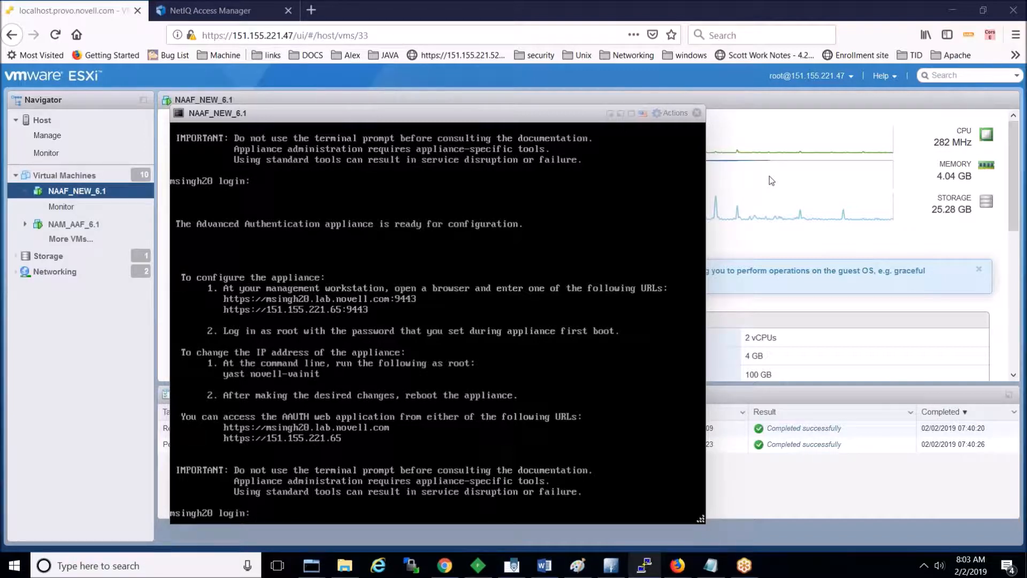
pyautogui.click(311, 10)
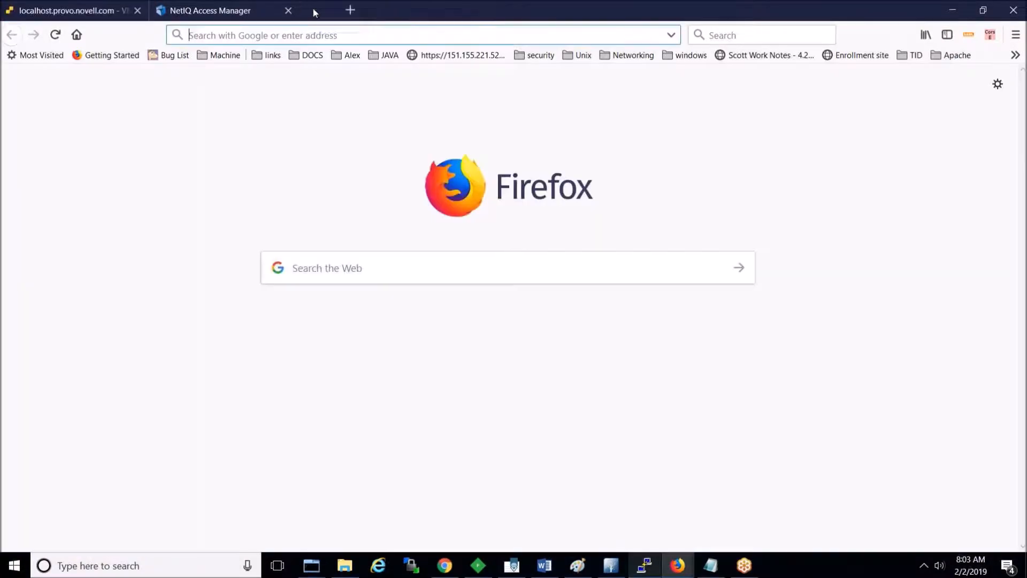
pyautogui.write('https://msi')
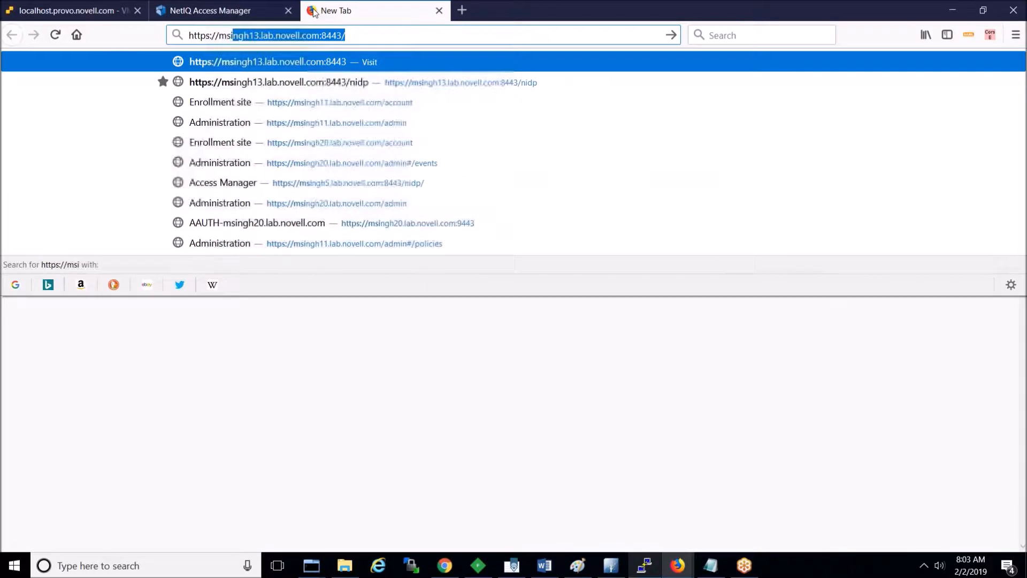
pyautogui.write('ngh20')
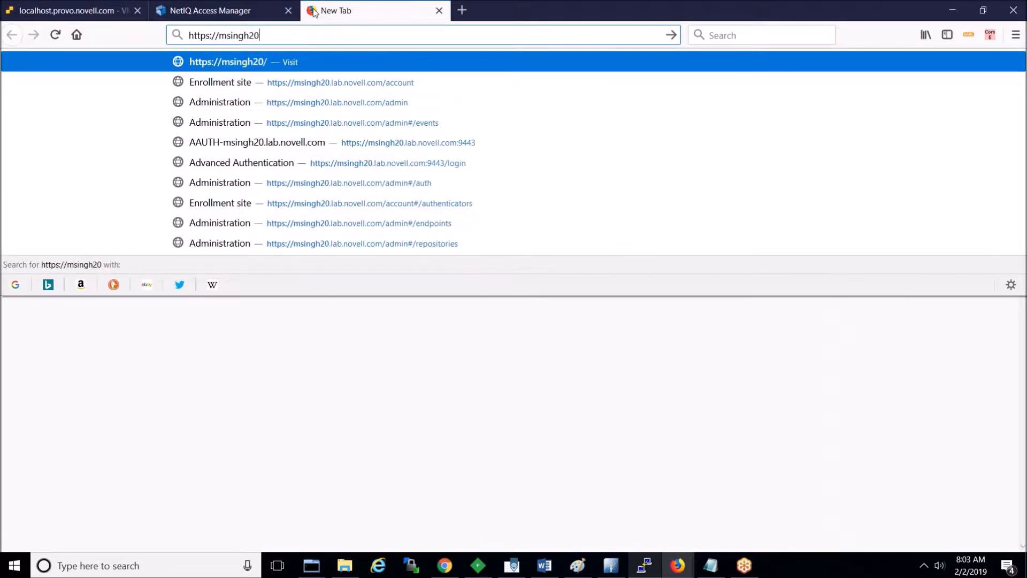
pyautogui.press('Down')
pyautogui.press('Down')
pyautogui.press('Down')
pyautogui.press('Down')
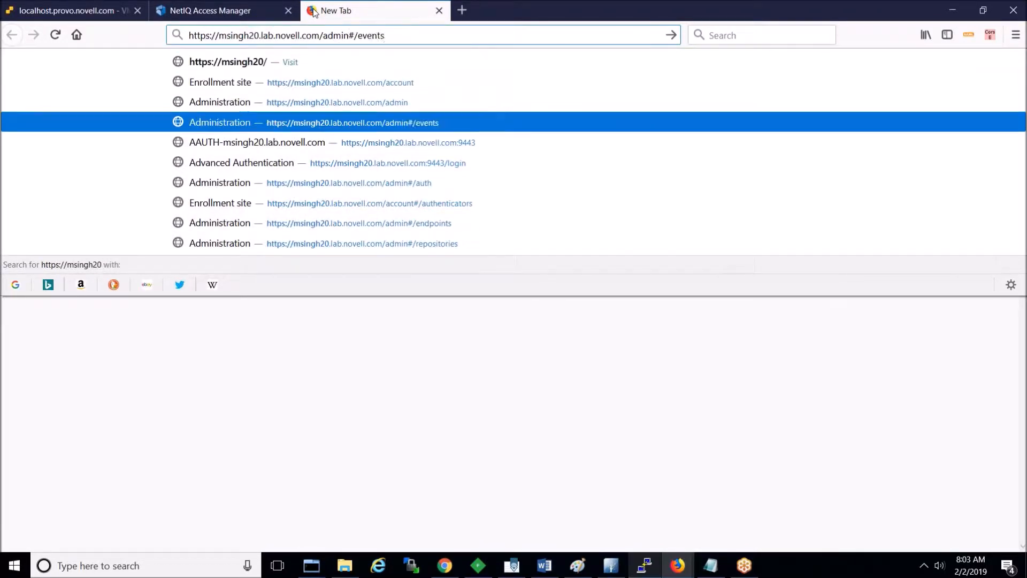
pyautogui.press('Return')
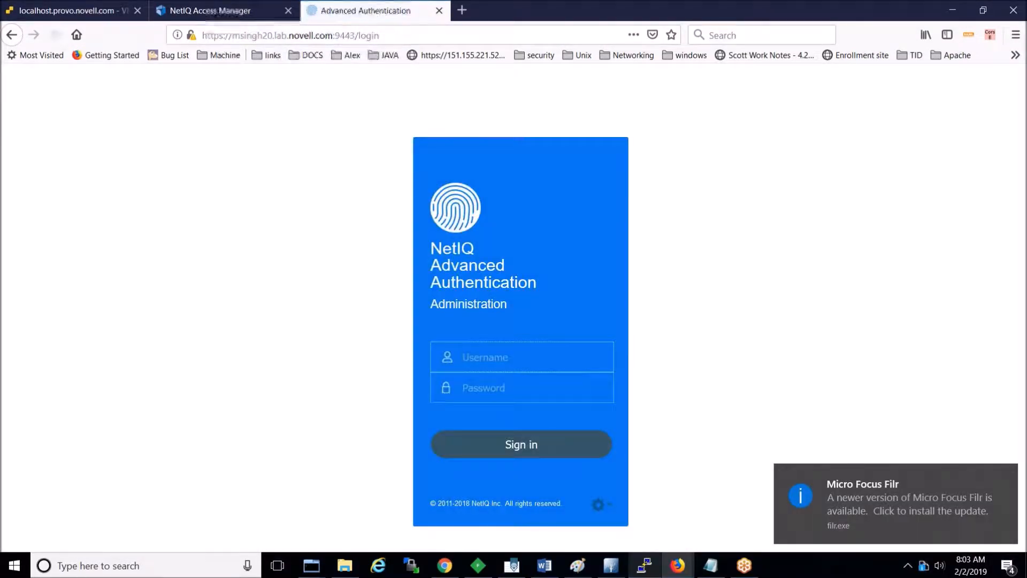
# Step: Sign in as root with the appliance password and decline saving the login
pyautogui.write('root')
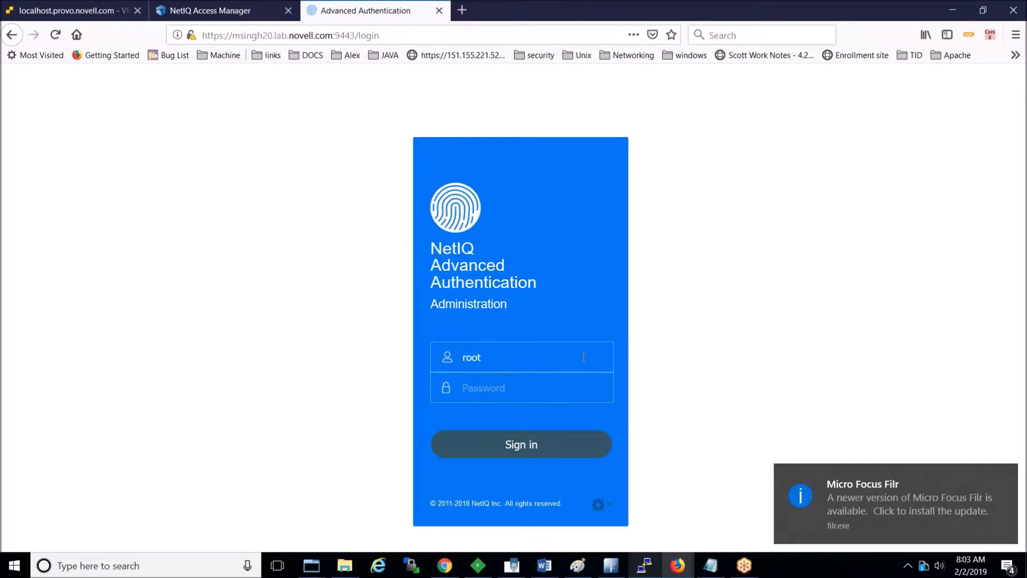
pyautogui.press('Tab')
pyautogui.write('•••••')
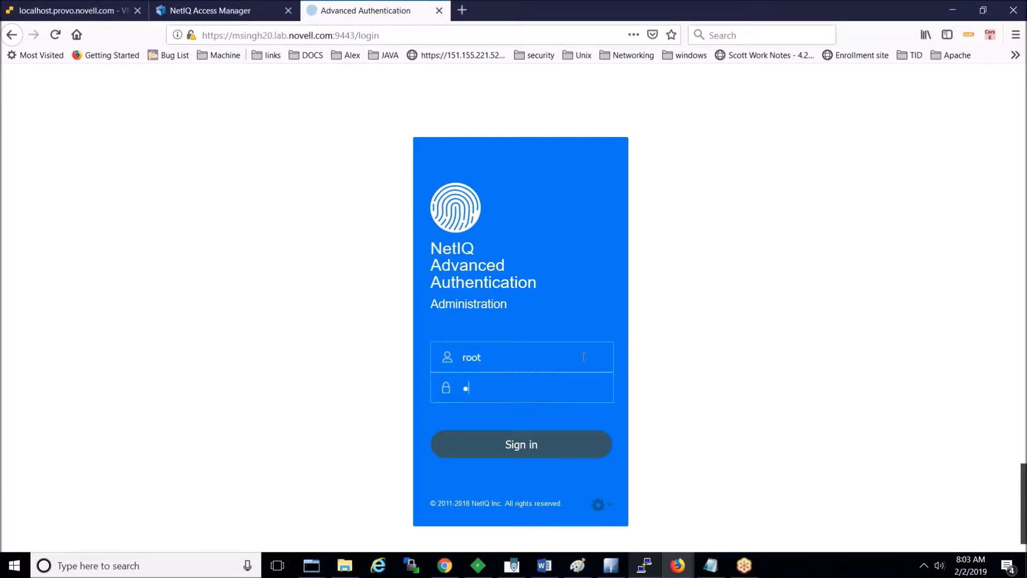
pyautogui.write('•')
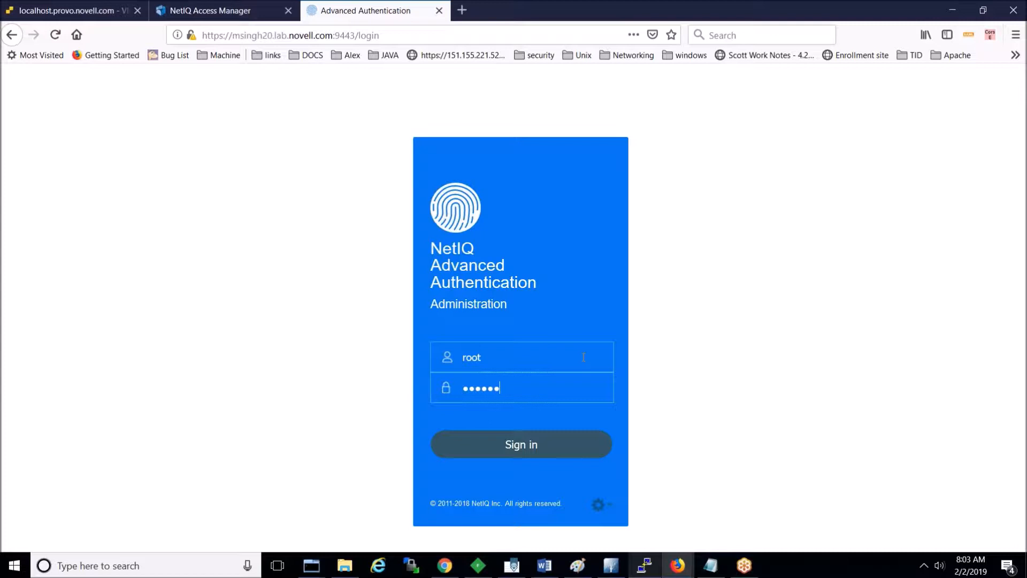
pyautogui.click(515, 445)
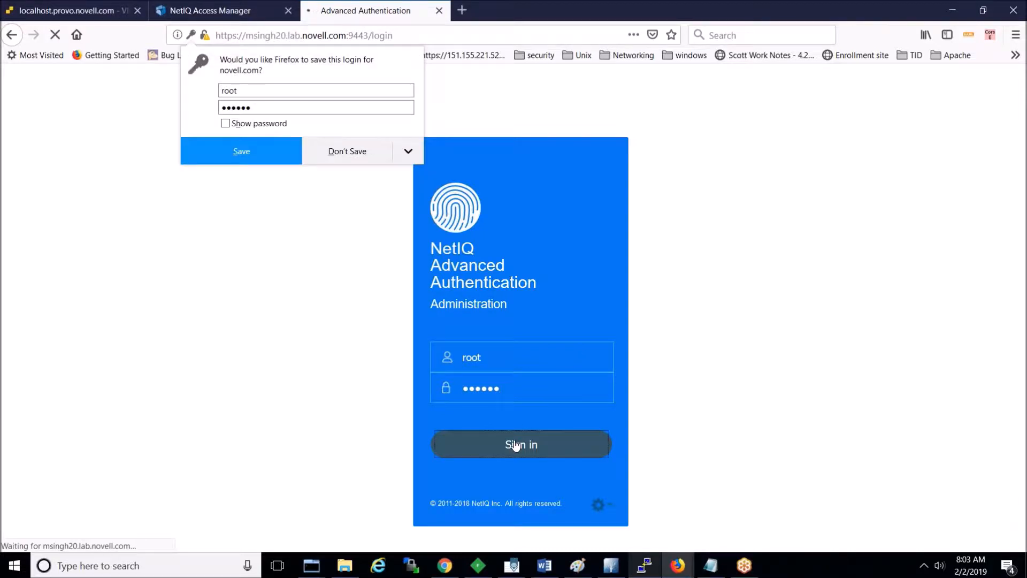
pyautogui.click(689, 348)
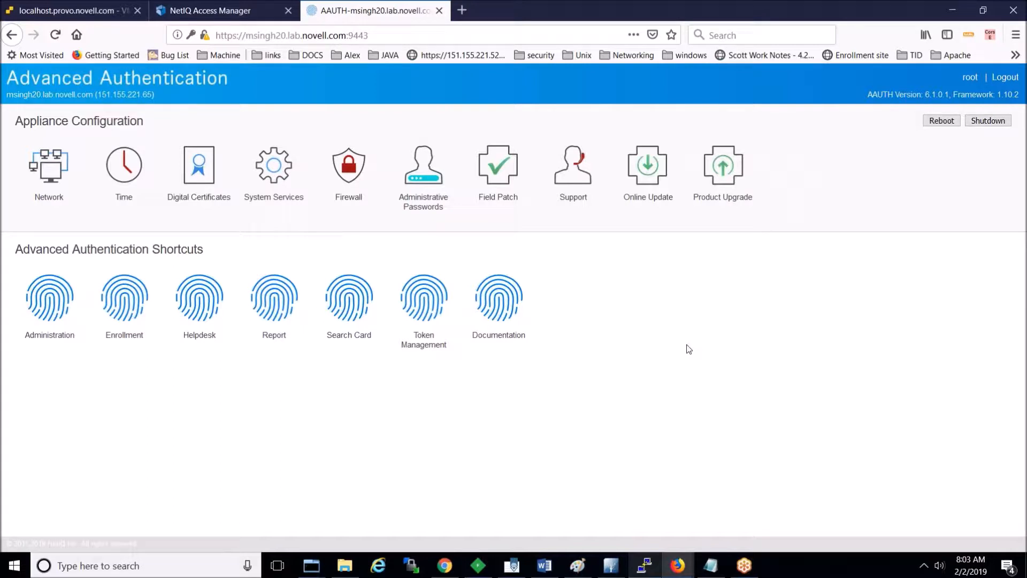
# Step: Open Administration in a new tab and add a security exception for its self-signed certificate
pyautogui.rightClick(62, 335)
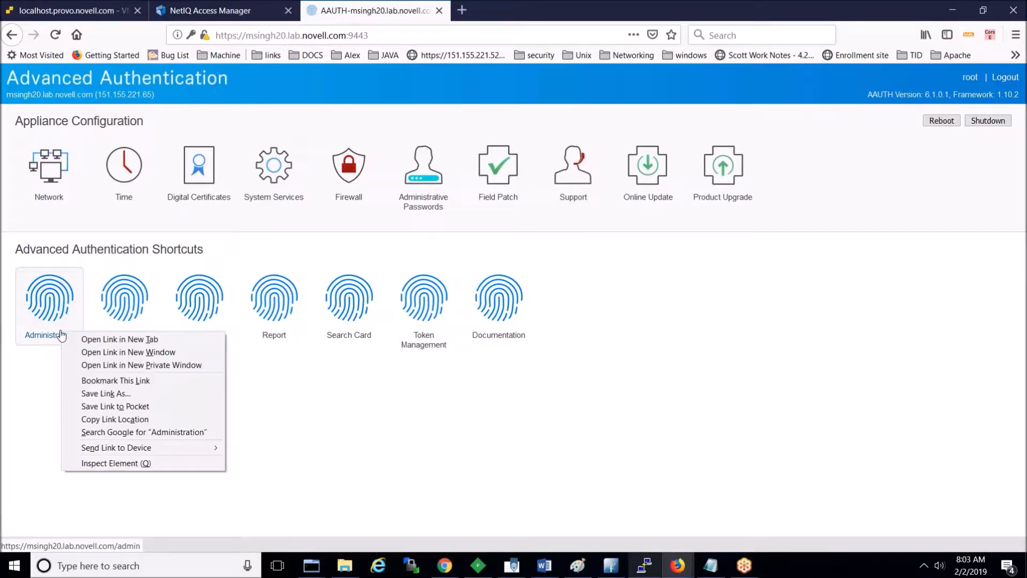
pyautogui.click(96, 343)
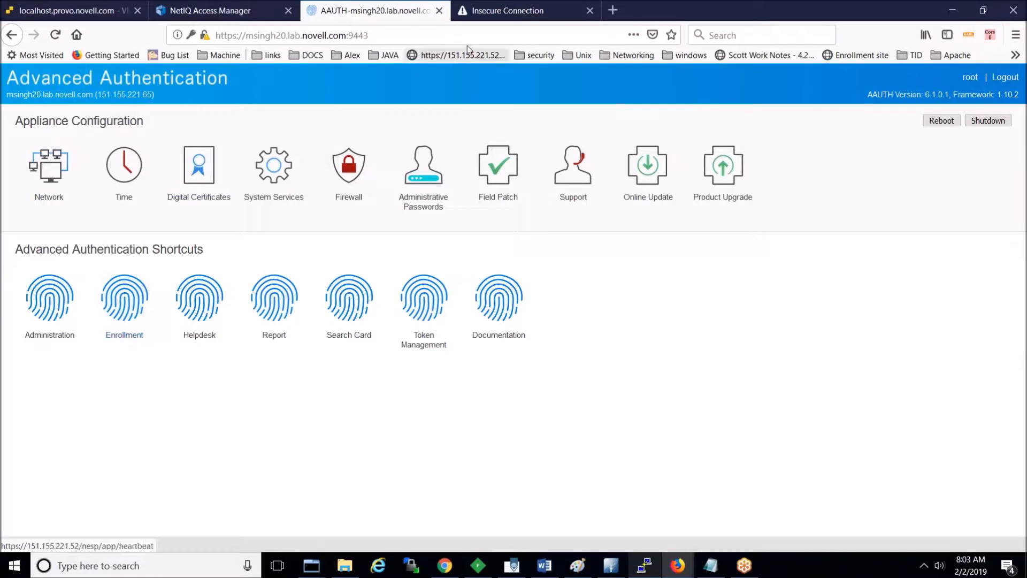
pyautogui.click(509, 11)
pyautogui.click(729, 374)
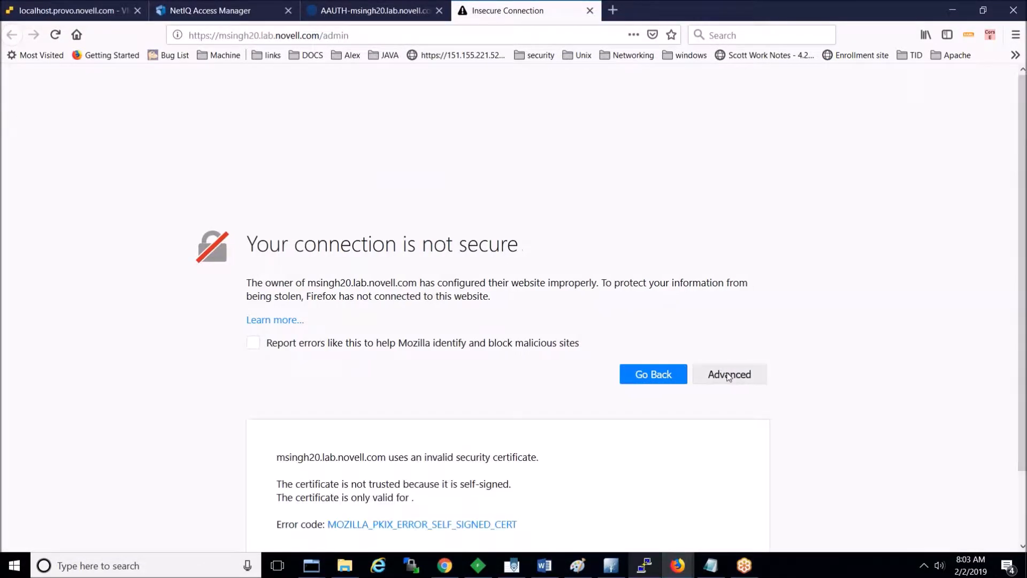
pyautogui.click(1022, 546)
pyautogui.click(707, 544)
pyautogui.click(568, 371)
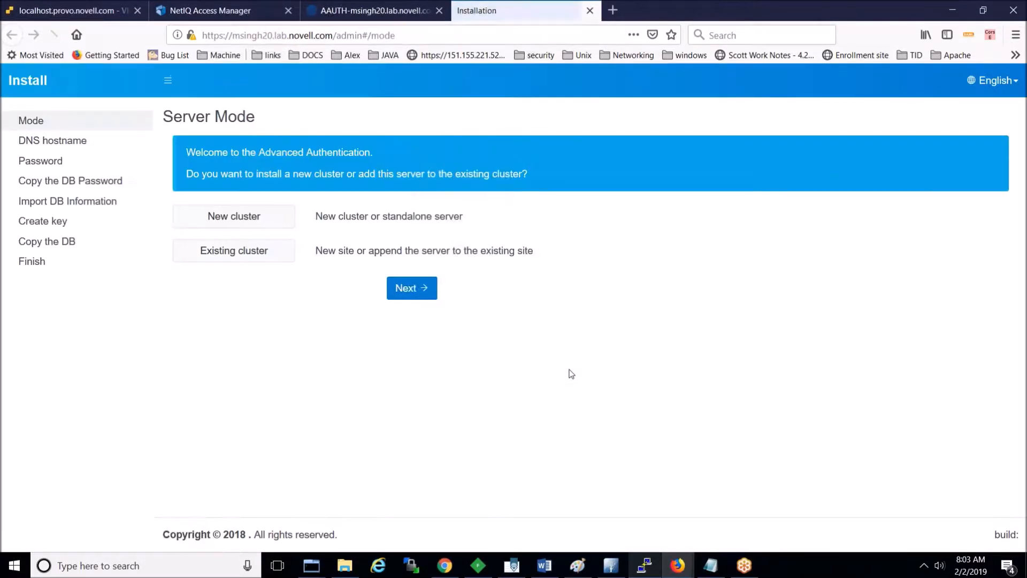
# Step: Switch between the appliance dashboard and installation tabs, ending on the Server Mode page
pyautogui.click(364, 11)
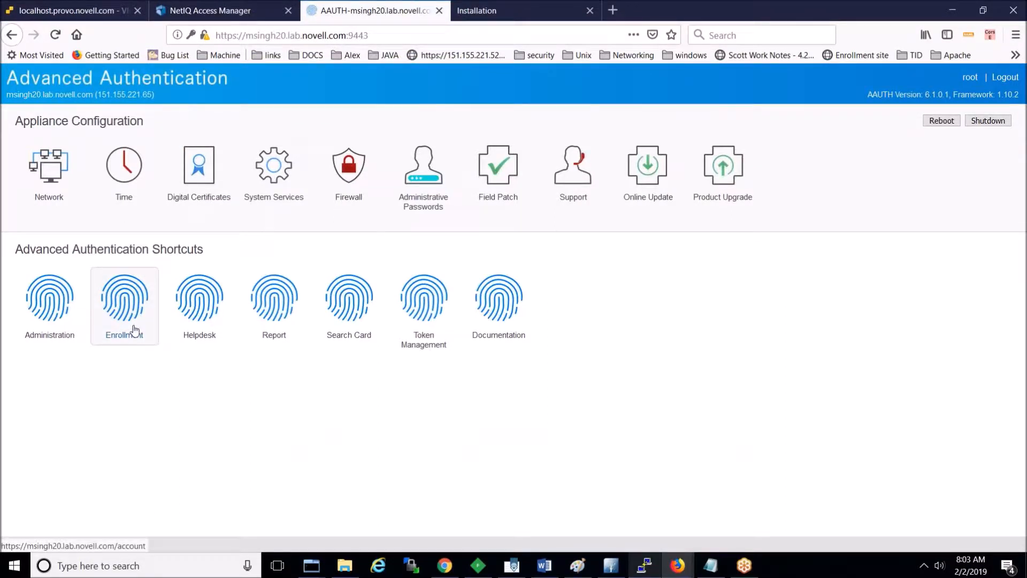
pyautogui.click(507, 10)
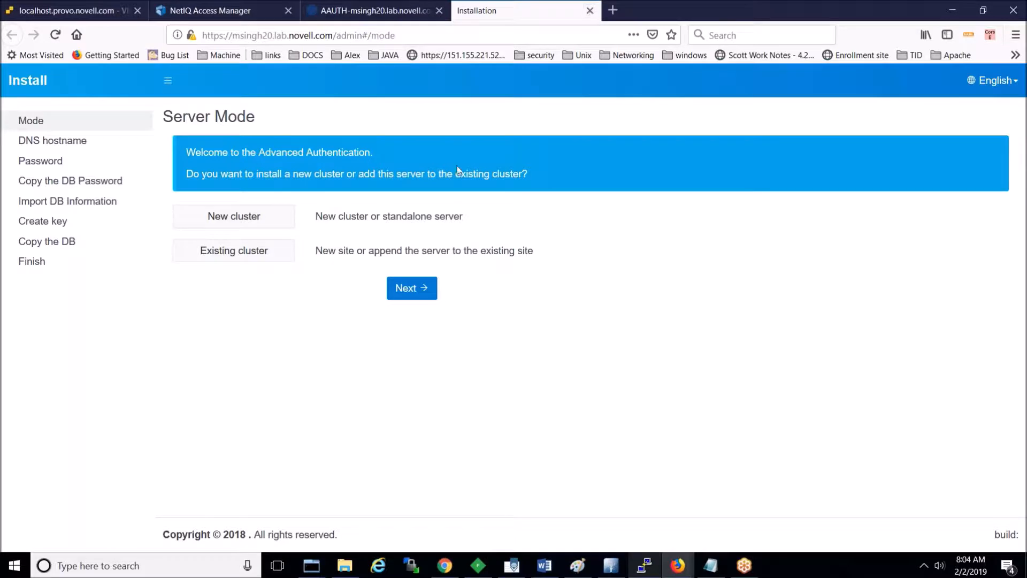
pyautogui.click(358, 10)
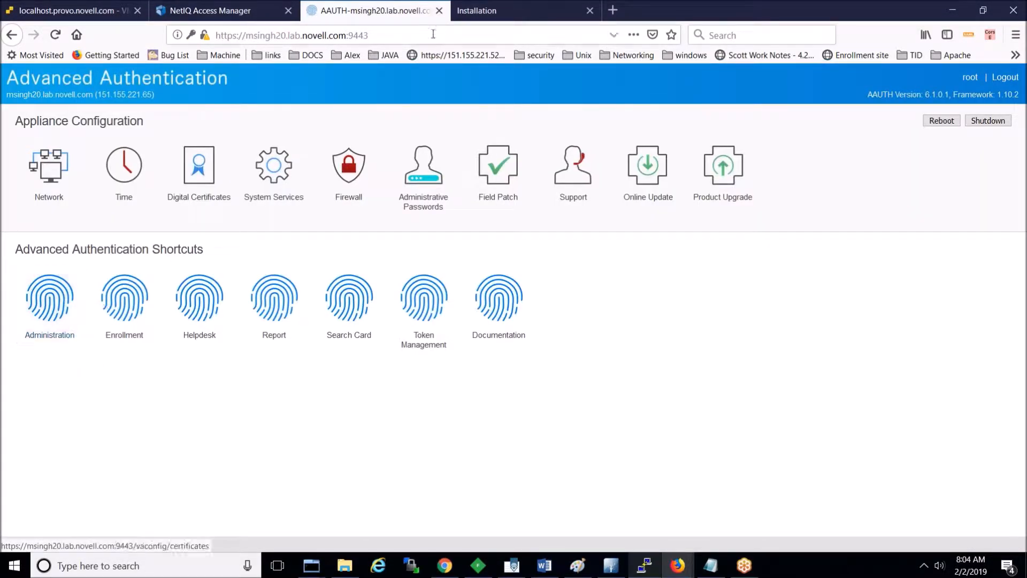
pyautogui.click(489, 15)
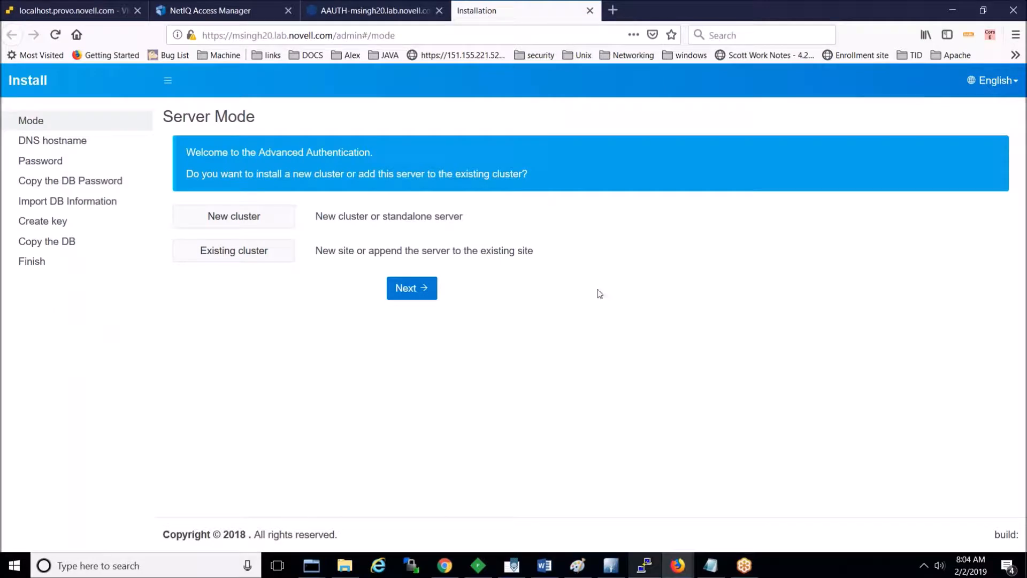
pyautogui.click(1011, 35)
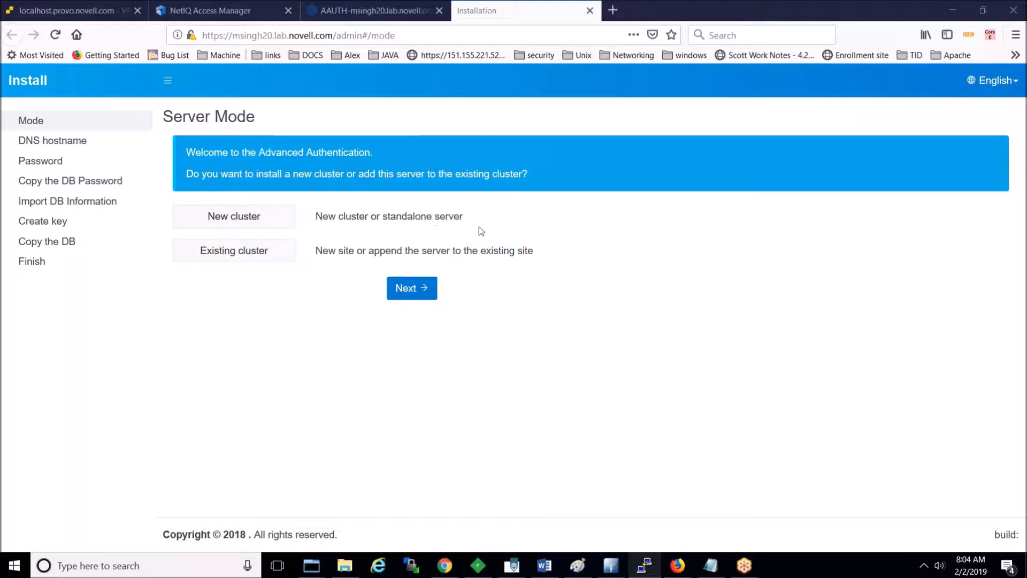
# Step: Choose New cluster and accept the default hostname msingh20.lab.novell.com
pyautogui.click(255, 218)
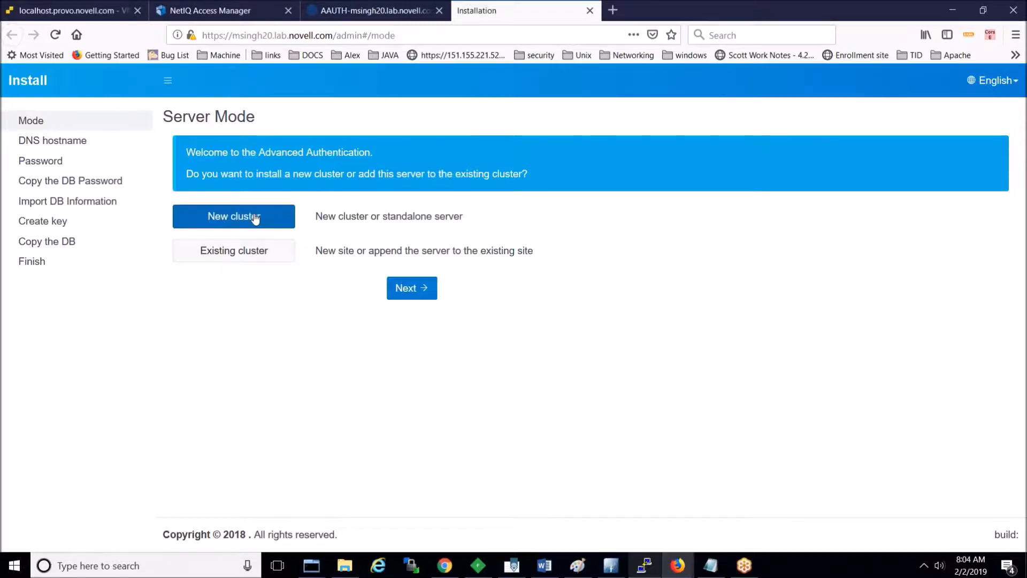
pyautogui.click(415, 294)
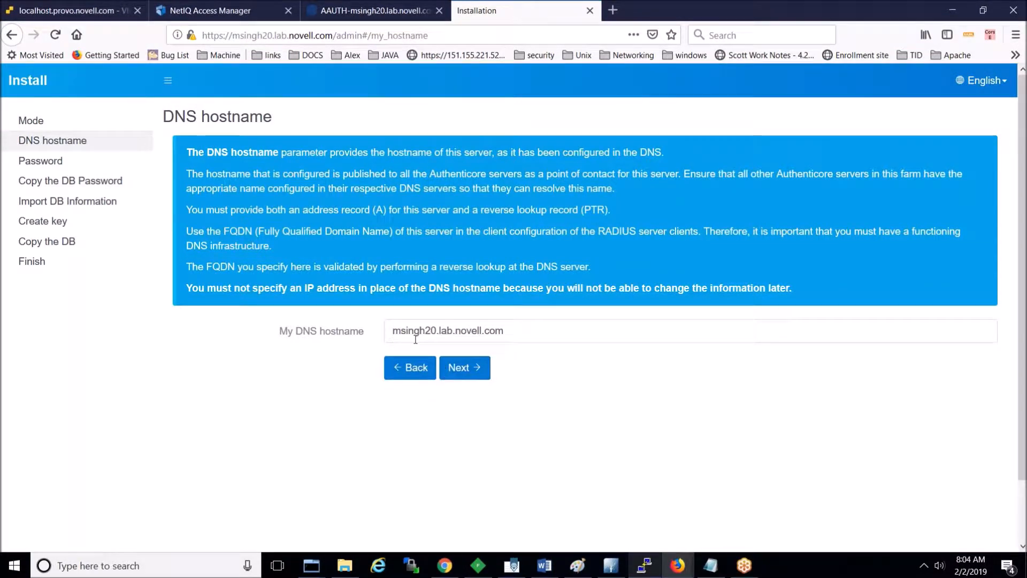
pyautogui.click(478, 372)
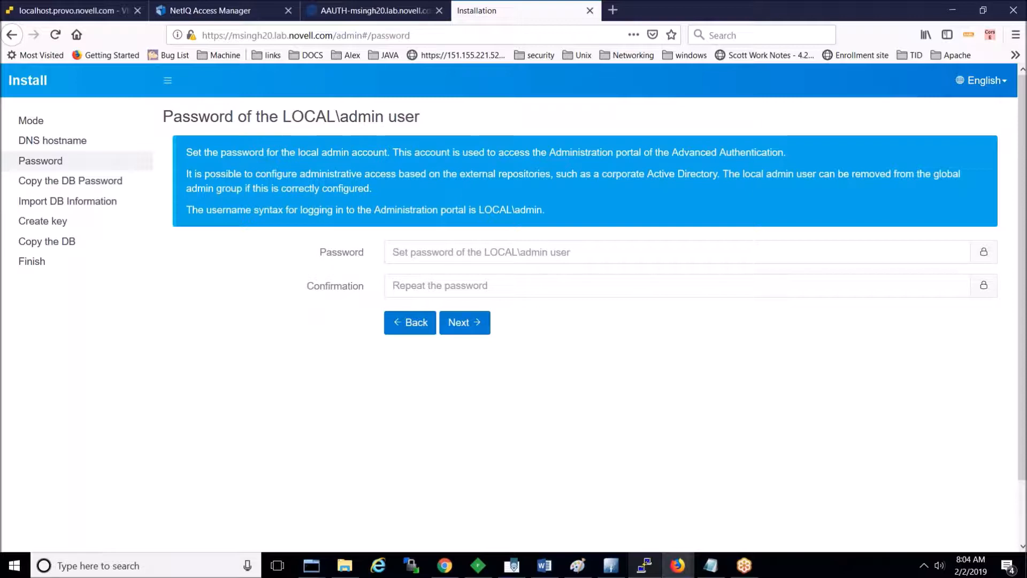
# Step: Enter the LOCAL\admin password and its confirmation, decline saving it, and pass the key step
pyautogui.click(410, 254)
pyautogui.write('test')
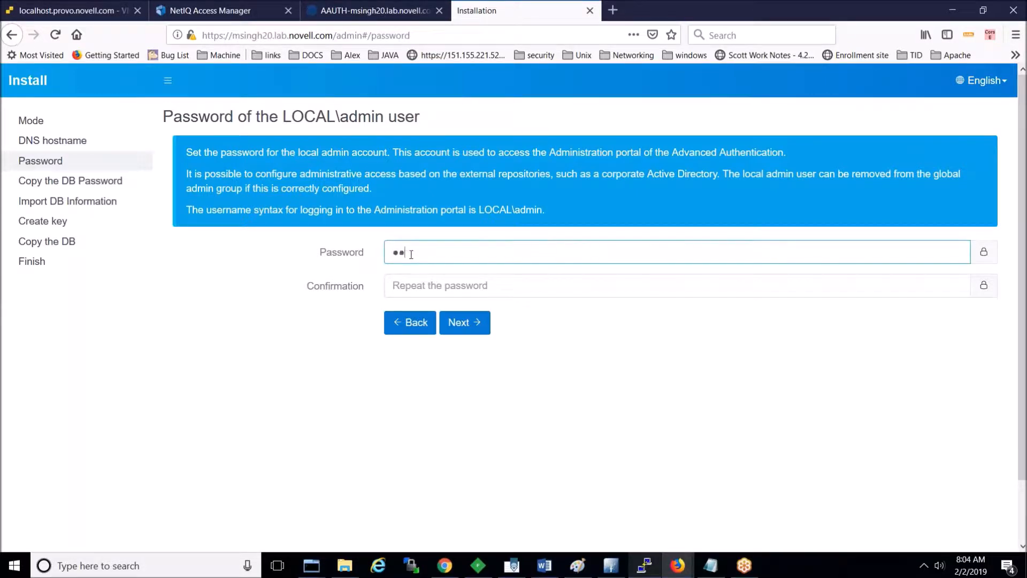
pyautogui.write('123')
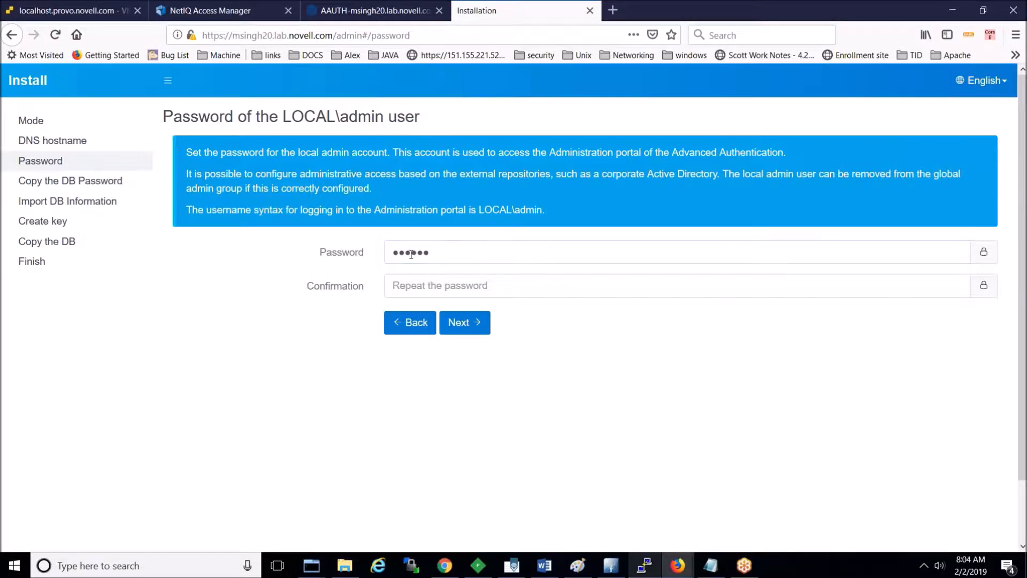
pyautogui.click(424, 290)
pyautogui.write('test12')
pyautogui.click(462, 322)
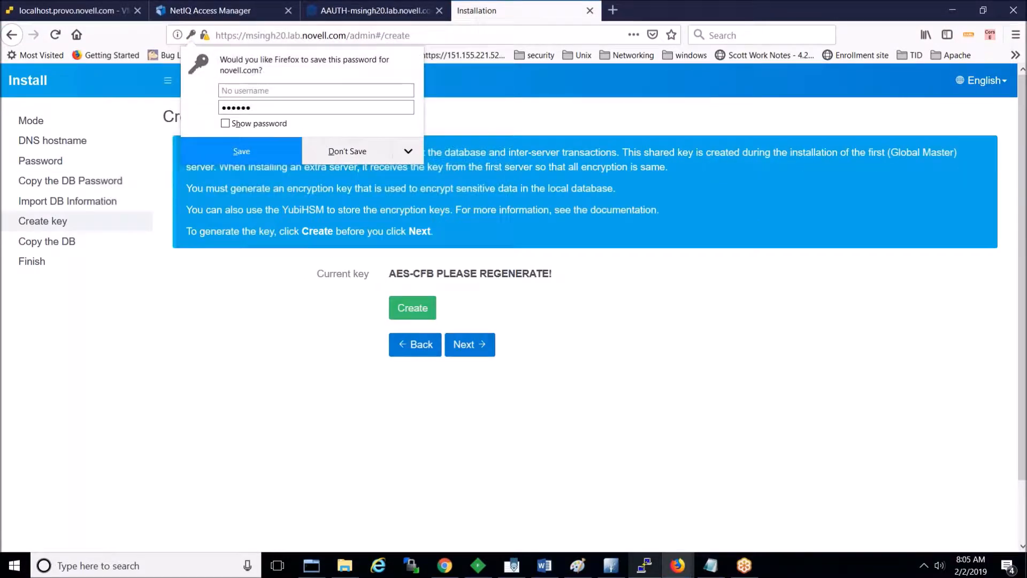
pyautogui.click(571, 371)
pyautogui.click(491, 348)
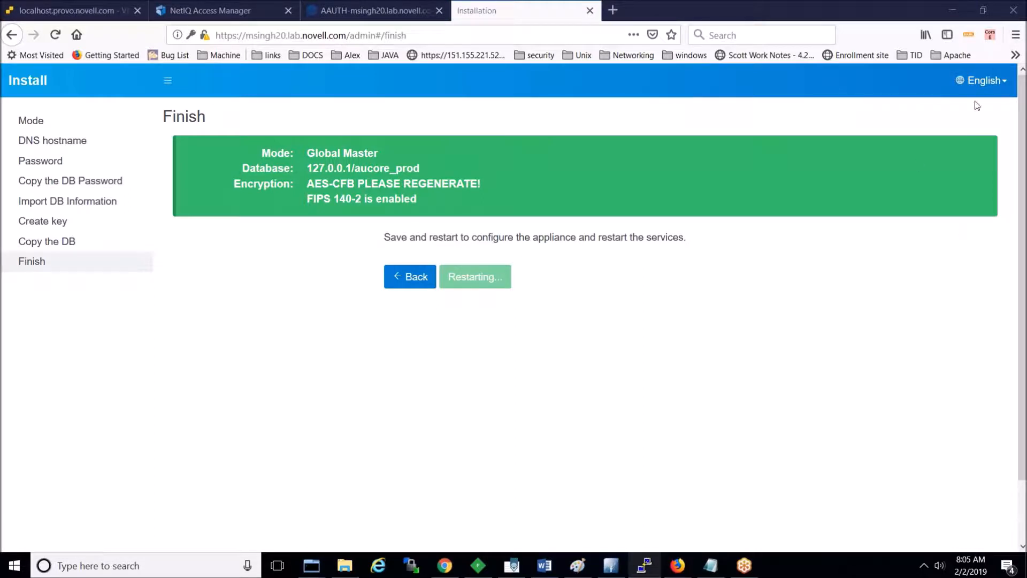
# Step: Open and close the language dropdown, leaving English selected, while the appliance restarts
pyautogui.click(983, 85)
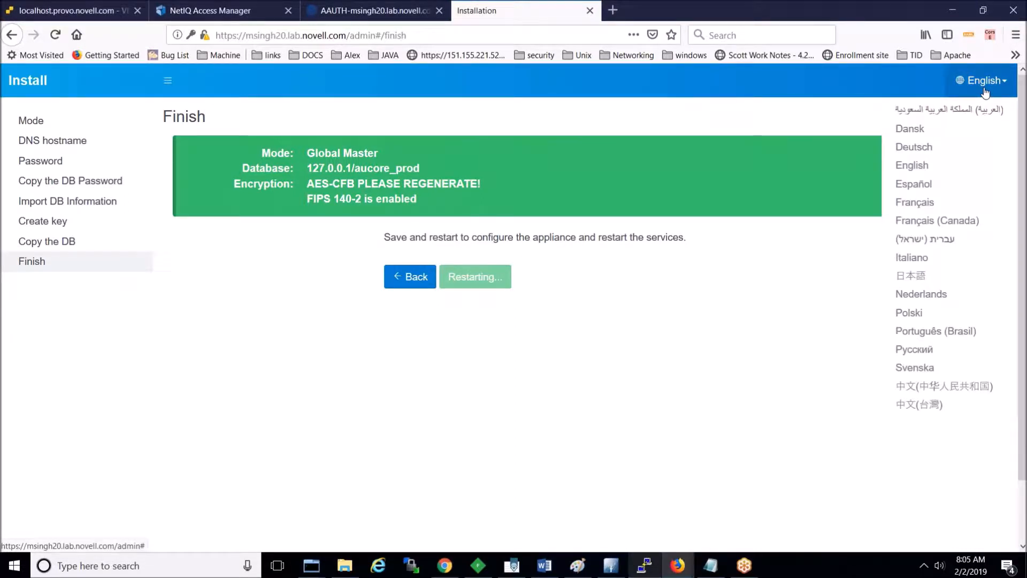
pyautogui.click(858, 80)
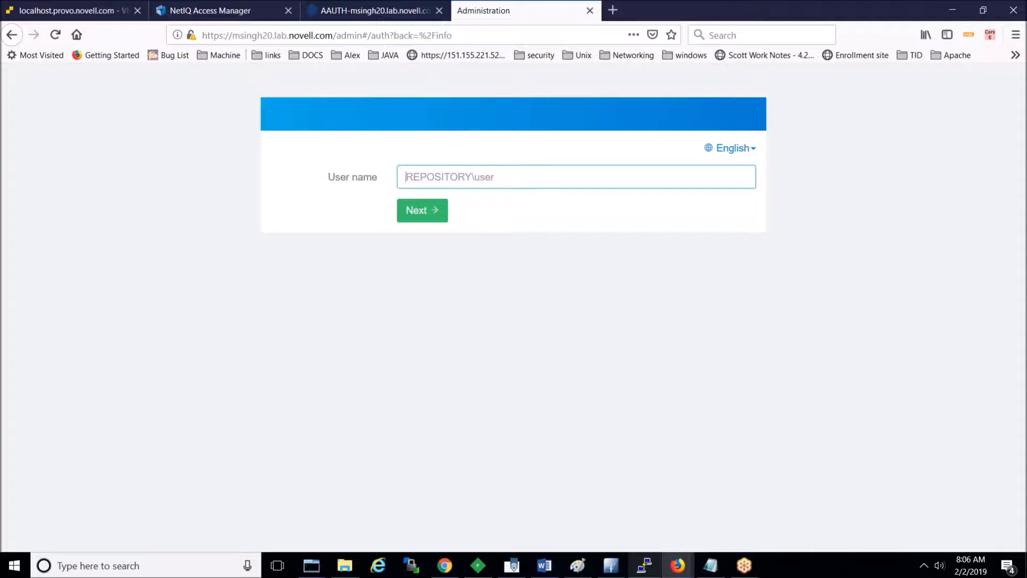
# Step: Sign in as LOCAL\admin with its password and decline saving the password
pyautogui.write('LOCAL')
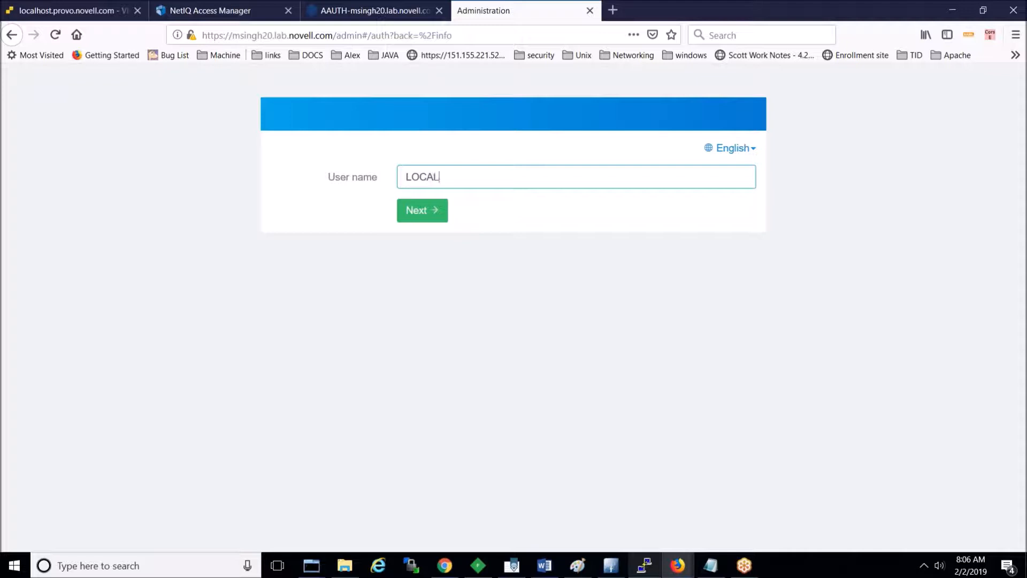
pyautogui.write('\\admin')
pyautogui.press('Return')
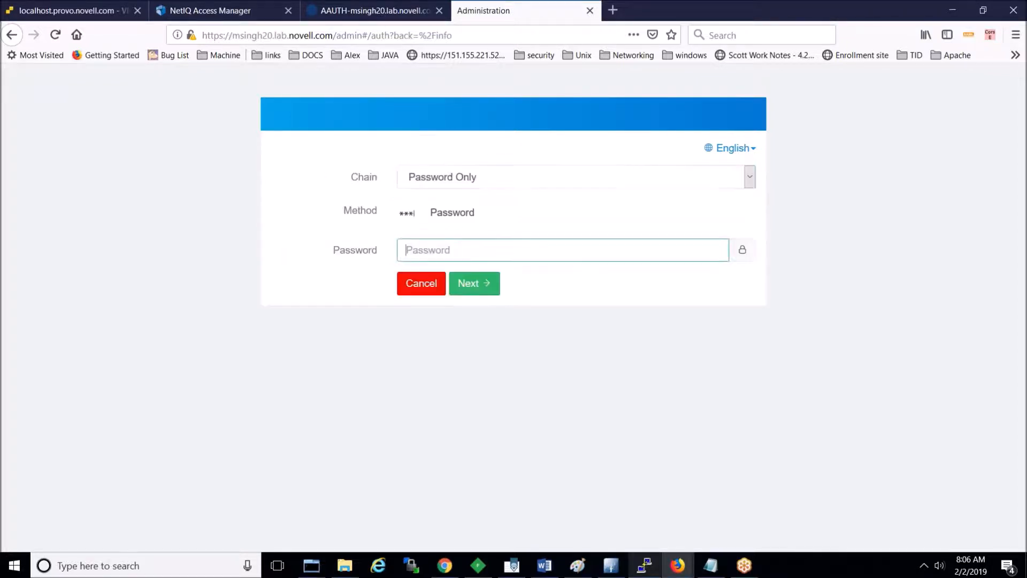
pyautogui.write('******')
pyautogui.press('Return')
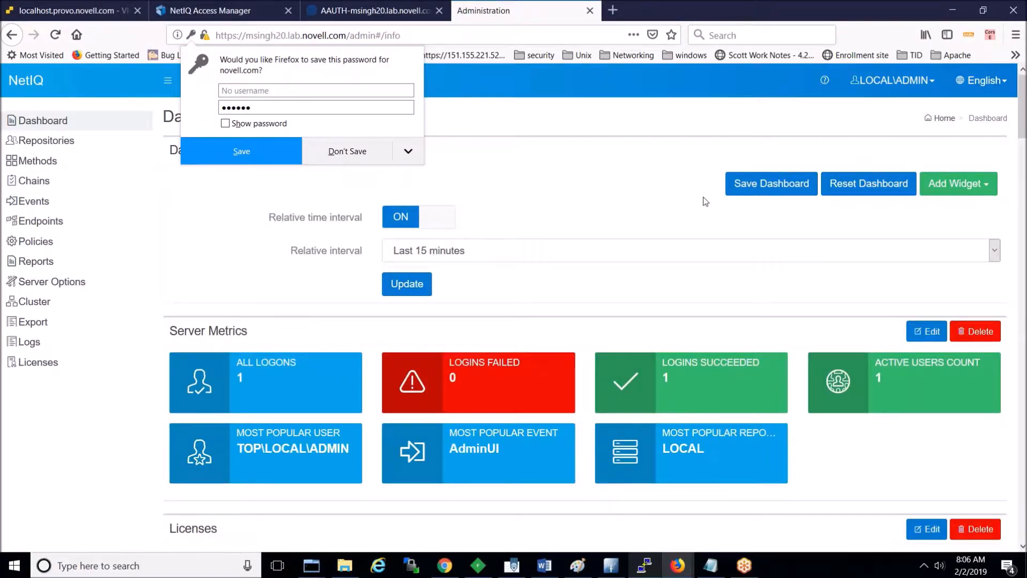
pyautogui.click(704, 198)
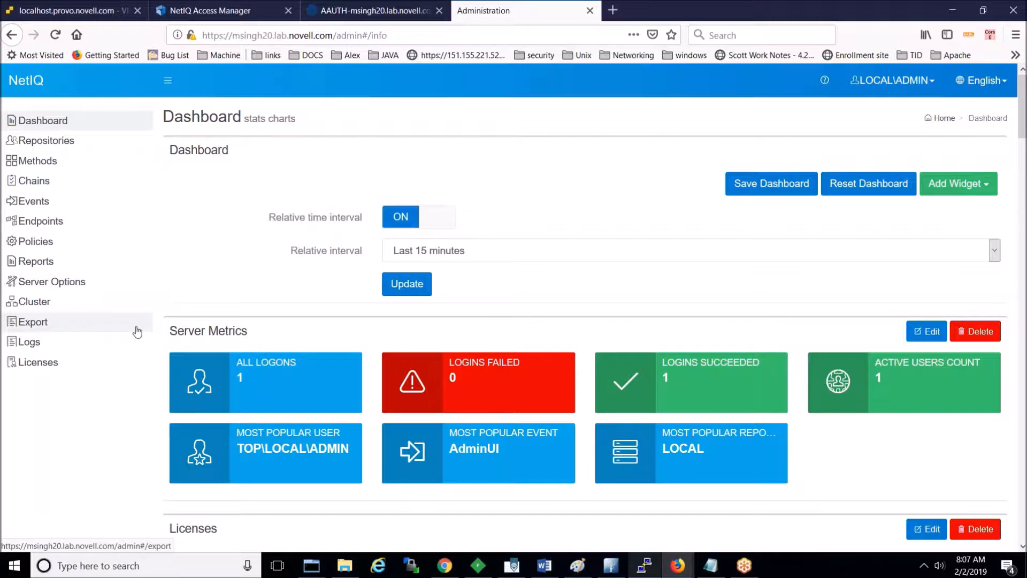
# Step: Open the admin site's certificate viewer from the lock icon's connection security details
pyautogui.moveTo(193, 40)
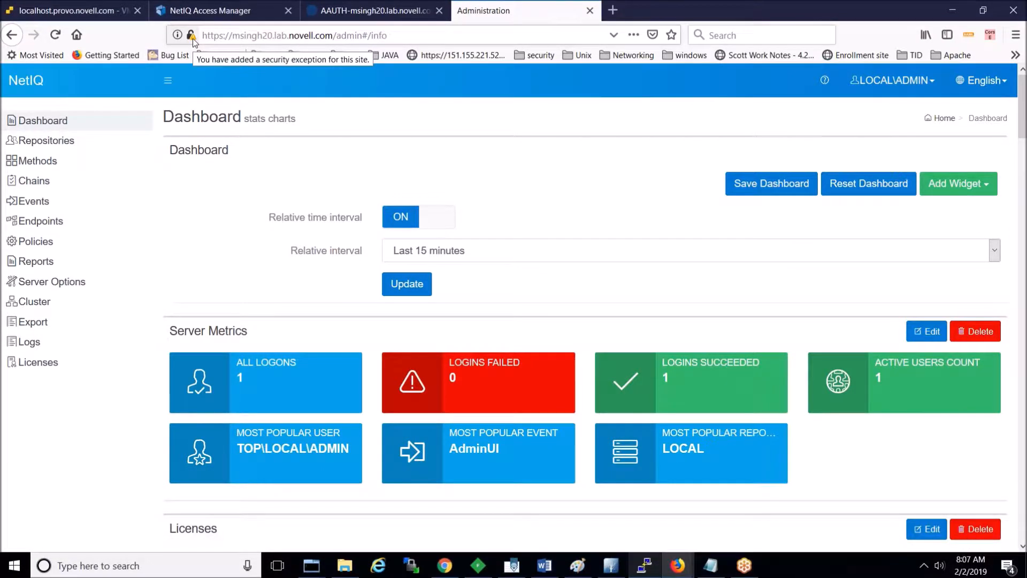
pyautogui.click(193, 37)
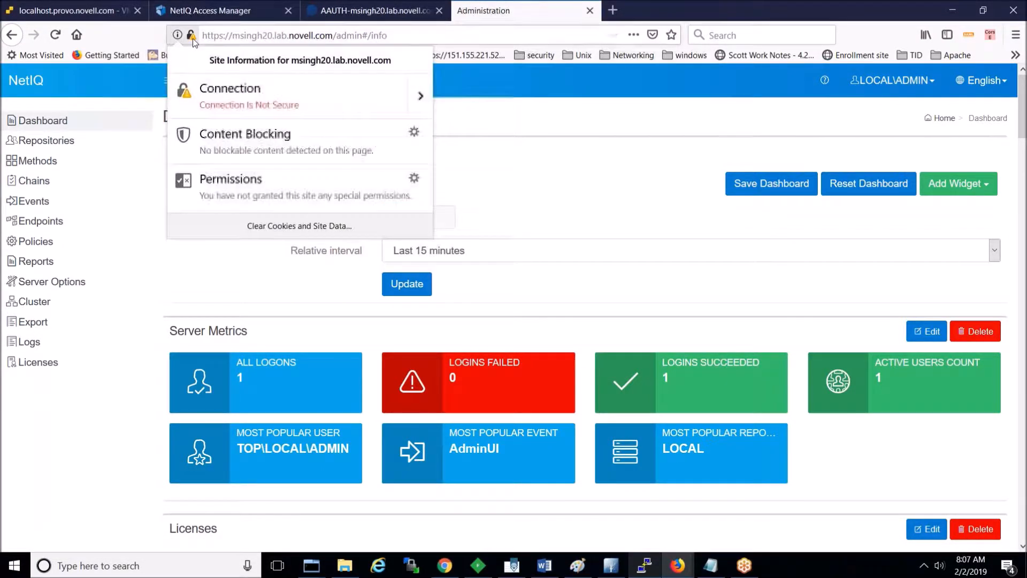
pyautogui.click(421, 95)
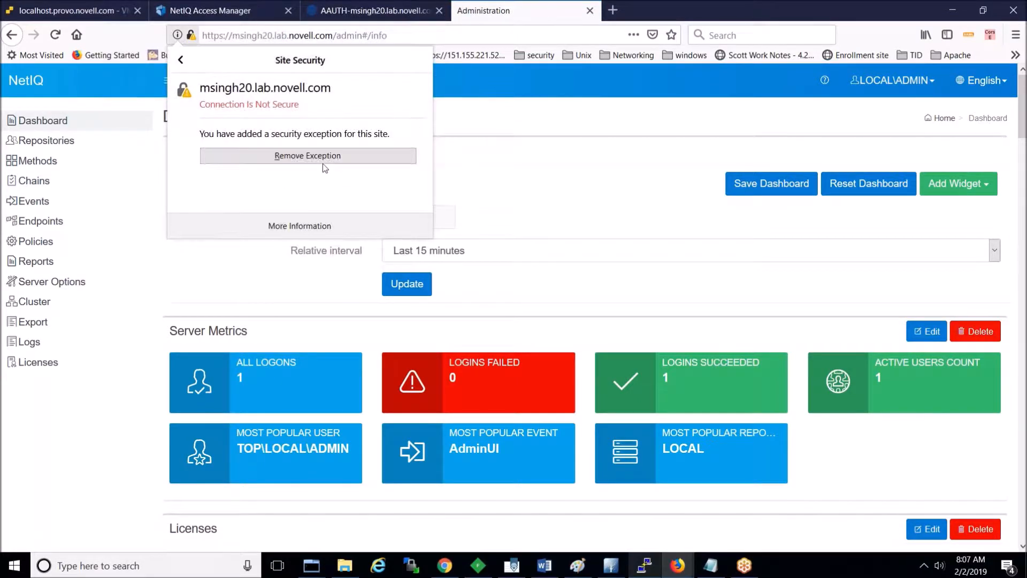
pyautogui.click(314, 227)
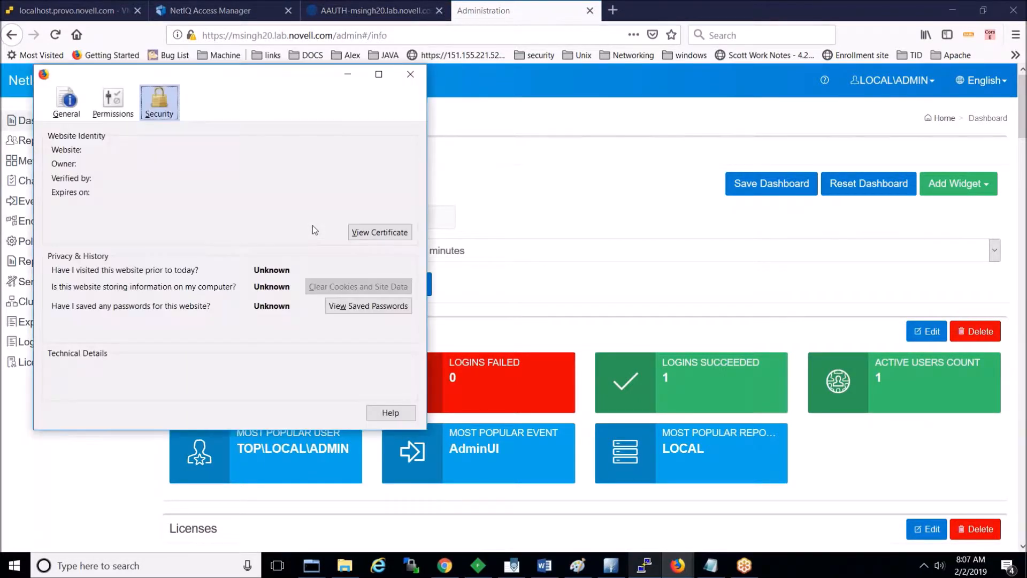
pyautogui.click(405, 227)
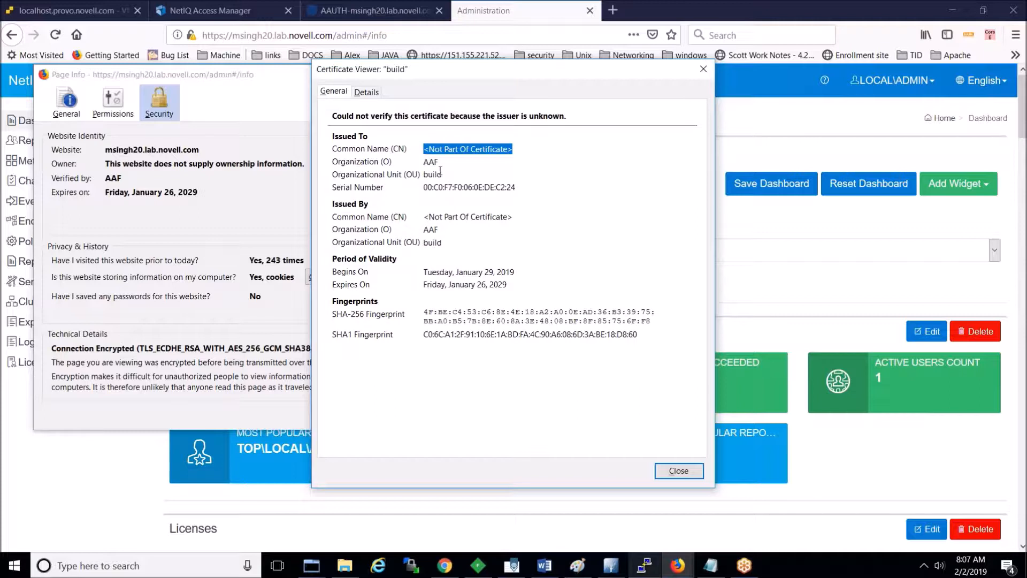
# Step: Inspect the certificate's AAF organization and build issuer unit, then close both windows
pyautogui.doubleClick(432, 164)
pyautogui.doubleClick(433, 176)
pyautogui.click(453, 157)
pyautogui.doubleClick(431, 162)
pyautogui.doubleClick(433, 242)
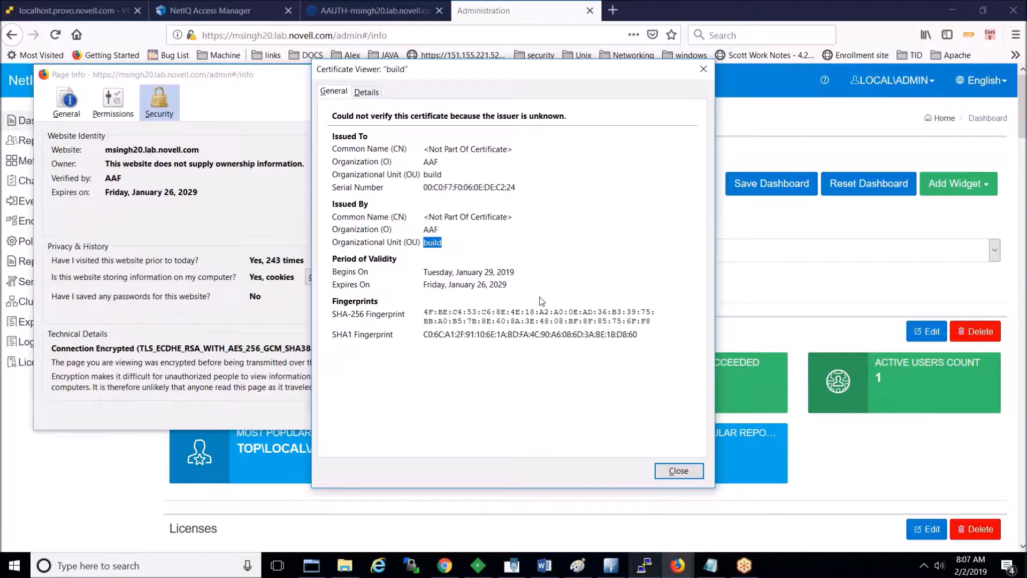
pyautogui.click(683, 475)
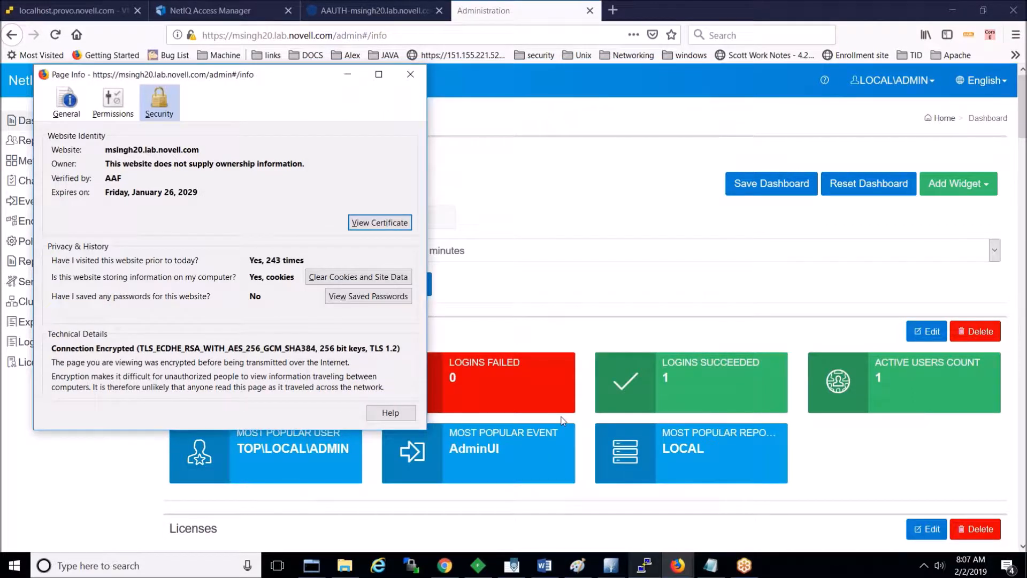
pyautogui.click(421, 69)
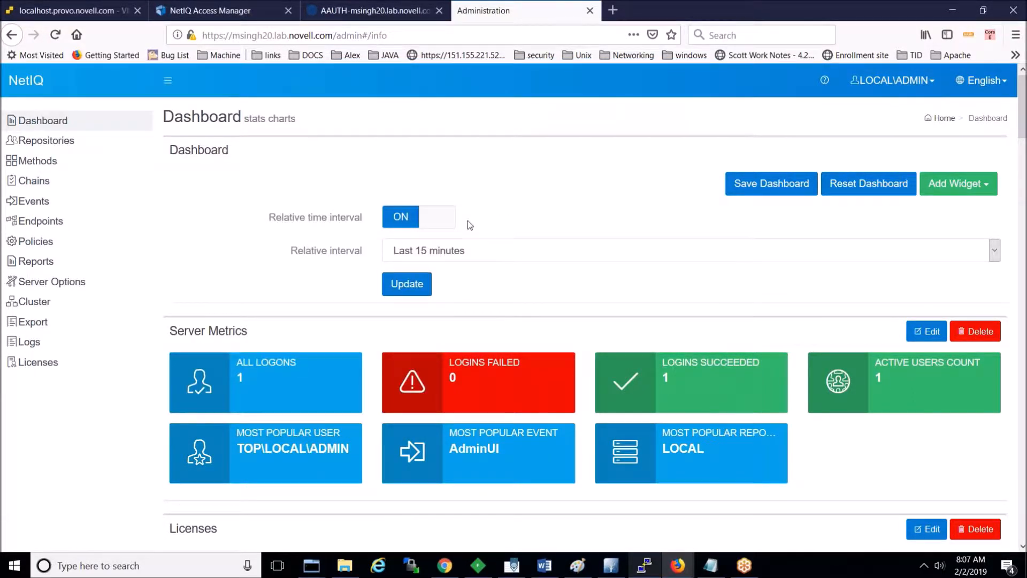
pyautogui.click(226, 13)
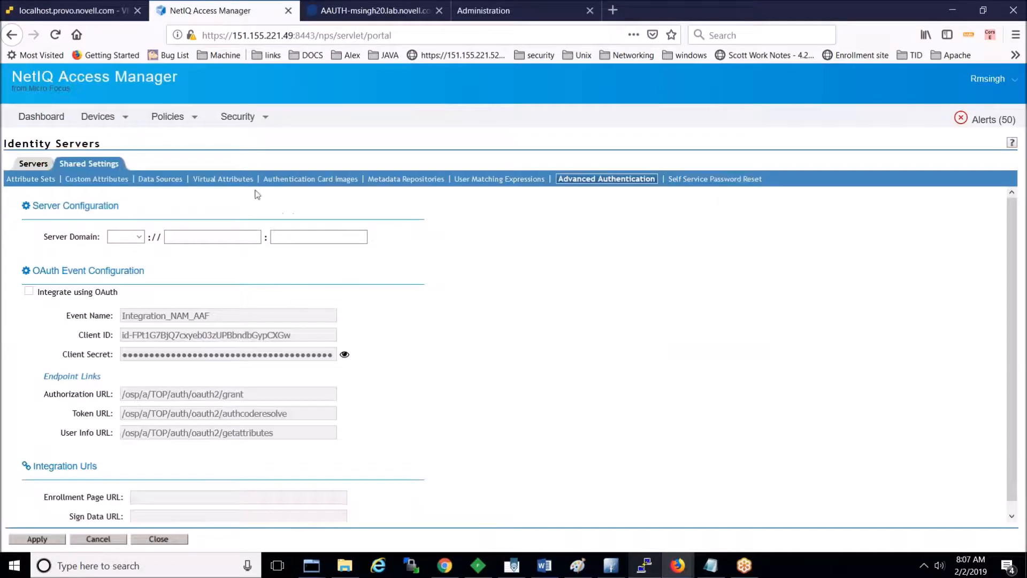
# Step: Review the 12 stored certificates under Security > Certificates in Access Manager
pyautogui.click(239, 119)
pyautogui.click(230, 135)
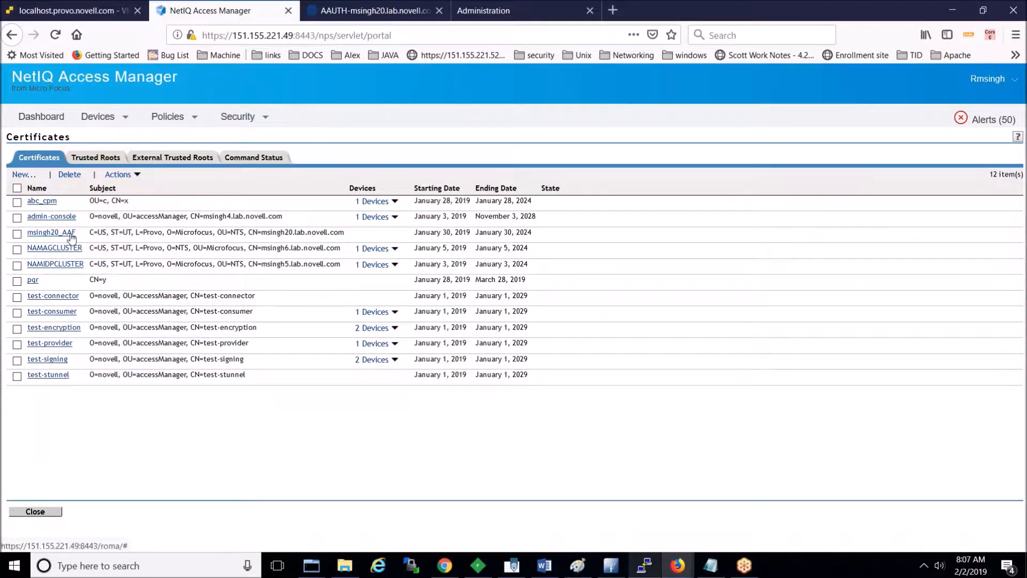
pyautogui.click(377, 11)
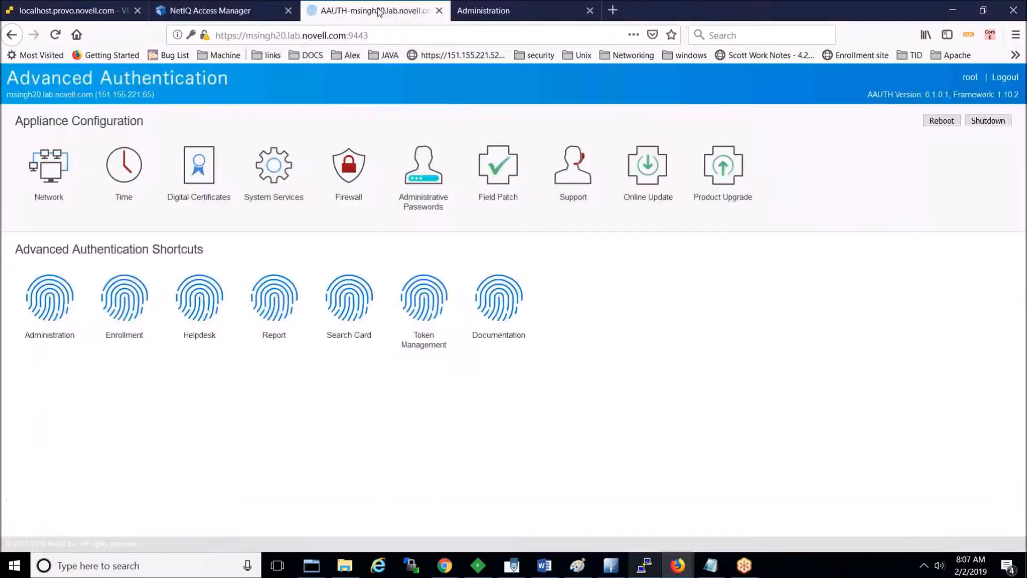
pyautogui.click(484, 10)
pyautogui.click(68, 287)
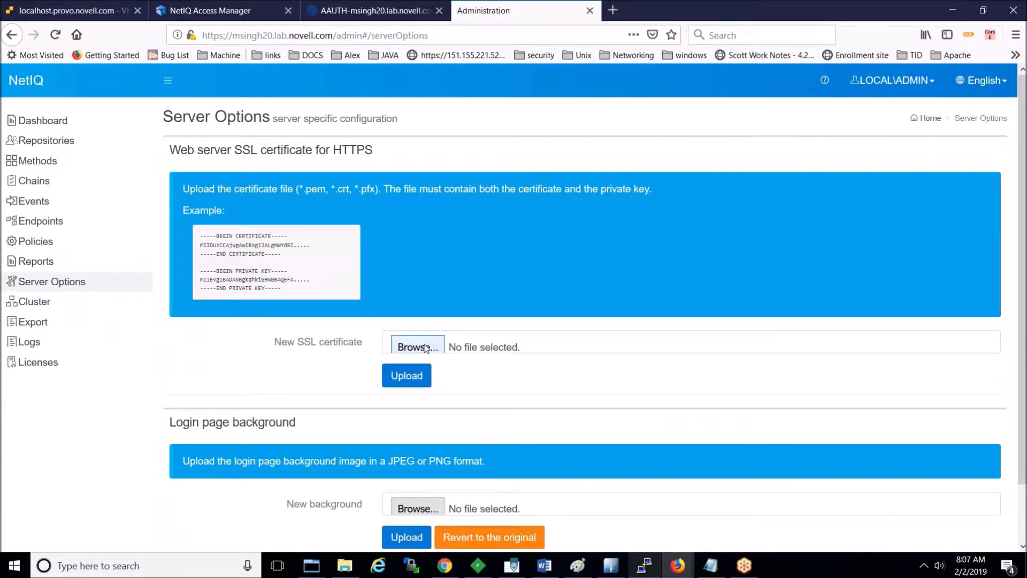
pyautogui.click(426, 348)
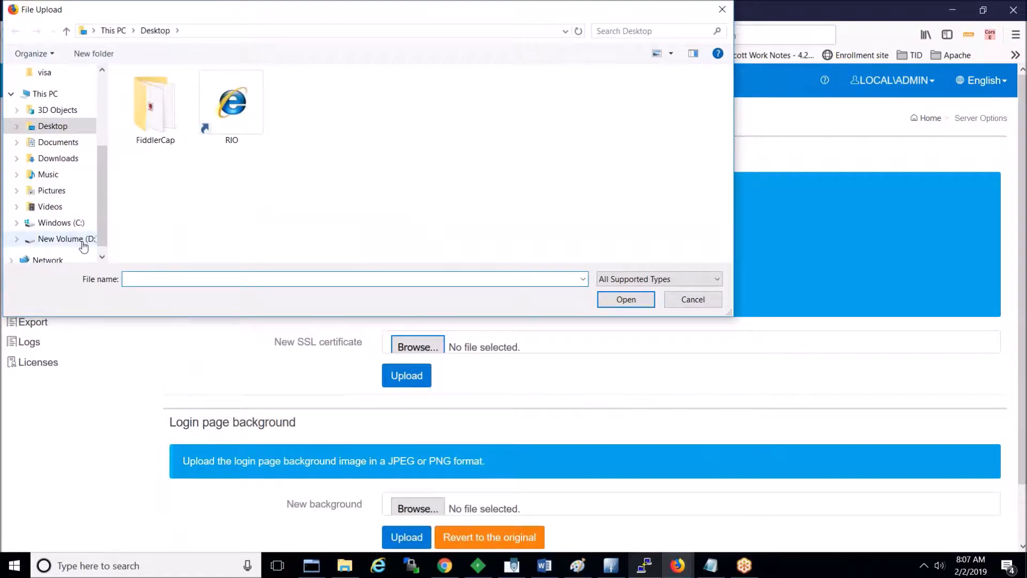
pyautogui.click(82, 242)
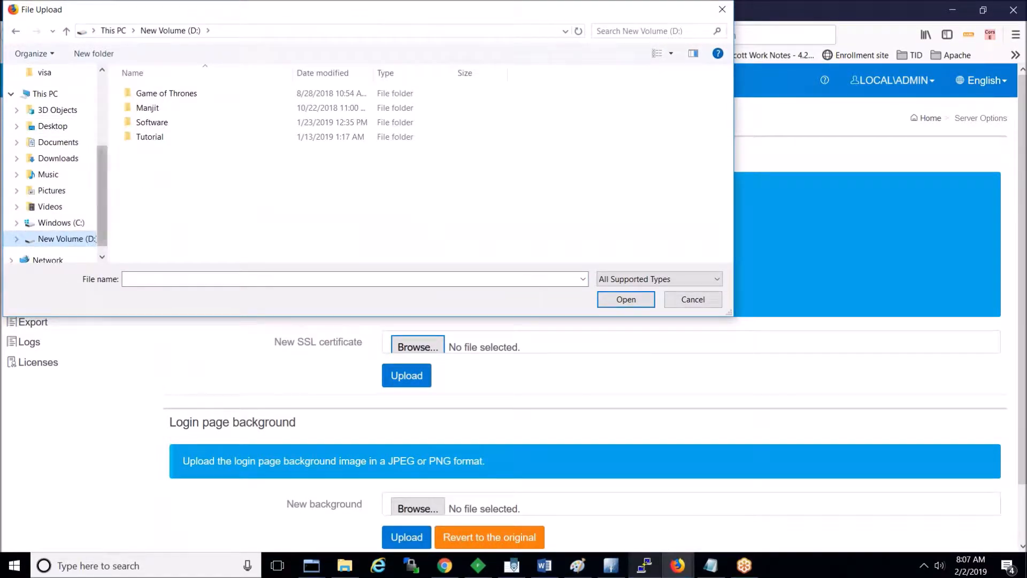
pyautogui.click(73, 161)
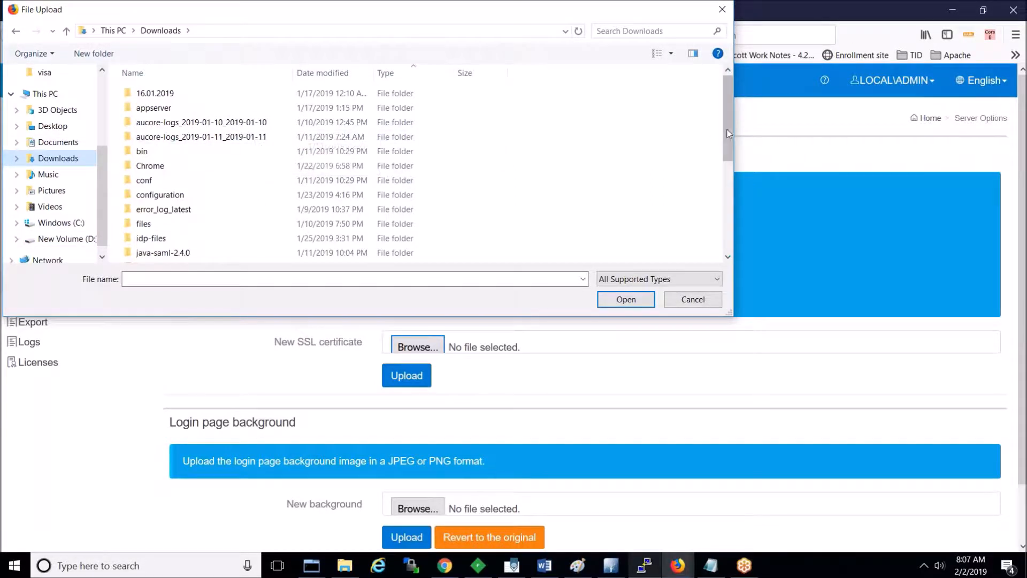
pyautogui.click(277, 278)
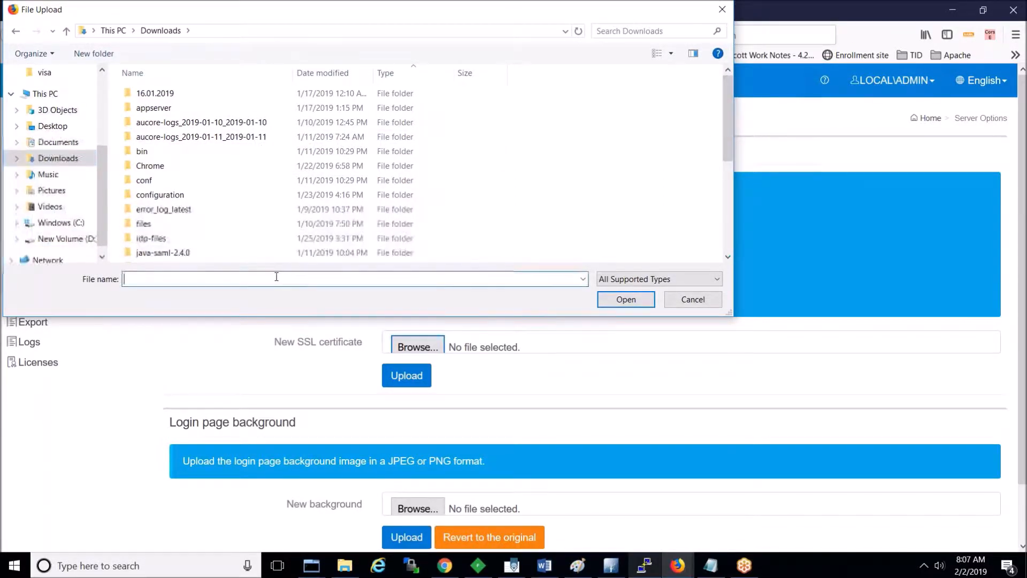
pyautogui.write('aa')
pyautogui.press('BackSpace')
pyautogui.press('BackSpace')
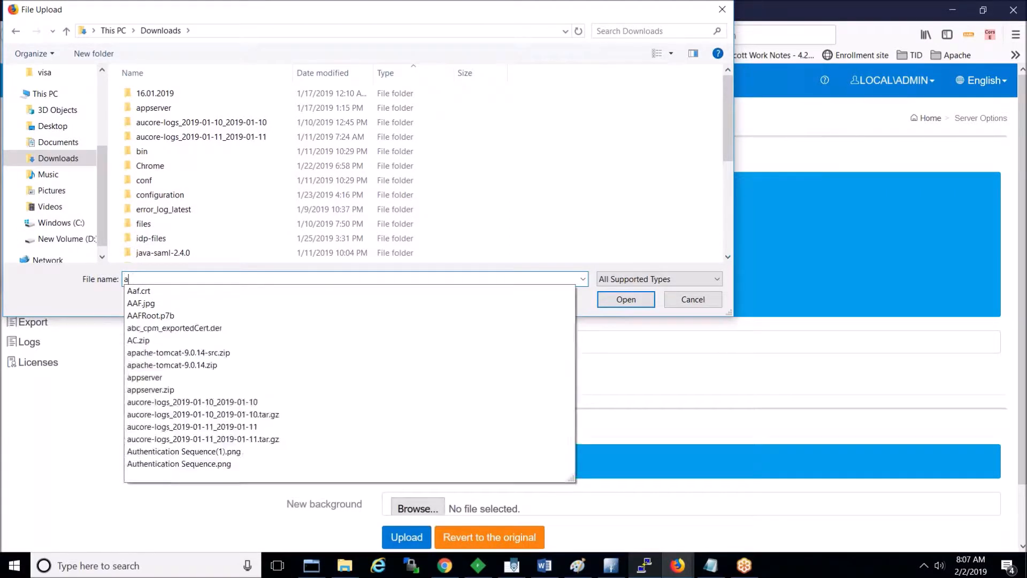
pyautogui.write('msingh')
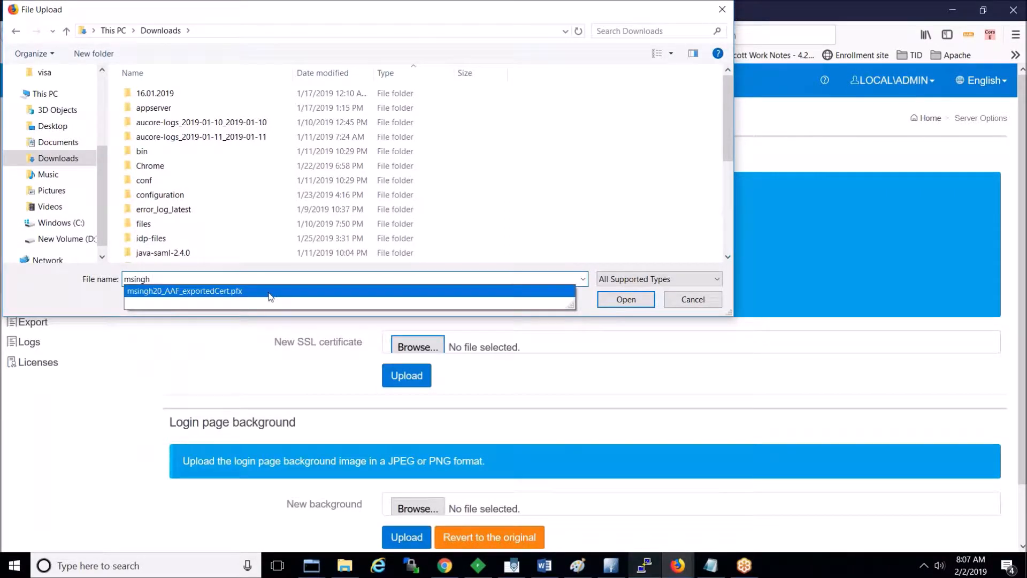
pyautogui.click(272, 292)
pyautogui.click(626, 299)
# Step: Enter the certificate file's password and upload it, declining to save the password
pyautogui.click(445, 375)
pyautogui.write('novell')
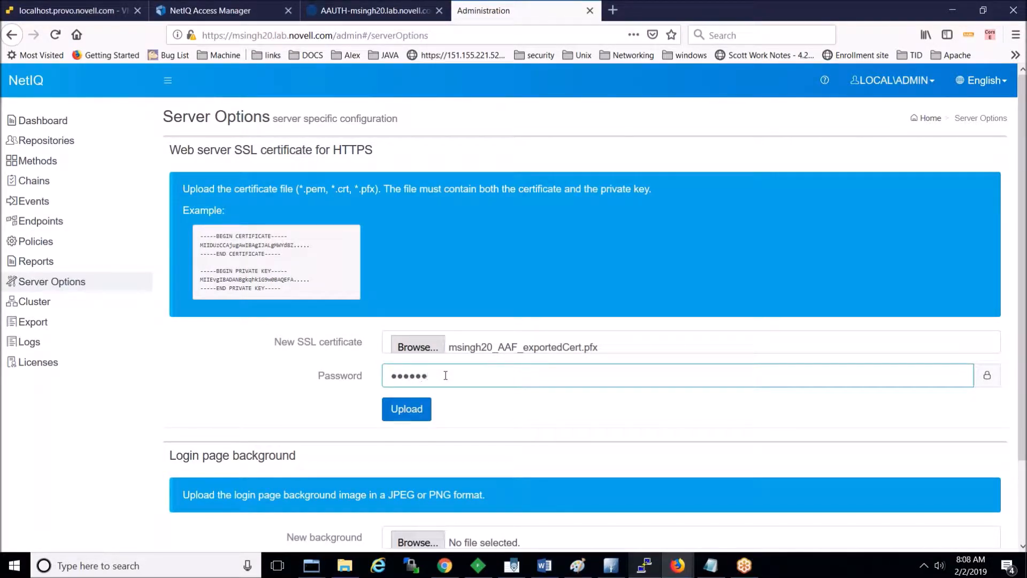
pyautogui.click(396, 415)
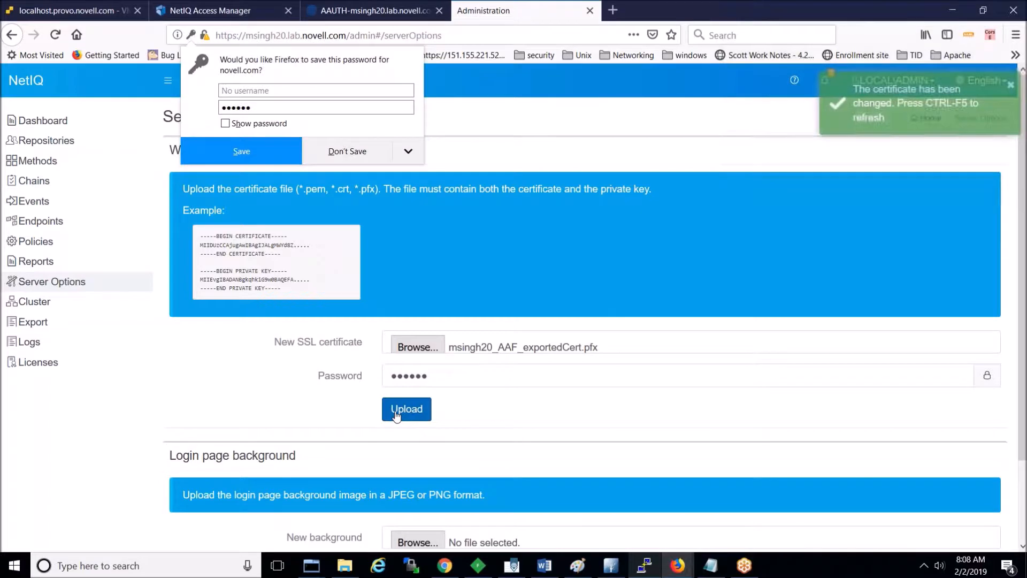
pyautogui.click(338, 149)
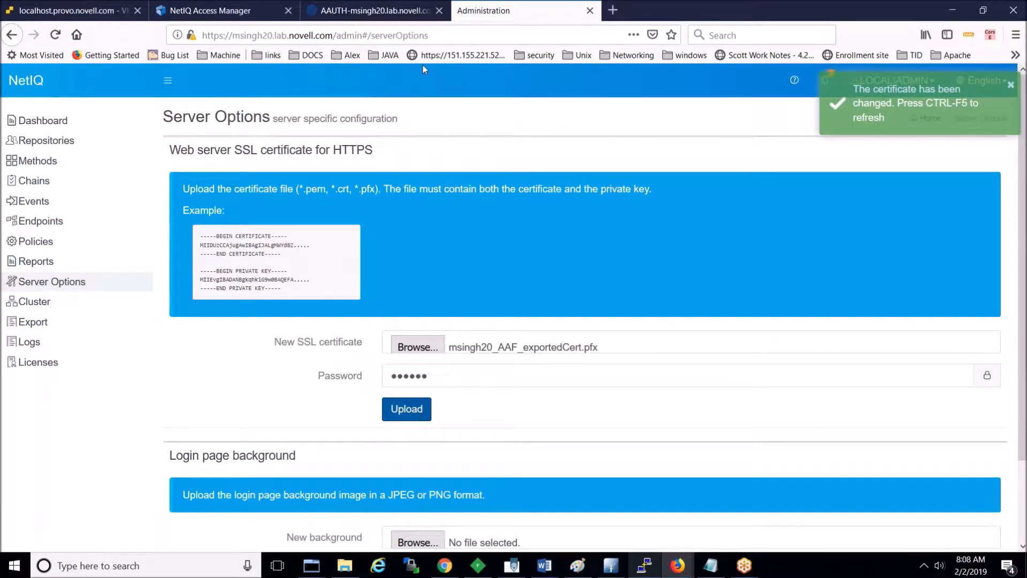
pyautogui.click(439, 37)
pyautogui.press('Return')
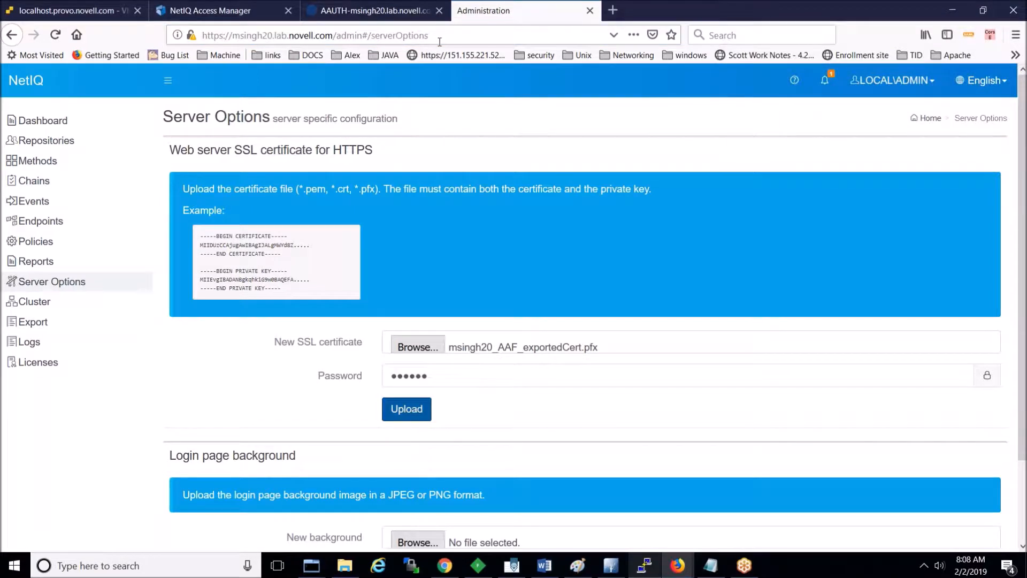
pyautogui.moveTo(367, 35); pyautogui.dragTo(470, 36)
pyautogui.press('BackSpace')
pyautogui.press('BackSpace')
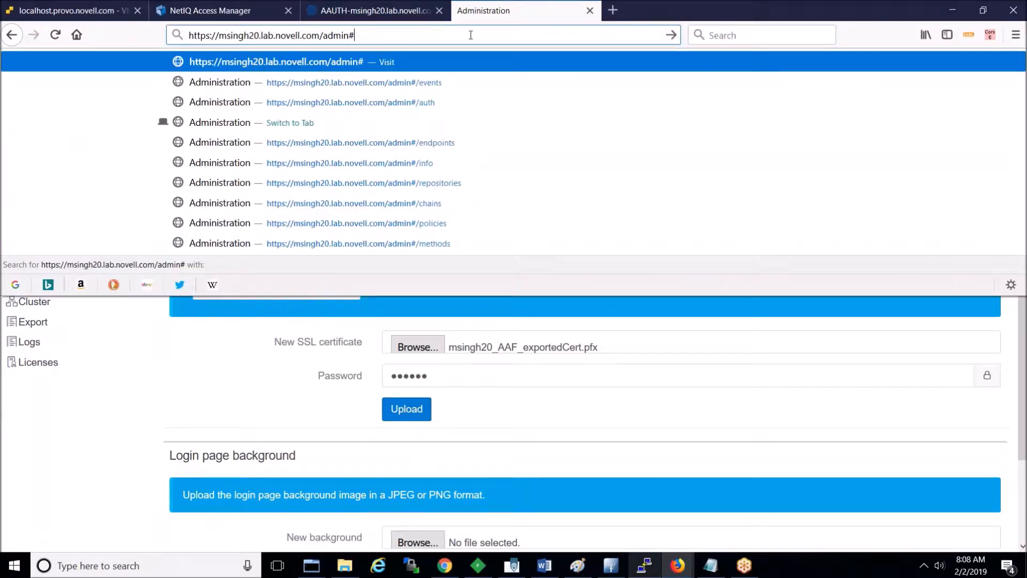
pyautogui.press('Return')
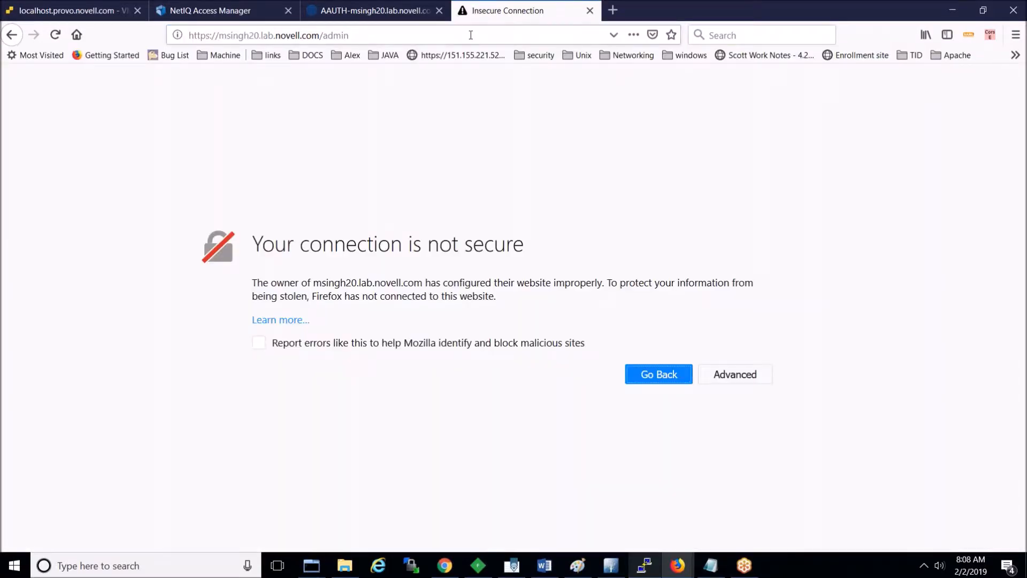
pyautogui.click(749, 374)
pyautogui.click(1023, 543)
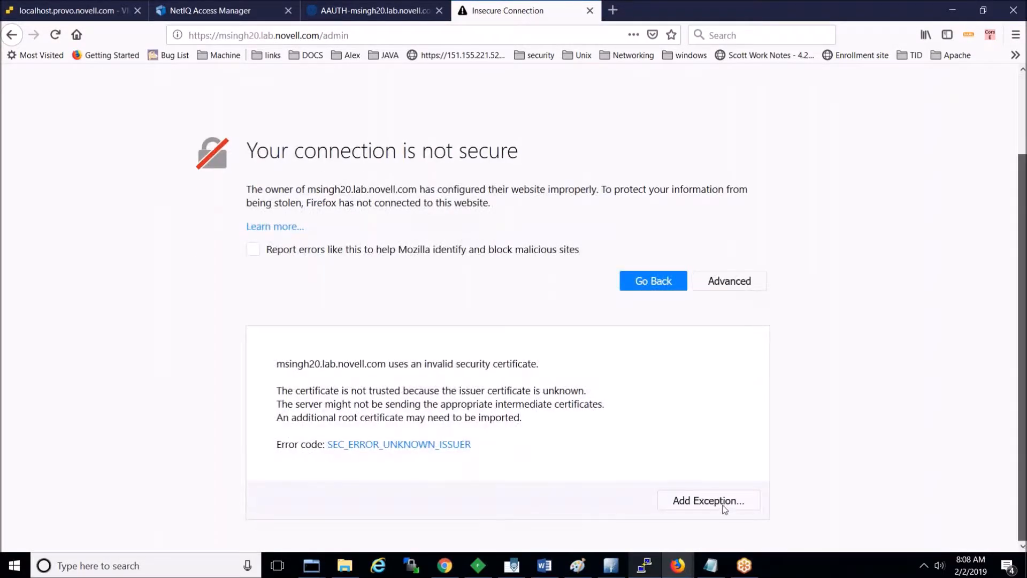
pyautogui.click(721, 500)
pyautogui.click(595, 362)
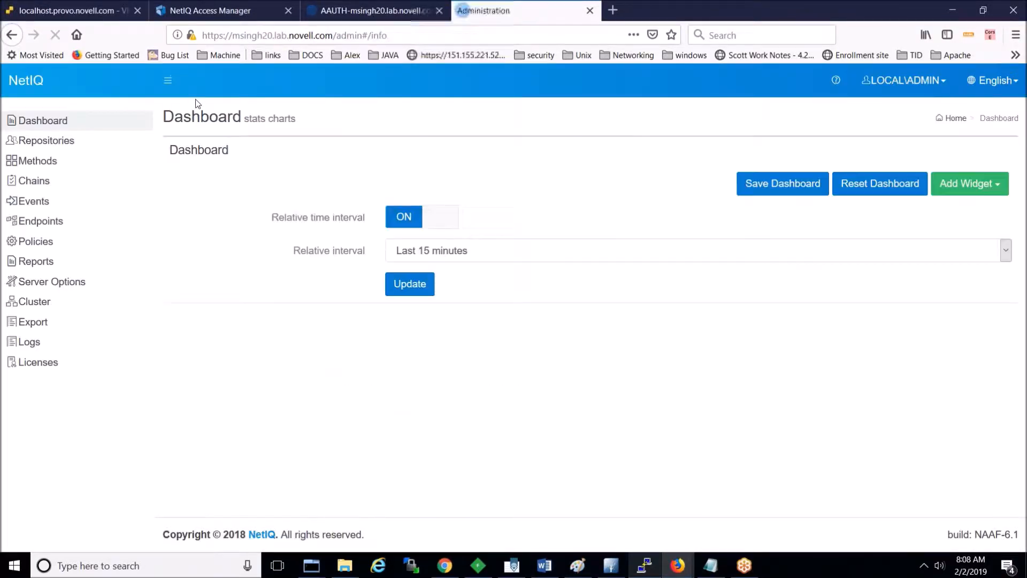
pyautogui.click(196, 35)
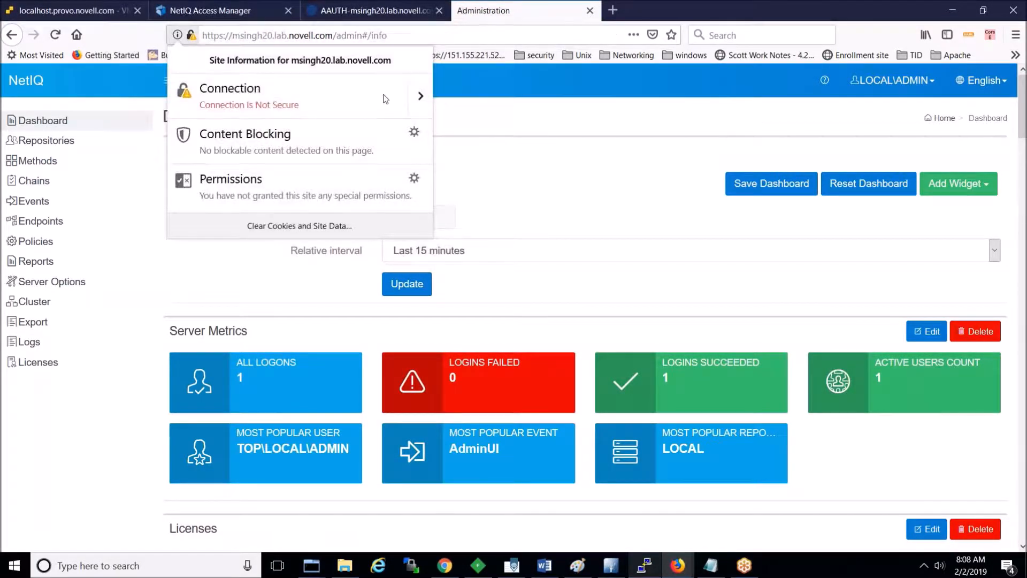
pyautogui.click(420, 95)
pyautogui.click(333, 221)
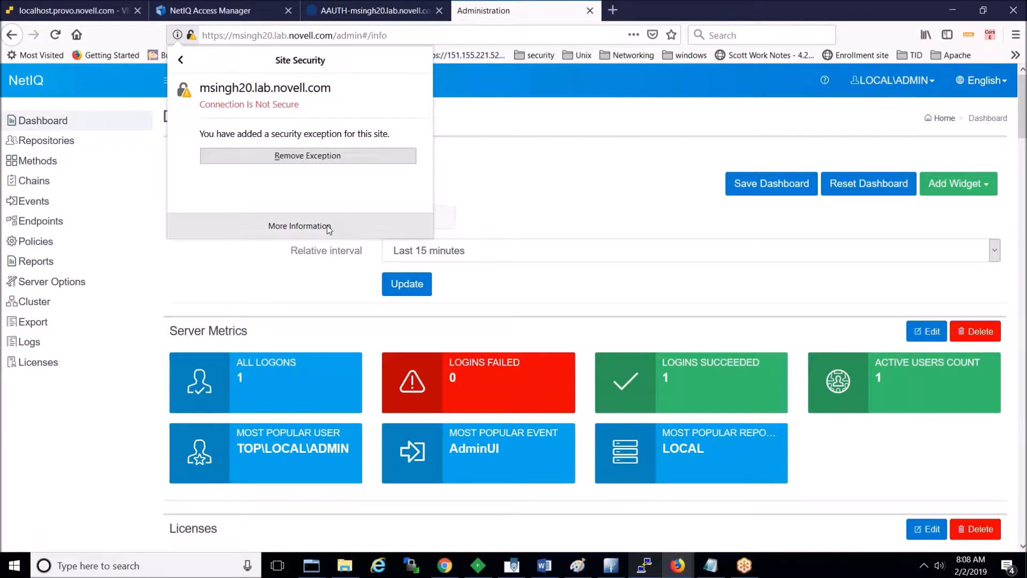
pyautogui.click(378, 222)
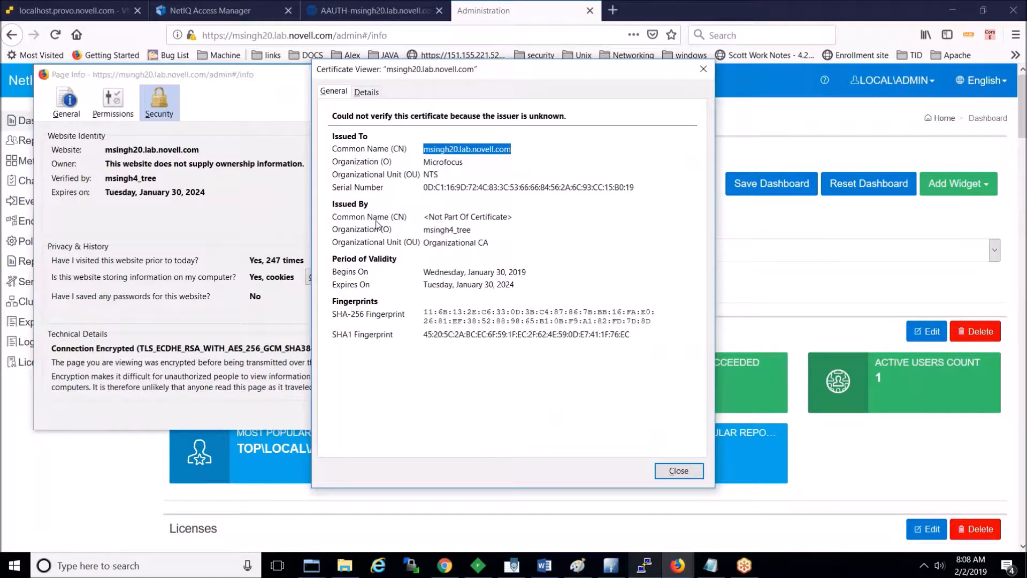
pyautogui.click(468, 154)
pyautogui.doubleClick(478, 150)
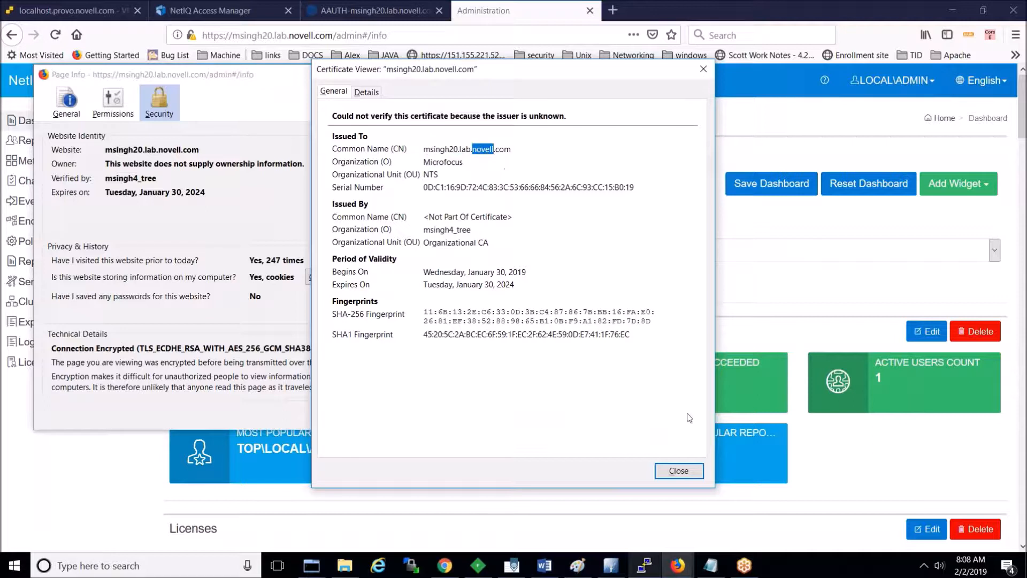
pyautogui.click(687, 472)
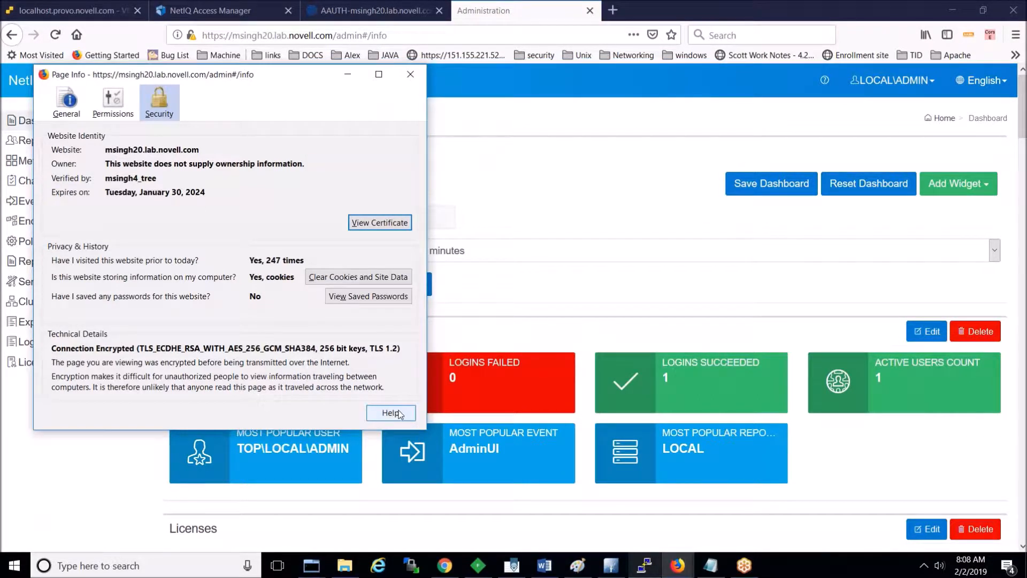
pyautogui.click(413, 82)
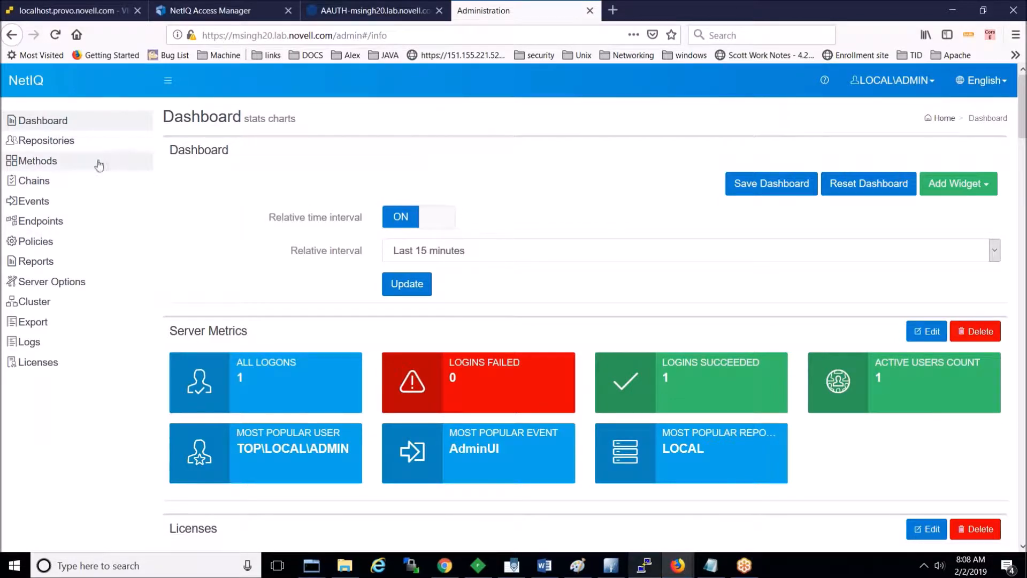
# Step: Start a new LDAP repository from Repositories with directory type eDirectory
pyautogui.click(69, 151)
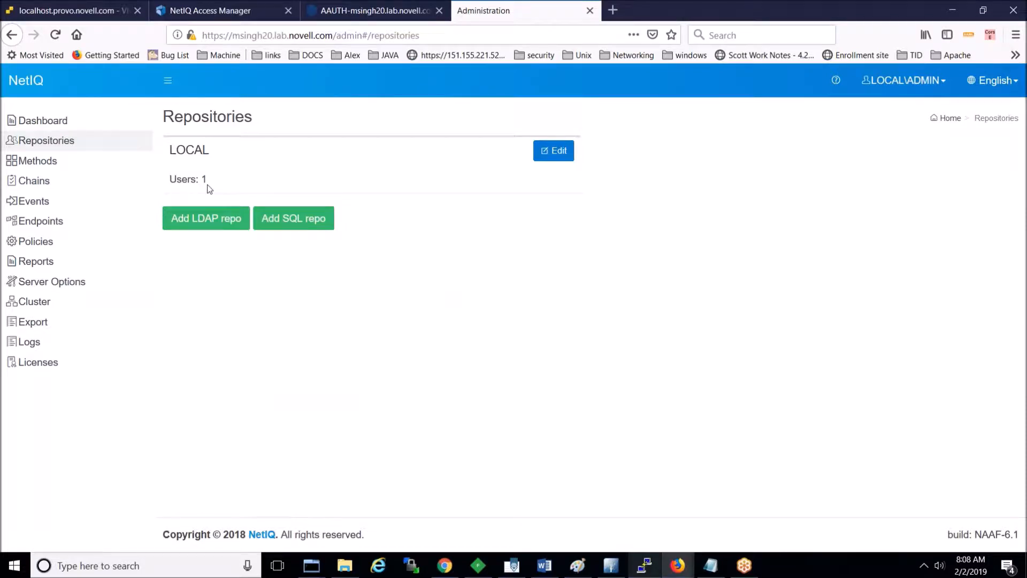
pyautogui.click(204, 226)
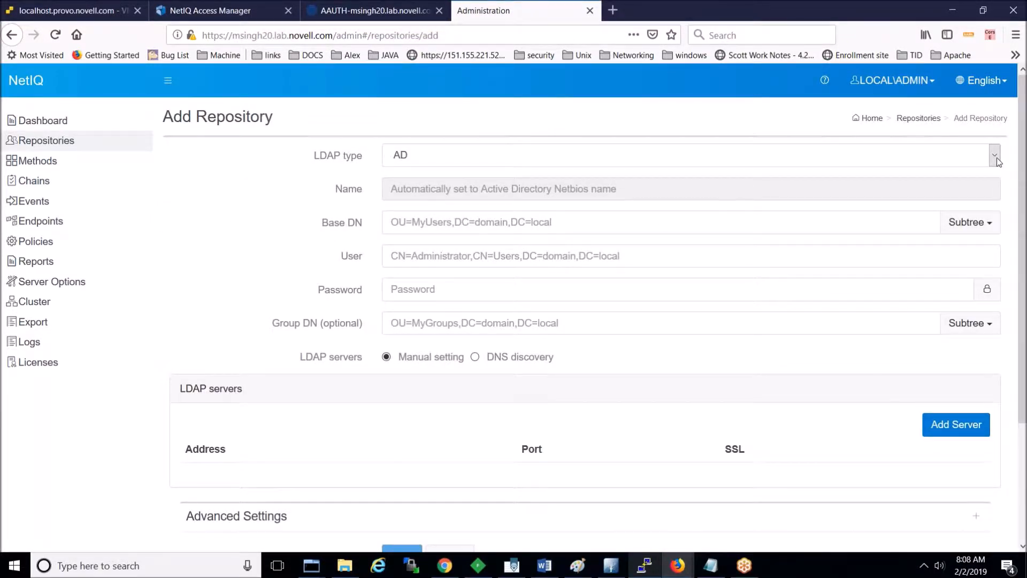
pyautogui.click(996, 158)
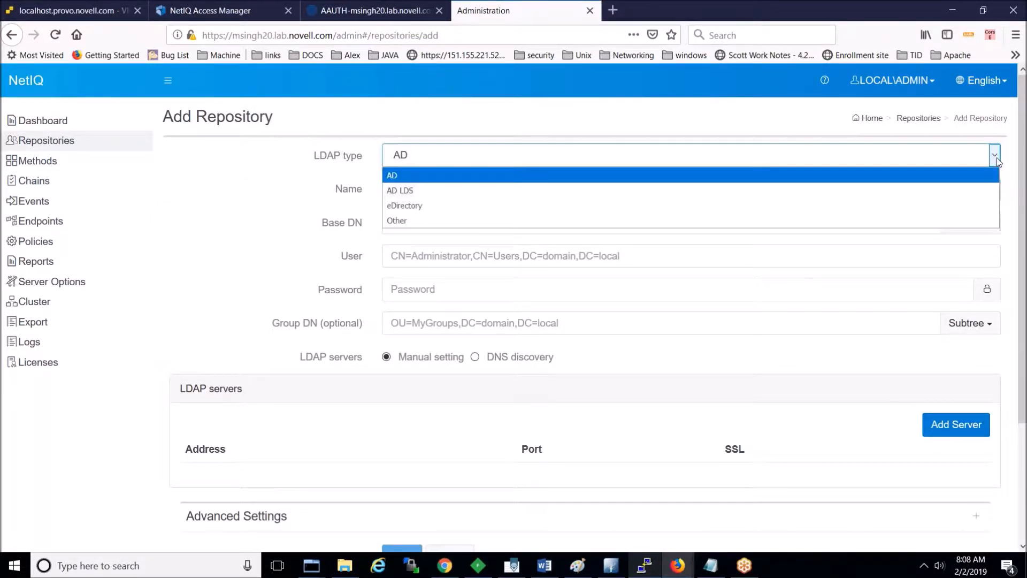
pyautogui.click(944, 214)
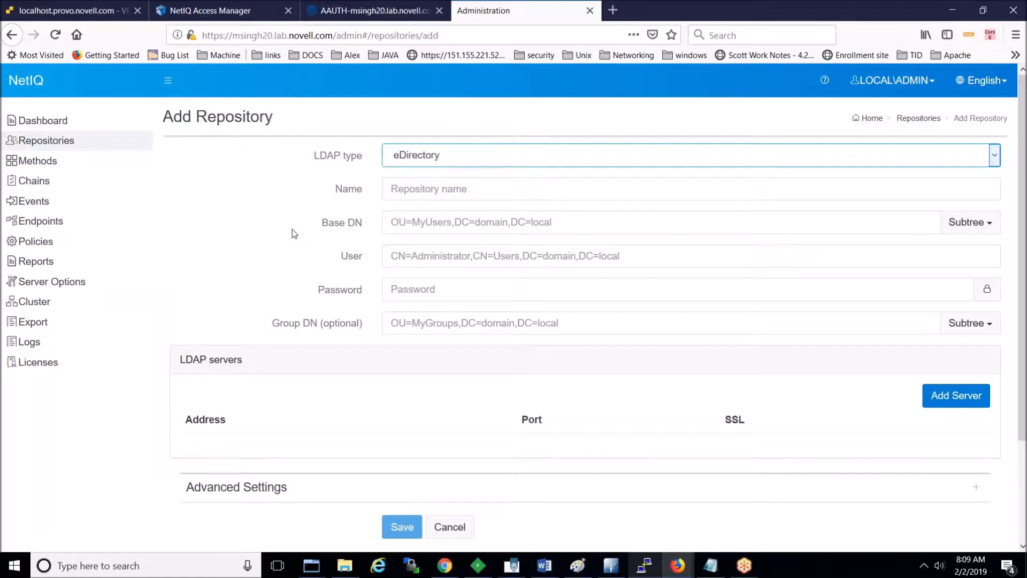
# Step: Name the new repository CONFSTORE
pyautogui.click(484, 190)
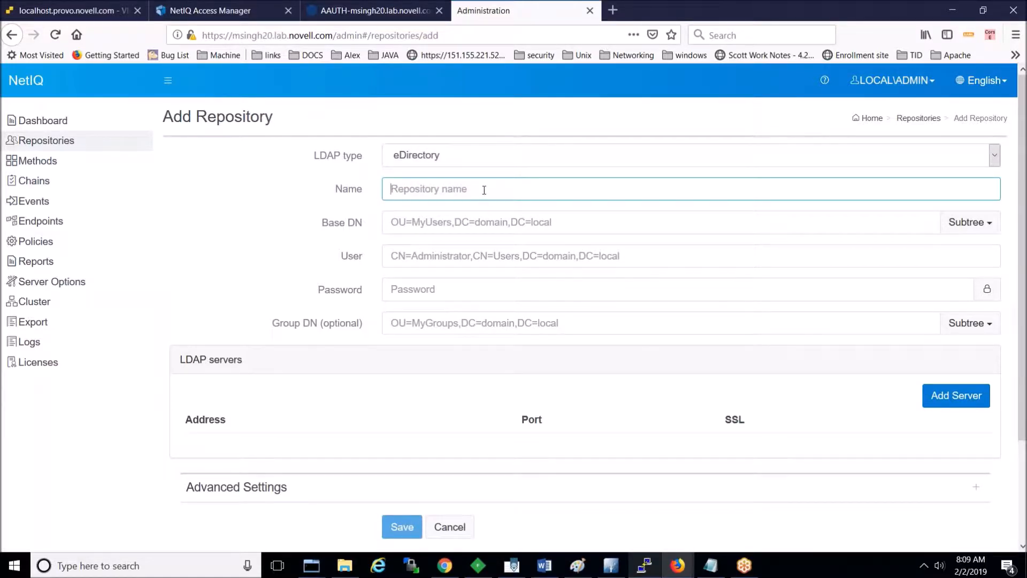
pyautogui.write('CON')
pyautogui.press('Down')
pyautogui.press('Return')
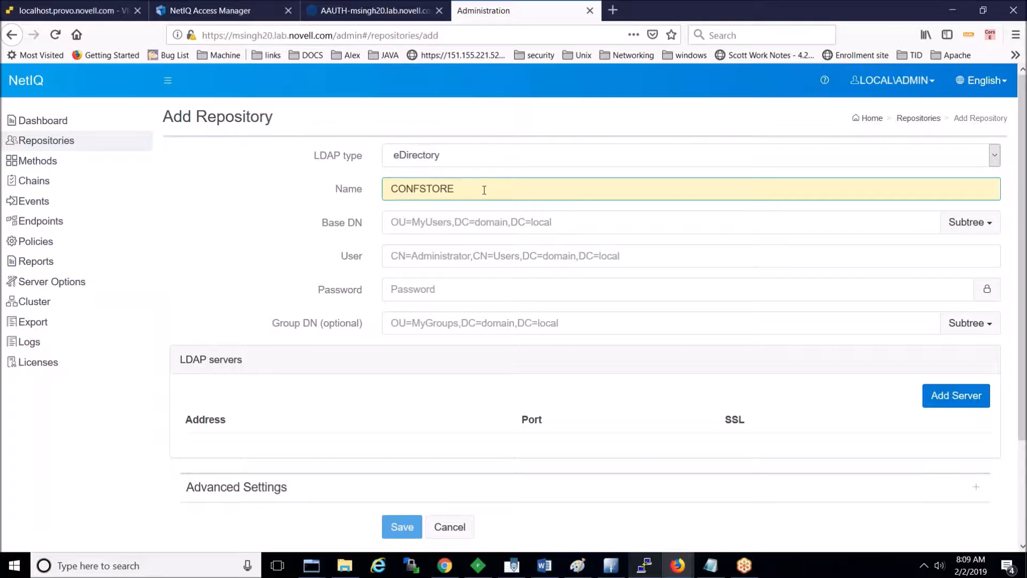
pyautogui.doubleClick(430, 189)
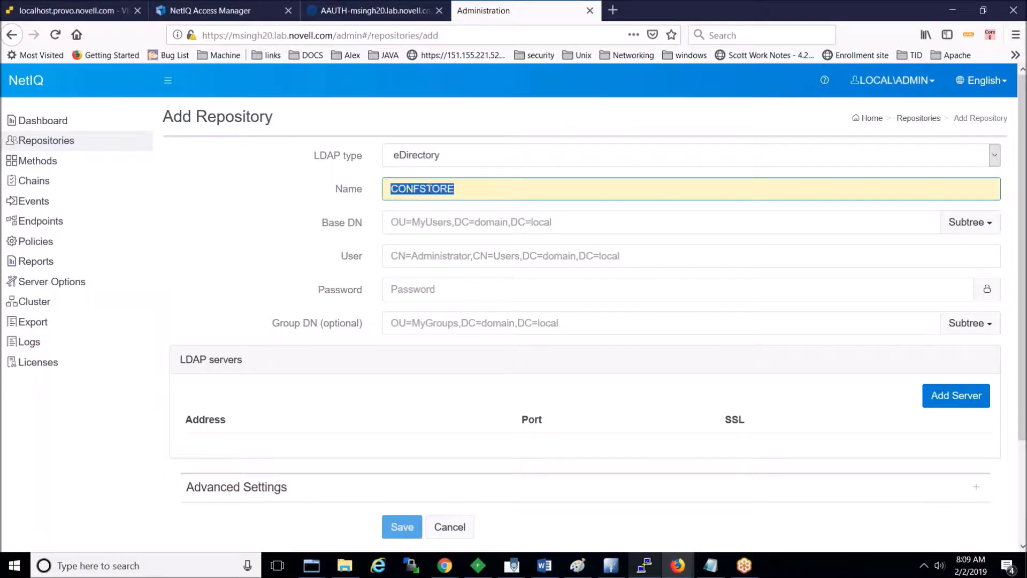
pyautogui.click(247, 13)
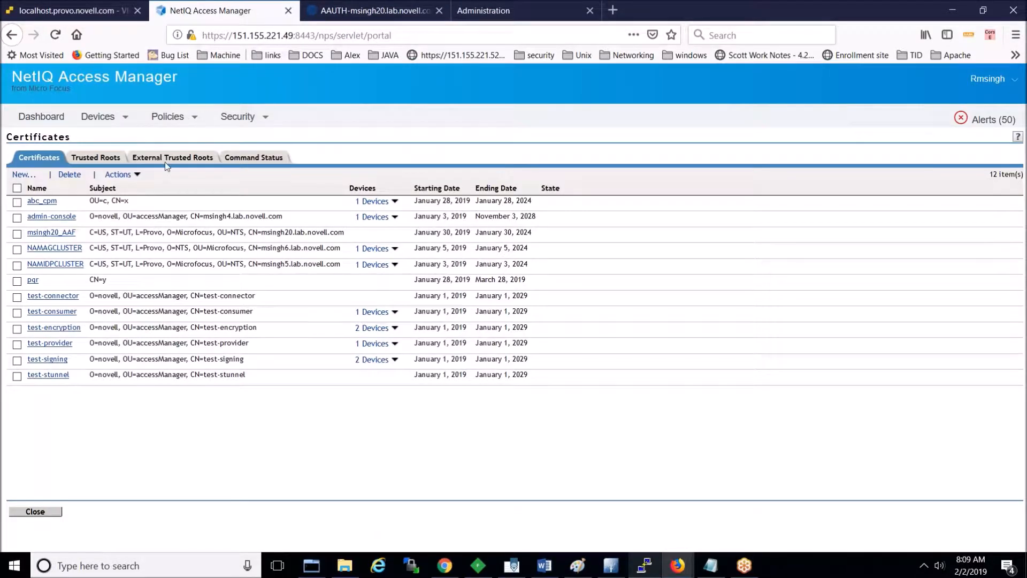
pyautogui.click(478, 12)
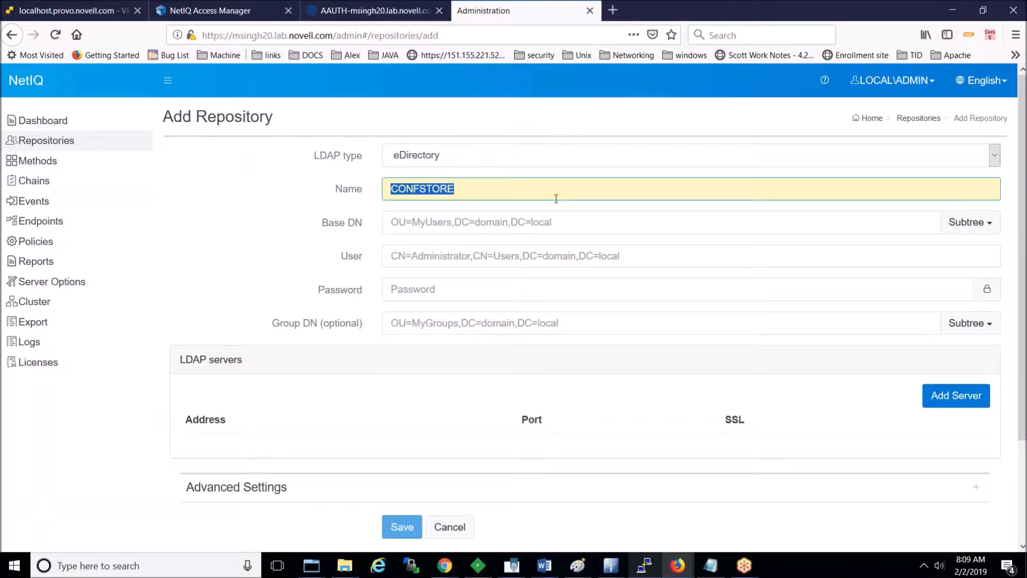
# Step: Enter base DN o=novell plus the admin bind user and its password
pyautogui.click(541, 221)
pyautogui.write('o=novell')
pyautogui.click(494, 257)
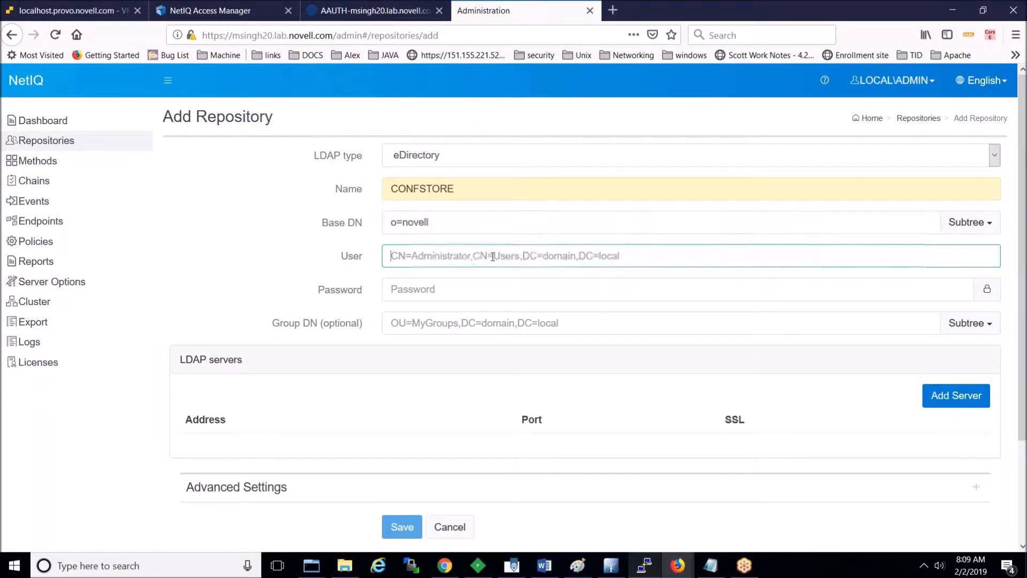
pyautogui.write('cn=rmsi')
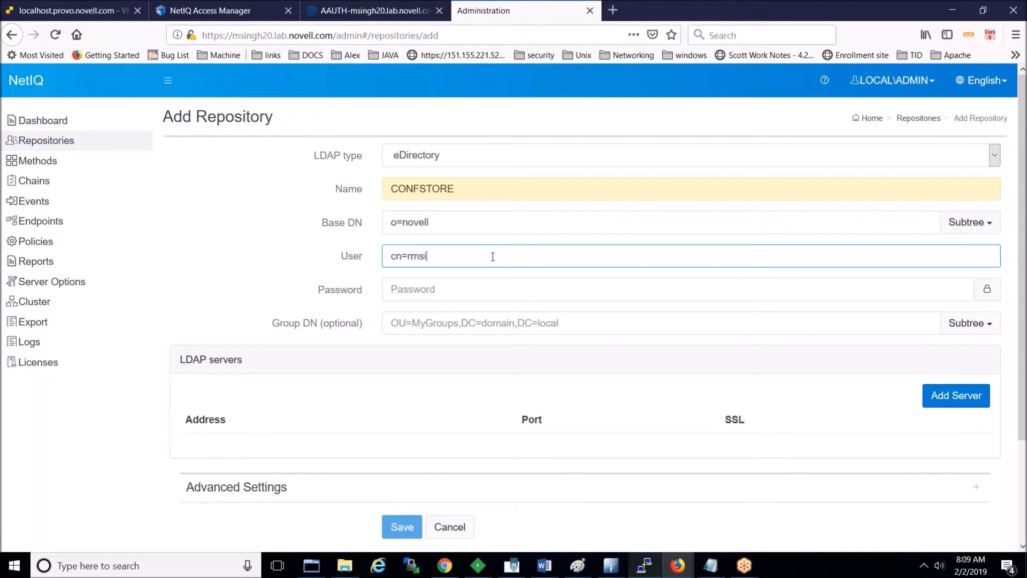
pyautogui.write('ngh,o=novell')
pyautogui.click(442, 290)
pyautogui.write('novell')
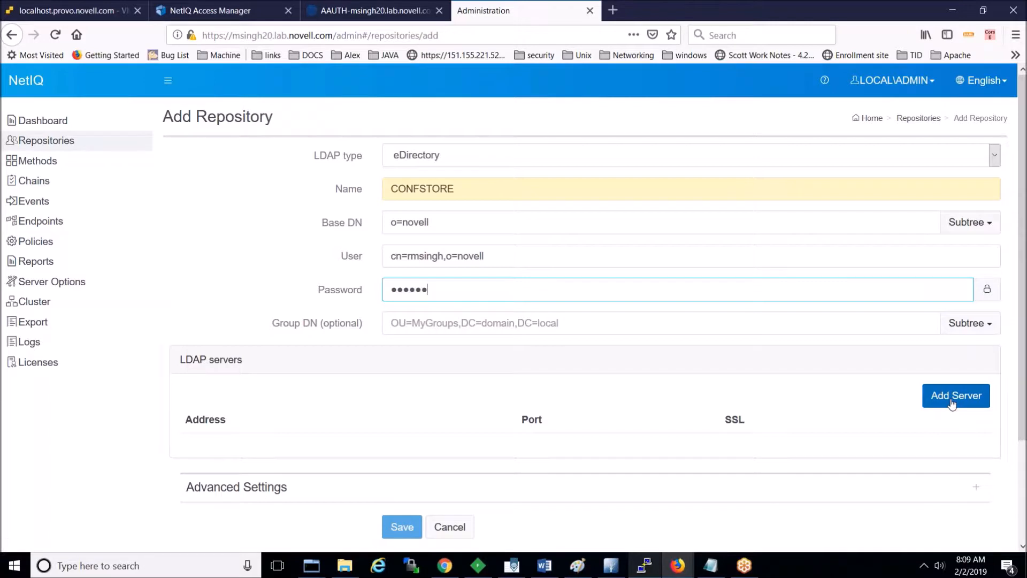
# Step: Add LDAP server 151.155.221.49 on port 636 with SSL turned on
pyautogui.click(953, 402)
pyautogui.click(404, 452)
pyautogui.write('1')
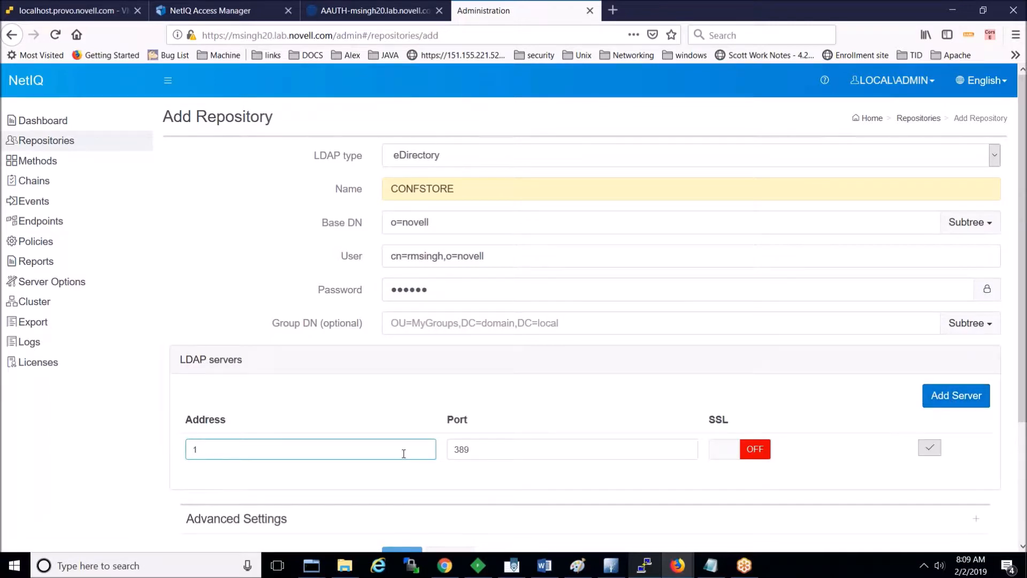
pyautogui.write('51.155.221.49')
pyautogui.press('Tab')
pyautogui.write('6')
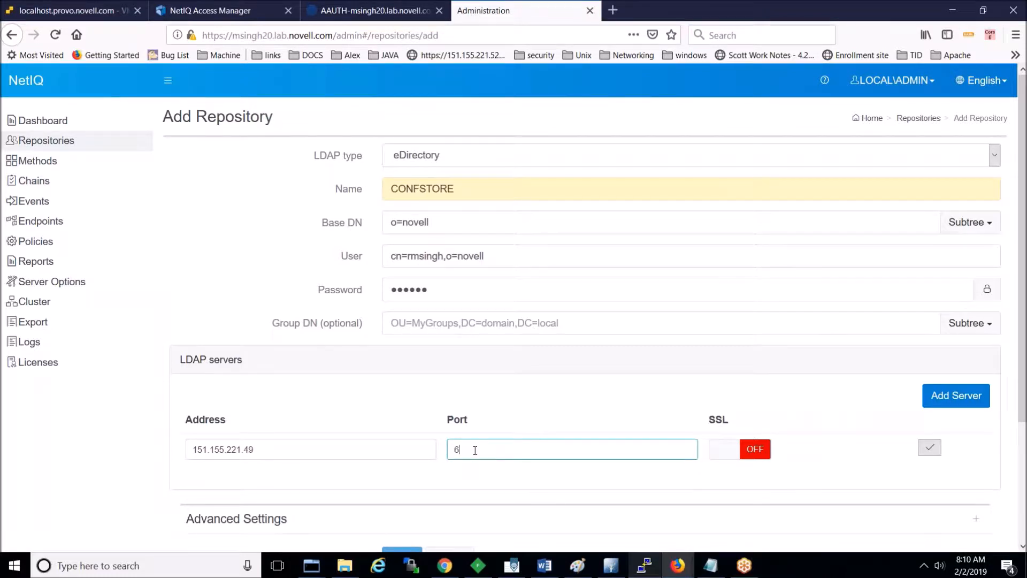
pyautogui.write('36')
pyautogui.click(714, 457)
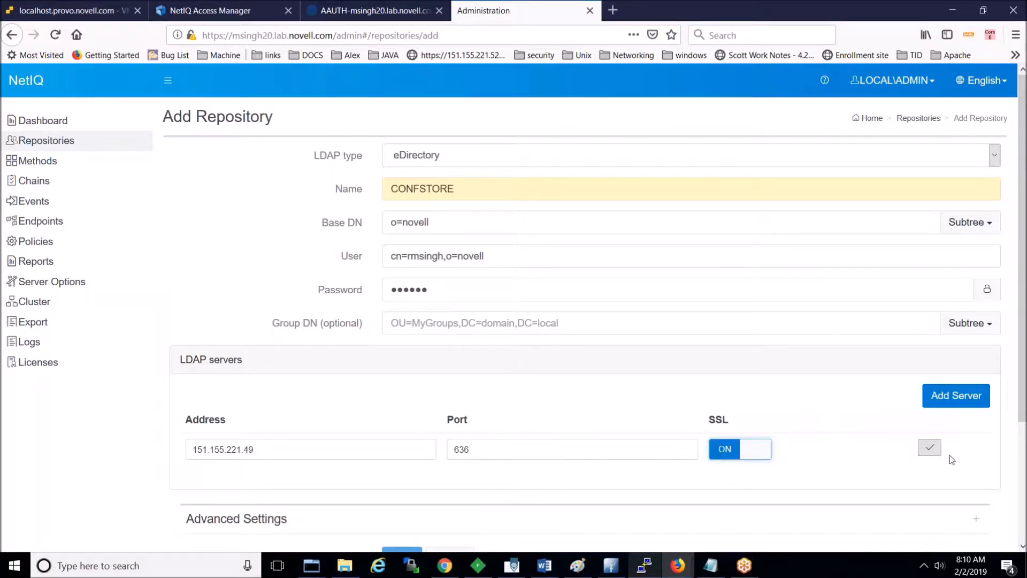
pyautogui.click(929, 450)
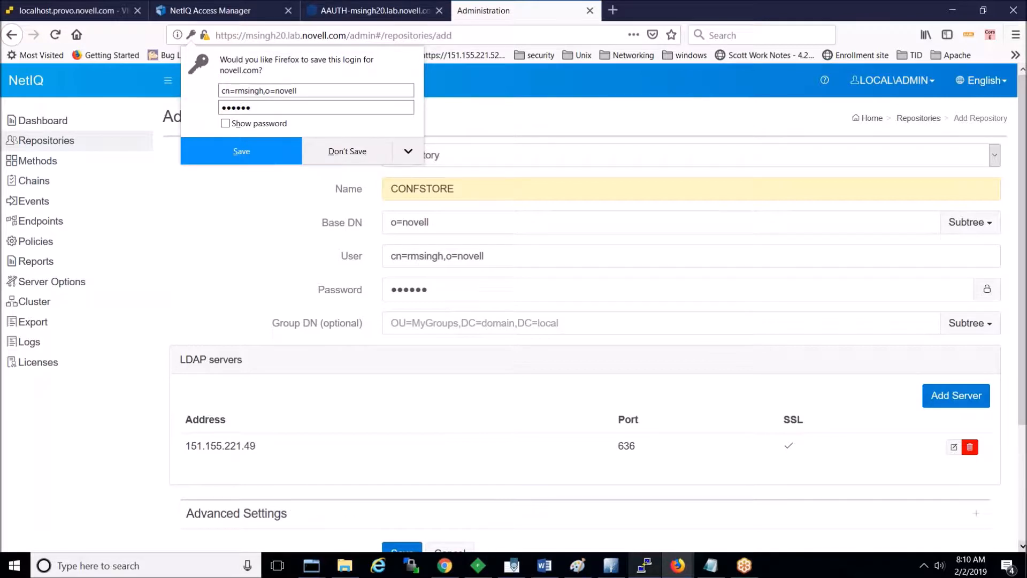
pyautogui.click(1022, 546)
# Step: Save CONFSTORE, then reopen it and run a full synchronization
pyautogui.click(403, 520)
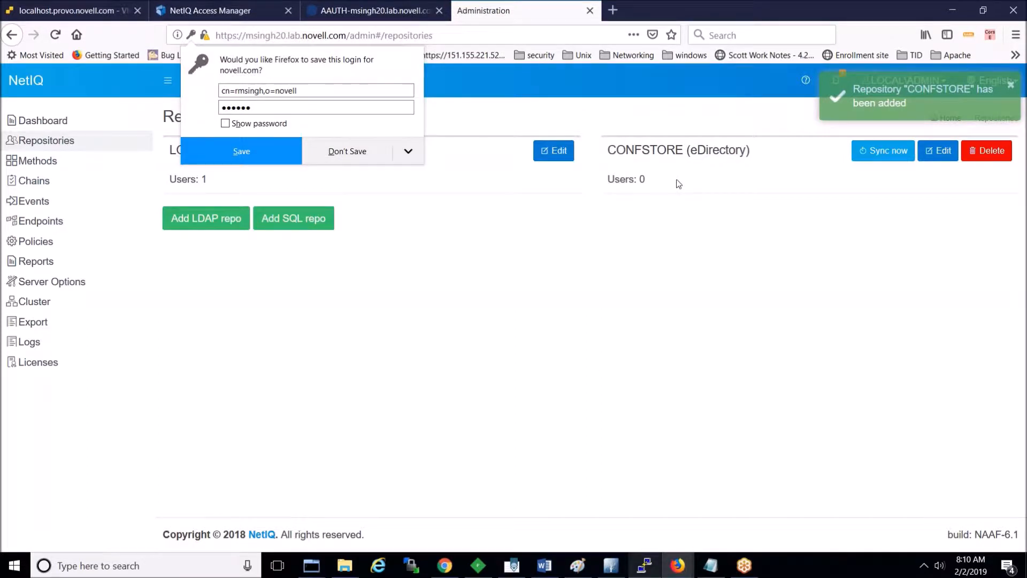
pyautogui.click(352, 159)
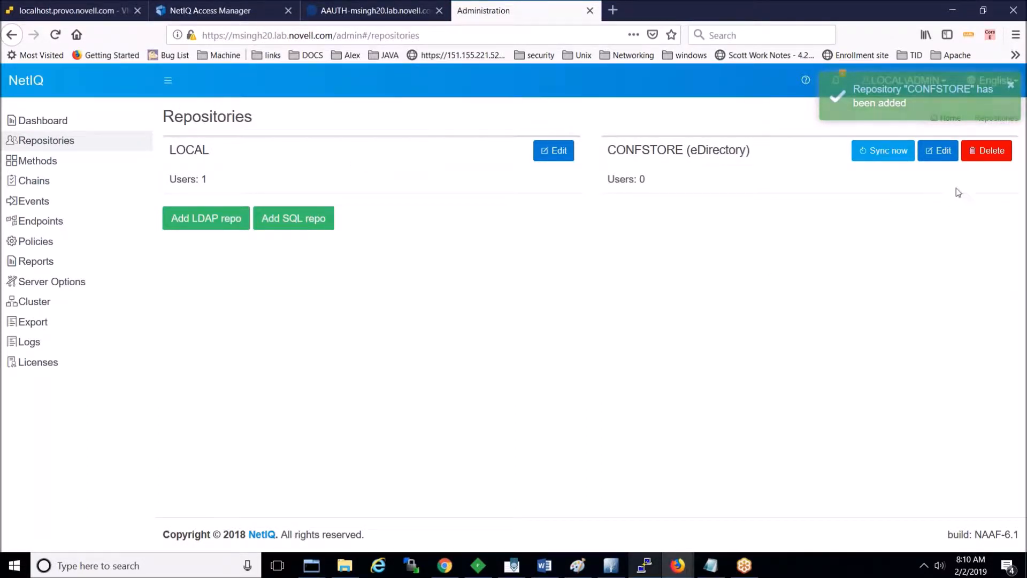
pyautogui.click(938, 151)
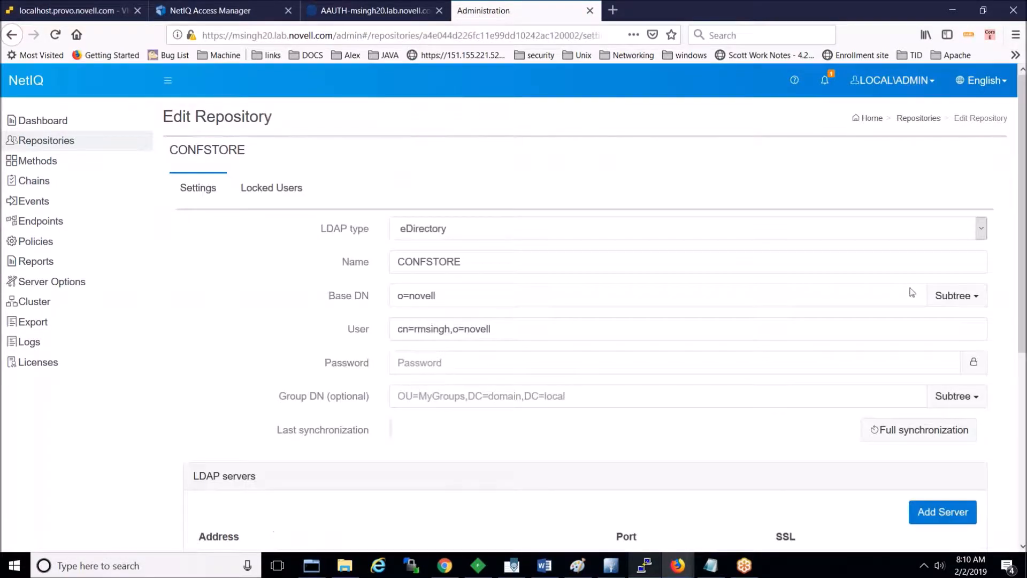
pyautogui.click(887, 432)
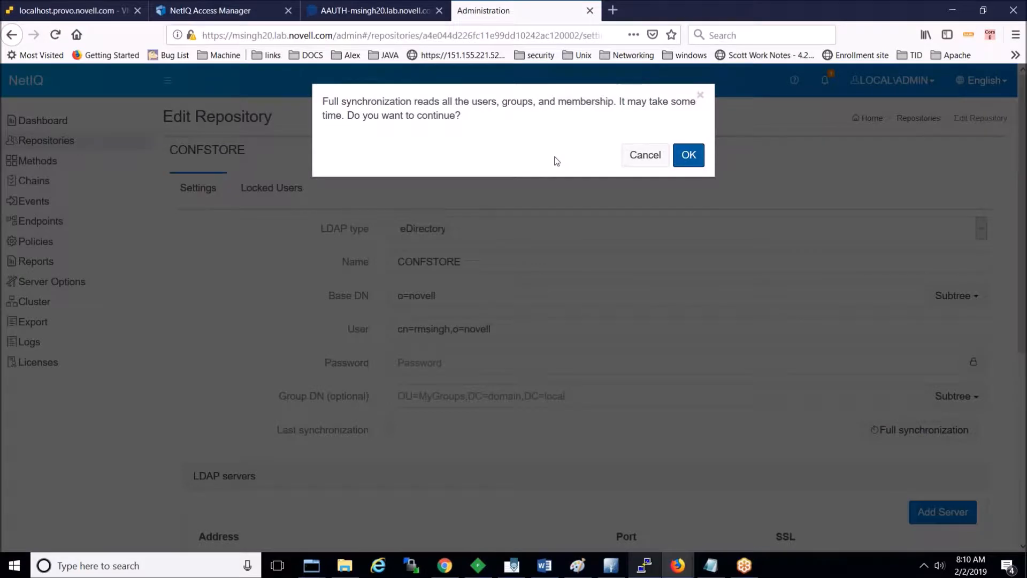
pyautogui.click(689, 156)
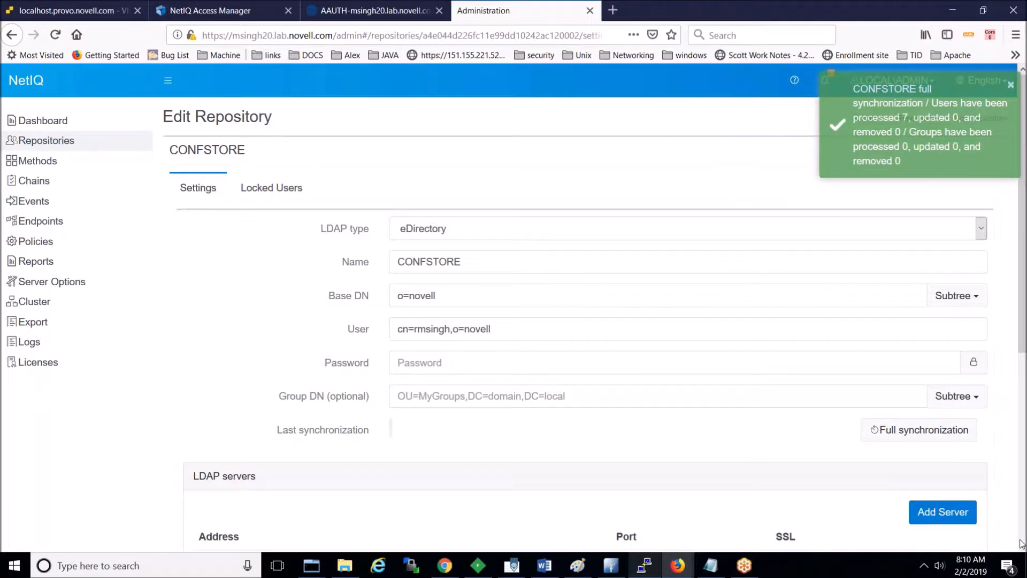
pyautogui.scroll(-3, 1022, 547)
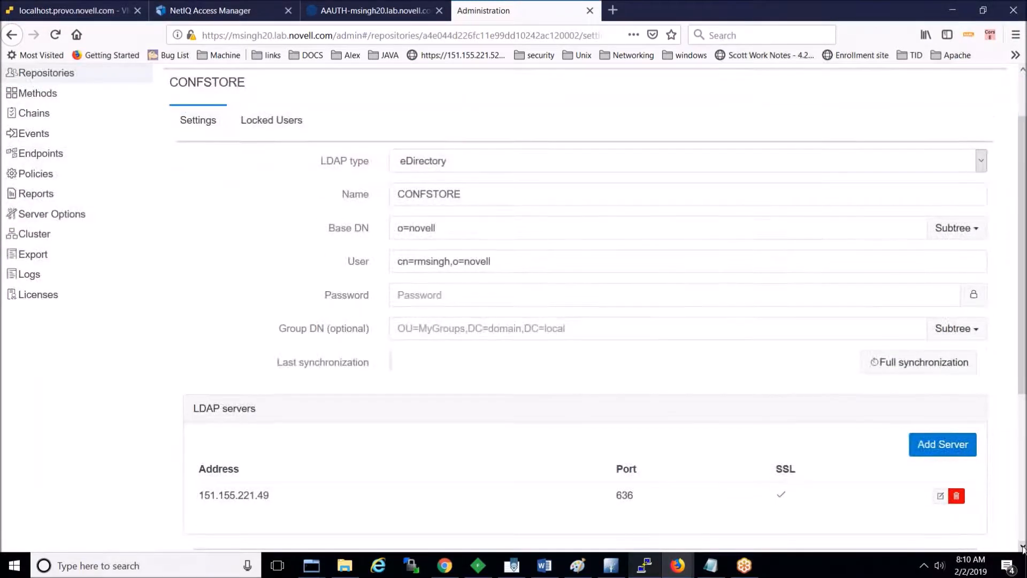
pyautogui.click(1022, 547)
# Step: Fill in the repository bind password and save CONFSTORE again
pyautogui.click(408, 505)
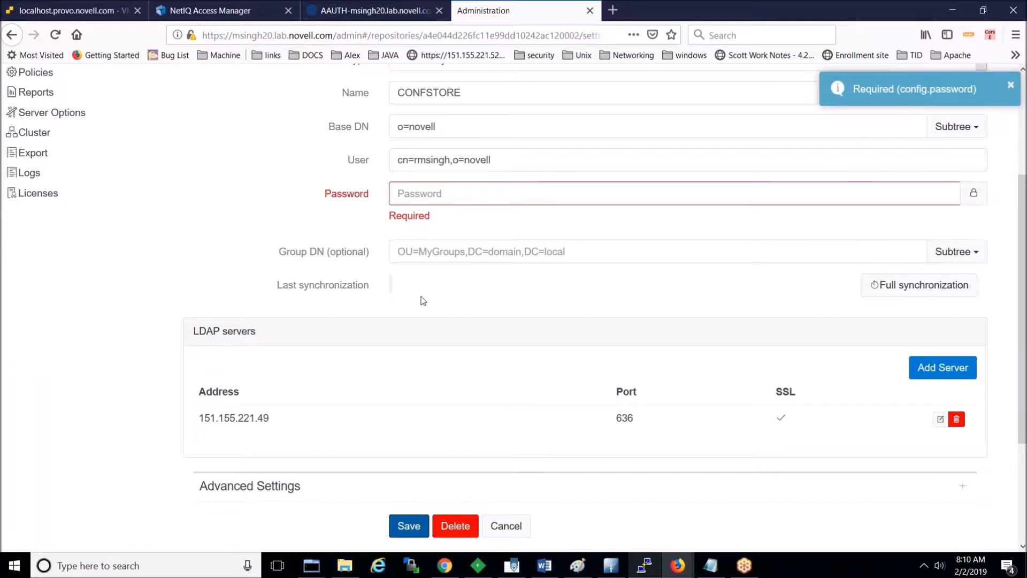
pyautogui.click(471, 195)
pyautogui.write('povell')
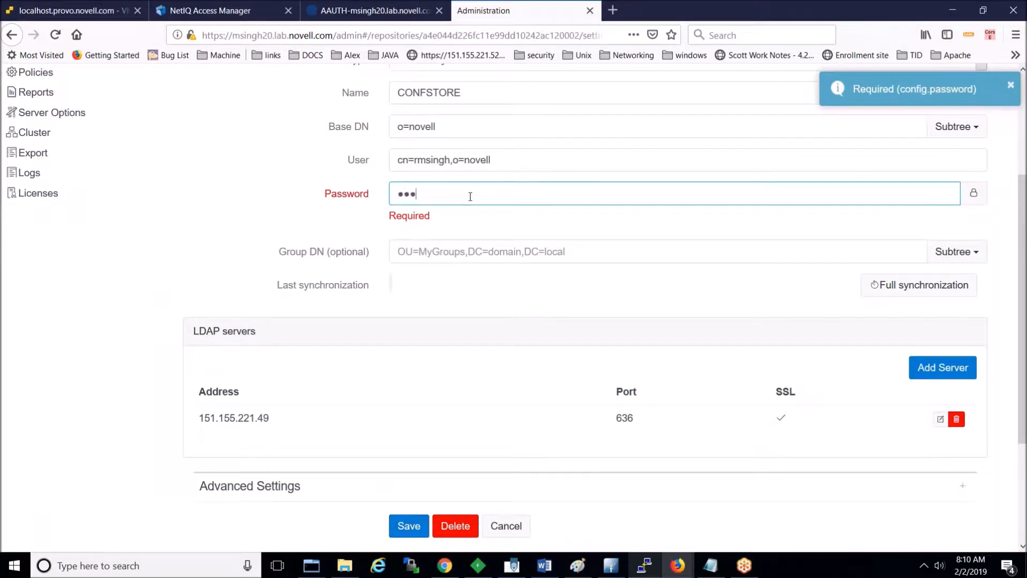
pyautogui.click(406, 525)
pyautogui.click(546, 376)
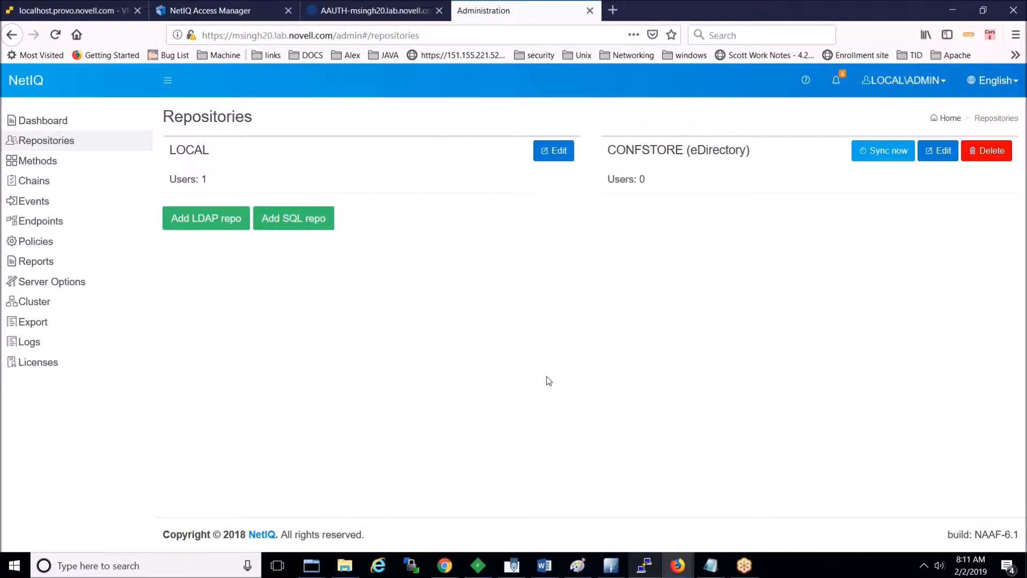
# Step: Re-save the NAM event under Events, then switch to the Access Manager console
pyautogui.click(51, 204)
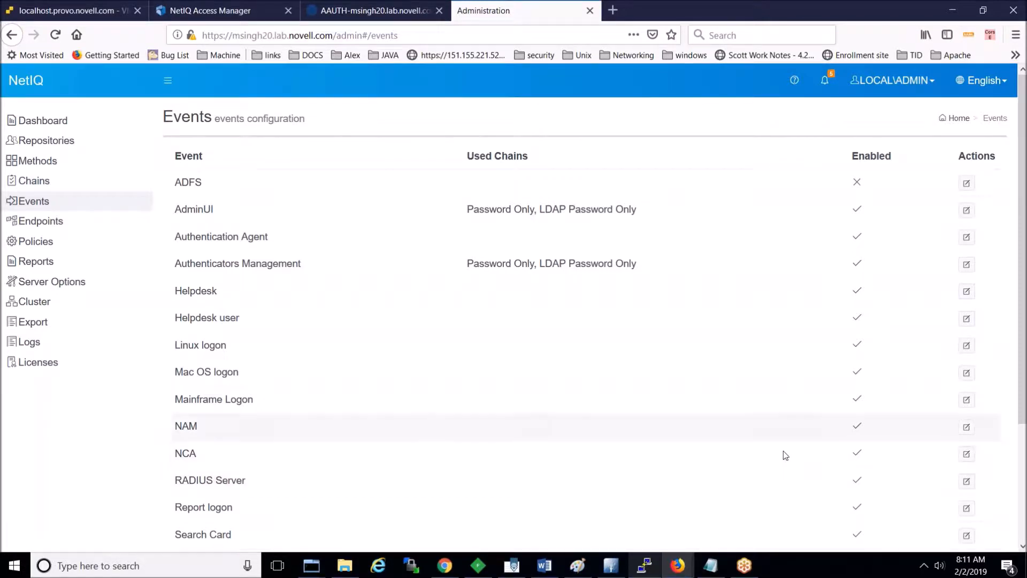
pyautogui.click(967, 428)
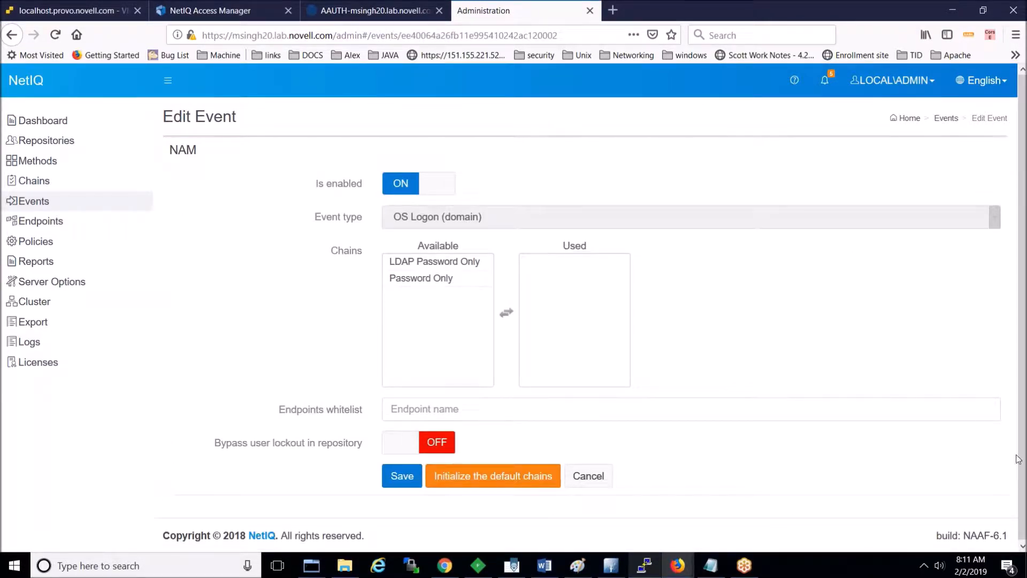
pyautogui.click(402, 475)
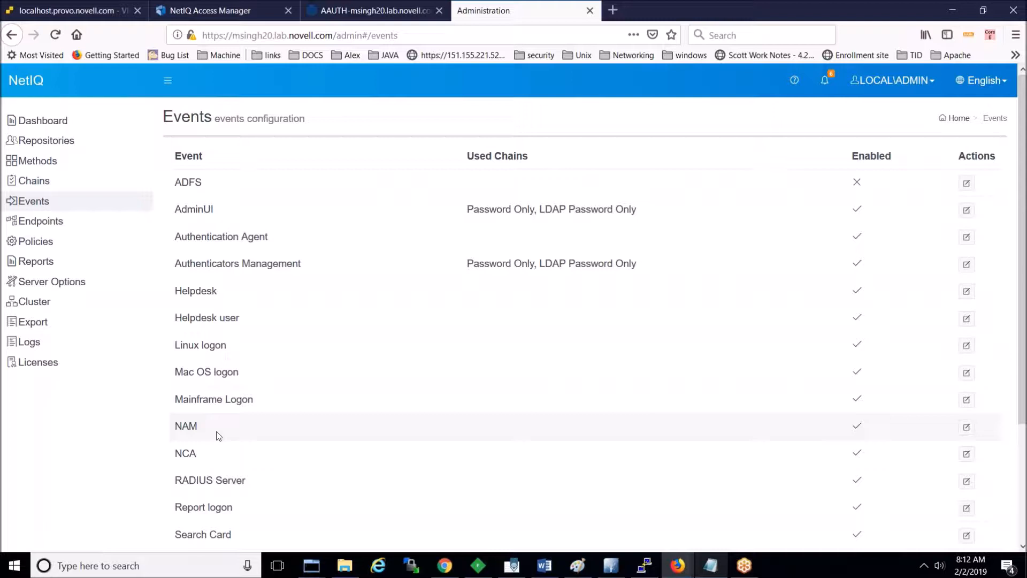
pyautogui.click(188, 14)
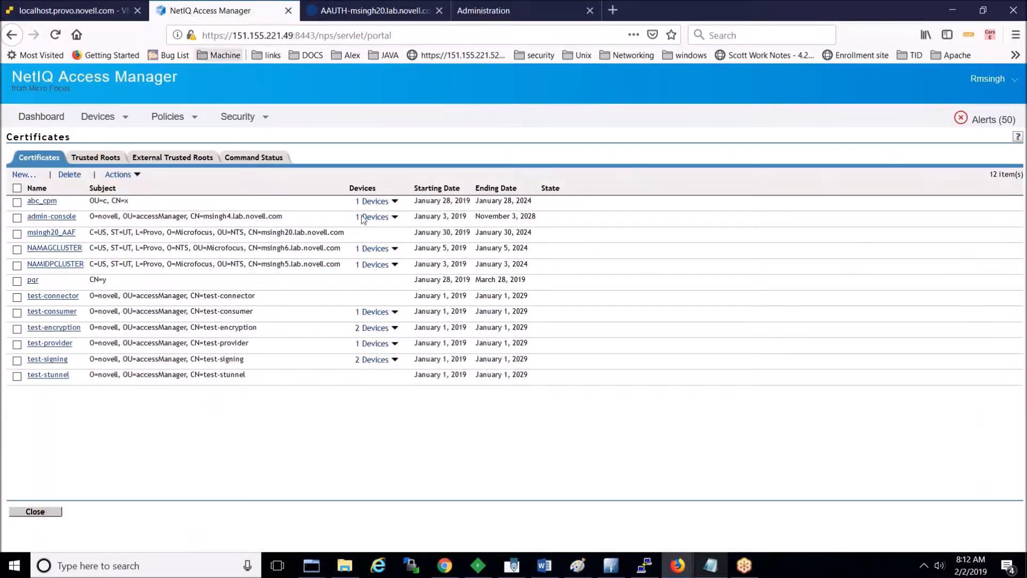
# Step: Open Identity Servers > Shared Settings > Advanced Authentication in Access Manager
pyautogui.moveTo(102, 117)
pyautogui.click(103, 136)
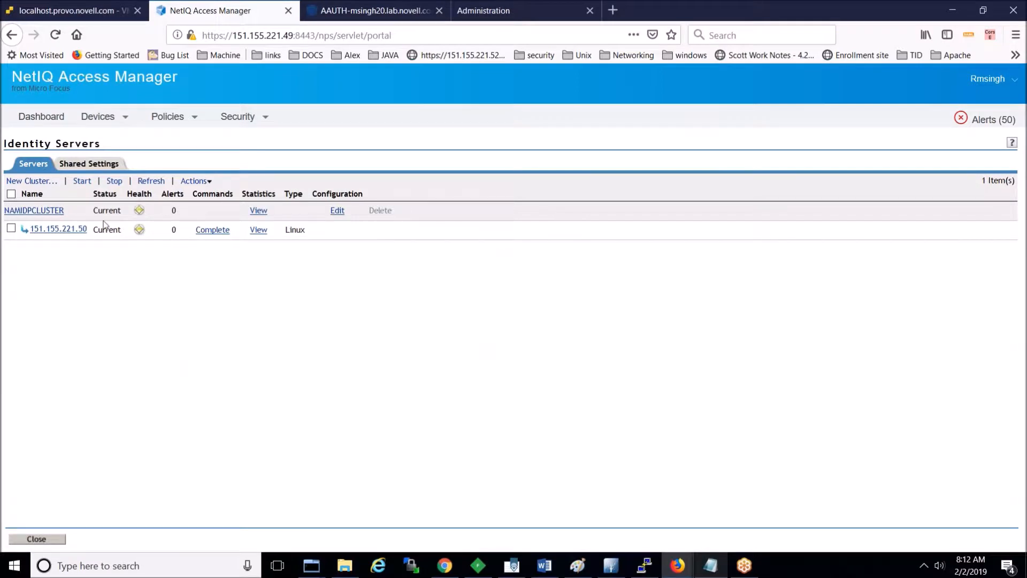
pyautogui.click(86, 171)
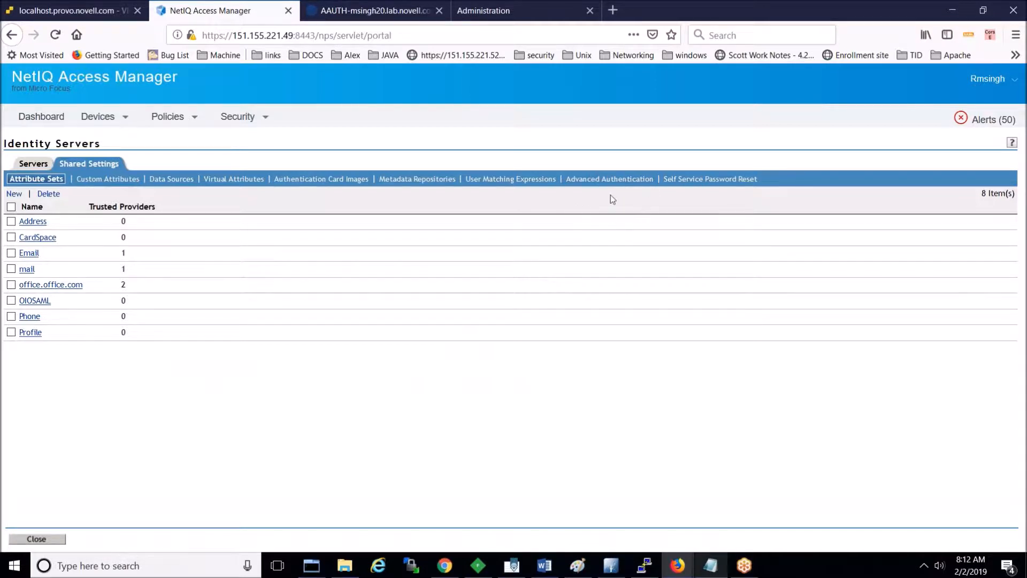
pyautogui.click(605, 180)
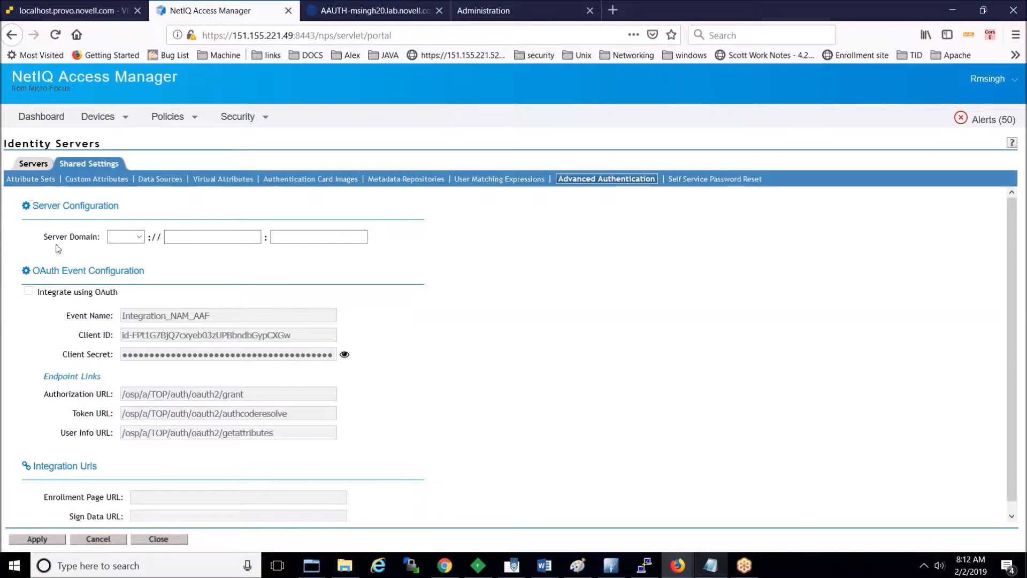
# Step: Set Server Domain to https msingh20.lab.novell.com, port 443, and apply
pyautogui.click(137, 238)
pyautogui.click(138, 266)
pyautogui.click(189, 242)
pyautogui.write('msingh20.lab.')
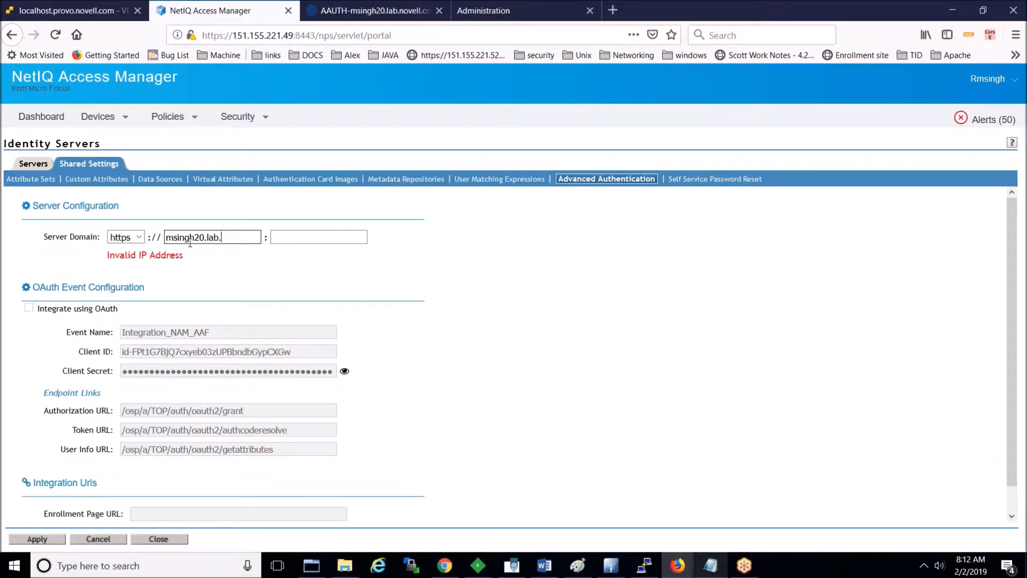
pyautogui.write('novell.com')
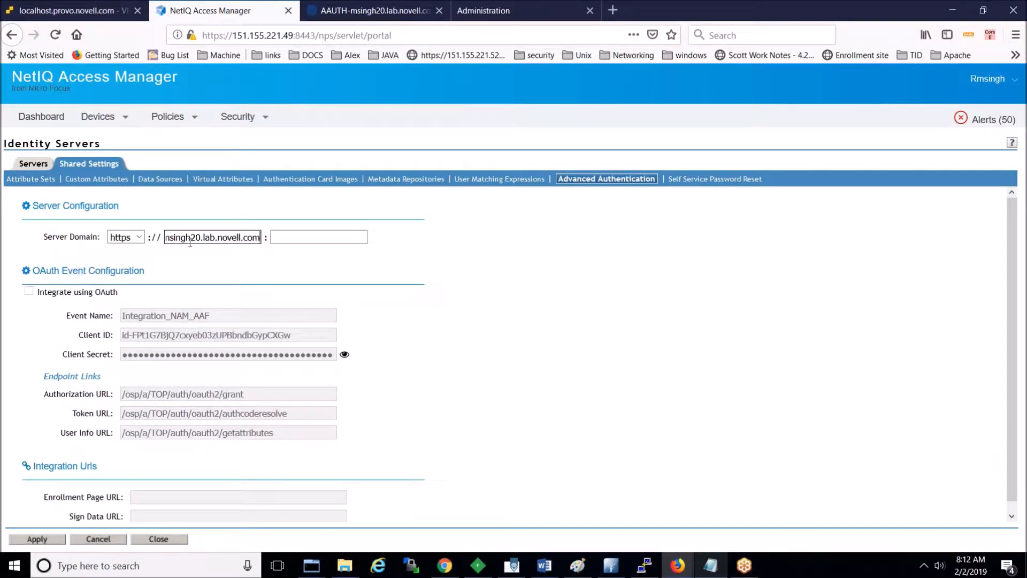
pyautogui.press('Tab')
pyautogui.write('443')
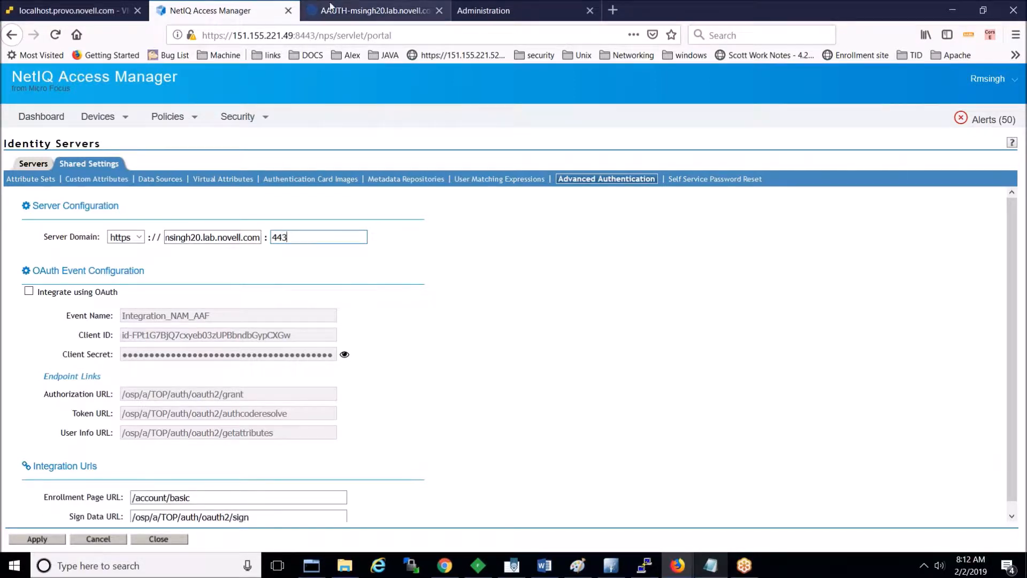
pyautogui.click(481, 10)
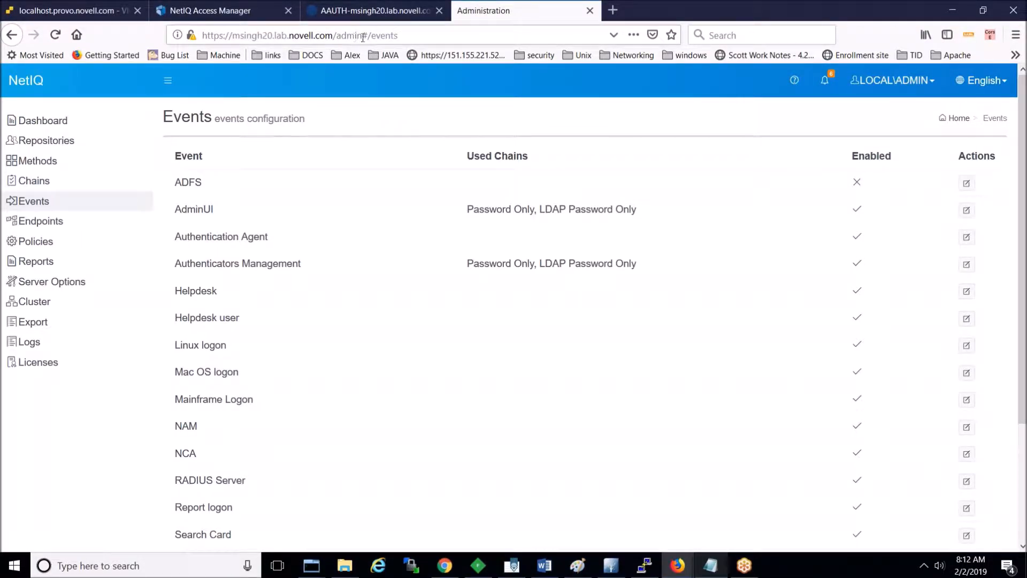
pyautogui.click(221, 14)
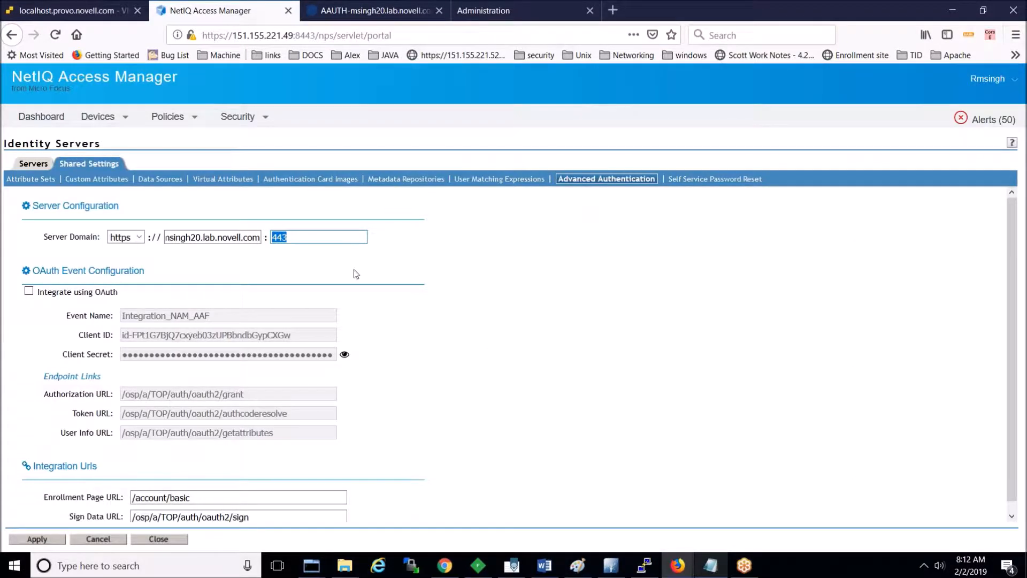
pyautogui.click(347, 238)
pyautogui.click(38, 540)
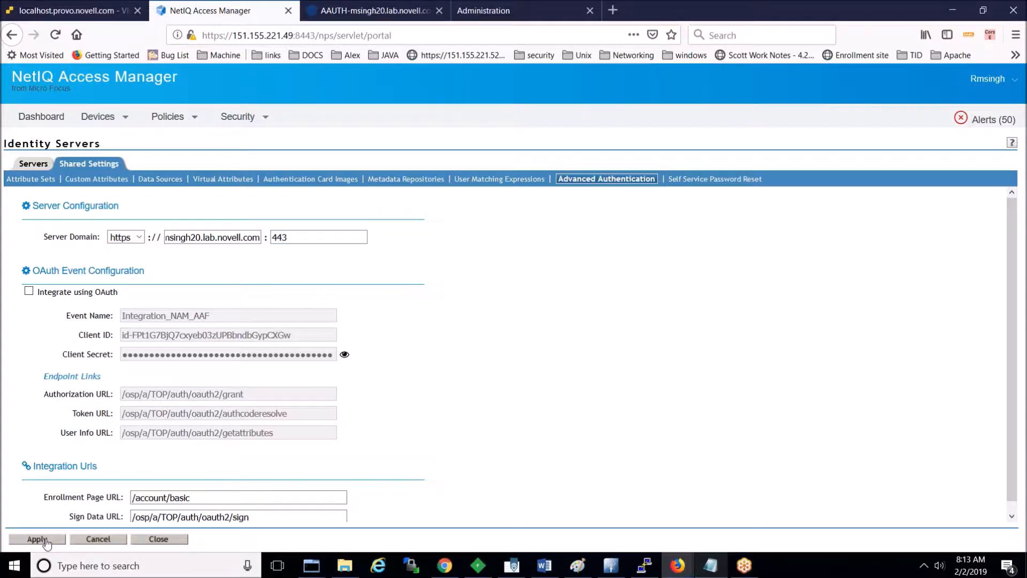
# Step: Dismiss the save-login prompt and uncheck Integrate using OAuth
pyautogui.click(515, 413)
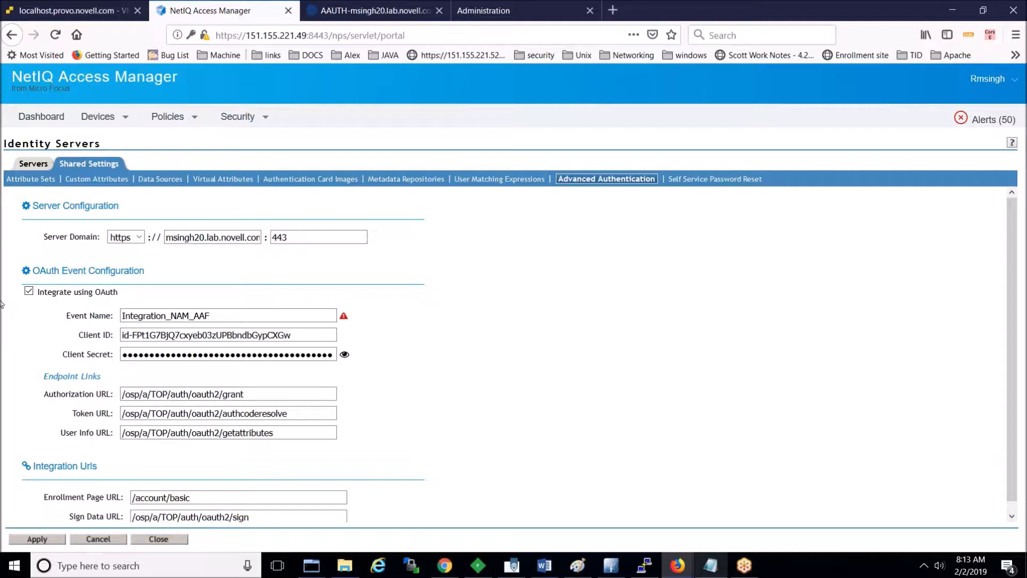
pyautogui.click(29, 292)
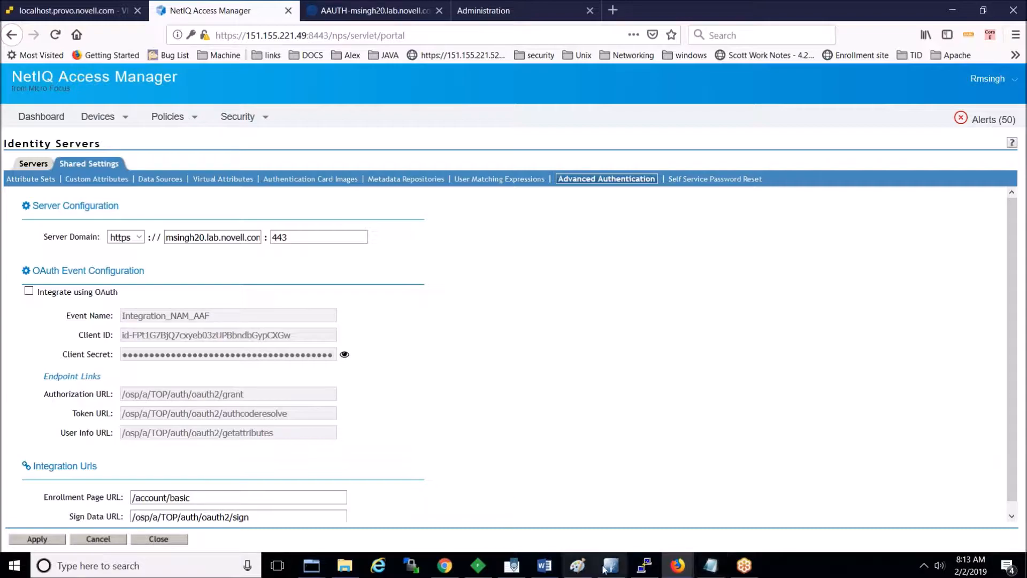
pyautogui.click(642, 568)
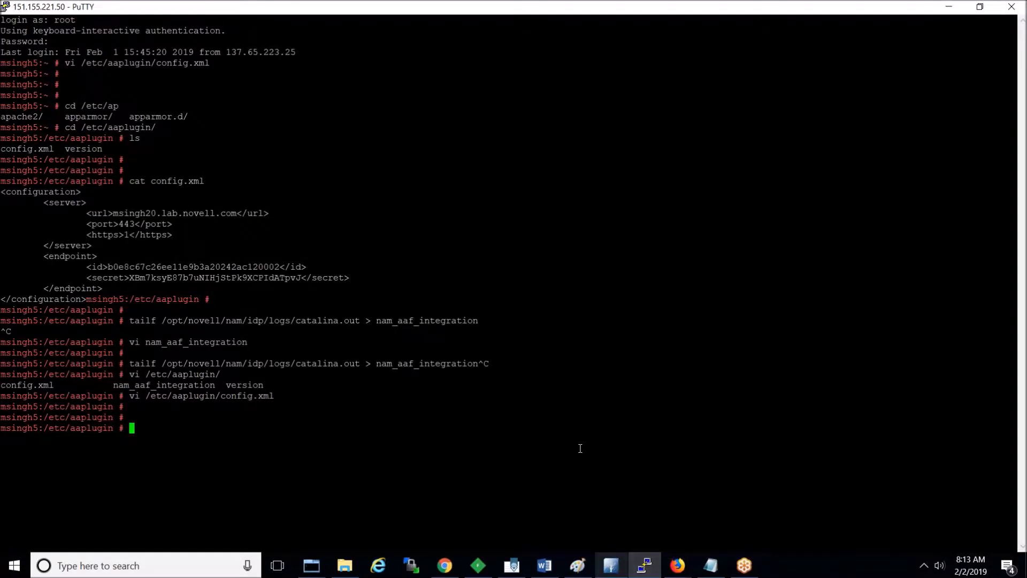
# Step: List the plugin folder and inspect config.xml's server URL, endpoint id and secret
pyautogui.press('Return')
pyautogui.press('Return')
pyautogui.press('Return')
pyautogui.write('clear')
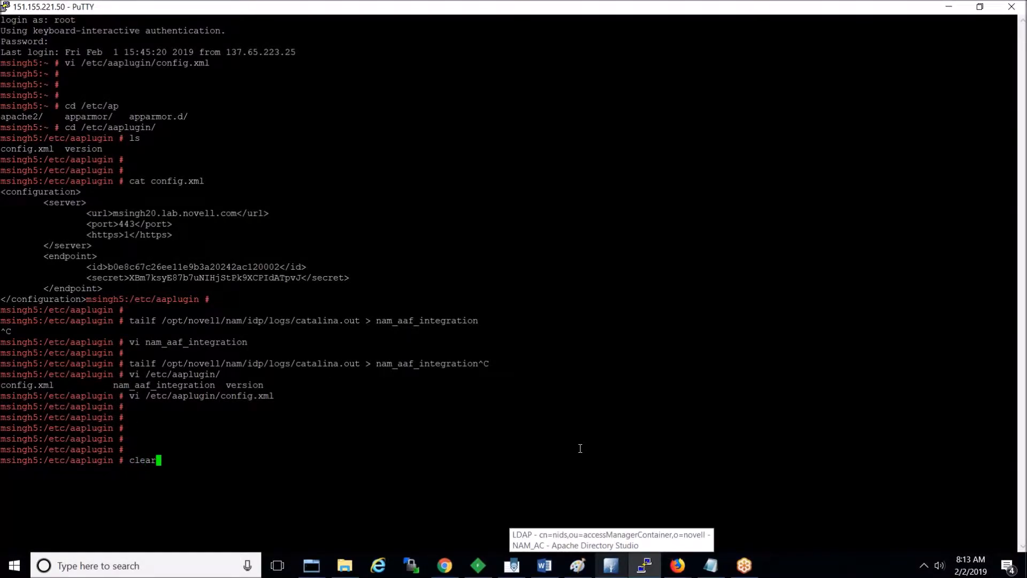
pyautogui.press('Return')
pyautogui.press('Return')
pyautogui.press('Return')
pyautogui.press('Return')
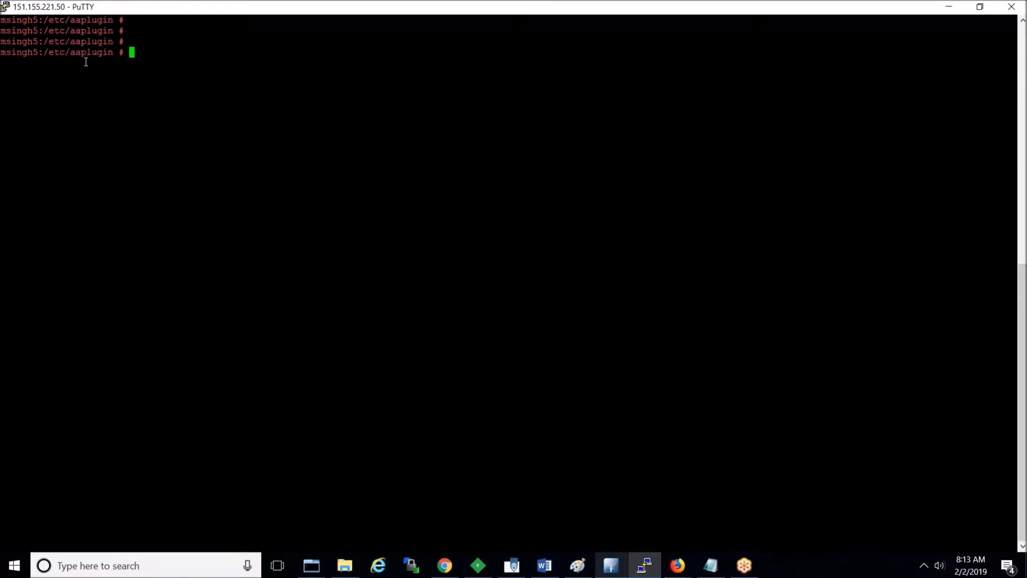
pyautogui.write('ls')
pyautogui.press('Return')
pyautogui.write('cat con')
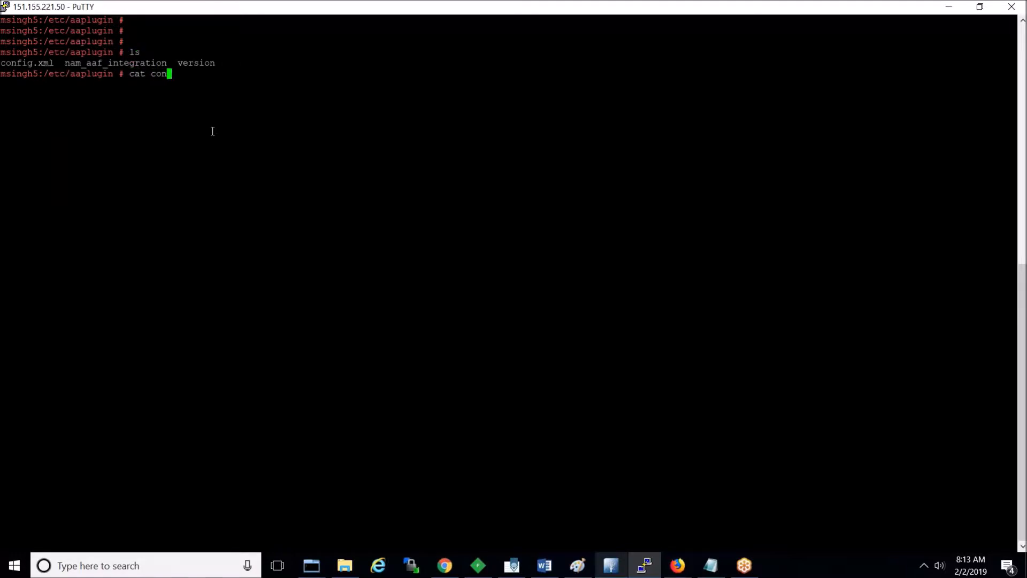
pyautogui.press('Tab')
pyautogui.press('Return')
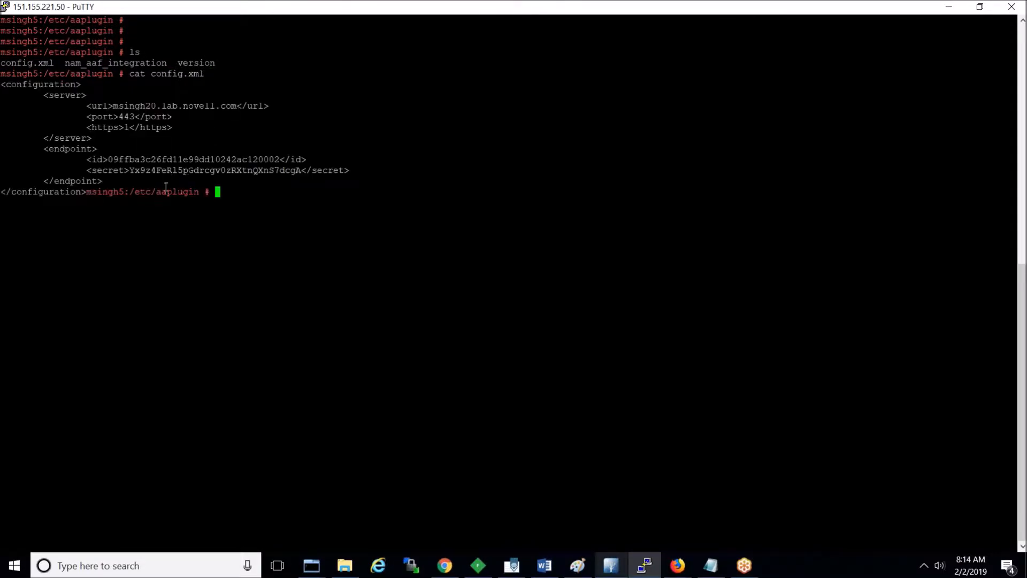
pyautogui.doubleClick(147, 107)
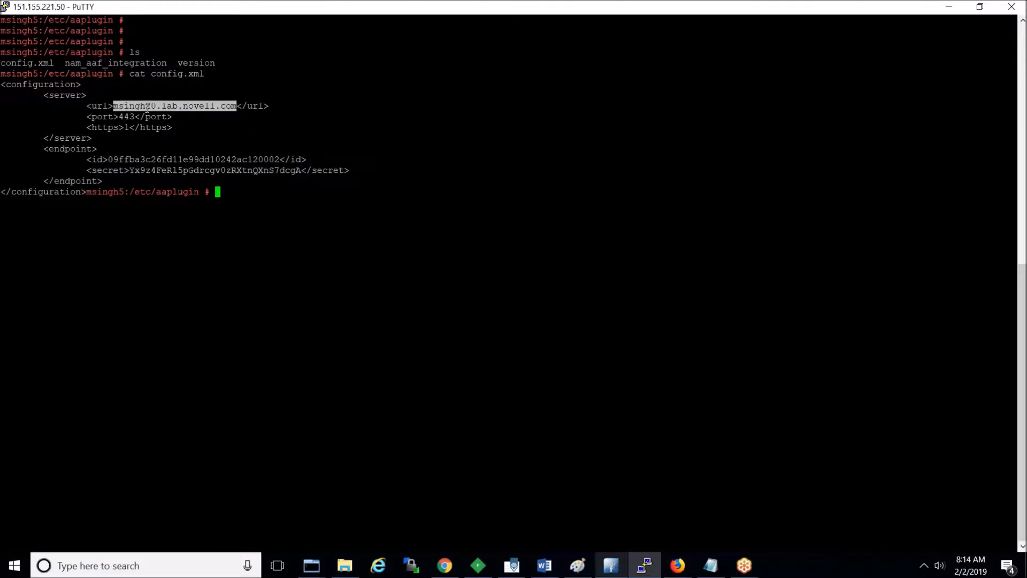
pyautogui.doubleClick(168, 160)
pyautogui.doubleClick(171, 170)
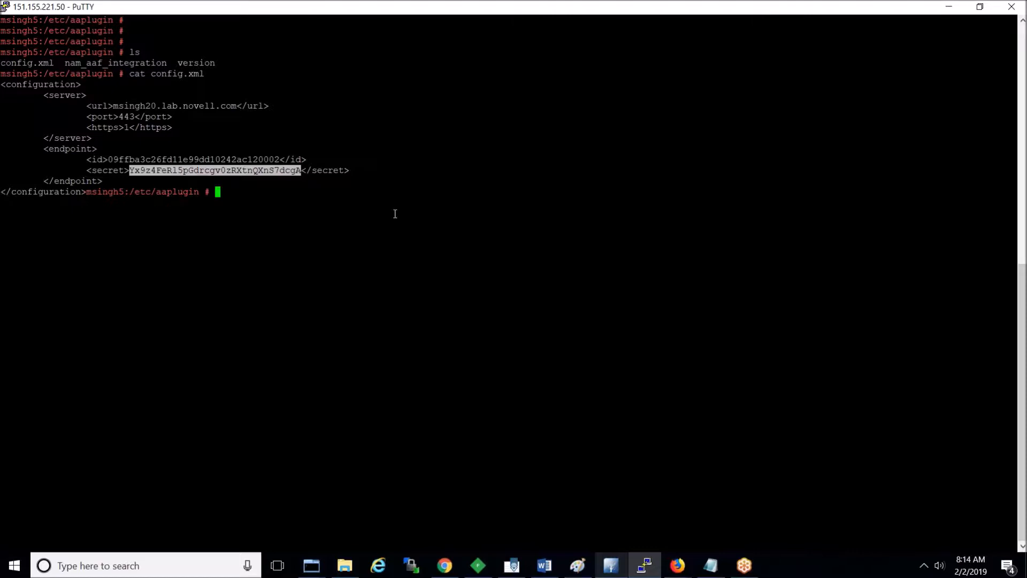
# Step: Print the nam_aaf_integration log, clear the terminal, and return to Firefox
pyautogui.write('vi')
pyautogui.press('BackSpace')
pyautogui.press('BackSpace')
pyautogui.write('cat n')
pyautogui.press('Tab')
pyautogui.press('Return')
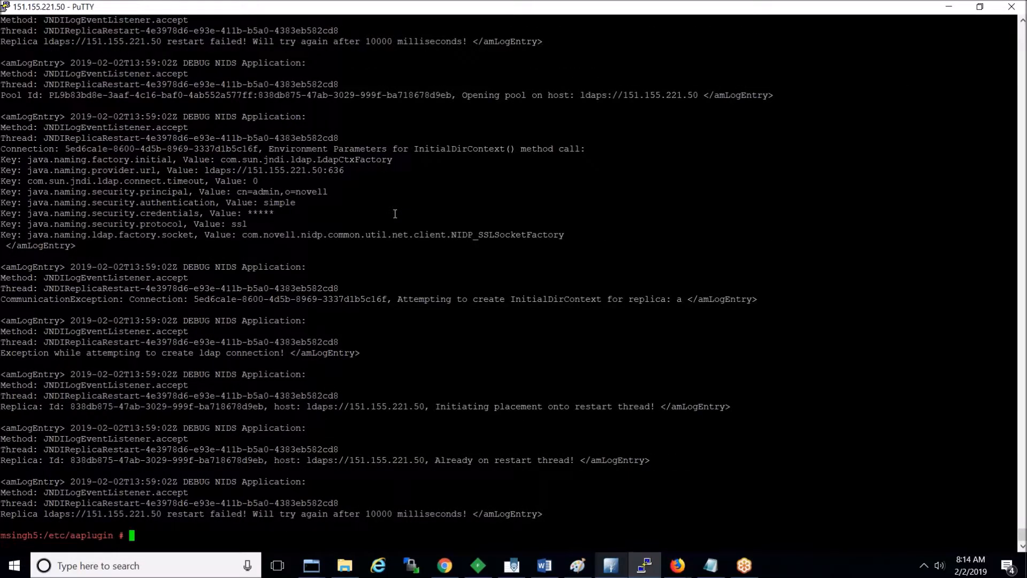
pyautogui.write('clear')
pyautogui.press('Return')
pyautogui.press('Return')
pyautogui.press('Return')
pyautogui.hotkey('alt', 'Tab')
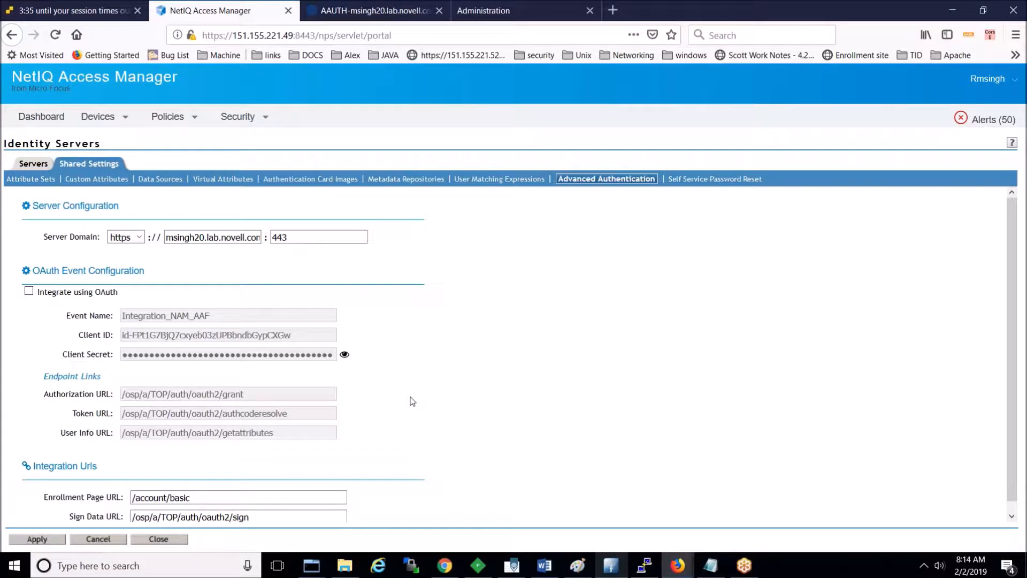
# Step: Open Endpoints in the Advanced Authentication administration console to see msingh5.lab.novell.com
pyautogui.click(511, 17)
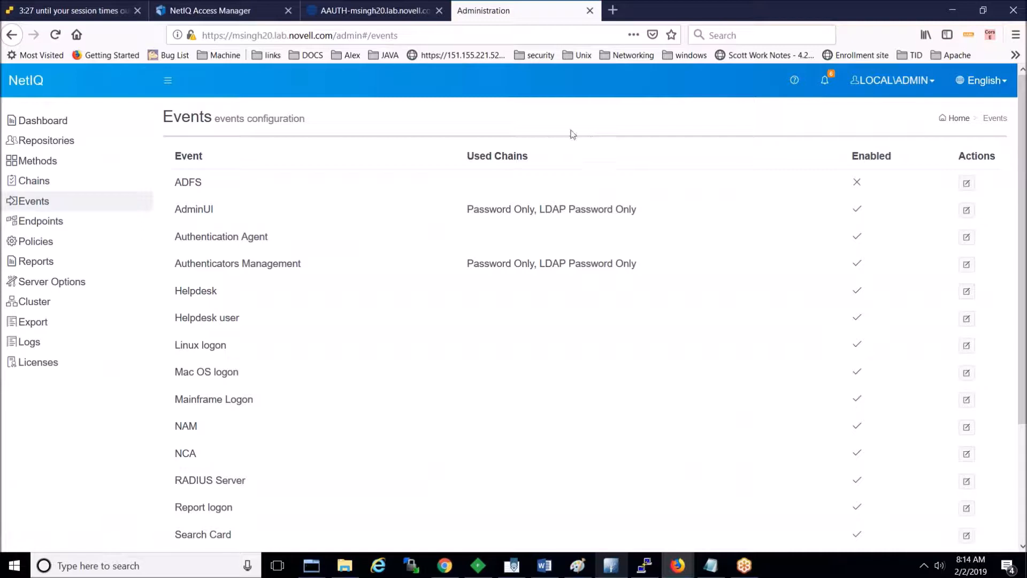
pyautogui.click(61, 225)
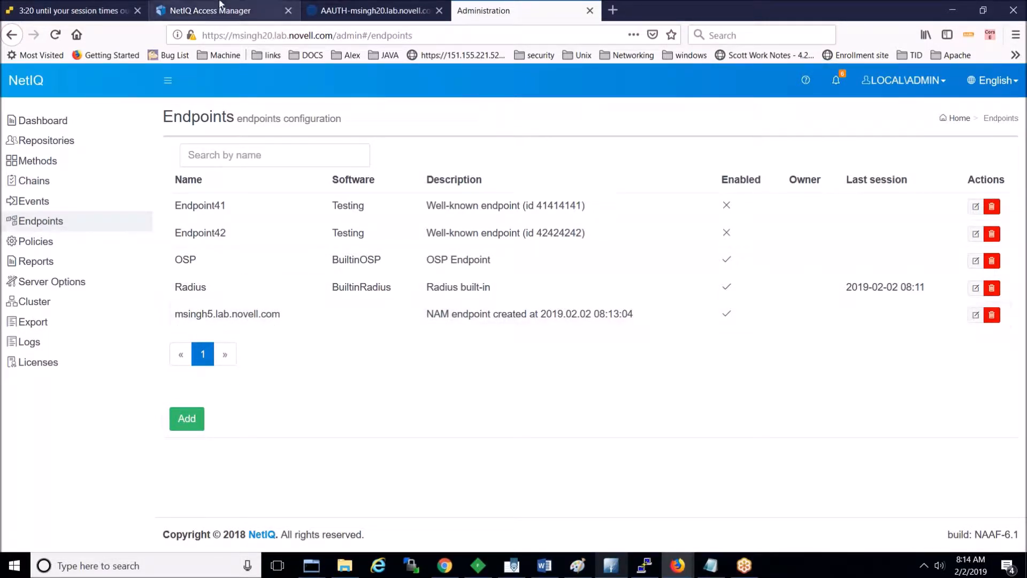
pyautogui.moveTo(219, 5); pyautogui.dragTo(448, 21)
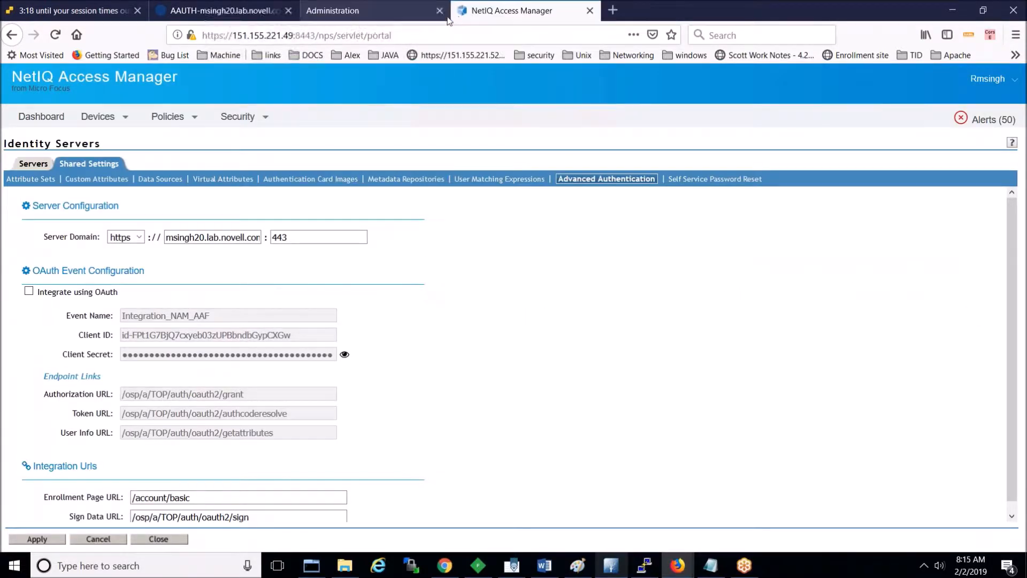
pyautogui.click(339, 20)
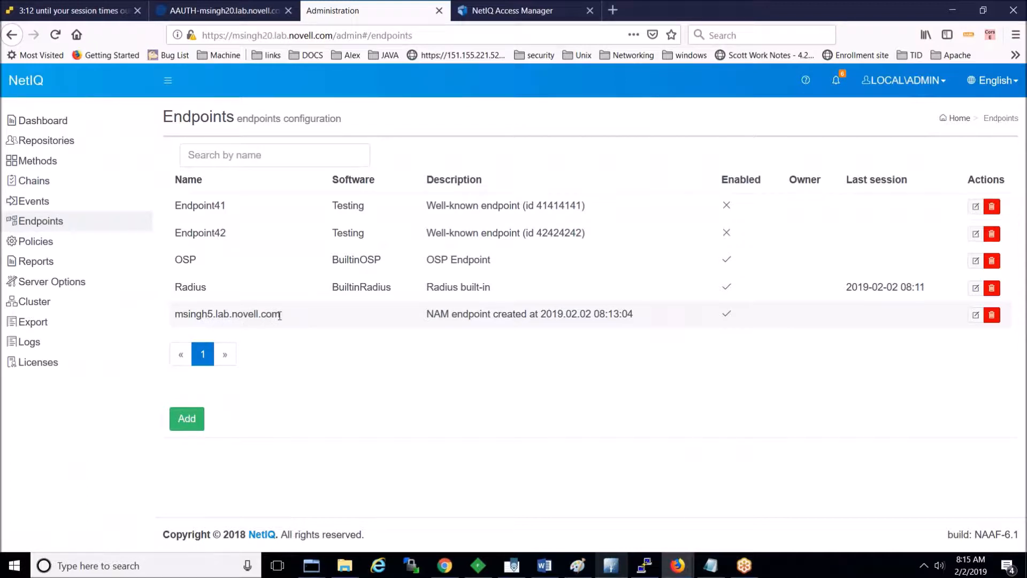
pyautogui.click(510, 5)
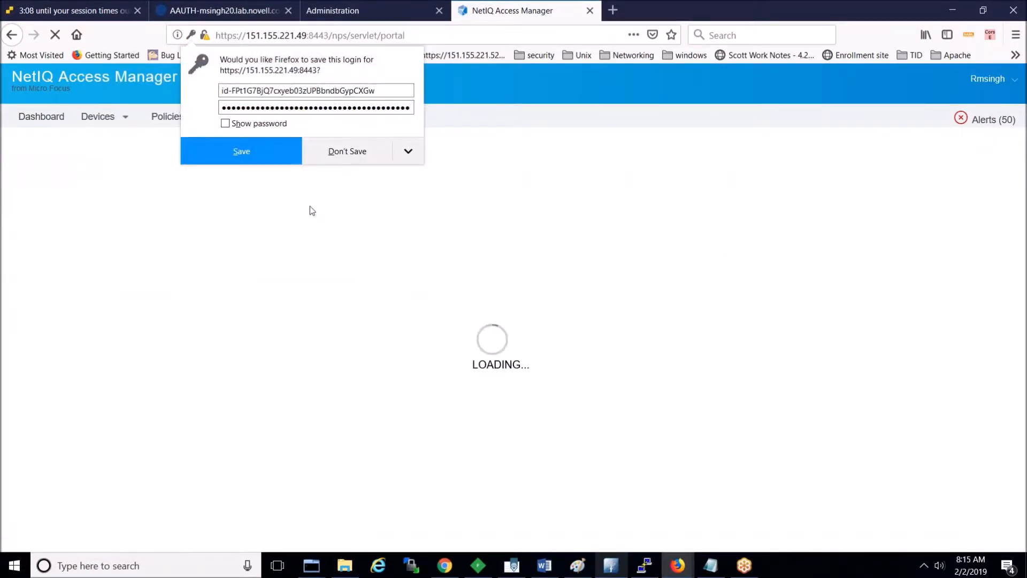
pyautogui.click(358, 158)
pyautogui.click(101, 117)
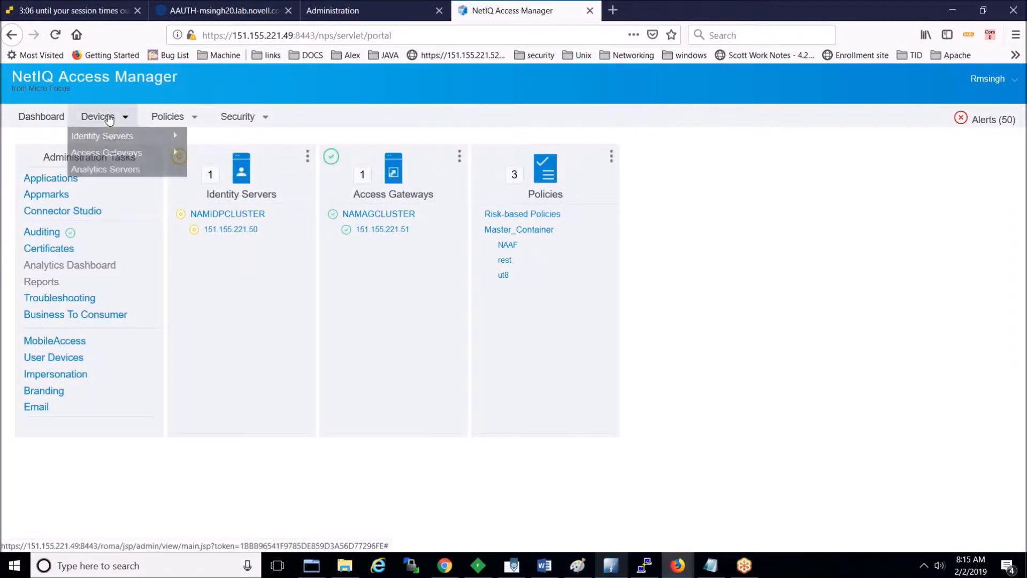
pyautogui.moveTo(155, 141)
pyautogui.click(217, 136)
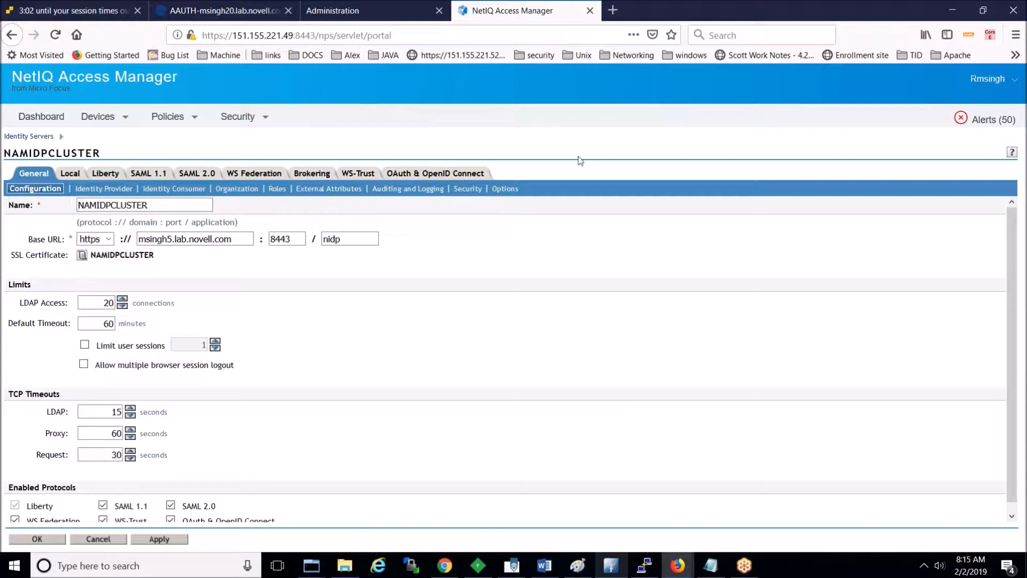
pyautogui.click(339, 12)
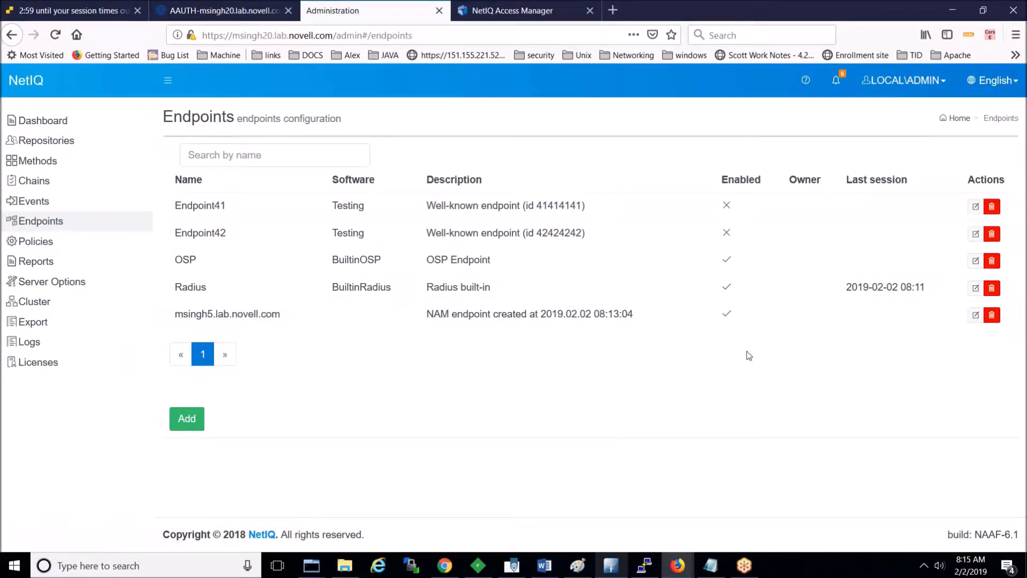
pyautogui.click(976, 314)
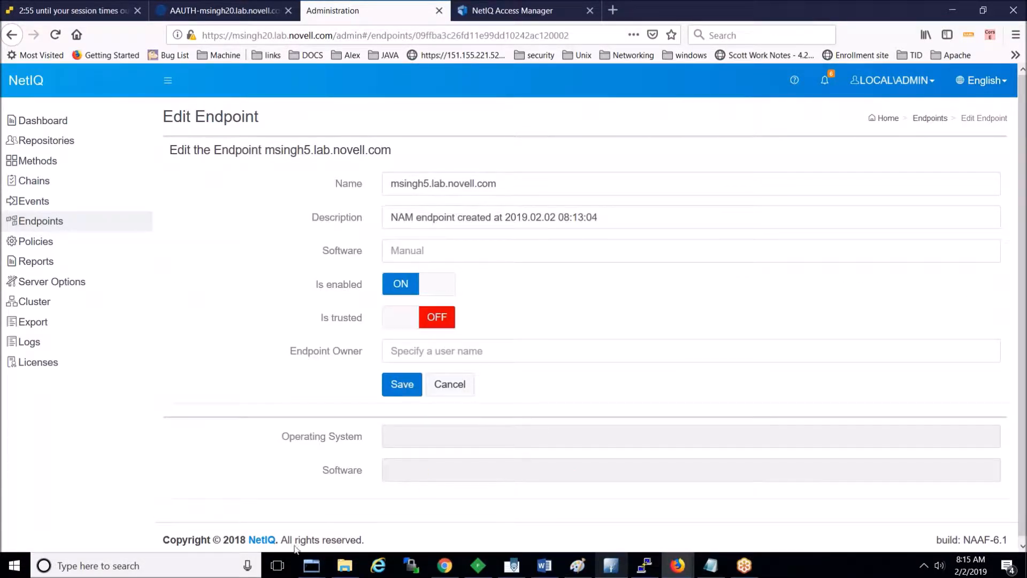
pyautogui.click(1022, 547)
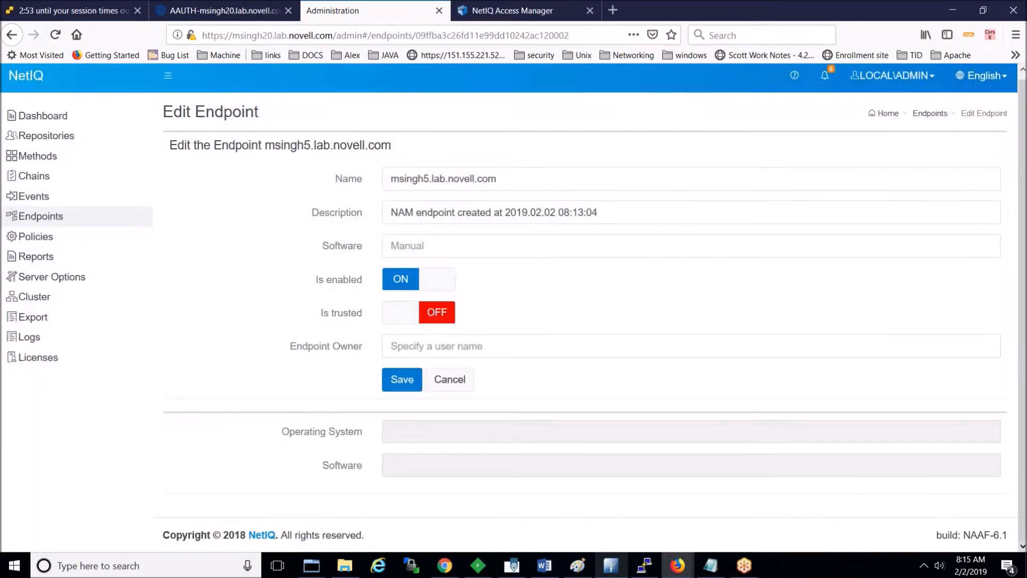
pyautogui.click(38, 216)
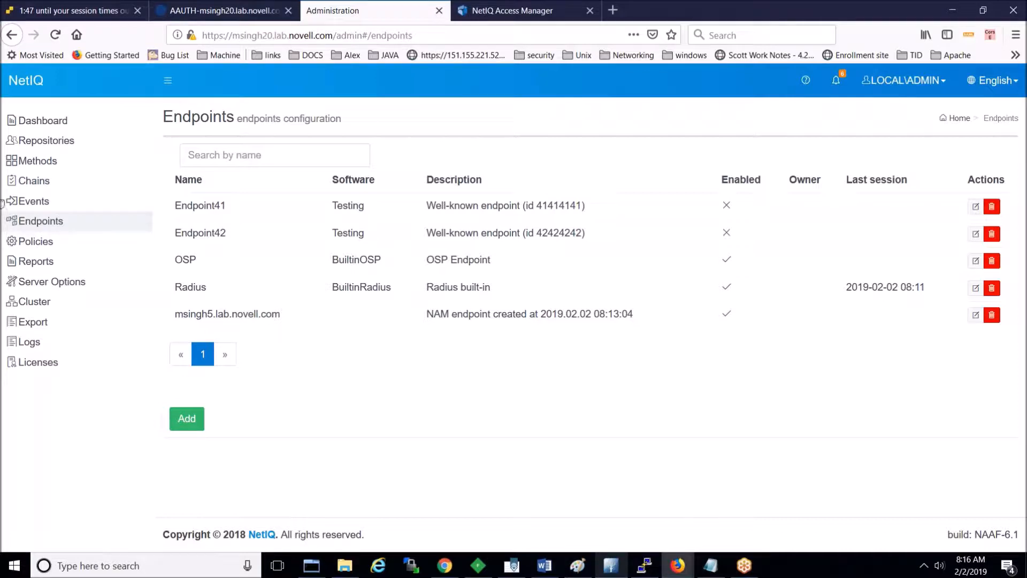
# Step: Reload the console at /admin and reopen Methods to list BankID through Security questions
pyautogui.click(27, 162)
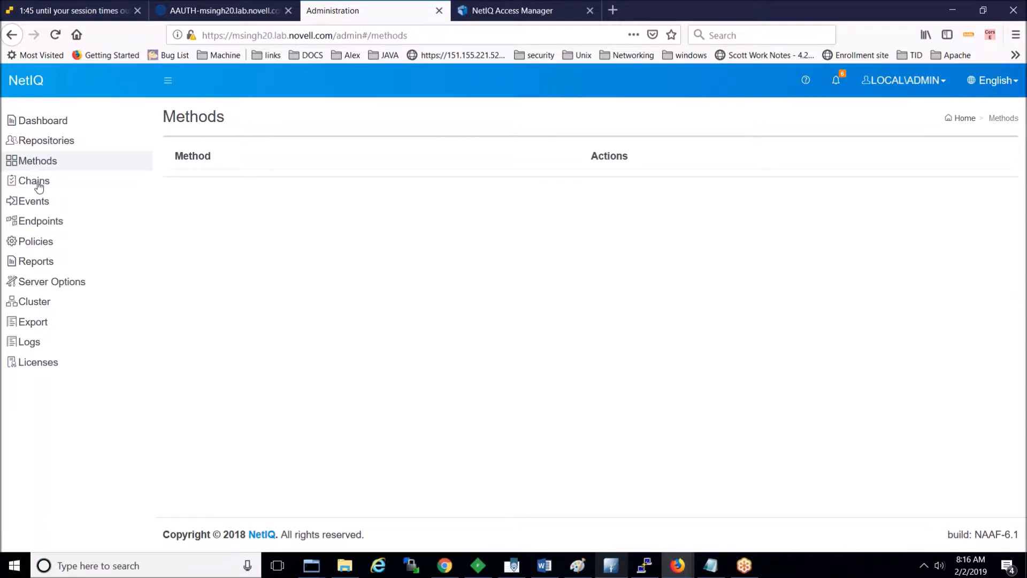
pyautogui.click(438, 35)
pyautogui.click(438, 36)
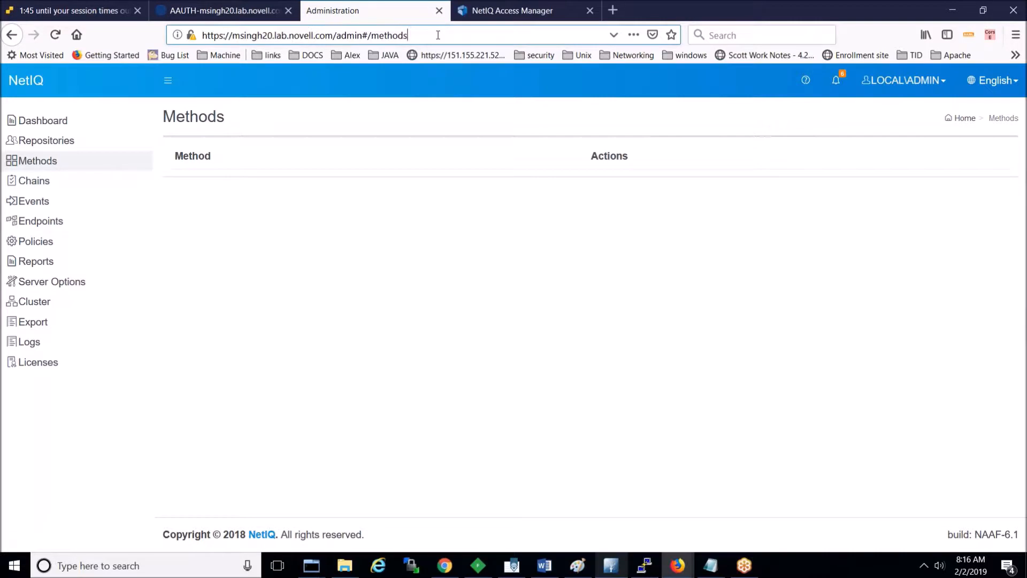
pyautogui.press('BackSpace')
pyautogui.press('BackSpace')
pyautogui.press('BackSpace')
pyautogui.press('BackSpace')
pyautogui.press('BackSpace')
pyautogui.press('BackSpace')
pyautogui.press('BackSpace')
pyautogui.press('BackSpace')
pyautogui.press('BackSpace')
pyautogui.press('BackSpace')
pyautogui.press('BackSpace')
pyautogui.write('in')
pyautogui.press('Return')
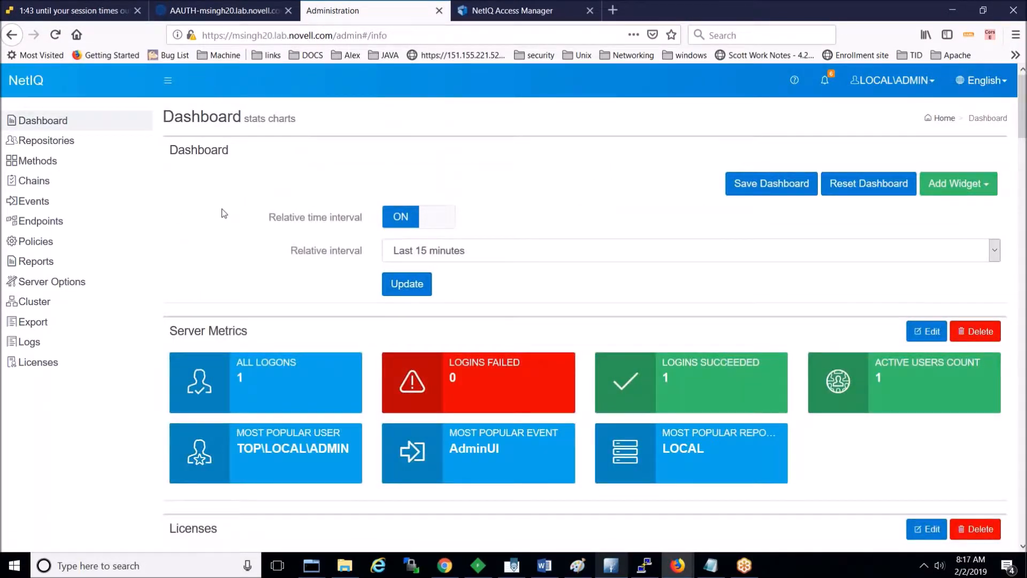
pyautogui.click(44, 168)
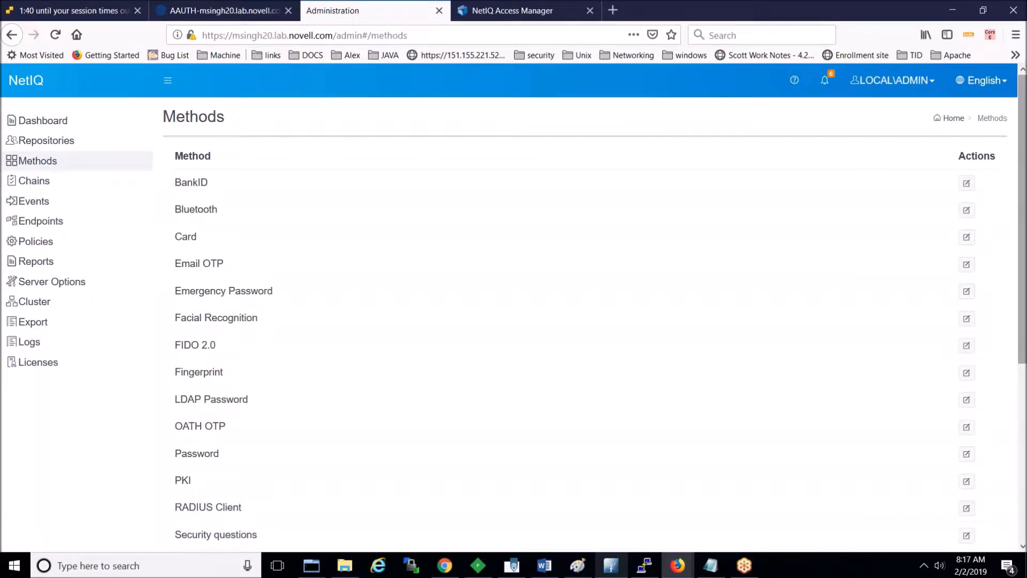
# Step: Look over the SMS OTP method settings and leave them unchanged
pyautogui.scroll(-3, 649, 344)
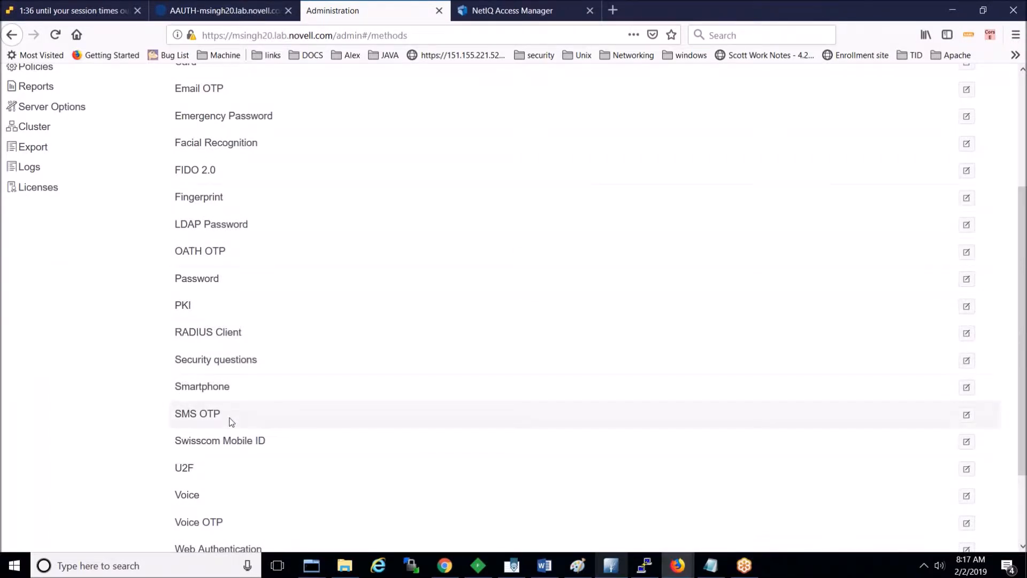
pyautogui.click(967, 416)
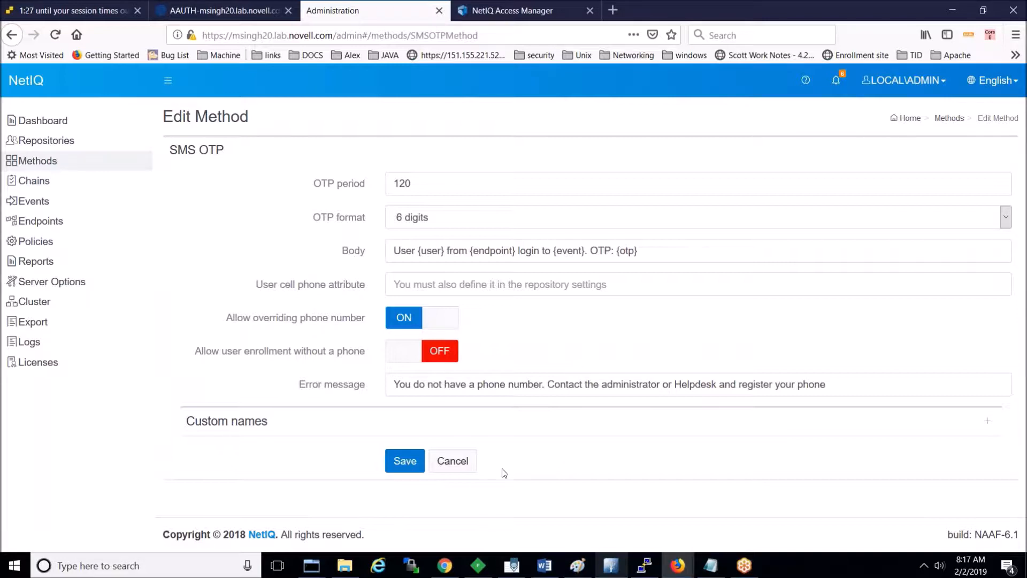
pyautogui.click(449, 469)
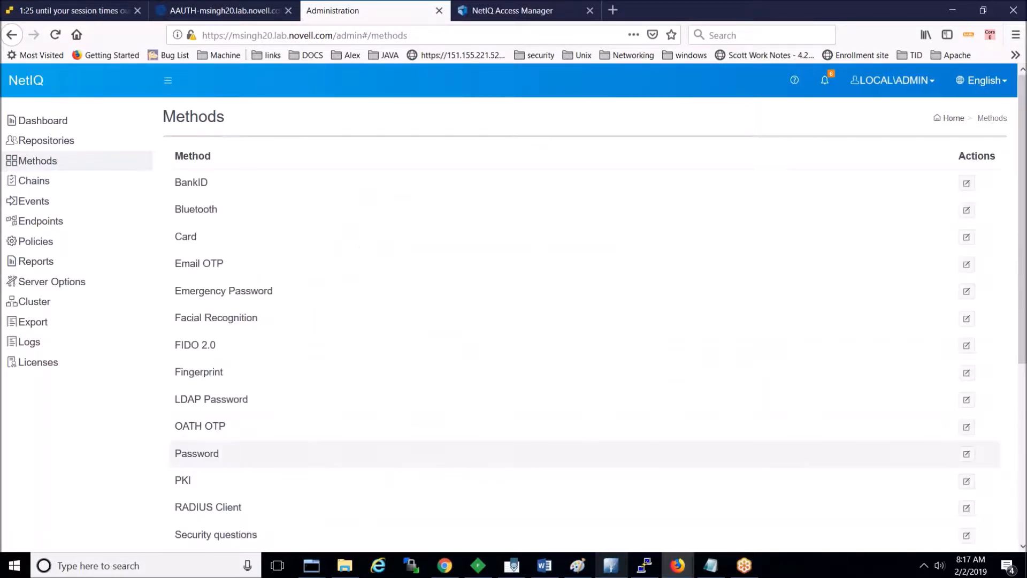
pyautogui.click(46, 190)
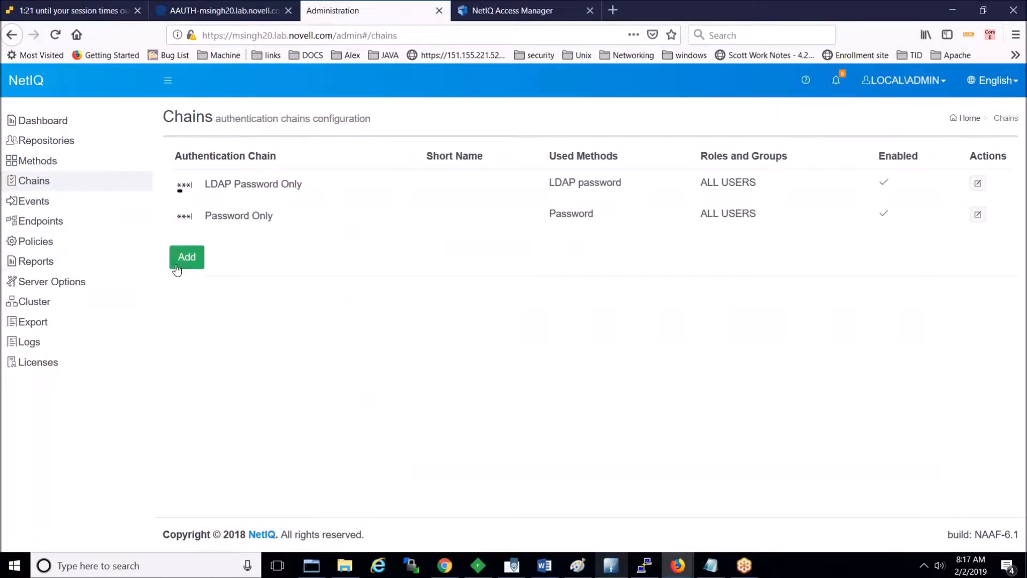
# Step: Start a new chain named 'SMS OTP', short name 'SMS', using the SMS OTP method
pyautogui.click(195, 260)
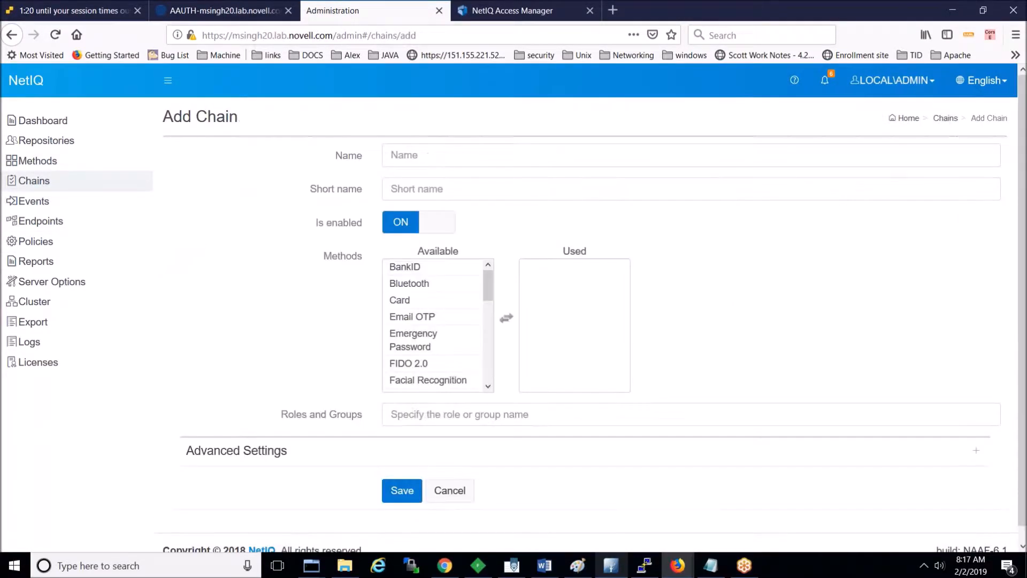
pyautogui.click(509, 157)
pyautogui.write('SMS')
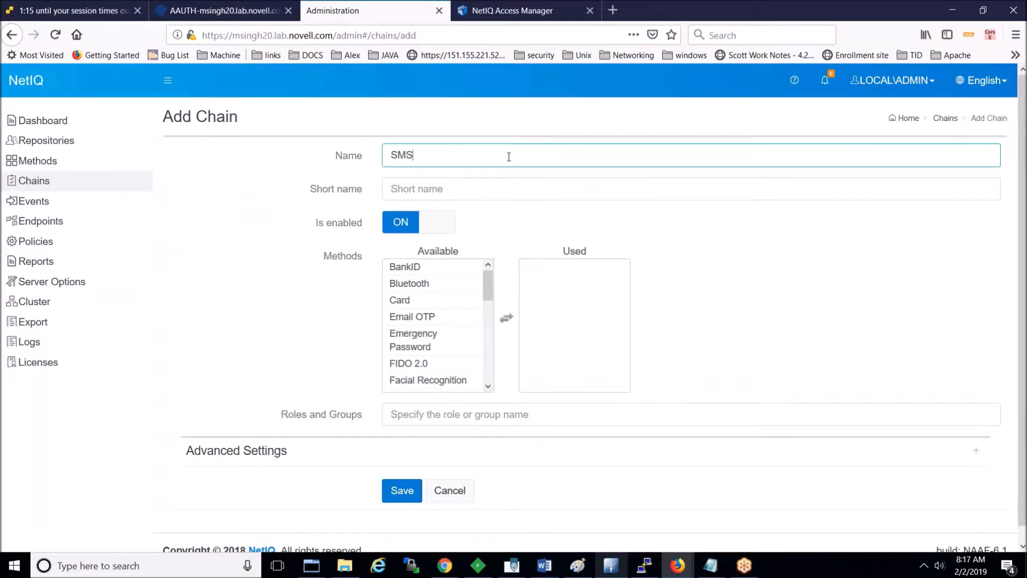
pyautogui.write(' OTP')
pyautogui.press('Tab')
pyautogui.write('SMS')
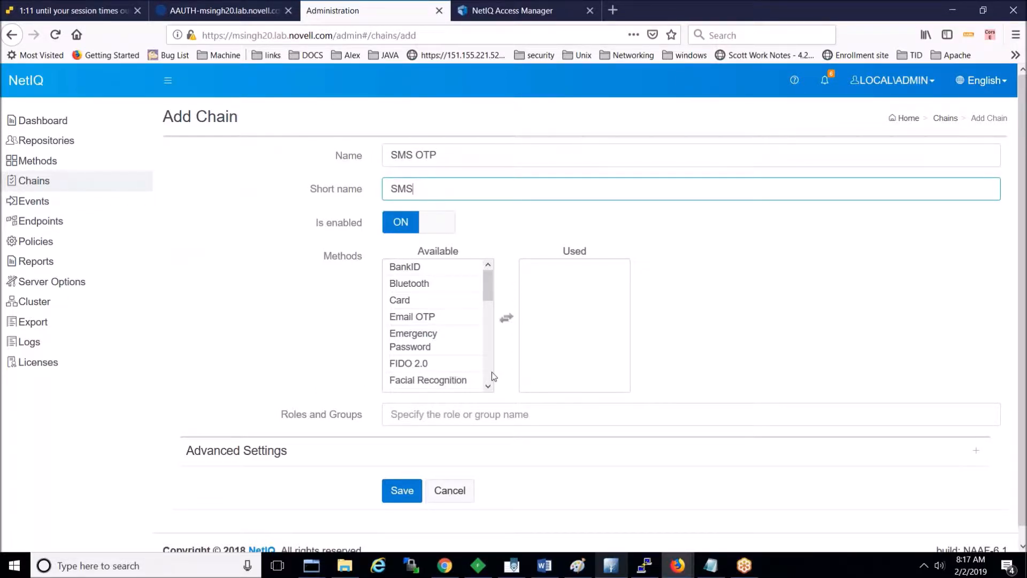
pyautogui.click(488, 386)
pyautogui.click(488, 387)
pyautogui.click(488, 386)
pyautogui.click(488, 386)
pyautogui.click(489, 386)
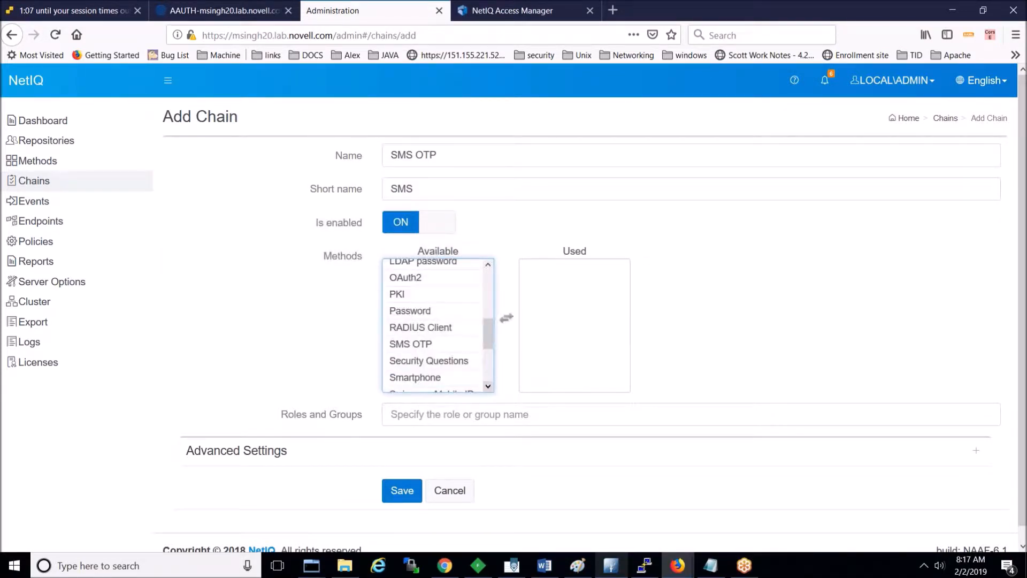
pyautogui.doubleClick(421, 346)
# Step: Assign the chain to ALL USERS and save it
pyautogui.click(427, 415)
pyautogui.write('A')
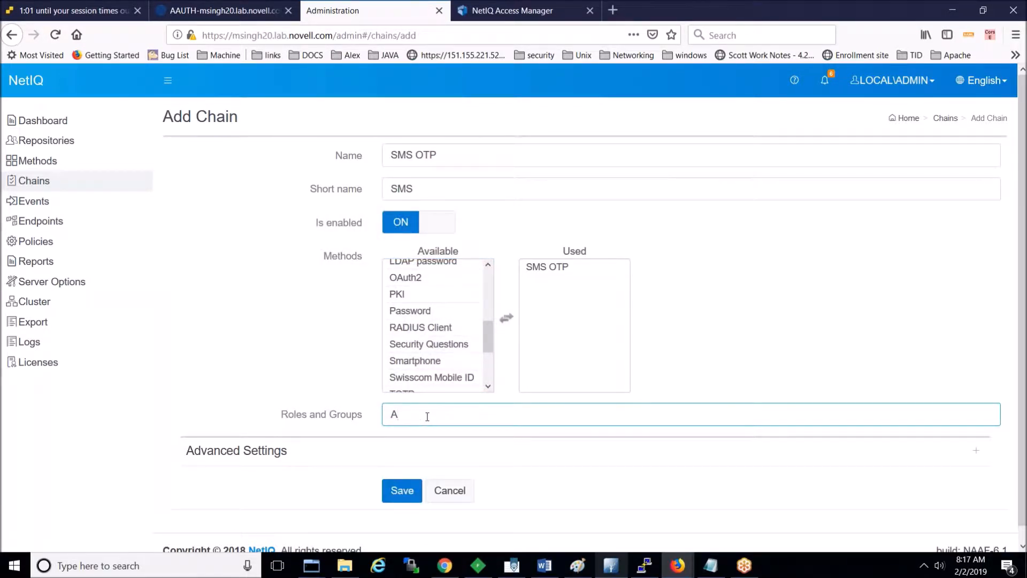
pyautogui.write('LL USERS')
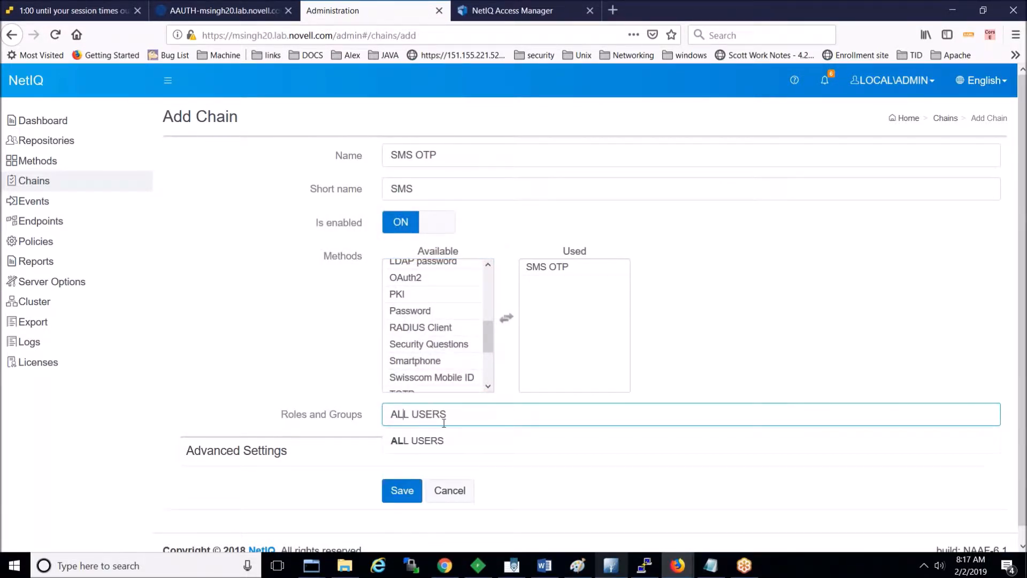
pyautogui.click(539, 444)
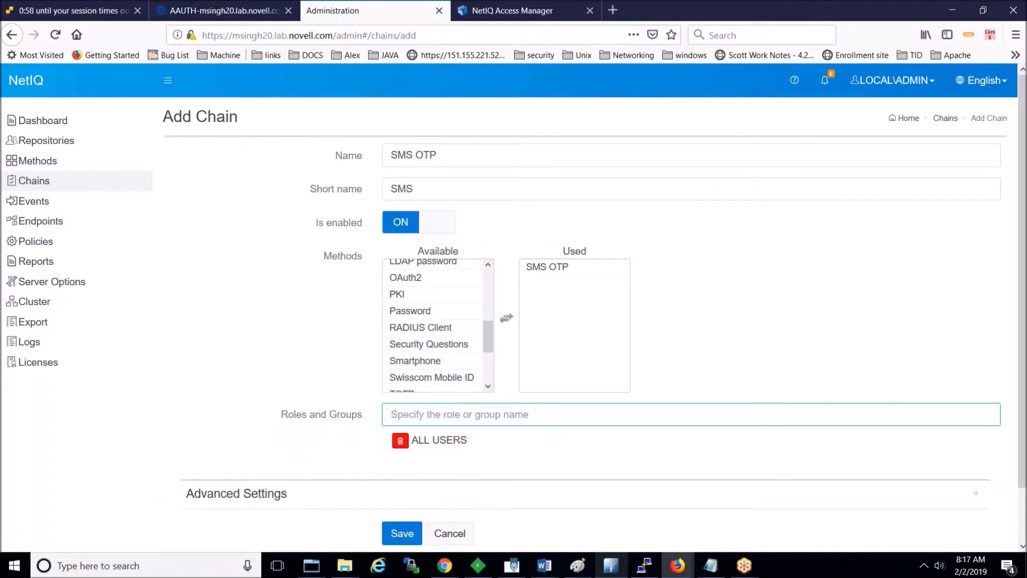
pyautogui.click(400, 534)
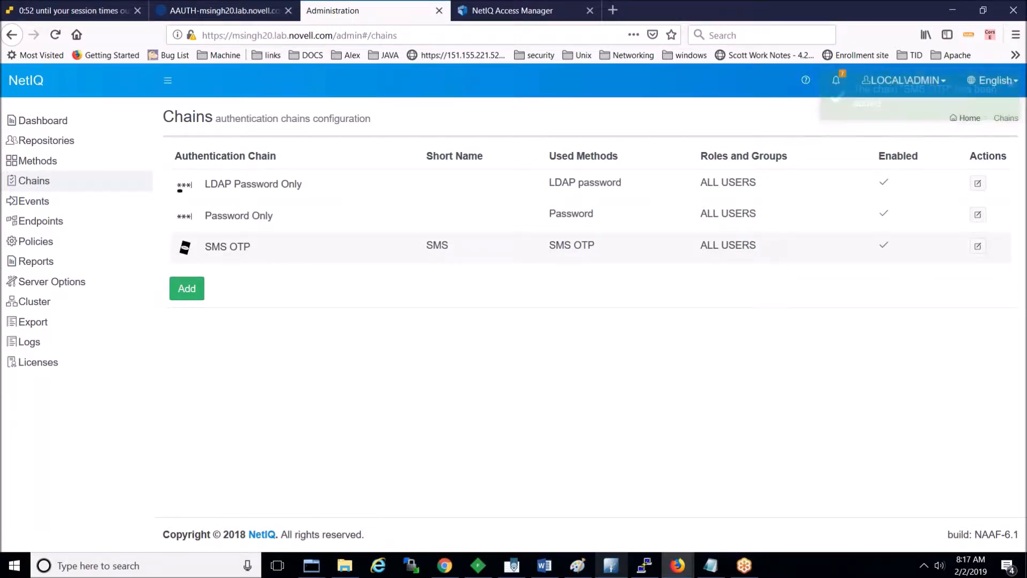
pyautogui.click(56, 203)
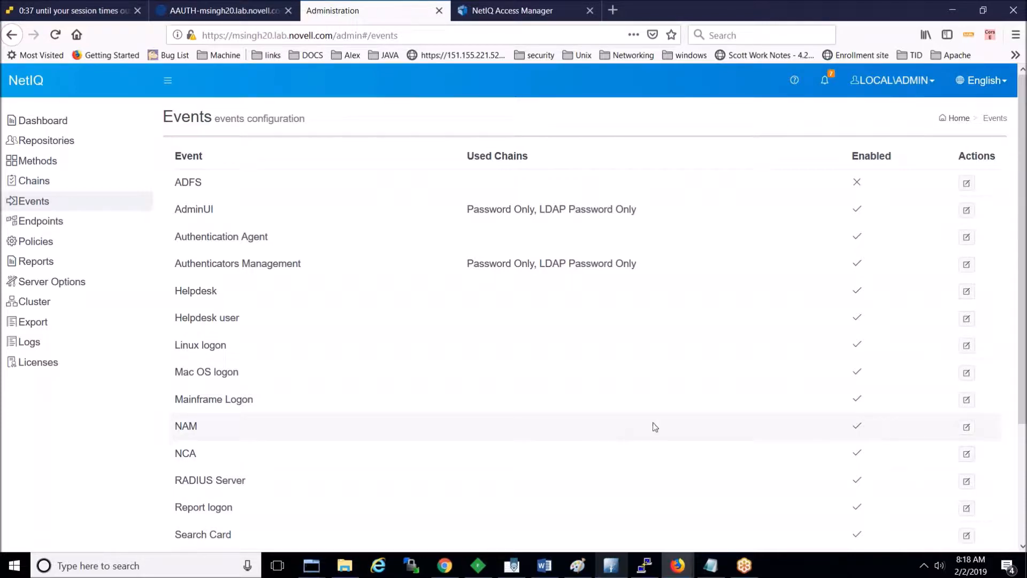
# Step: Give the NAM event the LDAP Password Only and SMS OTP chains and save it
pyautogui.click(966, 426)
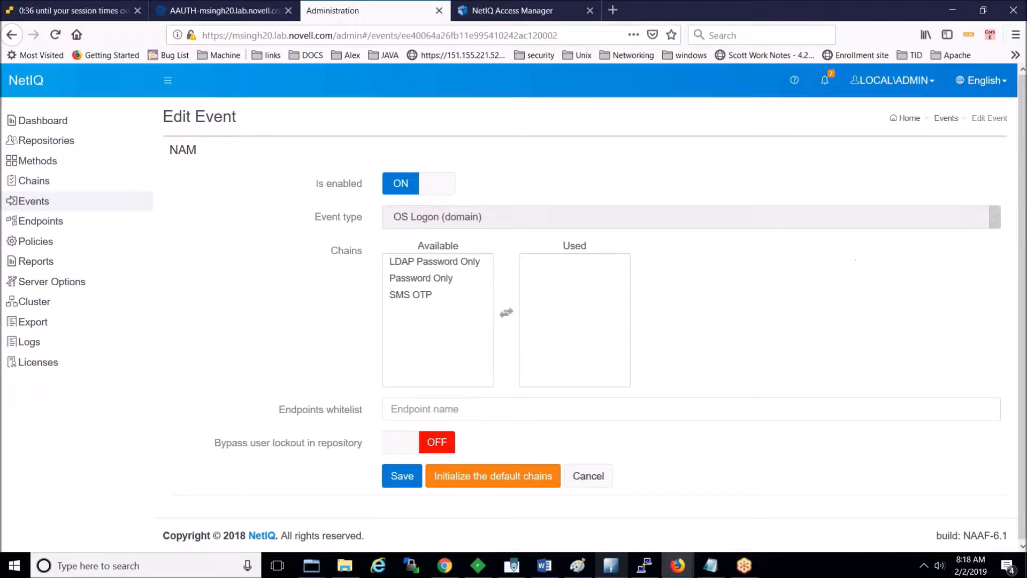
pyautogui.click(483, 277)
pyautogui.click(478, 262)
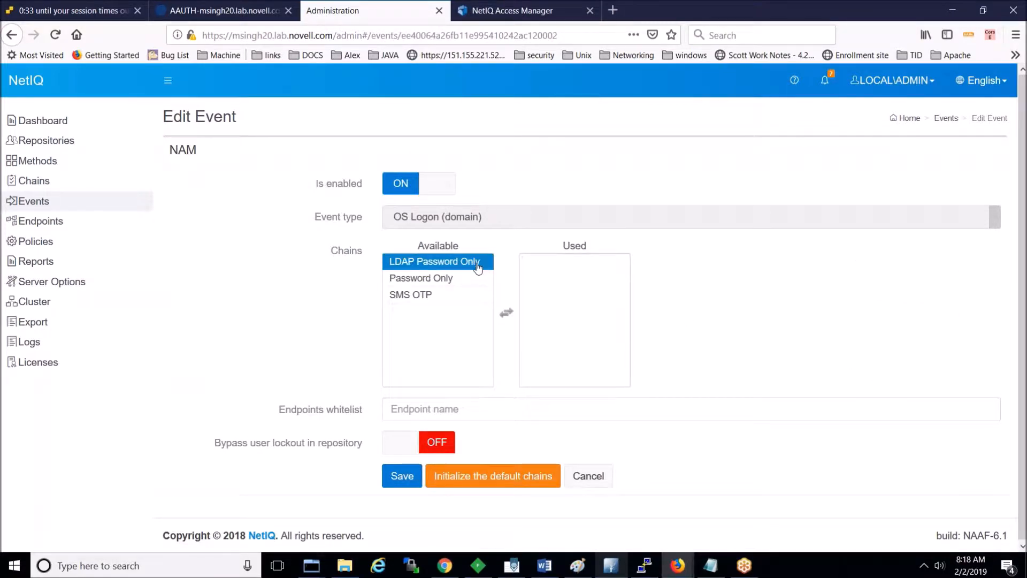
pyautogui.doubleClick(478, 264)
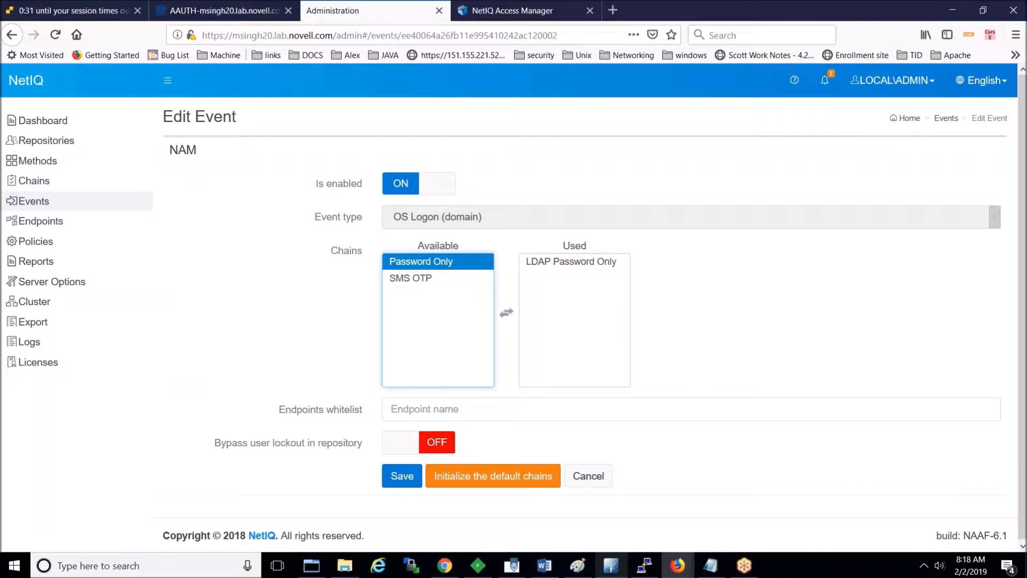
pyautogui.click(468, 280)
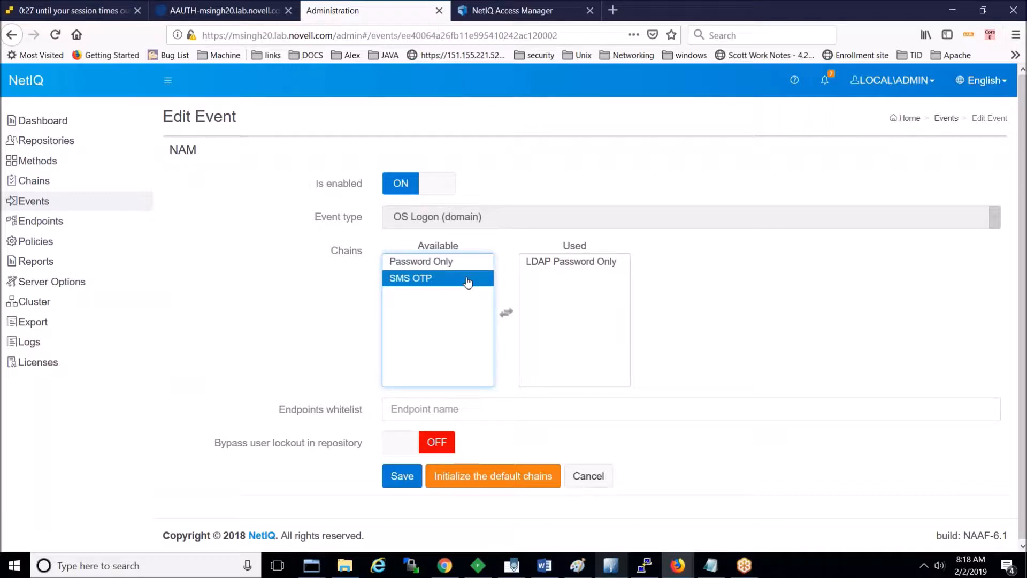
pyautogui.doubleClick(469, 279)
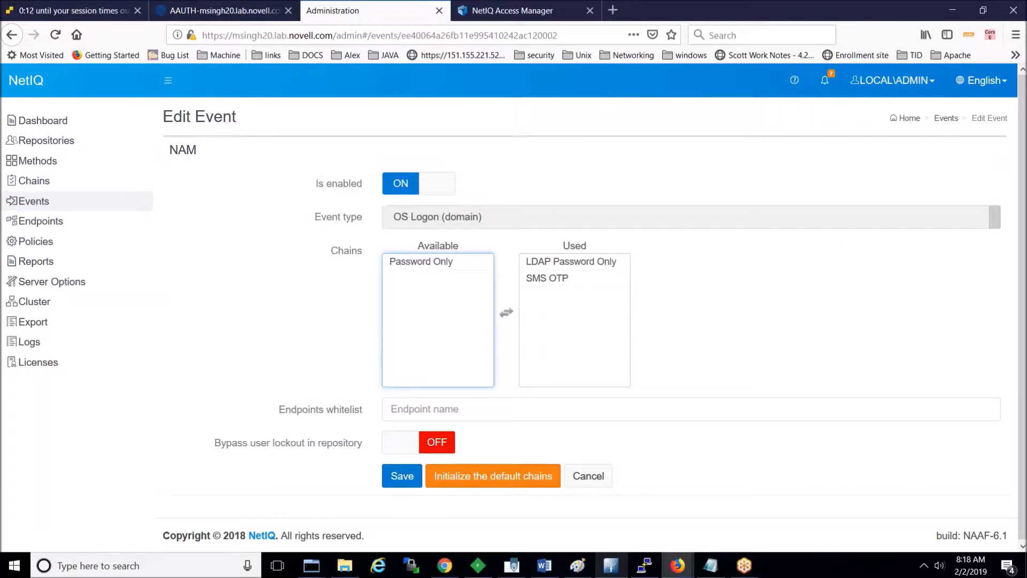
pyautogui.click(536, 284)
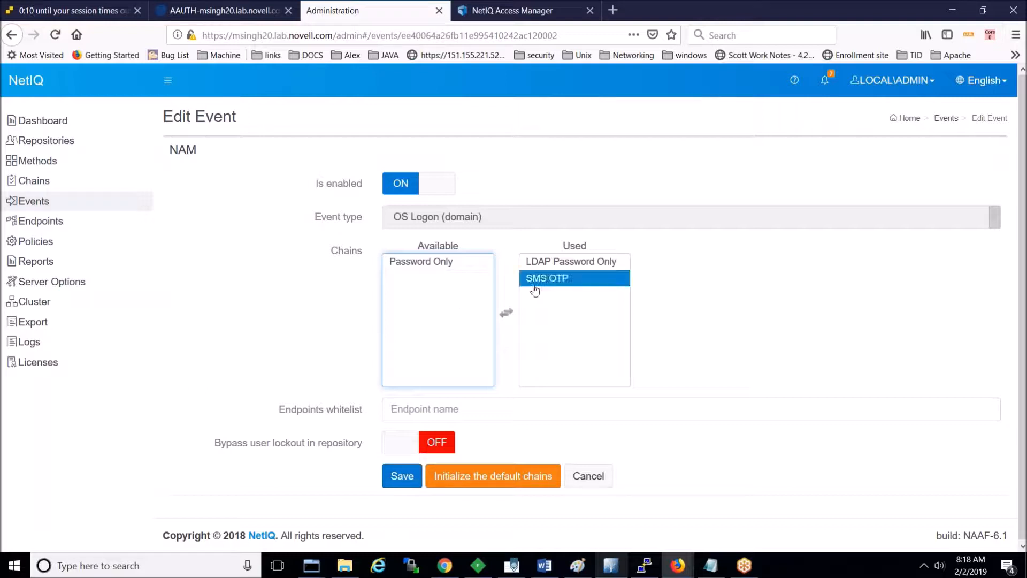
pyautogui.click(546, 265)
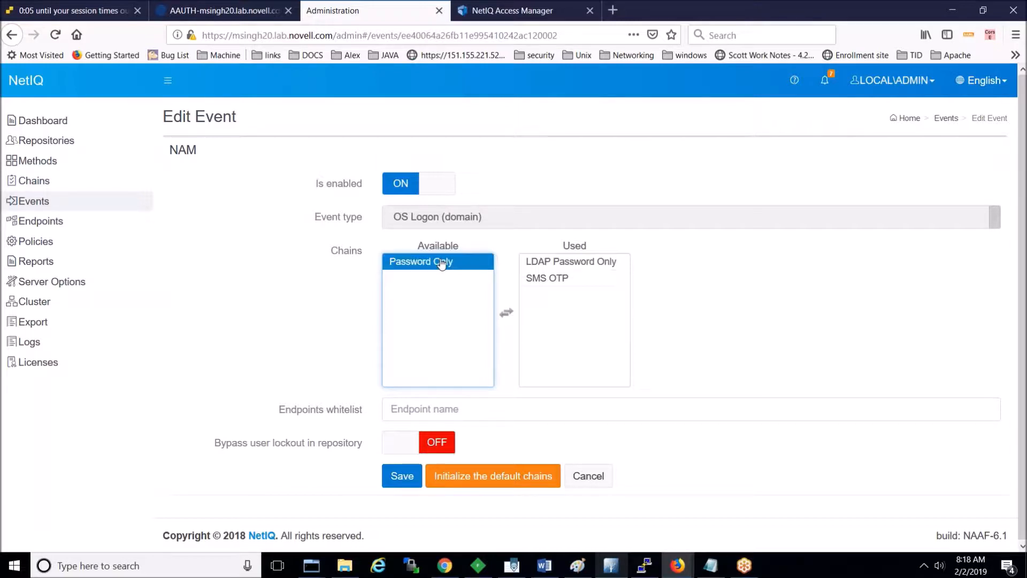
pyautogui.click(402, 476)
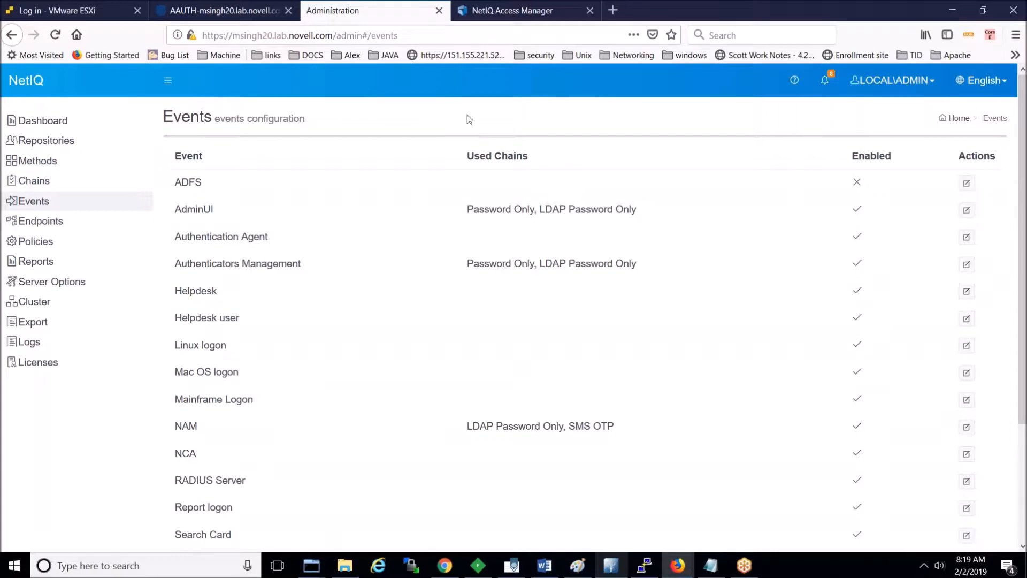
pyautogui.click(513, 11)
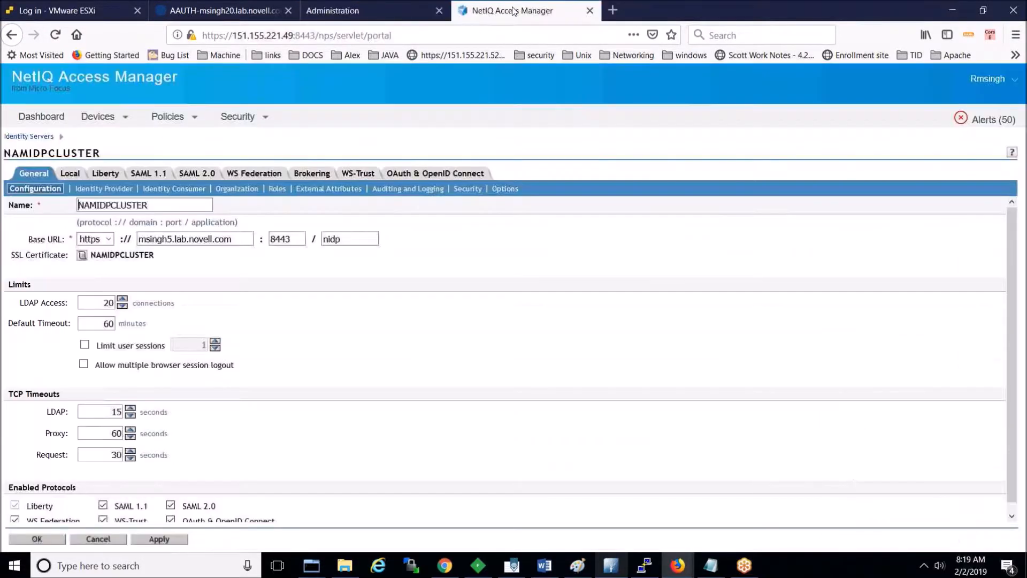
# Step: Start a new Local authentication class with display name 'NAM_AAF_SMS'
pyautogui.click(71, 174)
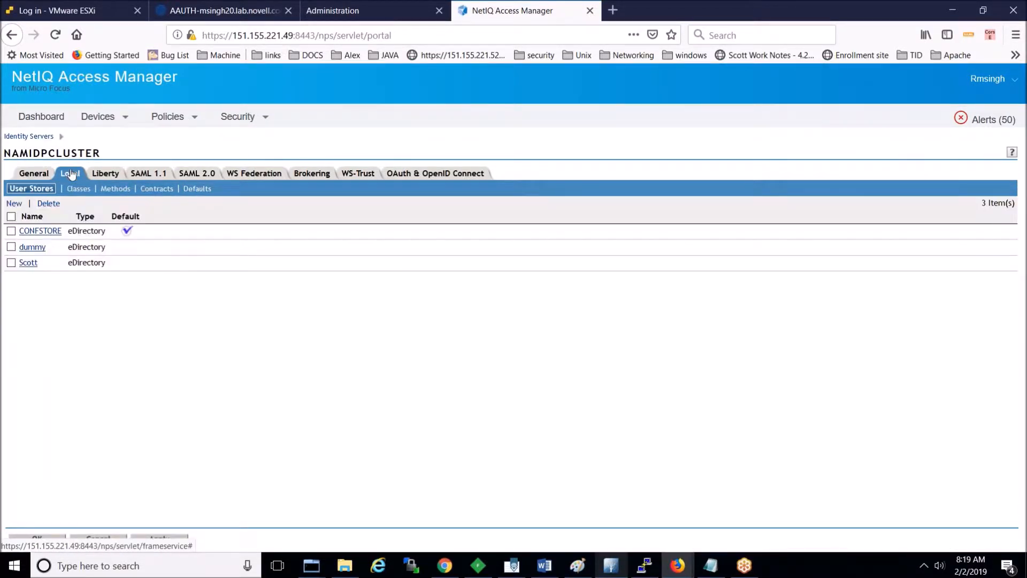
pyautogui.click(83, 192)
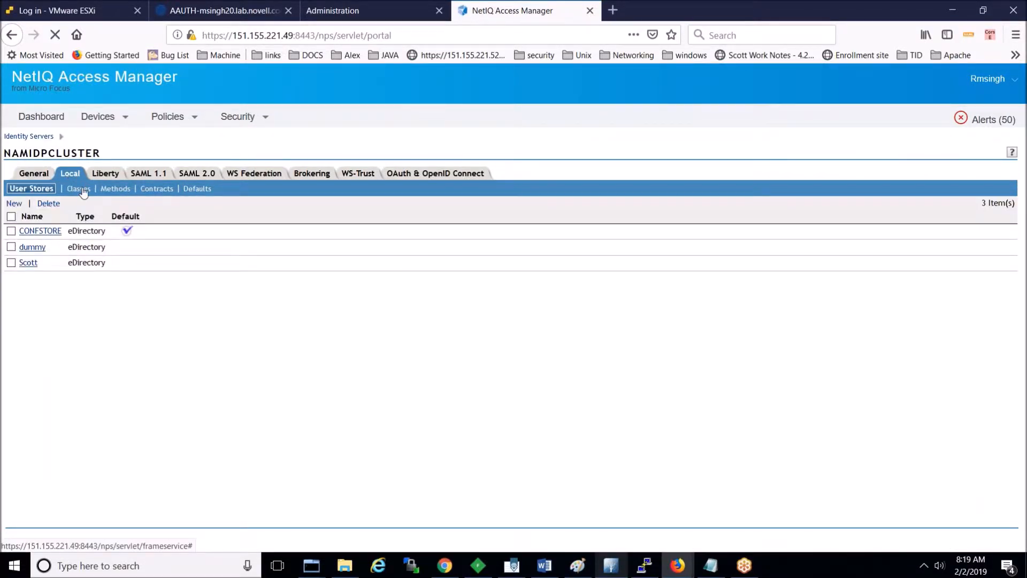
pyautogui.click(14, 204)
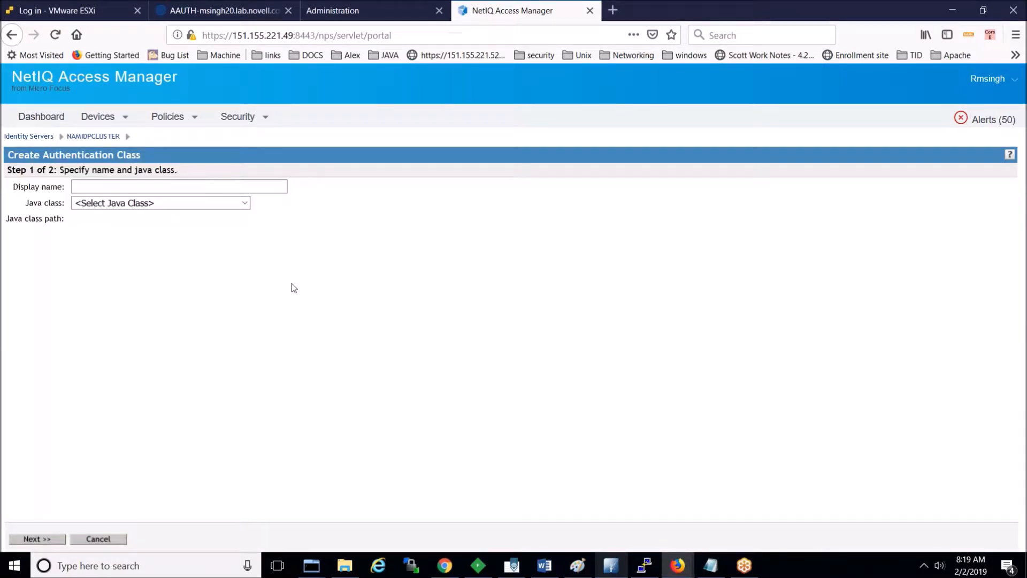
pyautogui.write('In')
pyautogui.press('BackSpace')
pyautogui.press('BackSpace')
pyautogui.press('BackSpace')
pyautogui.press('BackSpace')
pyautogui.write('NAM_AAF_SMS')
# Step: Choose SMS Class as its Java class and finish creating the class
pyautogui.click(244, 205)
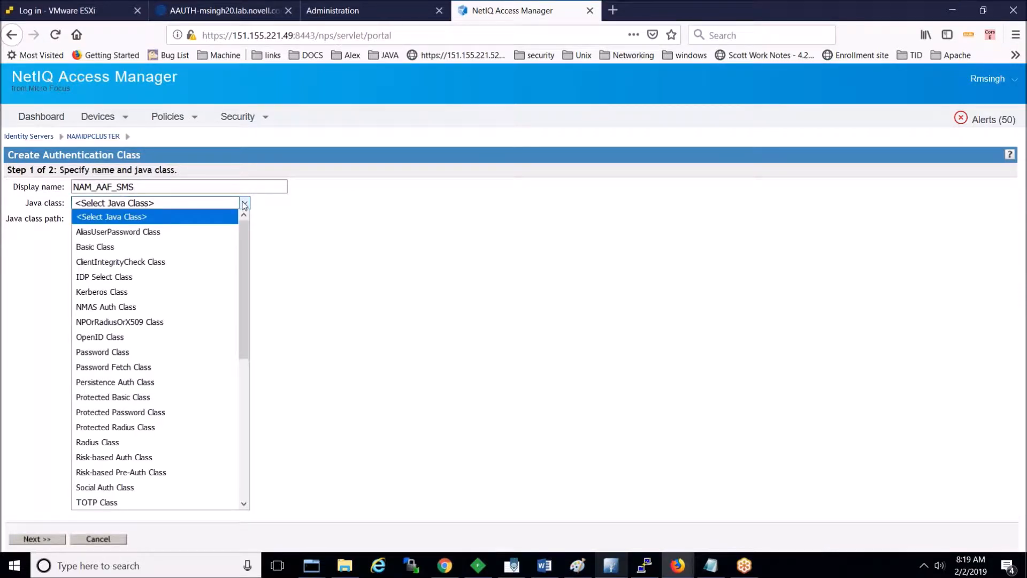
pyautogui.scroll(-2, 248, 283)
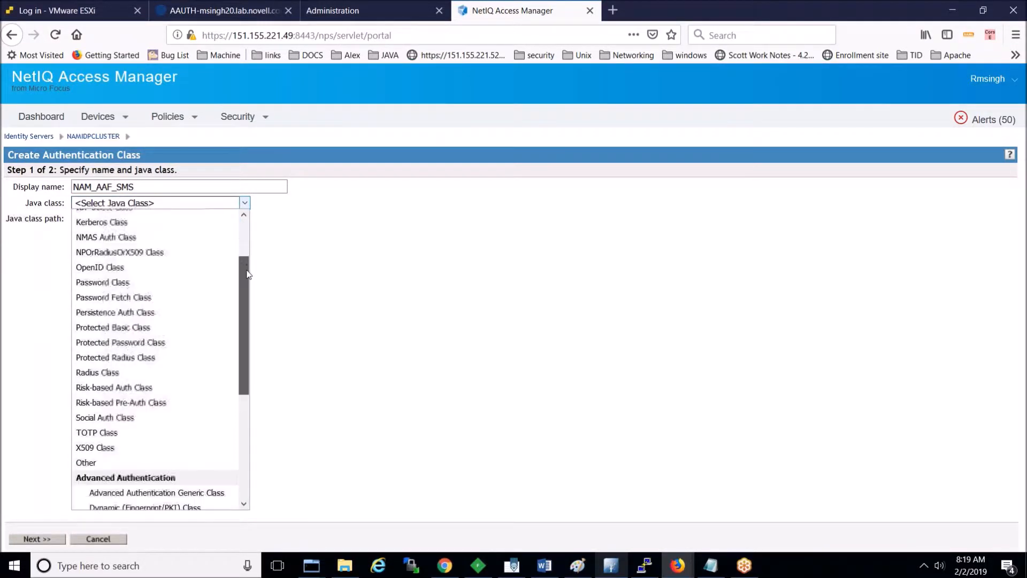
pyautogui.moveTo(248, 283); pyautogui.dragTo(248, 362)
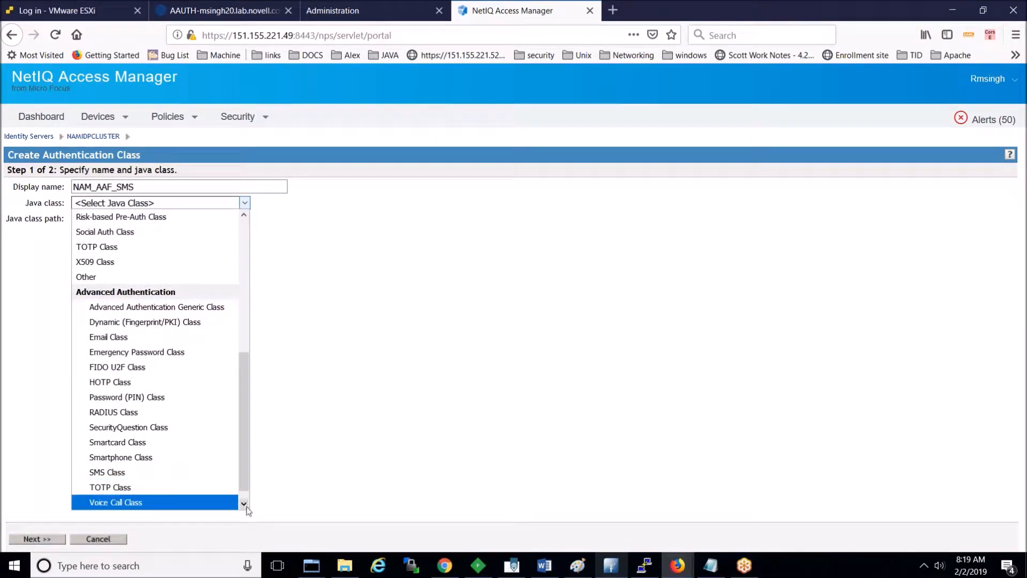
pyautogui.moveTo(243, 481); pyautogui.dragTo(245, 492)
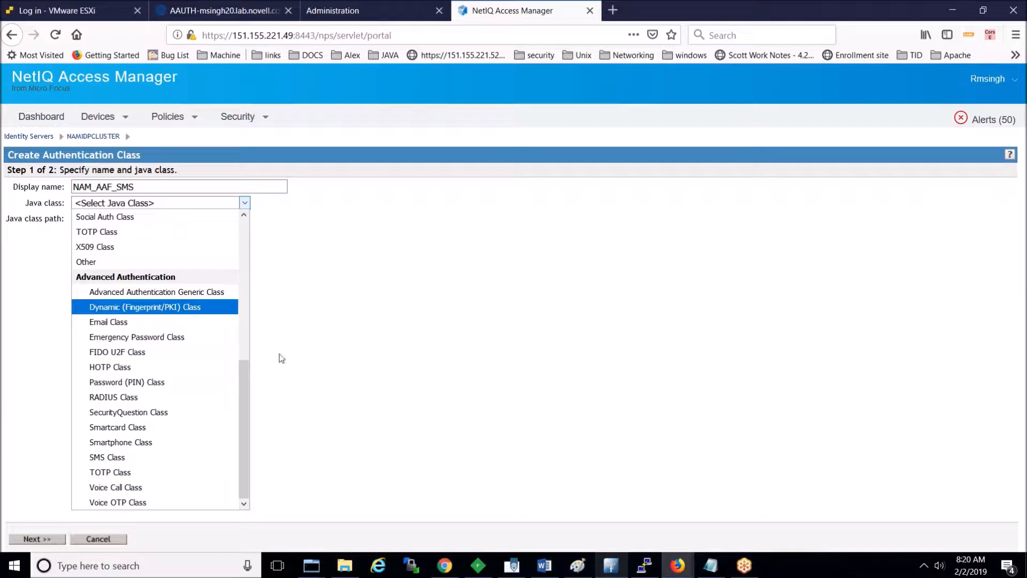
pyautogui.click(177, 458)
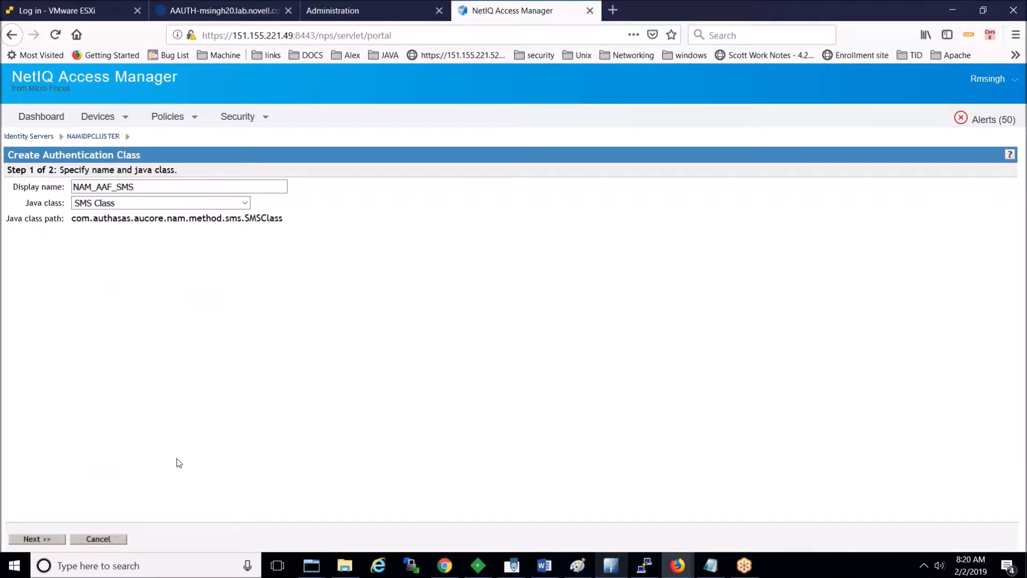
pyautogui.click(54, 539)
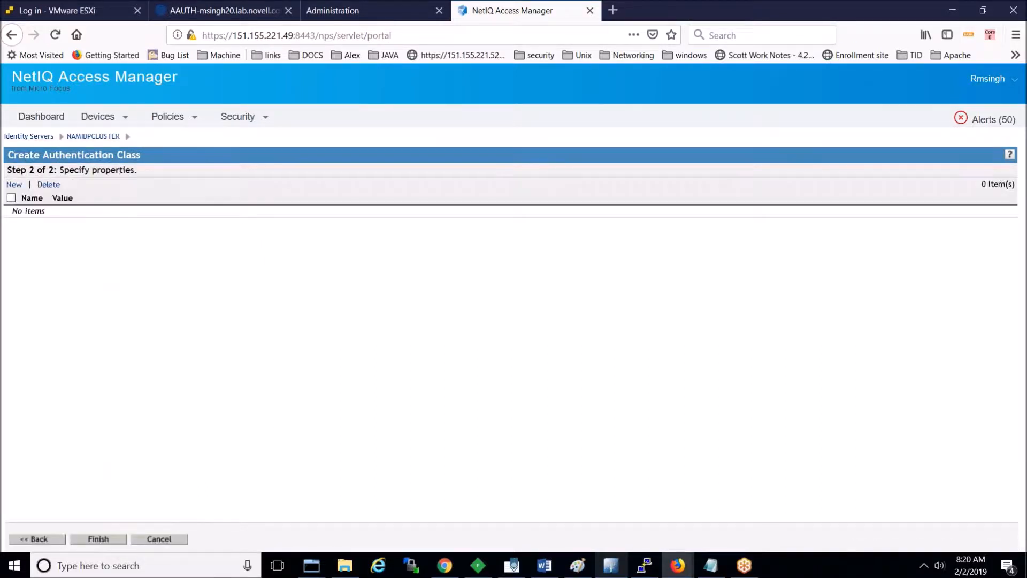
pyautogui.click(99, 539)
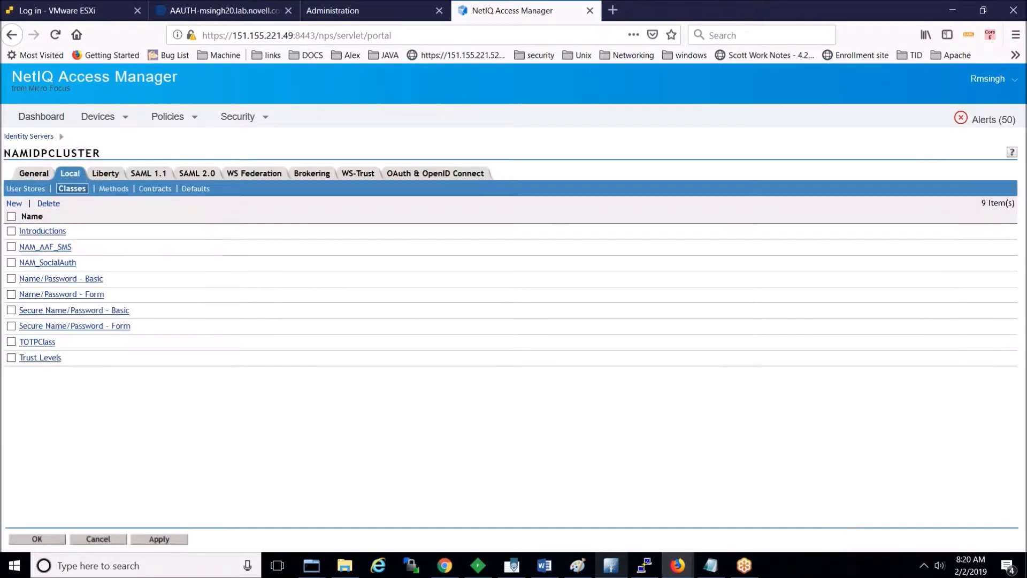
# Step: Start a new method named 'NAM_AAF_SMS' using the NAM_AAF_SMS class
pyautogui.click(110, 189)
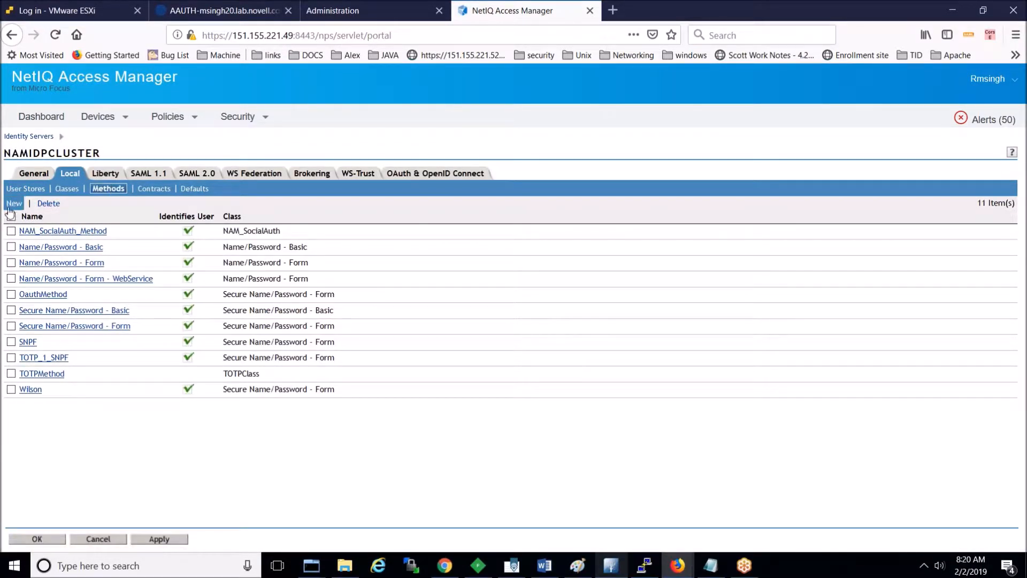
pyautogui.write('N')
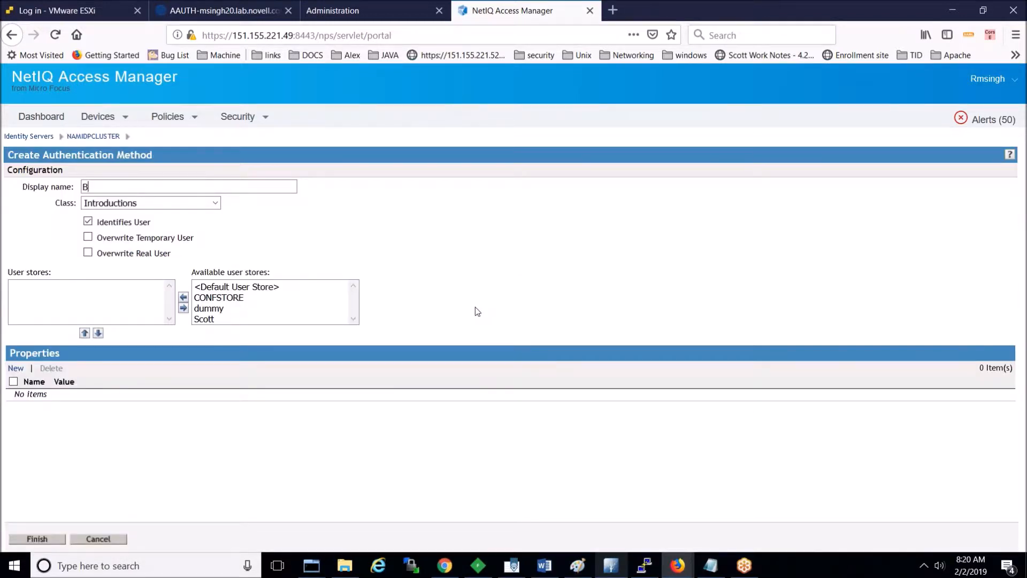
pyautogui.write('AM')
pyautogui.press('Down')
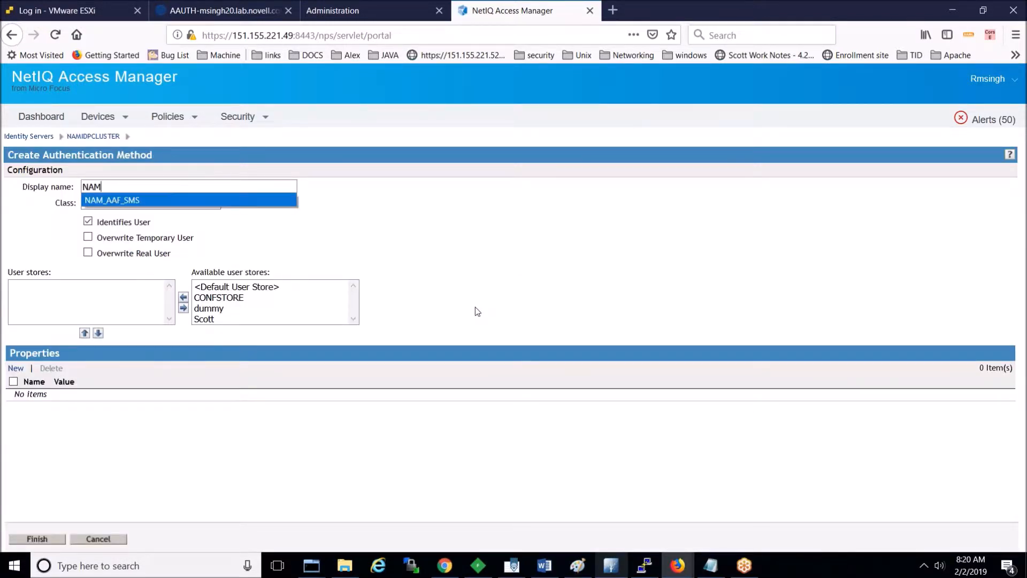
pyautogui.press('Return')
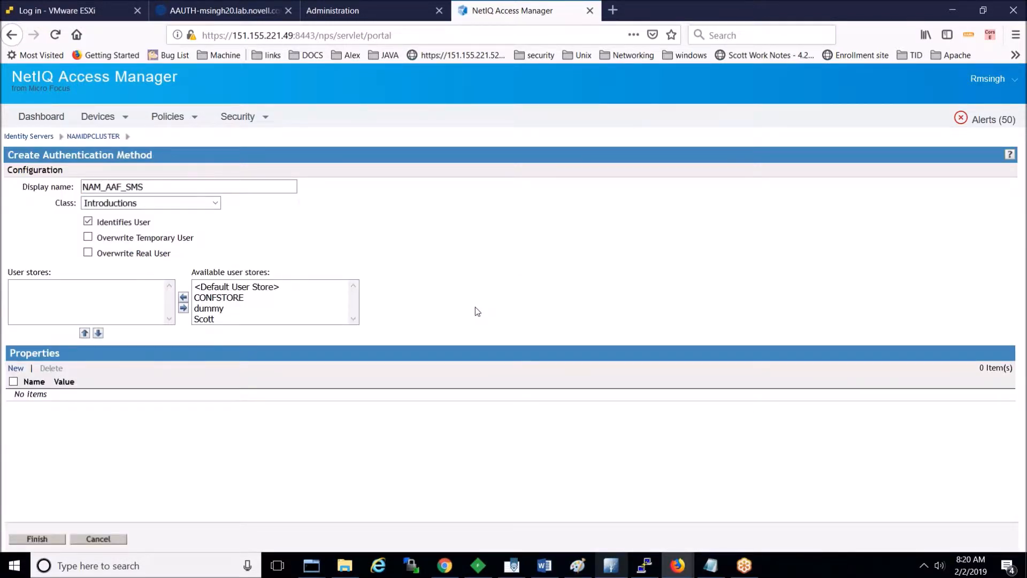
pyautogui.click(216, 204)
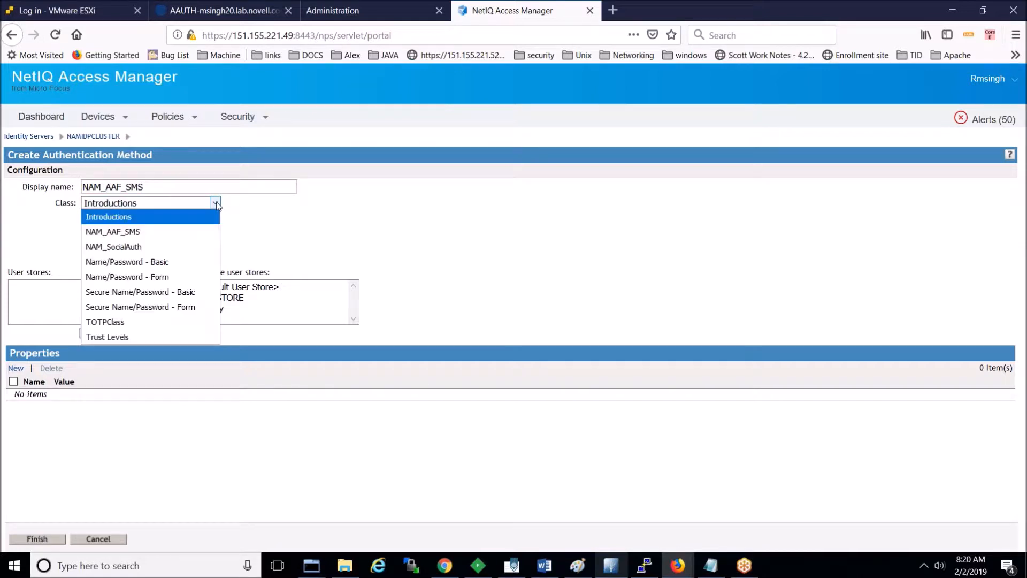
pyautogui.click(208, 237)
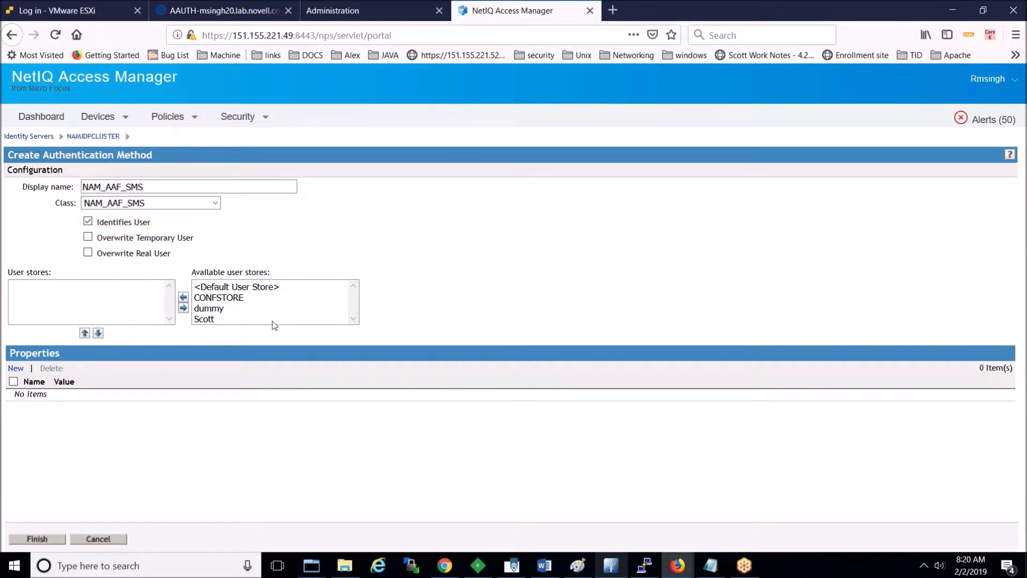
# Step: Add CONFSTORE as a user store, check Advanced Authentication repositories, and begin a property
pyautogui.doubleClick(233, 302)
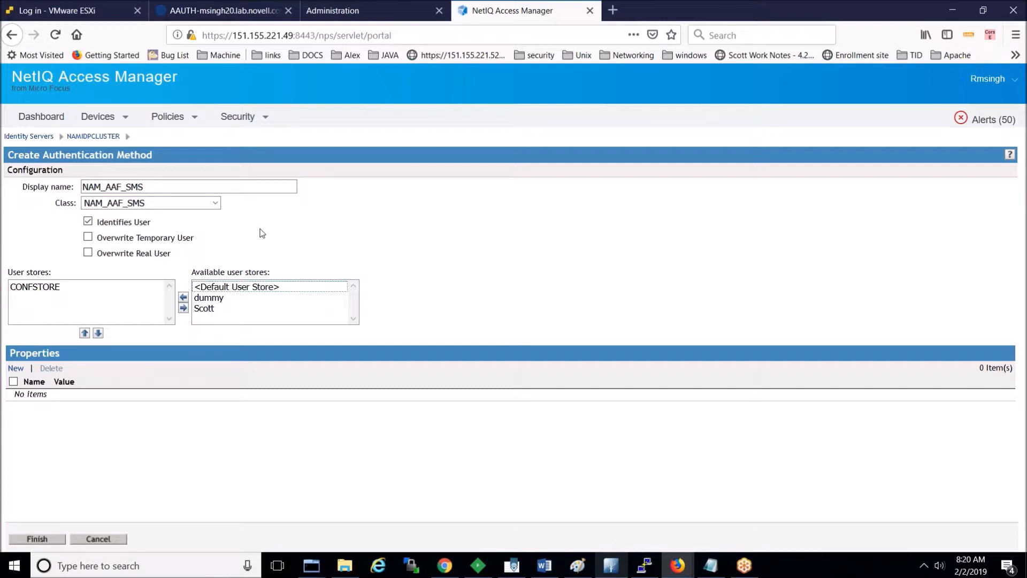
pyautogui.click(54, 289)
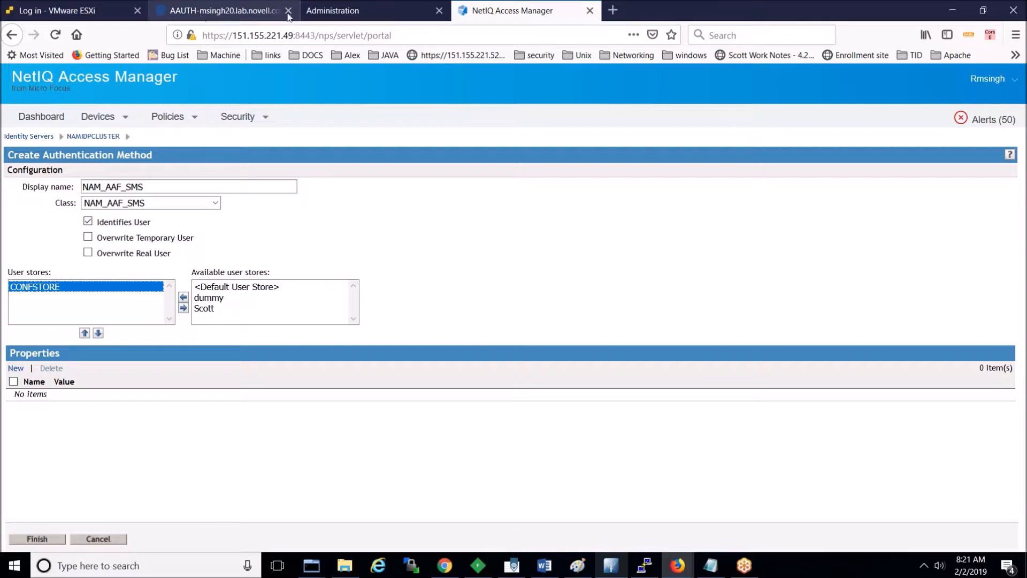
pyautogui.click(326, 11)
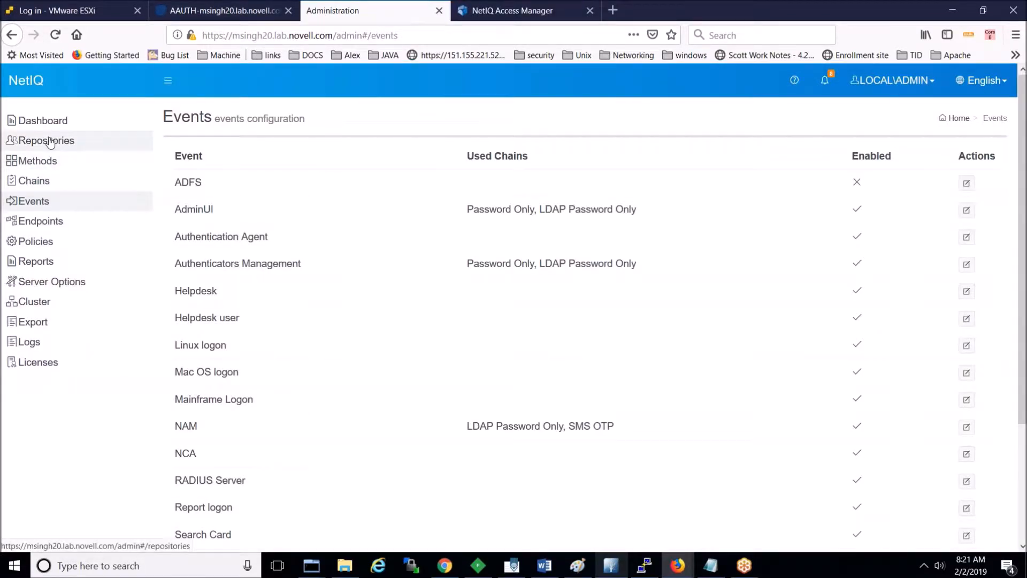
pyautogui.click(49, 142)
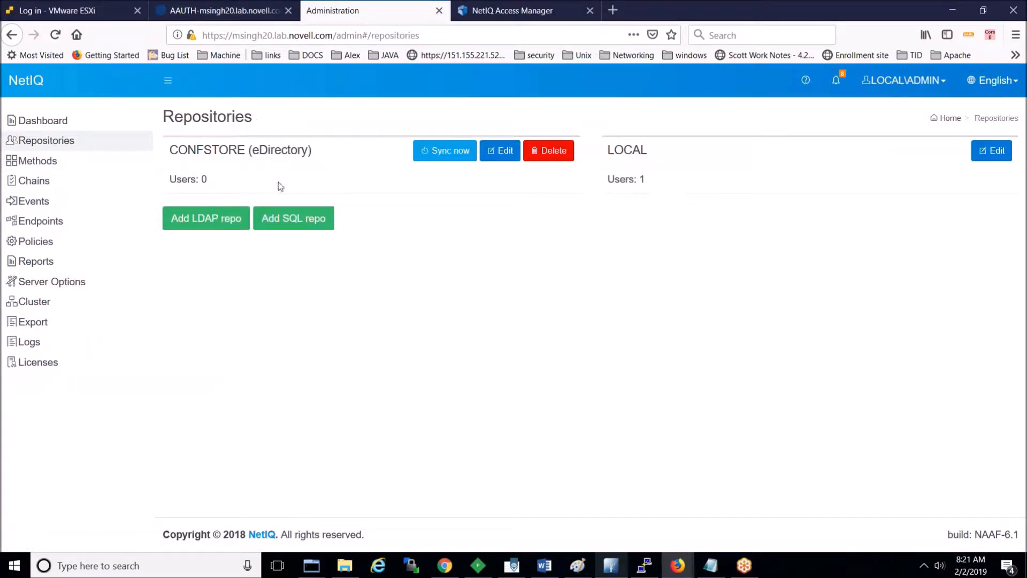
pyautogui.click(484, 13)
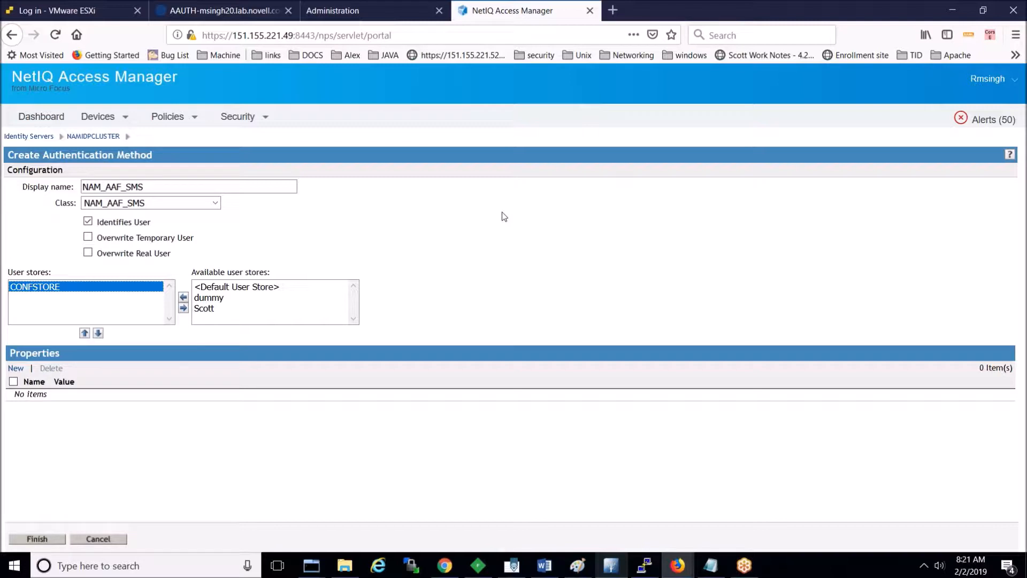
pyautogui.click(16, 368)
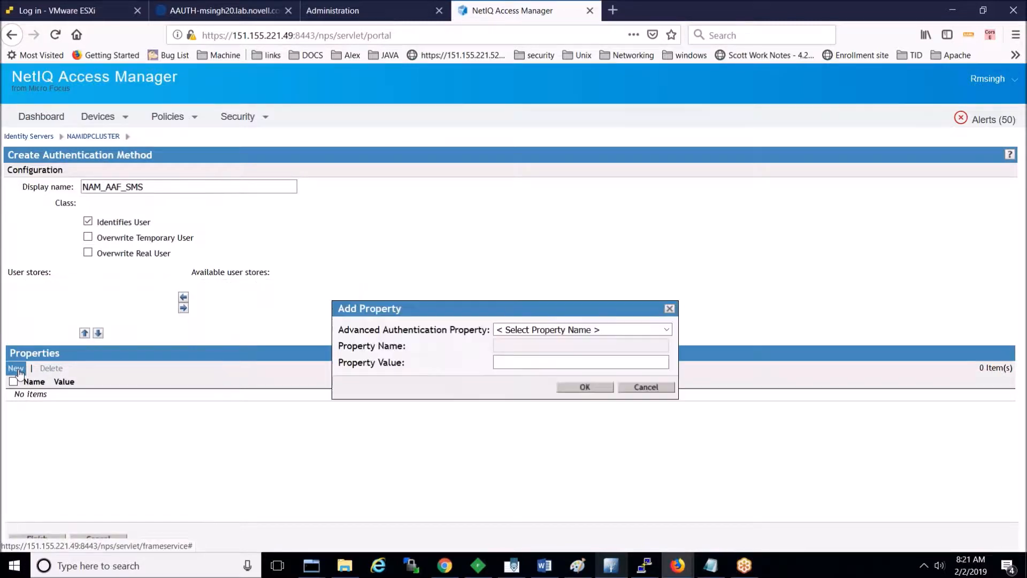
# Step: Cancel the property and rearrange the user stores, adding Scott and removing CONFSTORE
pyautogui.click(665, 330)
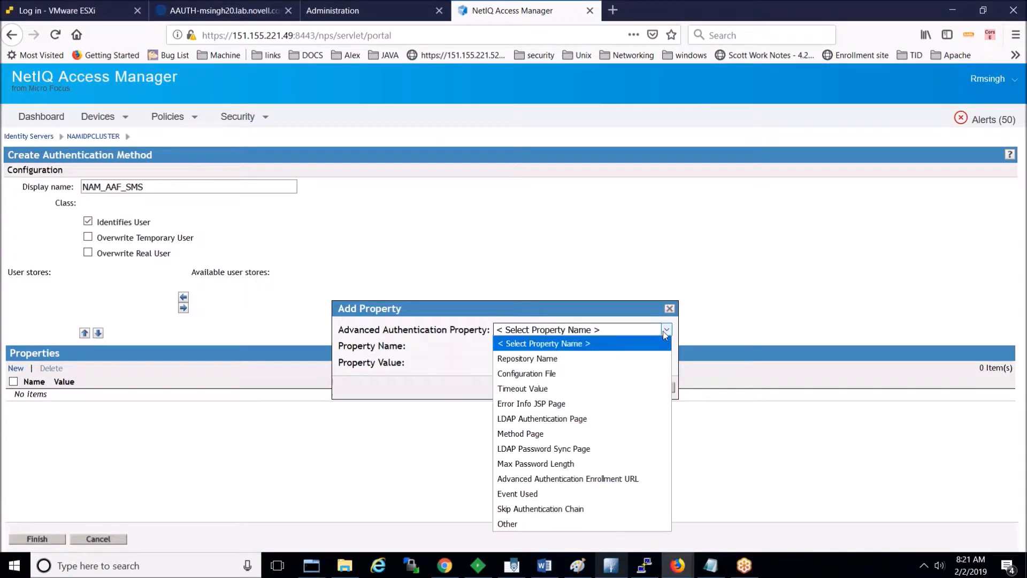
pyautogui.click(653, 364)
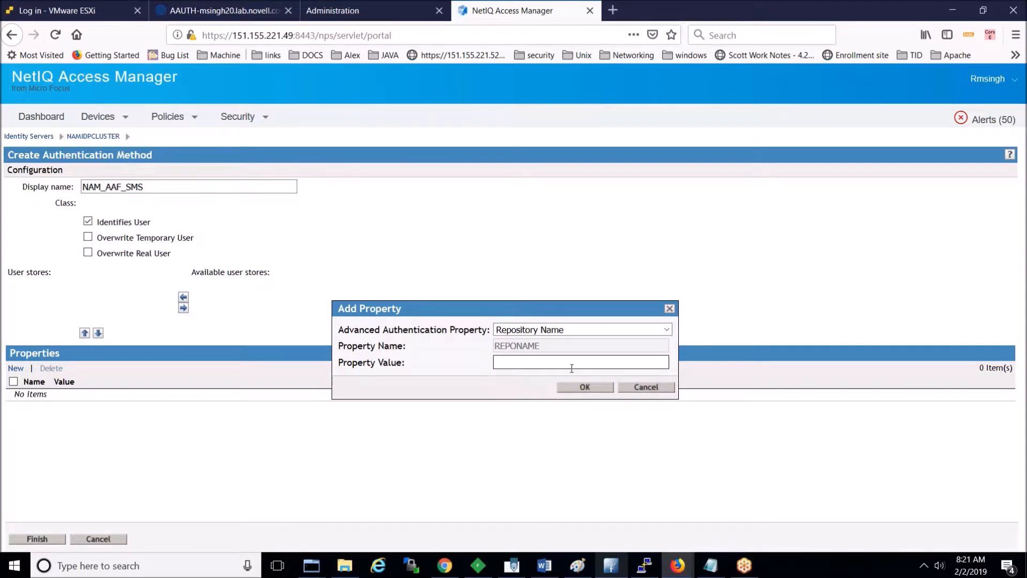
pyautogui.click(650, 388)
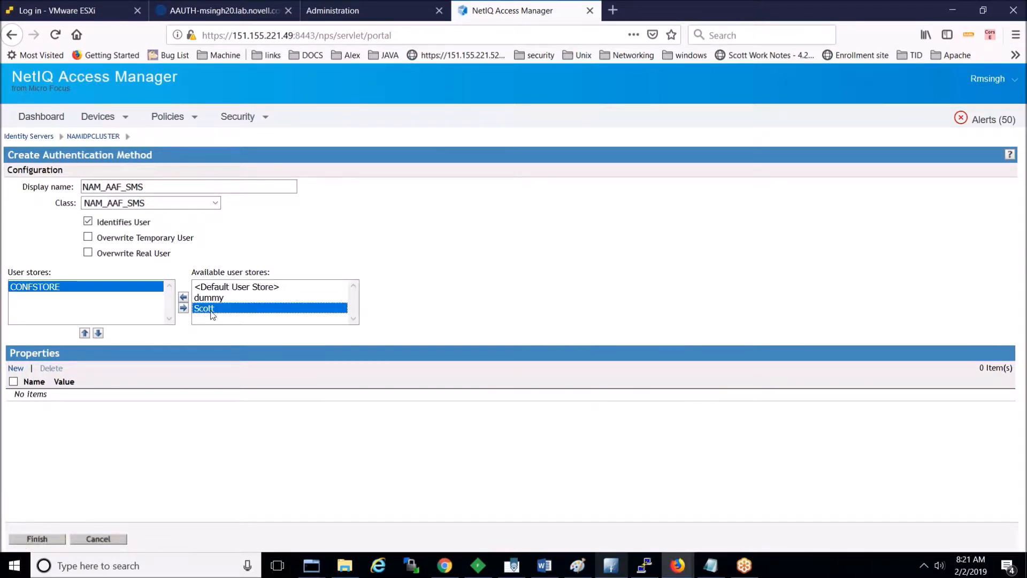
pyautogui.doubleClick(212, 309)
pyautogui.click(30, 298)
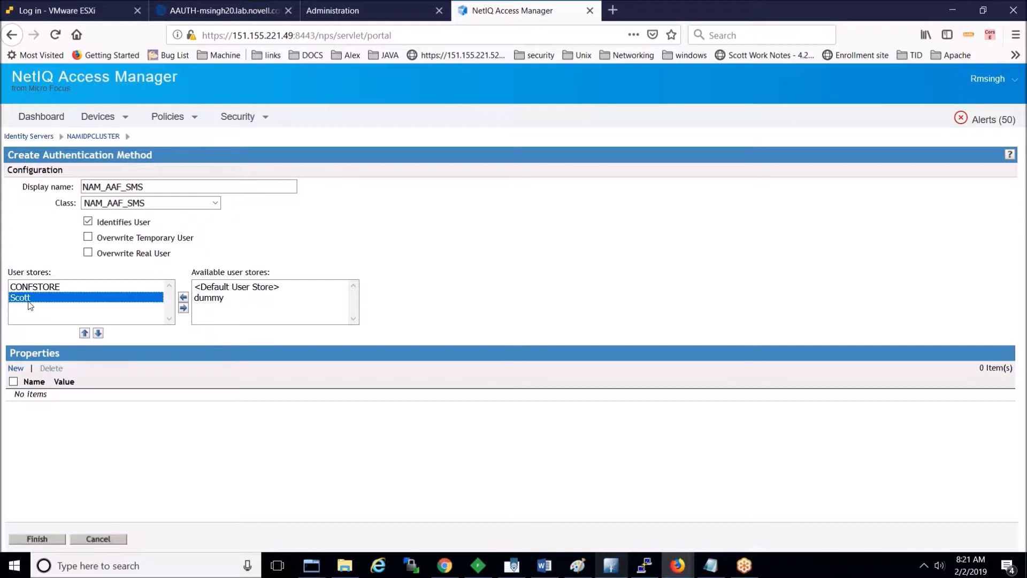
pyautogui.click(33, 289)
pyautogui.doubleClick(33, 288)
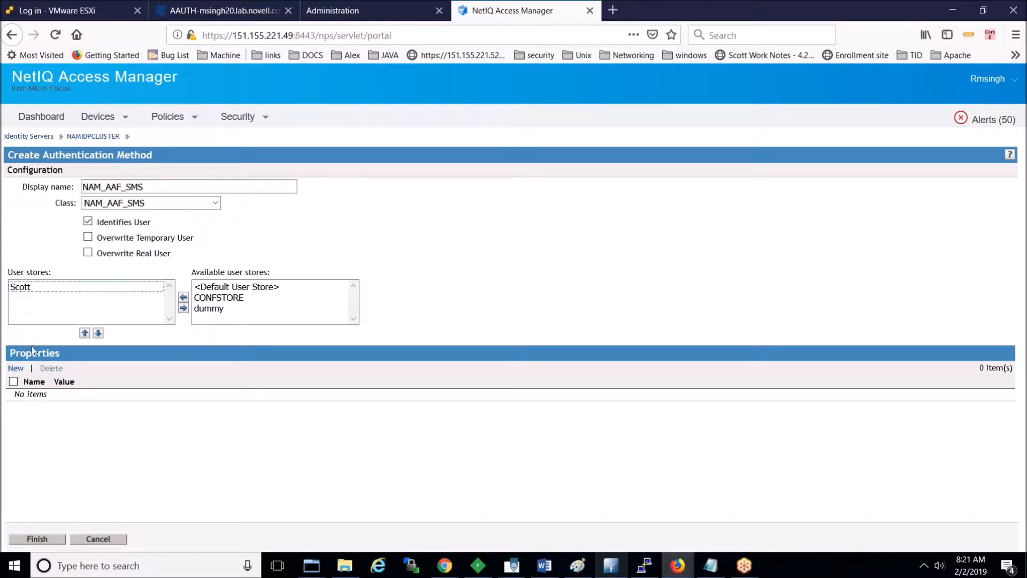
# Step: Try a Repository Name property with value CONFSTORE, then abandon it
pyautogui.click(17, 370)
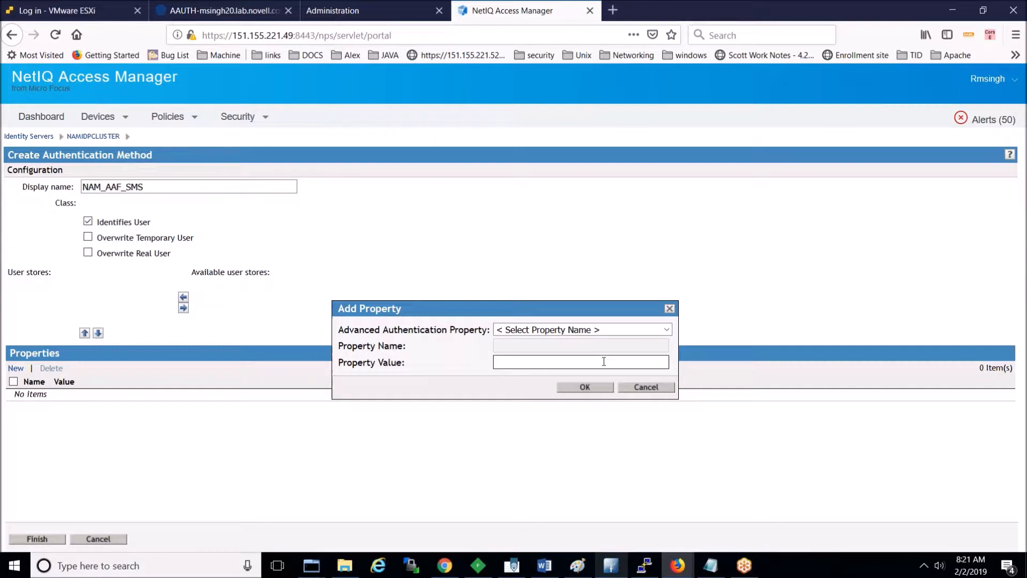
pyautogui.click(328, 11)
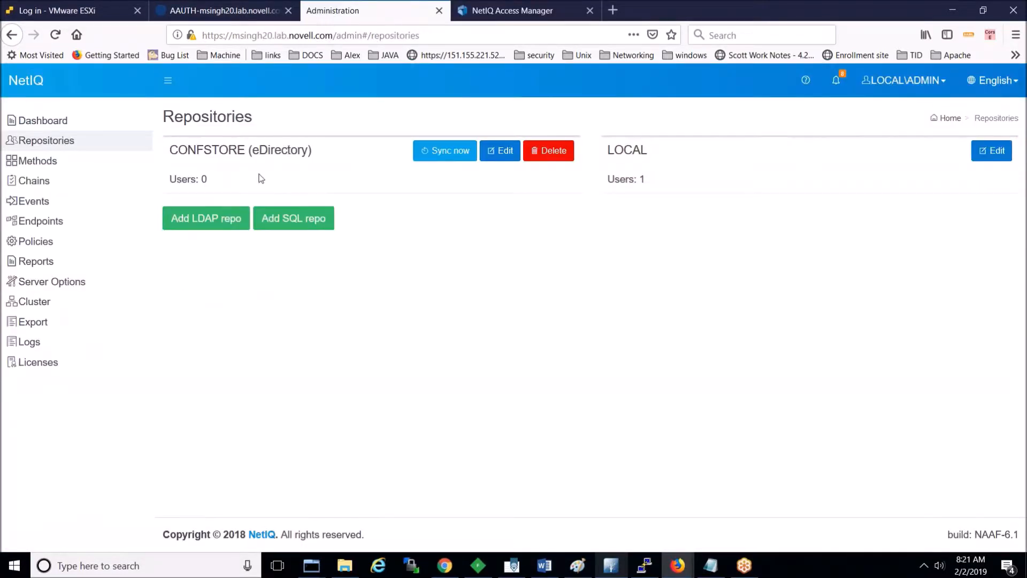
pyautogui.click(488, 13)
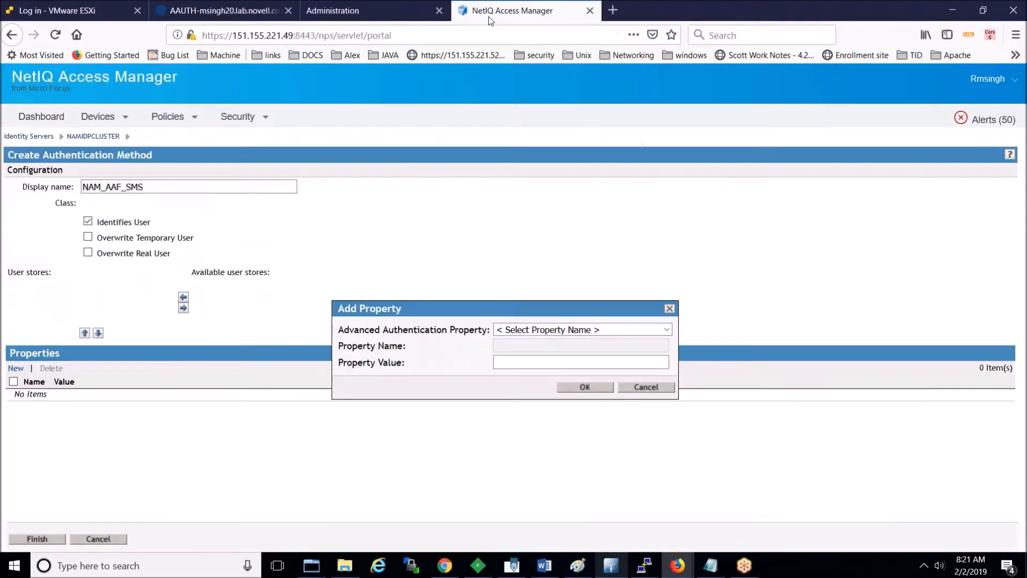
pyautogui.click(615, 329)
pyautogui.click(610, 361)
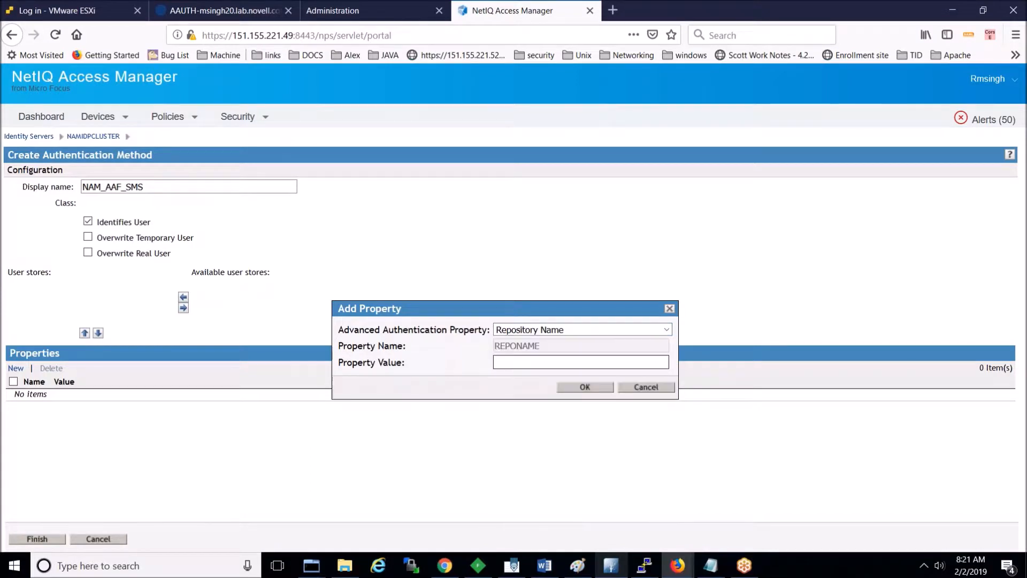
pyautogui.click(594, 366)
pyautogui.write('CONFSTORE')
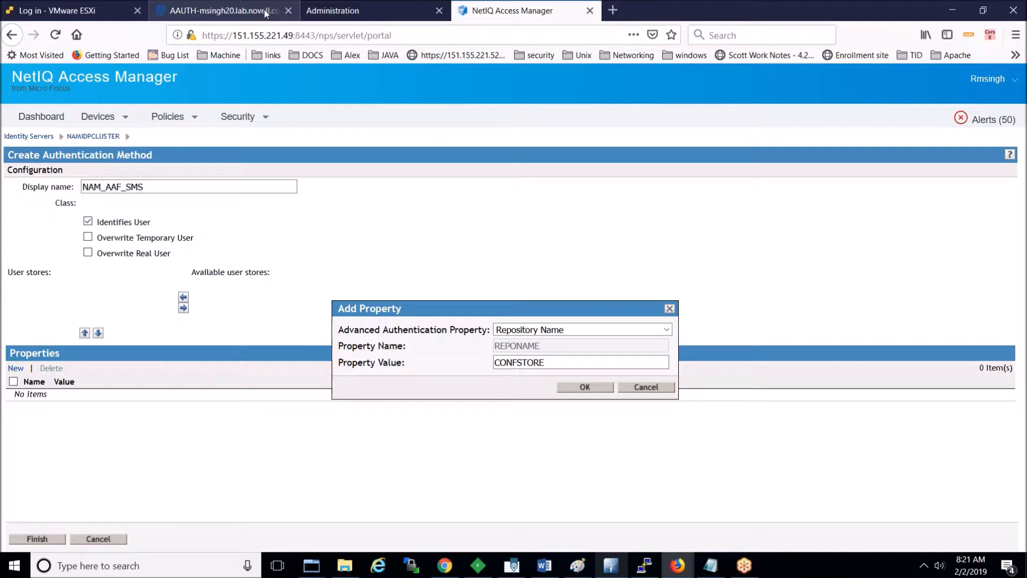
pyautogui.click(342, 9)
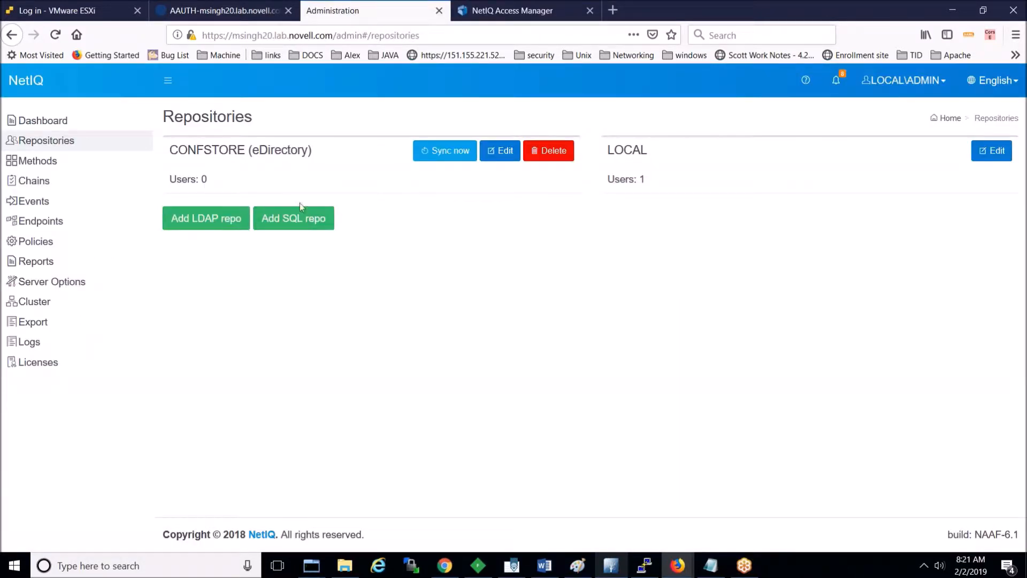
pyautogui.click(509, 10)
pyautogui.click(646, 387)
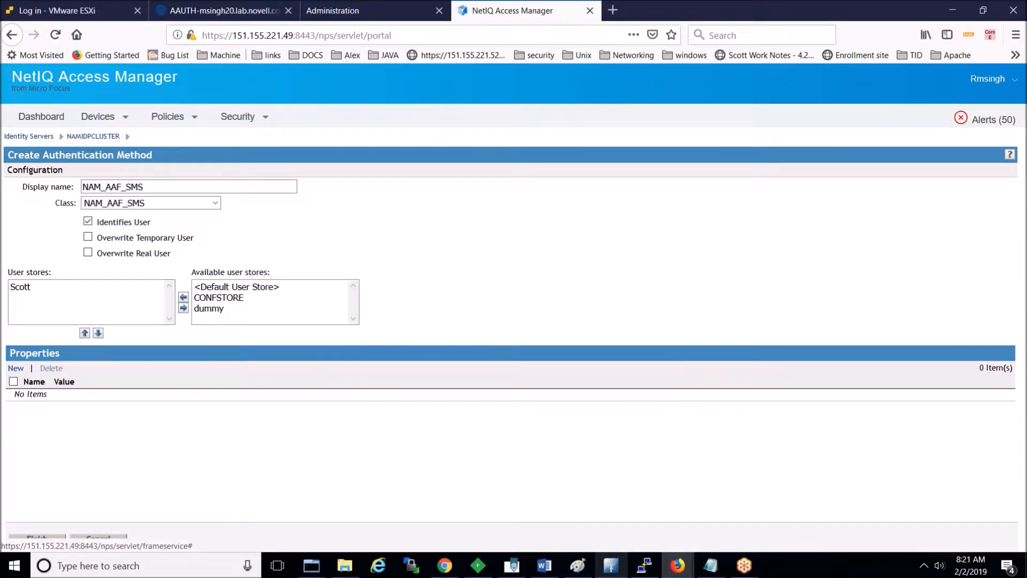
# Step: Swap Scott for CONFSTORE as the user store and finish the NAM_AAF_SMS method
pyautogui.doubleClick(25, 289)
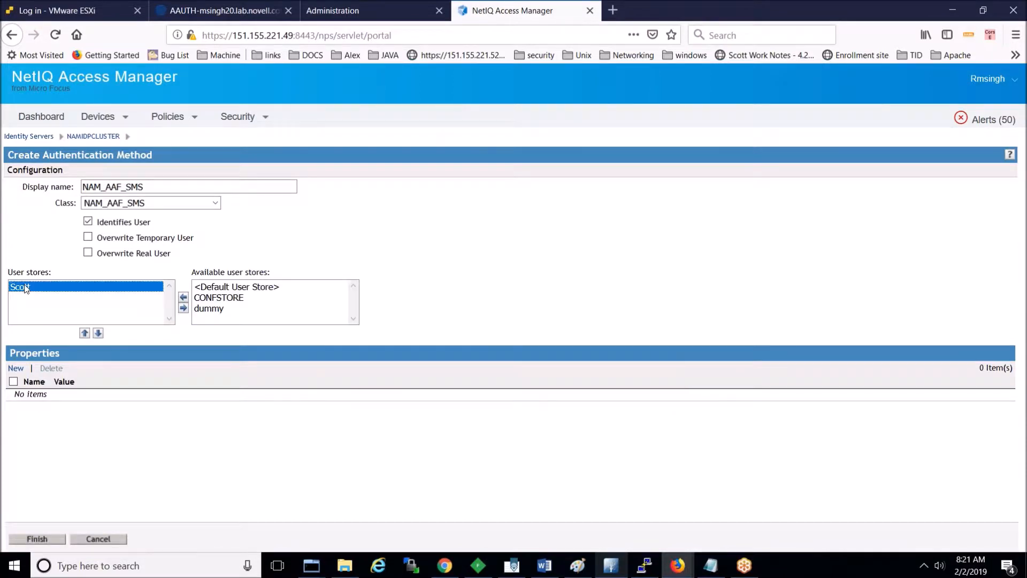
pyautogui.doubleClick(219, 300)
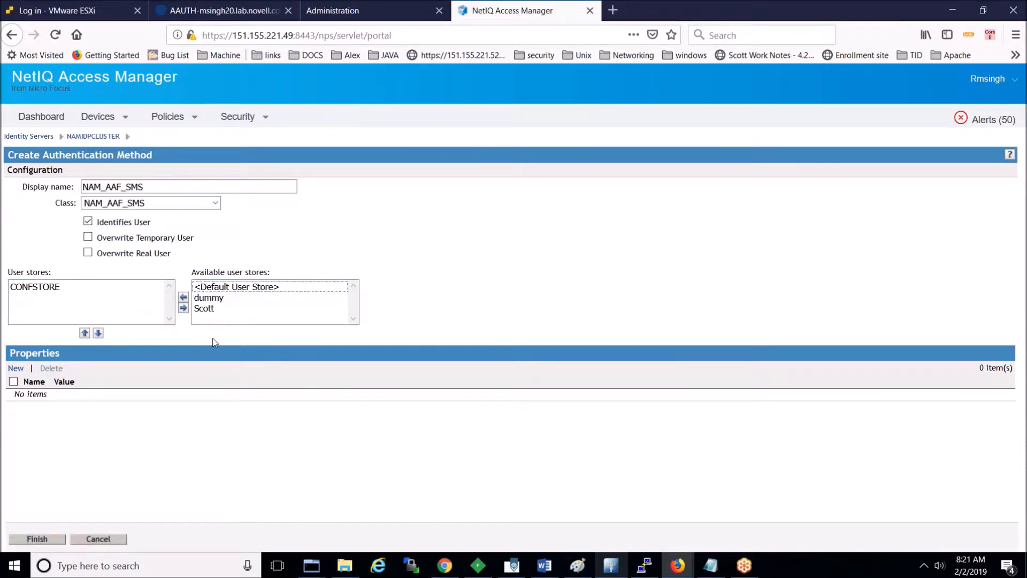
pyautogui.click(52, 537)
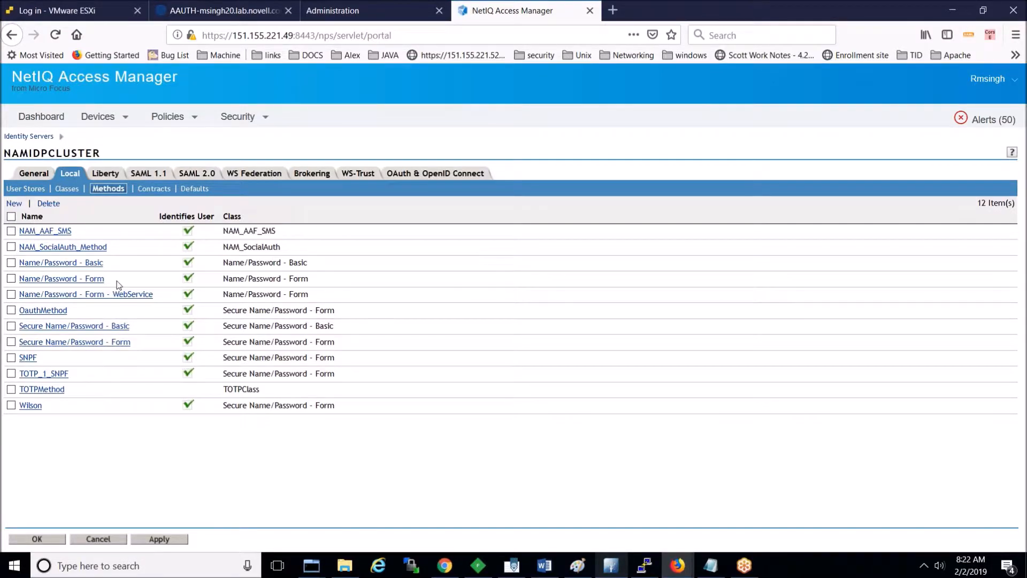
# Step: Create method 'NAM_AAF_SNPF' with class Secure Name/Password - Form and user store CONFSTORE
pyautogui.click(14, 203)
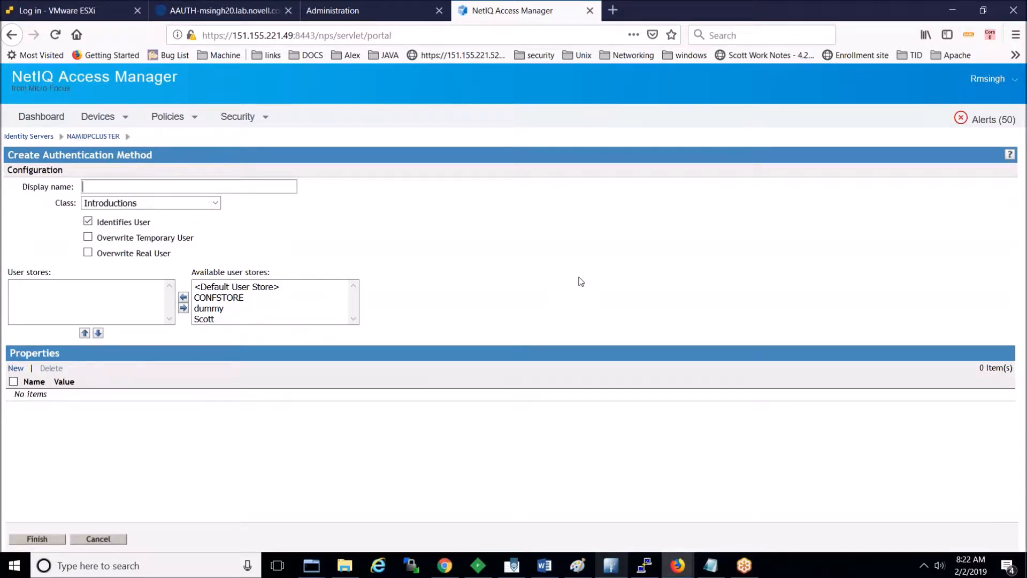
pyautogui.write('AA')
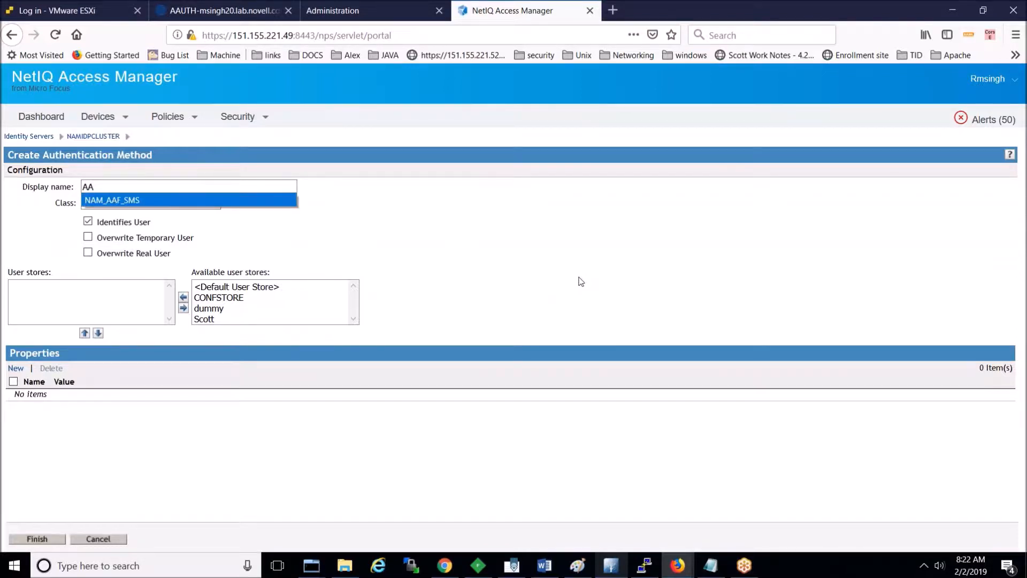
pyautogui.press('Down')
pyautogui.press('Return')
pyautogui.press('BackSpace')
pyautogui.press('BackSpace')
pyautogui.write('NAM_AAF_SN')
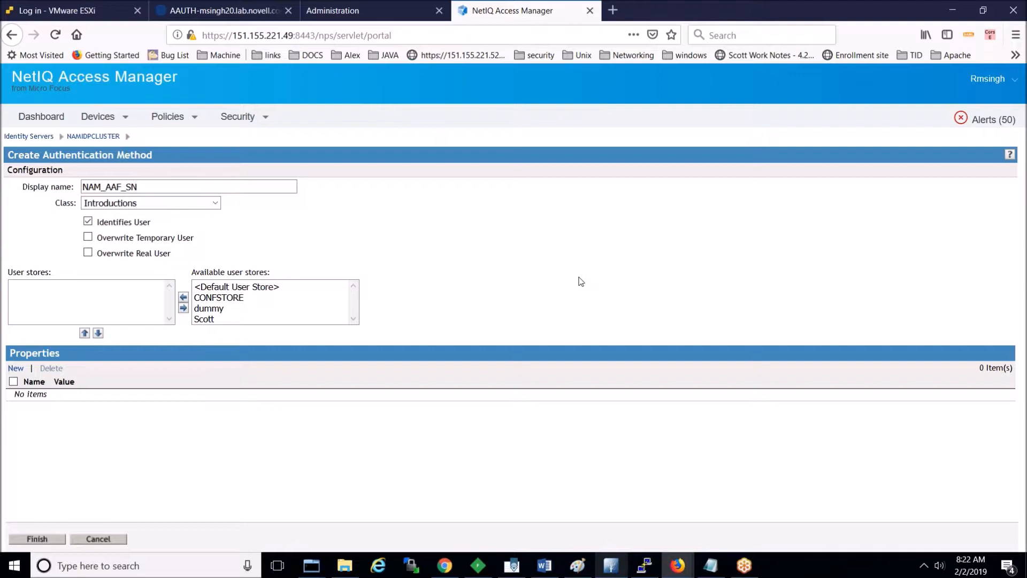
pyautogui.write('PF')
pyautogui.click(215, 204)
pyautogui.click(200, 306)
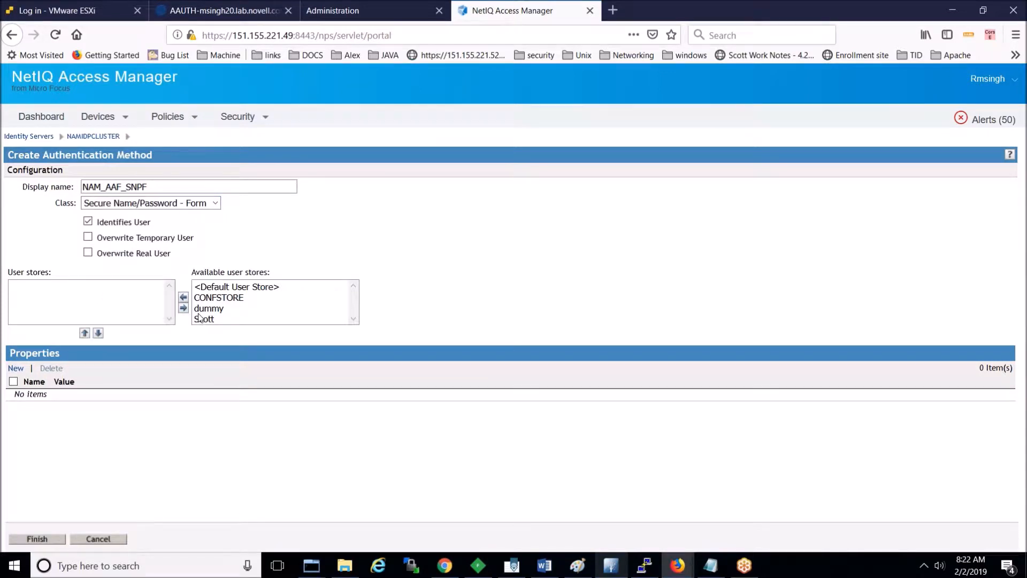
pyautogui.doubleClick(225, 298)
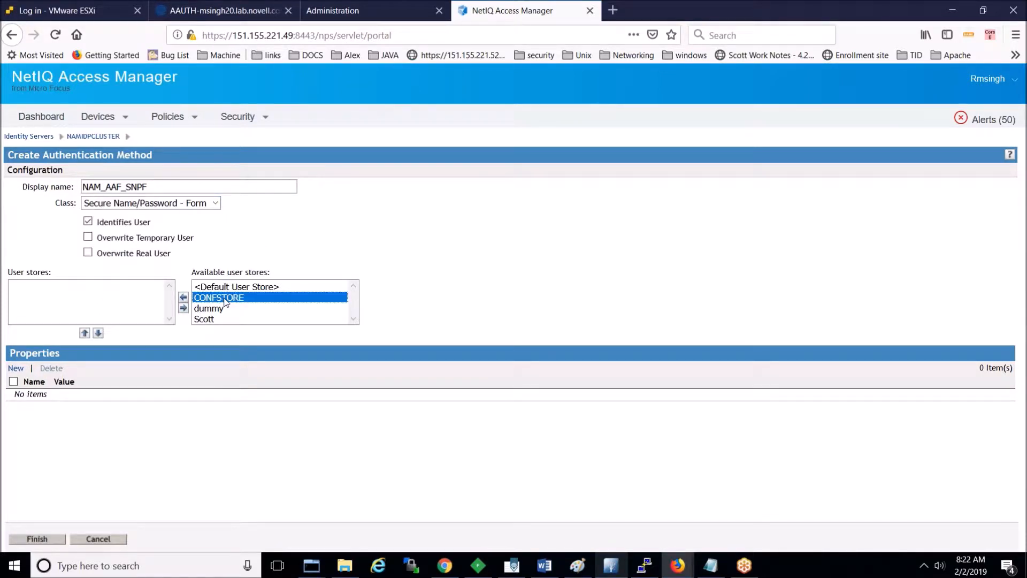
pyautogui.click(55, 541)
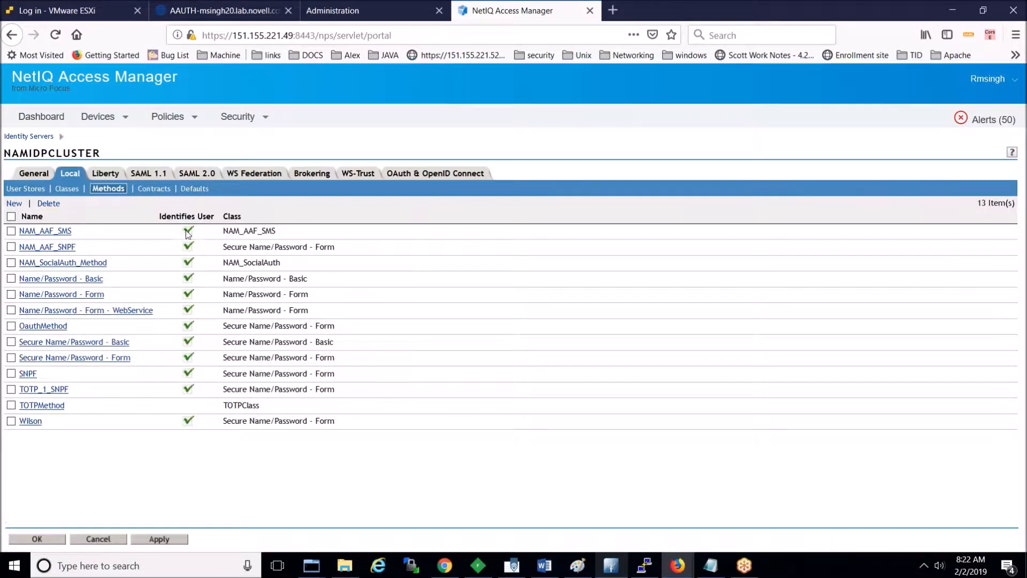
# Step: Start a new authentication contract named 'NAM_AAF_SMS'
pyautogui.click(150, 188)
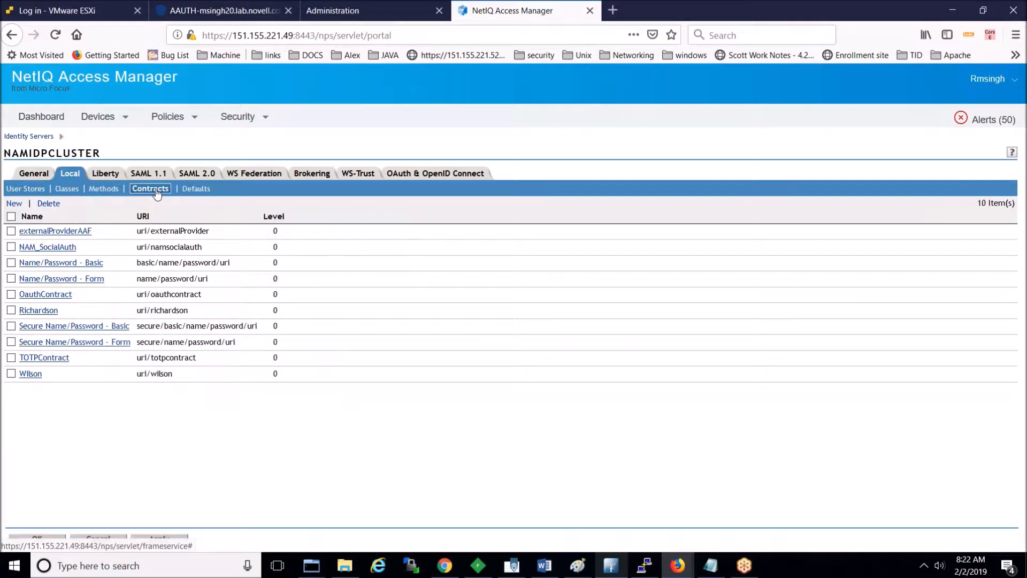
pyautogui.click(14, 203)
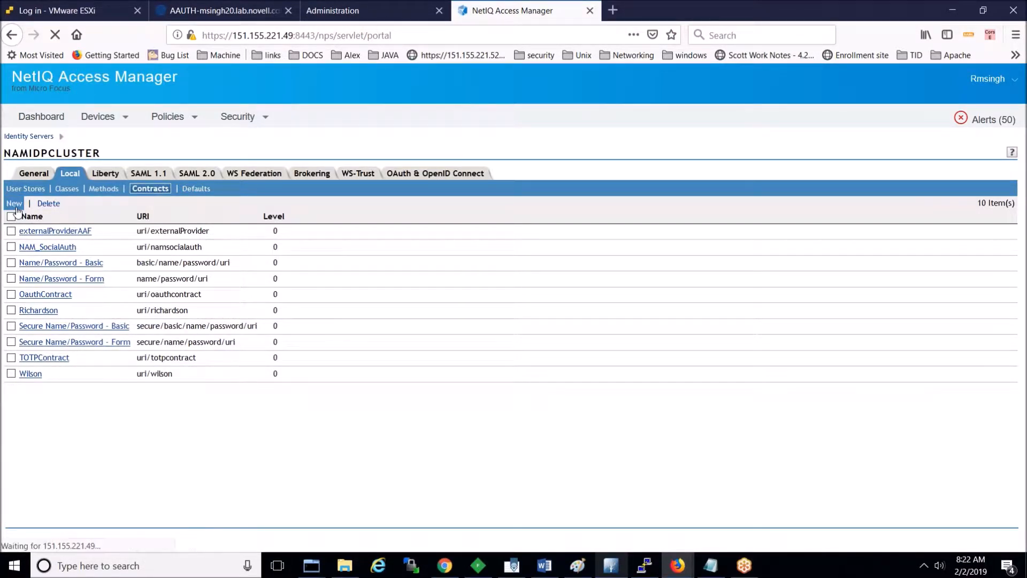
pyautogui.write('AA')
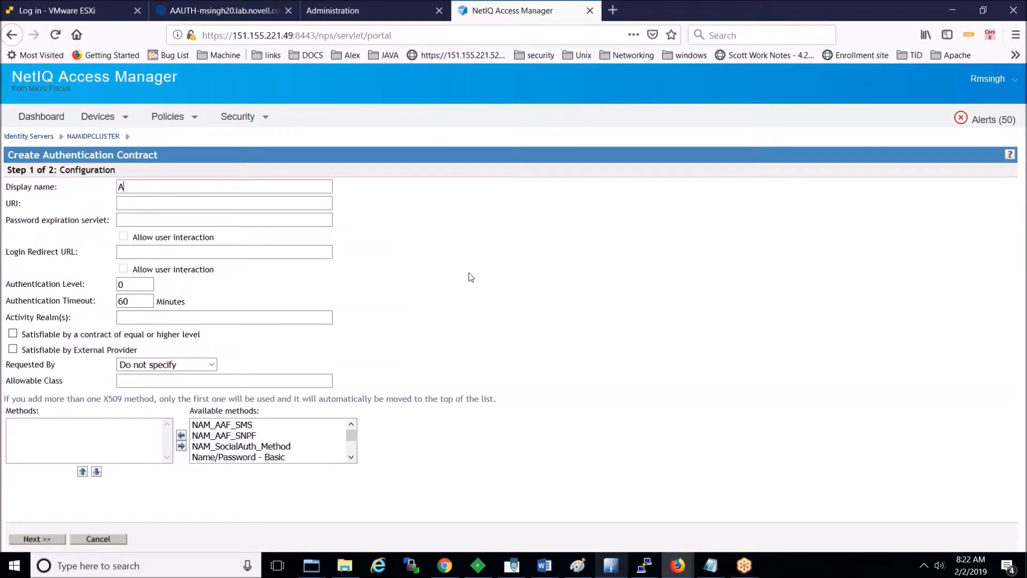
pyautogui.press('Down')
pyautogui.press('Down')
pyautogui.press('Return')
pyautogui.press('BackSpace')
pyautogui.press('BackSpace')
pyautogui.press('BackSpace')
pyautogui.write('MS')
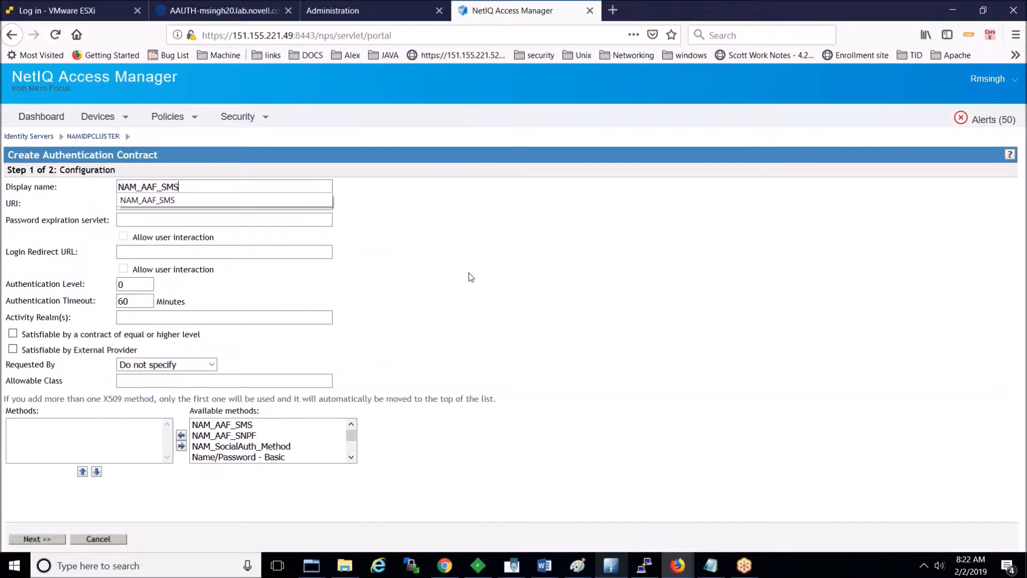
pyautogui.click(252, 216)
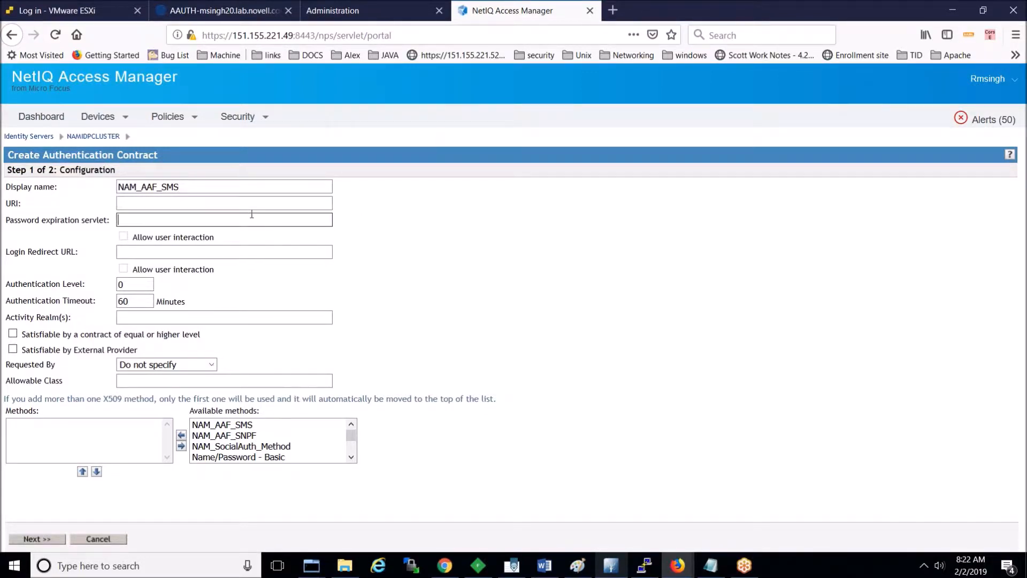
pyautogui.doubleClick(197, 189)
pyautogui.hotkey('ctrl', 'c')
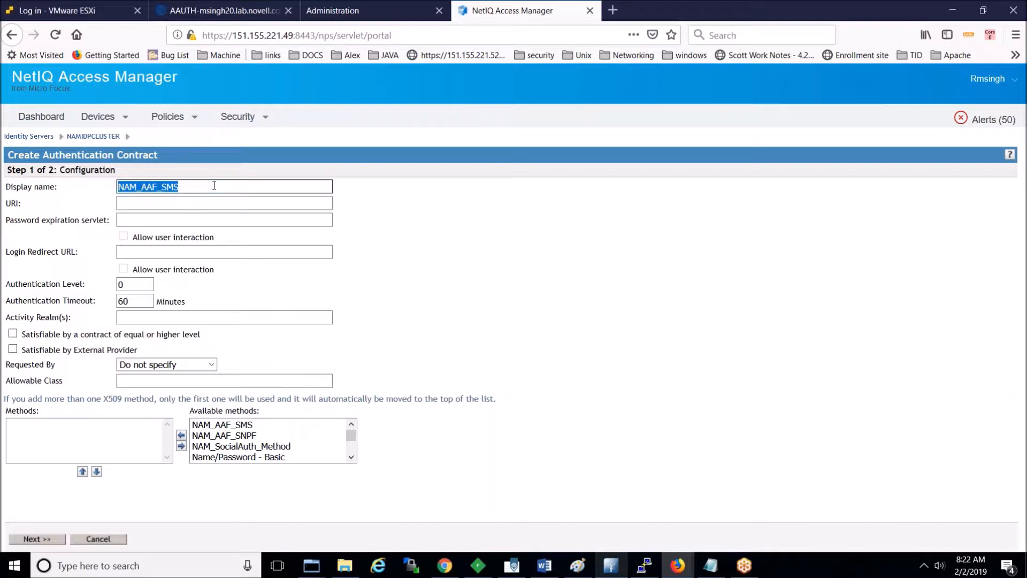
# Step: Set the contract URI to 'uri/NAM_AAF_SMS'
pyautogui.click(156, 204)
pyautogui.write('uri/')
pyautogui.hotkey('ctrl', 'v')
pyautogui.press('Tab')
pyautogui.hotkey('shift', 'Tab')
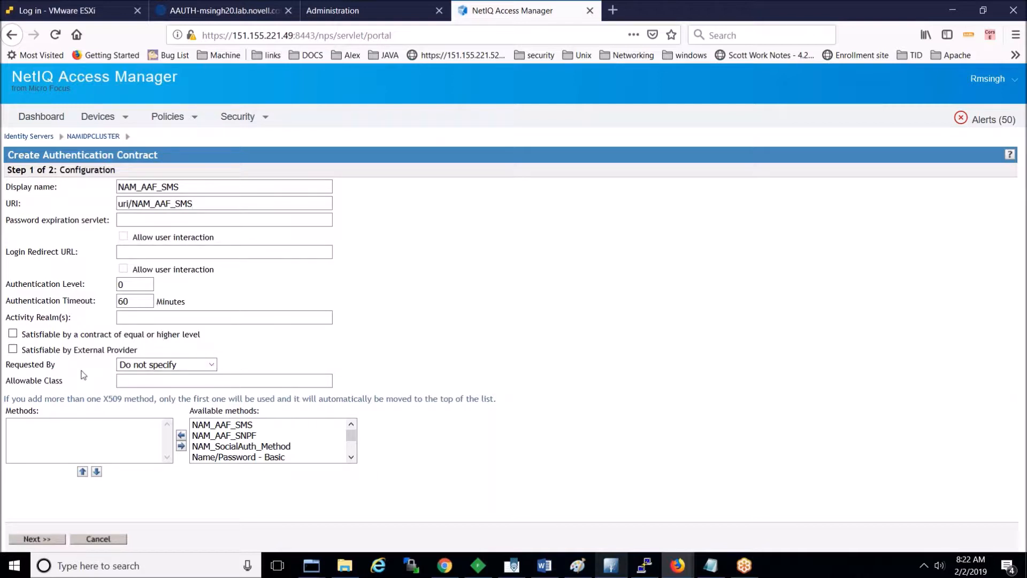
pyautogui.scroll(-1, 353, 458)
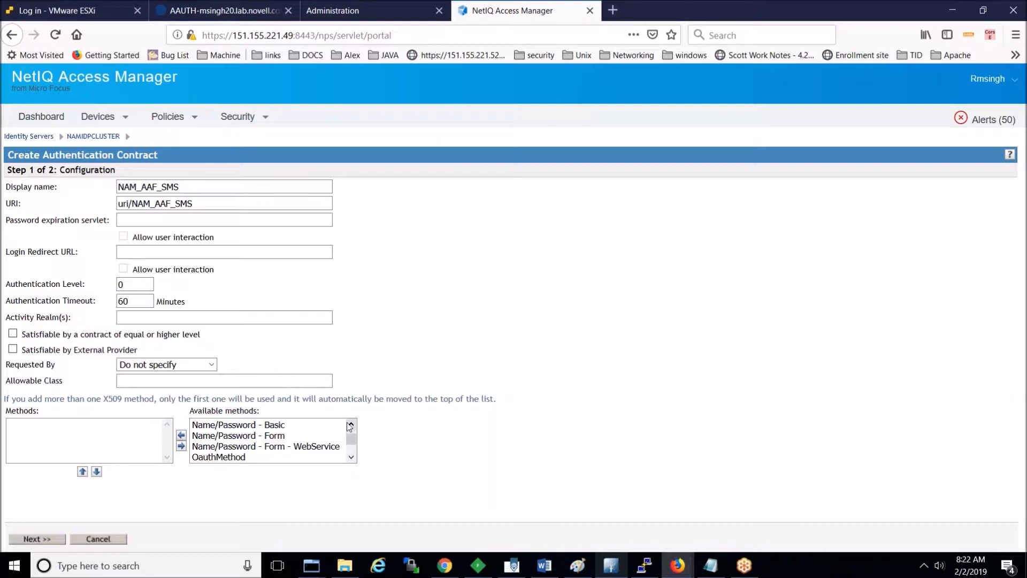
pyautogui.scroll(1, 355, 425)
# Step: Add methods NAM_AAF_SNPF then NAM_AAF_SMS to the contract and continue
pyautogui.doubleClick(240, 435)
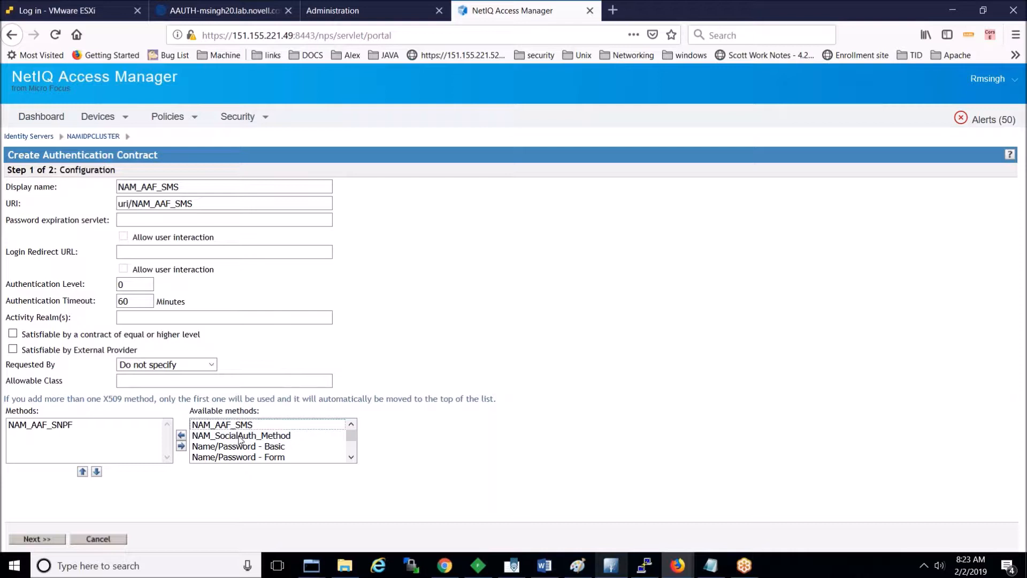
pyautogui.doubleClick(238, 426)
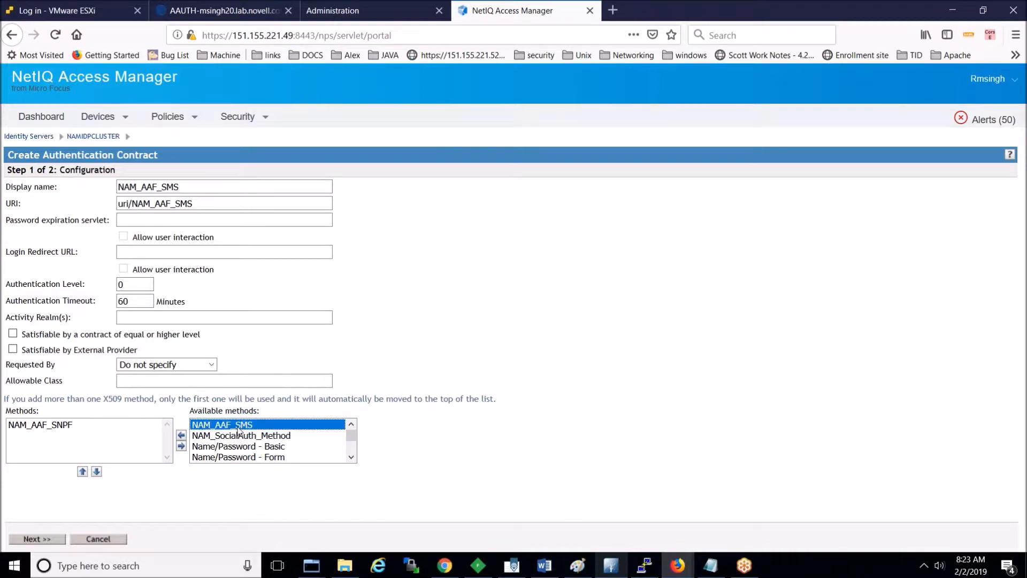
pyautogui.click(68, 441)
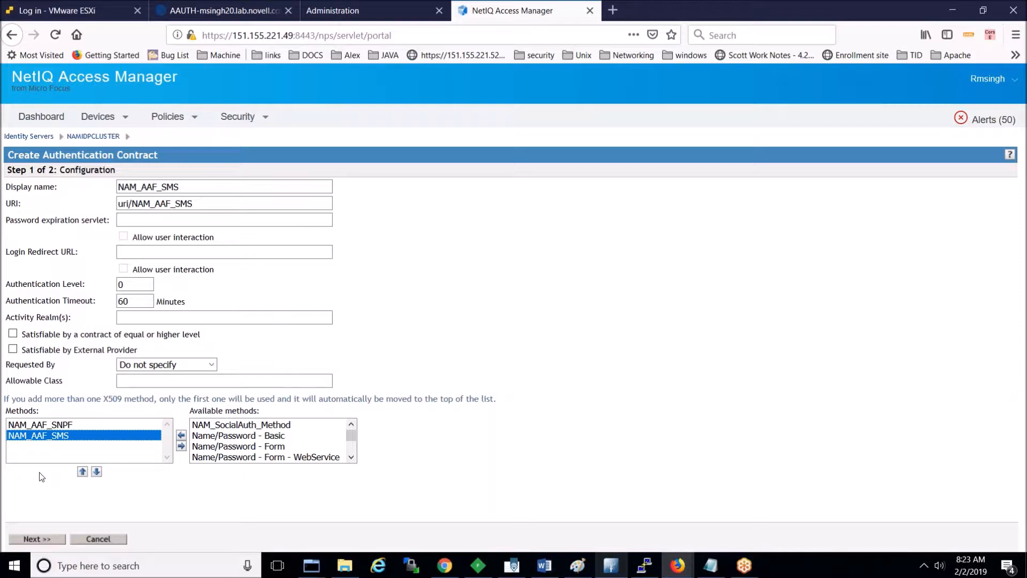
pyautogui.click(41, 427)
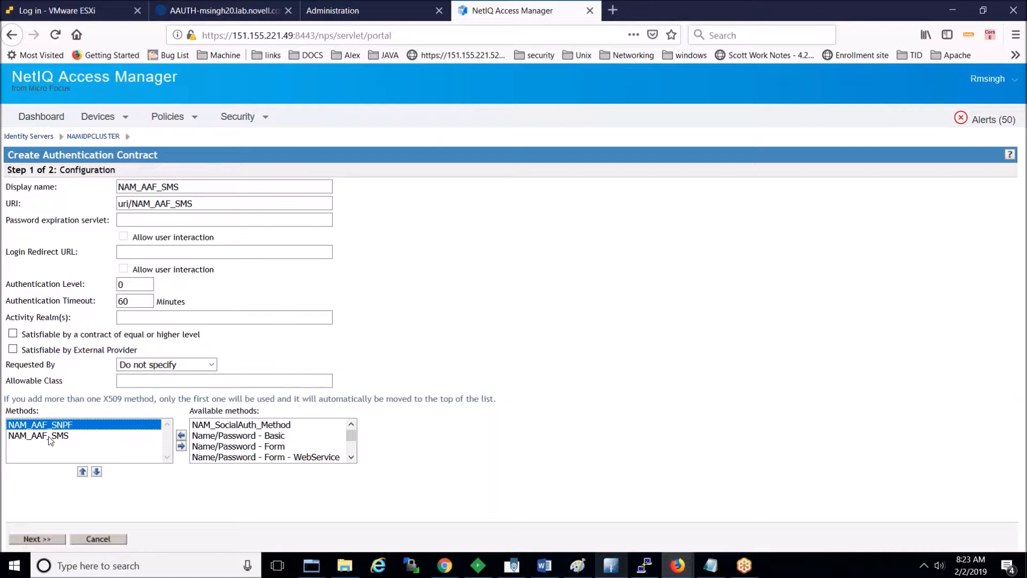
pyautogui.click(49, 439)
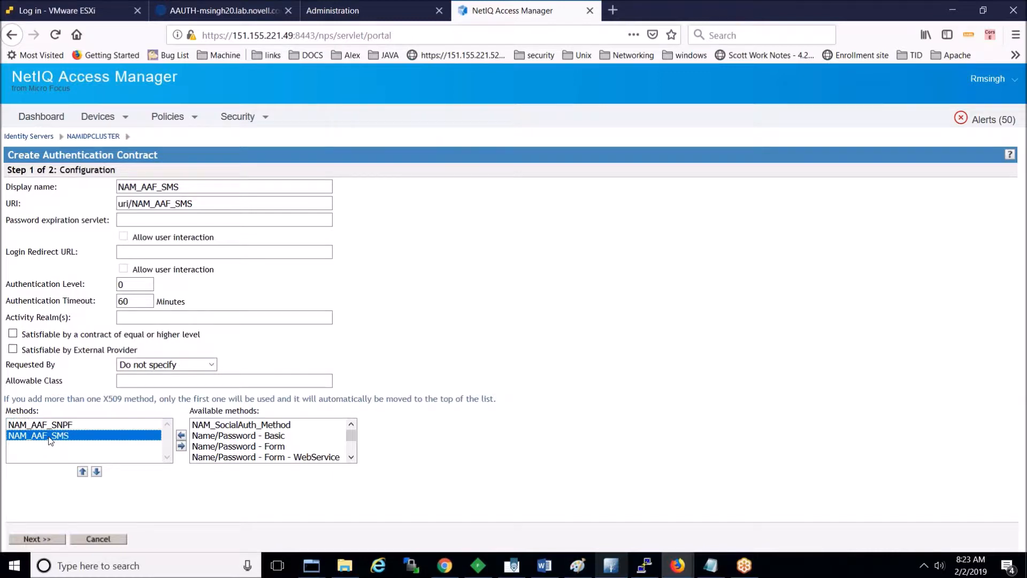
pyautogui.click(44, 539)
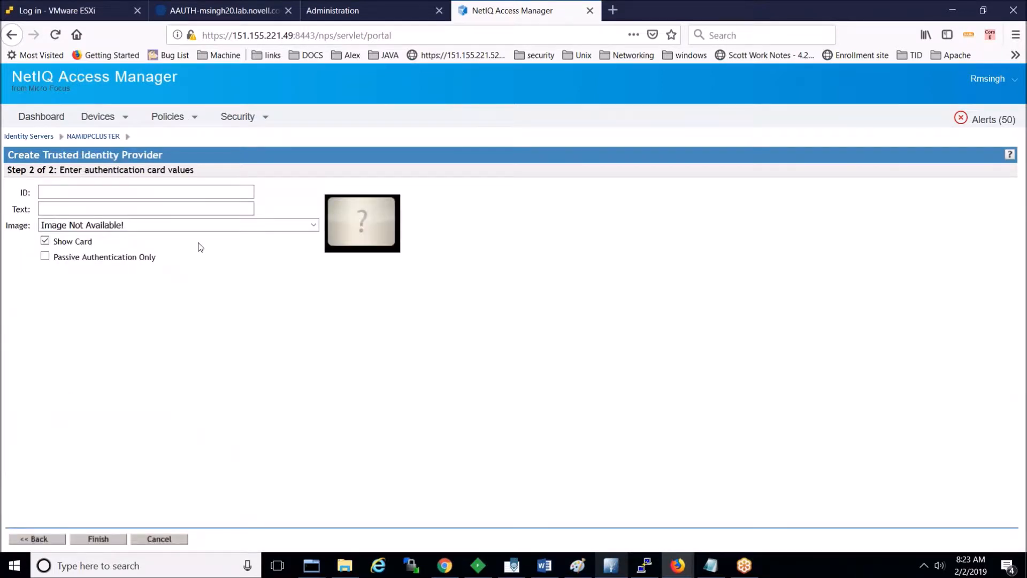
# Step: Set the card ID and card text to NAM_AAF_SMS
pyautogui.write('A')
pyautogui.press('BackSpace')
pyautogui.hotkey('ctrl', 'v')
pyautogui.press('Tab')
pyautogui.hotkey('ctrl', 'v')
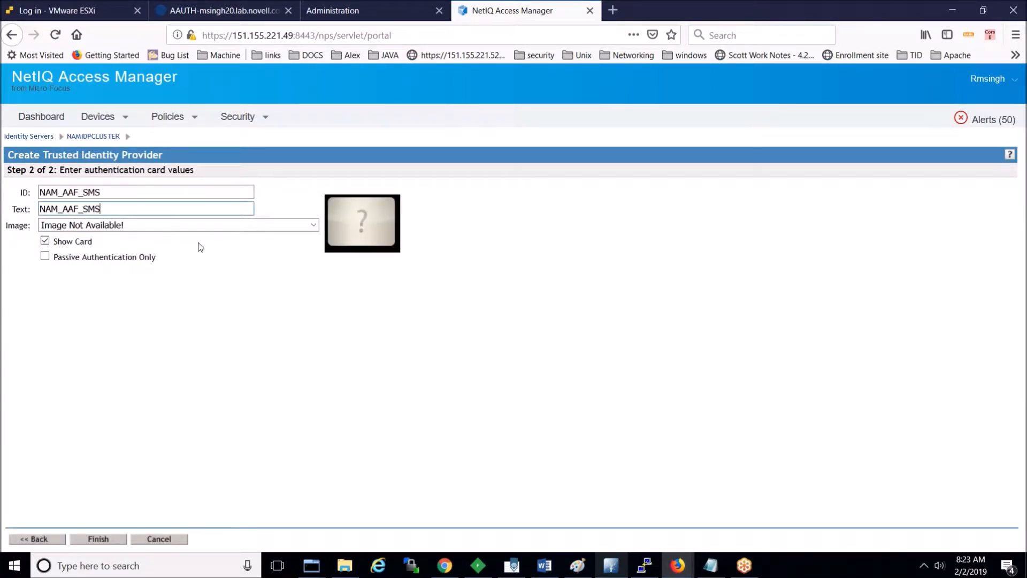
# Step: Pick the AA SMS card image, finish the contract, and save the configuration
pyautogui.click(313, 227)
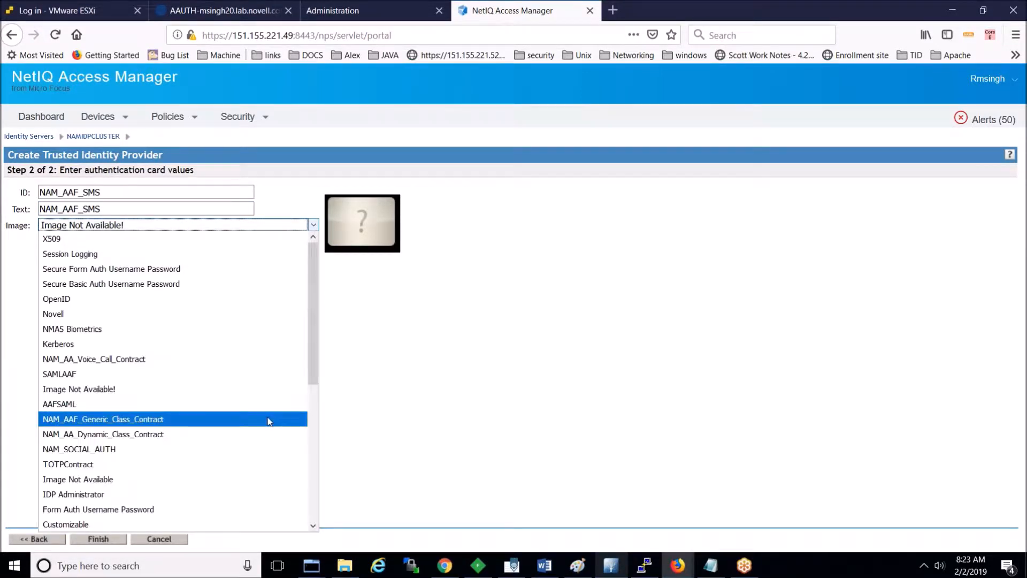
pyautogui.click(314, 525)
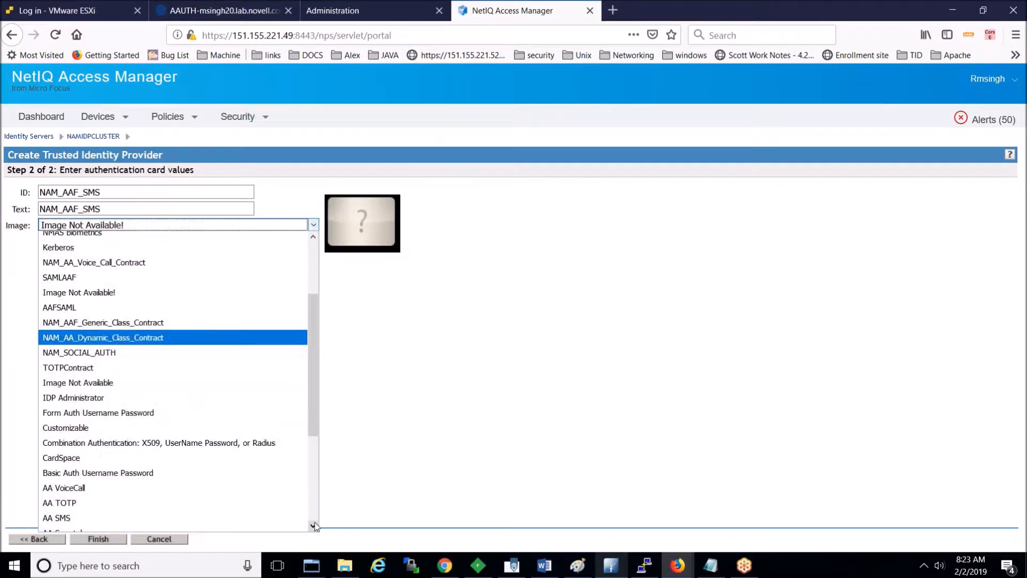
pyautogui.click(314, 526)
pyautogui.scroll(-4, 315, 526)
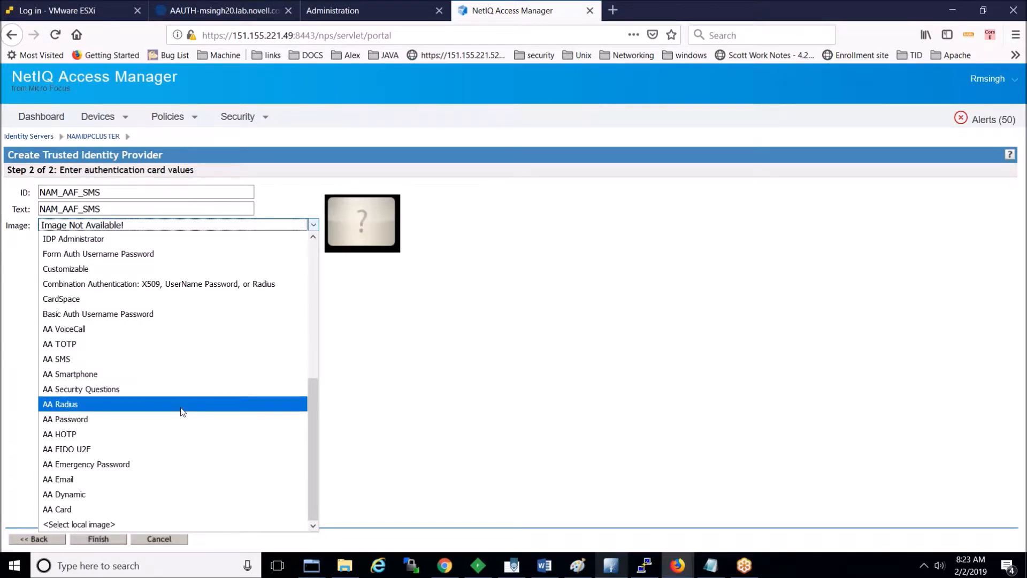
pyautogui.click(181, 359)
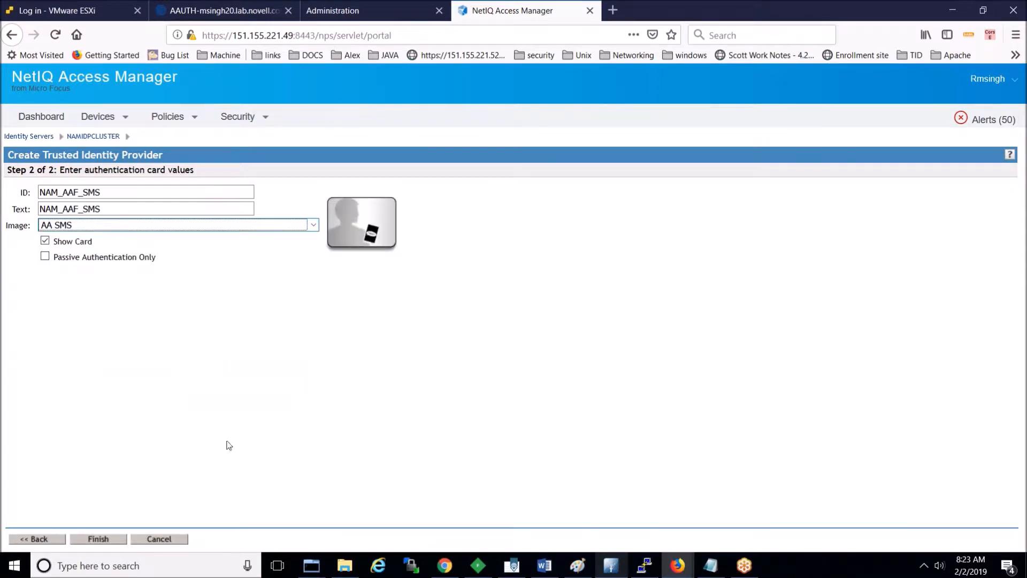
pyautogui.click(94, 540)
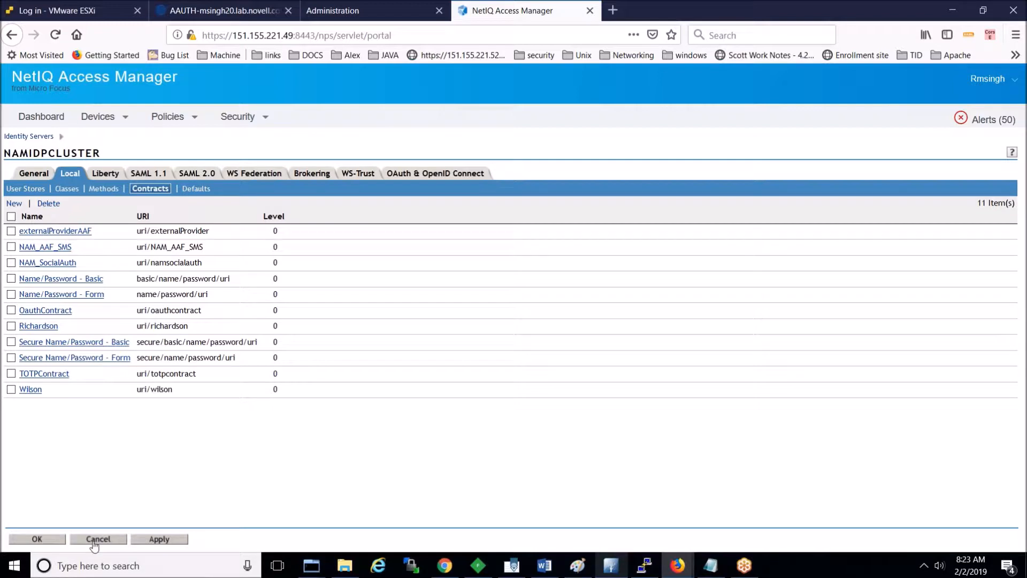
pyautogui.click(51, 540)
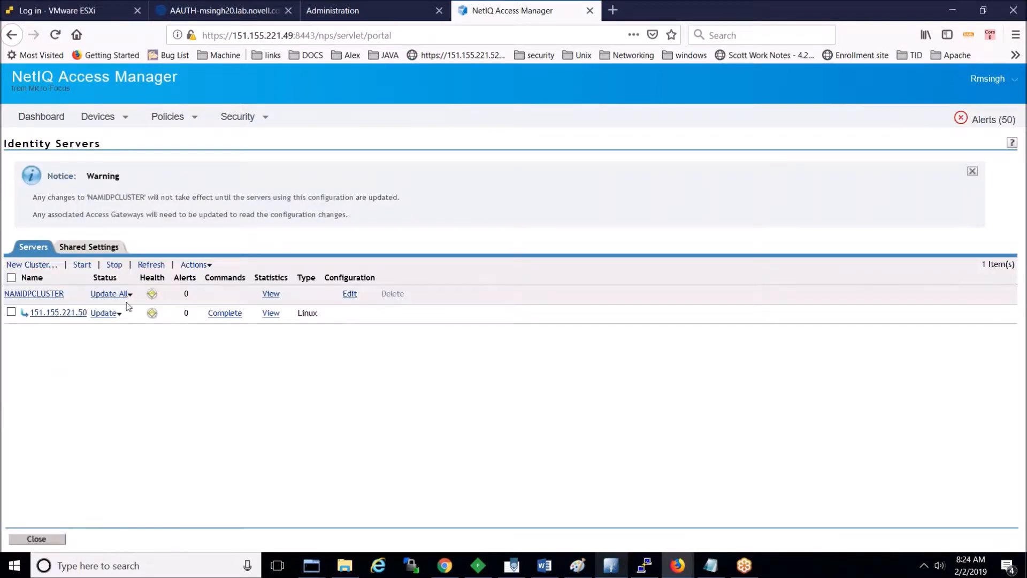
# Step: Update all configuration on NAMIDPCLUSTER and refresh until its status reads Current
pyautogui.click(124, 294)
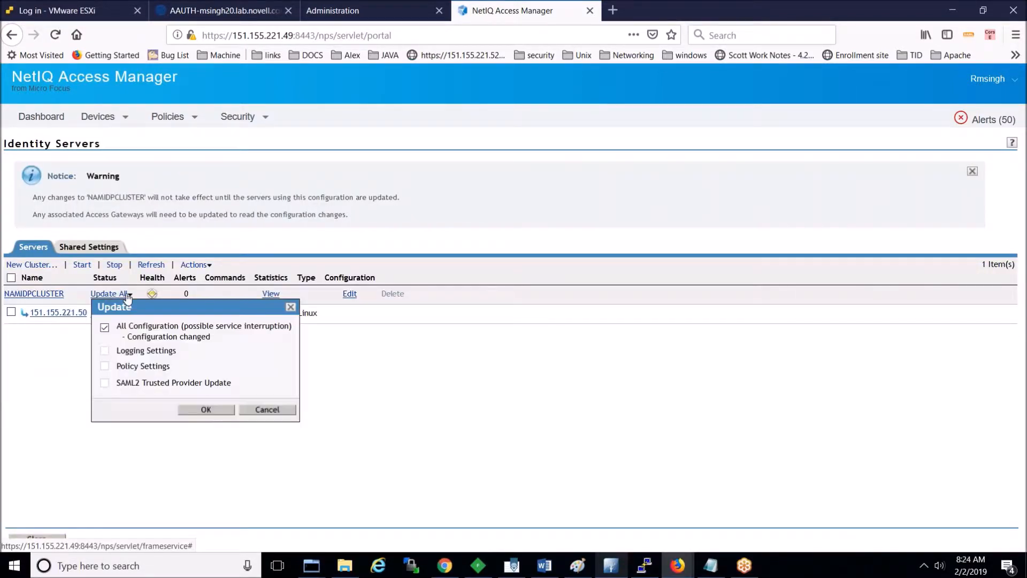
pyautogui.click(205, 410)
pyautogui.click(152, 265)
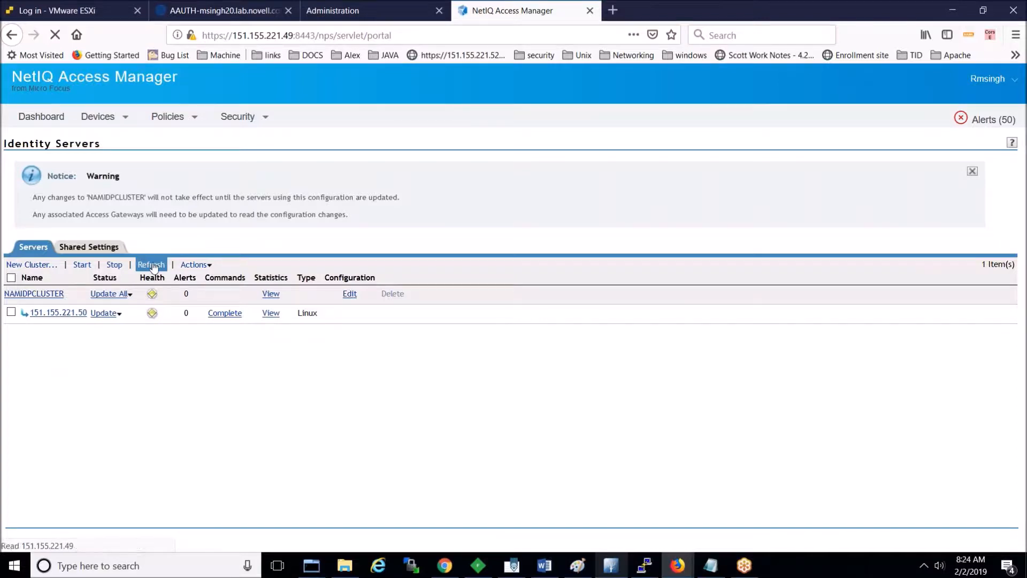
pyautogui.click(152, 181)
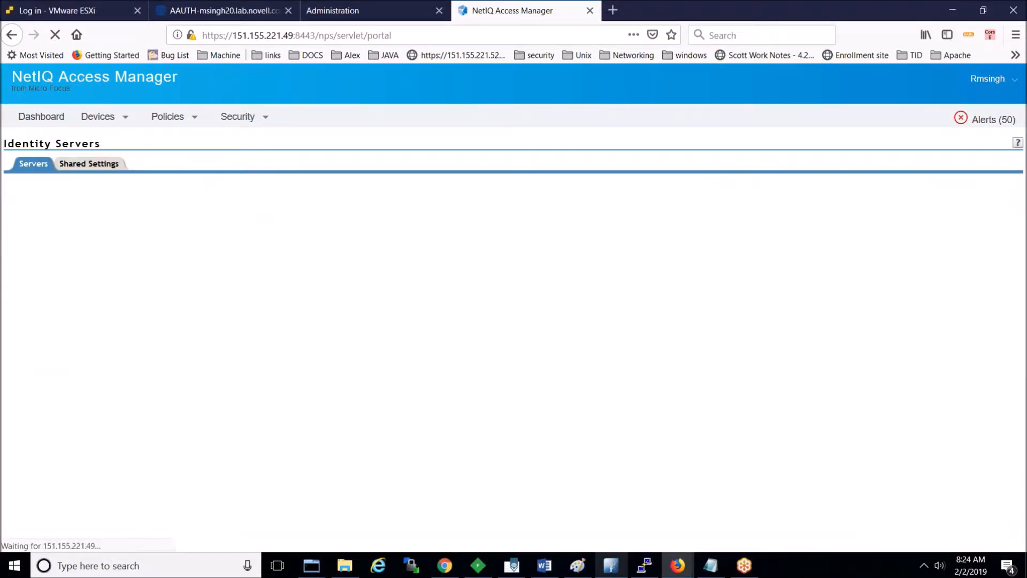
pyautogui.click(151, 181)
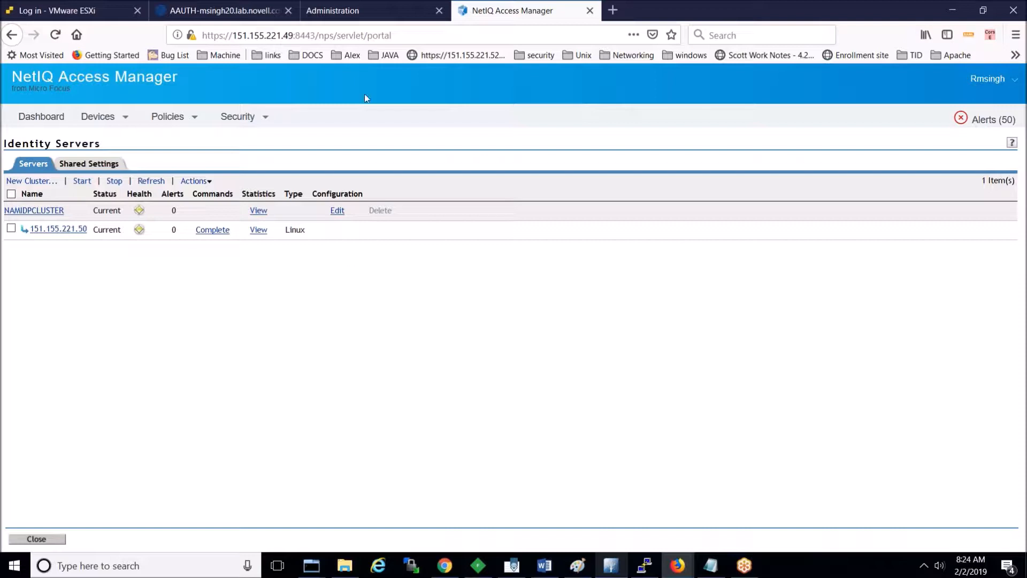
pyautogui.click(340, 11)
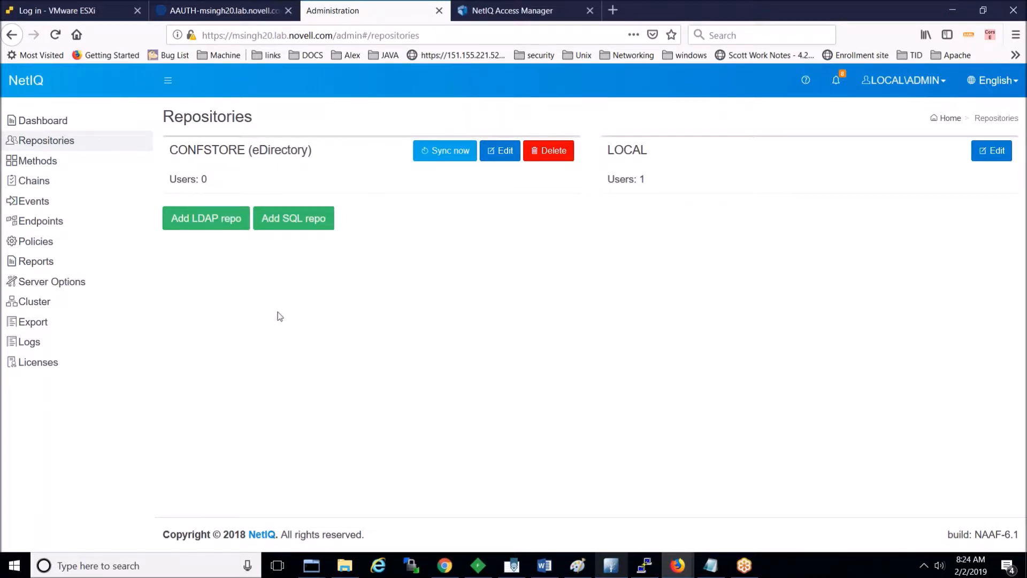
# Step: Edit the SMS sender policy and select Twilio as its sender service, leaving account fields blank
pyautogui.click(54, 248)
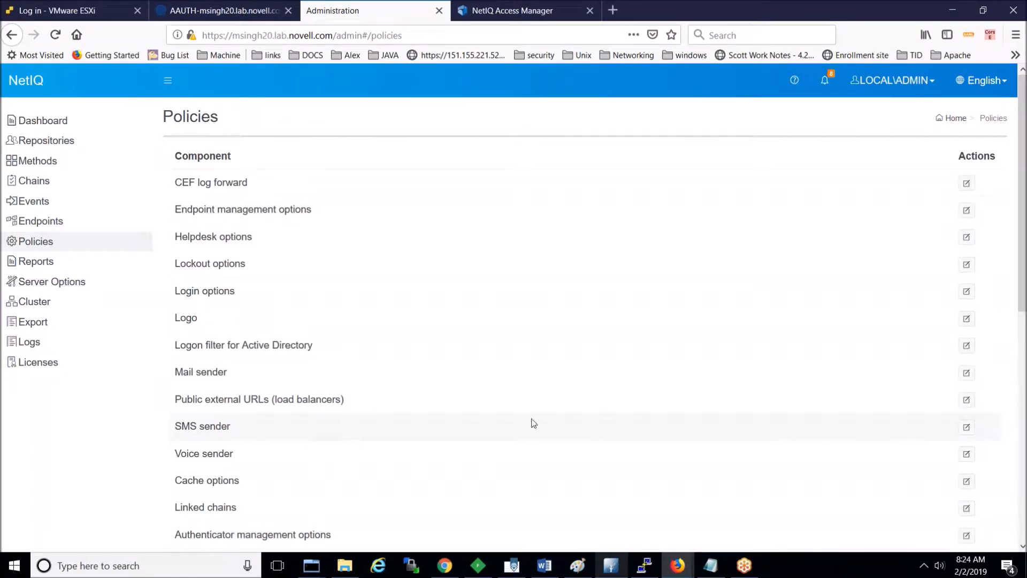
pyautogui.click(967, 428)
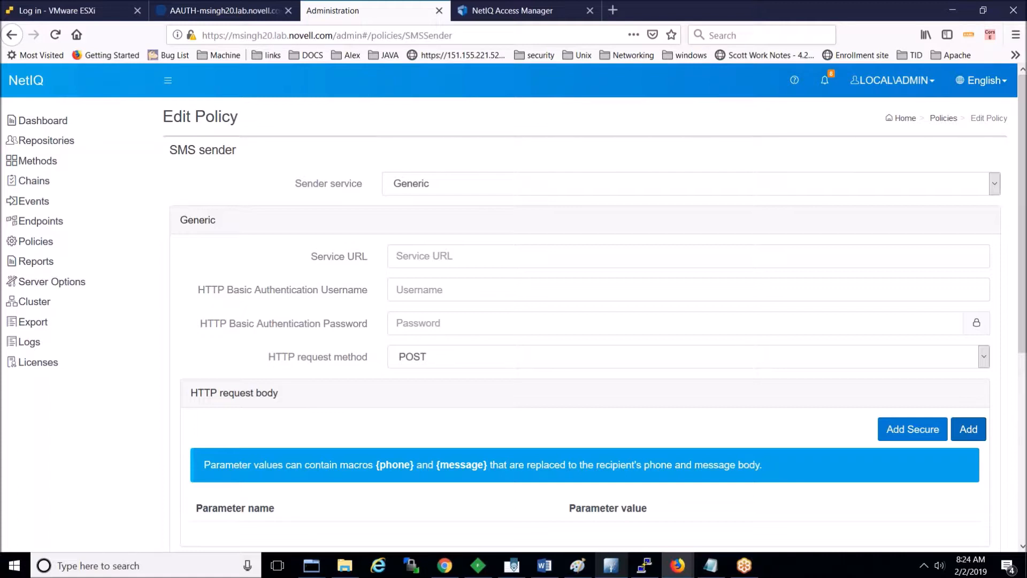
pyautogui.click(994, 185)
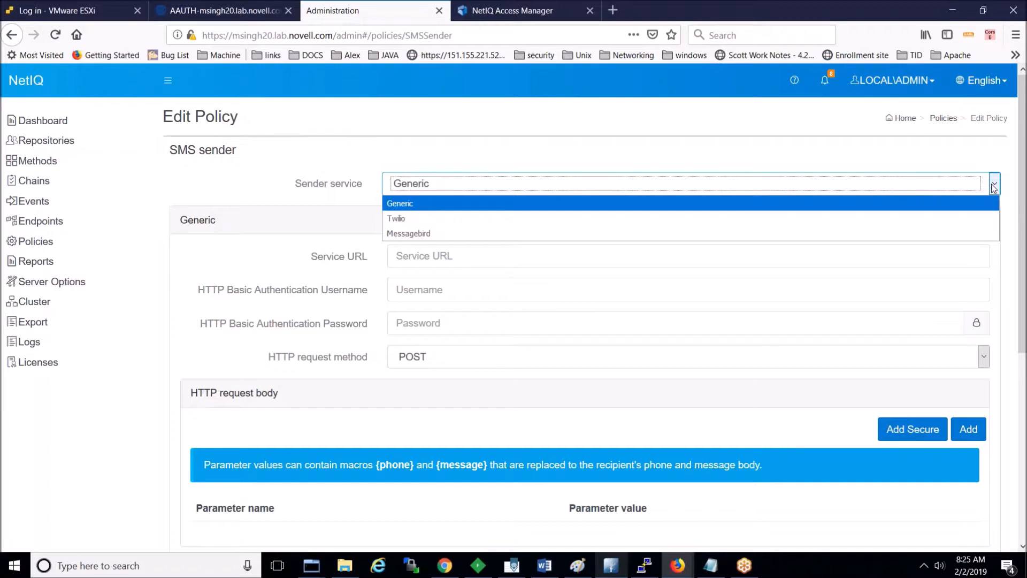
pyautogui.click(962, 219)
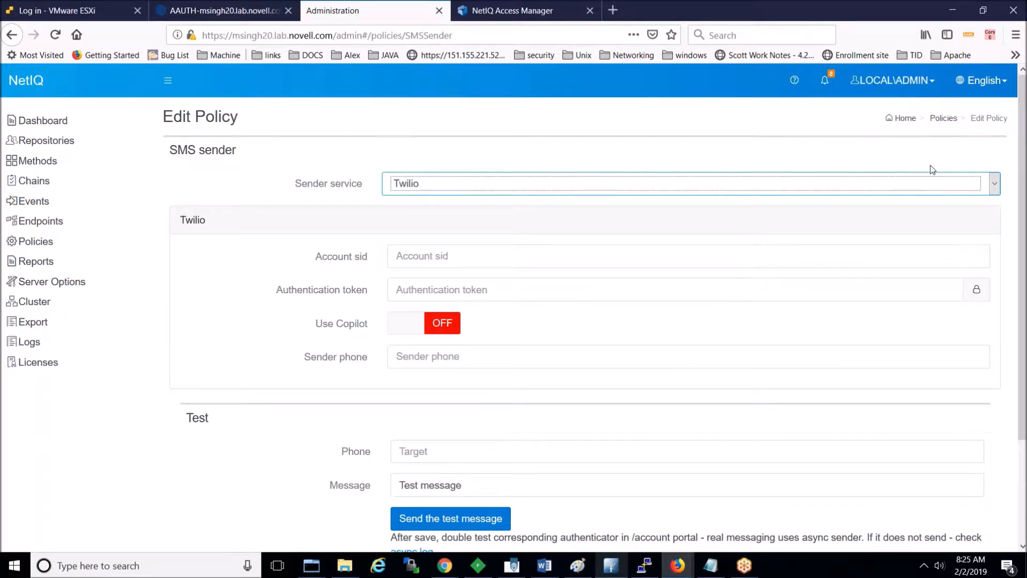
pyautogui.click(897, 18)
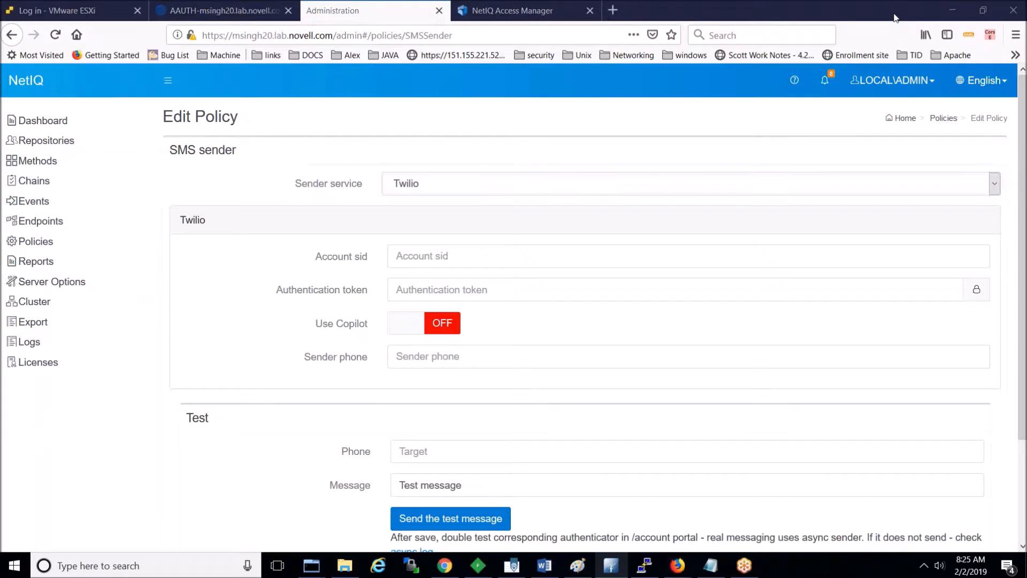
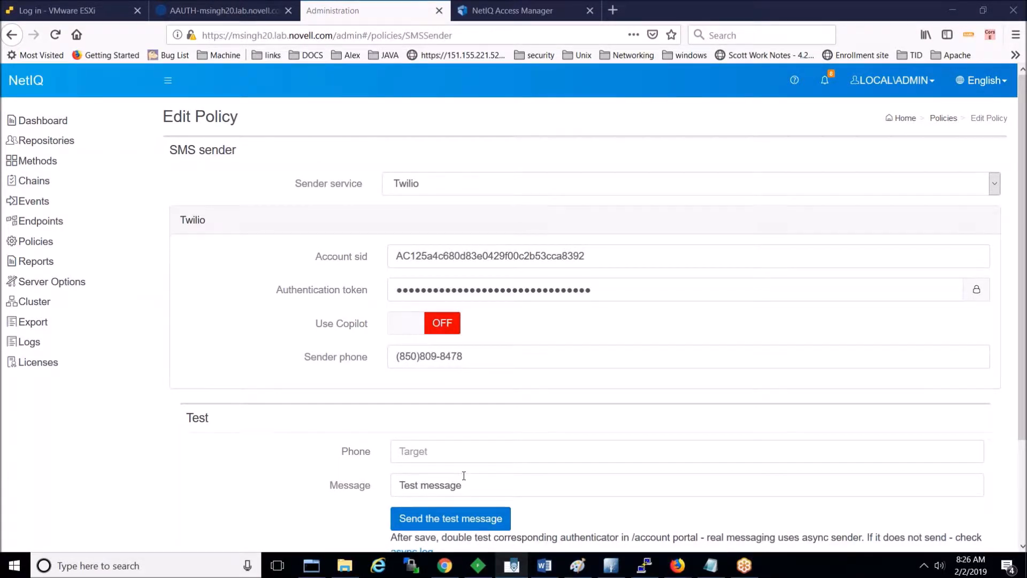
# Step: Send a test SMS reading 'How are you' to the test recipient's phone number via Twilio
pyautogui.click(448, 455)
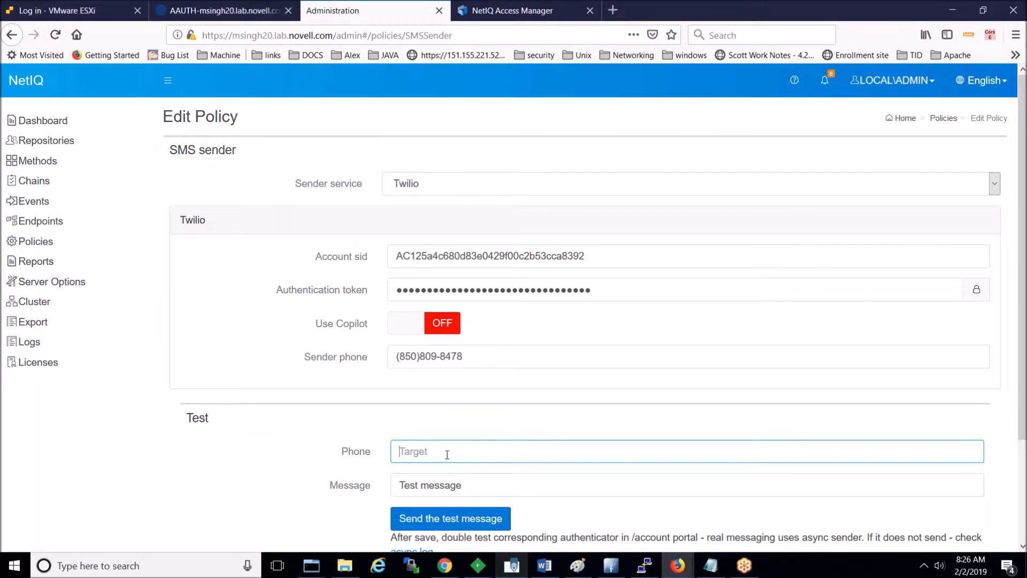
pyautogui.click(441, 488)
pyautogui.tripleClick(466, 485)
pyautogui.write('Ho')
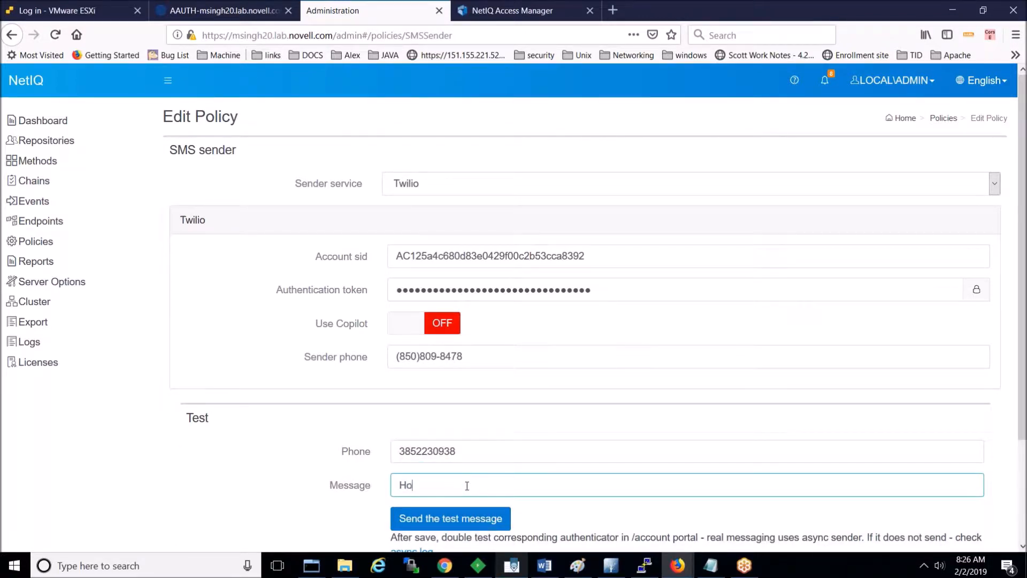
pyautogui.write('w are you')
pyautogui.click(451, 519)
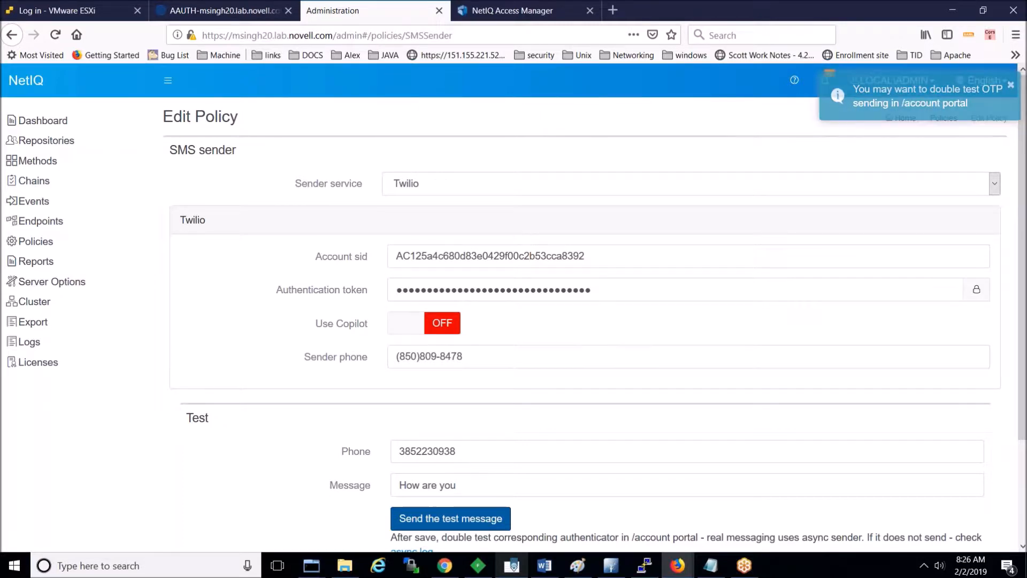
# Step: Save the SMS sender policy and dismiss the browser's save-login prompt
pyautogui.scroll(-1, 1022, 545)
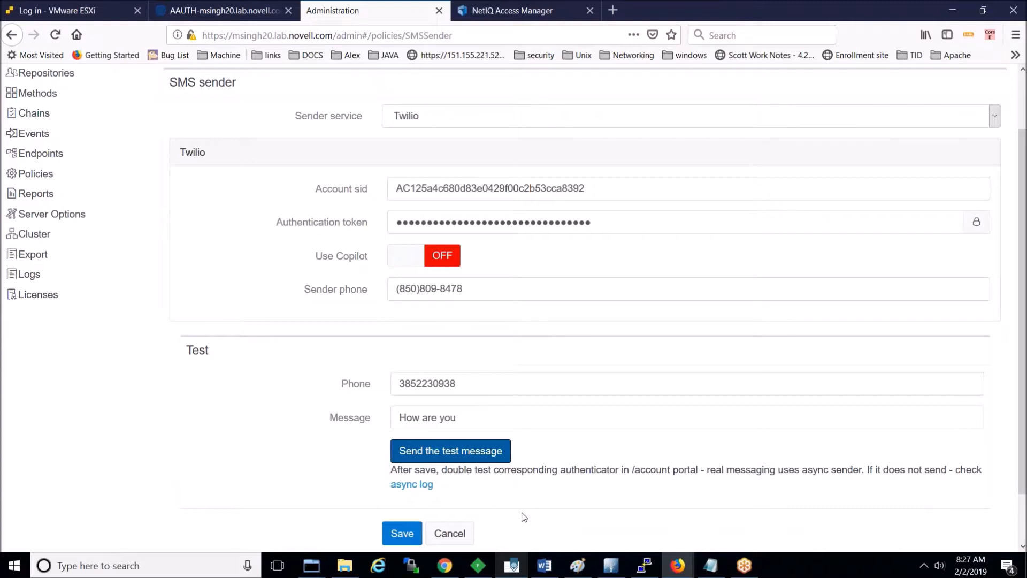
pyautogui.click(402, 533)
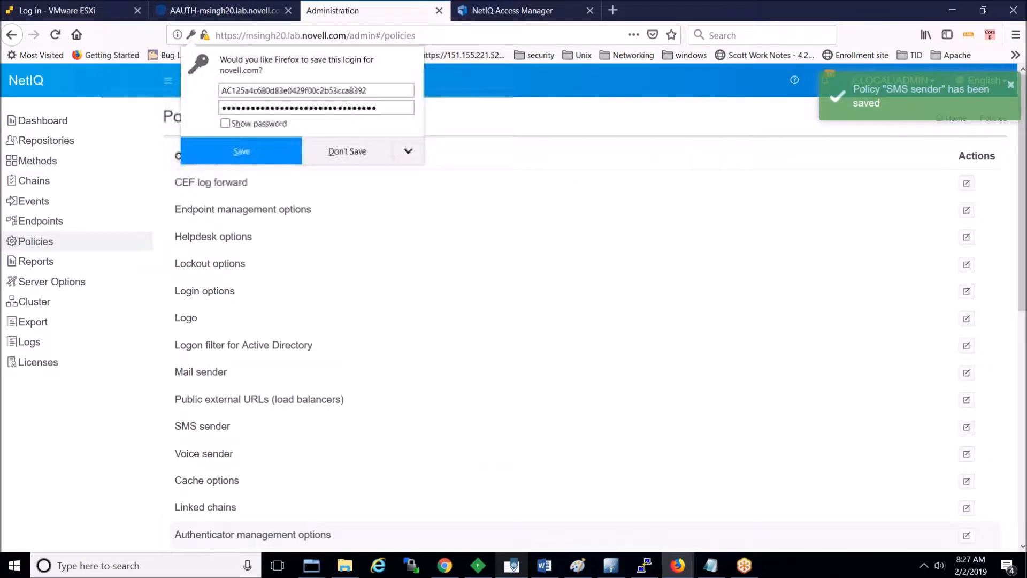
pyautogui.click(43, 497)
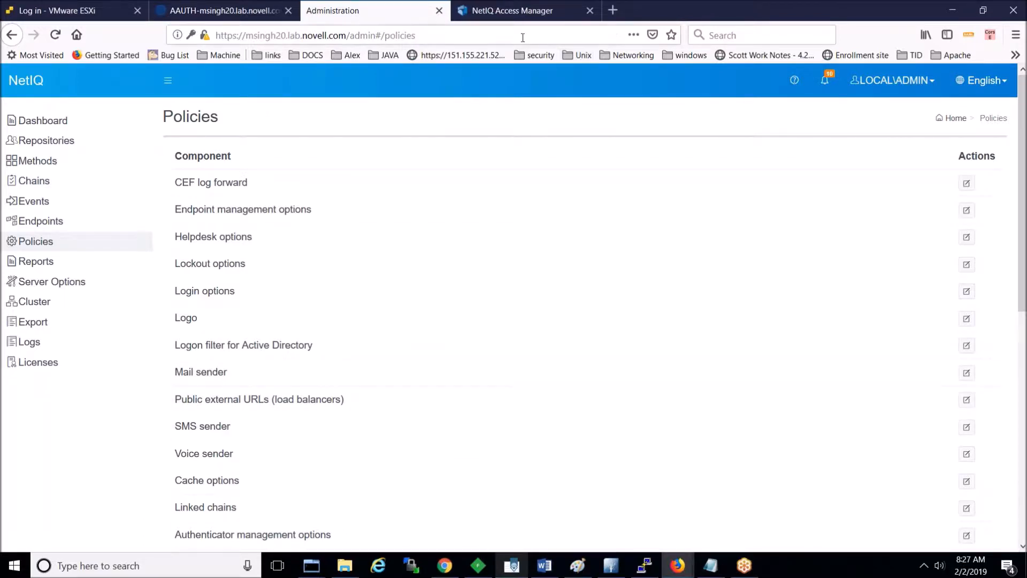
# Step: Open the NAM_AAF_SMS method under NAMIDPCLUSTER's local authentication methods
pyautogui.click(522, 19)
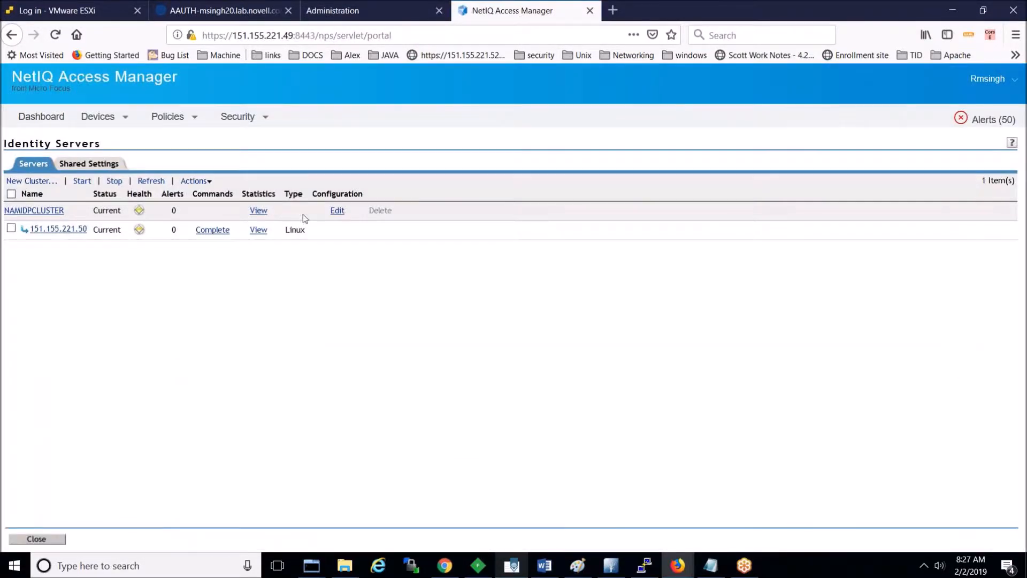
pyautogui.click(336, 212)
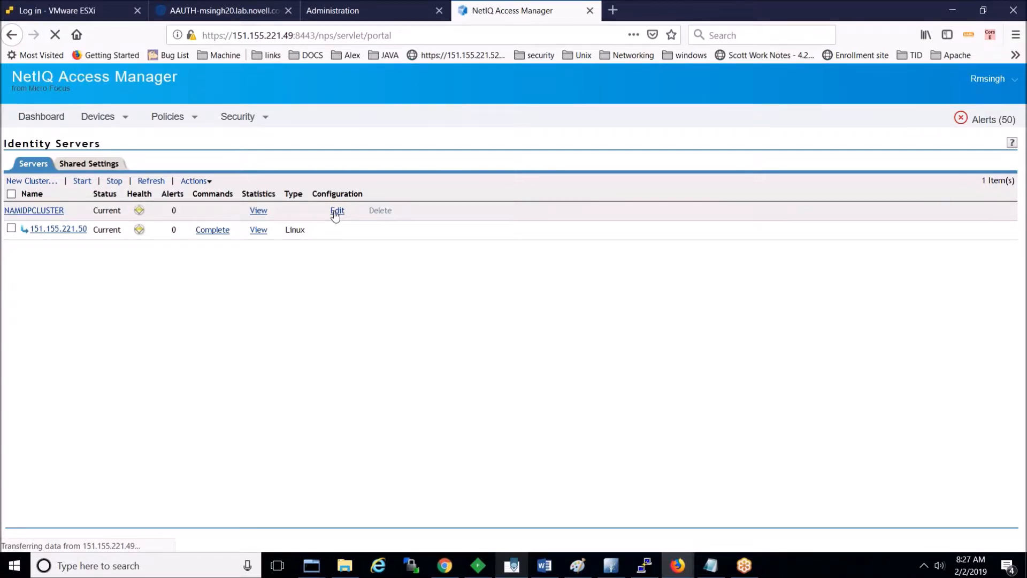
pyautogui.click(74, 175)
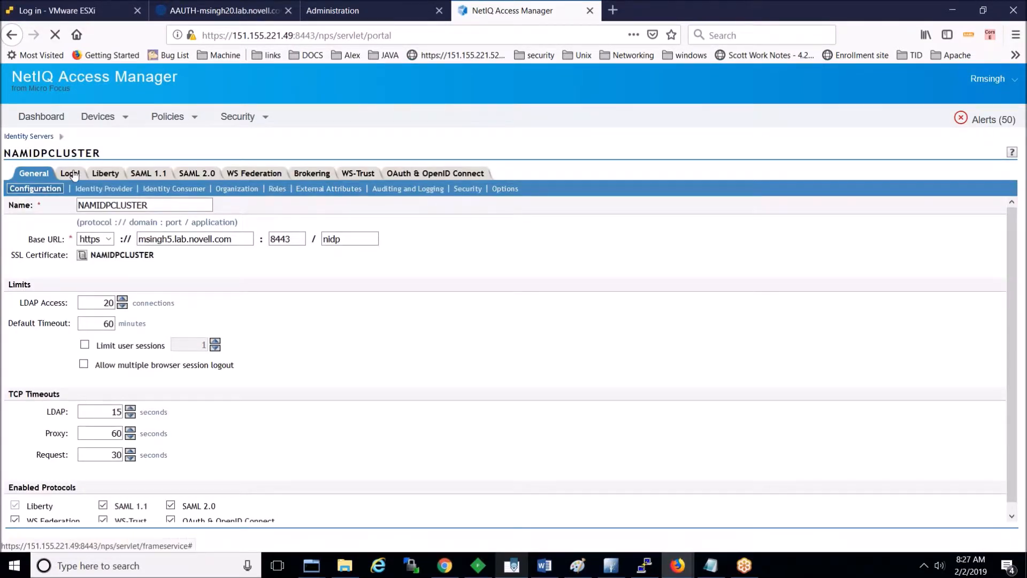
pyautogui.click(115, 190)
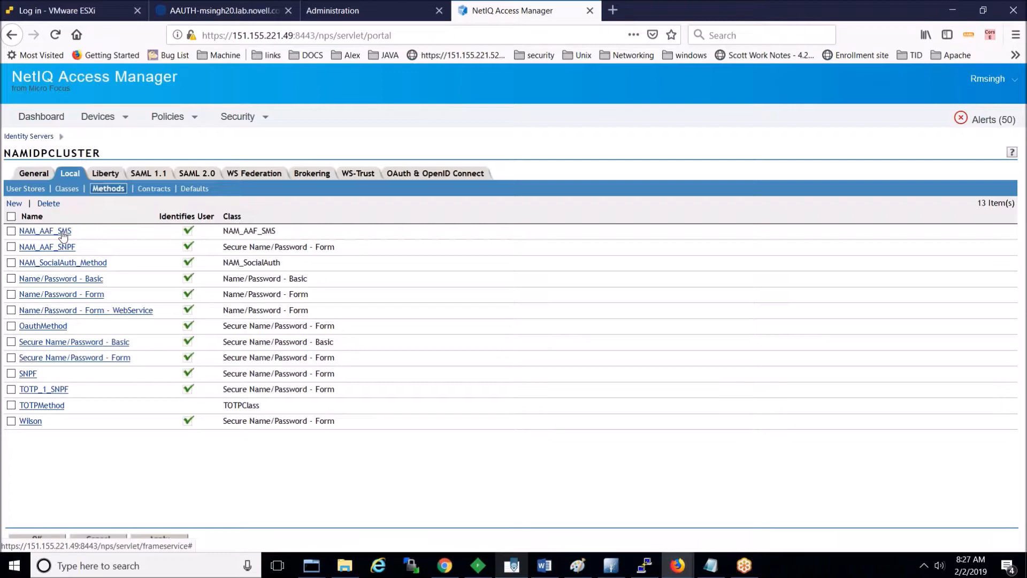
pyautogui.click(63, 232)
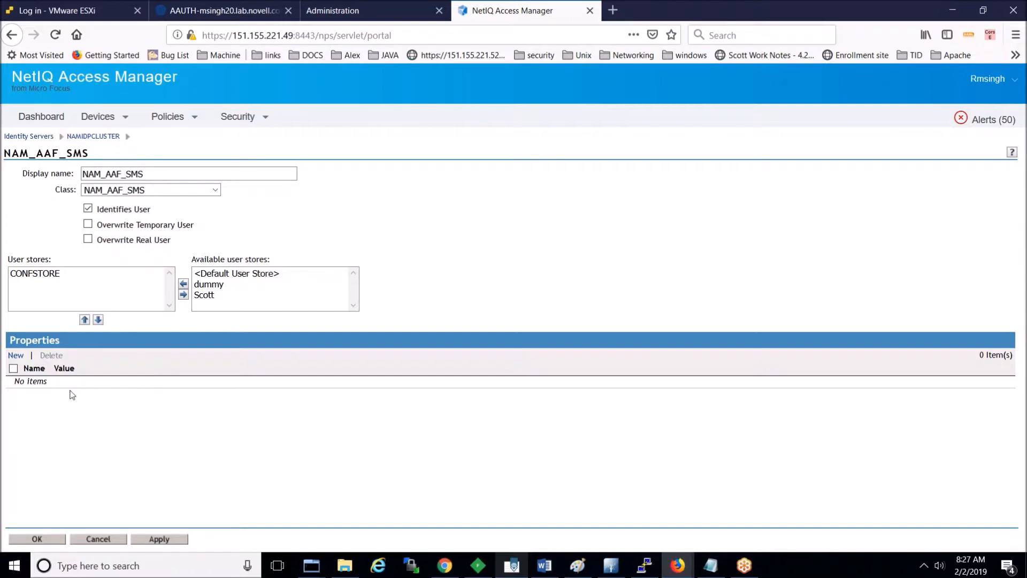
# Step: Add a custom Other property named DEBUG with value true to NAM_AAF_SMS
pyautogui.click(16, 355)
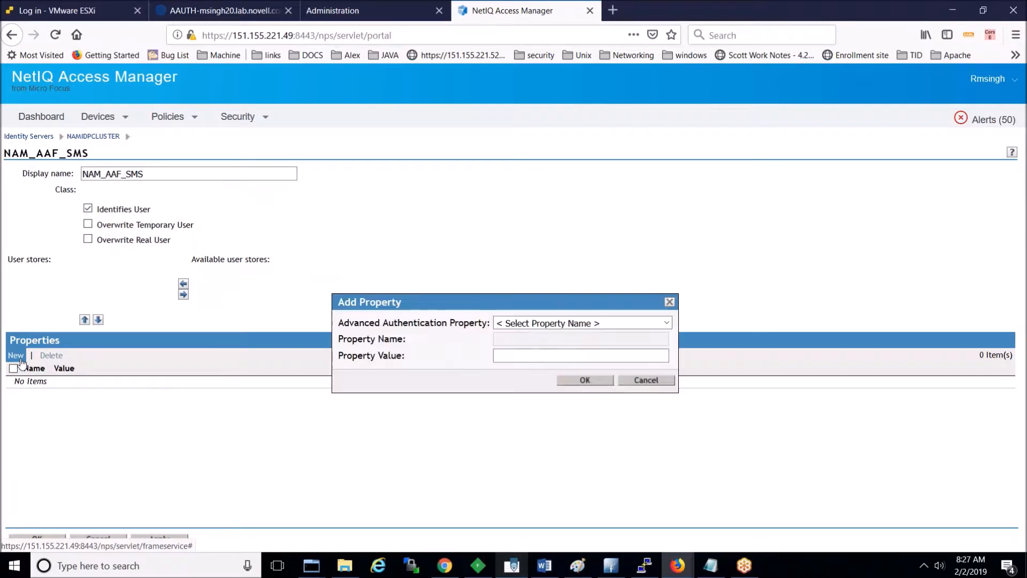
pyautogui.click(557, 323)
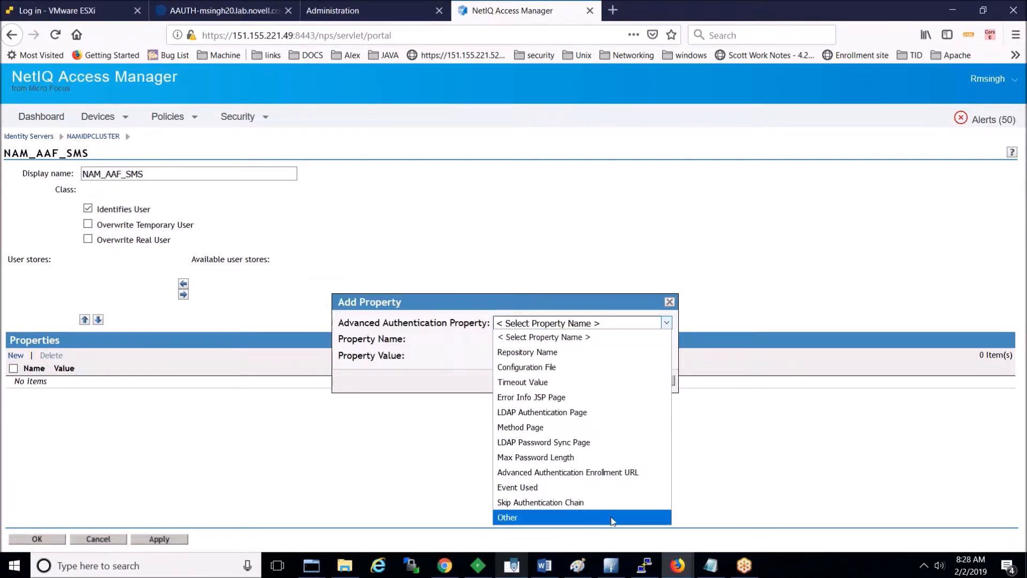
pyautogui.click(612, 517)
pyautogui.click(538, 337)
pyautogui.write('DEBUG')
pyautogui.press('Tab')
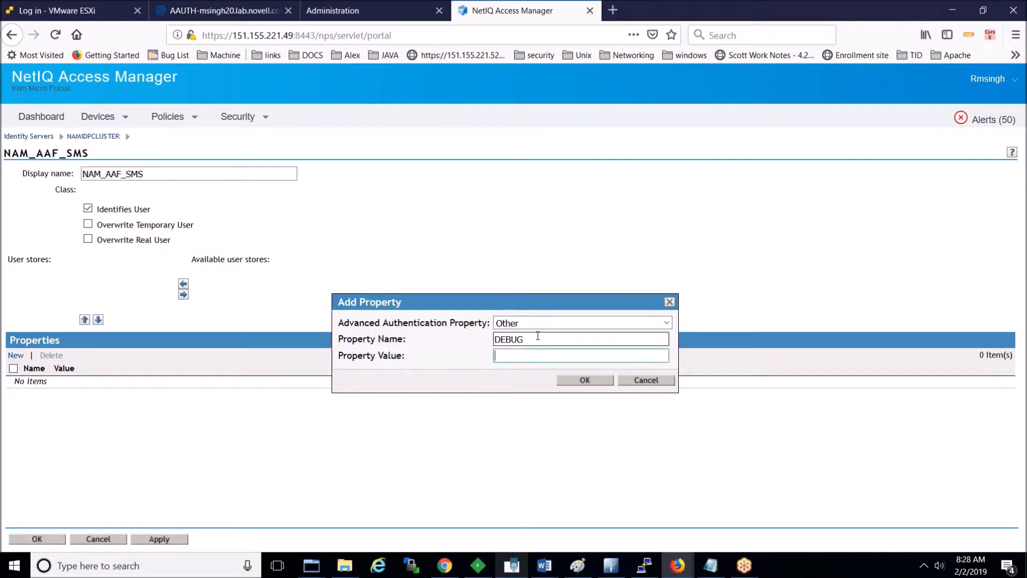
pyautogui.write('true')
pyautogui.click(597, 384)
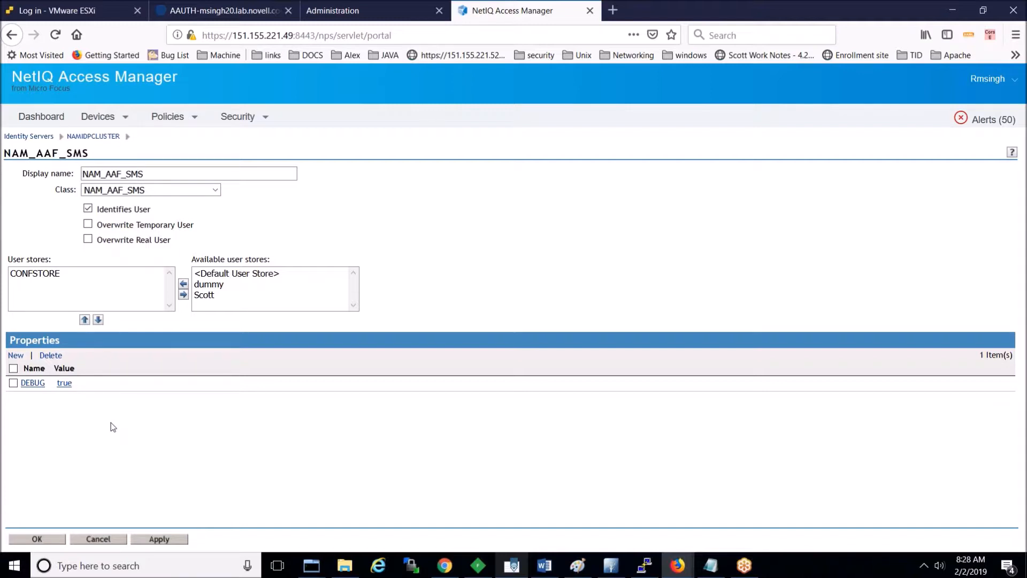
# Step: Save the method and cluster, then update all configuration on NAMIDPCLUSTER and refresh its status
pyautogui.click(45, 538)
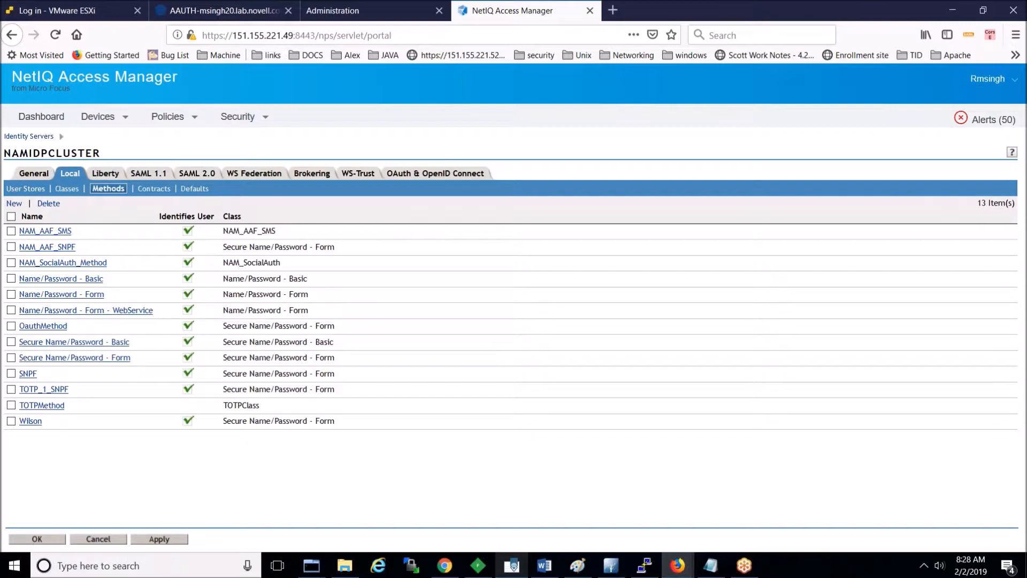
pyautogui.click(46, 539)
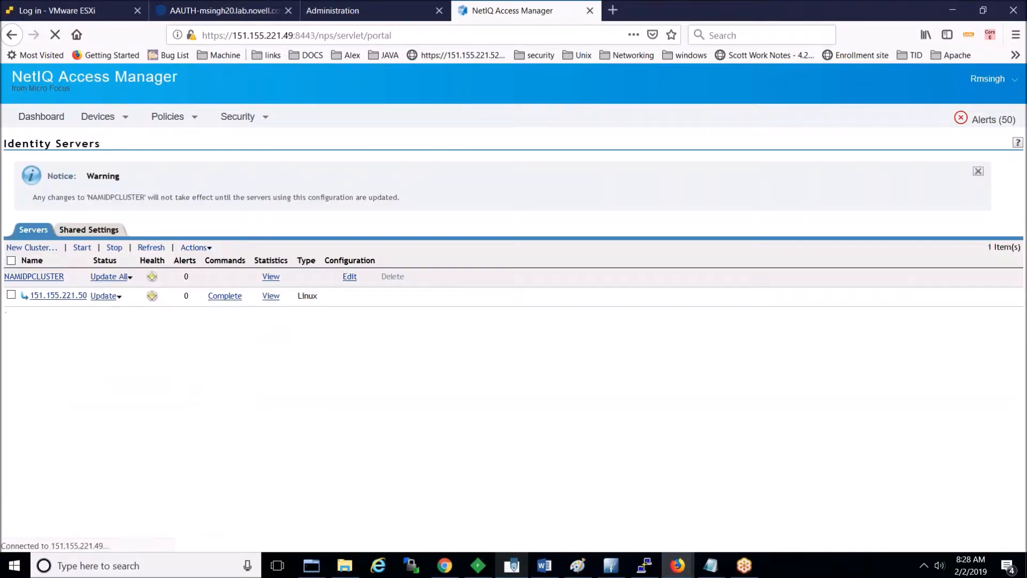
pyautogui.click(127, 277)
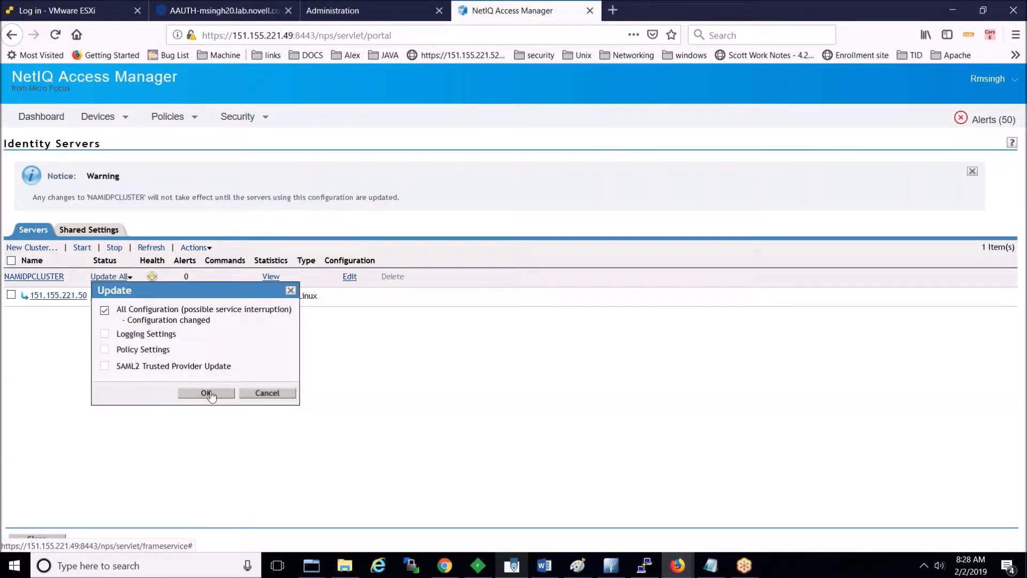
pyautogui.click(206, 393)
pyautogui.click(150, 247)
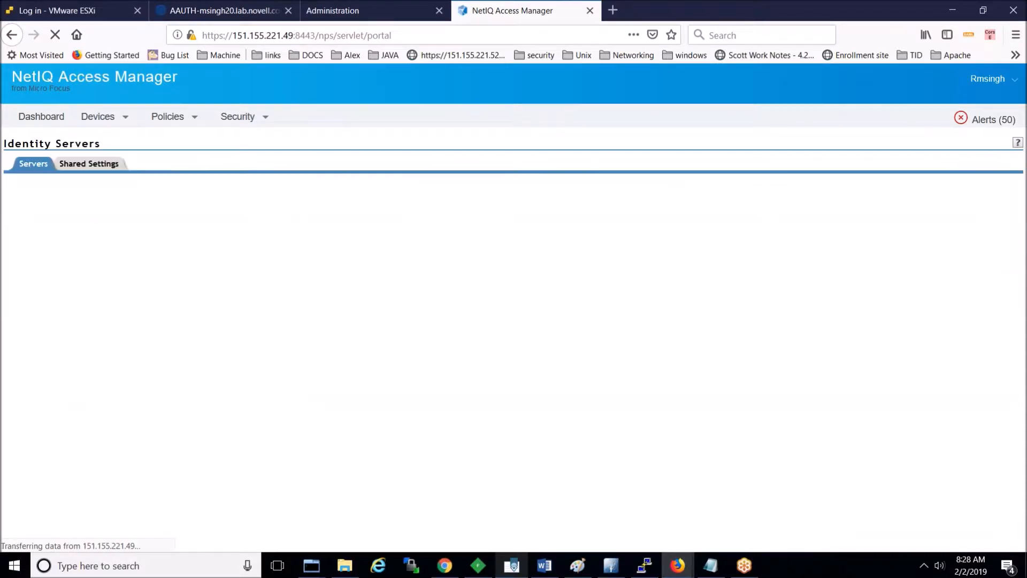
pyautogui.click(150, 178)
pyautogui.click(151, 180)
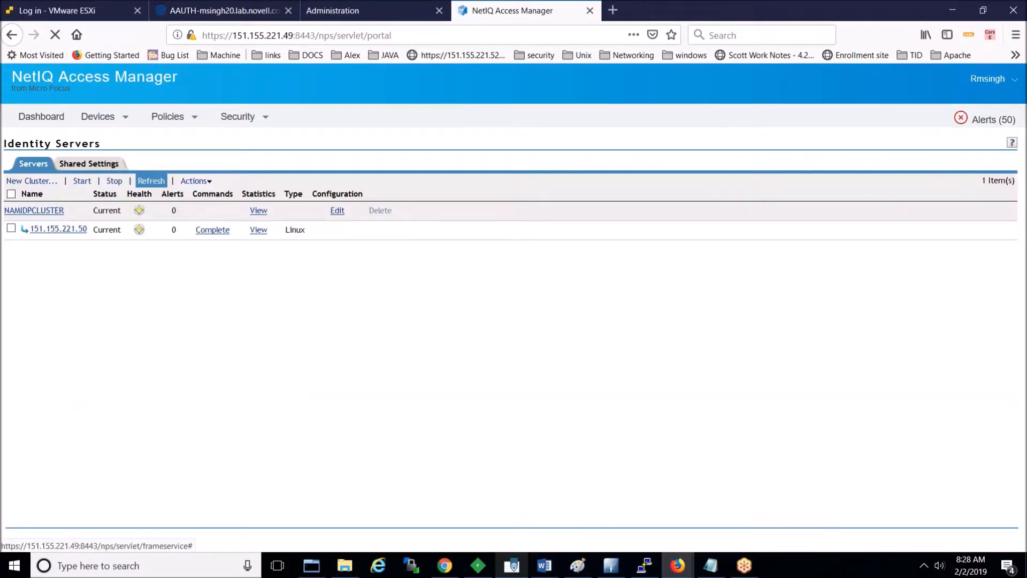
pyautogui.click(645, 565)
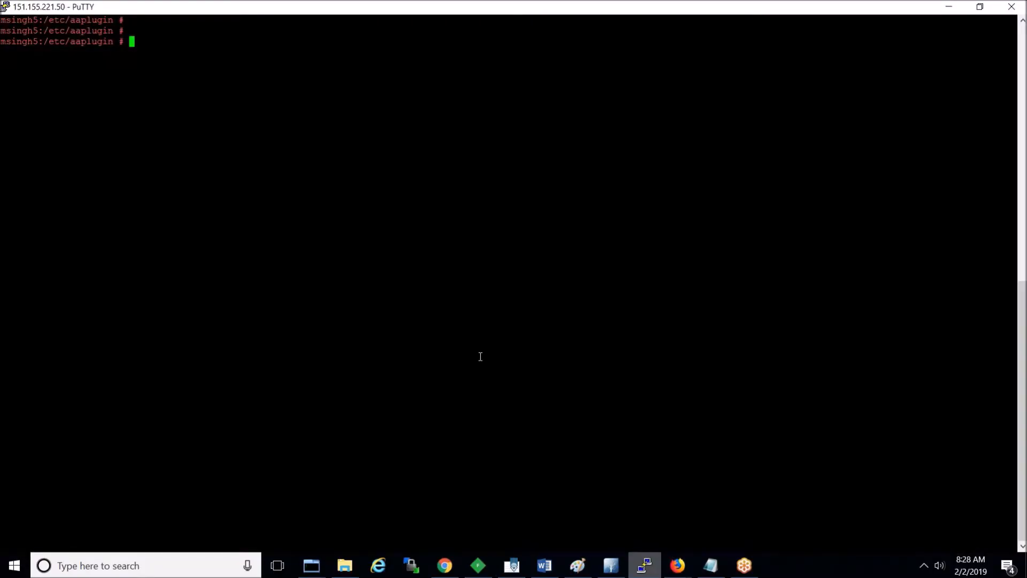
# Step: Rerun 'tailf /opt/novell/nam/idp/logs/catalina.out > nam_aaf_integration' from the command history
pyautogui.press('Return')
pyautogui.press('Return')
pyautogui.press('Up')
pyautogui.press('Up')
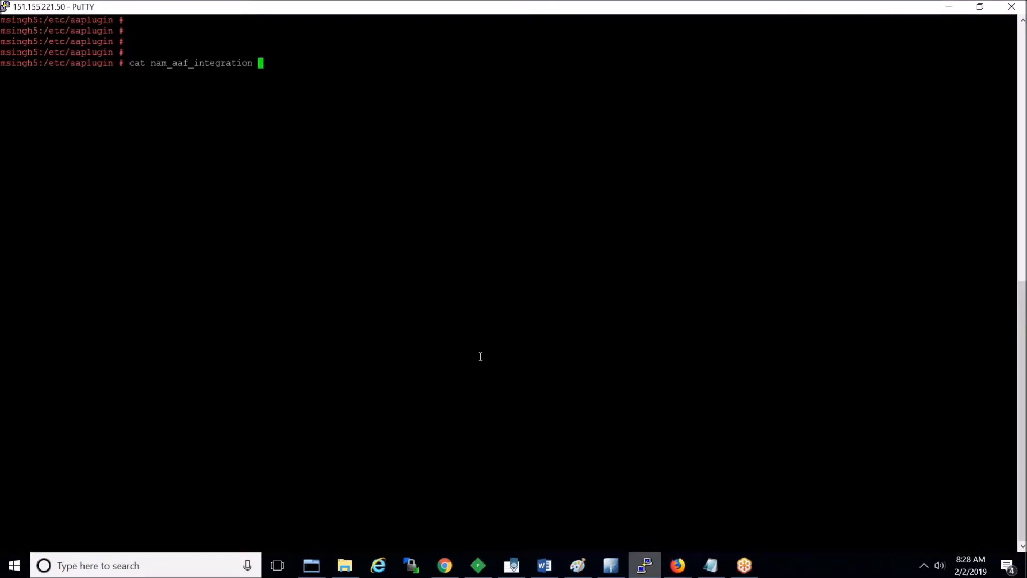
pyautogui.press('Up')
pyautogui.press('Up')
pyautogui.press('Up')
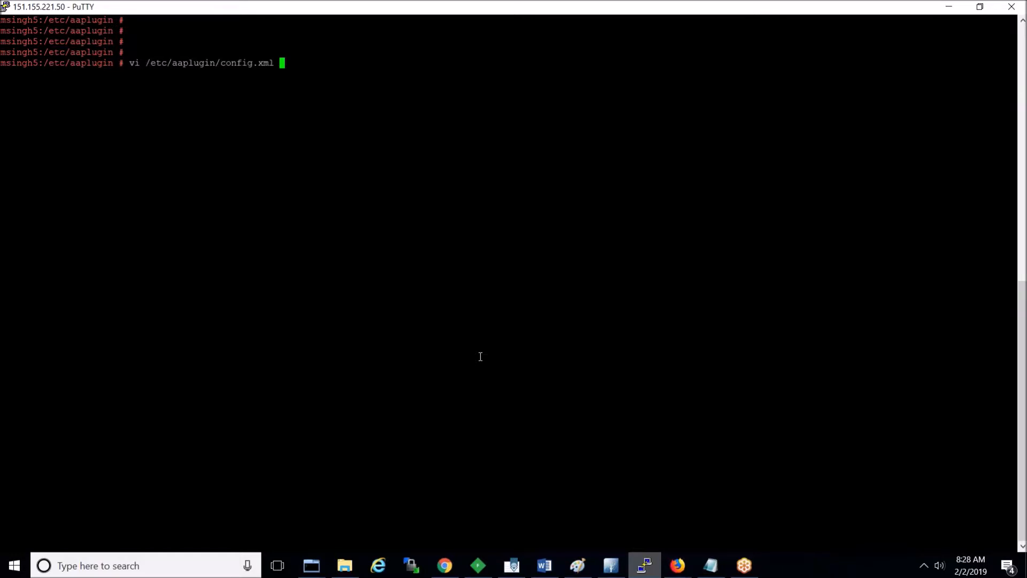
pyautogui.press('Up')
pyautogui.press('Up')
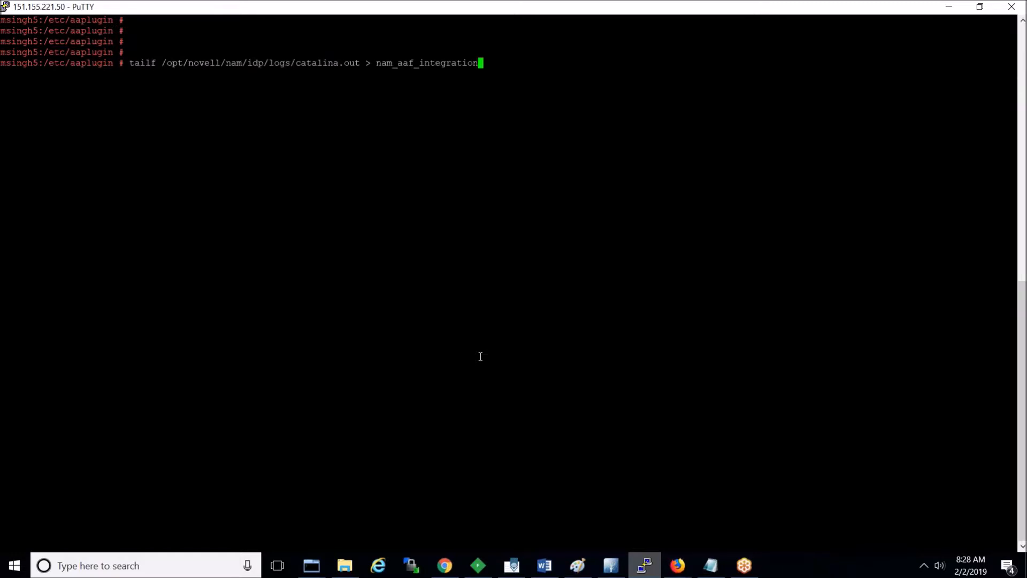
pyautogui.doubleClick(259, 64)
pyautogui.press('Return')
pyautogui.hotkey('alt', 'Tab')
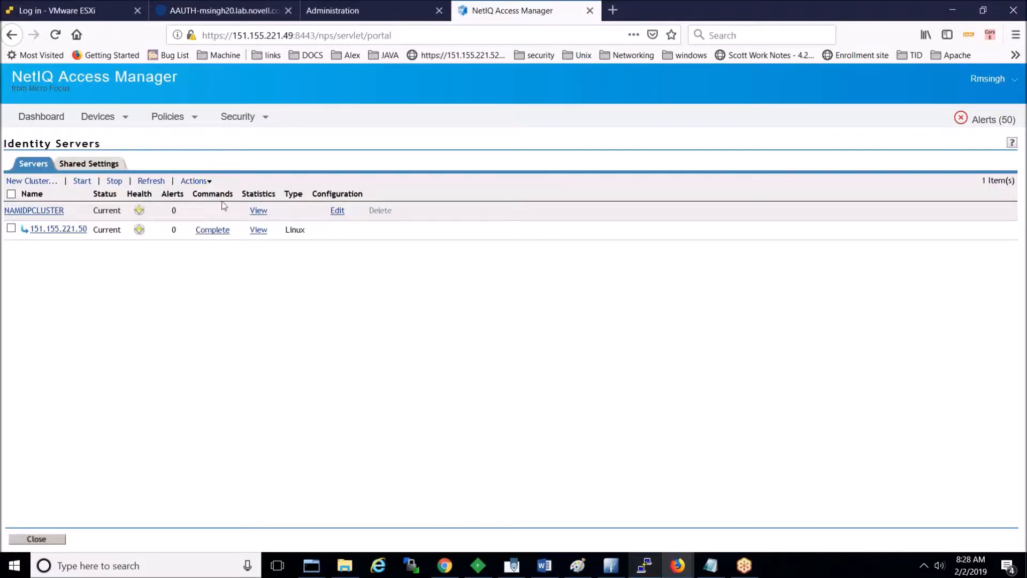
pyautogui.click(336, 209)
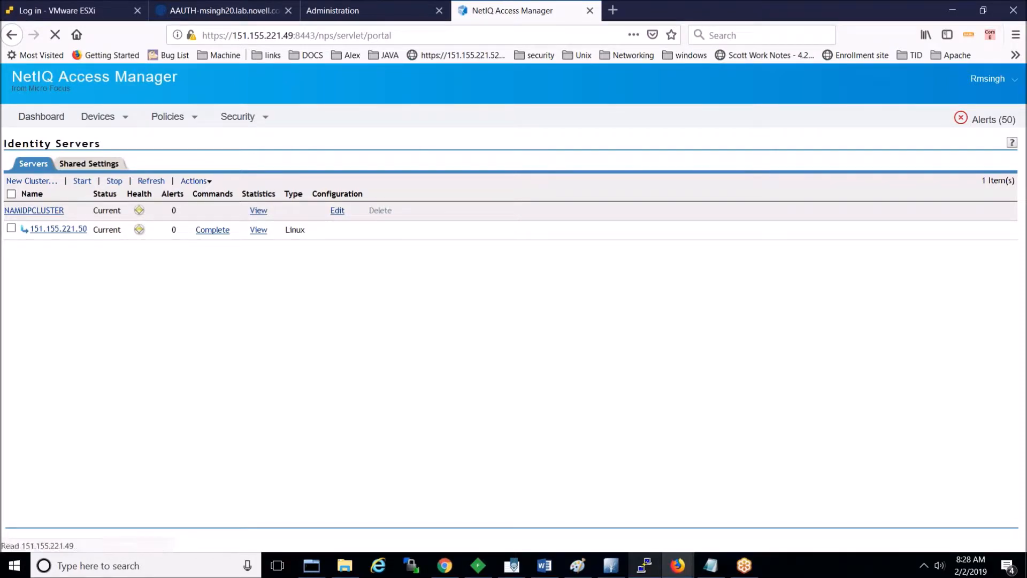
pyautogui.click(387, 193)
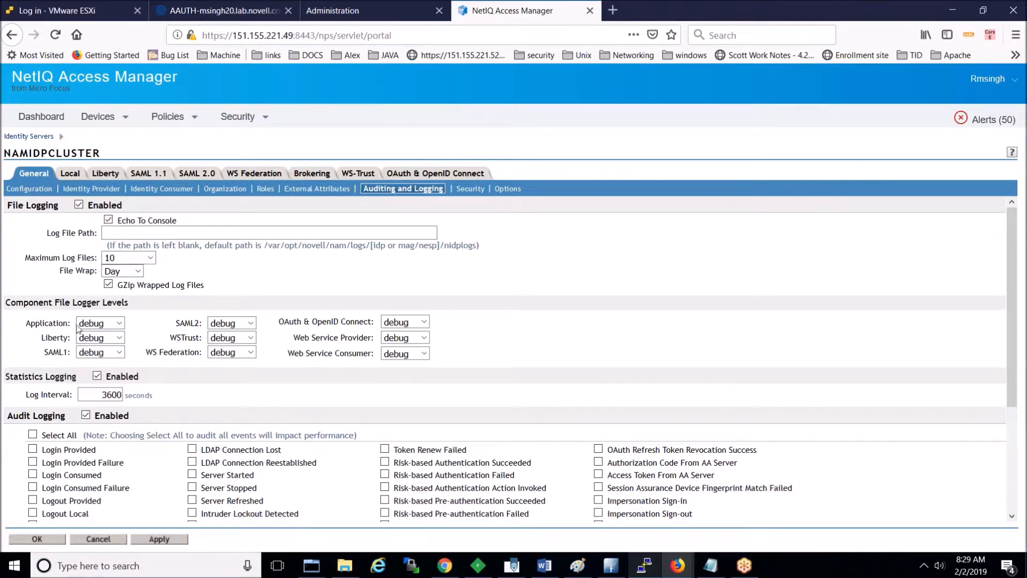
pyautogui.click(37, 538)
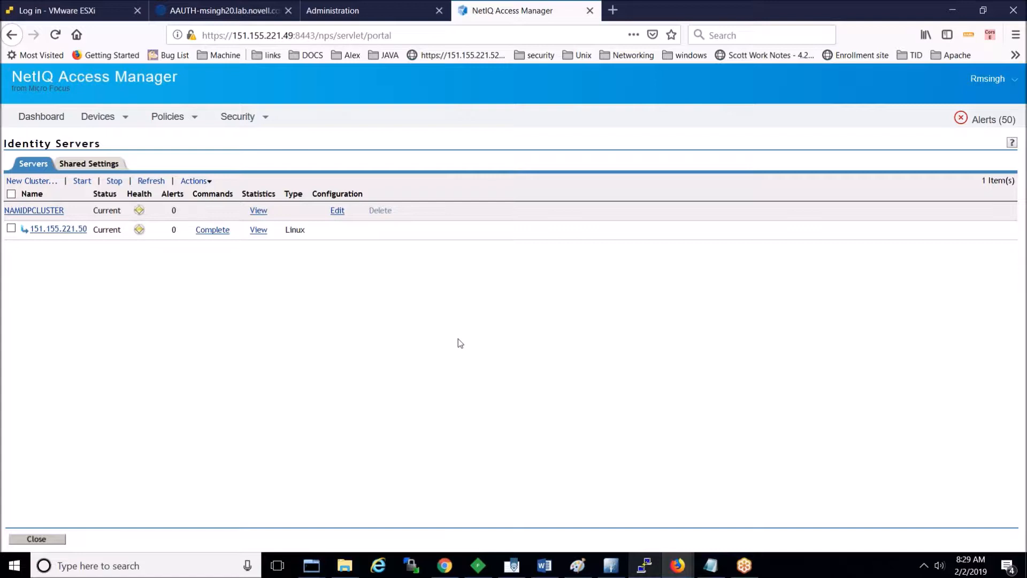
pyautogui.hotkey('ctrl', 'shift', 'p')
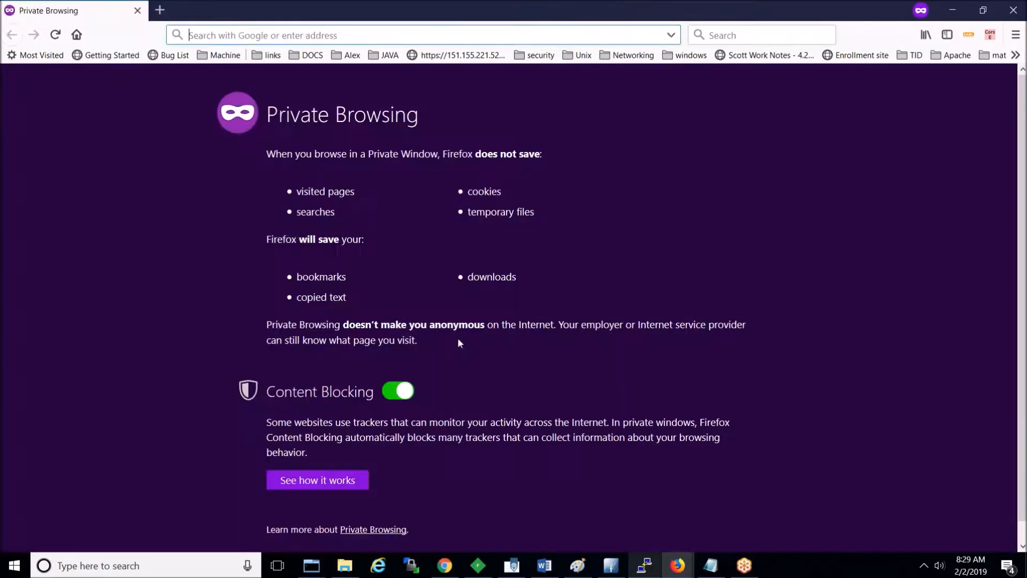
pyautogui.write('msingh')
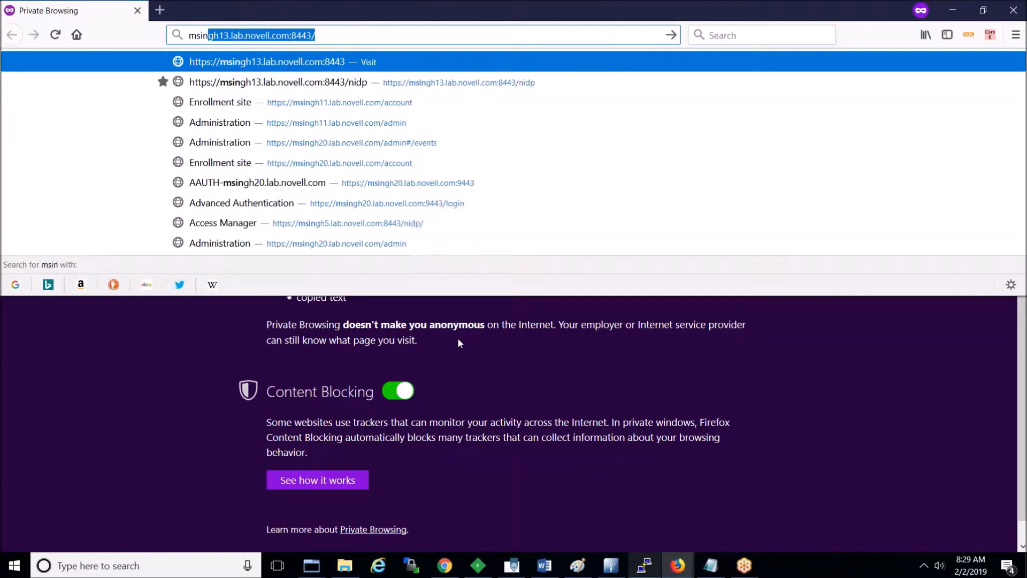
pyautogui.write('5')
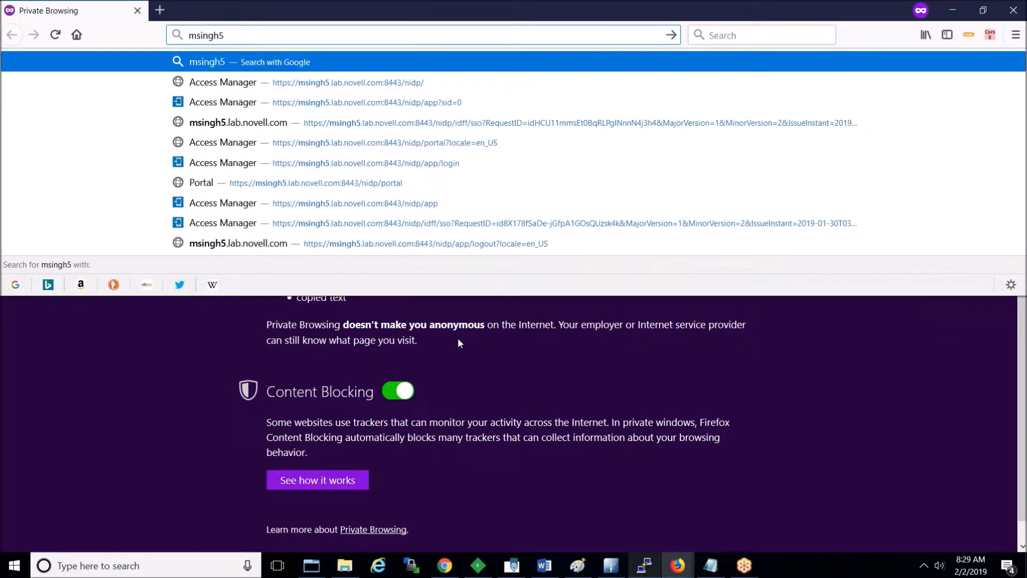
pyautogui.press('Down')
pyautogui.press('Return')
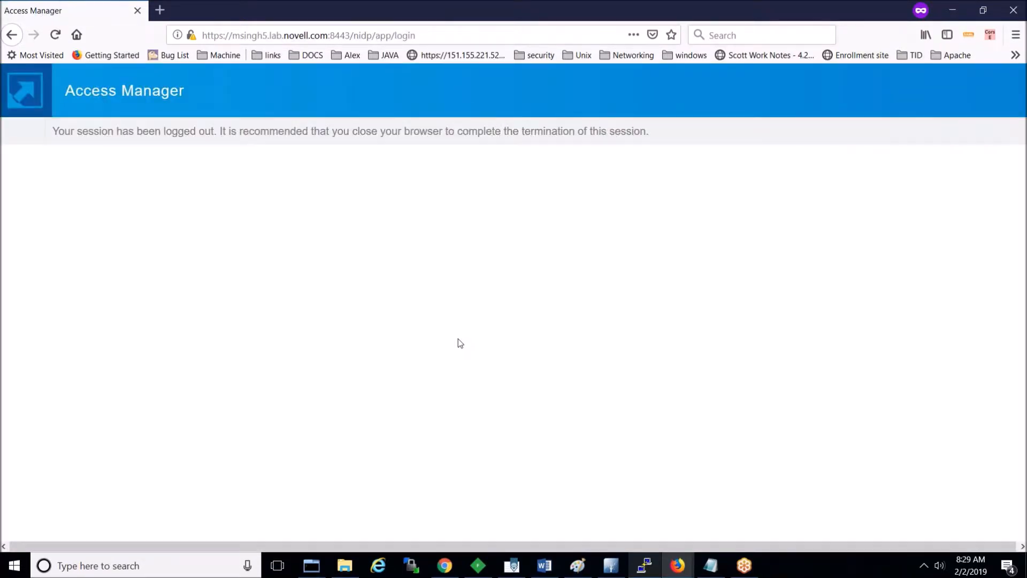
# Step: Close the logged-out and session-expired Access Manager user windows
pyautogui.doubleClick(754, 9)
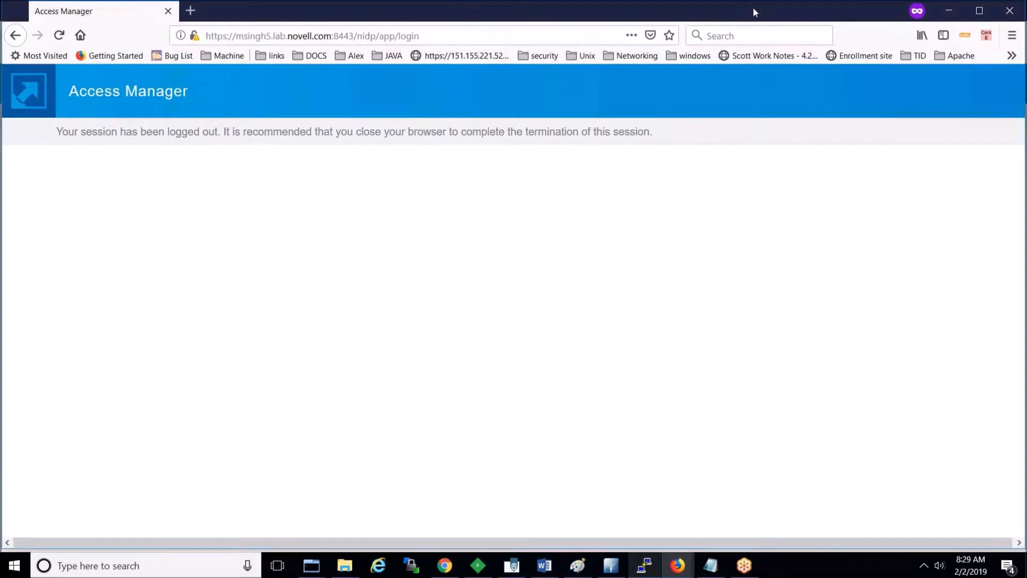
pyautogui.rightClick(489, 110)
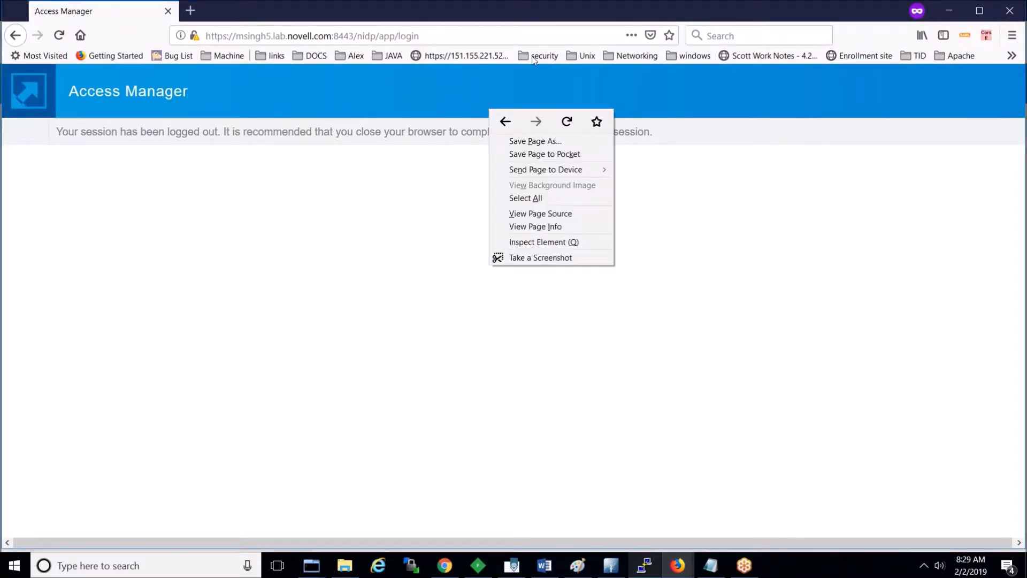
pyautogui.doubleClick(559, 12)
pyautogui.rightClick(497, 161)
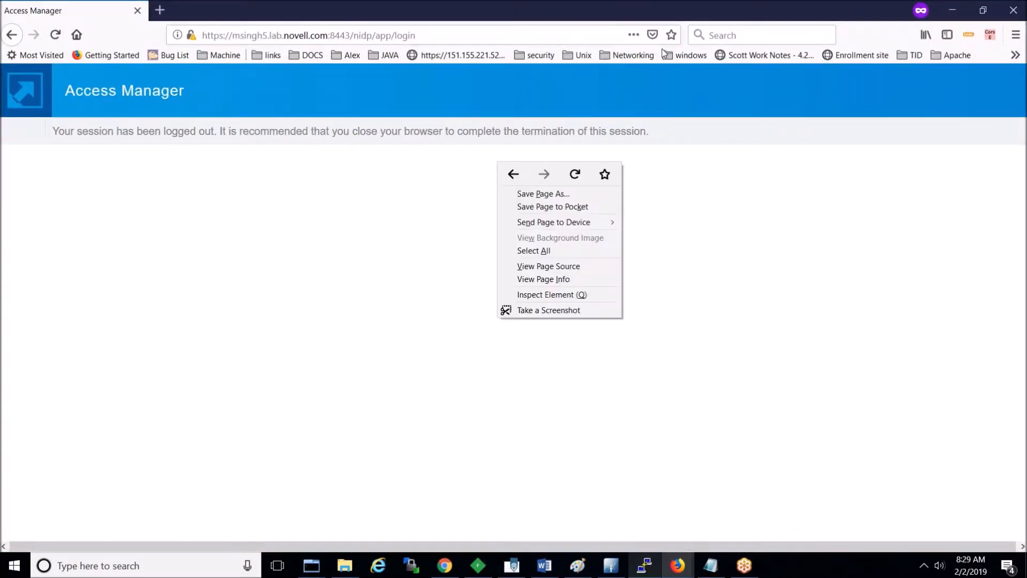
pyautogui.click(1016, 18)
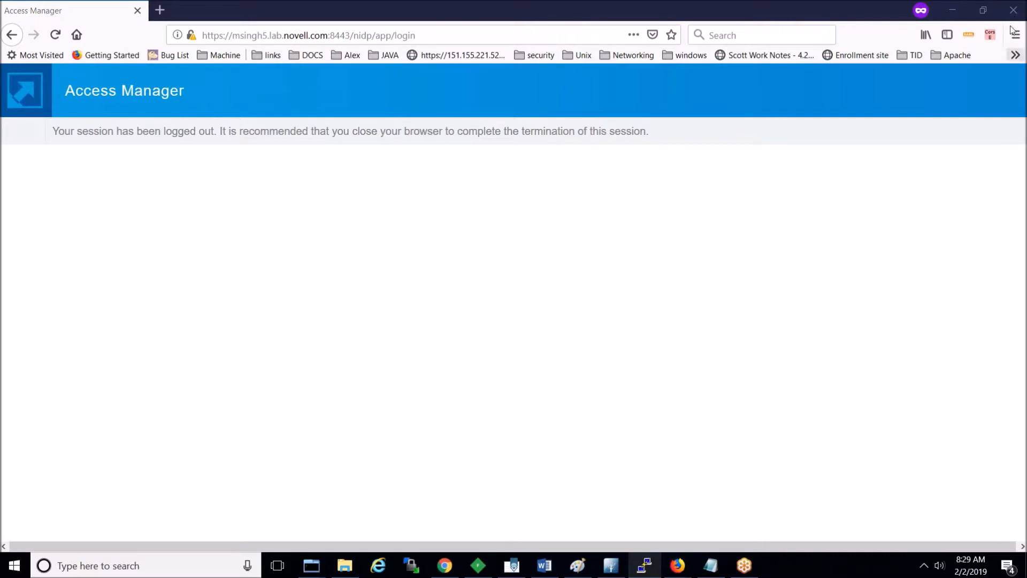
pyautogui.click(1014, 10)
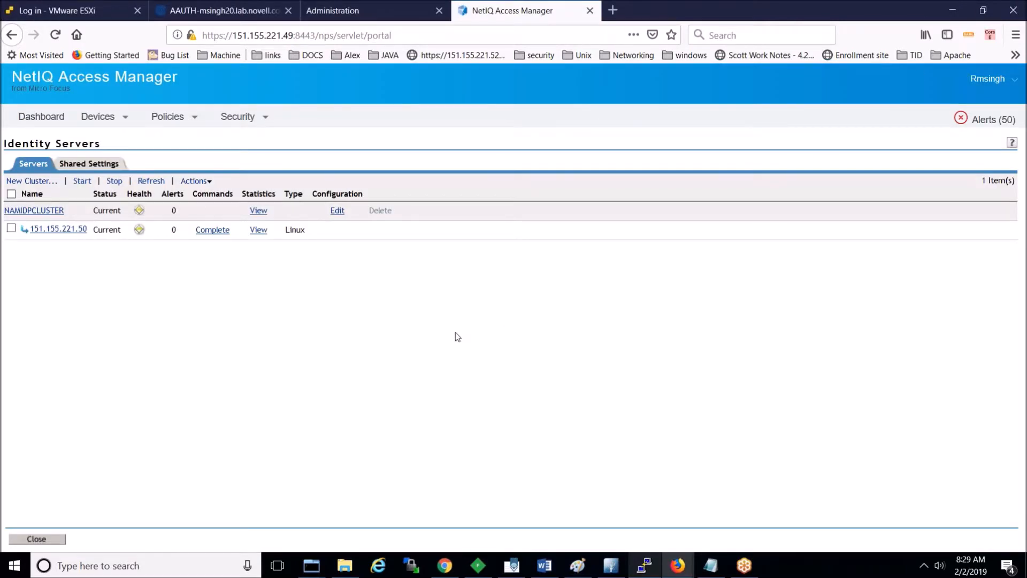
pyautogui.click(680, 571)
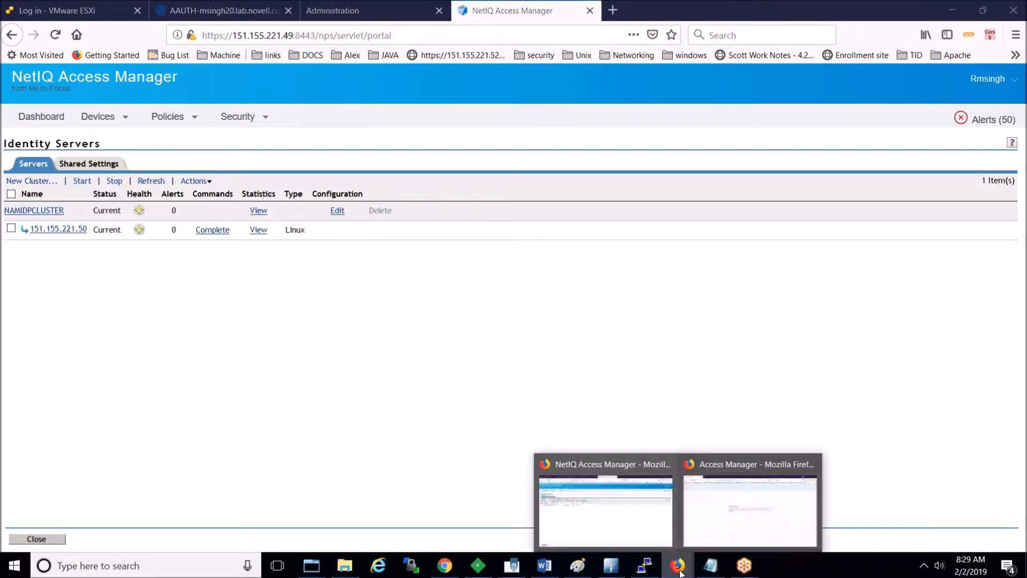
pyautogui.click(725, 536)
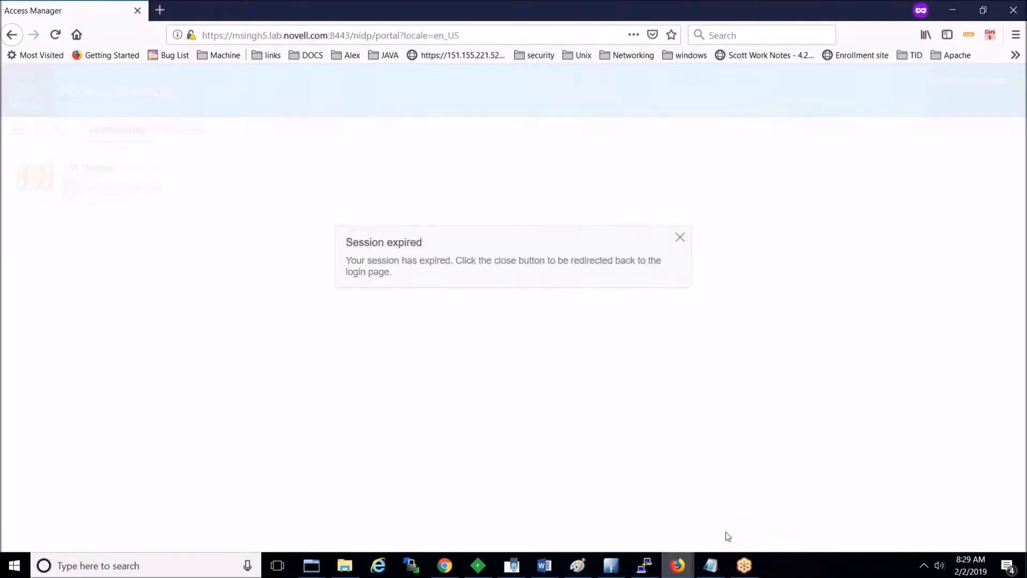
pyautogui.click(1013, 10)
pyautogui.moveTo(751, 572)
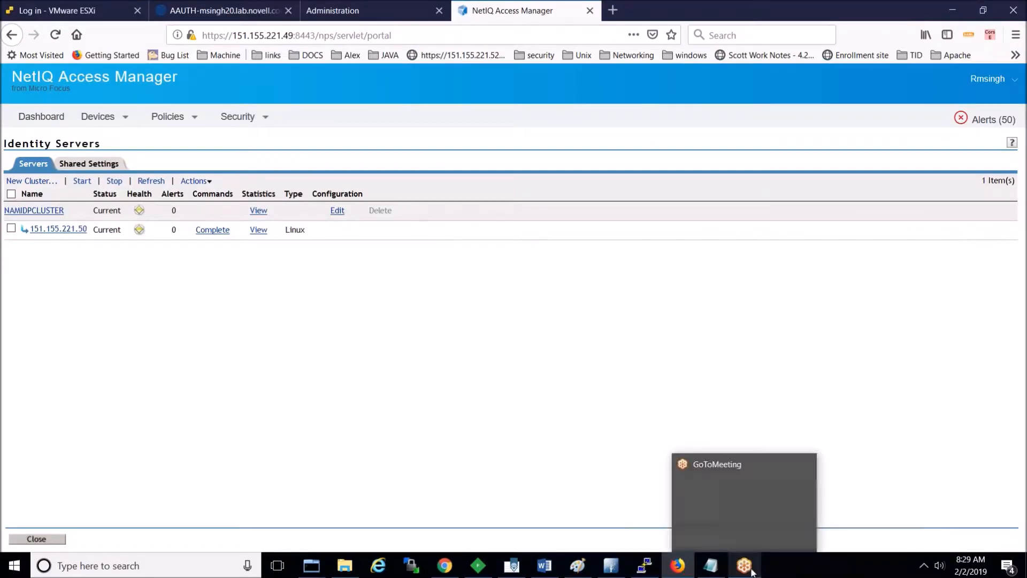
pyautogui.click(611, 565)
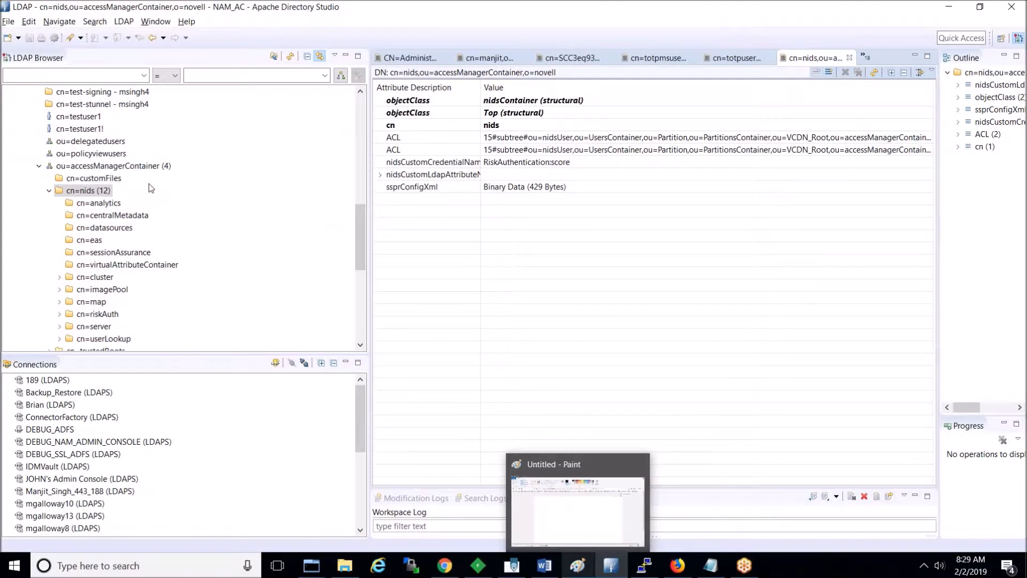
pyautogui.rightClick(360, 191)
pyautogui.click(356, 237)
pyautogui.moveTo(356, 237); pyautogui.dragTo(352, 130)
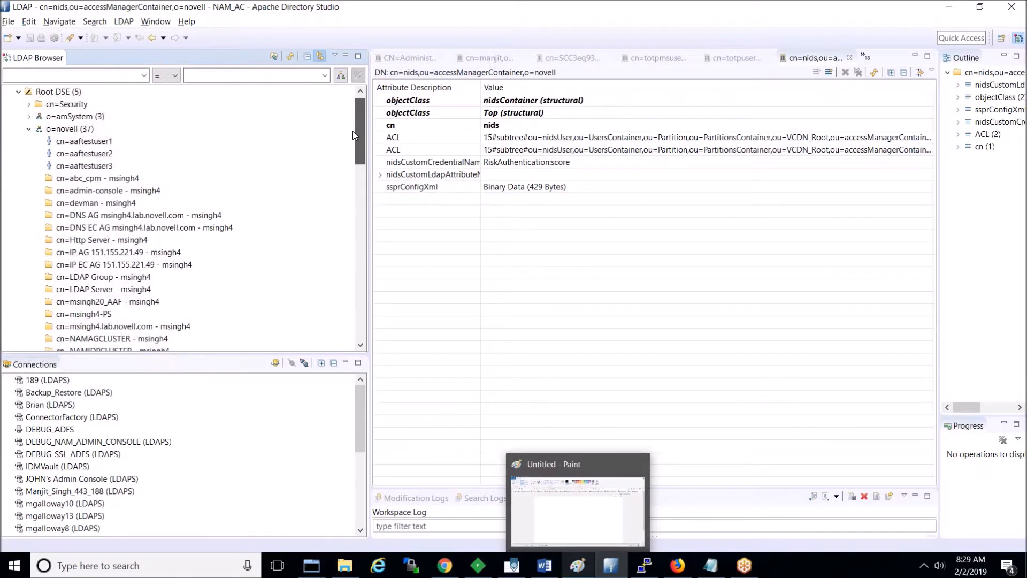
pyautogui.click(86, 166)
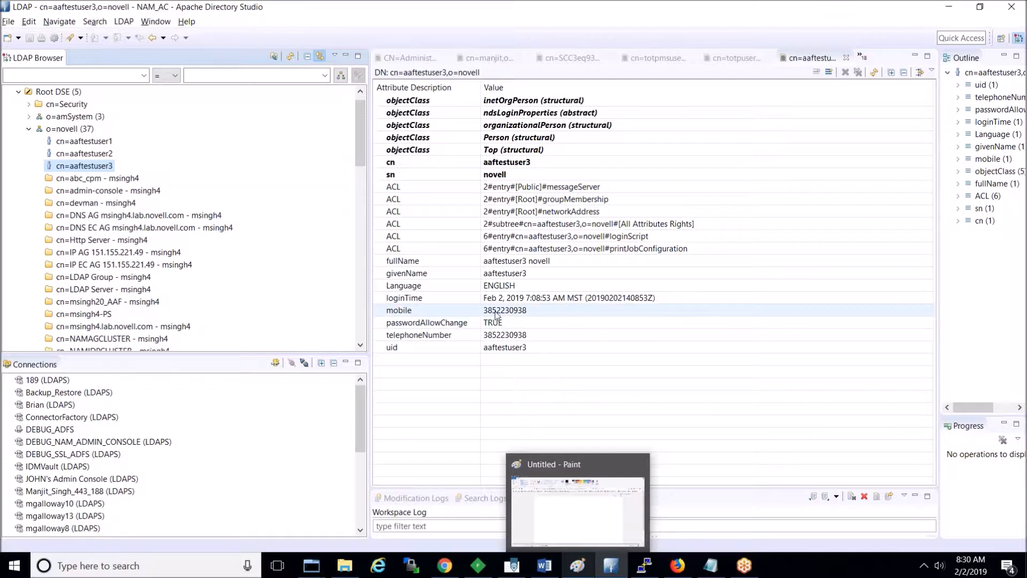
pyautogui.click(84, 153)
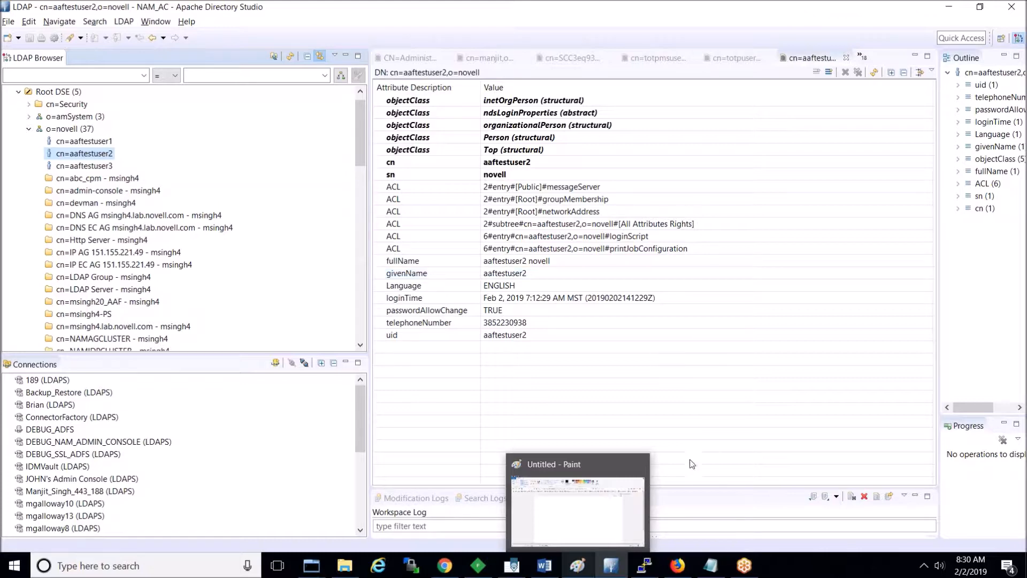
pyautogui.click(678, 566)
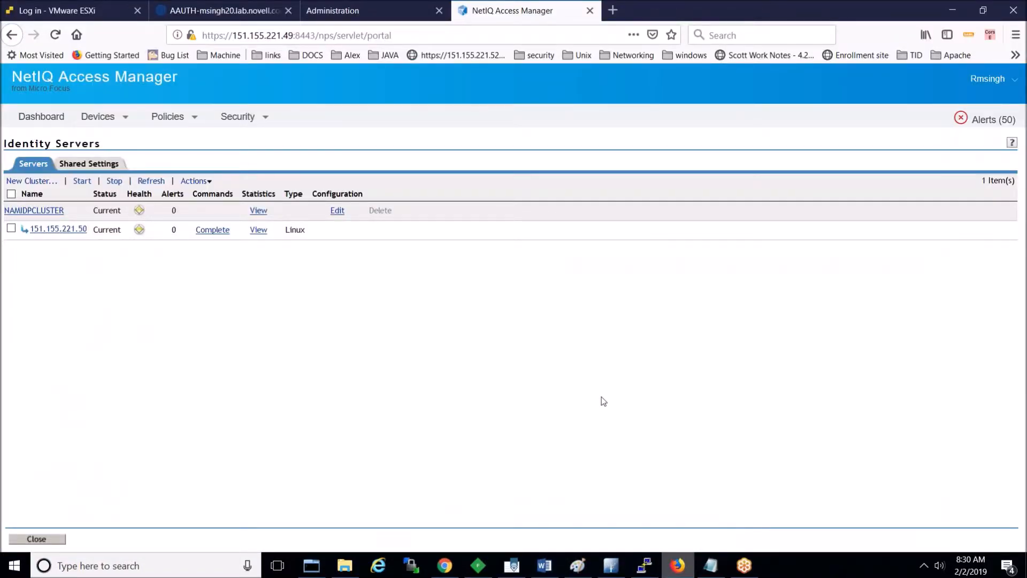
pyautogui.hotkey('ctrl', 'shift', 'p')
pyautogui.write('msingh')
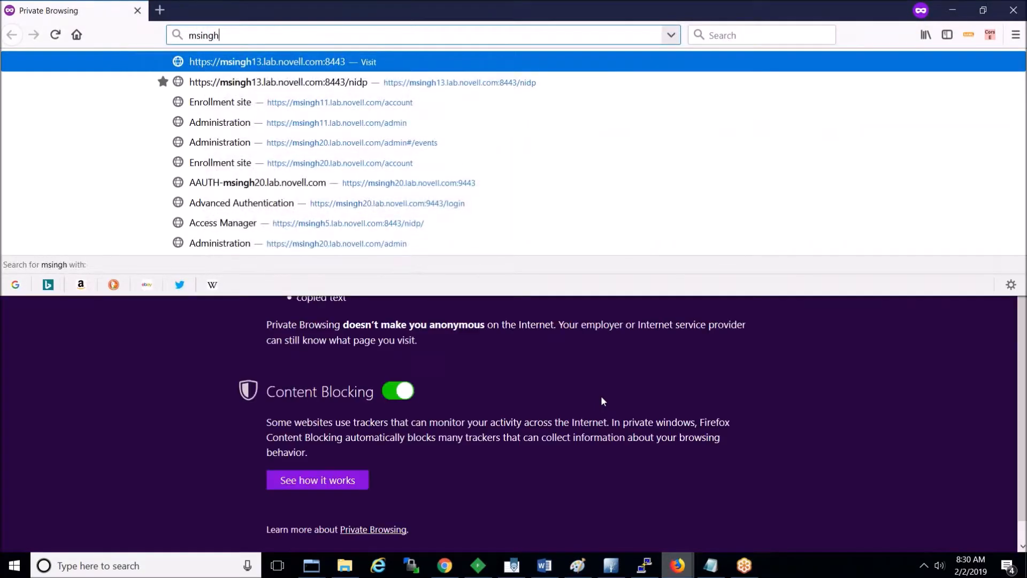
pyautogui.press('Down')
pyautogui.press('Down')
pyautogui.press('Down')
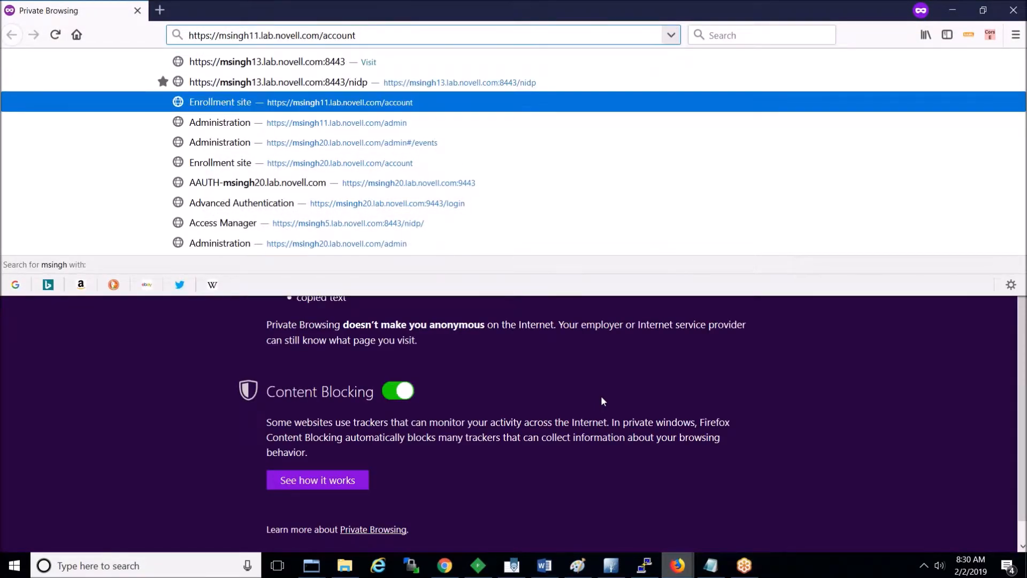
pyautogui.press('BackSpace')
pyautogui.press('BackSpace')
pyautogui.press('BackSpace')
pyautogui.press('BackSpace')
pyautogui.press('BackSpace')
pyautogui.press('BackSpace')
pyautogui.press('BackSpace')
pyautogui.press('BackSpace')
pyautogui.press('BackSpace')
pyautogui.press('BackSpace')
pyautogui.press('BackSpace')
pyautogui.press('BackSpace')
pyautogui.press('BackSpace')
pyautogui.press('BackSpace')
pyautogui.press('BackSpace')
pyautogui.press('BackSpace')
pyautogui.press('BackSpace')
pyautogui.press('BackSpace')
pyautogui.press('BackSpace')
pyautogui.press('BackSpace')
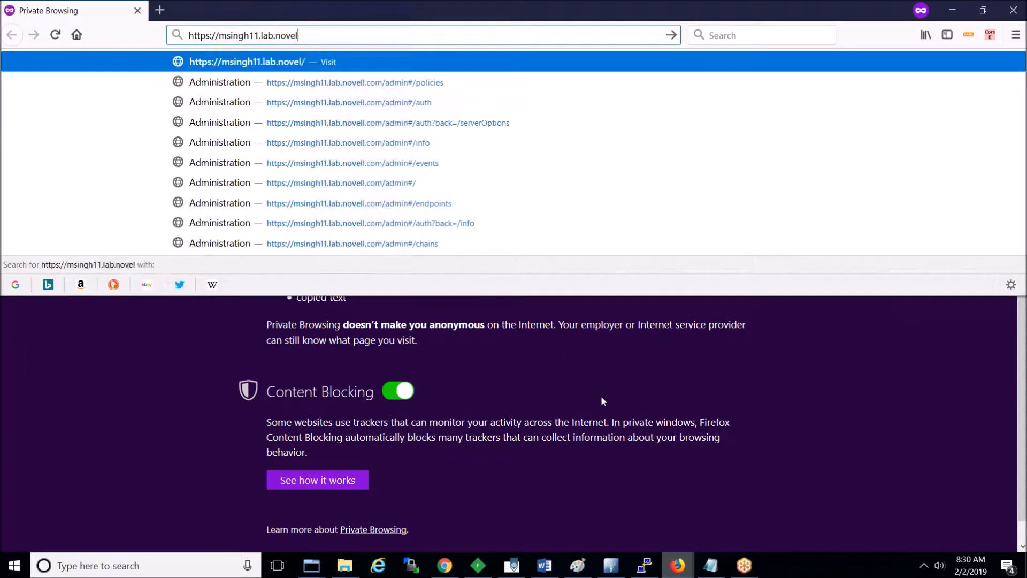
pyautogui.write('5')
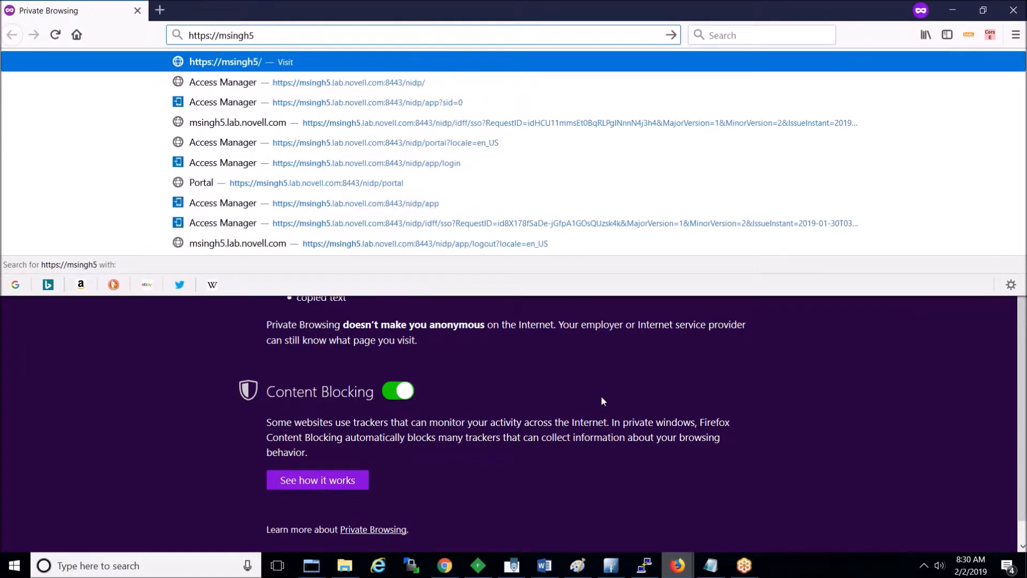
pyautogui.press('Down')
pyautogui.press('Return')
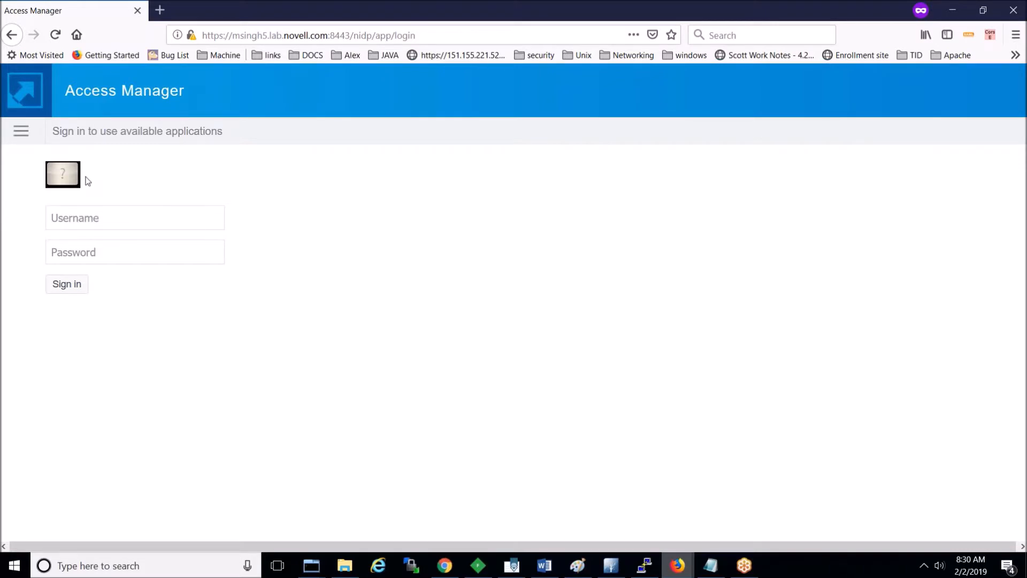
# Step: Choose the NAM_AAF_SMS login method and sign in as aaftestuser3 with the account password
pyautogui.click(25, 138)
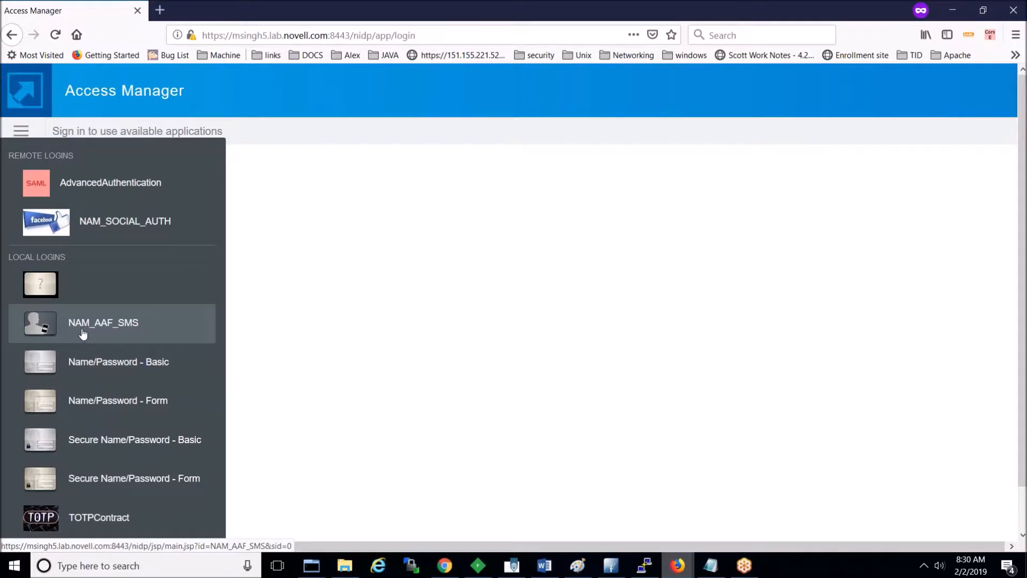
pyautogui.click(113, 328)
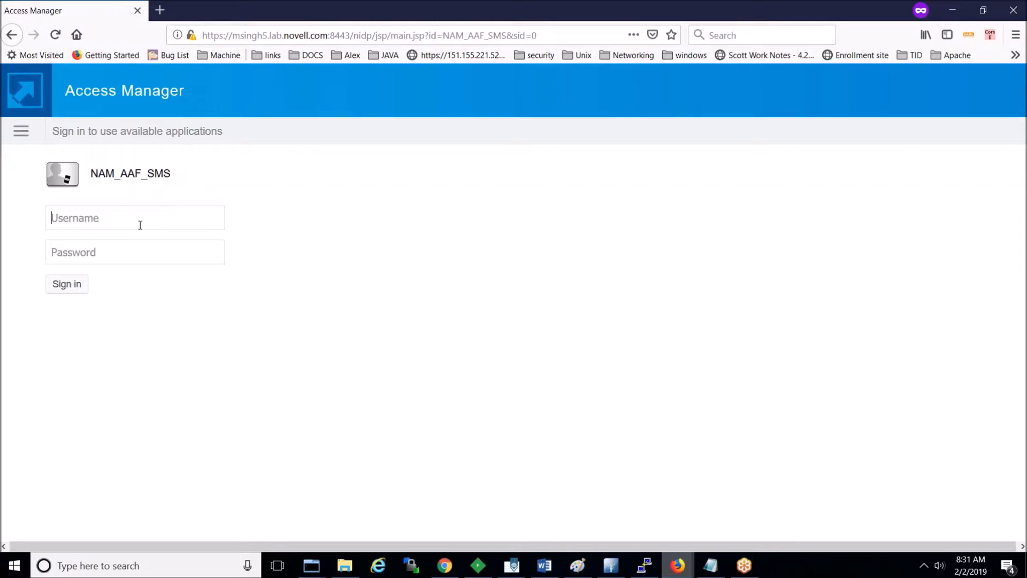
pyautogui.write('aaf')
pyautogui.write('testuser')
pyautogui.write('3')
pyautogui.write('•••••••')
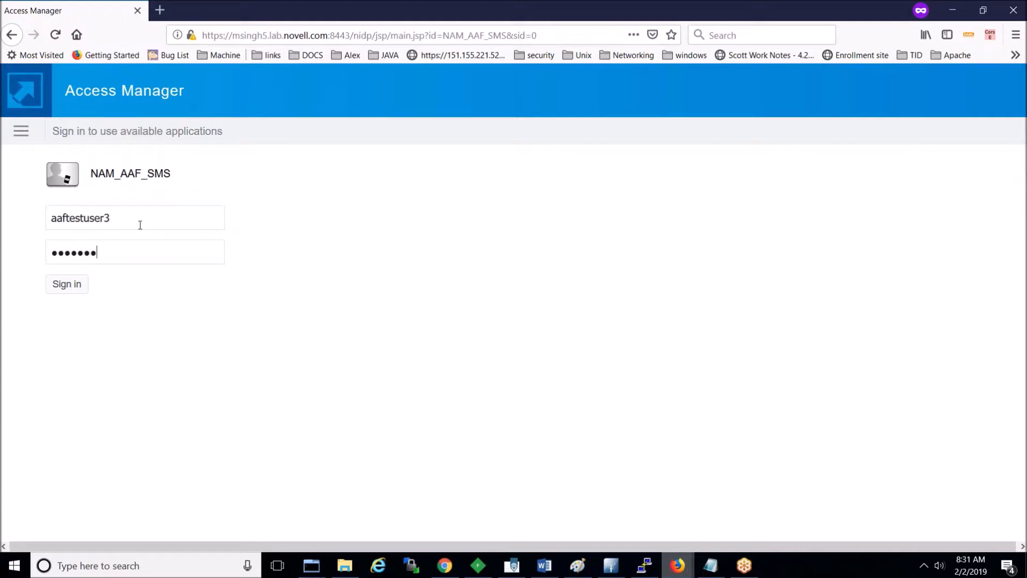
pyautogui.click(64, 293)
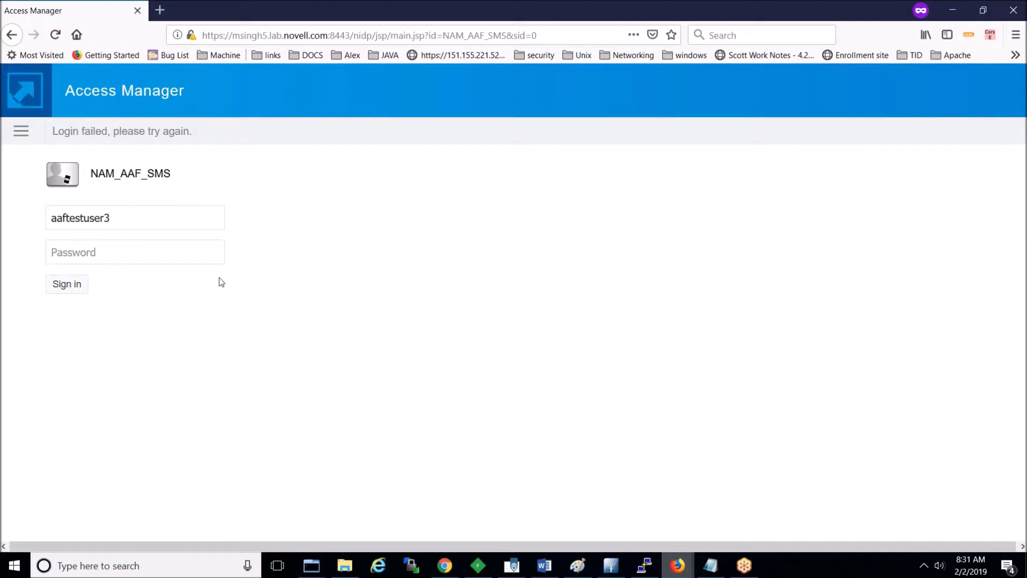
# Step: Re-enter the test user's password, then submit the SMS one-time code received
pyautogui.write('••••••')
pyautogui.click(71, 288)
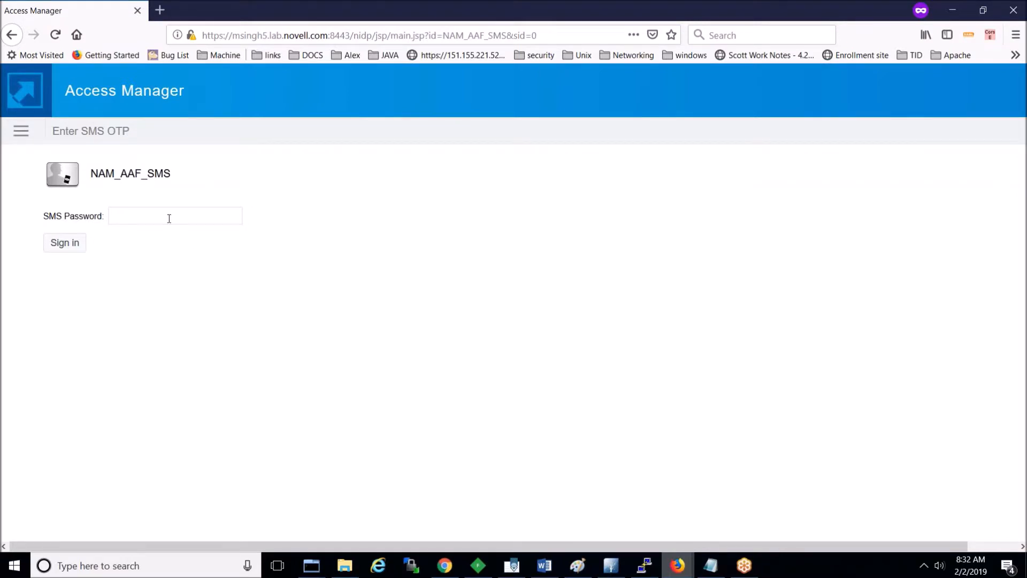
pyautogui.write('123456')
pyautogui.click(64, 247)
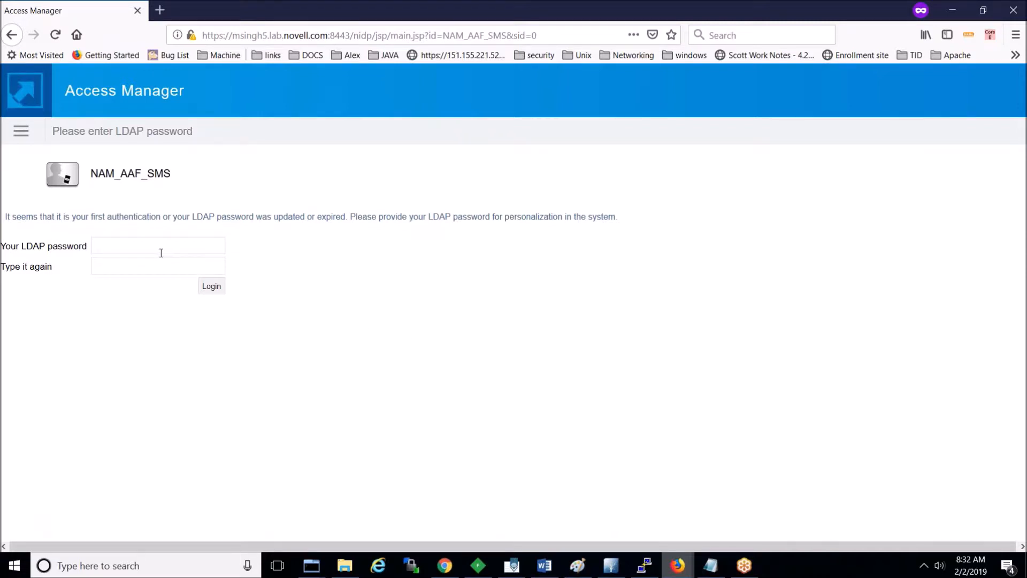
# Step: Enter and confirm the LDAP password to reach the portal, then close the portal window
pyautogui.write('novell')
pyautogui.click(153, 263)
pyautogui.write('novell')
pyautogui.click(214, 290)
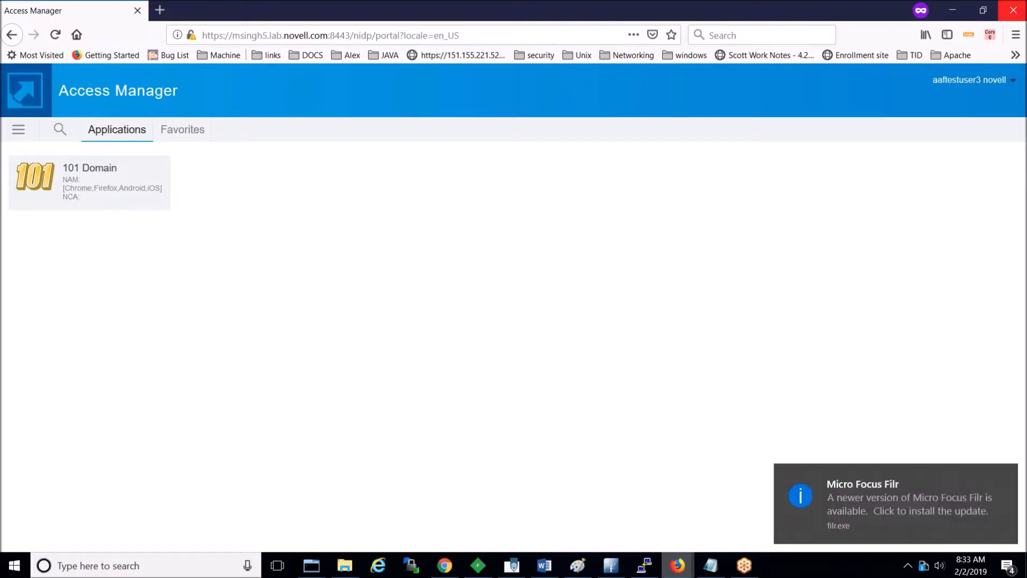
pyautogui.click(1013, 10)
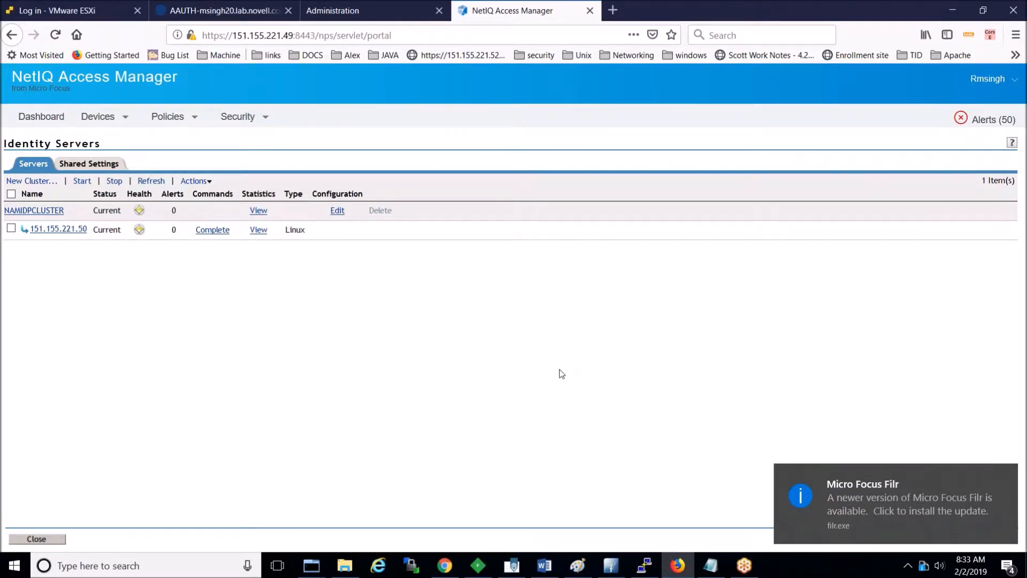
pyautogui.hotkey('ctrl', 'shift', 'p')
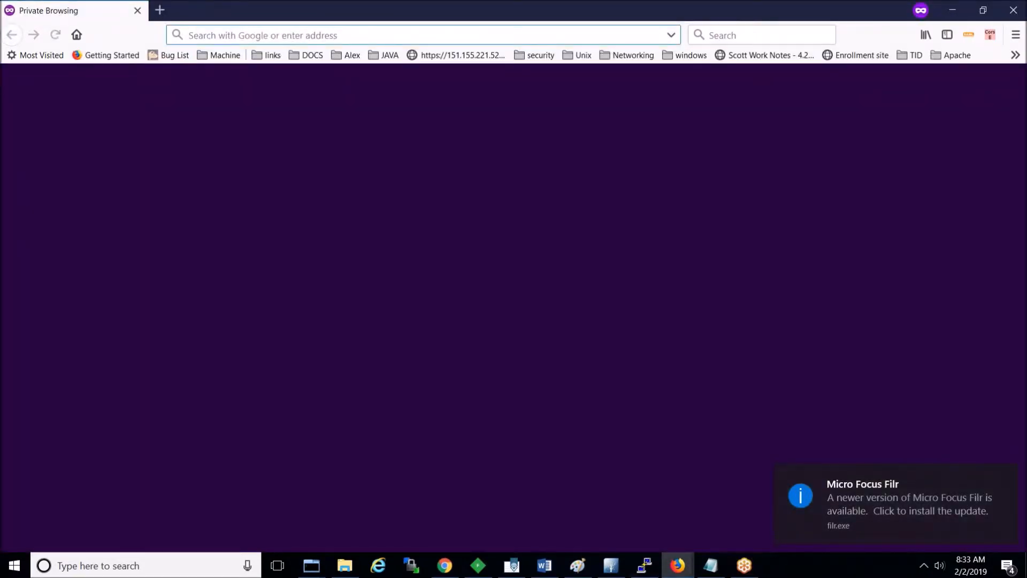
pyautogui.write('msingh')
pyautogui.press('BackSpace')
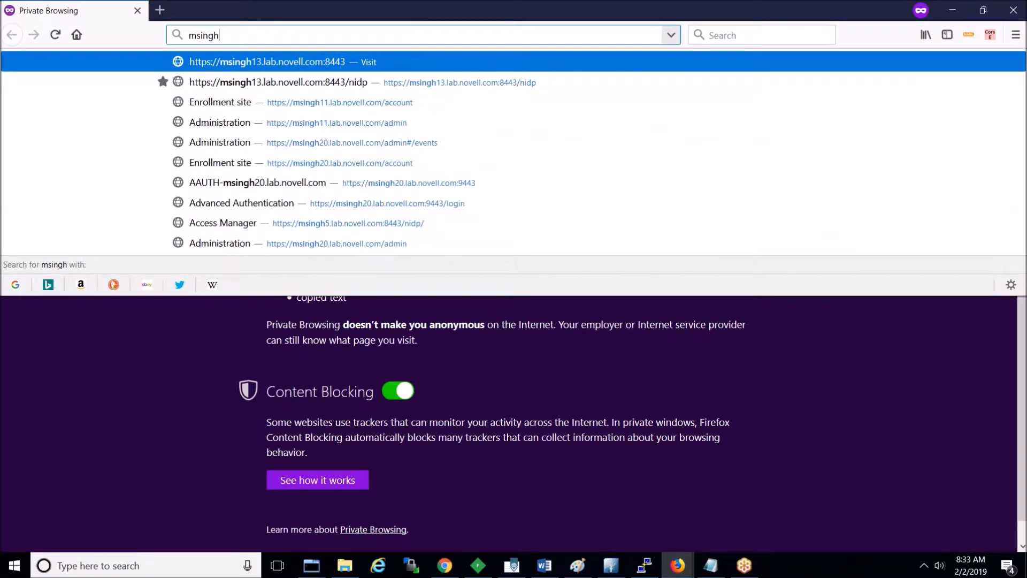
pyautogui.write('5')
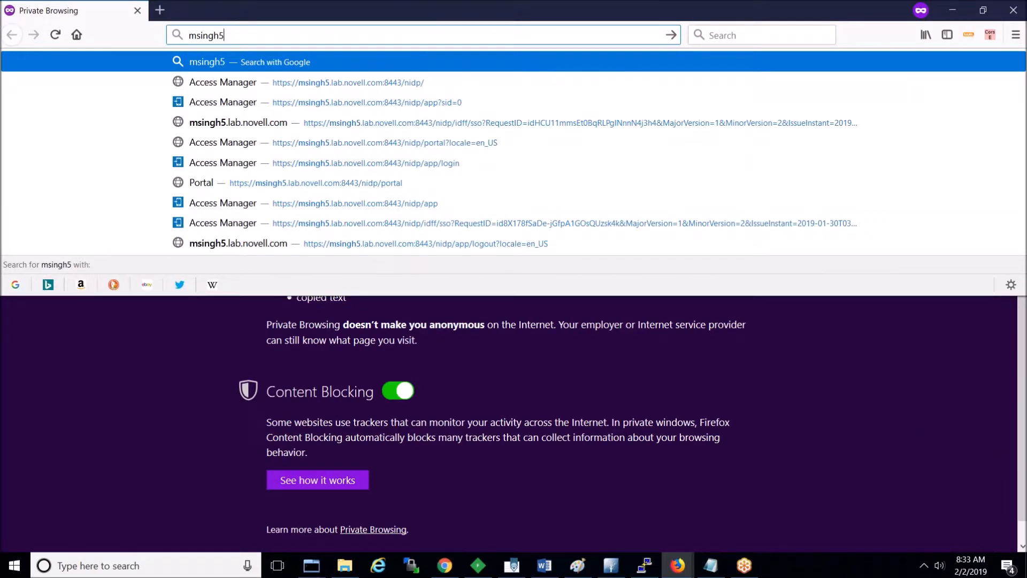
pyautogui.press('Down')
pyautogui.press('Return')
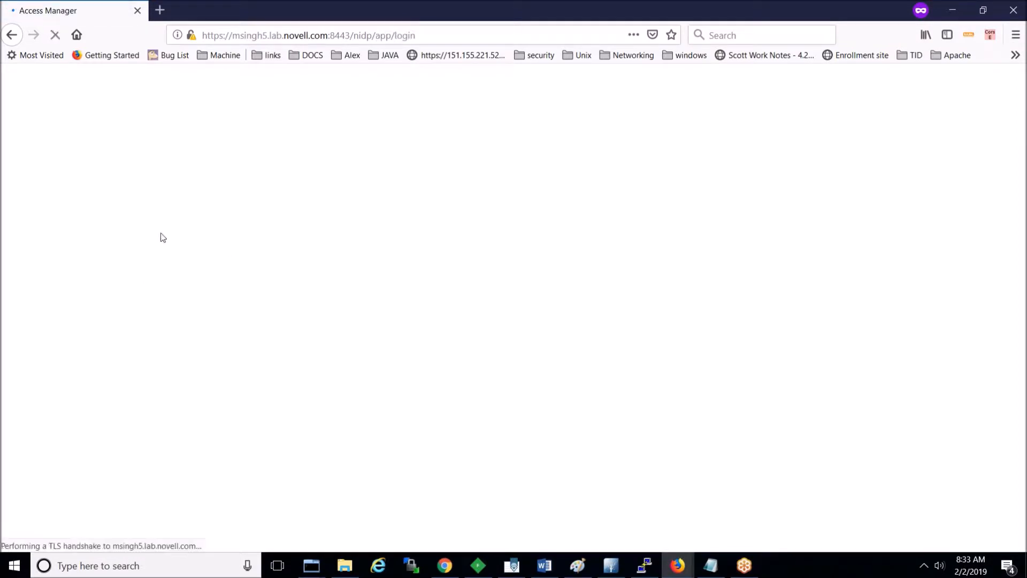
# Step: Sign in through NAM_AAF_SMS, correcting the username from aaftestuser5 to aaftestuser3
pyautogui.click(21, 132)
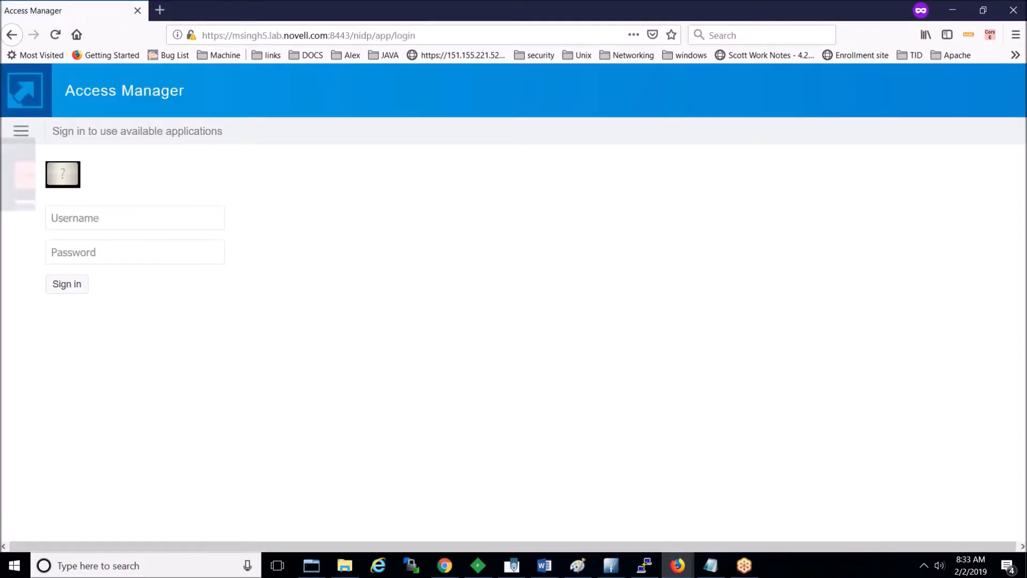
pyautogui.click(110, 329)
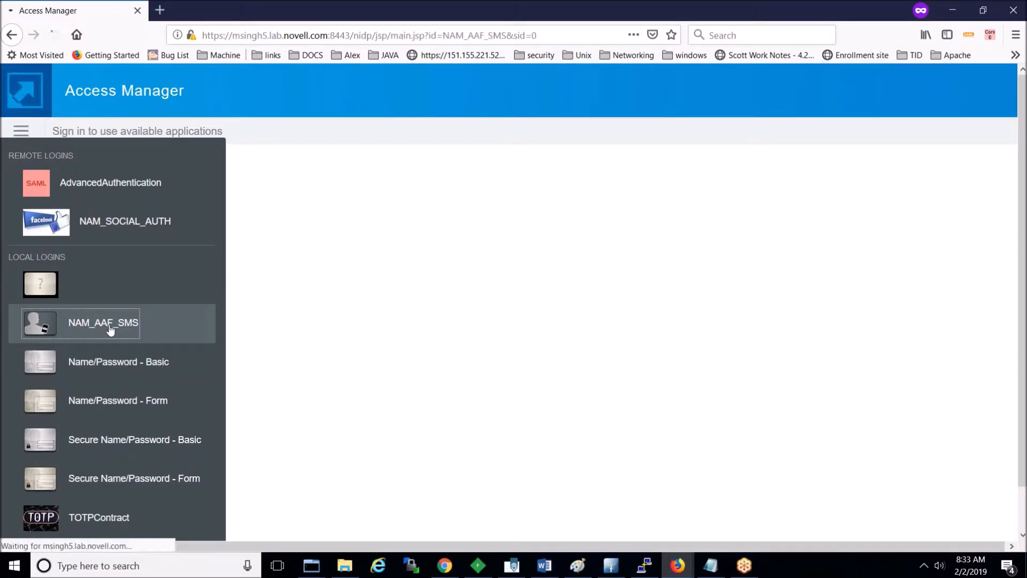
pyautogui.write('aaf')
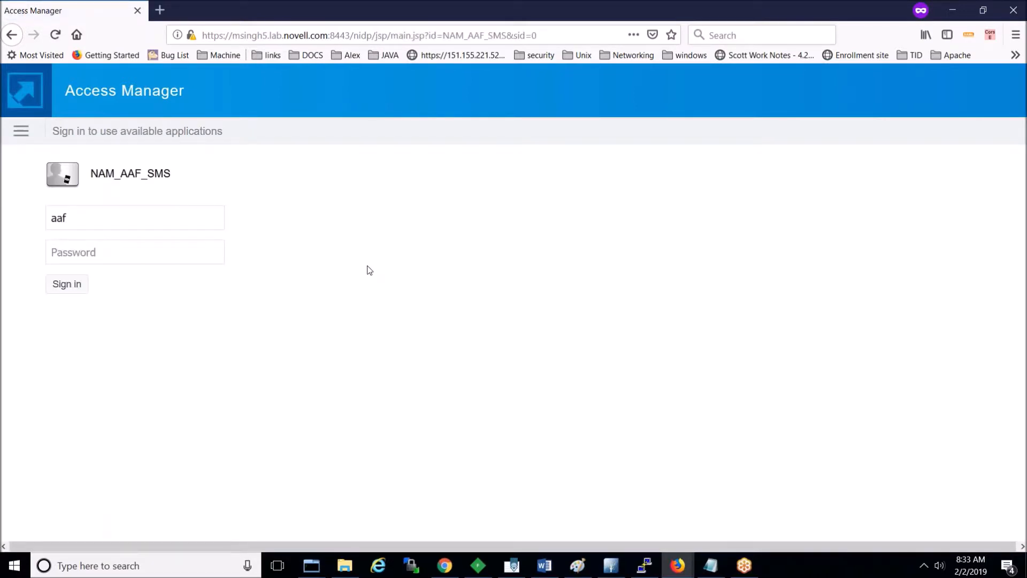
pyautogui.write('testuser5******')
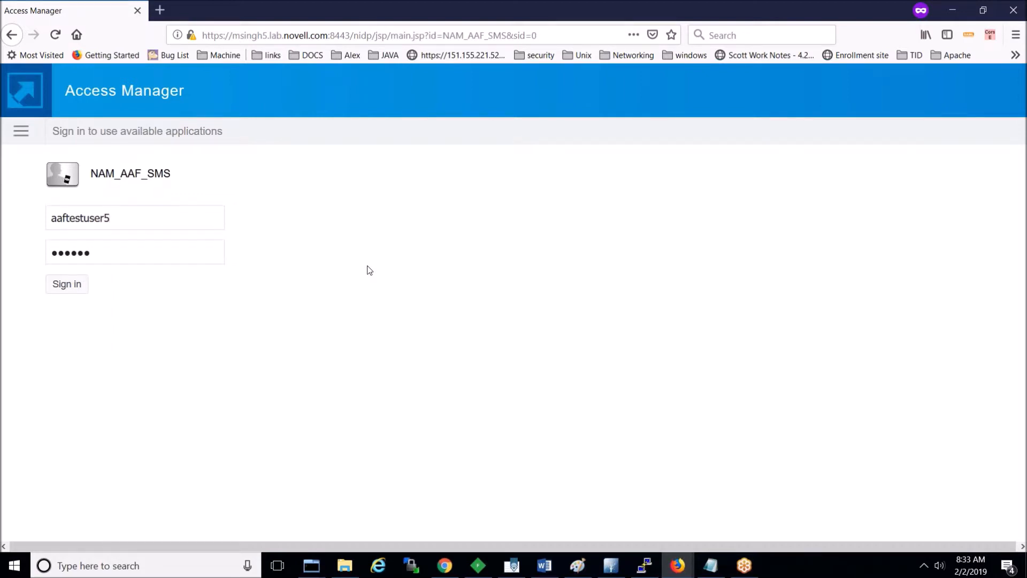
pyautogui.click(64, 285)
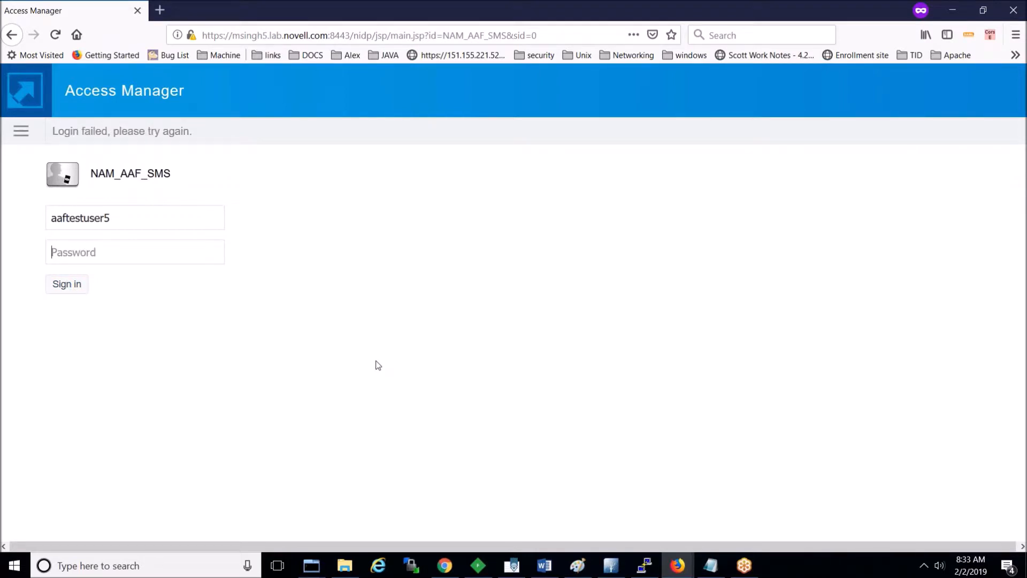
pyautogui.write('******')
pyautogui.click(118, 216)
pyautogui.press('BackSpace')
pyautogui.write('3')
pyautogui.click(63, 283)
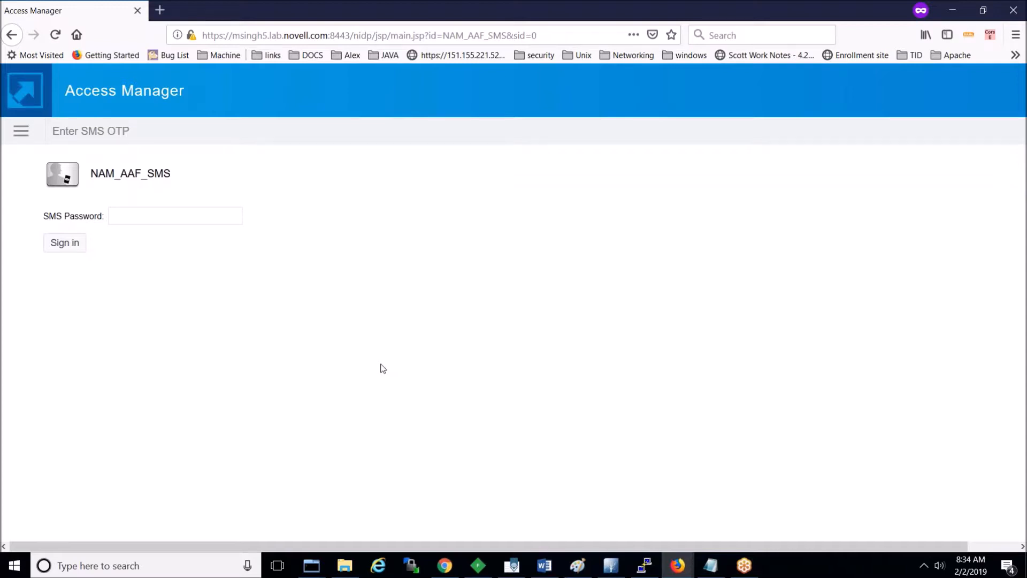
# Step: Submit the SMS one-time password to reach the portal's 101 Domain application
pyautogui.click(145, 209)
pyautogui.write('•••••')
pyautogui.click(64, 242)
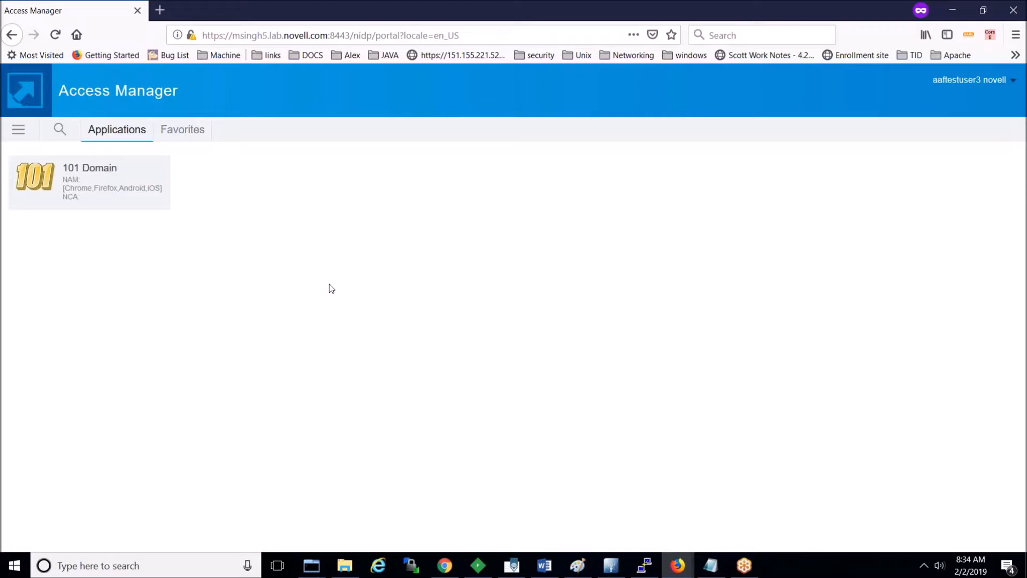
# Step: Stop the log capture in PuTTY and open nam_aaf_integration in vi
pyautogui.click(646, 566)
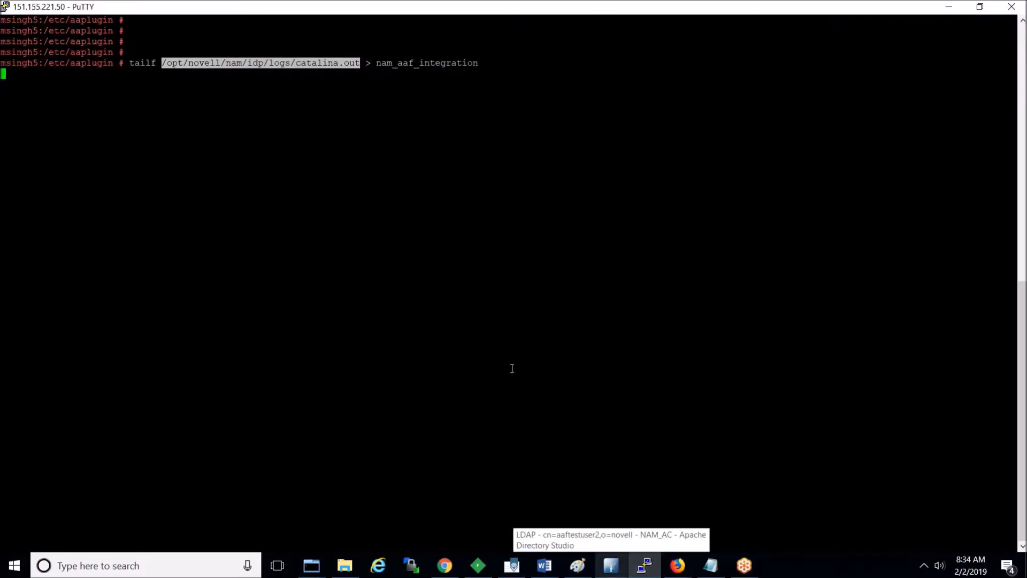
pyautogui.hotkey('ctrl', 'c')
pyautogui.write('vi na')
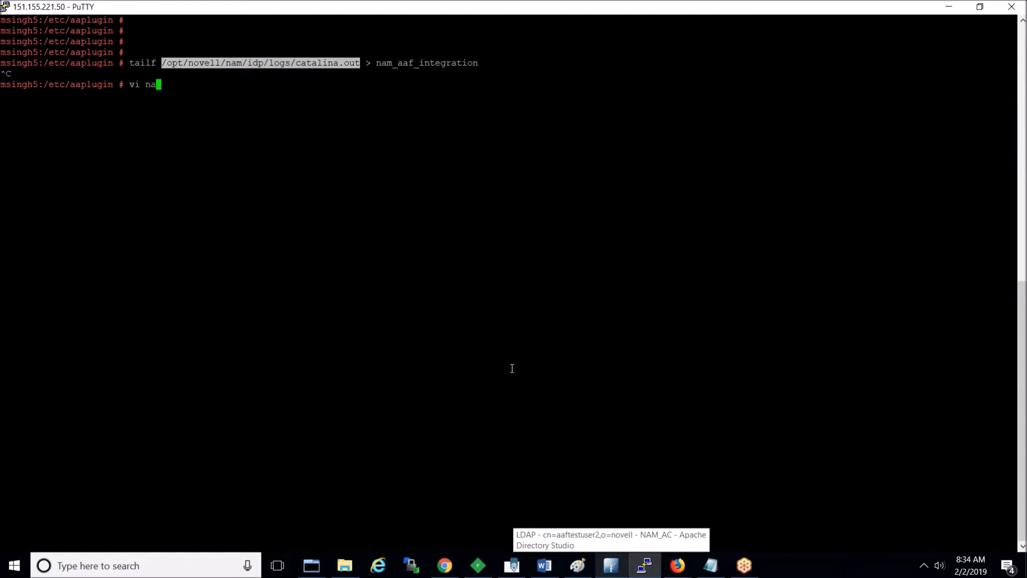
pyautogui.press('Tab')
pyautogui.press('Return')
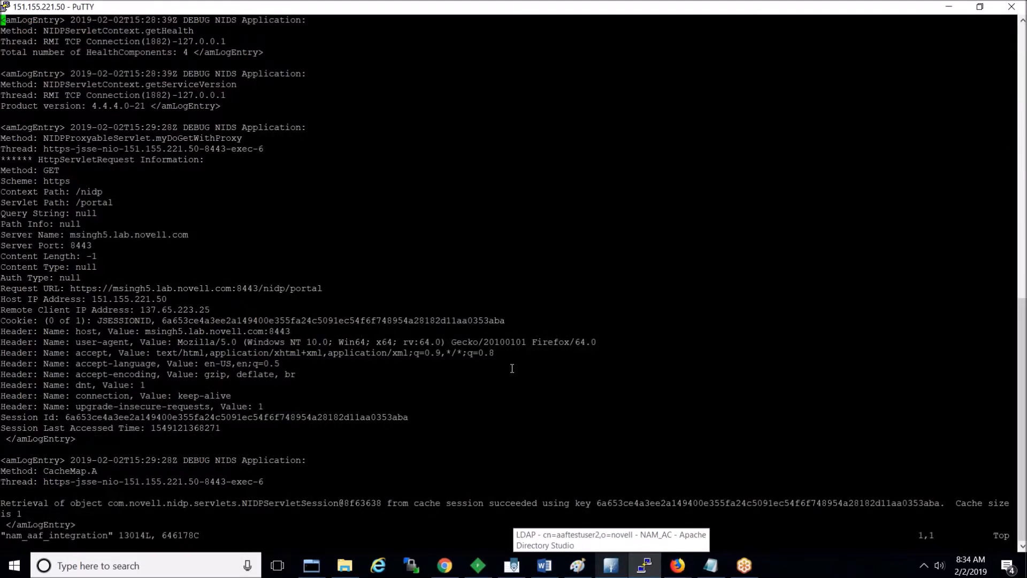
# Step: Search the log for /POST and step through matches to the SMS OTP logon entry
pyautogui.write('/POST')
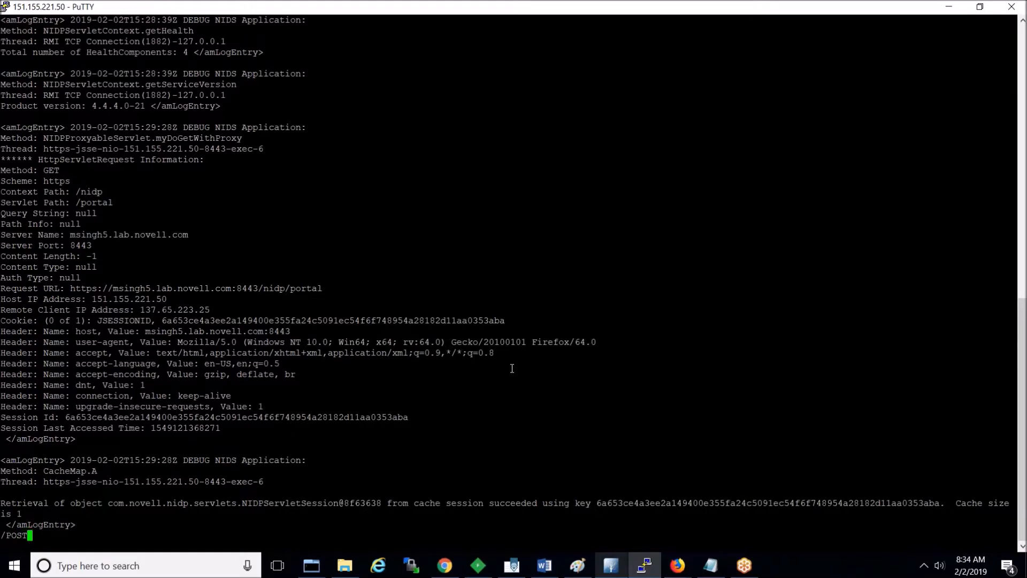
pyautogui.press('Return')
pyautogui.press('Return')
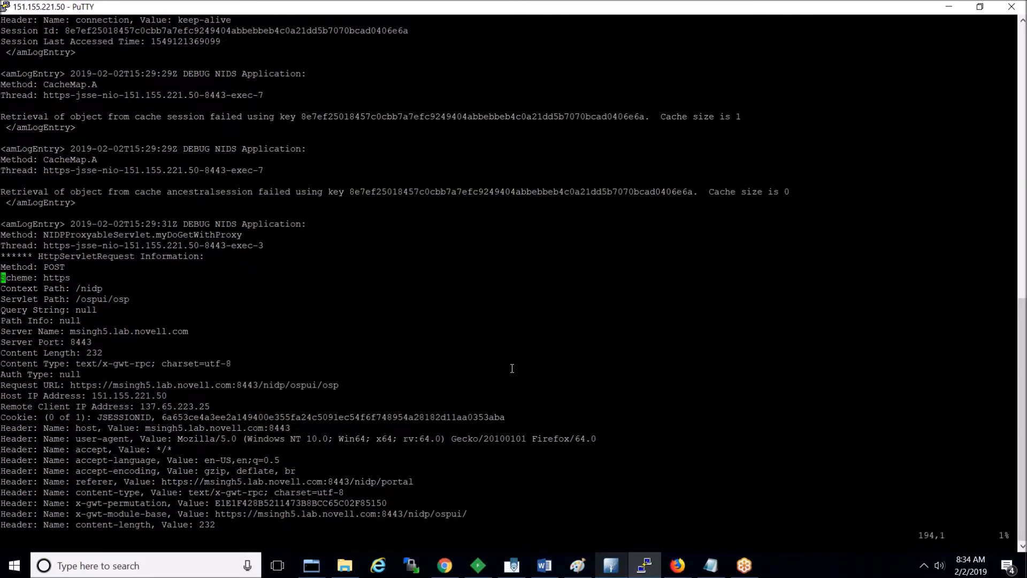
pyautogui.write('N:')
pyautogui.press('Escape')
pyautogui.hotkey('shift', 'g')
pyautogui.press('n')
pyautogui.press('j')
pyautogui.press('j')
pyautogui.press('j')
pyautogui.press('j')
pyautogui.press('j')
pyautogui.press('j')
pyautogui.press('j')
pyautogui.press('j')
pyautogui.press('j')
pyautogui.press('j')
pyautogui.press('j')
pyautogui.press('j')
pyautogui.press('j')
pyautogui.press('j')
pyautogui.press('j')
pyautogui.press('j')
pyautogui.press('j')
pyautogui.press('j')
pyautogui.press('j')
pyautogui.press('j')
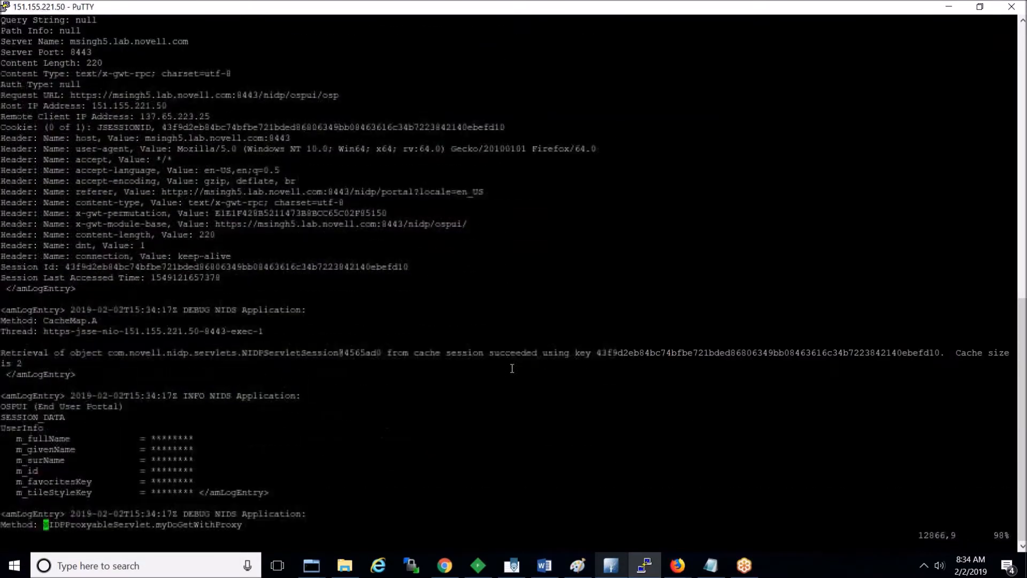
pyautogui.press('j')
pyautogui.press('j')
pyautogui.press('j')
pyautogui.press('j')
pyautogui.press('j')
pyautogui.press('j')
pyautogui.press('j')
pyautogui.press('j')
pyautogui.press('j')
pyautogui.press('j')
pyautogui.press('j')
pyautogui.press('j')
pyautogui.press('j')
pyautogui.press('j')
pyautogui.press('j')
pyautogui.press('j')
pyautogui.press('j')
pyautogui.press('j')
pyautogui.press('j')
pyautogui.press('j')
pyautogui.press('j')
pyautogui.press('j')
pyautogui.press('j')
pyautogui.press('j')
pyautogui.press('j')
pyautogui.press('j')
pyautogui.press('j')
pyautogui.press('j')
pyautogui.press('j')
pyautogui.press('j')
pyautogui.press('j')
pyautogui.press('j')
pyautogui.press('j')
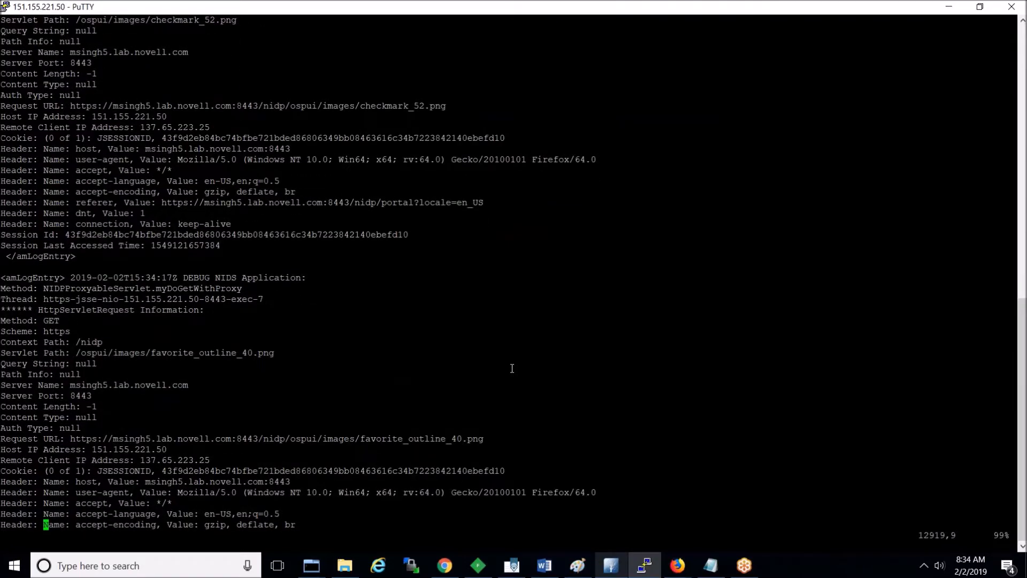
pyautogui.press('n')
pyautogui.press('n')
pyautogui.press('n')
pyautogui.press('n')
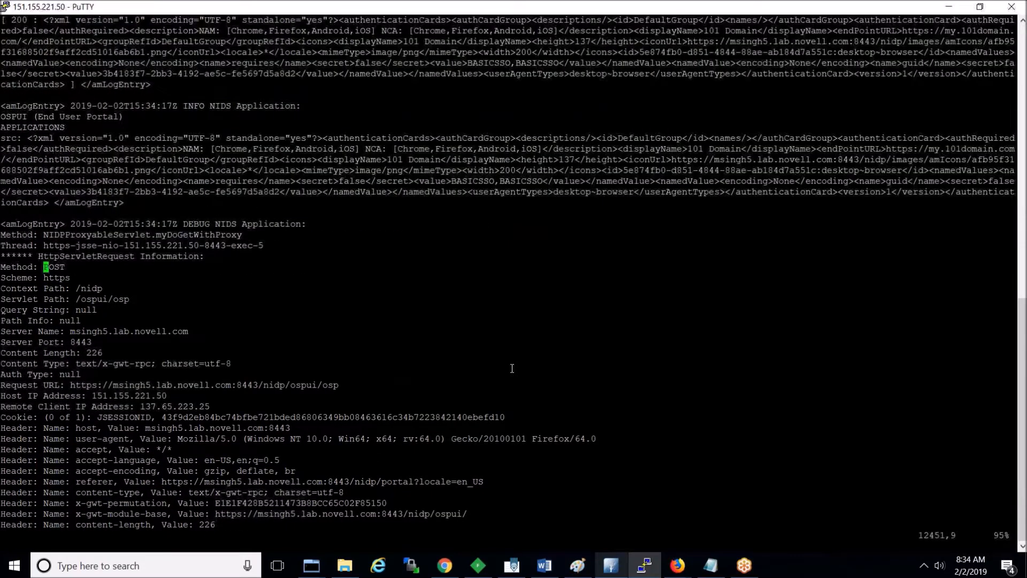
pyautogui.press('n')
pyautogui.press('n')
pyautogui.press('n')
pyautogui.press('n')
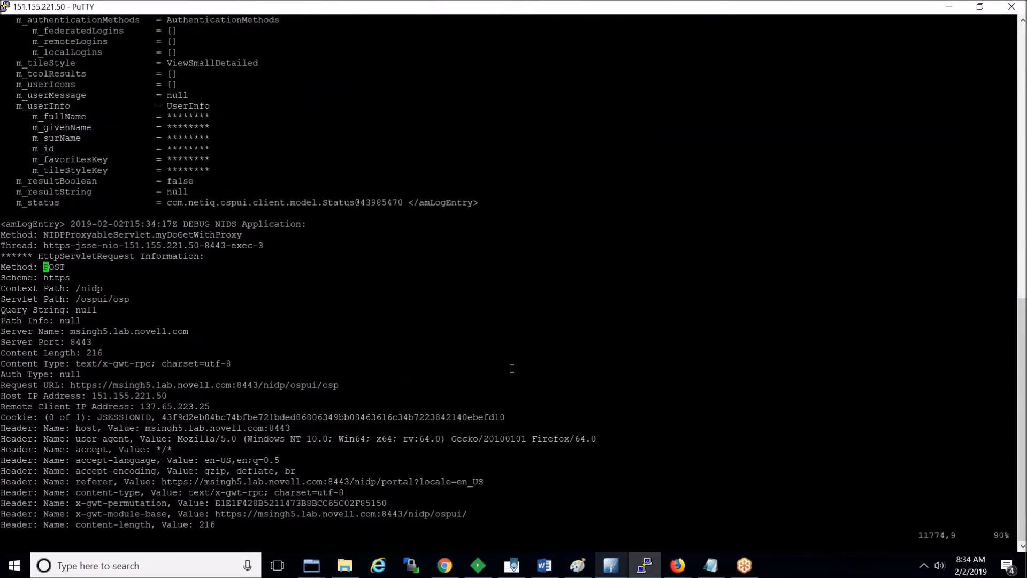
pyautogui.press('n')
pyautogui.press('n')
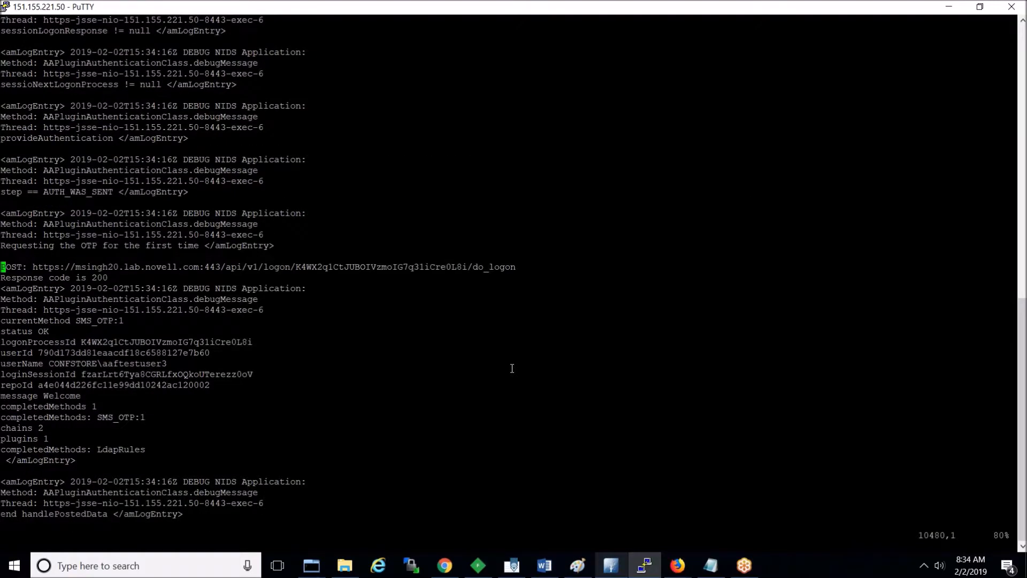
# Step: Review the plugin entries, highlighting the /etc/aaplugin/config.xml path and debugMessage lines
pyautogui.press('Up')
pyautogui.press('Up')
pyautogui.press('Up')
pyautogui.press('Up')
pyautogui.press('Up')
pyautogui.press('Up')
pyautogui.press('Up')
pyautogui.press('Up')
pyautogui.press('Up')
pyautogui.press('Up')
pyautogui.press('Up')
pyautogui.press('Up')
pyautogui.press('Up')
pyautogui.press('Up')
pyautogui.press('Up')
pyautogui.press('Up')
pyautogui.press('Up')
pyautogui.press('Up')
pyautogui.press('Up')
pyautogui.press('Up')
pyautogui.press('Up')
pyautogui.press('Up')
pyautogui.press('Up')
pyautogui.press('Up')
pyautogui.press('Up')
pyautogui.press('Up')
pyautogui.press('Up')
pyautogui.press('Up')
pyautogui.press('Up')
pyautogui.press('Up')
pyautogui.press('Up')
pyautogui.press('Up')
pyautogui.press('Up')
pyautogui.press('Up')
pyautogui.press('Up')
pyautogui.press('Up')
pyautogui.press('Up')
pyautogui.press('Up')
pyautogui.press('Up')
pyautogui.press('Up')
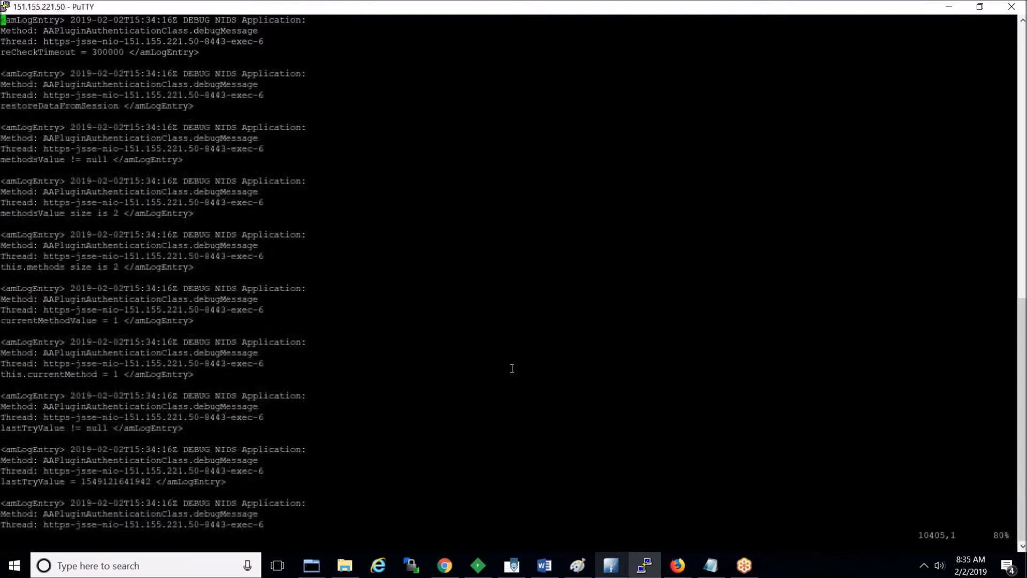
pyautogui.press('Up')
pyautogui.press('Up')
pyautogui.press('Up')
pyautogui.press('Up')
pyautogui.press('Up')
pyautogui.press('Up')
pyautogui.press('Up')
pyautogui.press('Up')
pyautogui.press('Up')
pyautogui.press('Up')
pyautogui.press('Up')
pyautogui.press('Up')
pyautogui.press('Up')
pyautogui.press('Up')
pyautogui.press('Up')
pyautogui.press('Up')
pyautogui.press('Up')
pyautogui.press('Up')
pyautogui.press('Up')
pyautogui.press('Up')
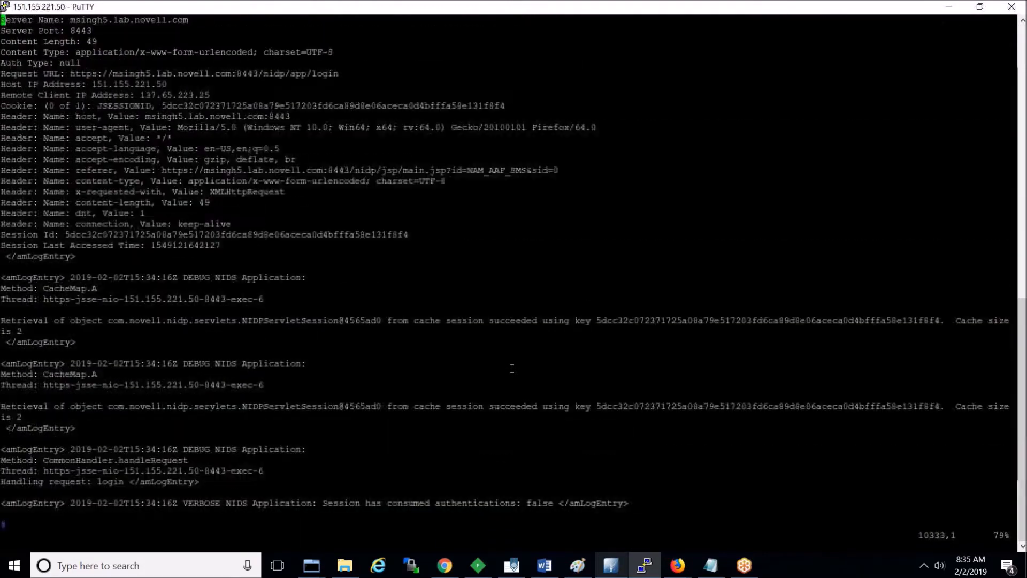
pyautogui.press('Down')
pyautogui.press('Down')
pyautogui.press('Down')
pyautogui.press('Down')
pyautogui.press('Down')
pyautogui.press('Down')
pyautogui.press('Down')
pyautogui.press('Down')
pyautogui.press('Down')
pyautogui.press('Down')
pyautogui.press('Down')
pyautogui.press('Down')
pyautogui.press('Down')
pyautogui.press('Down')
pyautogui.press('Down')
pyautogui.press('Down')
pyautogui.press('Down')
pyautogui.press('Down')
pyautogui.press('Down')
pyautogui.press('Down')
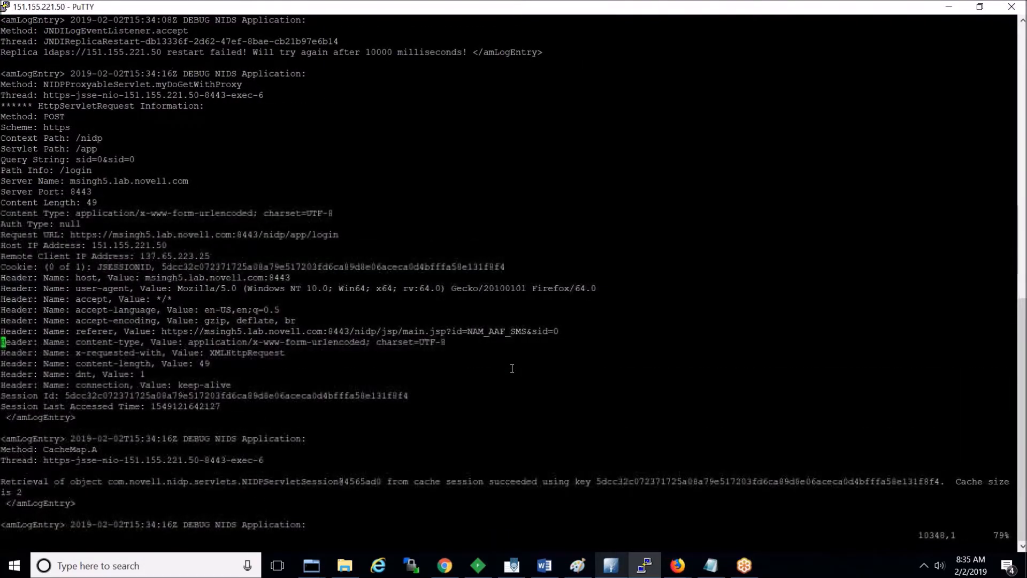
pyautogui.press('Down')
pyautogui.press('Down')
pyautogui.press('Down')
pyautogui.press('Down')
pyautogui.press('Down')
pyautogui.press('Down')
pyautogui.press('Down')
pyautogui.press('Down')
pyautogui.press('Down')
pyautogui.press('Down')
pyautogui.press('Down')
pyautogui.press('Down')
pyautogui.press('Down')
pyautogui.press('Down')
pyautogui.press('Down')
pyautogui.press('Down')
pyautogui.press('Down')
pyautogui.press('Down')
pyautogui.press('Down')
pyautogui.press('Down')
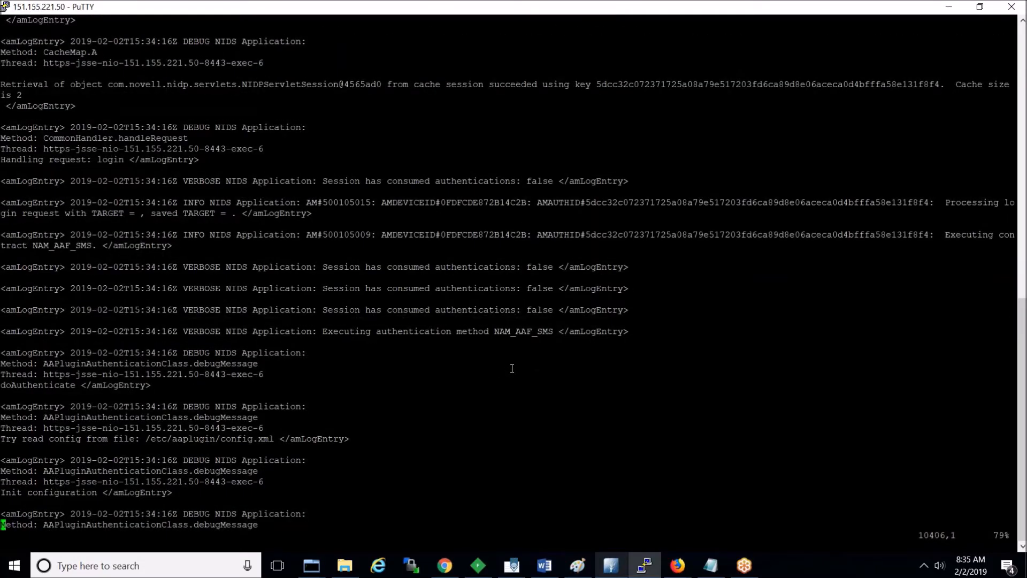
pyautogui.press('Down')
pyautogui.press('Down')
pyautogui.press('Down')
pyautogui.press('Down')
pyautogui.press('Down')
pyautogui.press('Down')
pyautogui.press('Down')
pyautogui.press('Down')
pyautogui.press('Down')
pyautogui.press('Down')
pyautogui.press('Down')
pyautogui.press('Down')
pyautogui.press('Down')
pyautogui.press('Down')
pyautogui.press('Down')
pyautogui.press('Down')
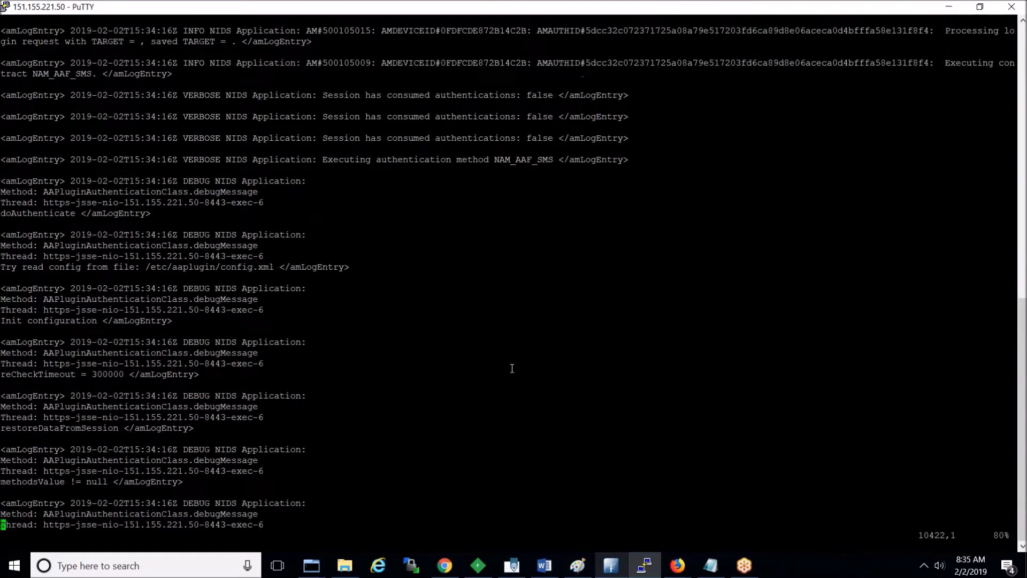
pyautogui.doubleClick(198, 263)
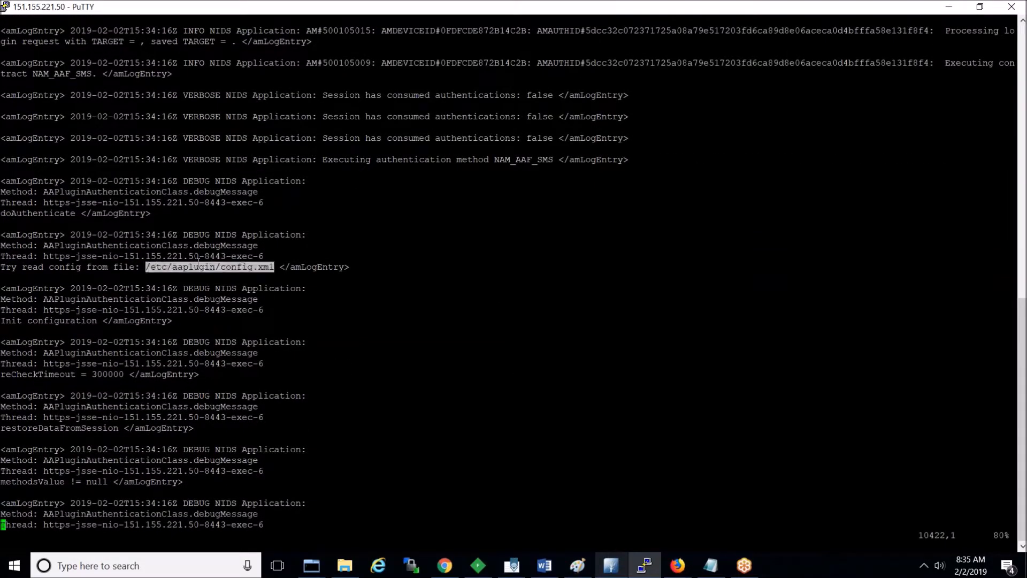
pyautogui.press('Down')
pyautogui.press('Down')
pyautogui.press('Down')
pyautogui.press('Down')
pyautogui.press('Down')
pyautogui.press('Down')
pyautogui.press('Down')
pyautogui.press('Down')
pyautogui.press('Down')
pyautogui.press('Down')
pyautogui.press('Down')
pyautogui.press('Down')
pyautogui.press('Down')
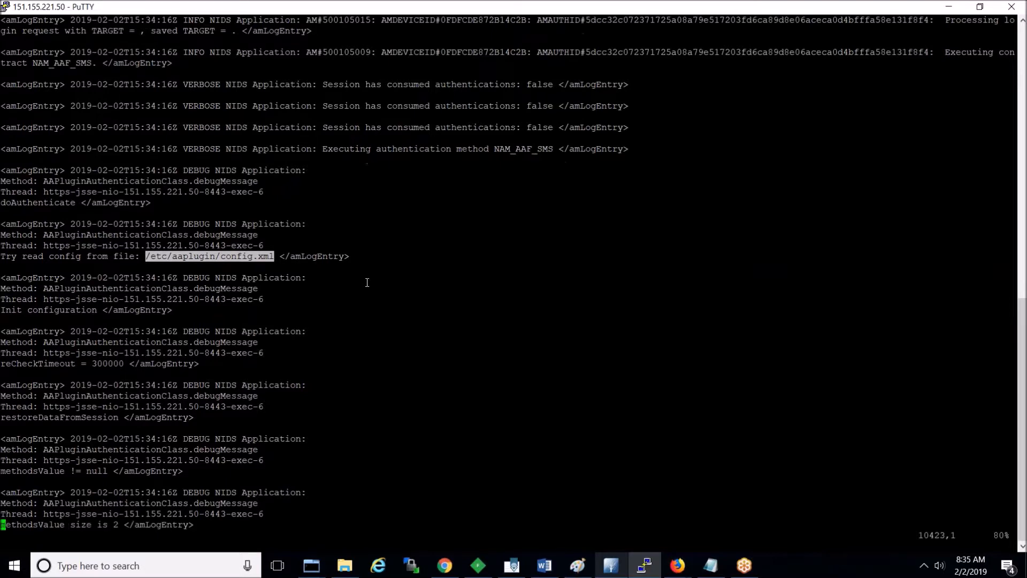
pyautogui.press('Down')
pyautogui.press('Down')
pyautogui.press('Down')
pyautogui.press('Down')
pyautogui.press('Down')
pyautogui.press('Down')
pyautogui.press('Down')
pyautogui.press('Down')
pyautogui.press('Down')
pyautogui.press('Down')
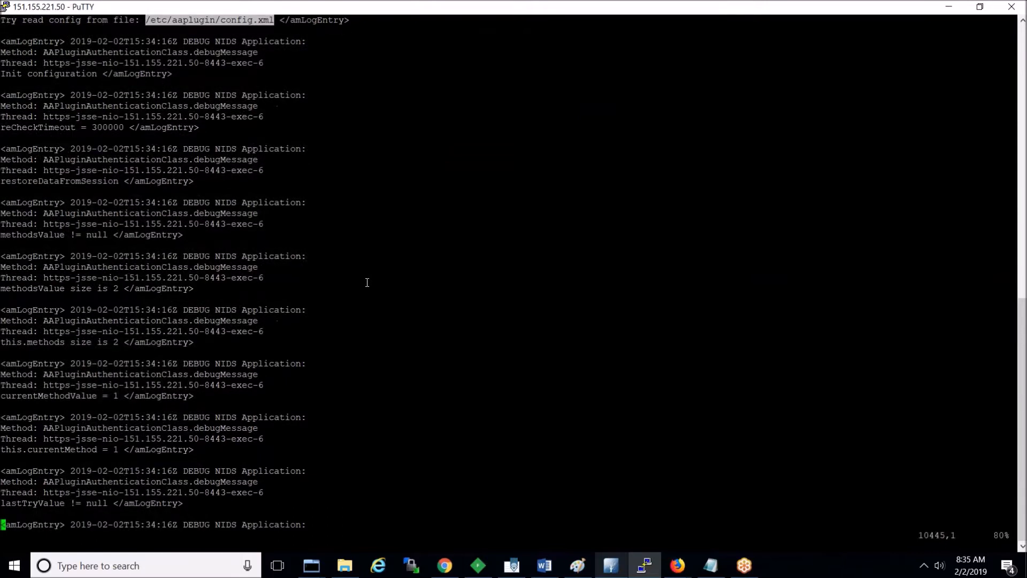
pyautogui.doubleClick(146, 482)
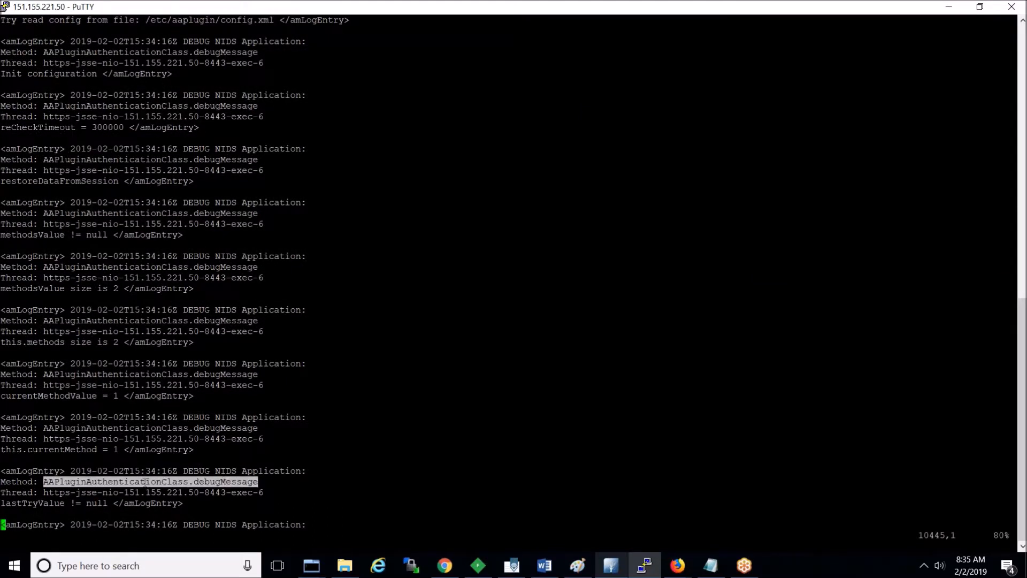
pyautogui.doubleClick(226, 470)
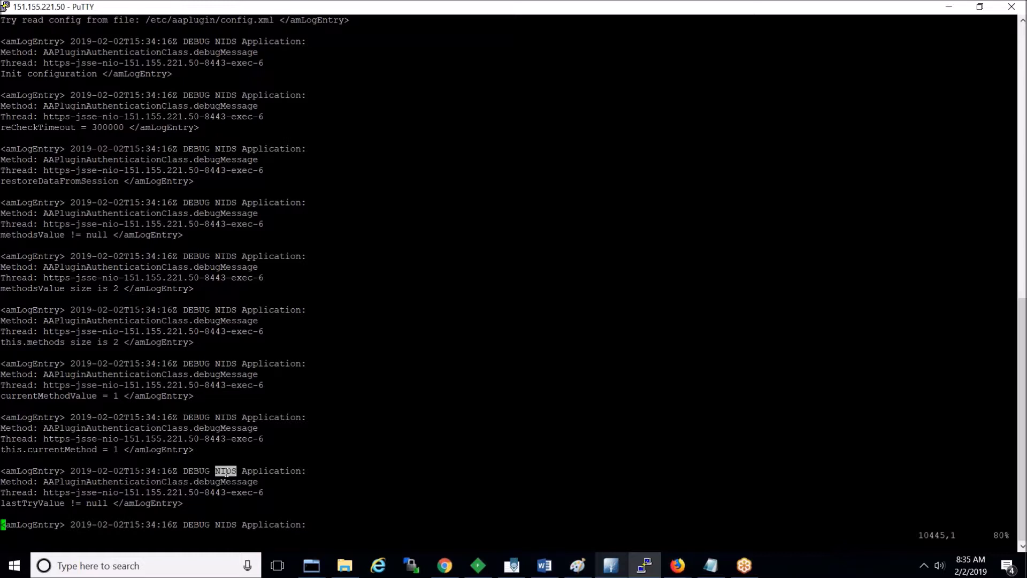
pyautogui.doubleClick(261, 471)
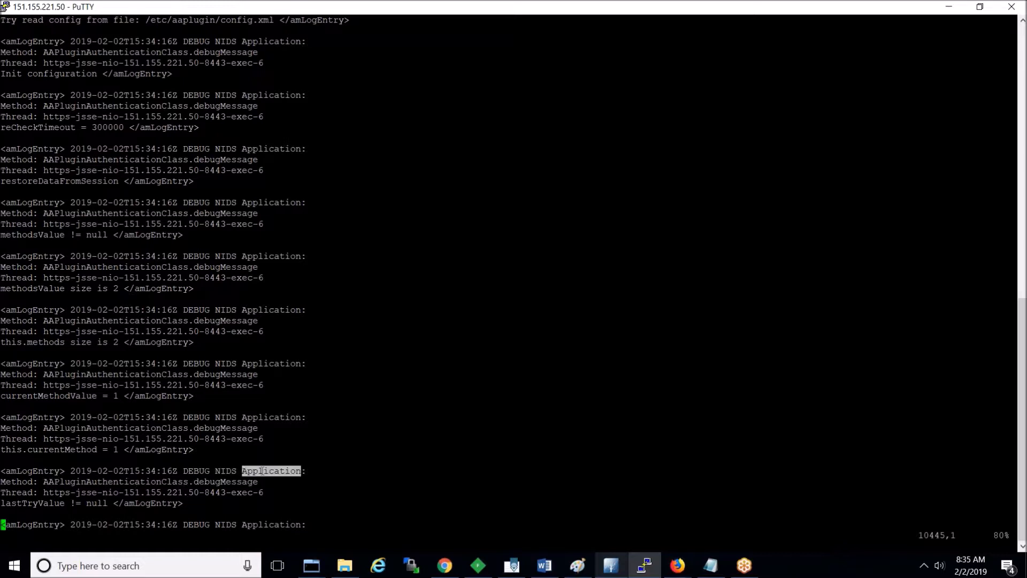
pyautogui.doubleClick(226, 471)
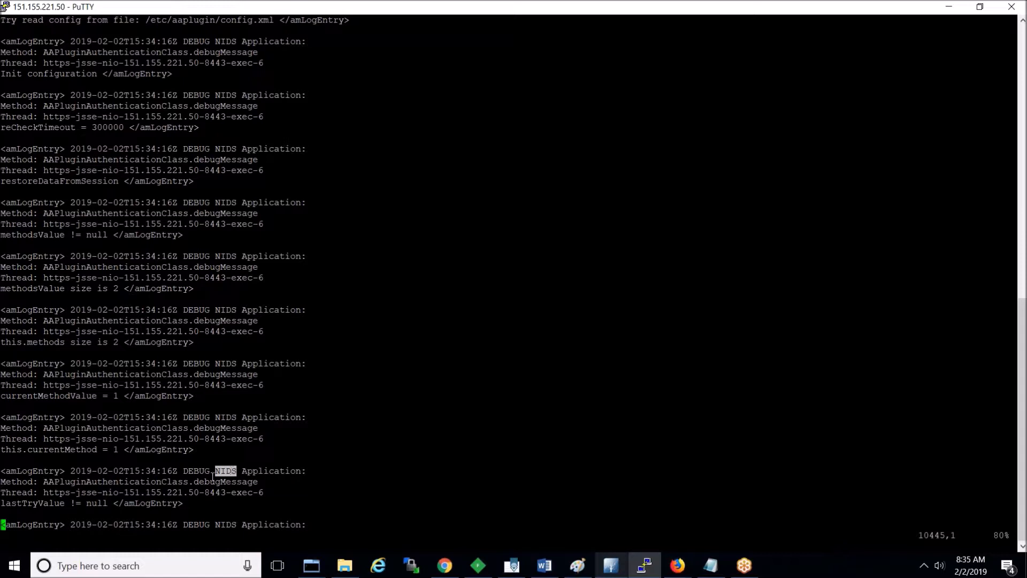
pyautogui.doubleClick(162, 481)
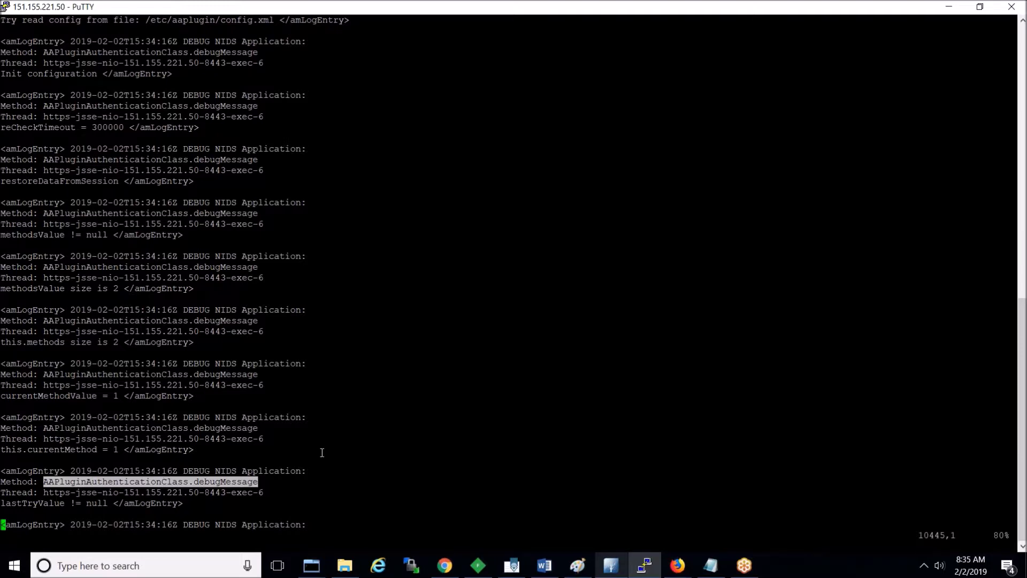
pyautogui.press('Down')
pyautogui.press('Down')
pyautogui.press('Down')
pyautogui.press('Down')
pyautogui.press('Down')
pyautogui.press('Down')
pyautogui.press('Down')
pyautogui.press('Down')
pyautogui.press('Down')
pyautogui.press('Down')
pyautogui.press('Down')
pyautogui.press('Down')
pyautogui.press('Down')
pyautogui.press('Down')
pyautogui.press('Down')
pyautogui.press('Down')
pyautogui.press('Down')
pyautogui.press('Down')
pyautogui.press('Down')
pyautogui.press('Down')
pyautogui.press('Down')
pyautogui.press('Down')
pyautogui.press('Down')
pyautogui.press('Down')
pyautogui.press('Down')
pyautogui.press('Down')
pyautogui.press('Down')
pyautogui.press('Down')
pyautogui.press('Down')
pyautogui.press('Down')
pyautogui.press('Down')
pyautogui.press('Down')
pyautogui.press('Down')
pyautogui.press('Down')
pyautogui.press('Down')
pyautogui.press('Down')
pyautogui.press('Down')
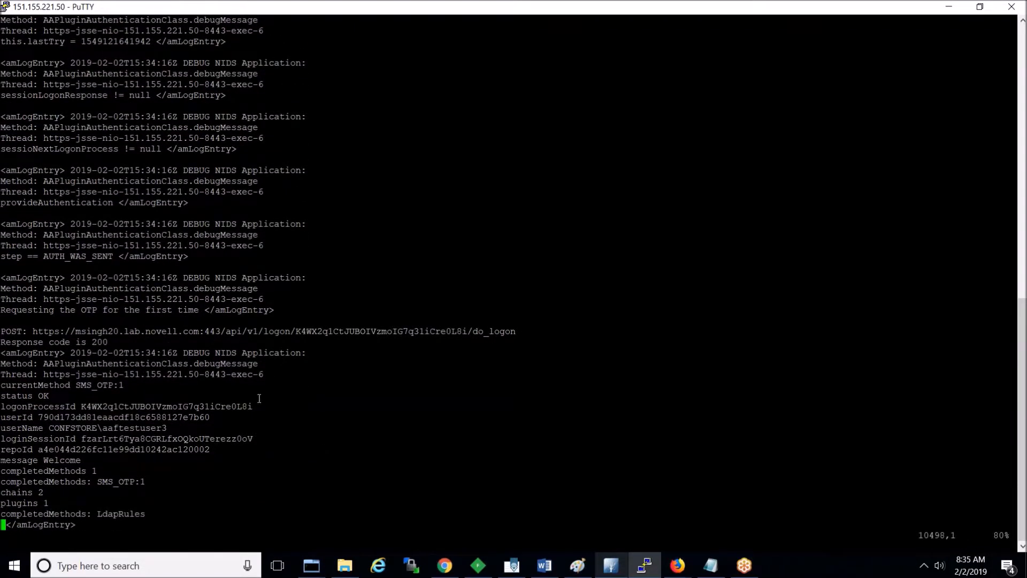
# Step: Examine the first-time OTP request, its do_logon POST URL and status, then the LDAP entries
pyautogui.tripleClick(27, 311)
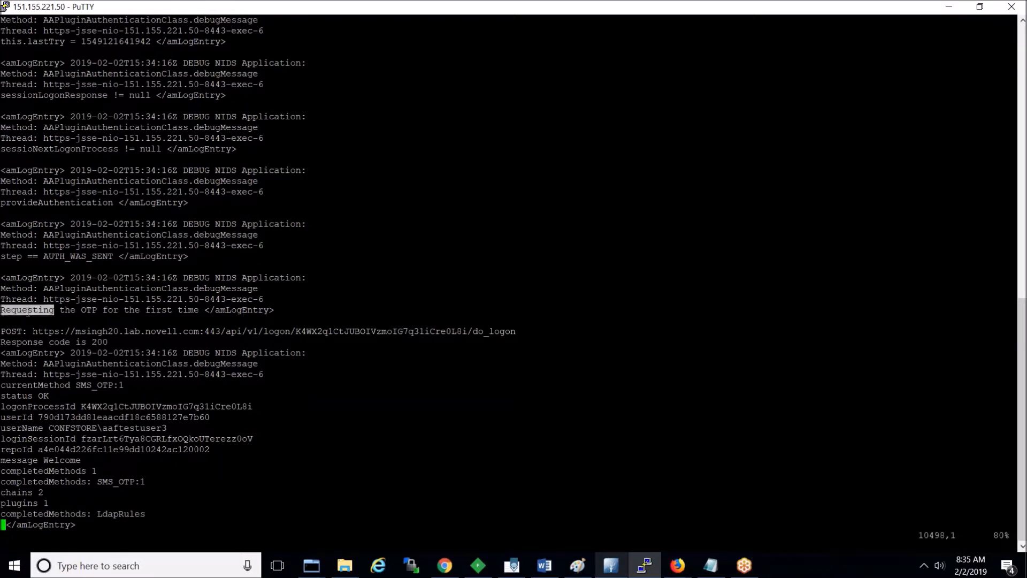
pyautogui.doubleClick(96, 332)
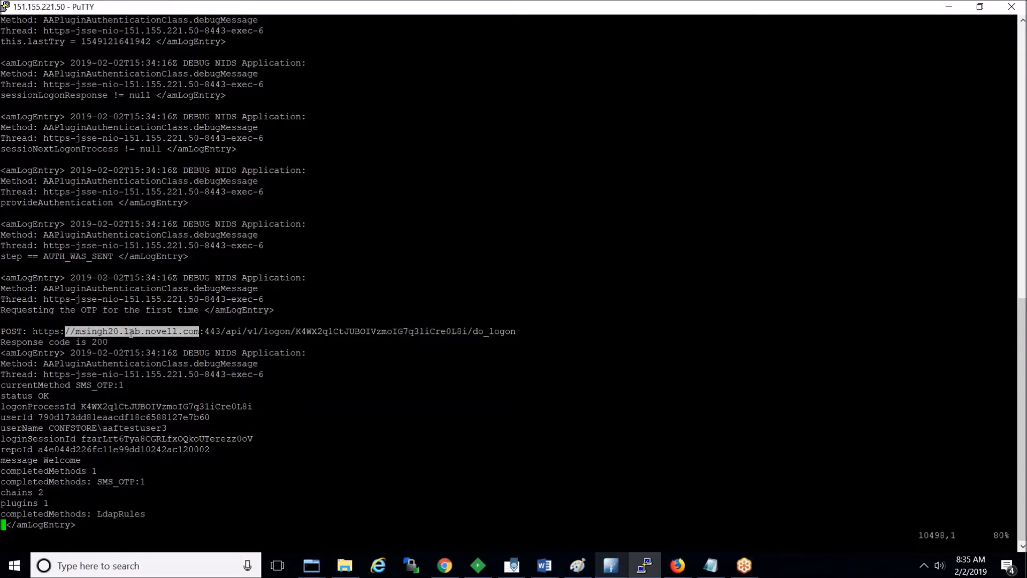
pyautogui.doubleClick(41, 330)
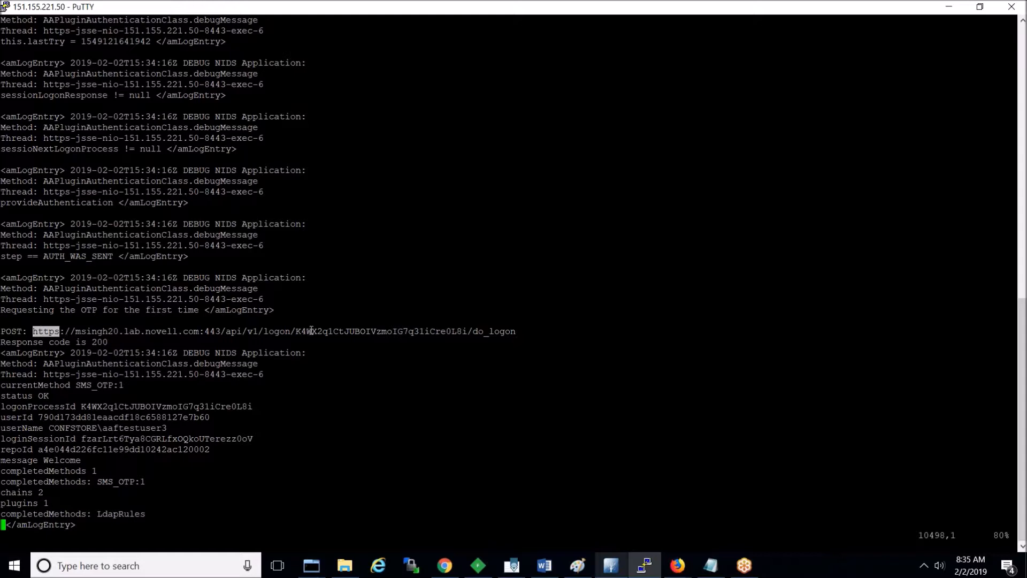
pyautogui.doubleClick(346, 330)
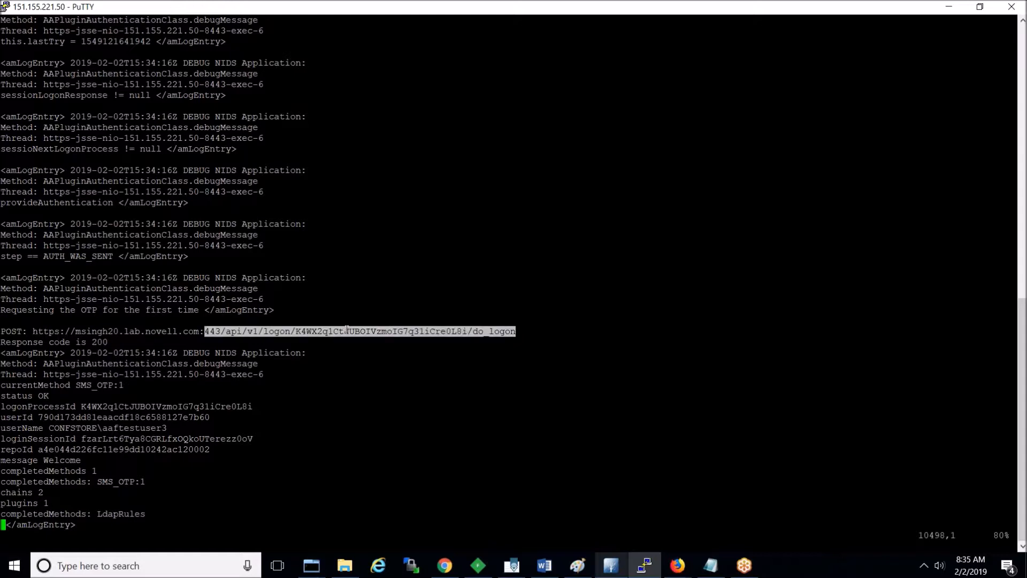
pyautogui.press('Down')
pyautogui.press('Down')
pyautogui.press('Down')
pyautogui.press('Down')
pyautogui.press('Down')
pyautogui.press('Down')
pyautogui.press('Down')
pyautogui.press('Down')
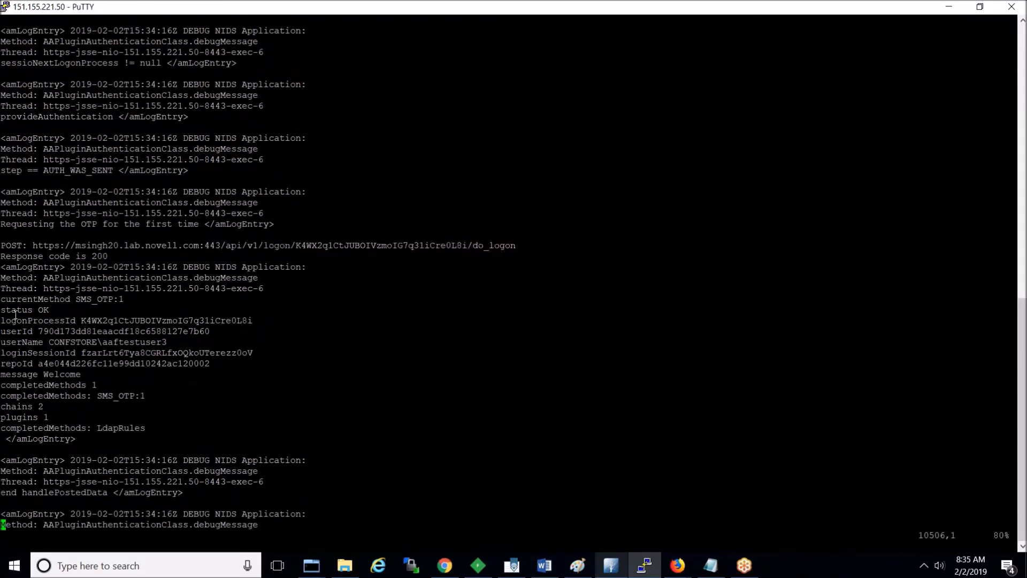
pyautogui.doubleClick(15, 311)
pyautogui.press('Down')
pyautogui.press('Down')
pyautogui.press('Down')
pyautogui.press('Down')
pyautogui.press('Down')
pyautogui.press('Down')
pyautogui.press('Down')
pyautogui.press('Down')
pyautogui.press('Down')
pyautogui.press('Down')
pyautogui.press('Down')
pyautogui.press('Down')
pyautogui.press('Down')
pyautogui.press('Down')
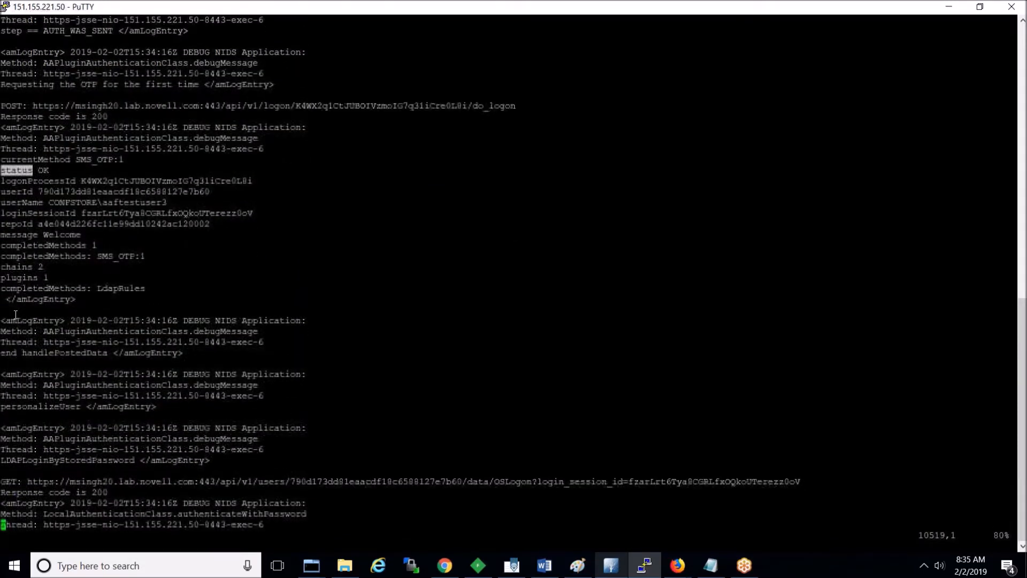
pyautogui.tripleClick(58, 404)
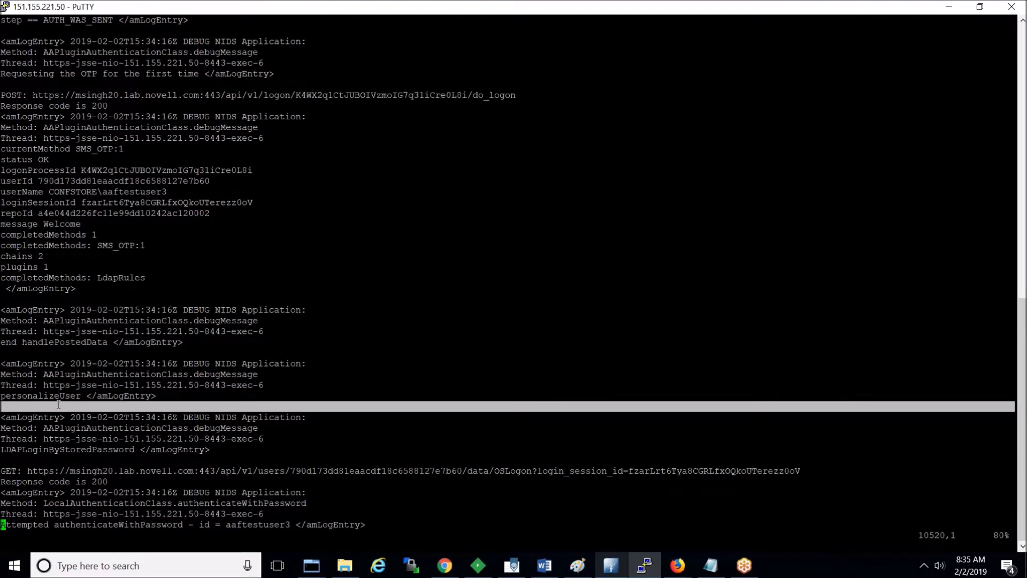
pyautogui.press('Down')
pyautogui.press('Down')
pyautogui.press('Down')
pyautogui.press('Down')
pyautogui.press('Down')
pyautogui.press('Down')
pyautogui.press('Down')
pyautogui.press('Down')
pyautogui.press('Down')
pyautogui.press('Down')
pyautogui.press('Down')
pyautogui.press('Down')
pyautogui.press('Down')
pyautogui.press('Down')
pyautogui.press('Down')
pyautogui.press('Down')
pyautogui.press('Down')
pyautogui.press('Down')
pyautogui.press('Down')
pyautogui.press('Down')
pyautogui.press('Down')
pyautogui.press('Down')
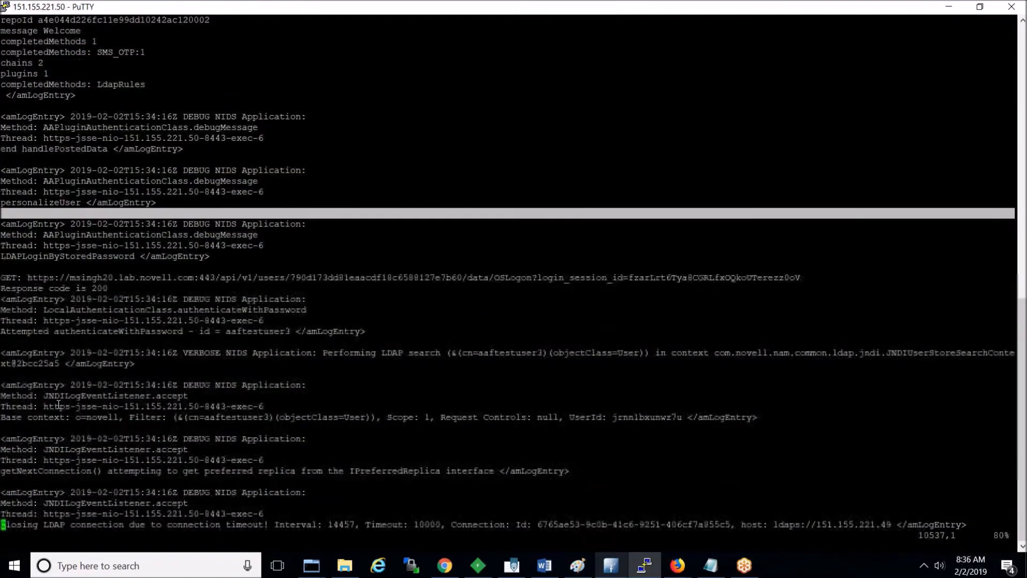
pyautogui.press('Down')
pyautogui.press('Down')
pyautogui.press('Down')
pyautogui.press('Down')
pyautogui.press('Down')
pyautogui.press('Down')
pyautogui.press('Down')
pyautogui.press('Down')
pyautogui.press('Down')
pyautogui.press('Down')
pyautogui.press('Down')
pyautogui.press('Down')
pyautogui.press('Down')
pyautogui.press('Down')
pyautogui.press('Down')
pyautogui.press('Down')
pyautogui.press('Down')
pyautogui.press('Down')
pyautogui.press('Down')
pyautogui.press('Down')
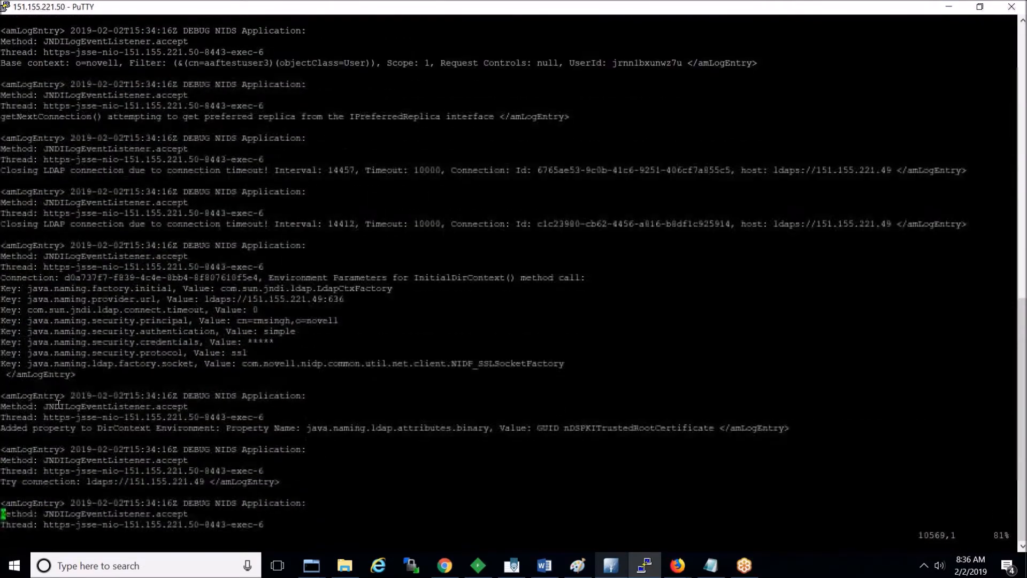
pyautogui.press('Down')
pyautogui.press('Down')
pyautogui.press('Down')
pyautogui.press('Down')
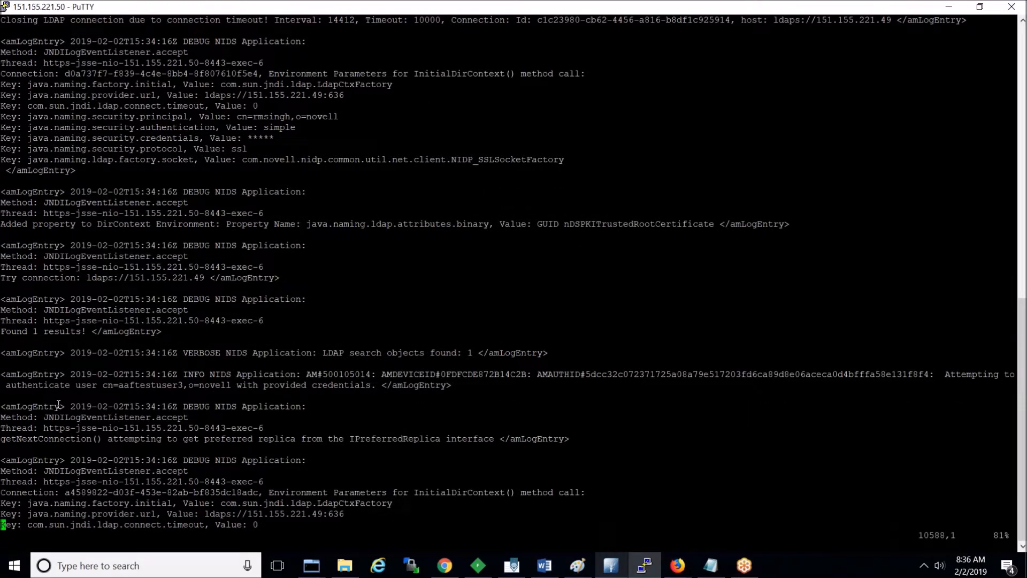
# Step: Exit vi and rerun the tailf capture of catalina.out into nam_aaf_integration
pyautogui.write(':q!')
pyautogui.press('Return')
pyautogui.press('Up')
pyautogui.press('Up')
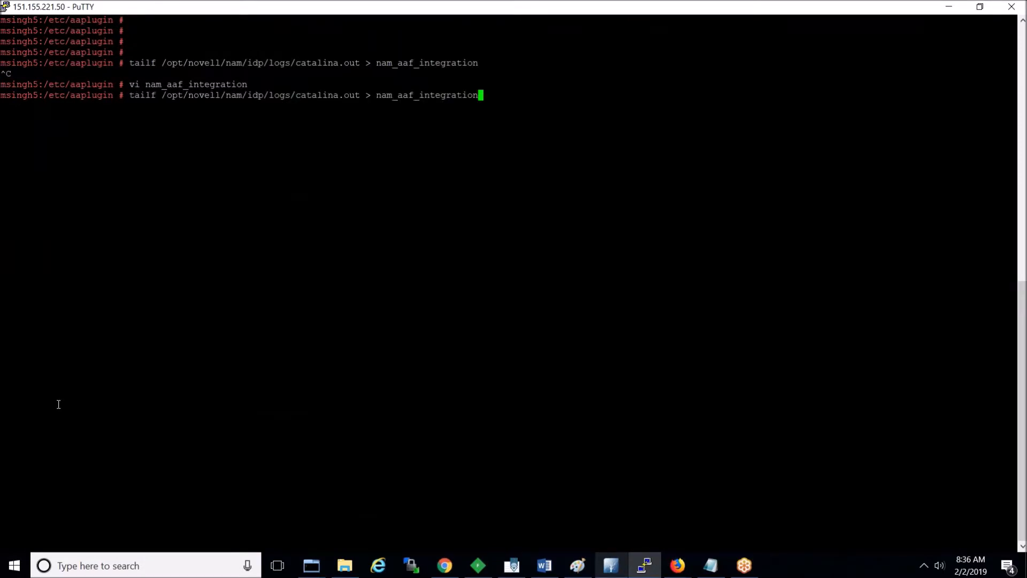
pyautogui.press('Return')
pyautogui.click(610, 568)
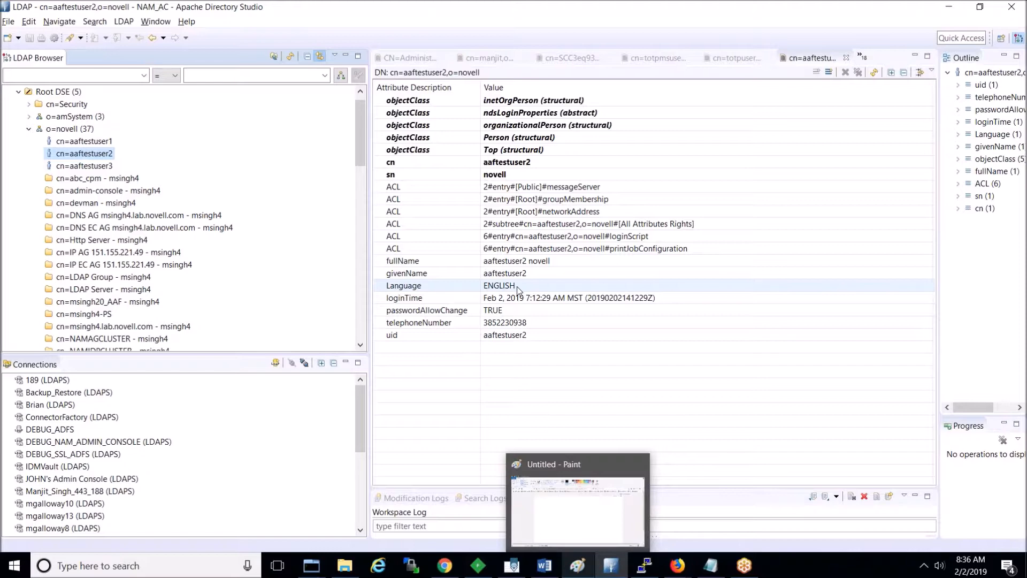
# Step: Load the Access Manager login page in the private browsing window
pyautogui.click(680, 571)
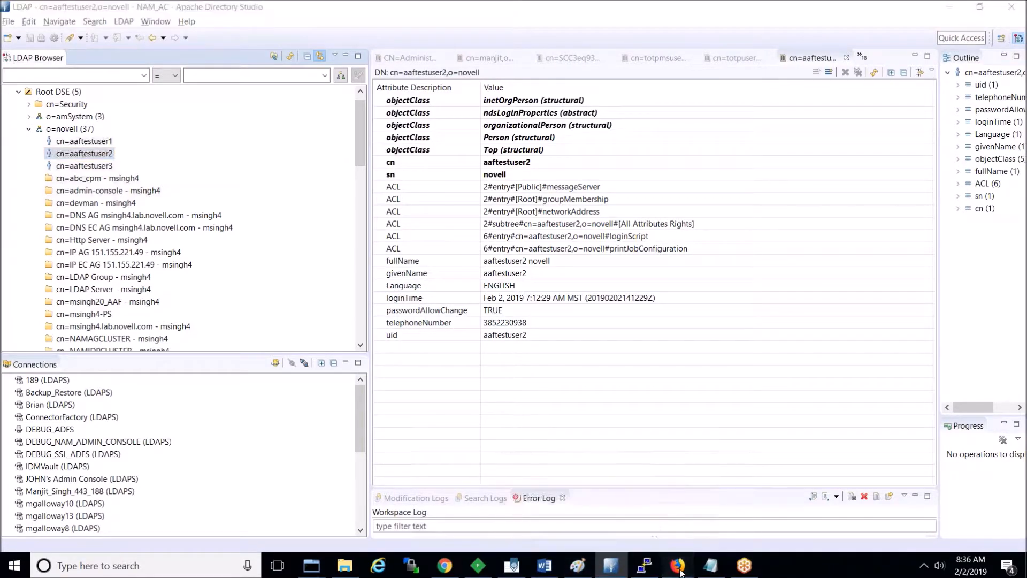
pyautogui.click(701, 523)
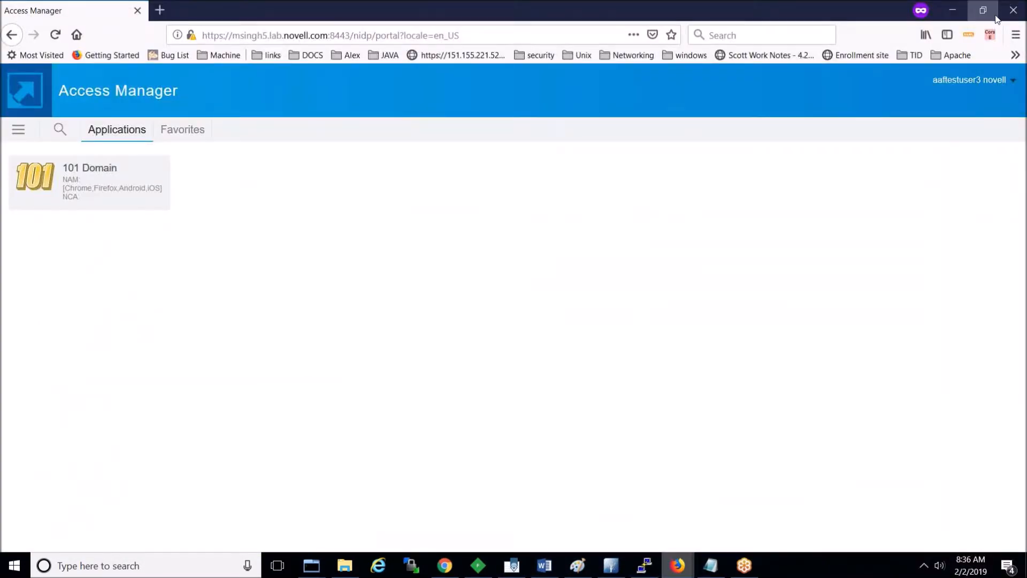
pyautogui.click(610, 565)
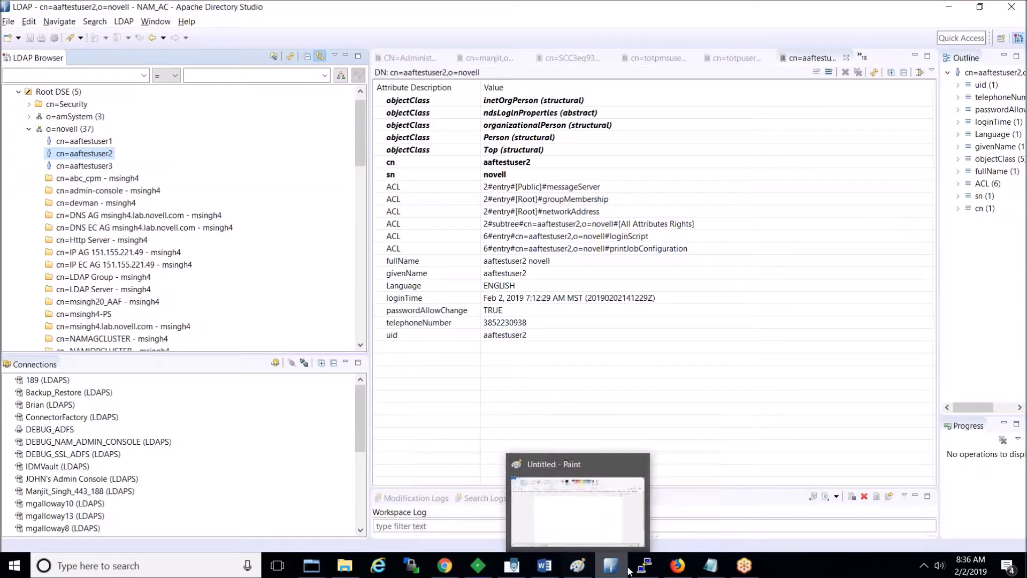
pyautogui.click(678, 566)
pyautogui.click(678, 566)
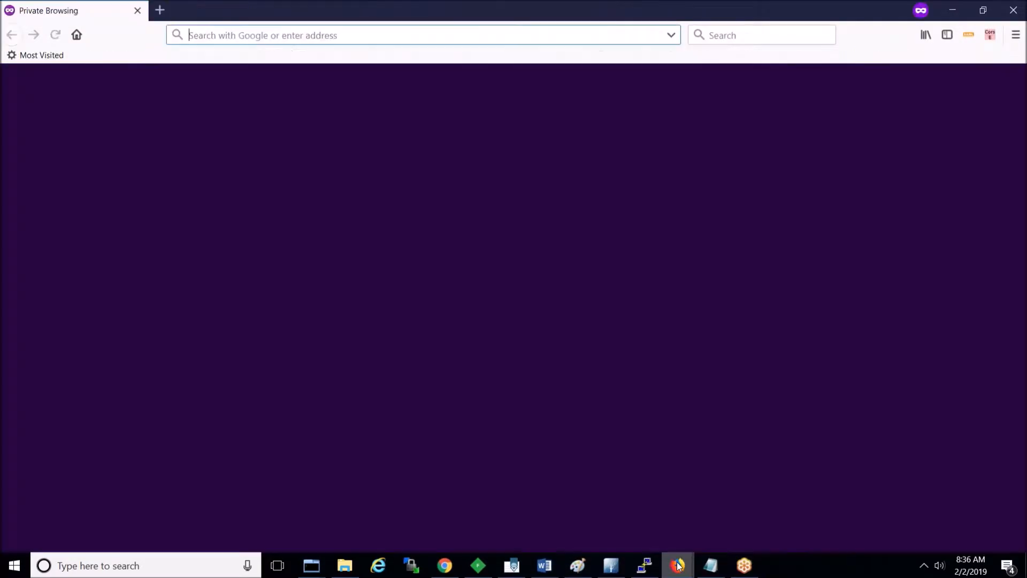
pyautogui.write('msingh')
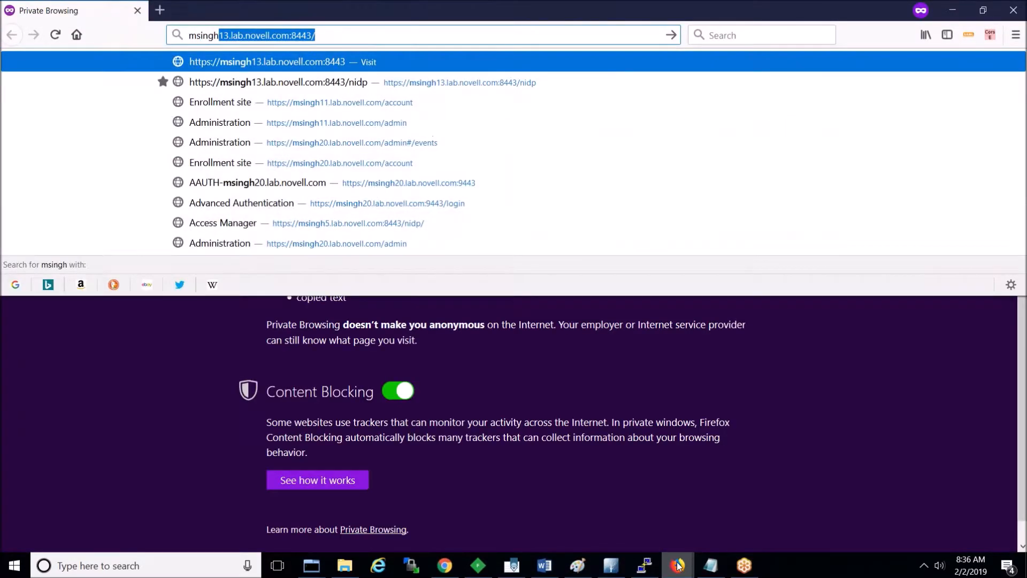
pyautogui.write('5')
pyautogui.press('Down')
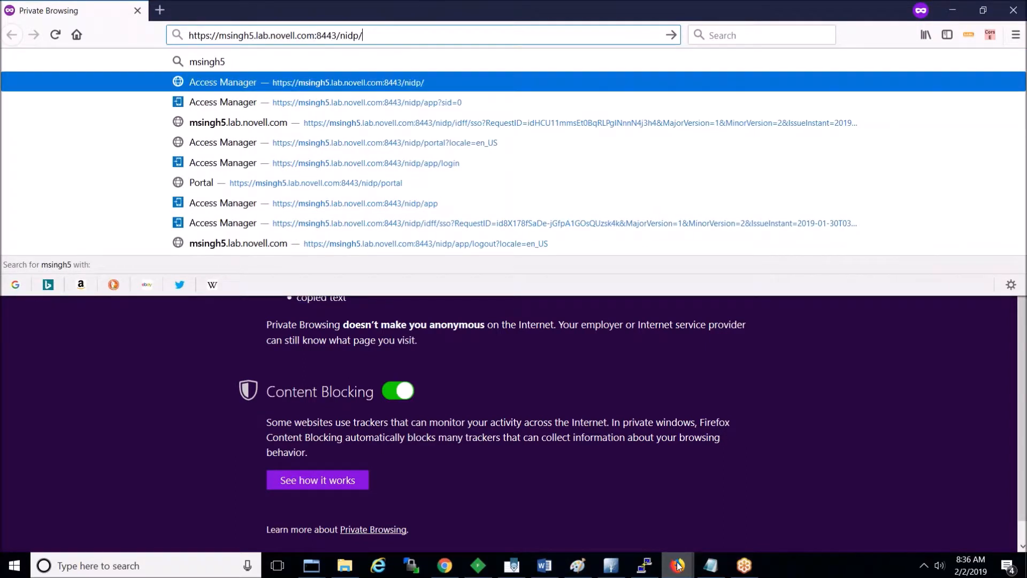
pyautogui.press('Return')
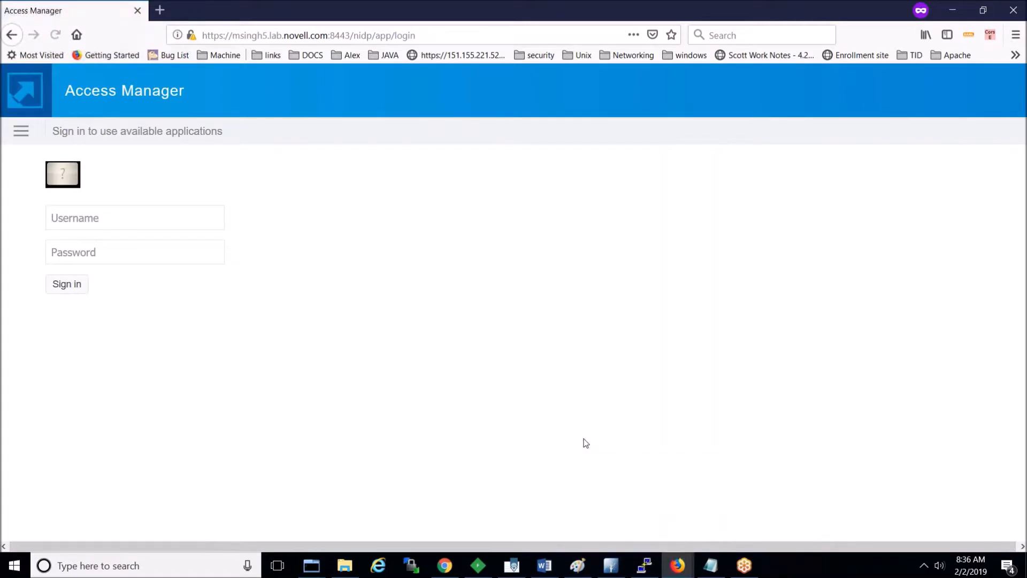
# Step: Sign in as aaftestuser2 via NAM_AAF_SMS and see the no SMS OTP authenticator error
pyautogui.click(21, 131)
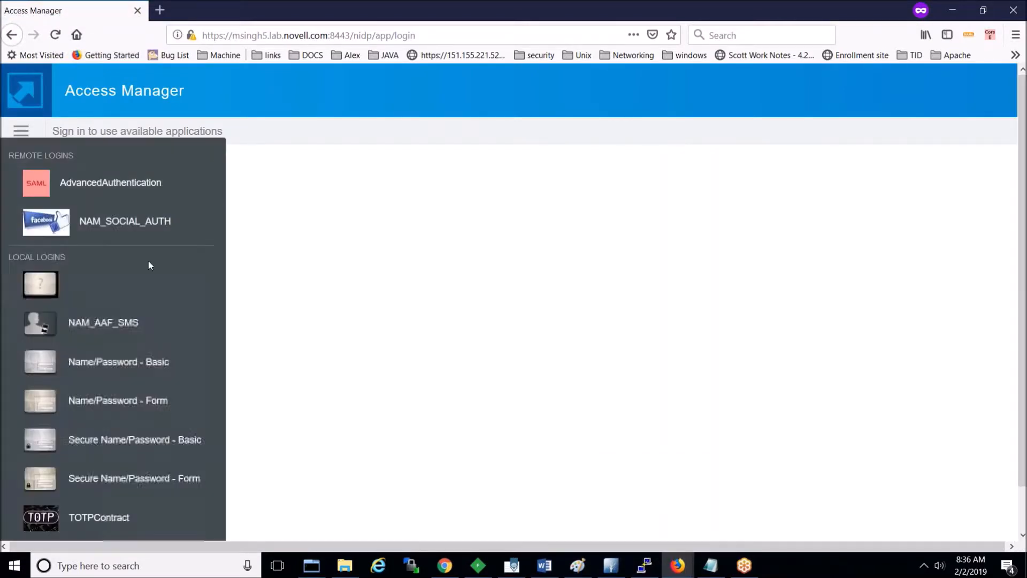
pyautogui.click(118, 325)
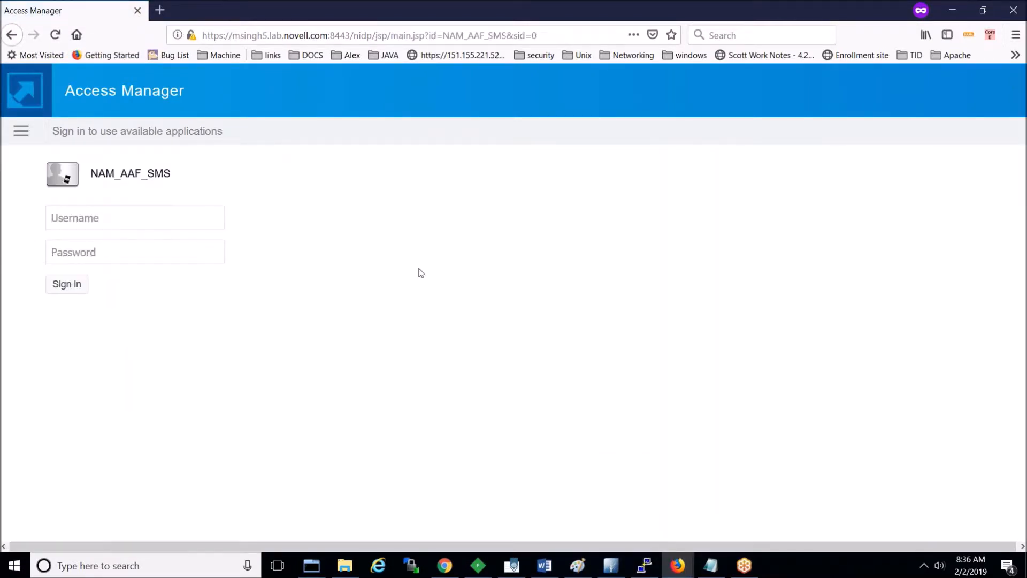
pyautogui.write('aaf')
pyautogui.write('testuser')
pyautogui.write('2')
pyautogui.write('••••••')
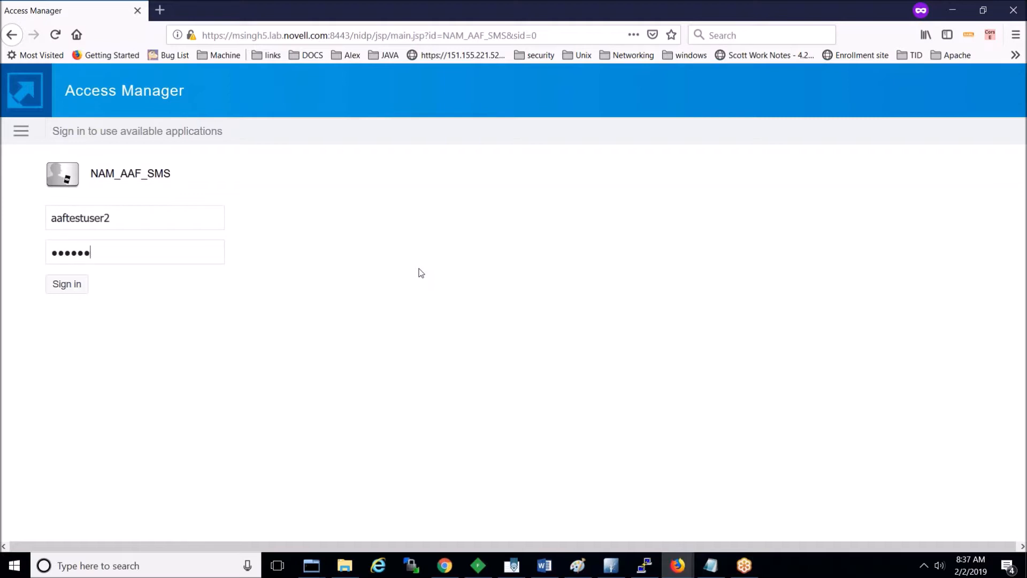
pyautogui.click(65, 288)
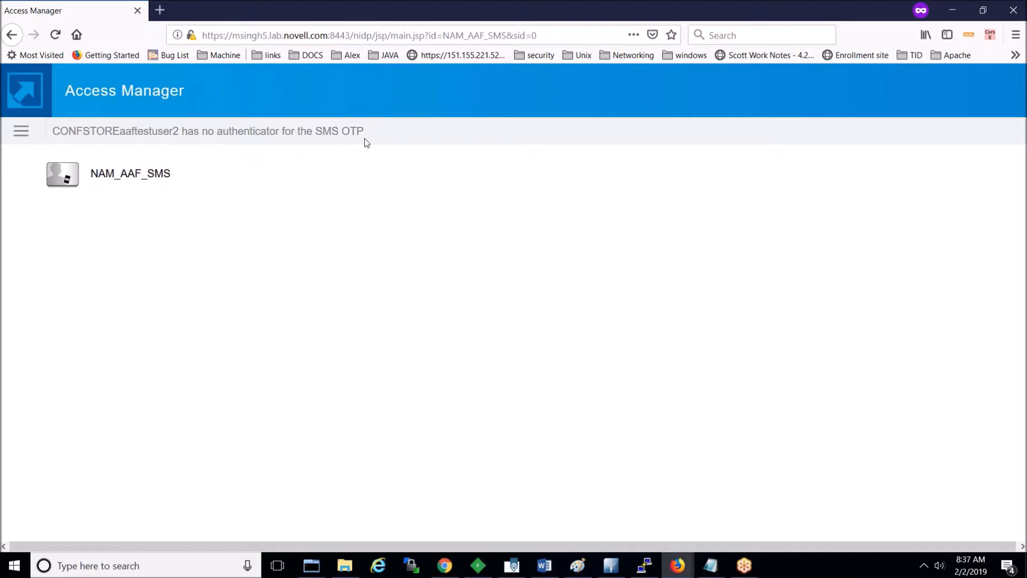
pyautogui.click(644, 566)
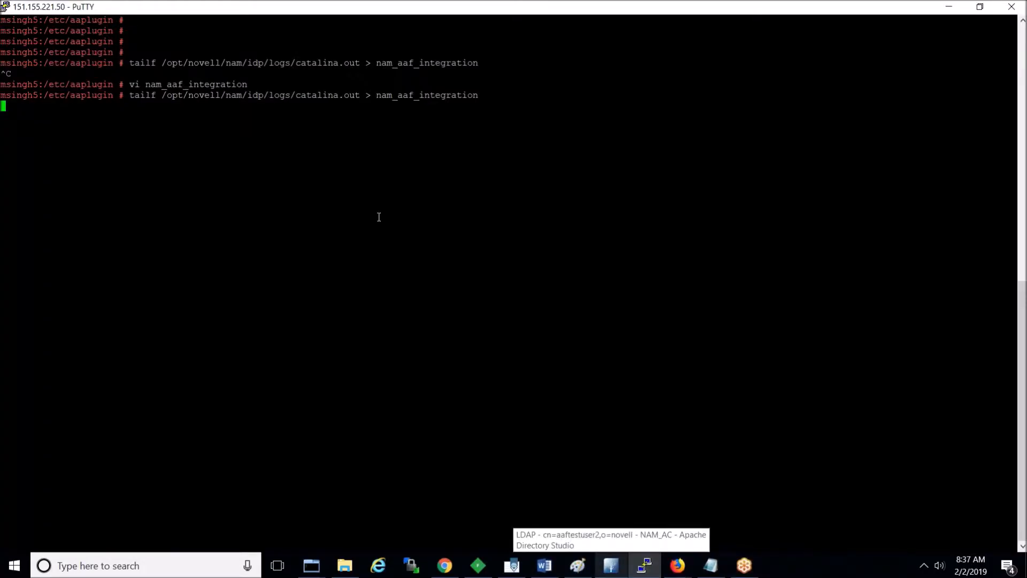
# Step: Stop the capture and open nam_aaf_integration in vi, paging to the SMS OTP RestException
pyautogui.hotkey('ctrl', 'c')
pyautogui.write('vi nam')
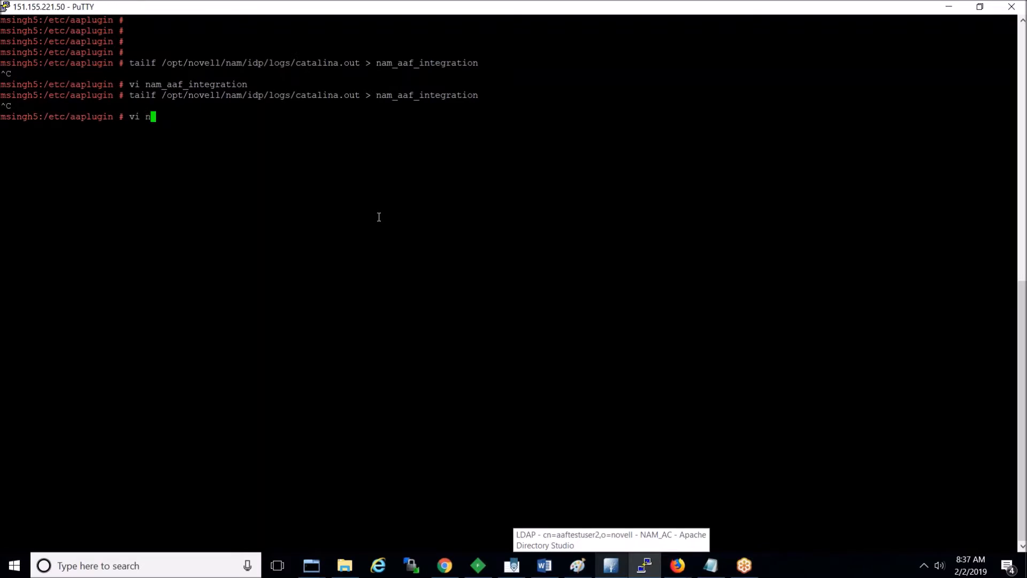
pyautogui.press('Tab')
pyautogui.press('Return')
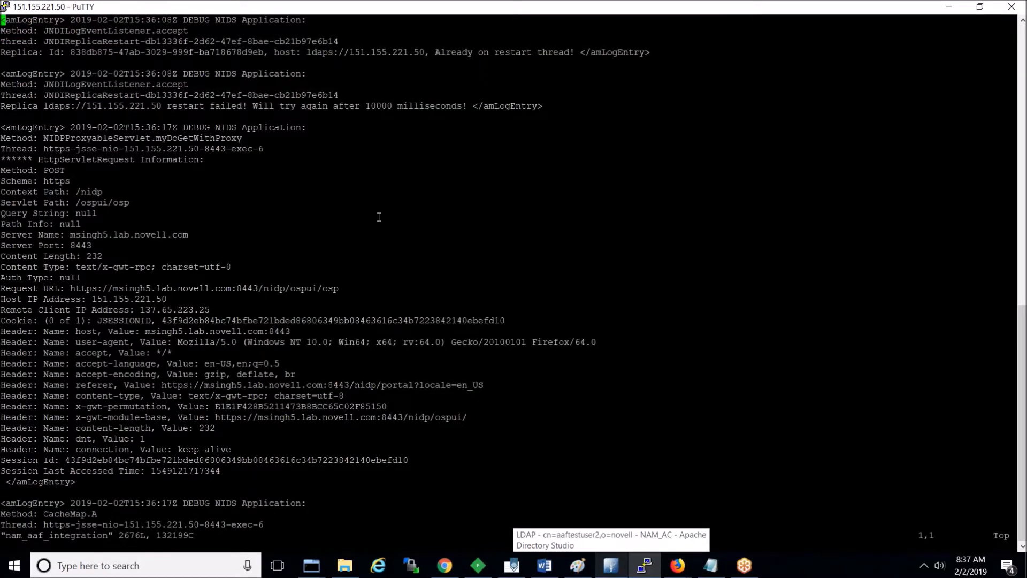
pyautogui.press('pagedown')
pyautogui.press('pagedown')
pyautogui.press('pagedown')
pyautogui.press('pagedown')
pyautogui.press('pagedown')
pyautogui.press('pagedown')
pyautogui.press('pagedown')
pyautogui.press('pagedown')
pyautogui.press('pagedown')
pyautogui.press('pagedown')
pyautogui.press('pagedown')
pyautogui.press('pagedown')
pyautogui.press('pagedown')
pyautogui.press('pagedown')
pyautogui.press('pagedown')
pyautogui.press('pagedown')
pyautogui.press('pagedown')
pyautogui.press('pagedown')
pyautogui.press('pagedown')
pyautogui.press('pagedown')
pyautogui.press('pagedown')
pyautogui.press('pagedown')
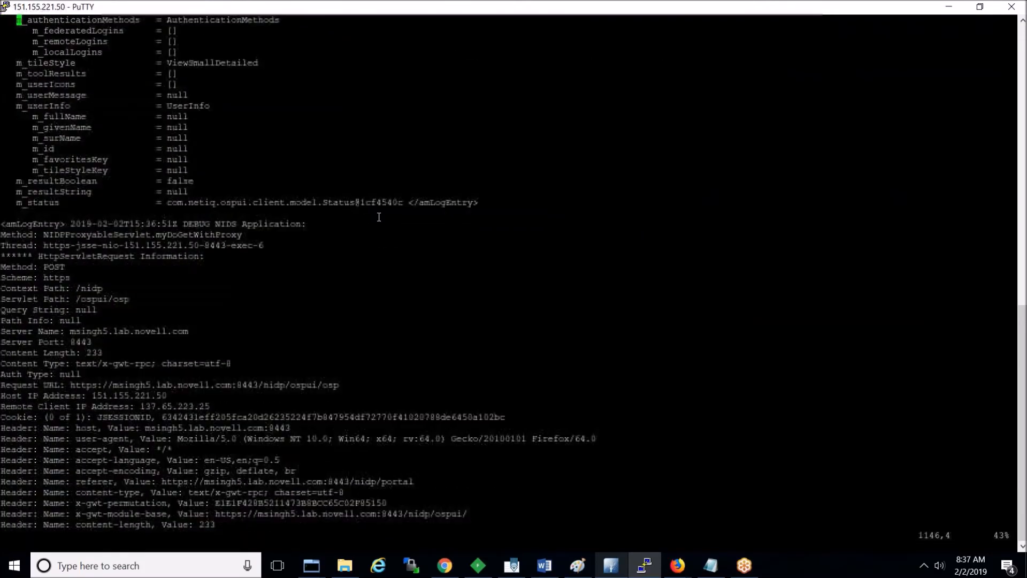
pyautogui.press('pagedown')
pyautogui.press('pagedown')
pyautogui.press('pagedown')
pyautogui.press('pagedown')
pyautogui.press('pagedown')
pyautogui.press('pagedown')
pyautogui.press('pagedown')
pyautogui.press('pagedown')
pyautogui.press('pagedown')
pyautogui.press('pagedown')
pyautogui.press('pagedown')
pyautogui.press('pagedown')
pyautogui.press('pagedown')
pyautogui.press('pagedown')
pyautogui.press('pagedown')
pyautogui.press('pagedown')
pyautogui.press('pagedown')
pyautogui.press('pagedown')
pyautogui.press('pagedown')
pyautogui.press('pagedown')
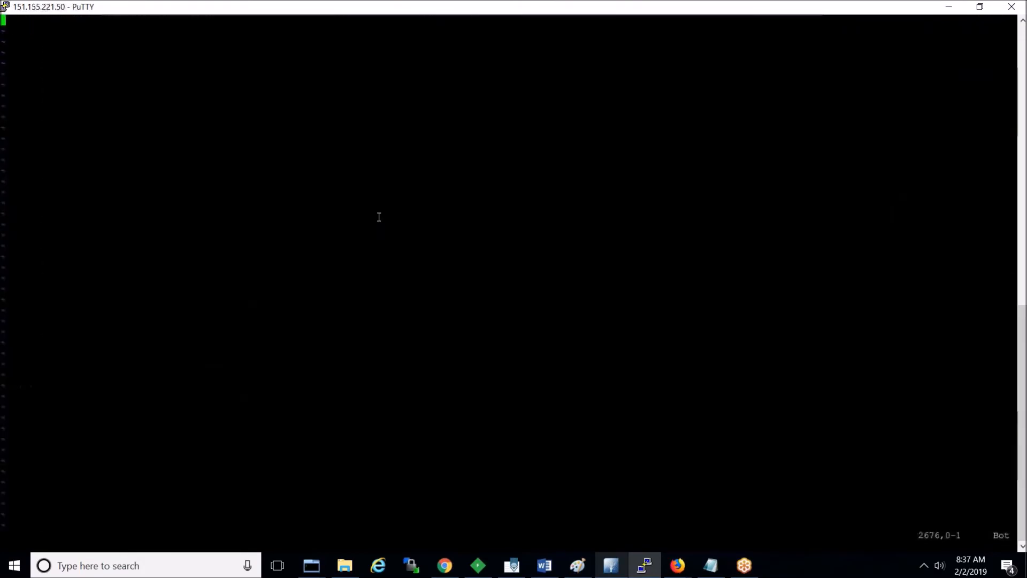
pyautogui.press('pageup')
pyautogui.press('pageup')
pyautogui.press('pageup')
pyautogui.press('pageup')
pyautogui.press('pageup')
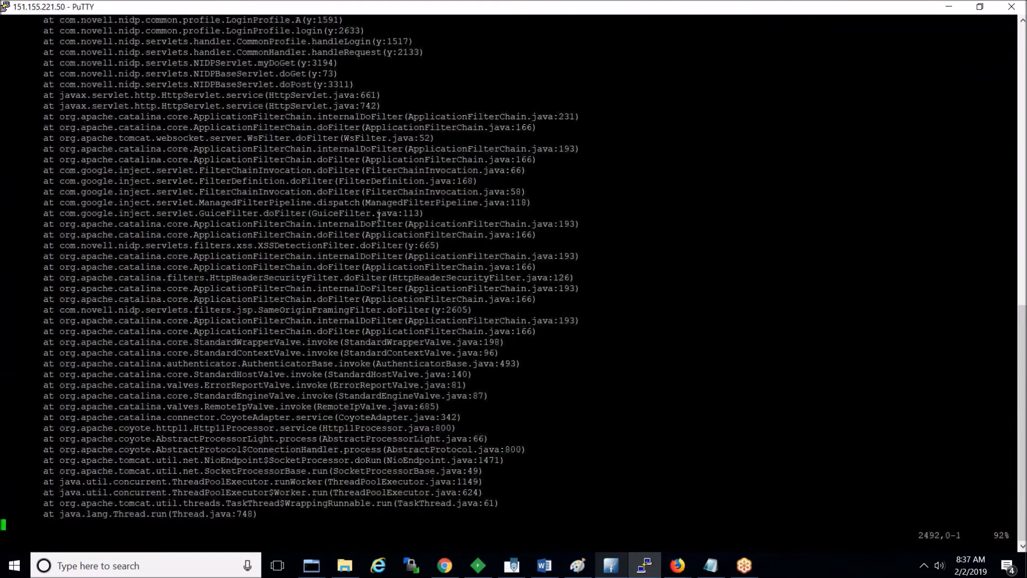
pyautogui.press('pageup')
pyautogui.press('pageup')
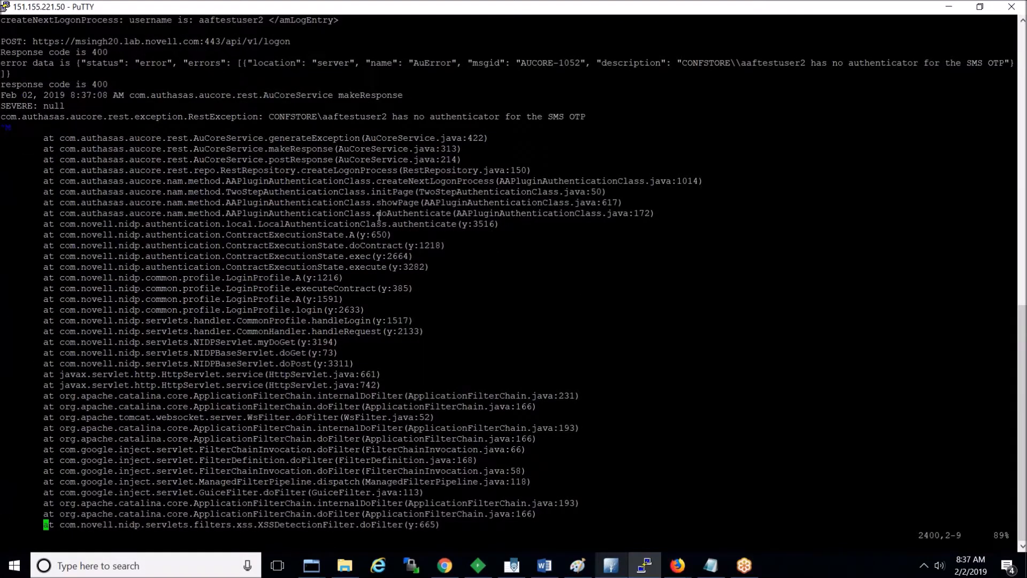
# Step: Highlight the AUCORE-1052 error line and doContract stack trace line, then quit without saving
pyautogui.doubleClick(163, 44)
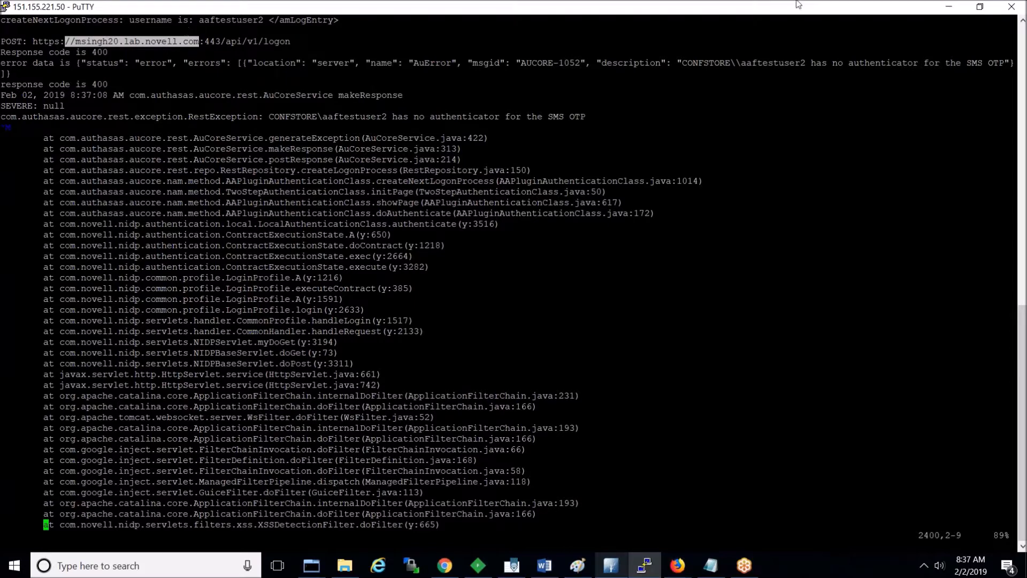
pyautogui.click(1010, 33)
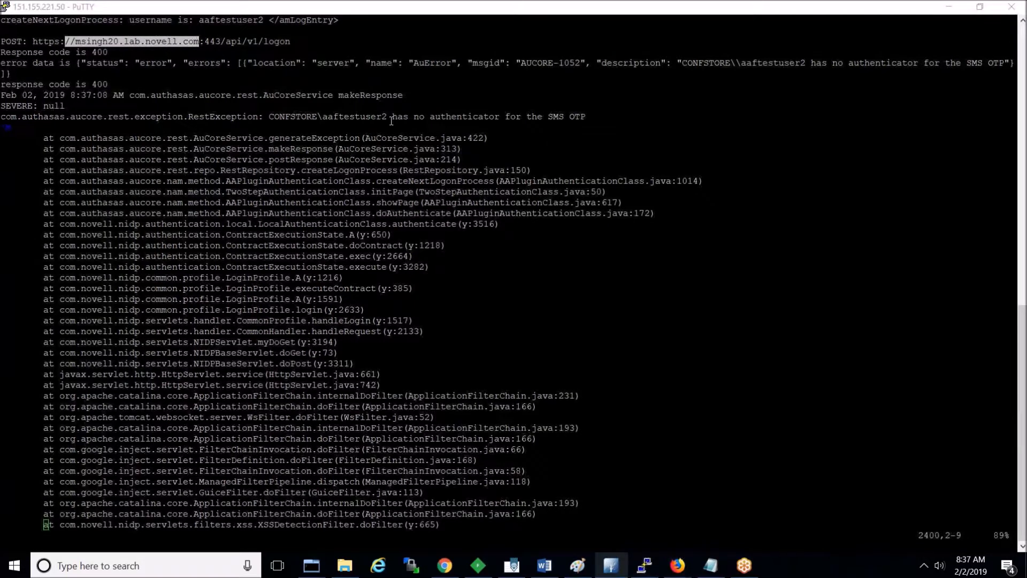
pyautogui.tripleClick(152, 63)
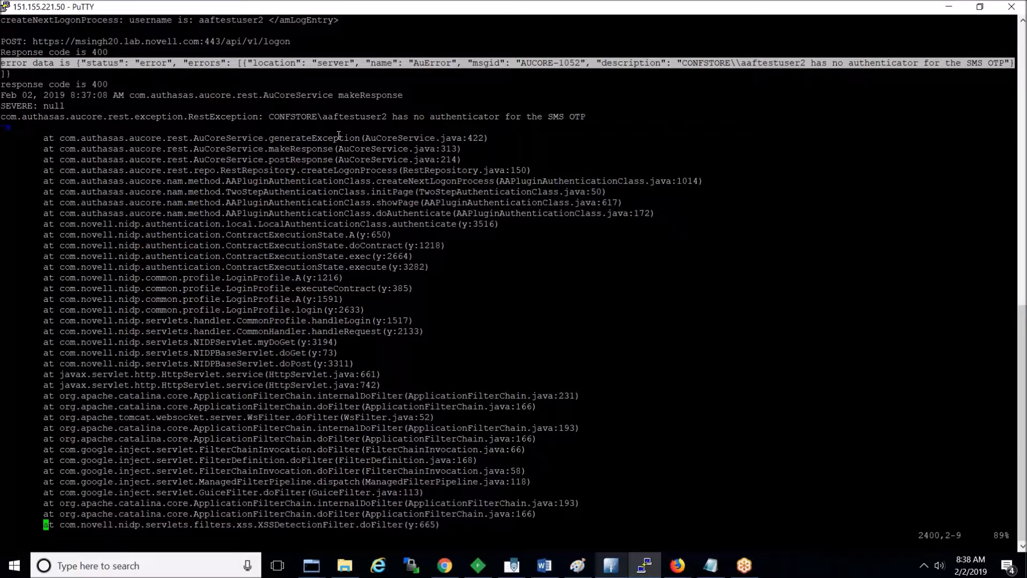
pyautogui.doubleClick(261, 117)
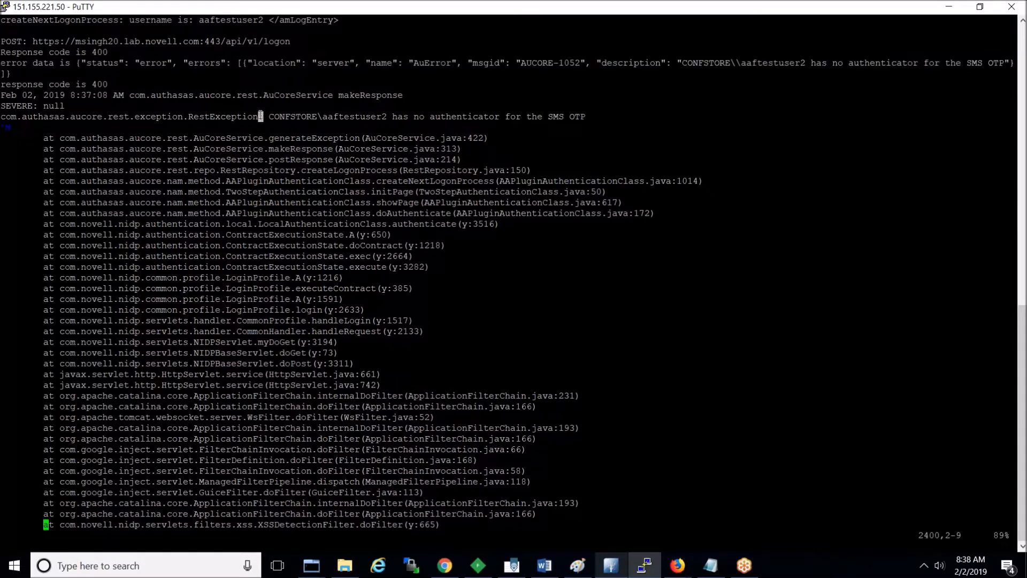
pyautogui.tripleClick(256, 245)
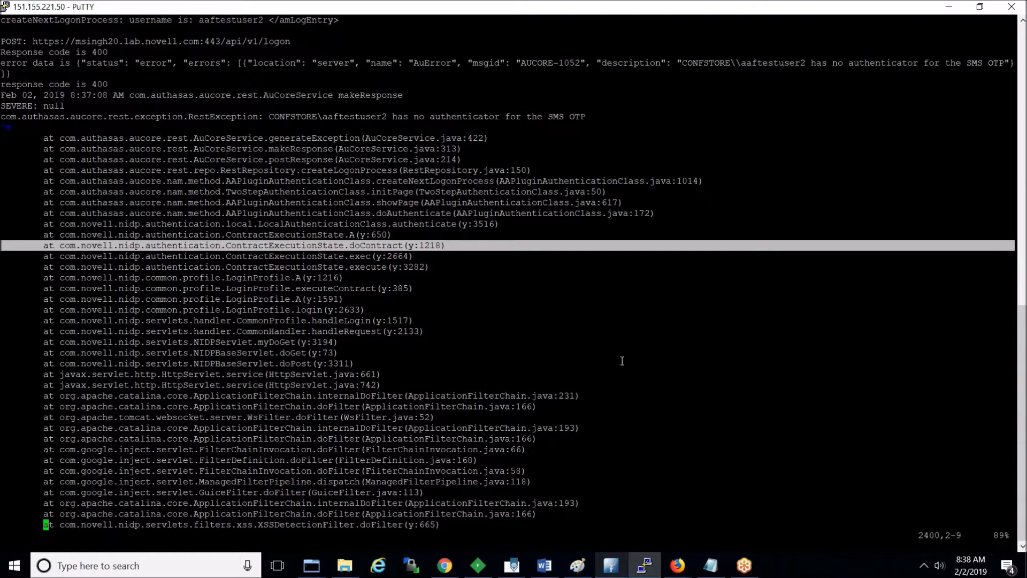
pyautogui.write(':q!')
pyautogui.press('Return')
# Step: Review Advanced Authentication repositories (CONFSTORE eDirectory, 1 user), then return to the appliance page
pyautogui.click(611, 565)
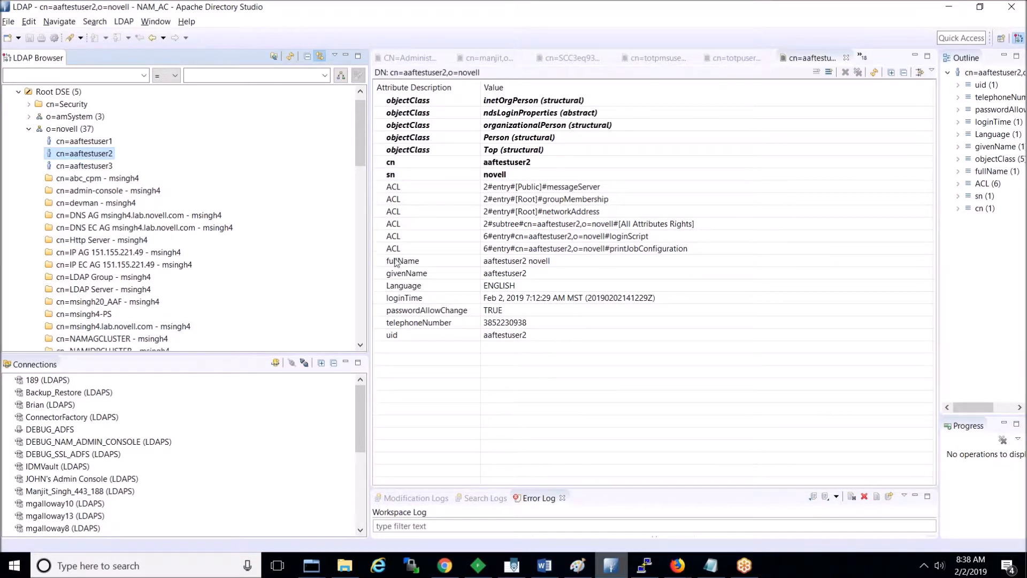
pyautogui.click(664, 559)
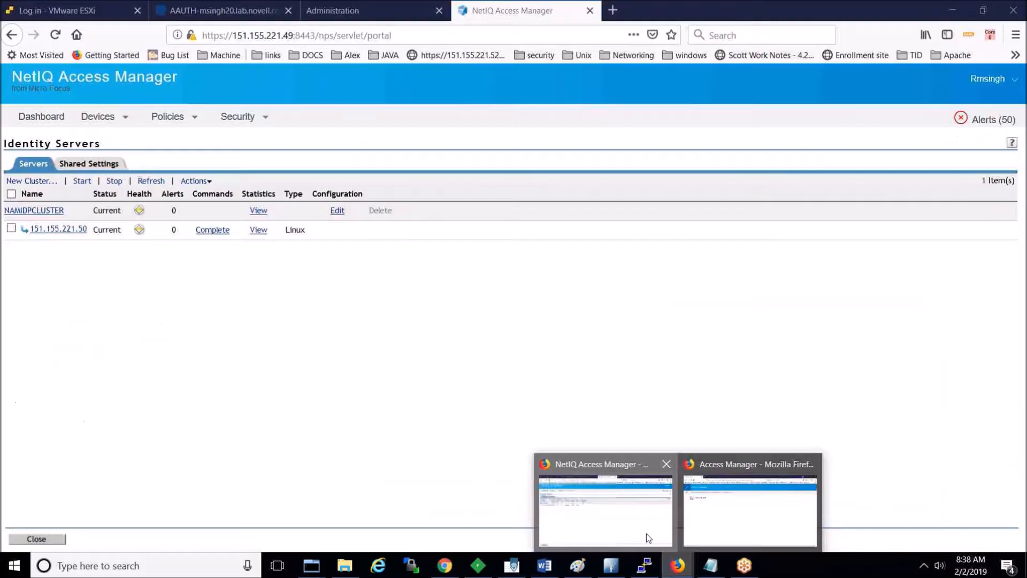
pyautogui.click(646, 534)
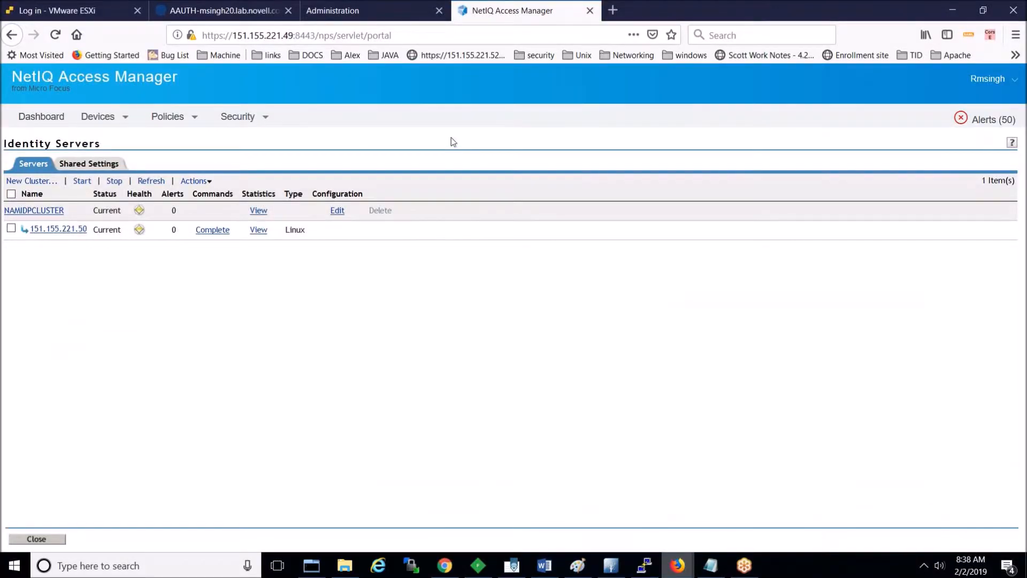
pyautogui.click(238, 8)
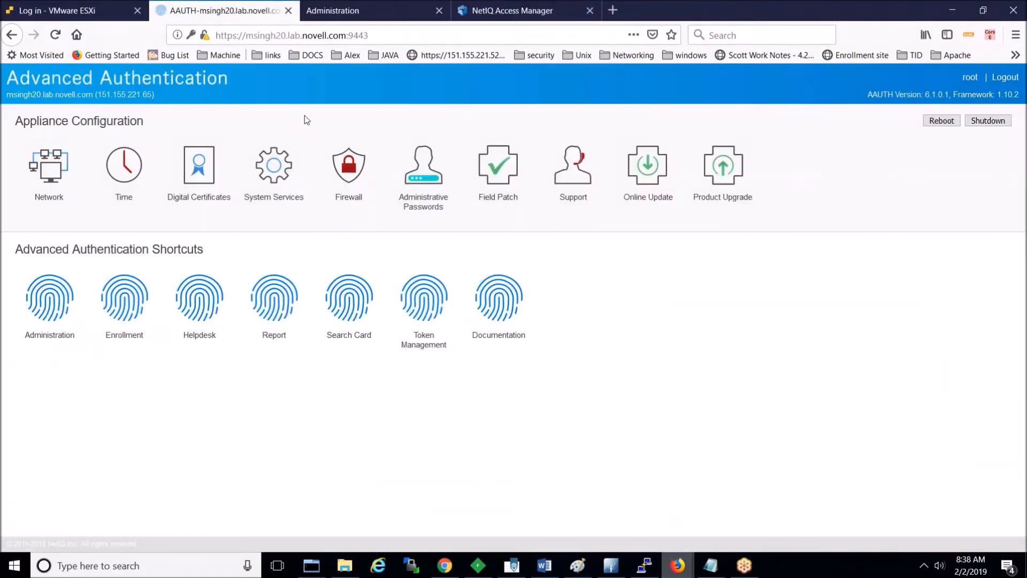
pyautogui.click(356, 13)
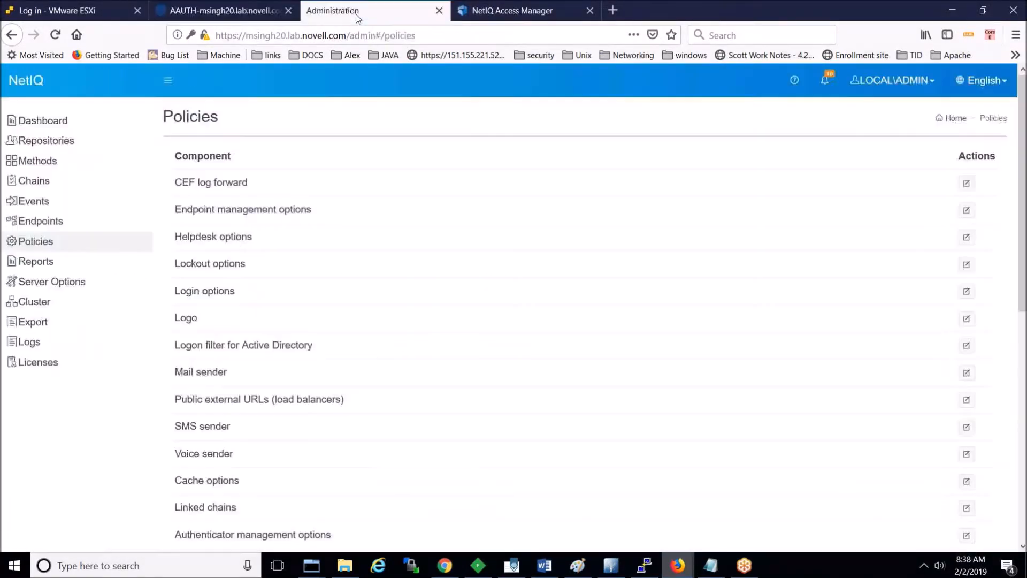
pyautogui.click(52, 141)
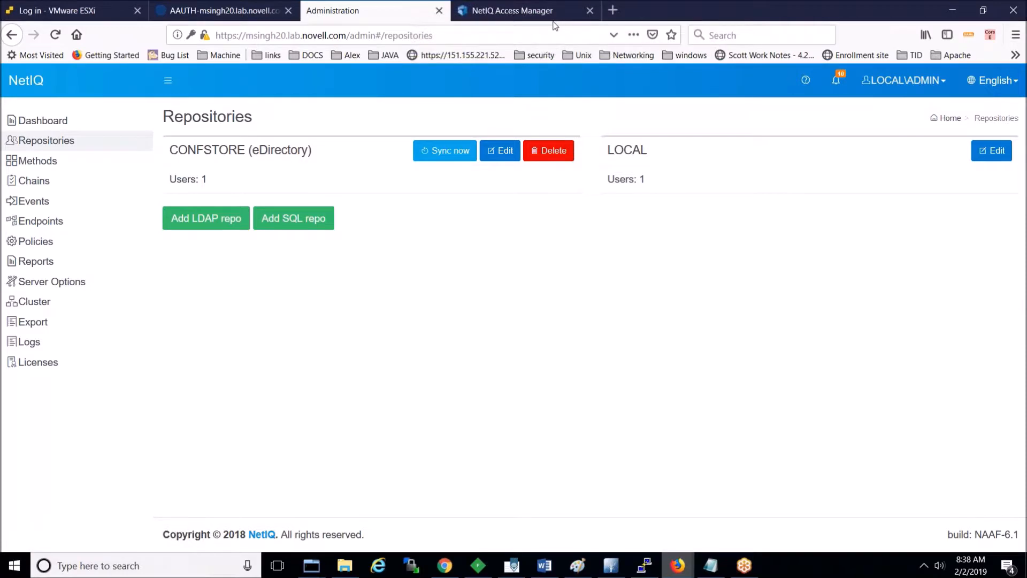
pyautogui.click(557, 15)
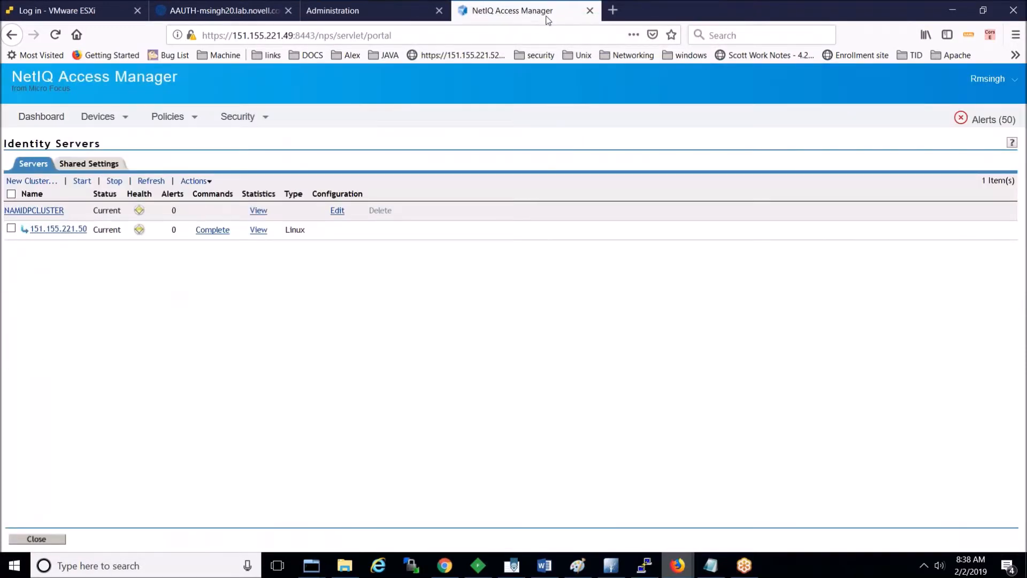
pyautogui.click(613, 10)
pyautogui.click(193, 20)
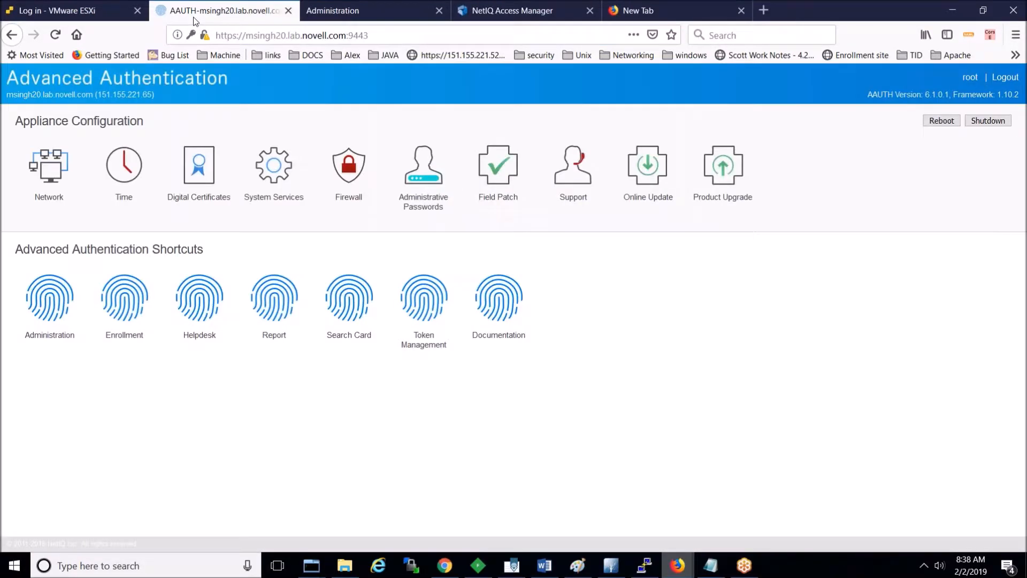
# Step: Sign in to the Enrollment site as CONFSTORE\aaftestuser2 with the LDAP password
pyautogui.click(138, 325)
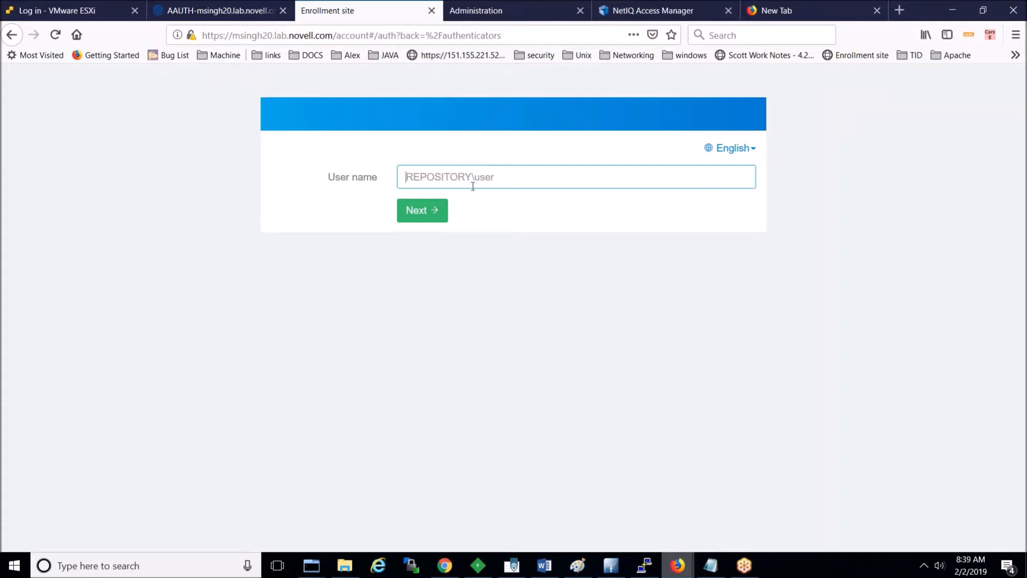
pyautogui.write('CONFSTORE\\aaftestuser2')
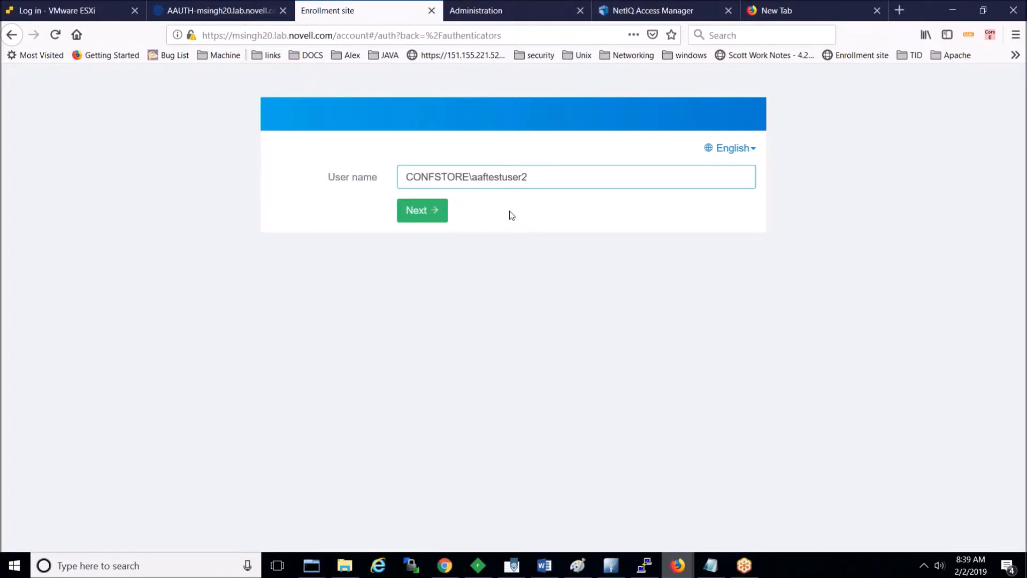
pyautogui.doubleClick(433, 181)
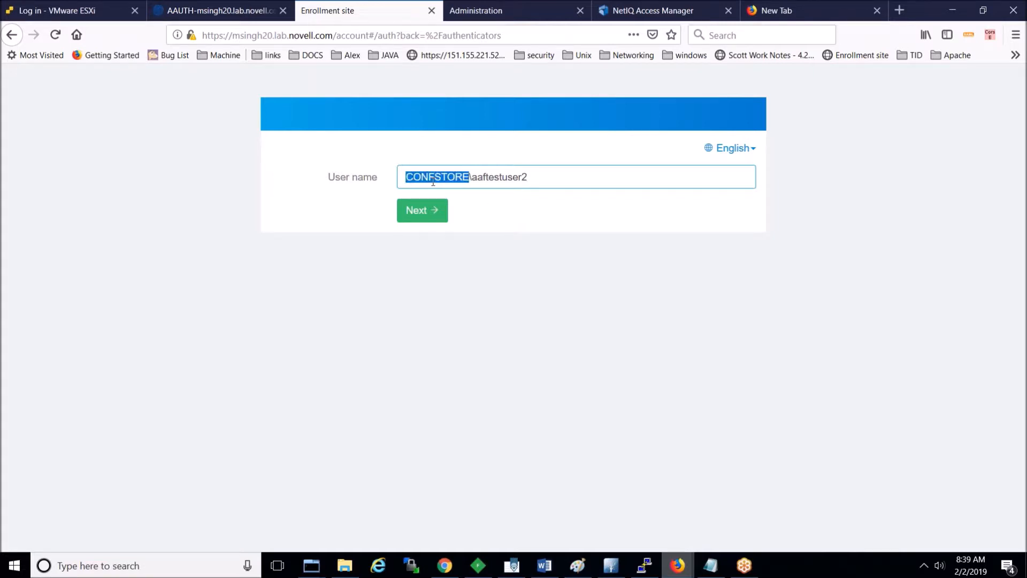
pyautogui.doubleClick(486, 177)
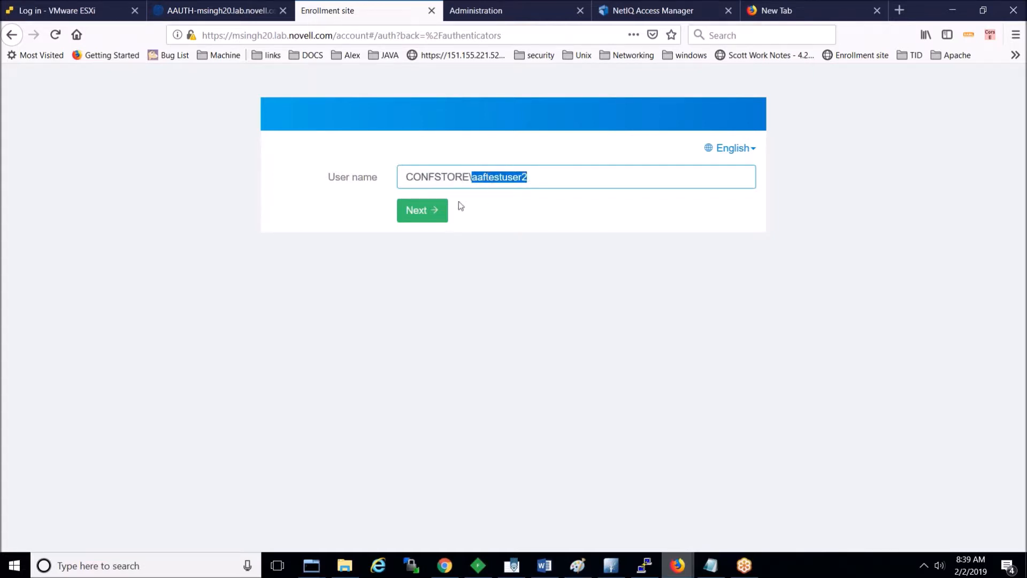
pyautogui.click(435, 211)
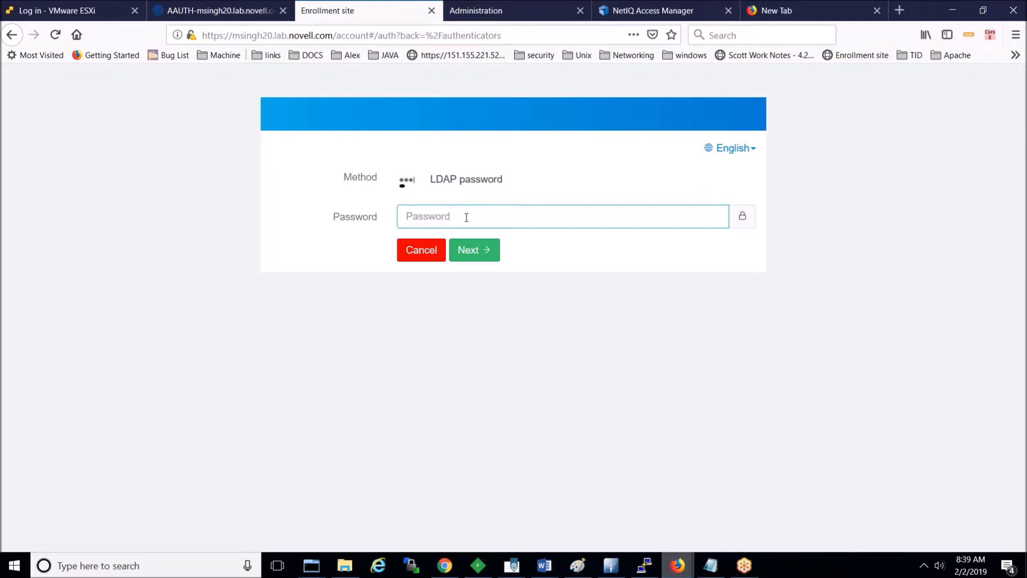
pyautogui.write('******')
pyautogui.click(473, 253)
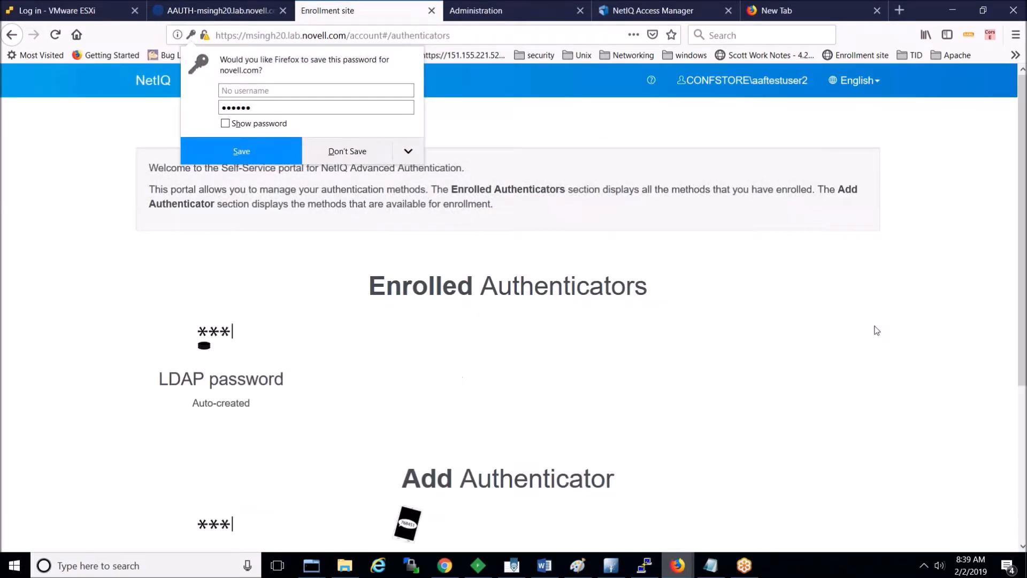
# Step: Dismiss the save-password prompt and scroll the authenticators, confirming SMS OTP is not enrolled
pyautogui.click(1005, 323)
pyautogui.moveTo(1022, 309); pyautogui.dragTo(1023, 395)
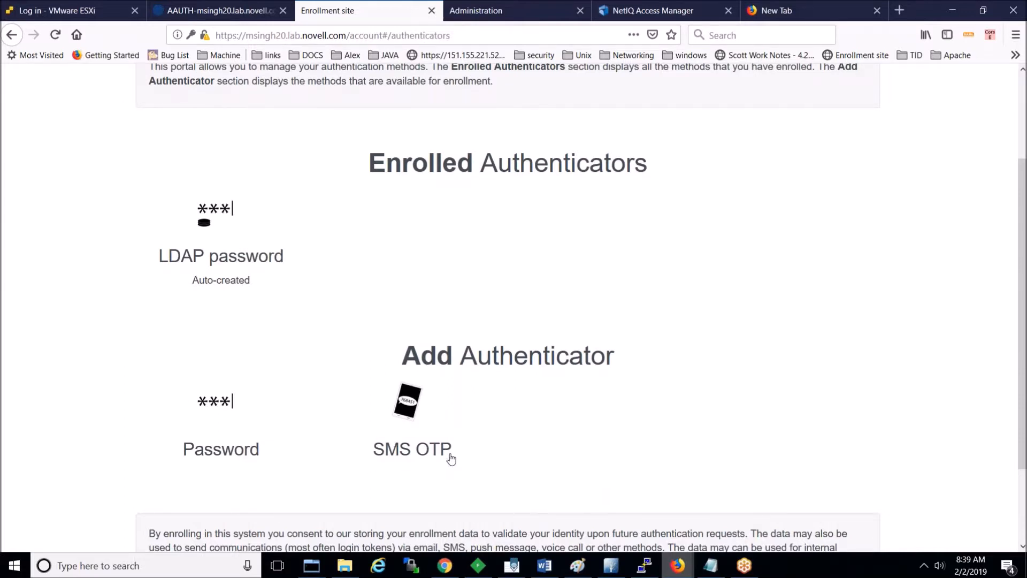
pyautogui.moveTo(1022, 315); pyautogui.dragTo(1022, 222)
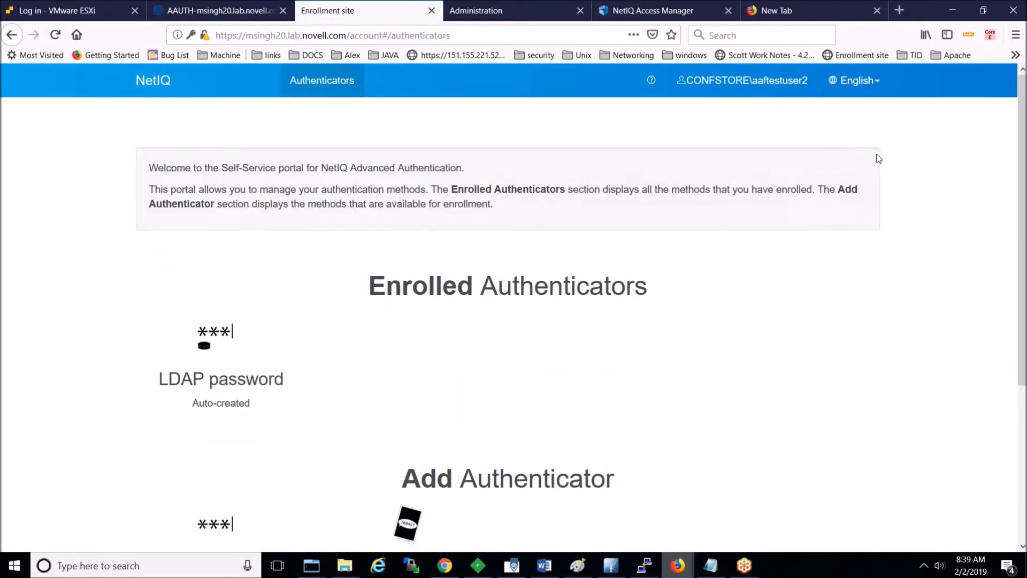
pyautogui.click(792, 92)
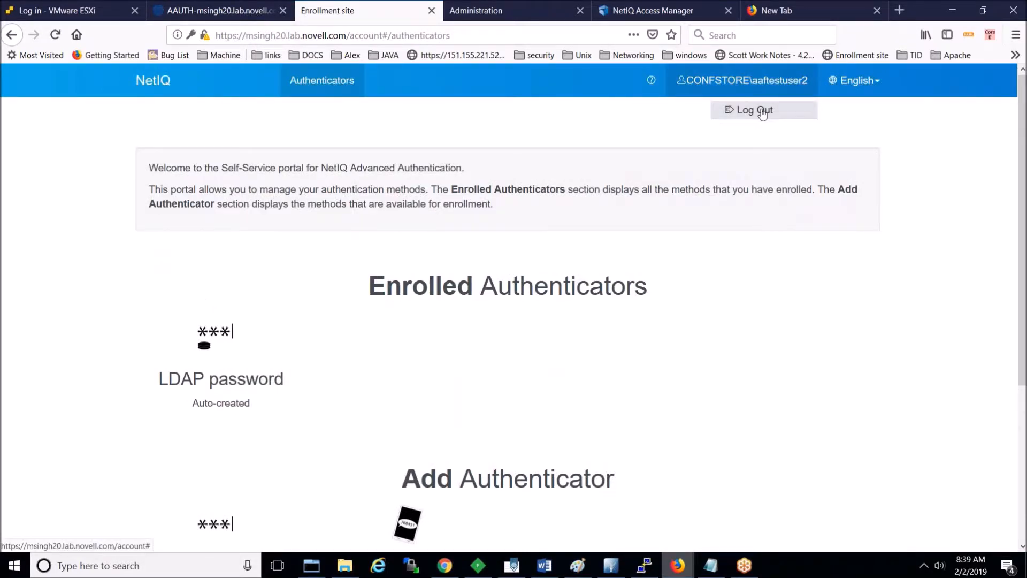
# Step: Log out and sign in as the test user ending in 3, reviewing its enrolled SMS OTP
pyautogui.click(763, 112)
pyautogui.write('CO')
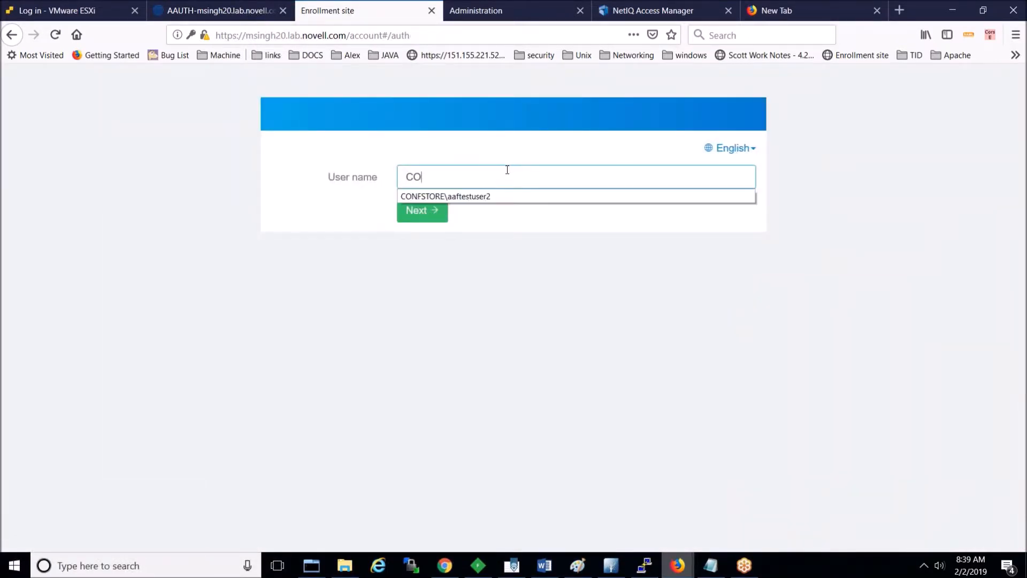
pyautogui.press('Down')
pyautogui.press('Return')
pyautogui.press('BackSpace')
pyautogui.write('3')
pyautogui.click(435, 209)
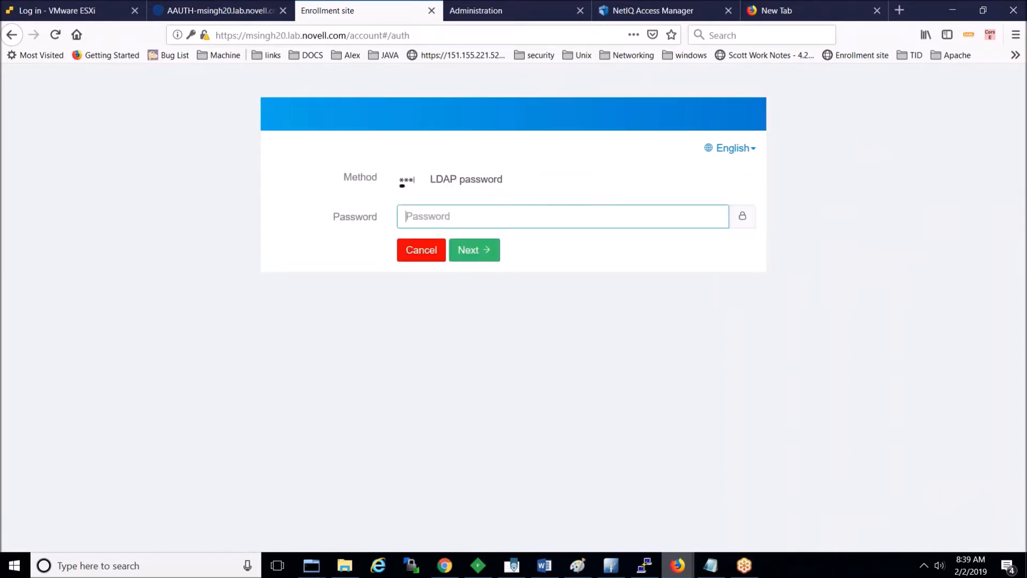
pyautogui.write('******')
pyautogui.click(468, 248)
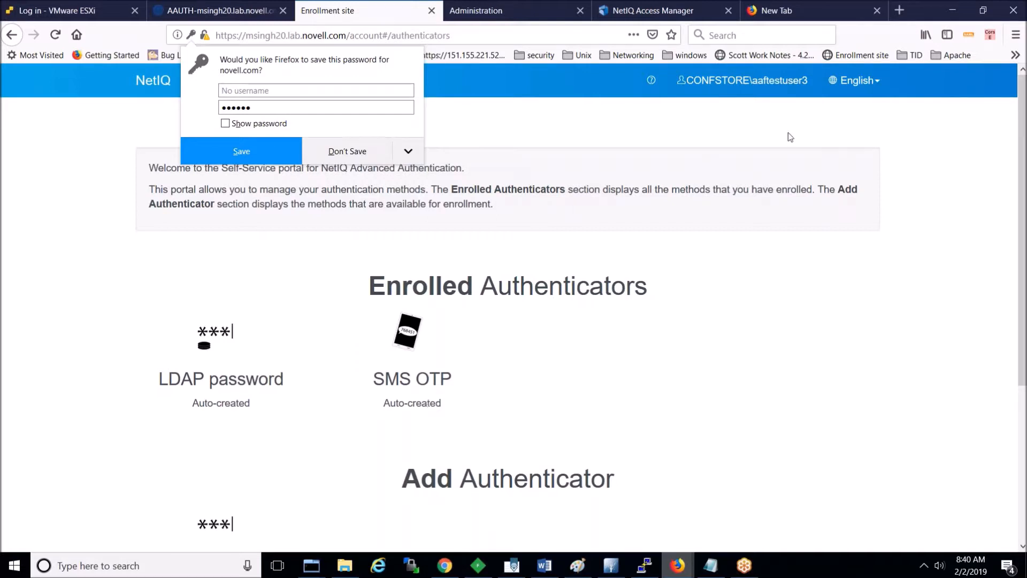
# Step: Sign out and fill the login page with the first remembered test user name
pyautogui.click(771, 87)
pyautogui.click(766, 111)
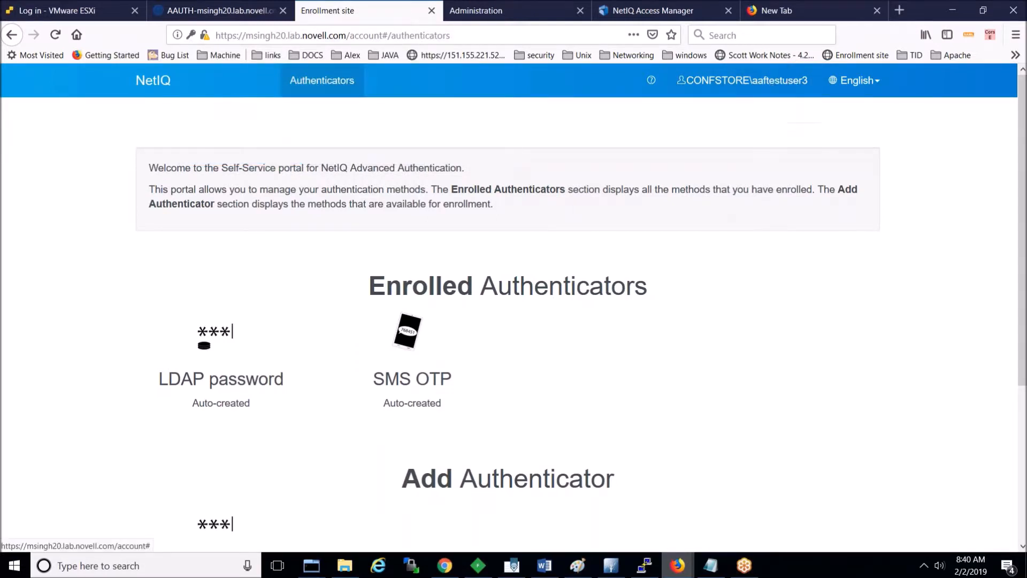
pyautogui.write('C')
pyautogui.press('Down')
pyautogui.press('Return')
# Step: Sign in and enroll an SMS OTP authenticator using the user's phone number
pyautogui.click(414, 214)
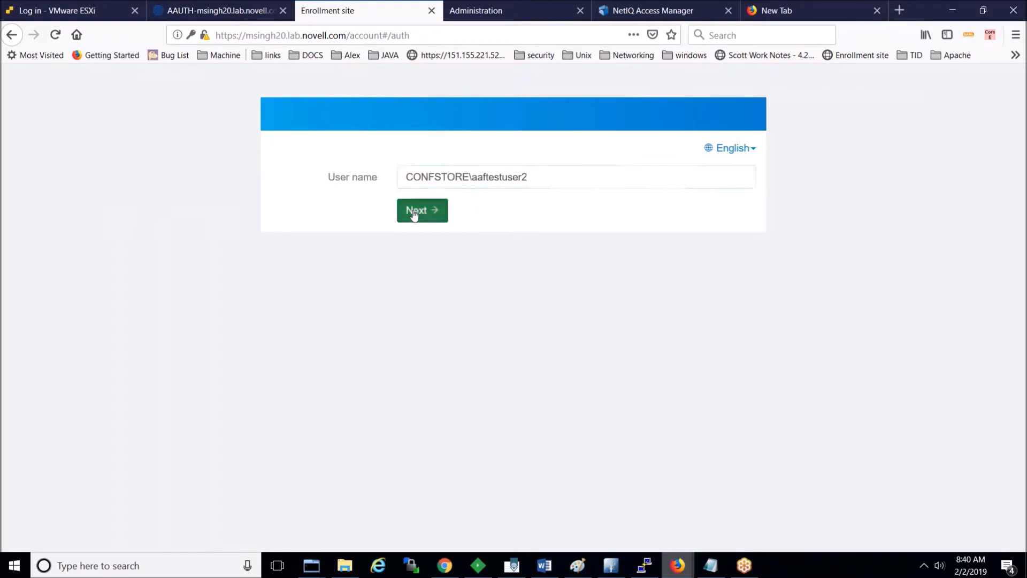
pyautogui.write('******')
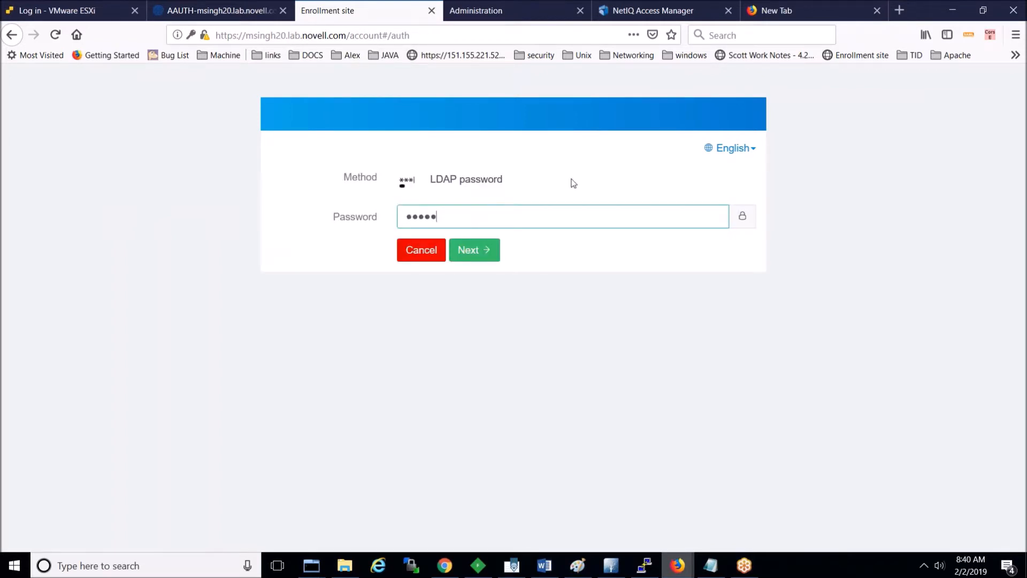
pyautogui.press('Return')
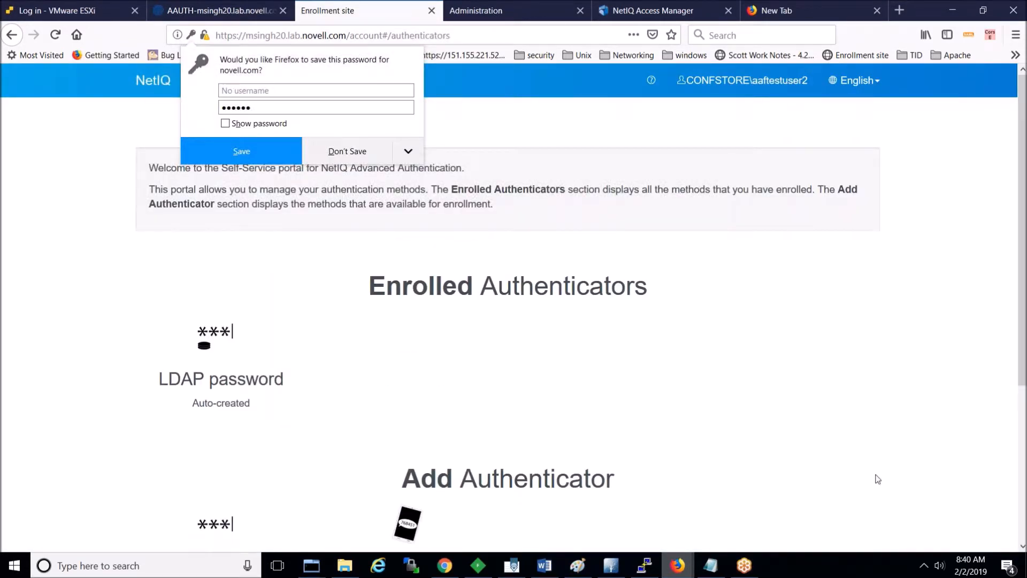
pyautogui.click(1022, 546)
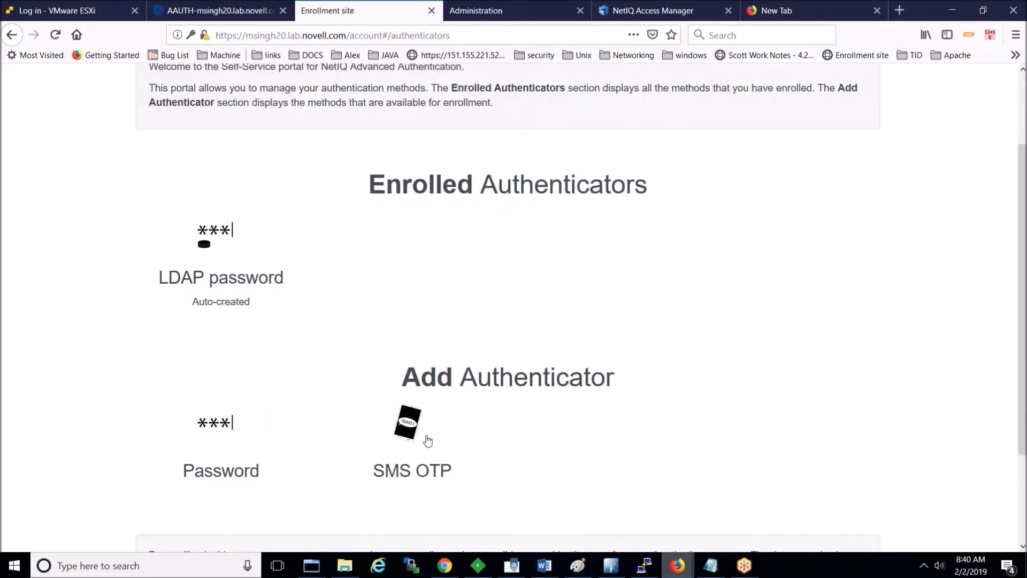
pyautogui.click(405, 442)
pyautogui.click(376, 343)
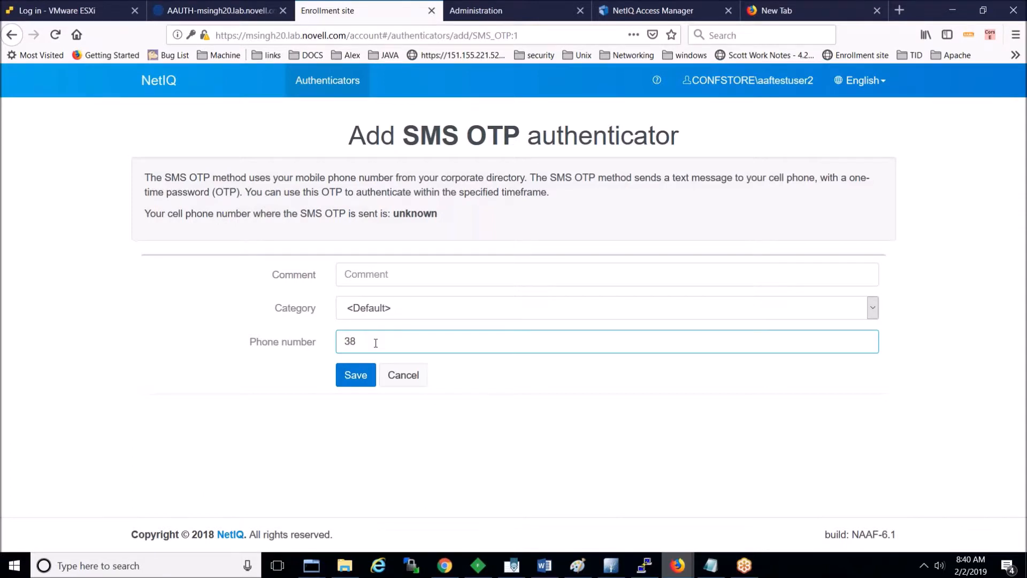
pyautogui.click(354, 381)
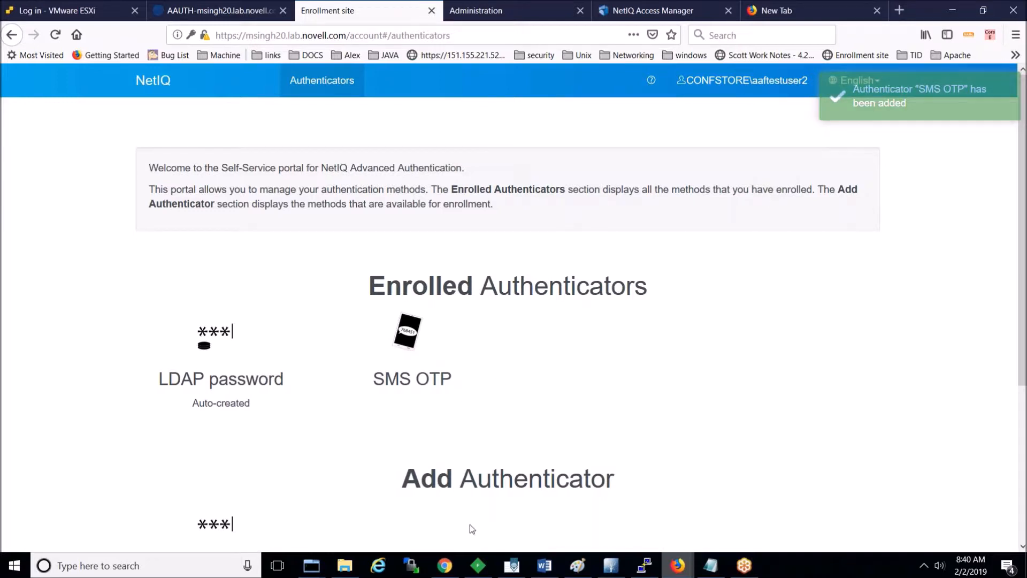
# Step: Close the old Access Manager window and load the identity server page in a private window
pyautogui.moveTo(678, 566)
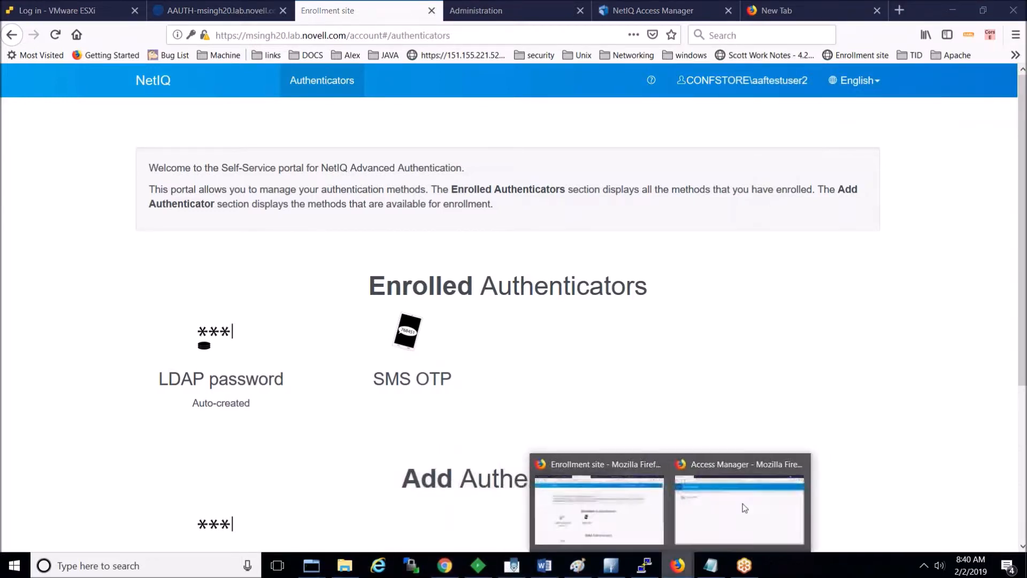
pyautogui.click(745, 508)
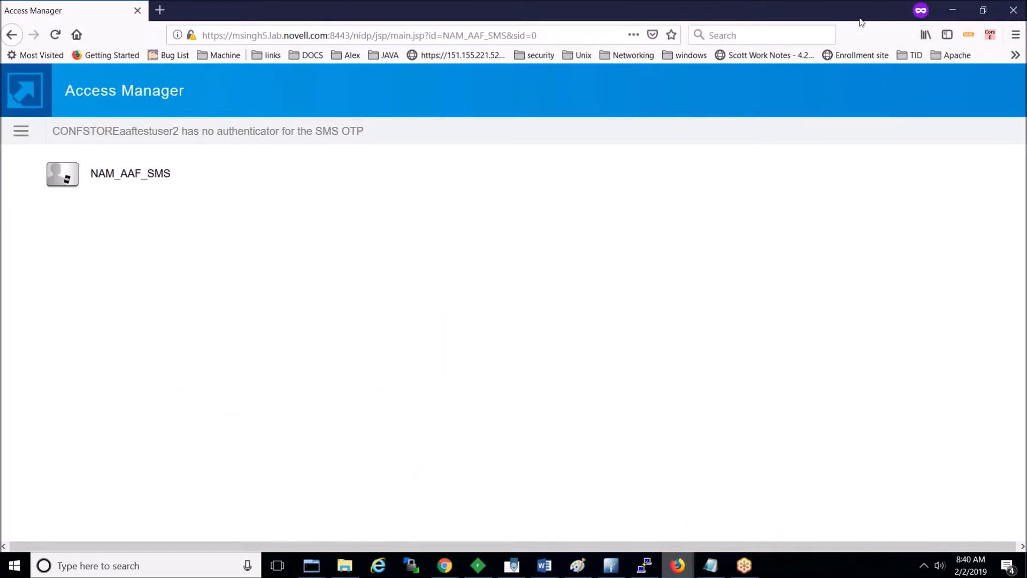
pyautogui.doubleClick(750, 19)
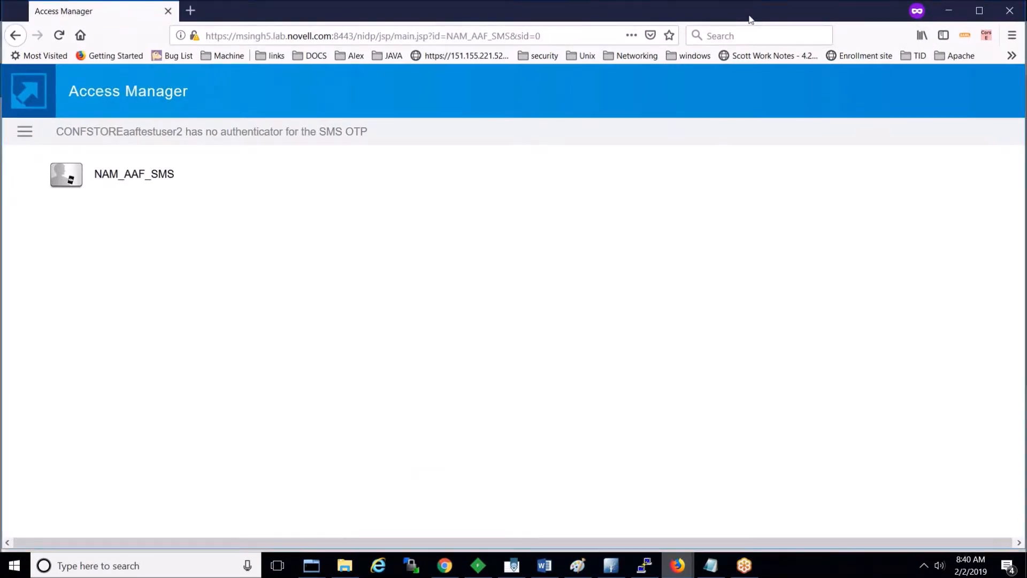
pyautogui.moveTo(750, 19); pyautogui.dragTo(589, 117)
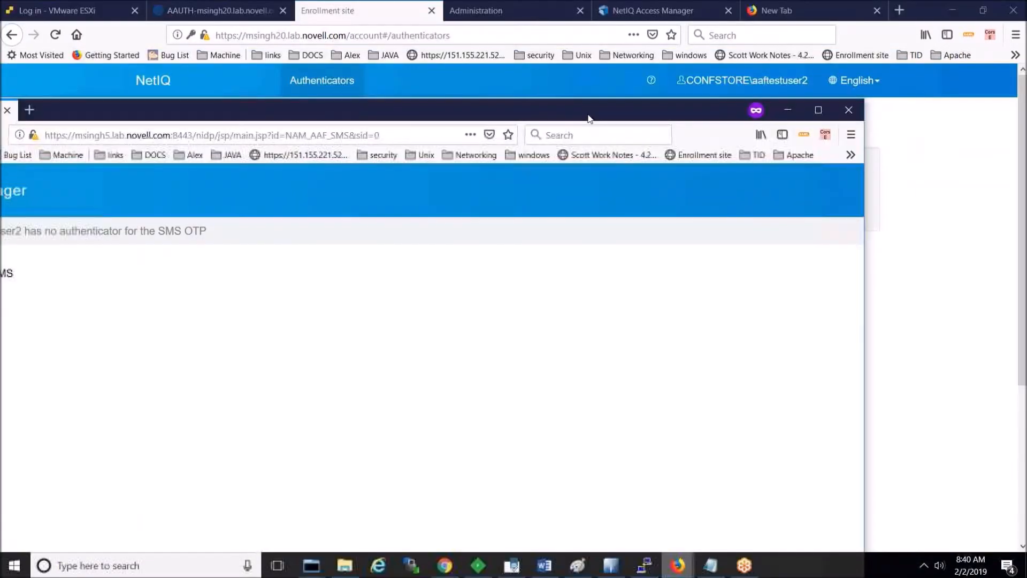
pyautogui.click(852, 110)
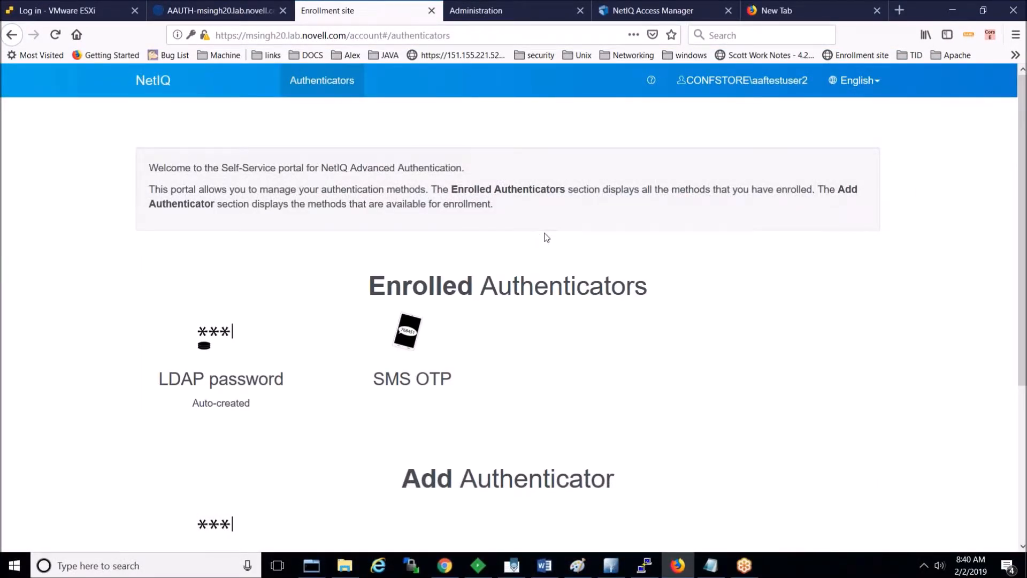
pyautogui.hotkey('ctrl', 'shift', 'p')
pyautogui.write('msi')
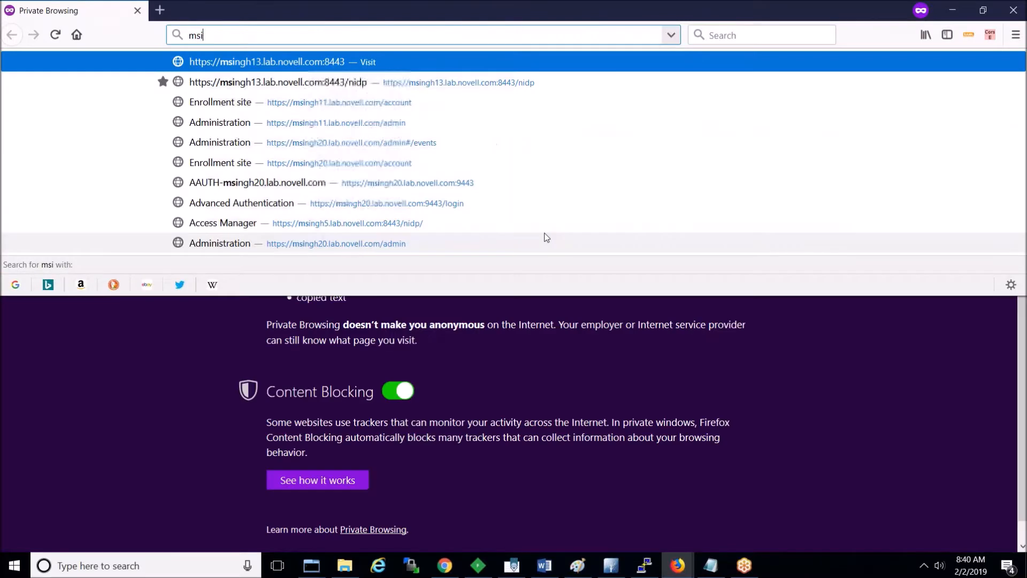
pyautogui.write('ngh5')
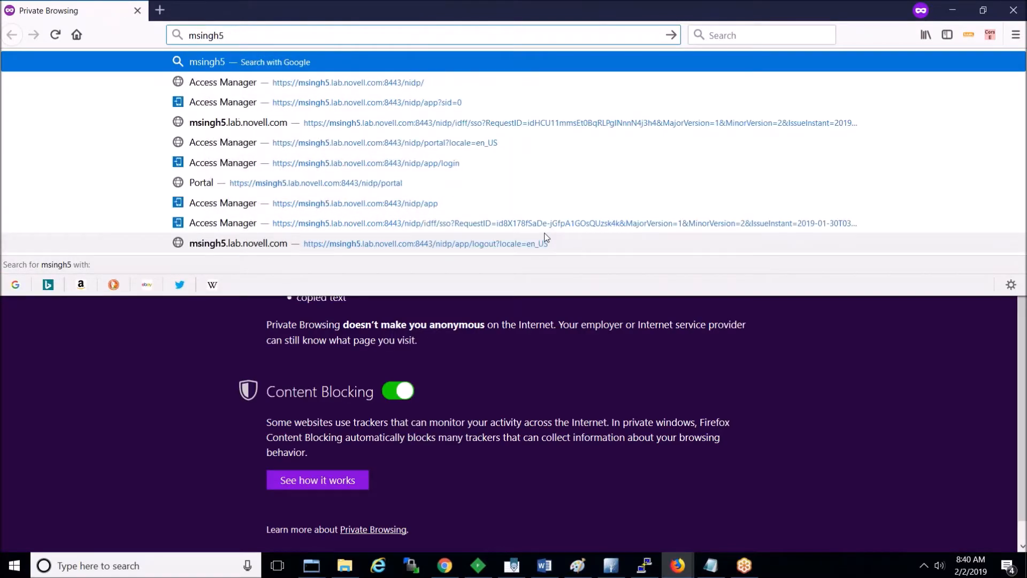
pyautogui.press('Down')
pyautogui.press('Return')
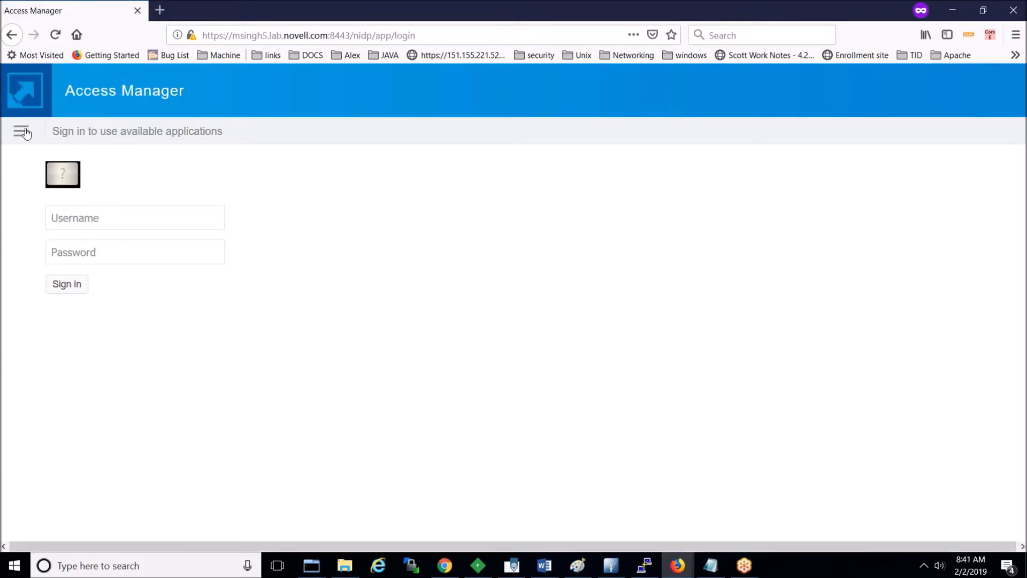
# Step: Sign in as aaftestuser2 via NAM_AAF_SMS with the password and SMS one-time password
pyautogui.click(21, 132)
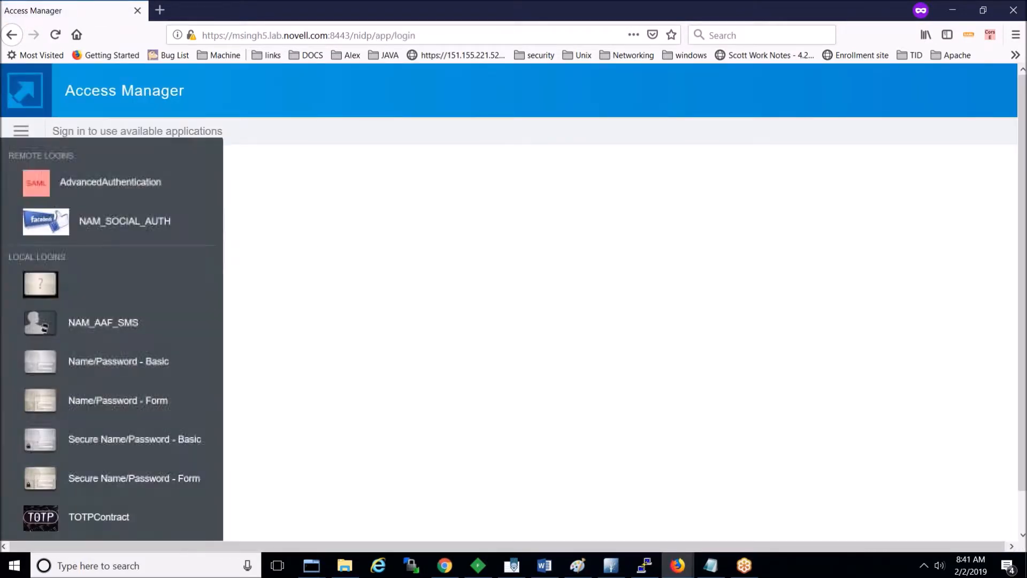
pyautogui.click(89, 328)
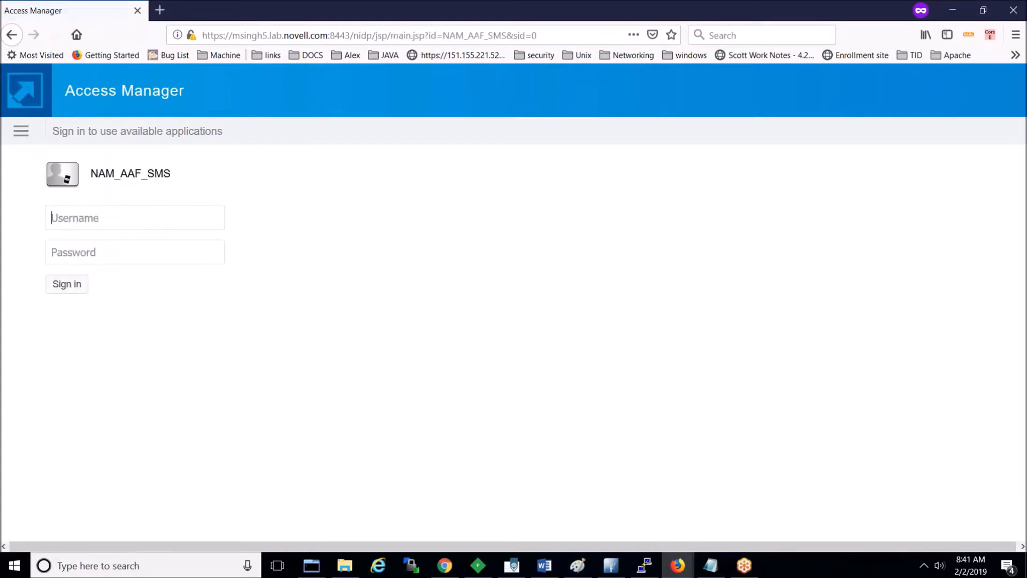
pyautogui.write('aaftestuser2')
pyautogui.press('Tab')
pyautogui.write('novell')
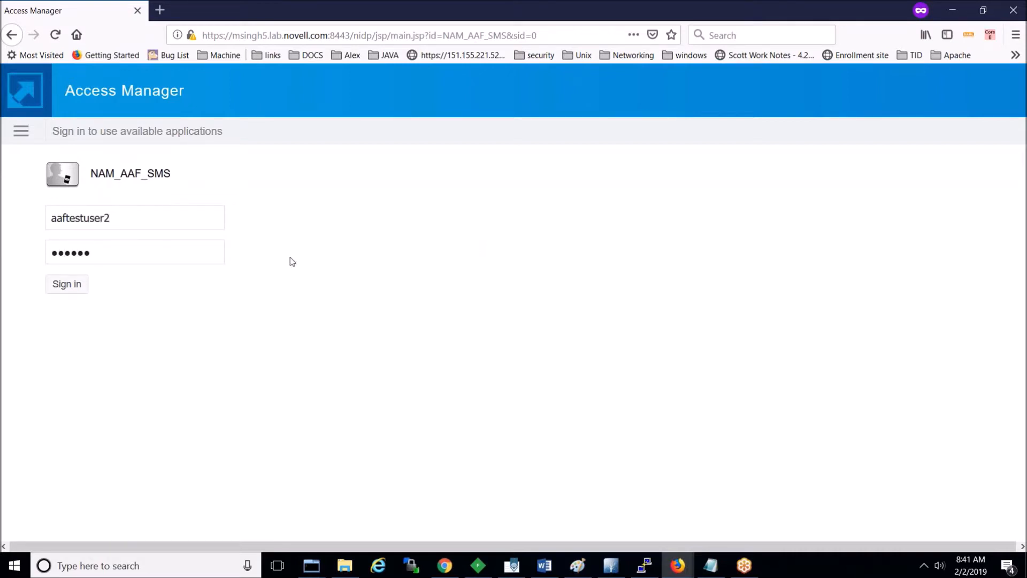
pyautogui.click(67, 285)
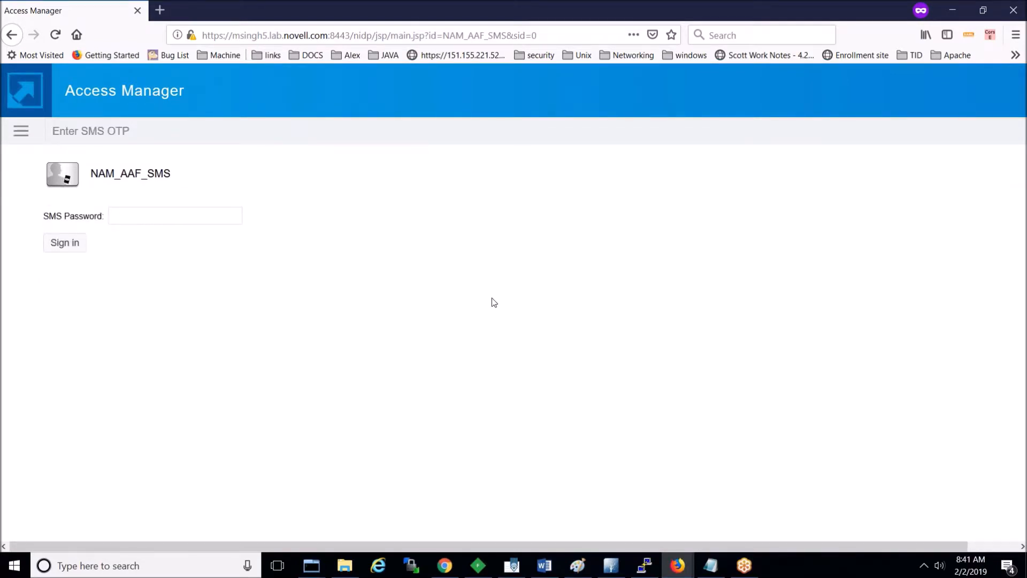
pyautogui.write('••••••')
pyautogui.click(62, 249)
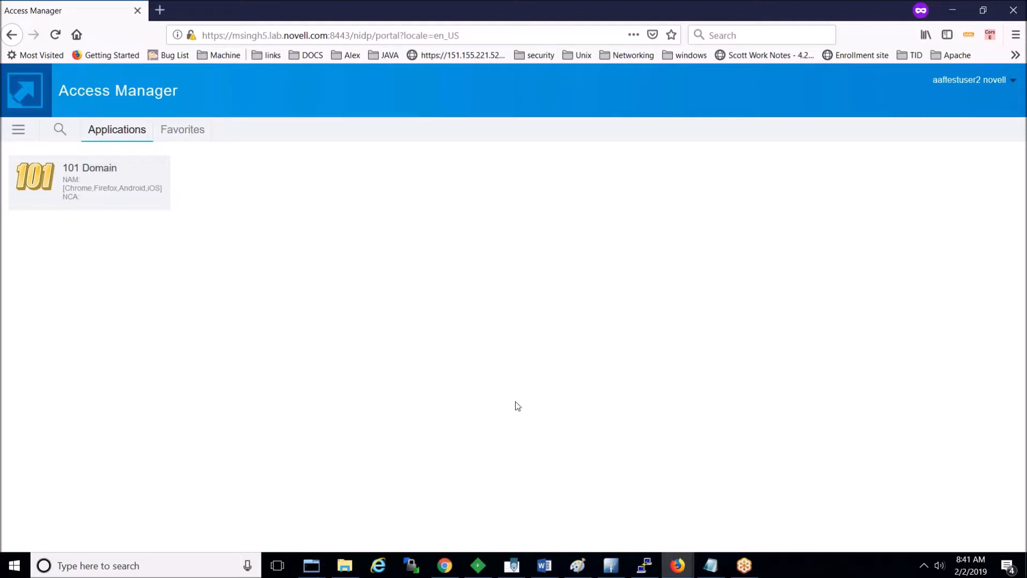
# Step: Open the identity server cluster's local authentication classes list in the administration console
pyautogui.moveTo(676, 565)
pyautogui.click(604, 509)
pyautogui.click(491, 15)
pyautogui.click(616, 13)
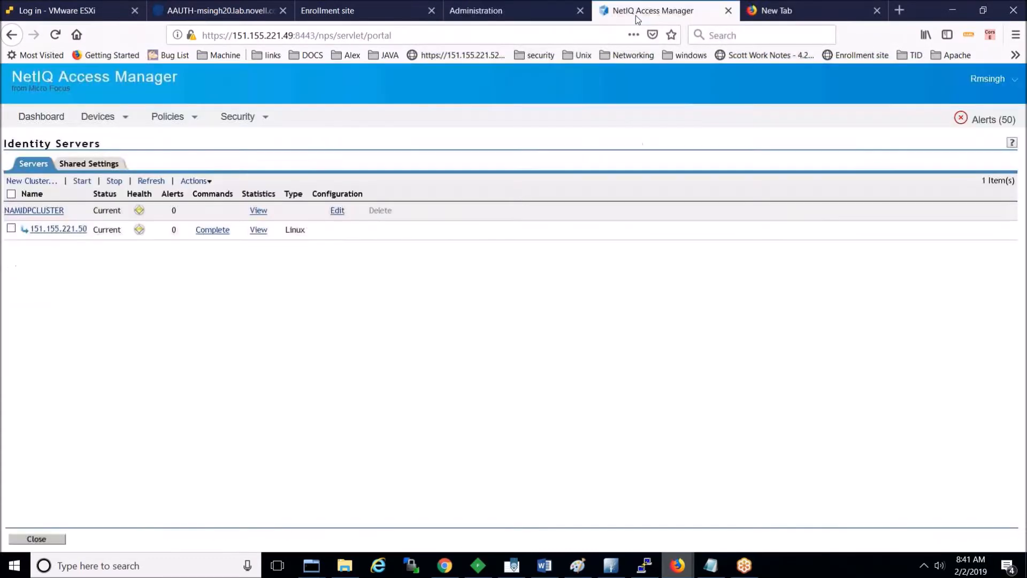
pyautogui.click(337, 212)
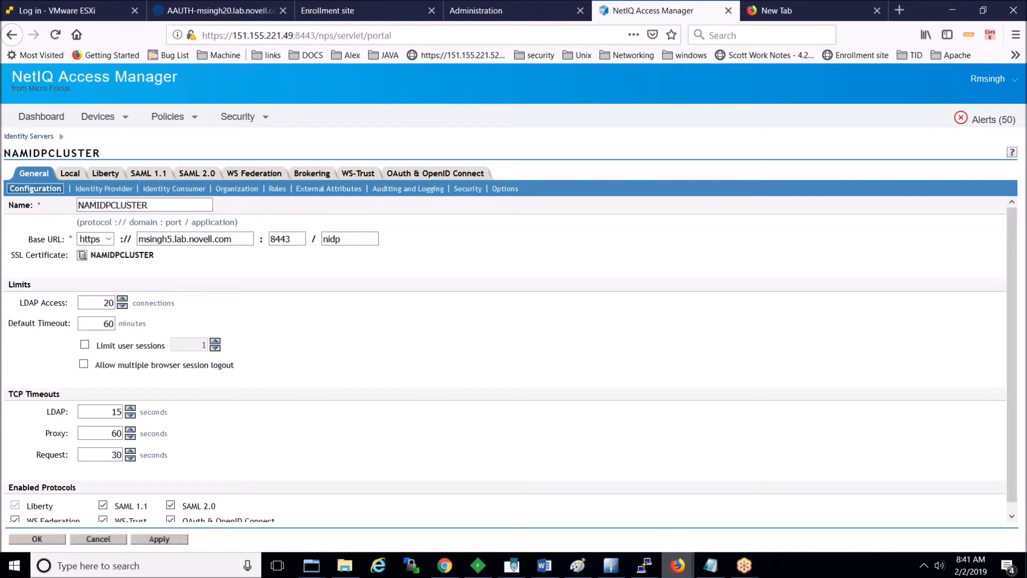
pyautogui.click(74, 175)
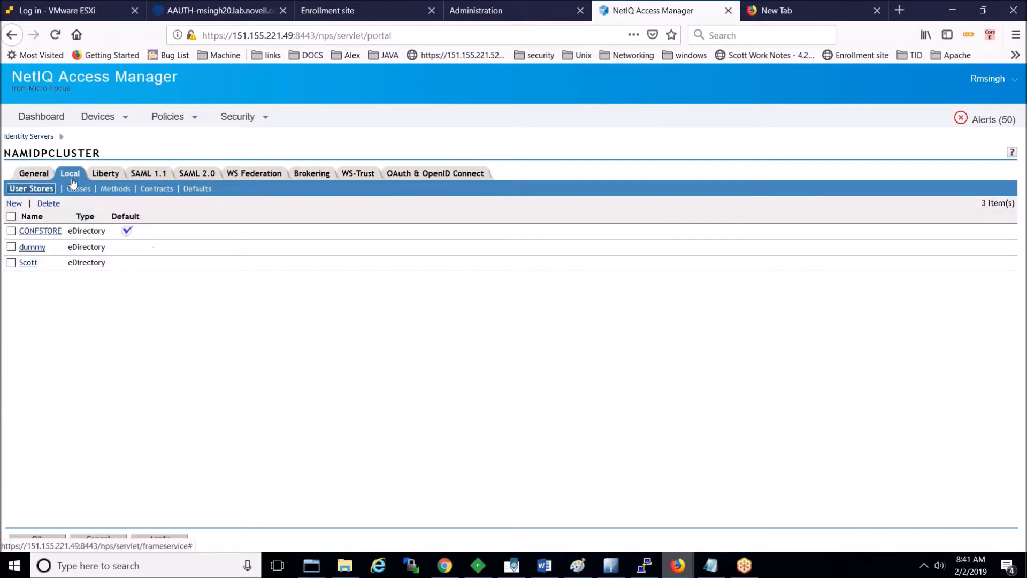
pyautogui.click(81, 191)
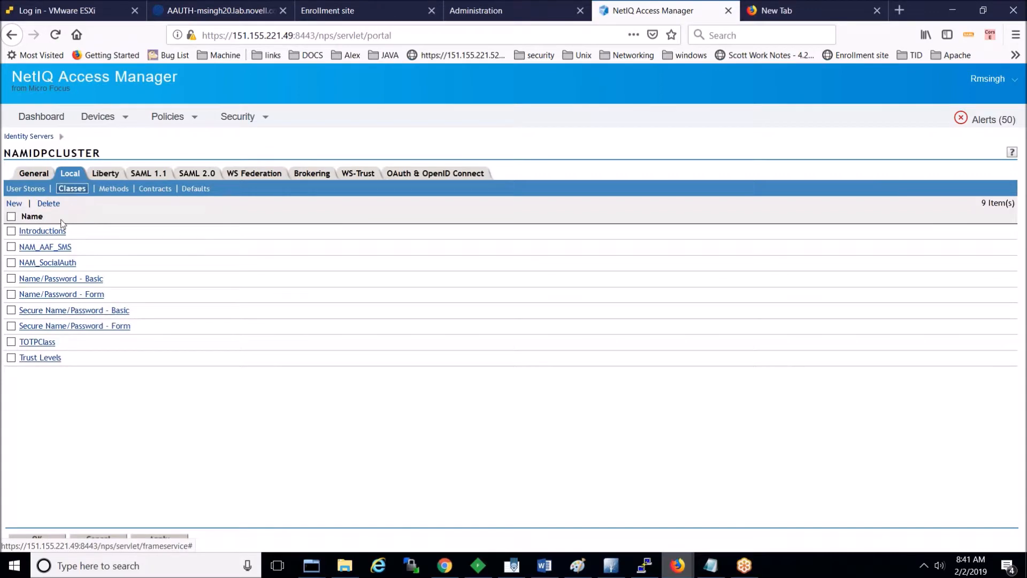
# Step: Create class NAM_AAF_DYNAMIC using the Dynamic (Fingerprint/PKI) Class Java class
pyautogui.click(23, 205)
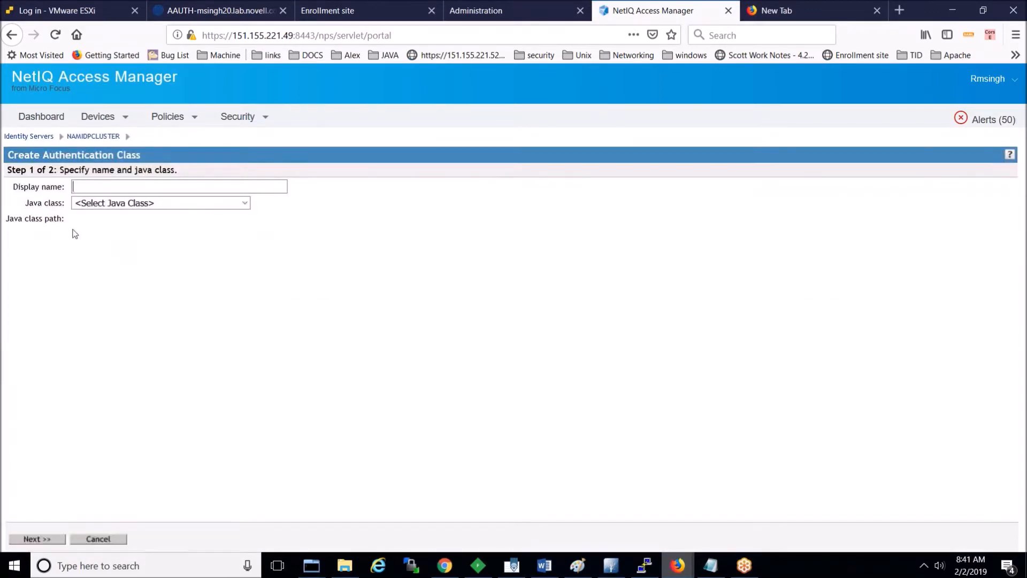
pyautogui.click(244, 203)
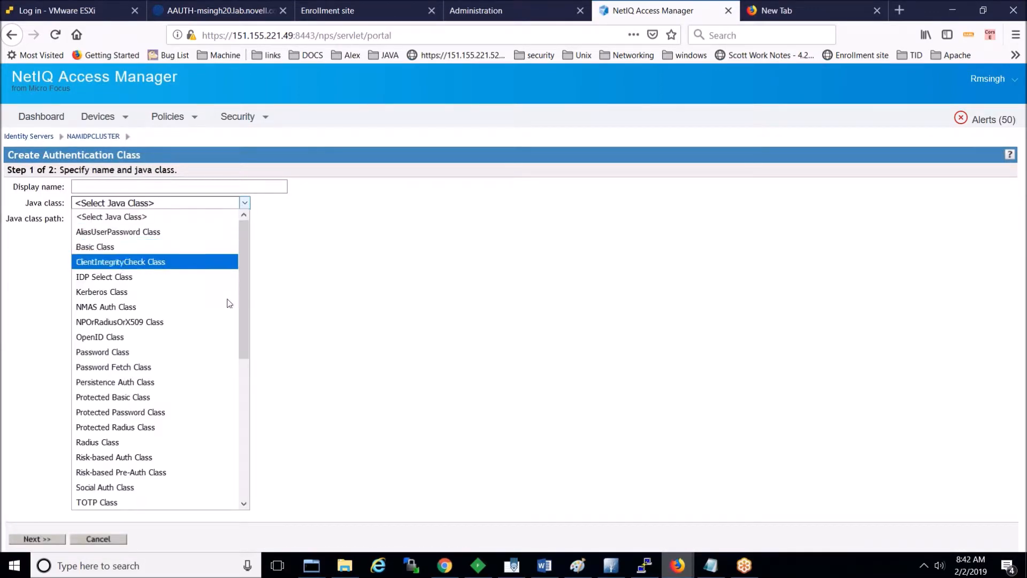
pyautogui.click(248, 365)
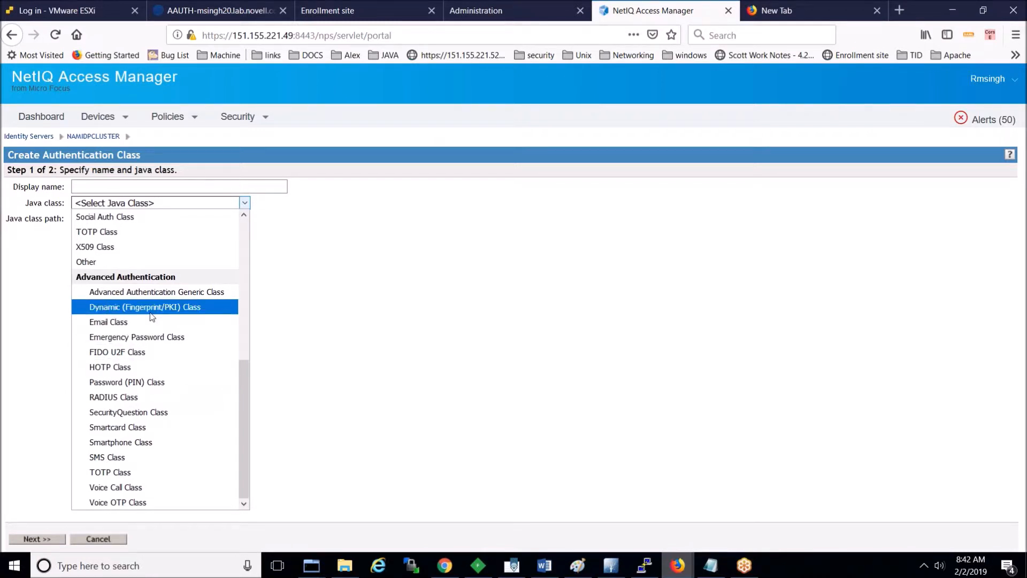
pyautogui.click(152, 316)
pyautogui.click(101, 187)
pyautogui.write('NA')
pyautogui.press('Down')
pyautogui.press('Return')
pyautogui.press('BackSpace')
pyautogui.press('BackSpace')
pyautogui.press('BackSpace')
pyautogui.write('Dy')
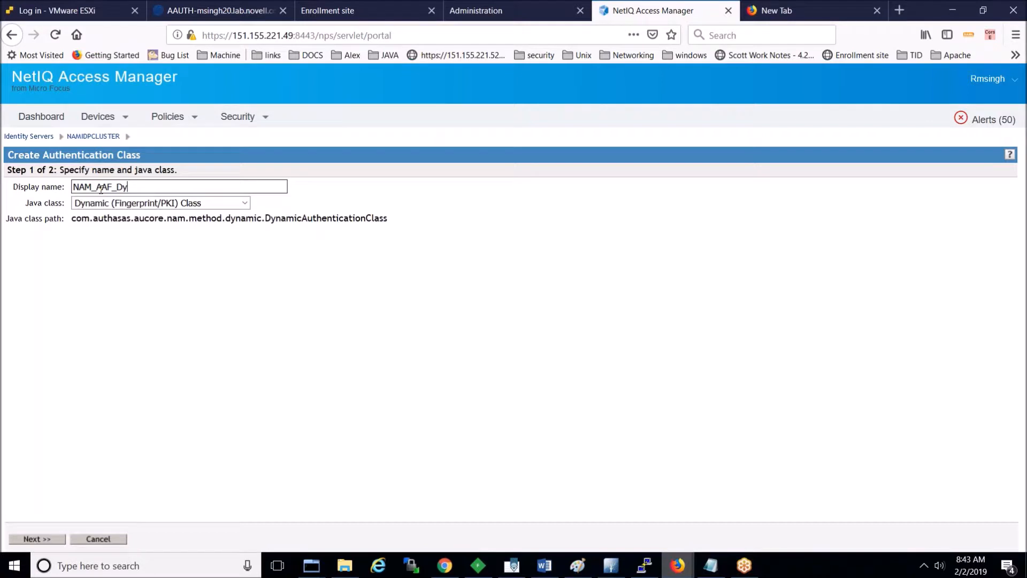
pyautogui.write('NAMIC')
pyautogui.hotkey('ctrl', 'a')
pyautogui.hotkey('ctrl', 'c')
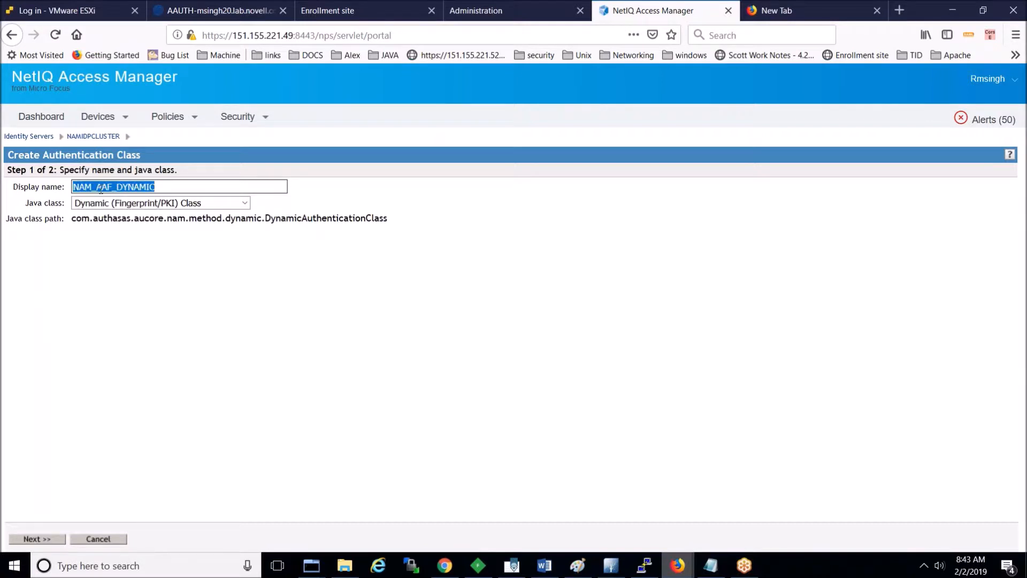
pyautogui.click(52, 539)
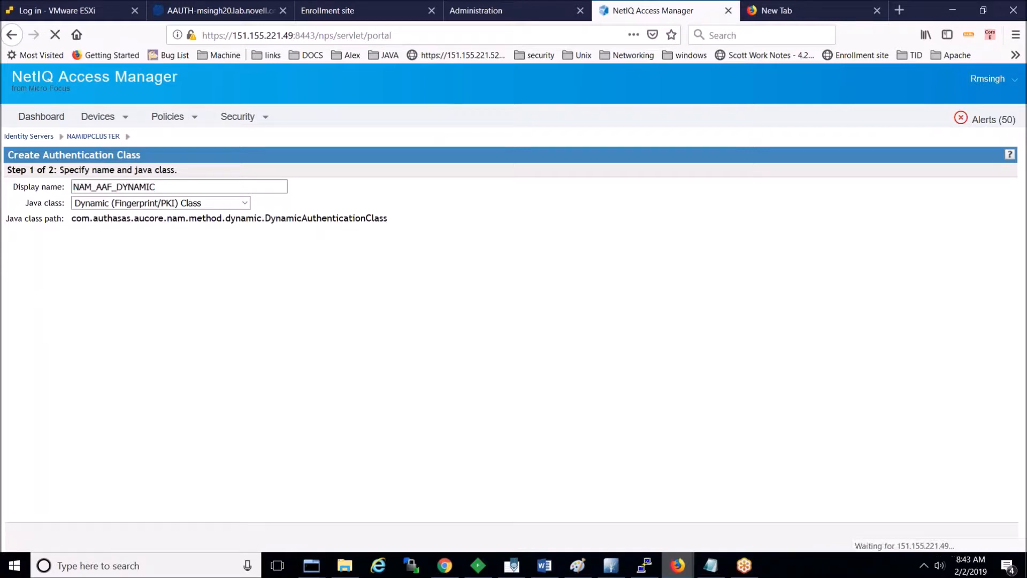
pyautogui.click(99, 539)
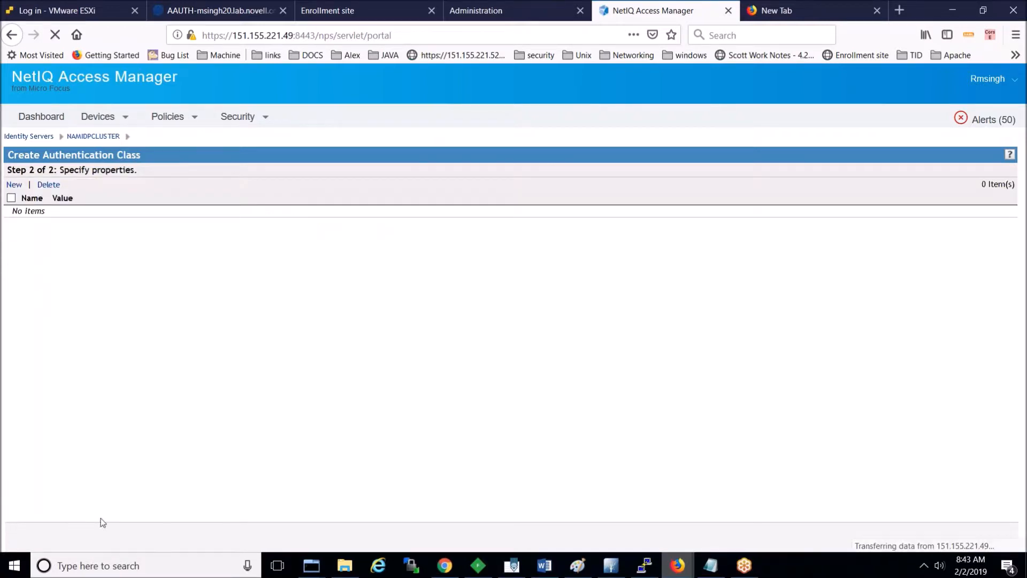
pyautogui.click(122, 191)
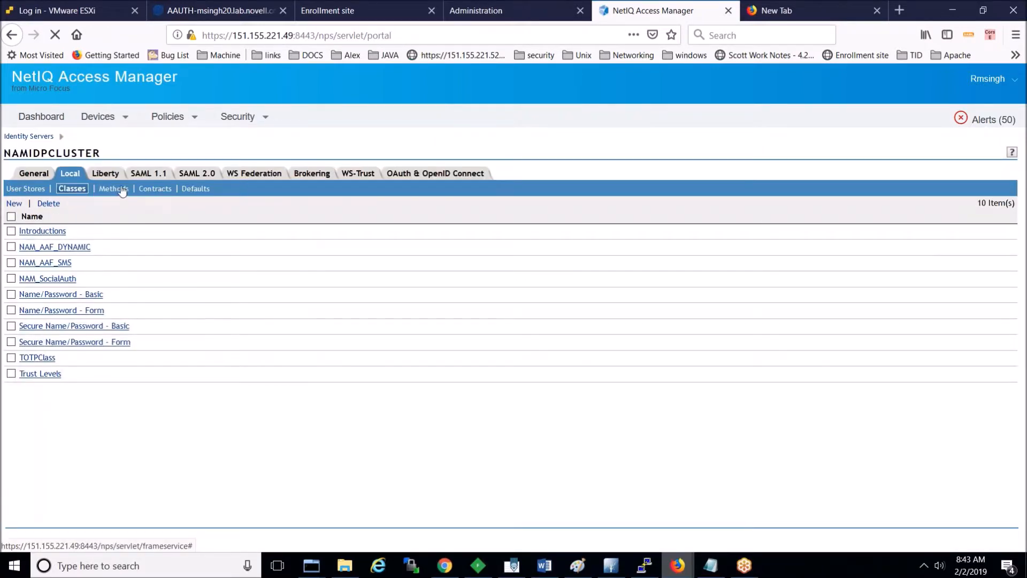
# Step: Define method NAM_AAF_DYNAMIC on the NAM_AAF_DYNAMIC class with CONFSTORE as user store
pyautogui.click(21, 204)
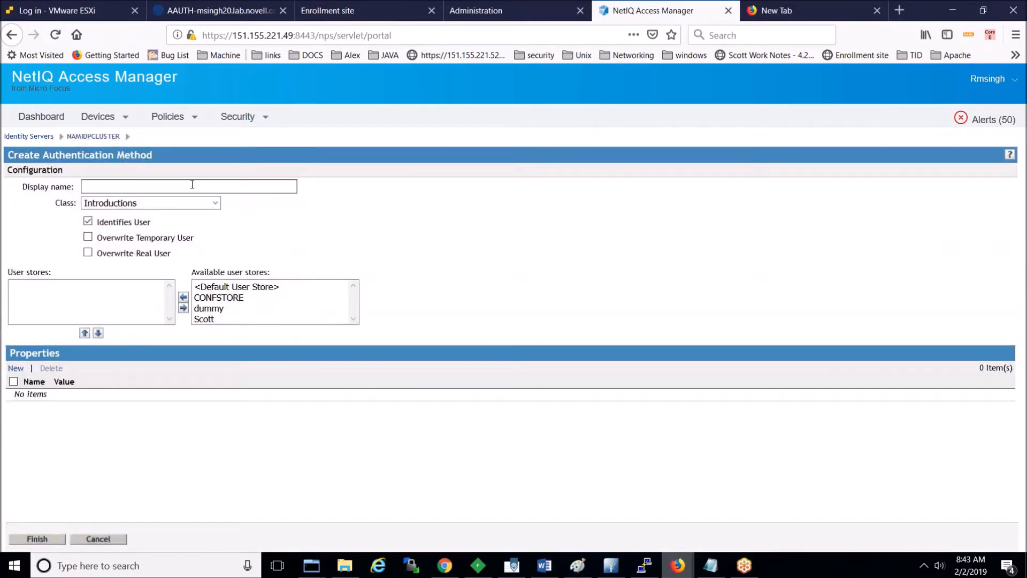
pyautogui.click(192, 185)
pyautogui.hotkey('ctrl', 'v')
pyautogui.click(249, 230)
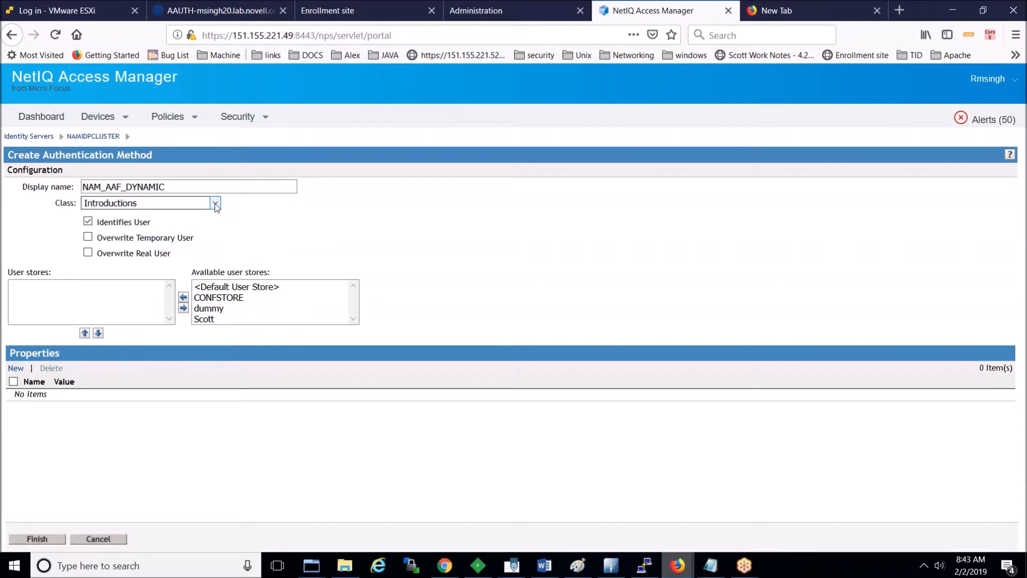
pyautogui.click(216, 205)
pyautogui.click(209, 231)
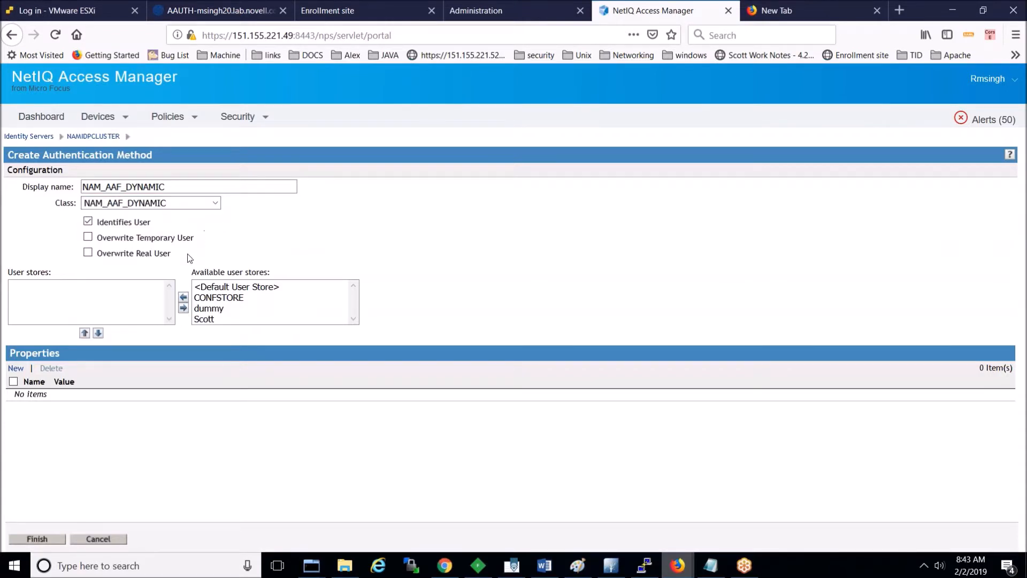
pyautogui.doubleClick(223, 298)
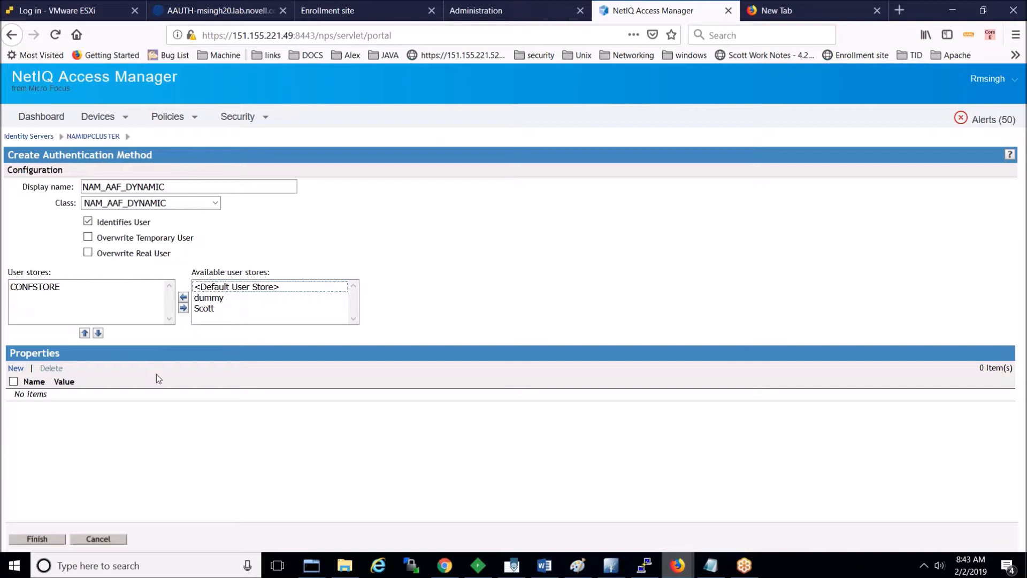
# Step: Cancel the property addition, finish the method, and begin a new contract from Contracts
pyautogui.click(16, 369)
pyautogui.click(588, 330)
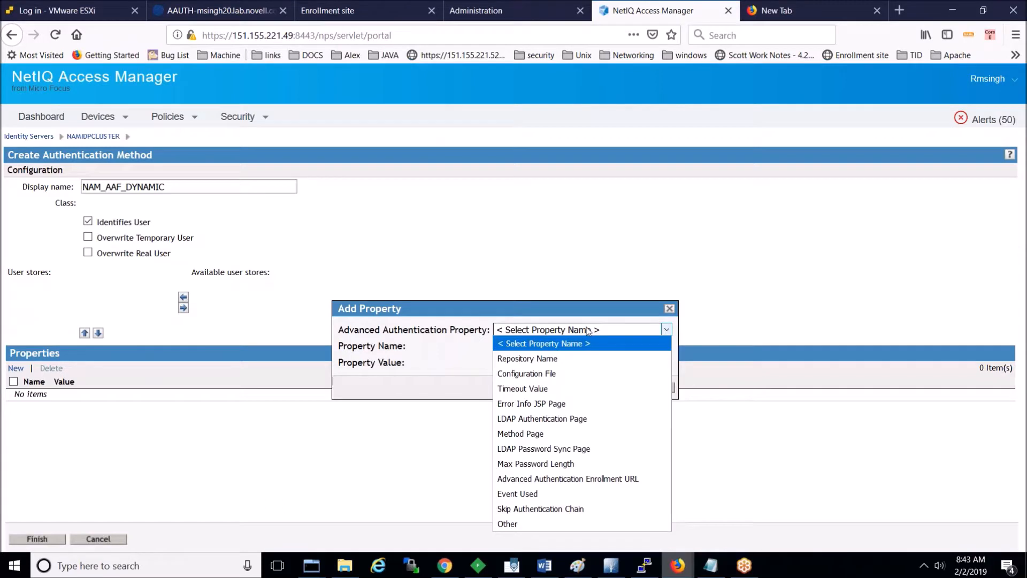
pyautogui.click(533, 313)
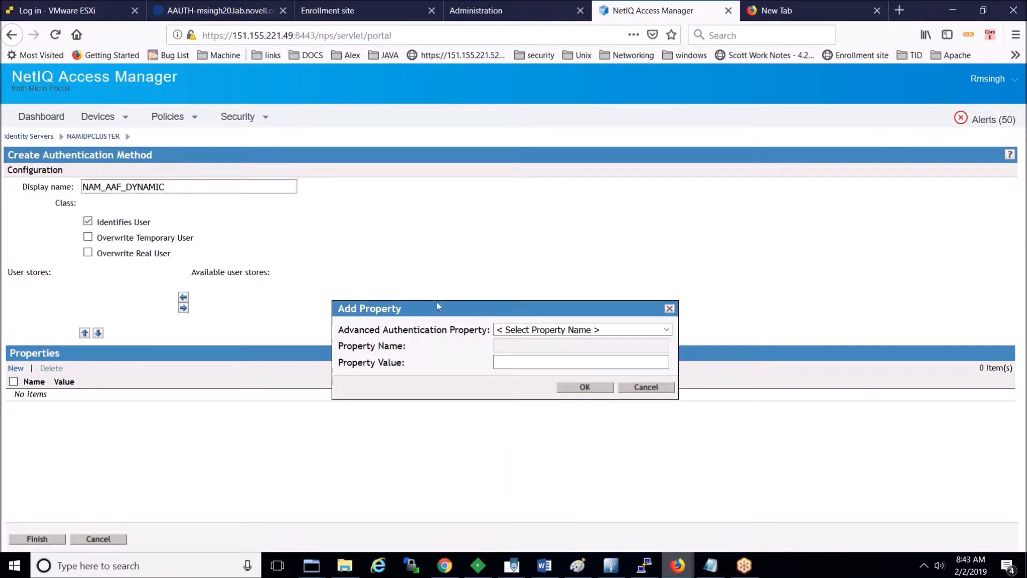
pyautogui.click(646, 387)
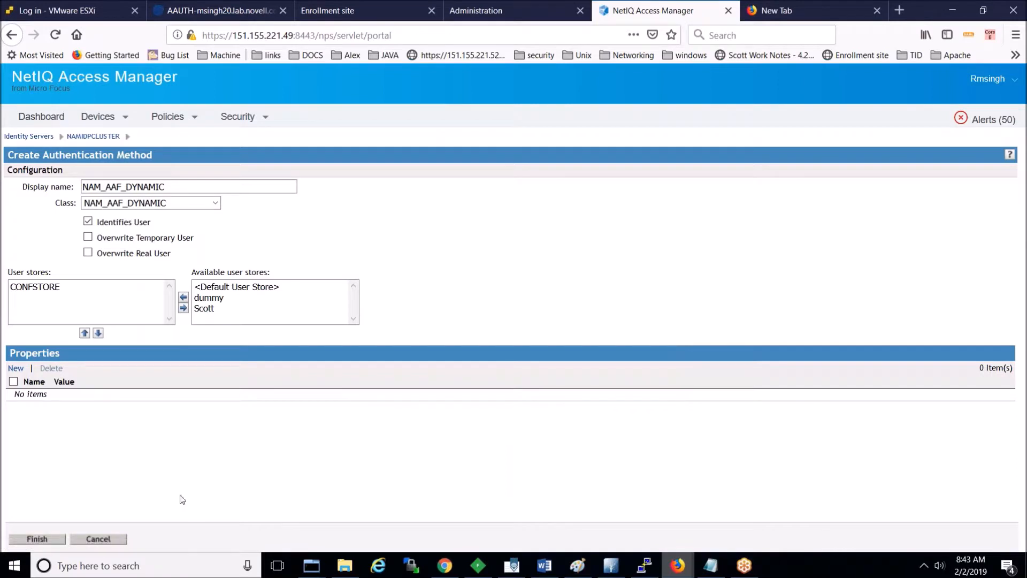
pyautogui.click(55, 540)
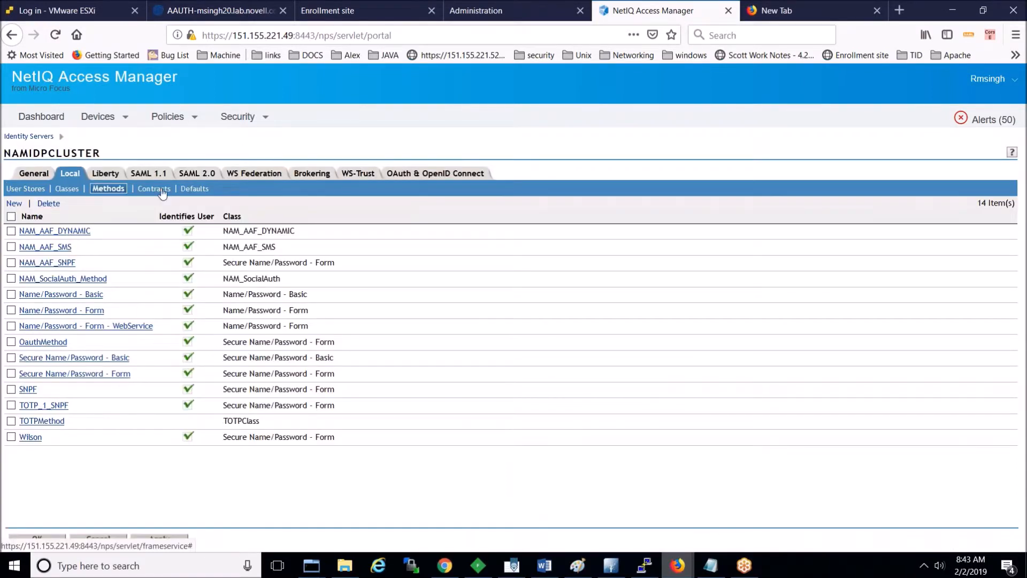
pyautogui.click(162, 193)
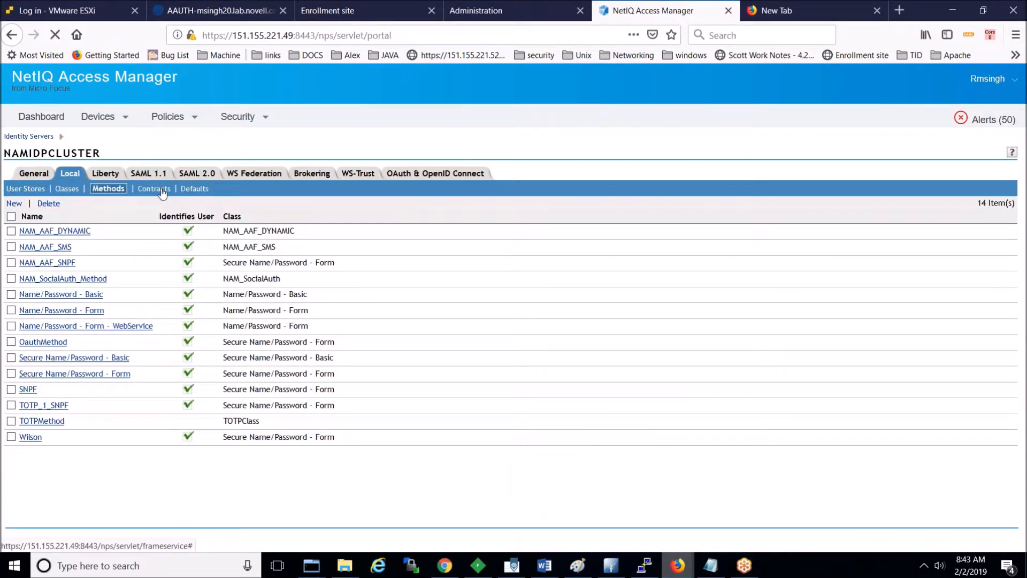
pyautogui.click(13, 203)
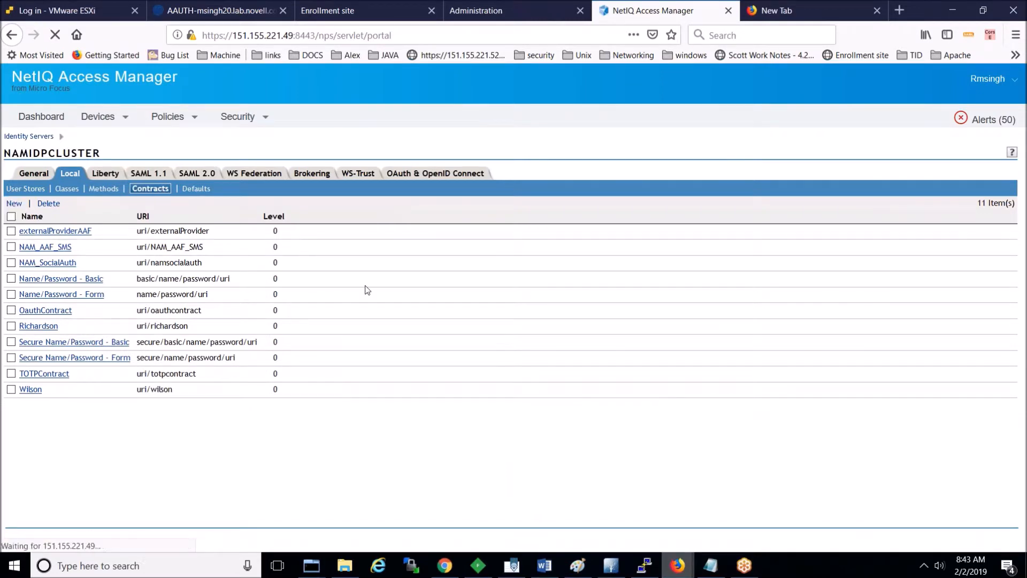
# Step: Name the new contract NAM_AAF_DYNAMIC, URI uri/NAM_AAF_DYNAMIC, with methods NAM_AAF_SNPF then NAM_AAF_DYNAMIC
pyautogui.hotkey('ctrl', 'v')
pyautogui.press('Tab')
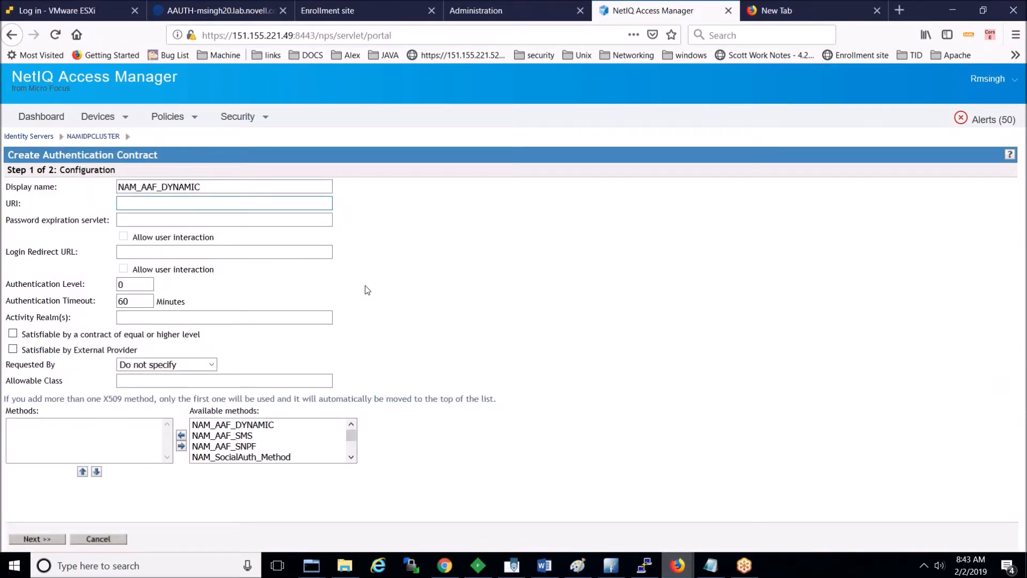
pyautogui.write('uri/')
pyautogui.hotkey('ctrl', 'v')
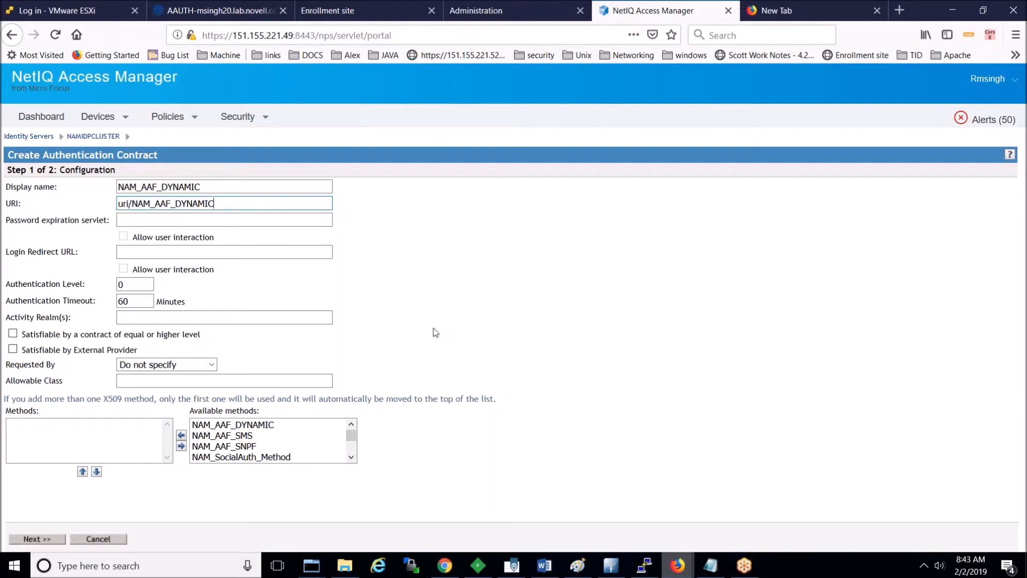
pyautogui.doubleClick(254, 447)
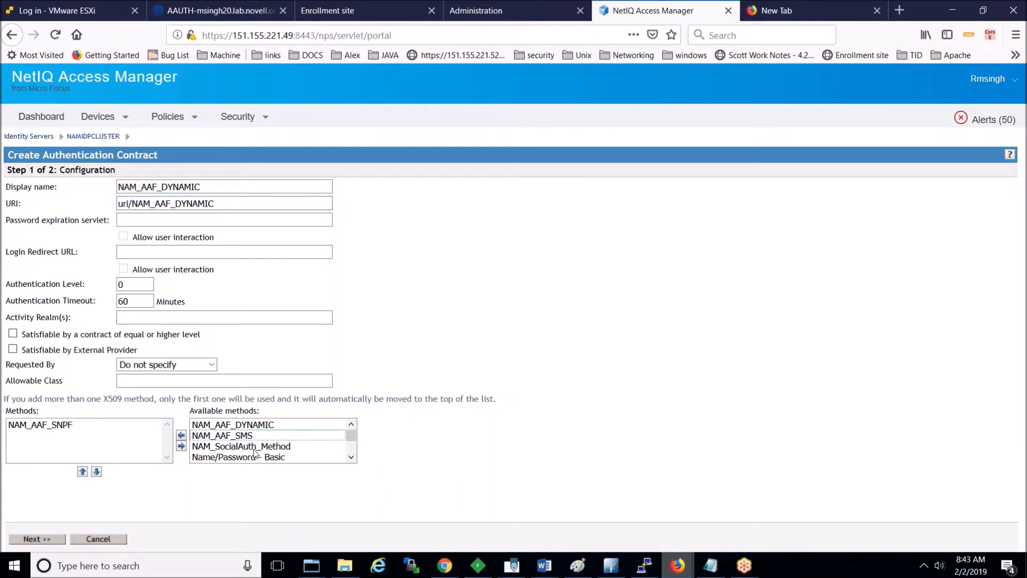
pyautogui.doubleClick(242, 427)
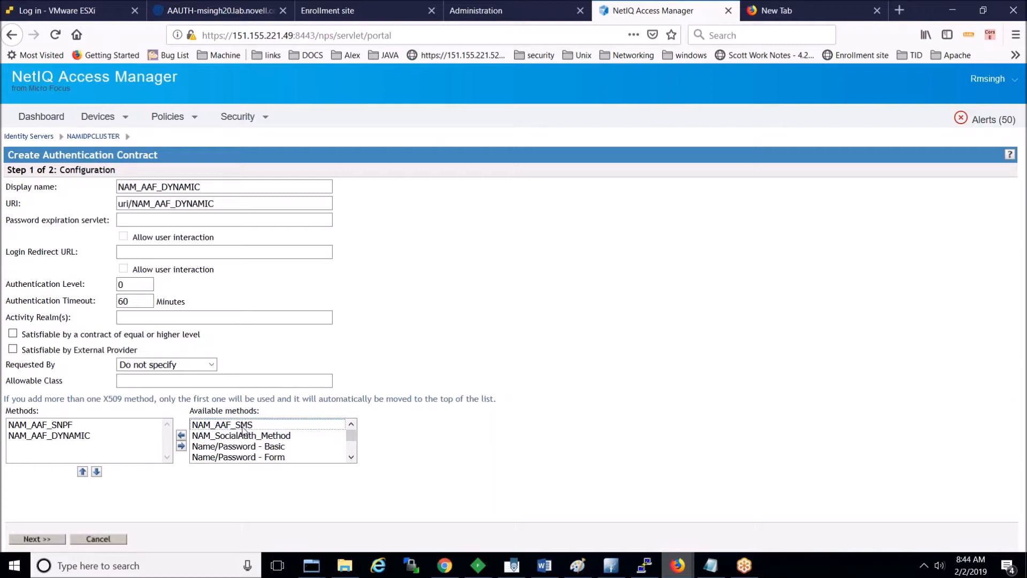
# Step: Set card ID and text to NAM_AAF_DYNAMIC with the Dynamic card image, finish, and save the cluster
pyautogui.click(57, 539)
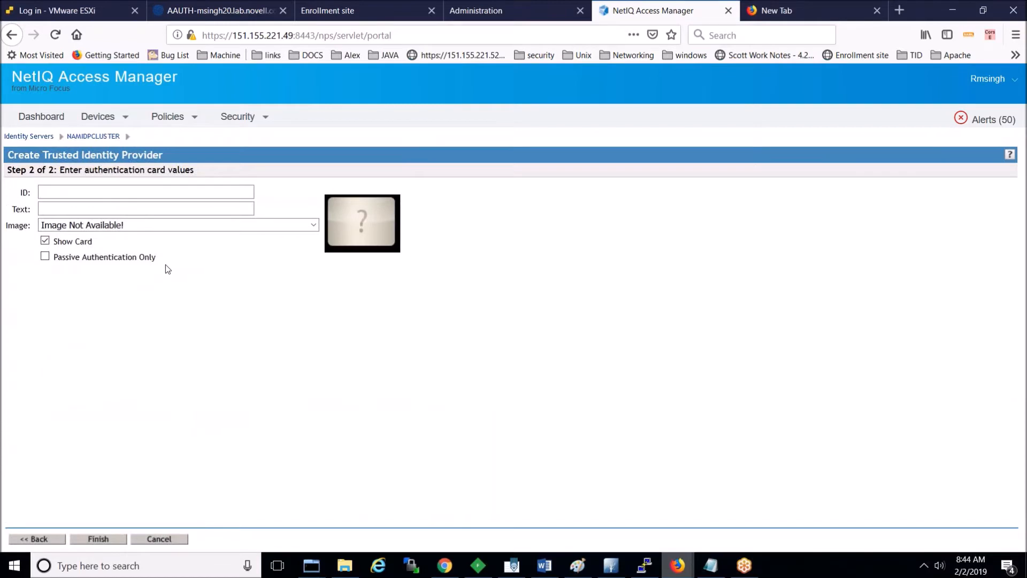
pyautogui.hotkey('ctrl', 'v')
pyautogui.press('Tab')
pyautogui.hotkey('ctrl', 'v')
pyautogui.click(230, 227)
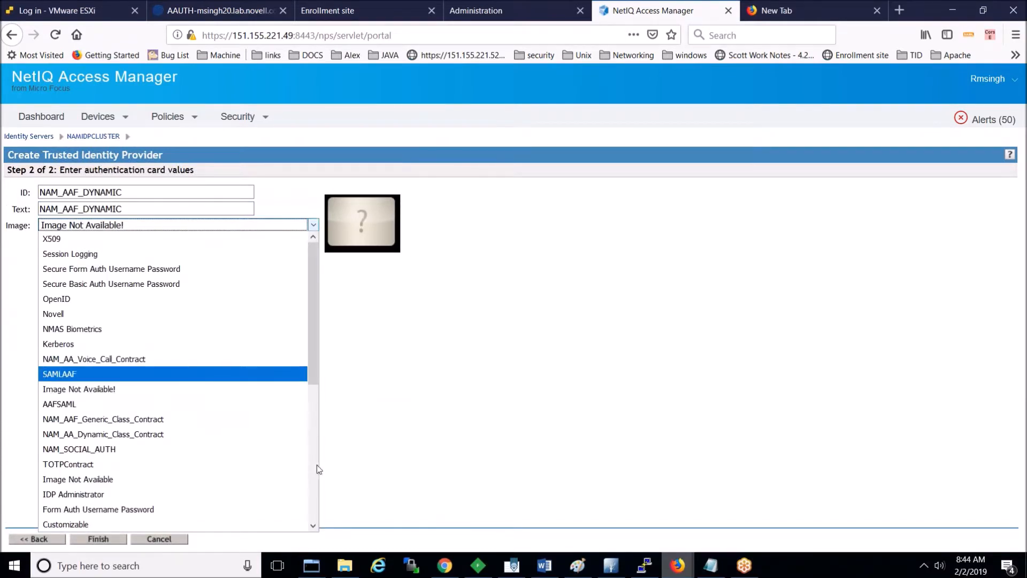
pyautogui.click(250, 434)
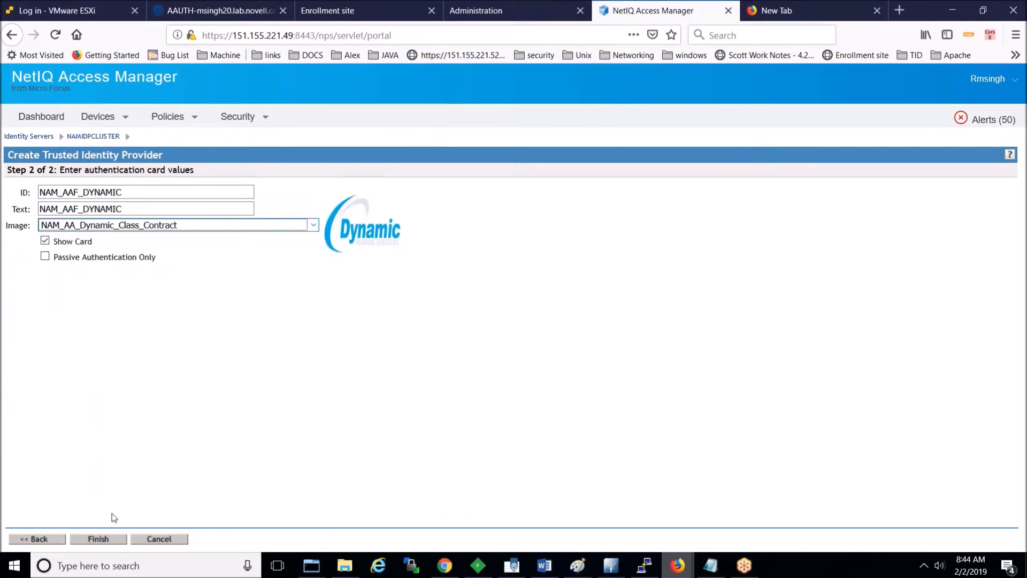
pyautogui.click(90, 541)
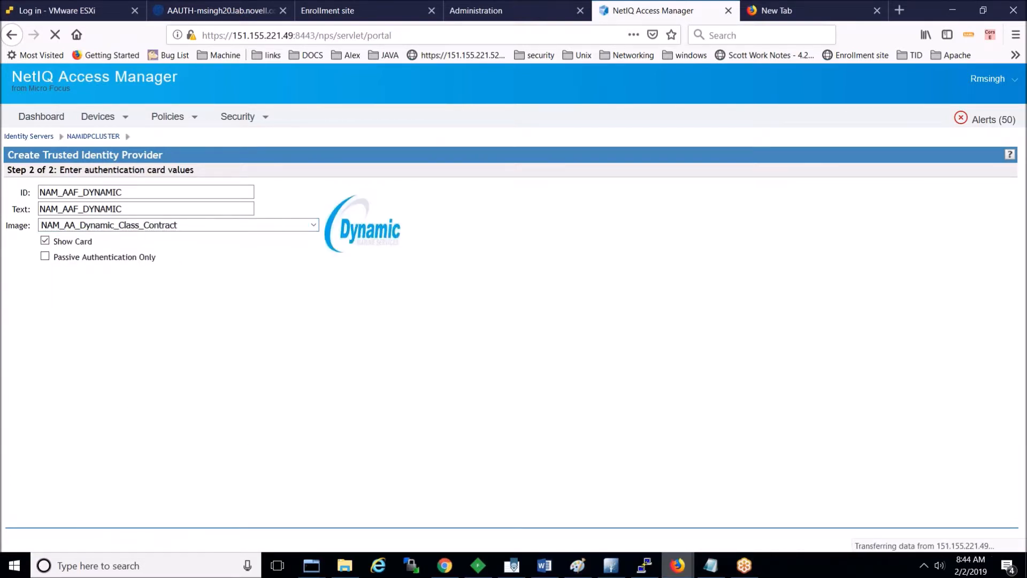
pyautogui.click(53, 541)
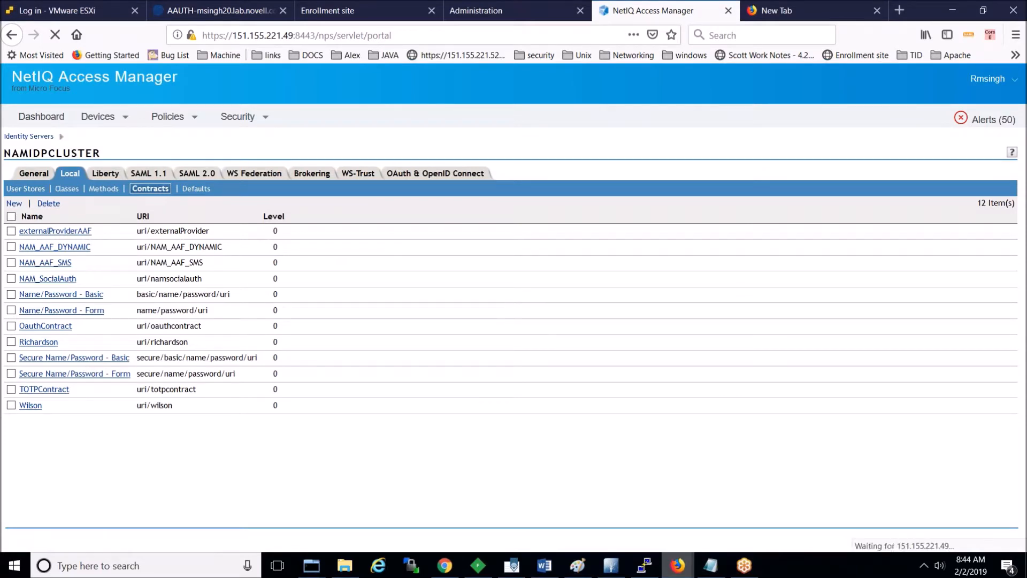
# Step: Run Update All with All Configuration on NAMIDPCLUSTER, then refresh its status to Current
pyautogui.click(117, 294)
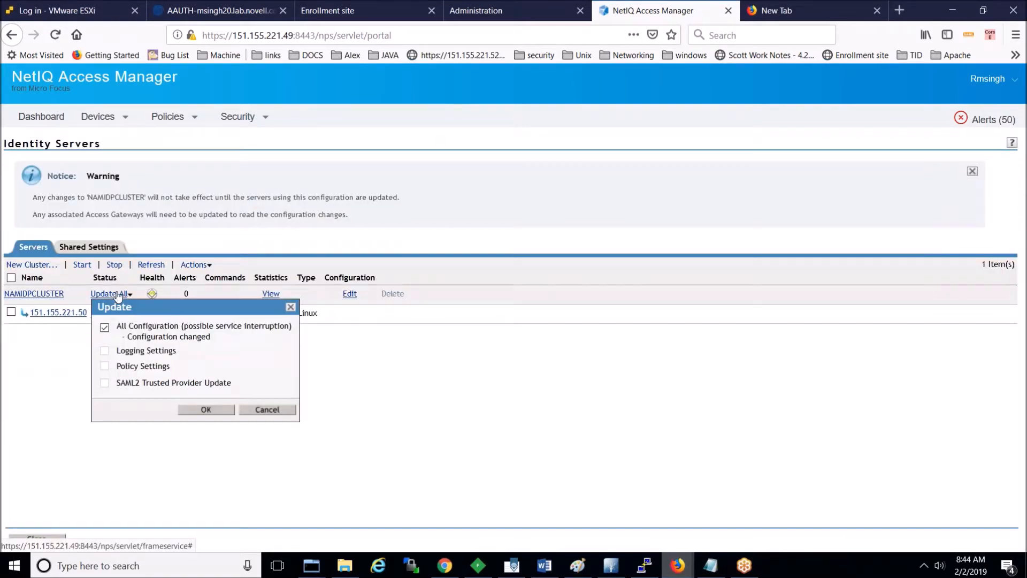
pyautogui.click(207, 408)
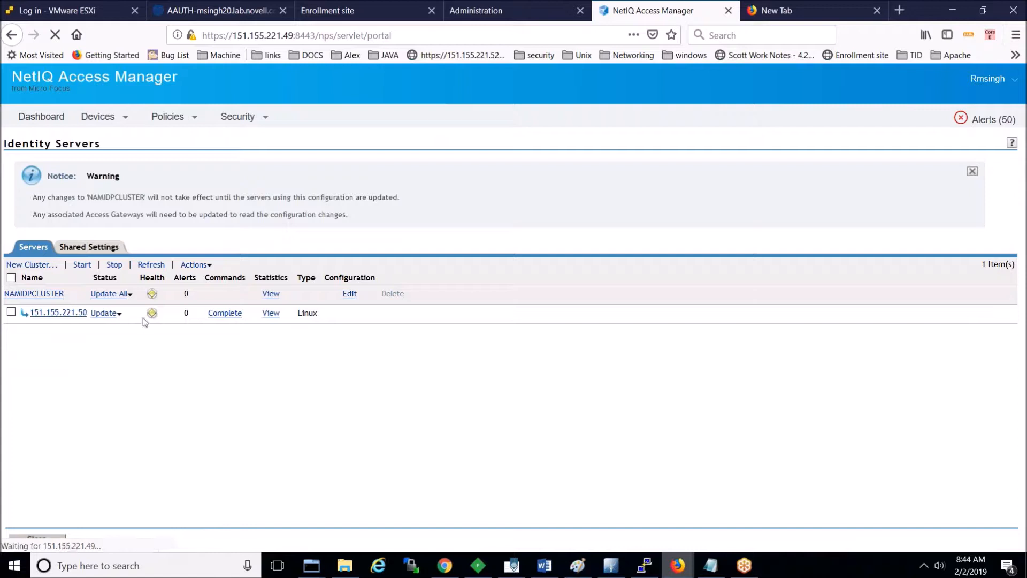
pyautogui.click(151, 265)
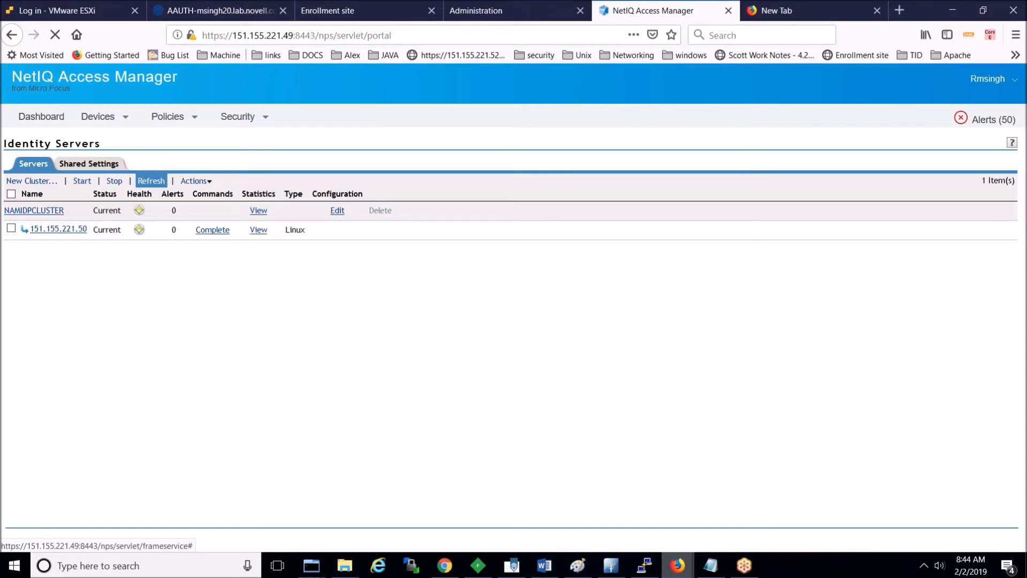
# Step: Close the already signed-in portal window
pyautogui.moveTo(677, 565)
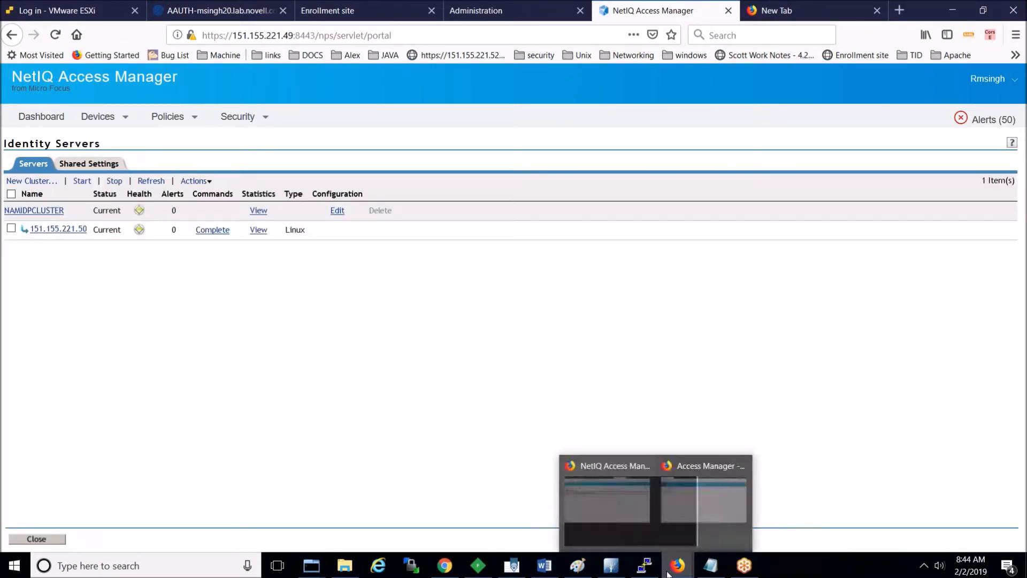
pyautogui.click(715, 532)
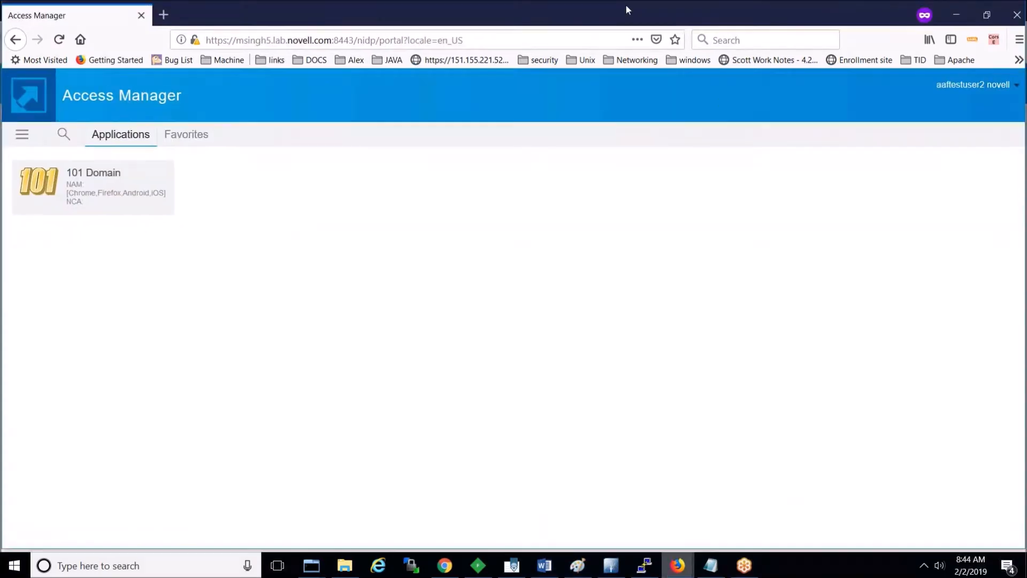
pyautogui.moveTo(638, 7); pyautogui.dragTo(514, 168)
pyautogui.click(885, 174)
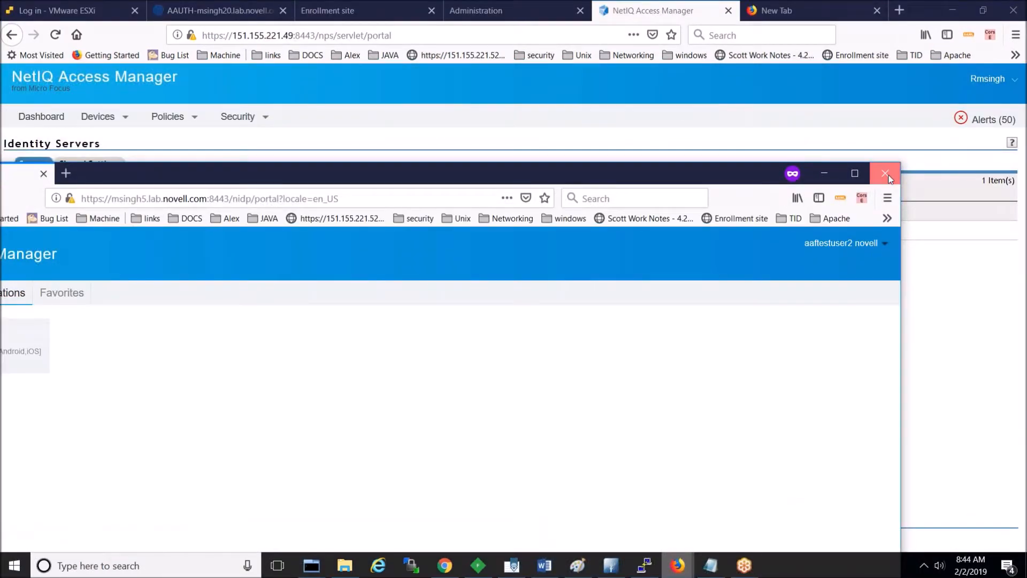
# Step: Load the msingh5 Access Manager portal in a new private browsing window
pyautogui.hotkey('ctrl', 'shift', 'p')
pyautogui.write('msingh')
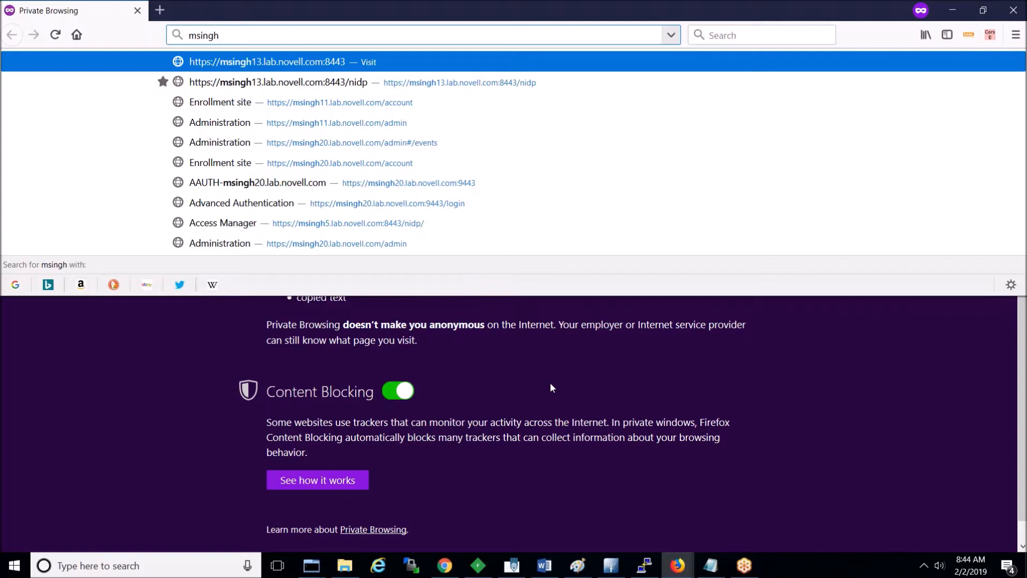
pyautogui.write('5')
pyautogui.press('Down')
pyautogui.press('Return')
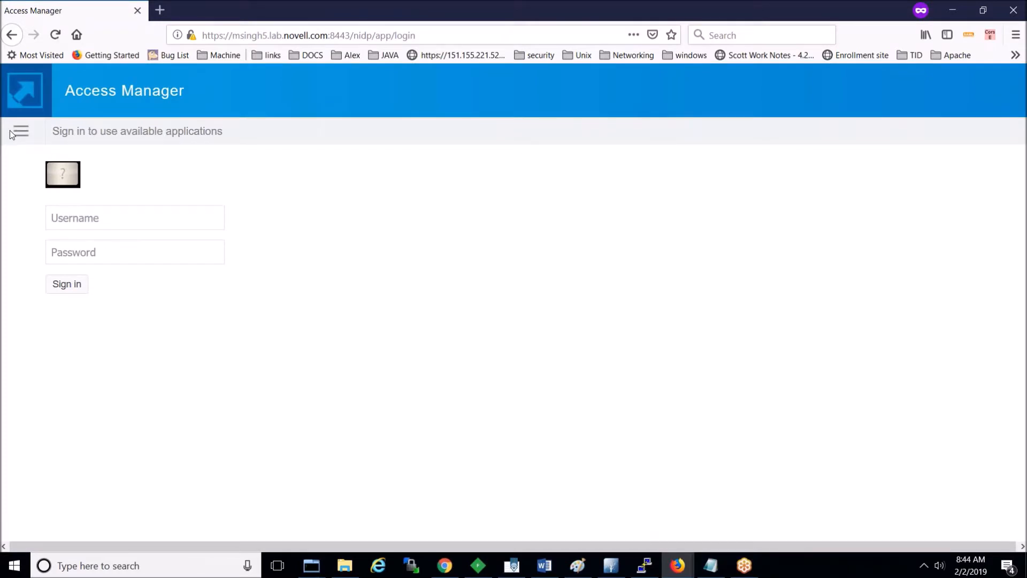
# Step: Choose the NAM_AAF_DYNAMIC login and sign in with the test user's credentials
pyautogui.click(12, 132)
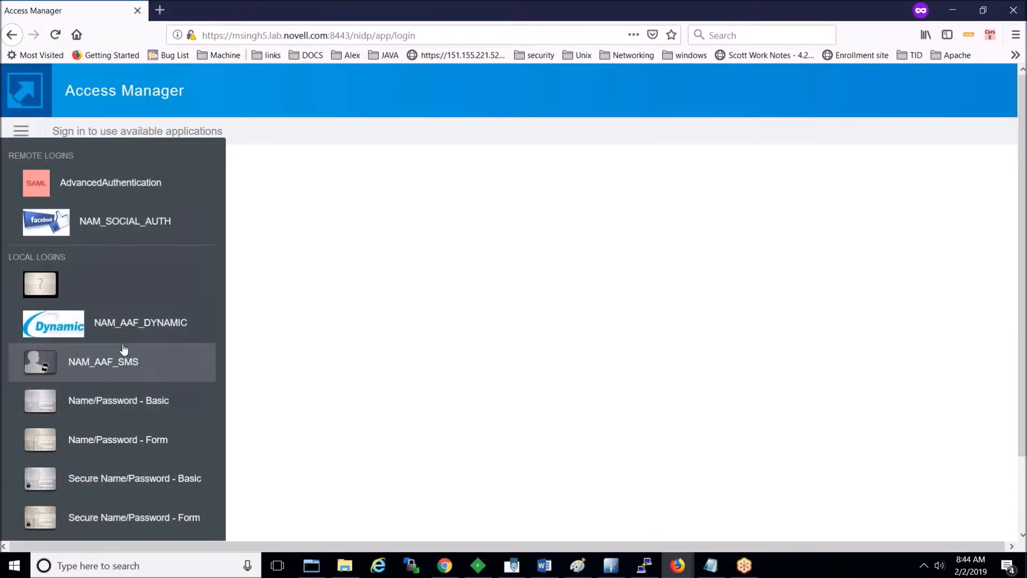
pyautogui.click(103, 329)
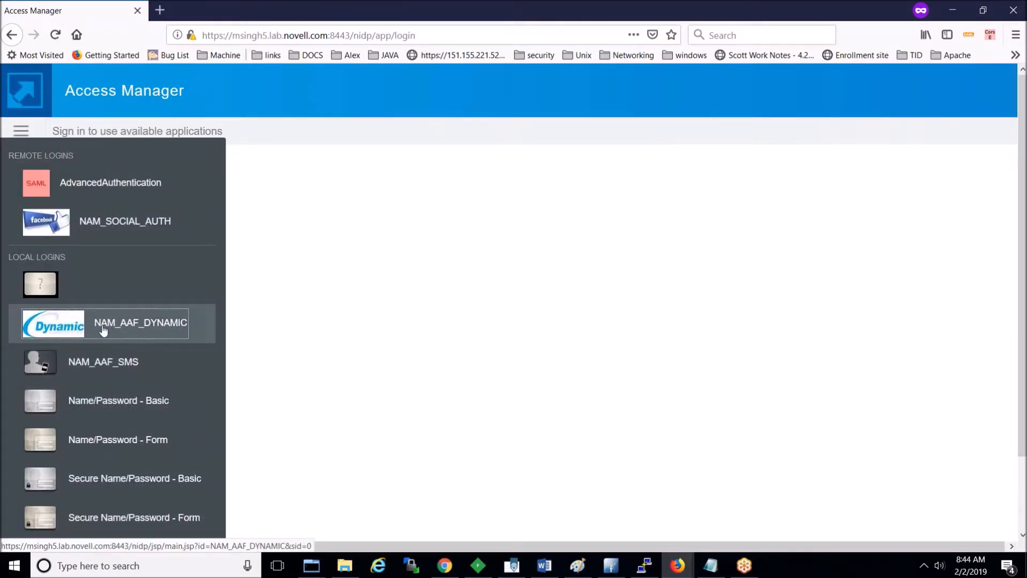
pyautogui.write('aaft')
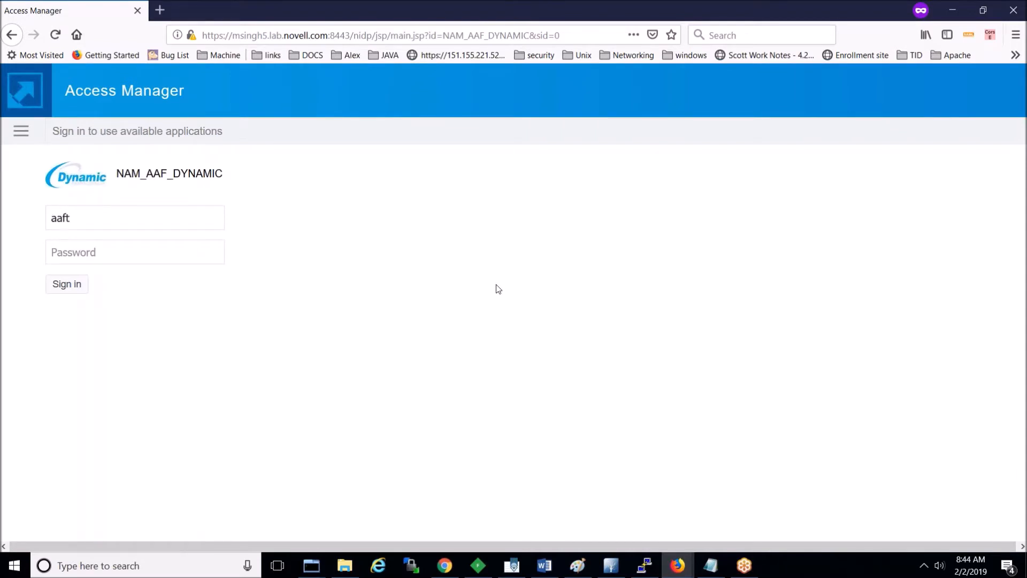
pyautogui.write('testuser*****')
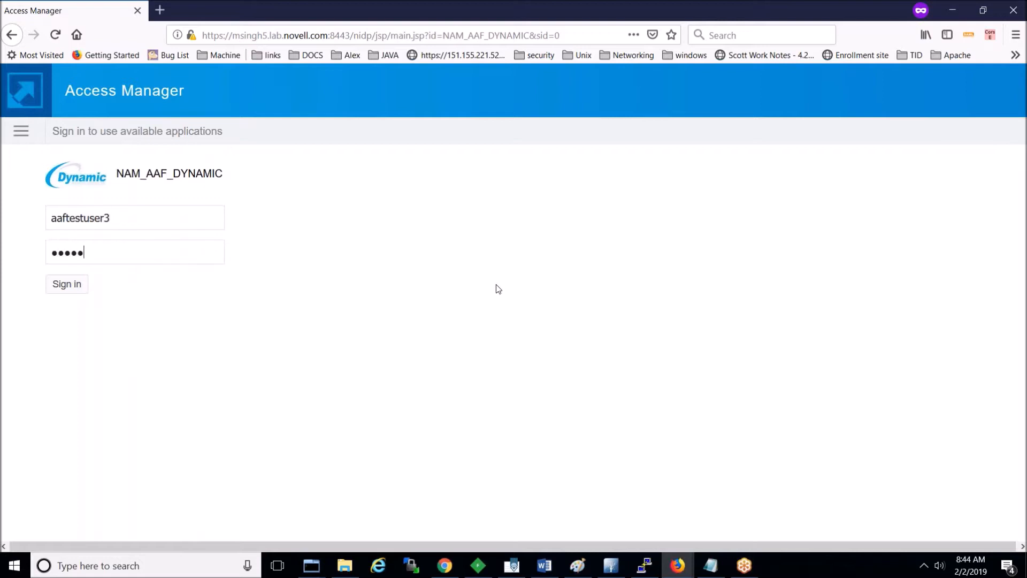
pyautogui.click(68, 287)
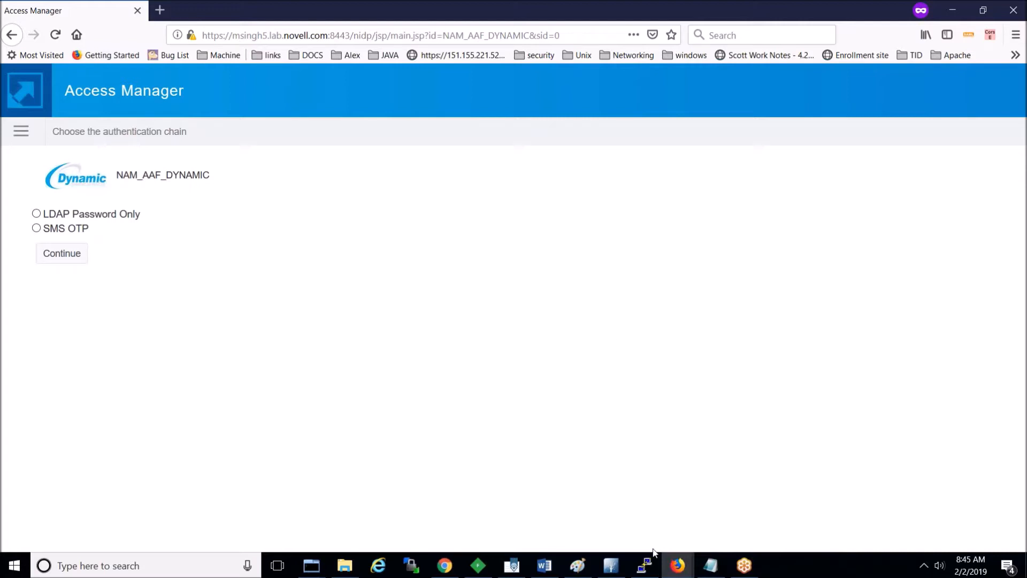
# Step: Switch to the Advanced Authentication administration console and go to Chains
pyautogui.moveTo(677, 565)
pyautogui.click(643, 519)
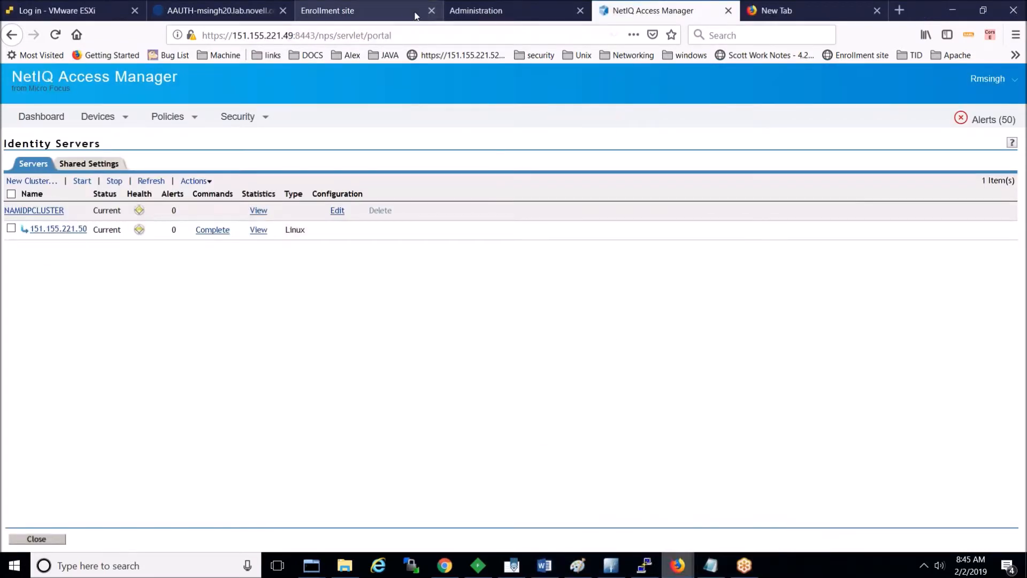
pyautogui.click(480, 14)
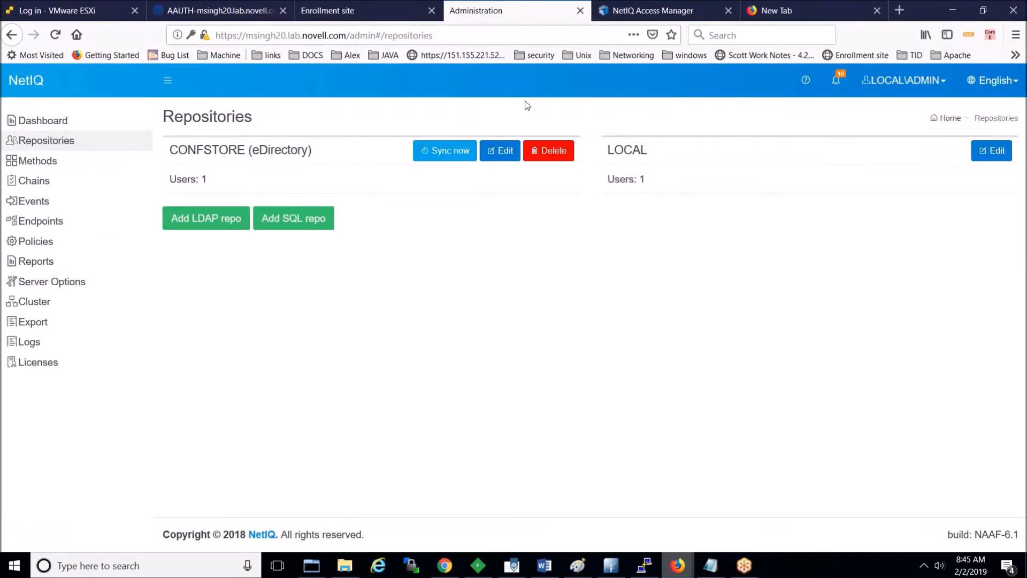
pyautogui.click(36, 182)
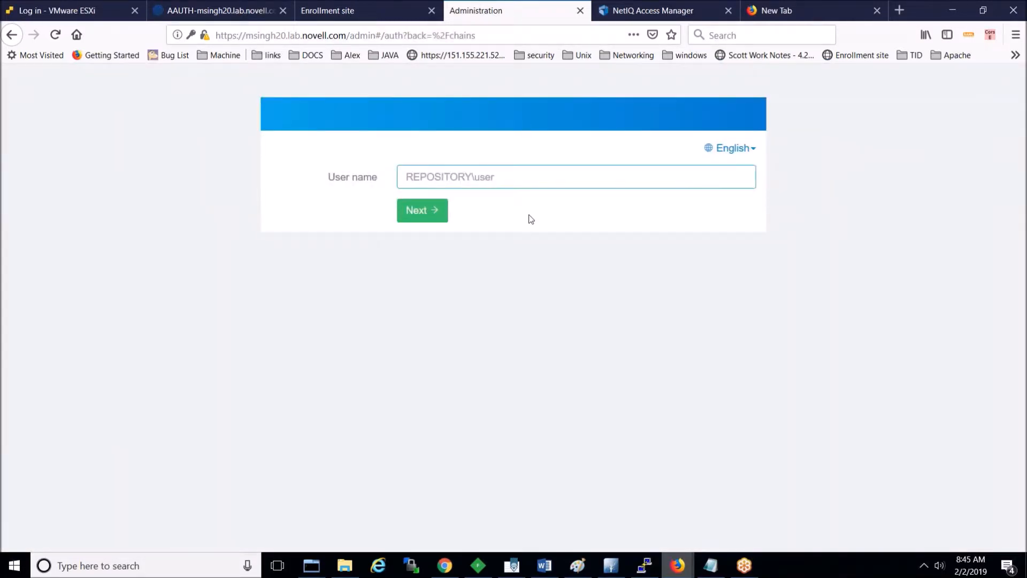
# Step: Log in as the local admin, check the Events page, then return to the Chains list
pyautogui.write('L')
pyautogui.press('Down')
pyautogui.press('Return')
pyautogui.press('Return')
pyautogui.write('novell')
pyautogui.press('Return')
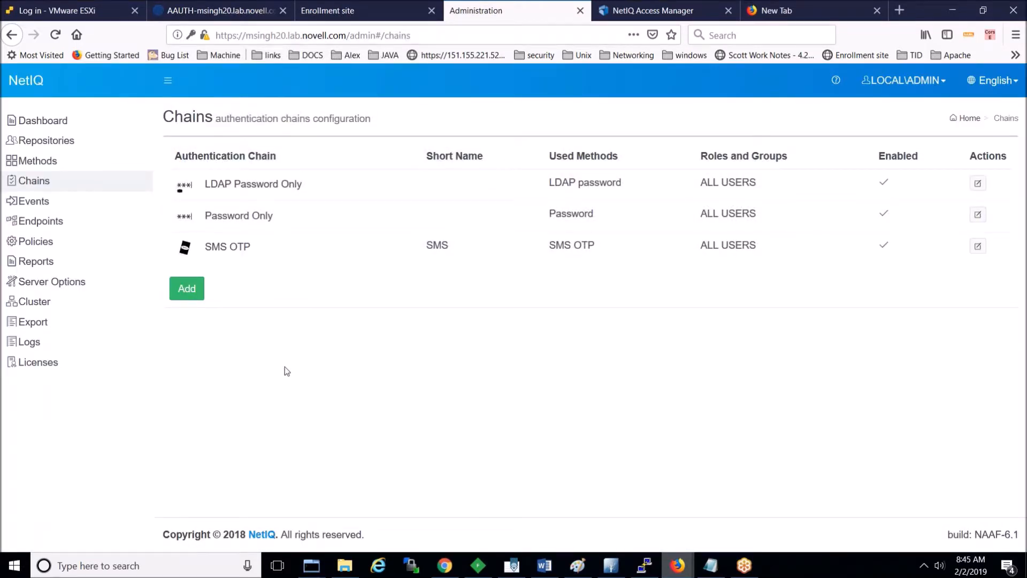
pyautogui.click(42, 206)
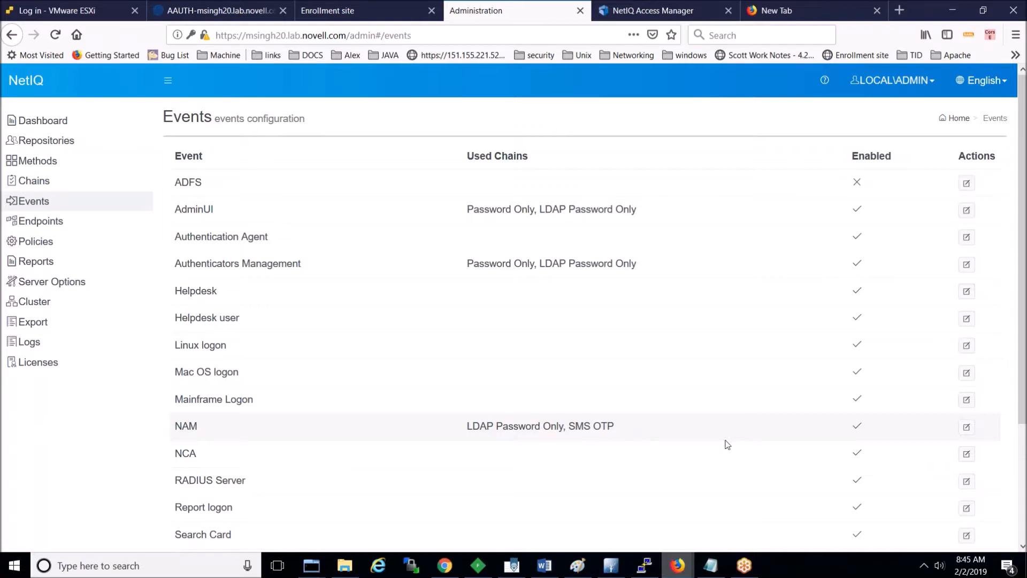
pyautogui.click(47, 180)
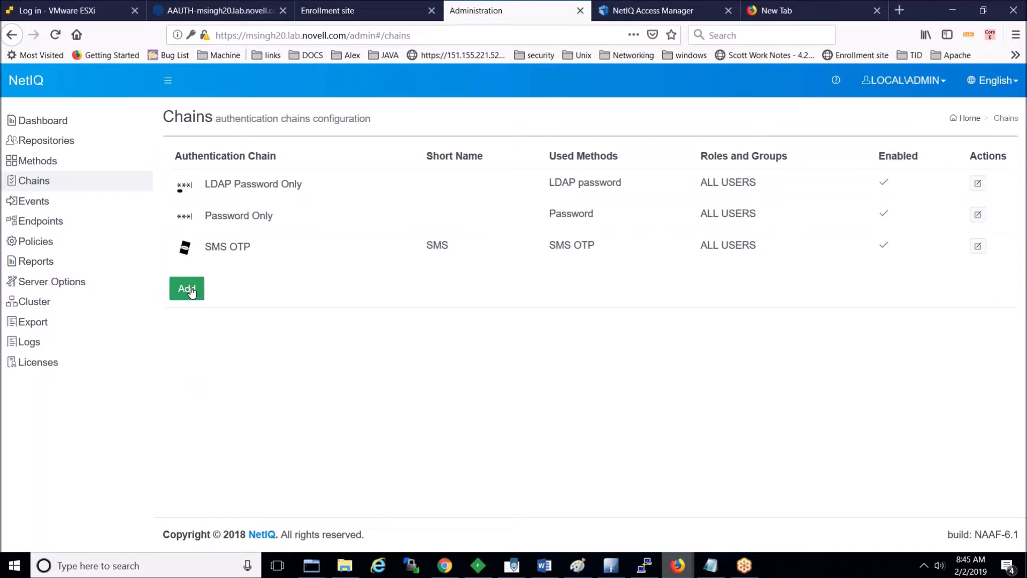
# Step: Browse the Policies list down and back up, then return to the Events configuration
pyautogui.click(43, 208)
pyautogui.click(42, 245)
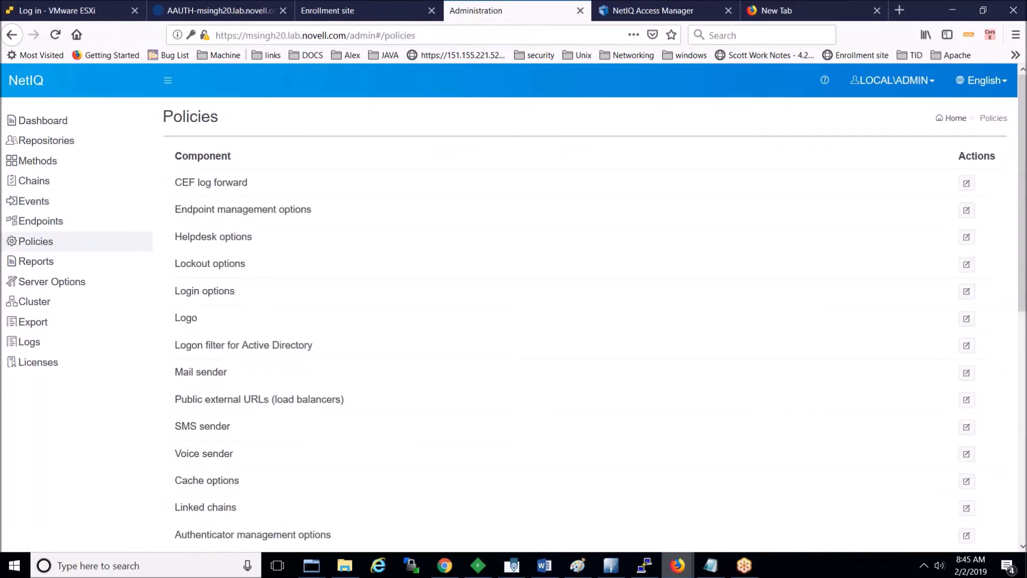
pyautogui.click(1022, 546)
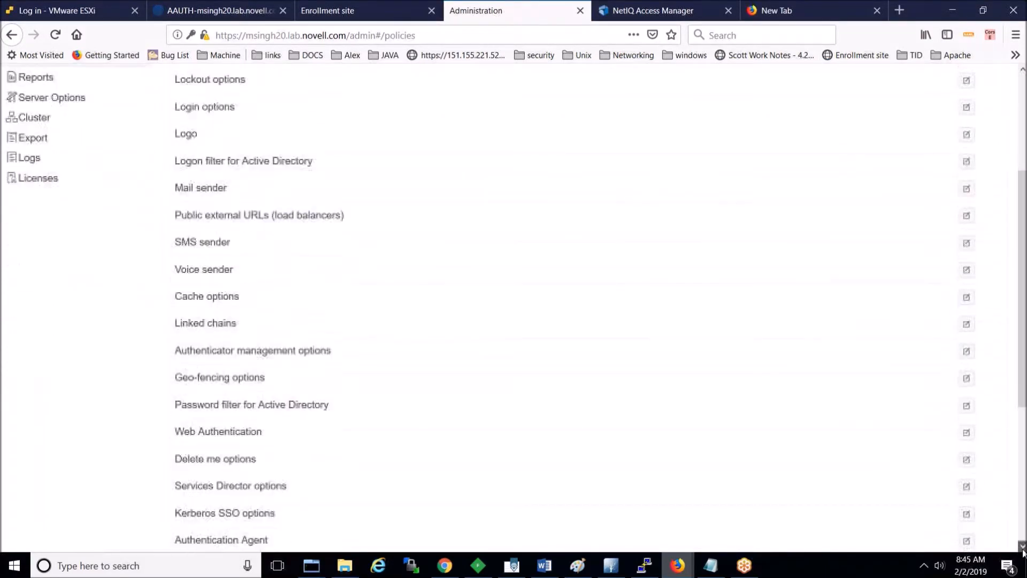
pyautogui.click(1023, 546)
pyautogui.click(1022, 546)
pyautogui.click(1023, 546)
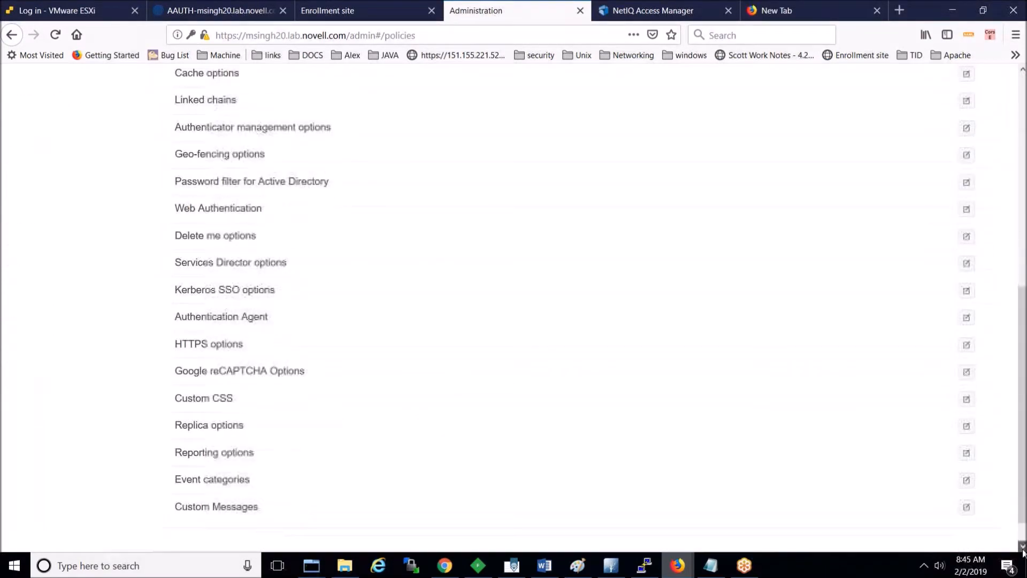
pyautogui.click(1022, 547)
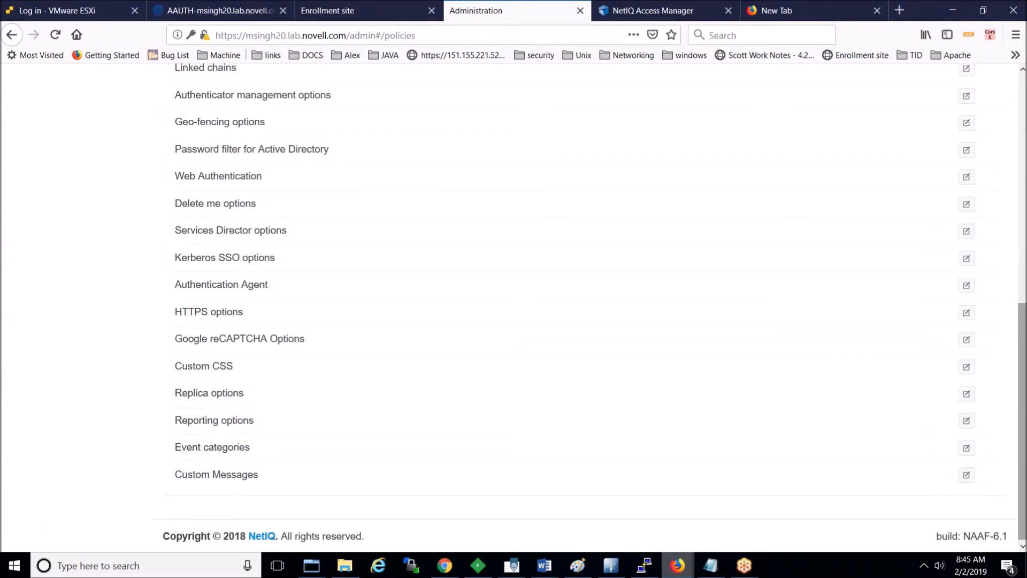
pyautogui.moveTo(1023, 469); pyautogui.dragTo(1016, 381)
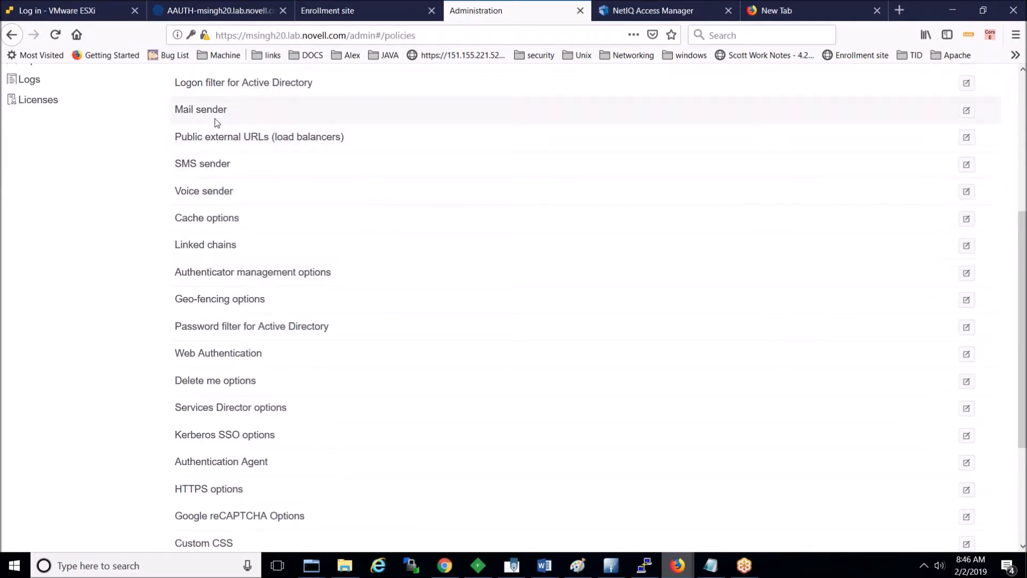
pyautogui.scroll(5, 1018, 219)
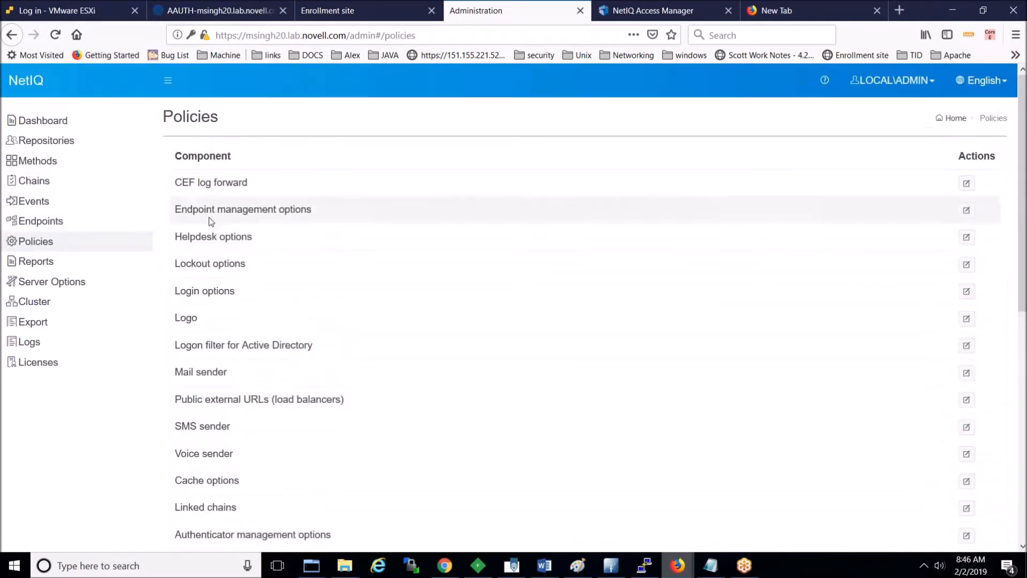
pyautogui.click(43, 205)
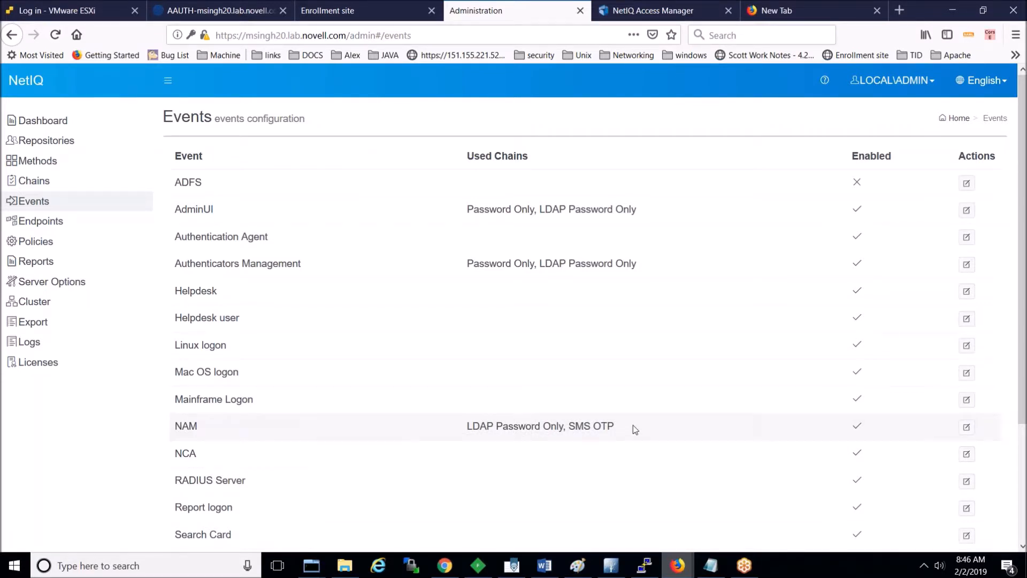
pyautogui.moveTo(677, 564)
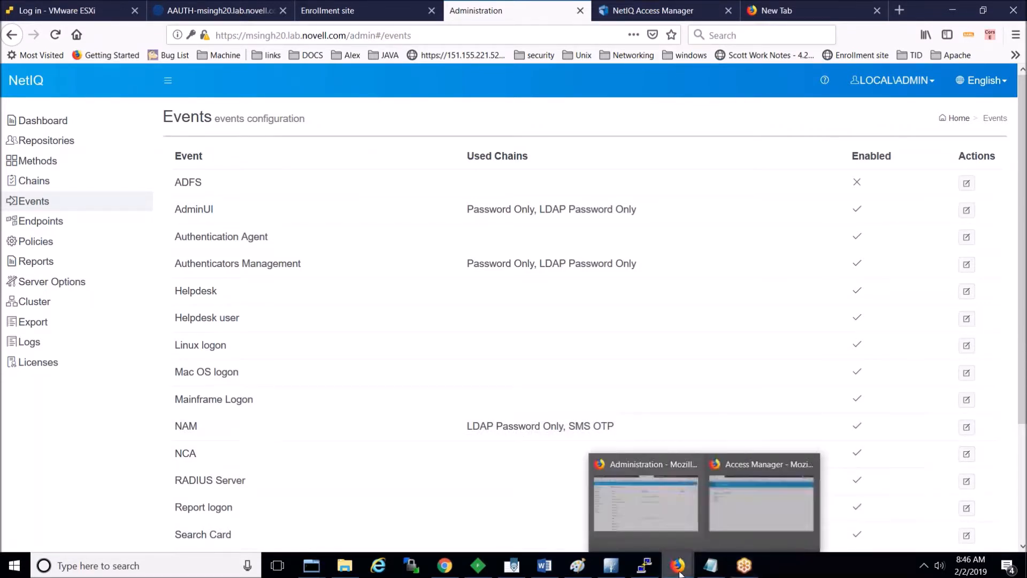
# Step: Select the SMS OTP chain, continue, and submit the SMS one-time password
pyautogui.click(717, 543)
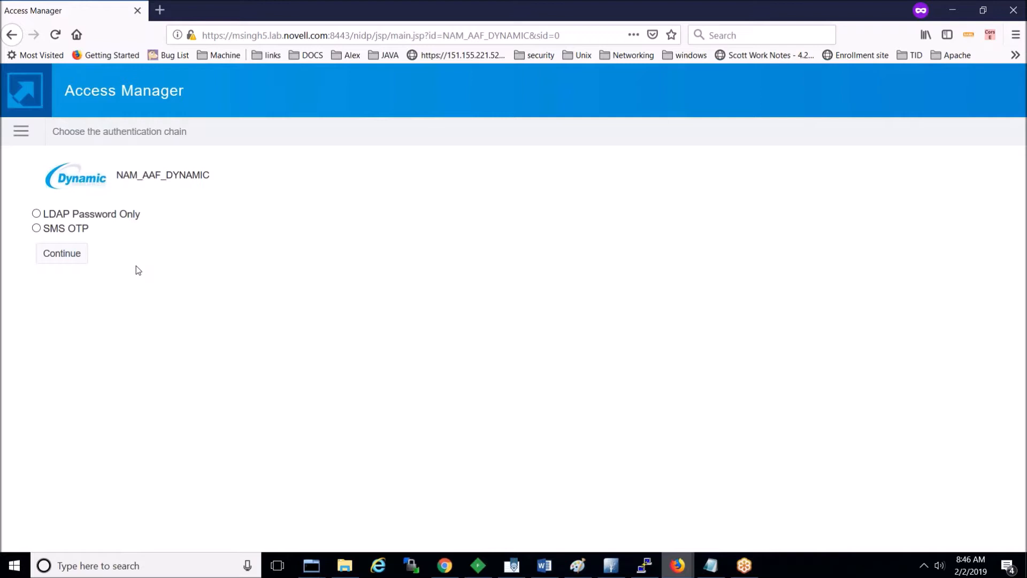
pyautogui.click(36, 228)
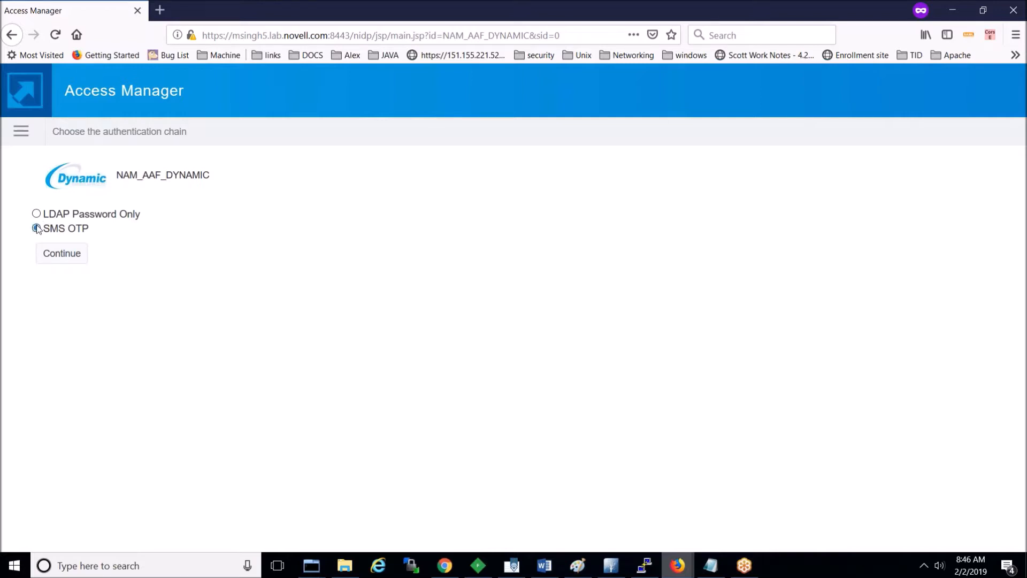
pyautogui.click(62, 254)
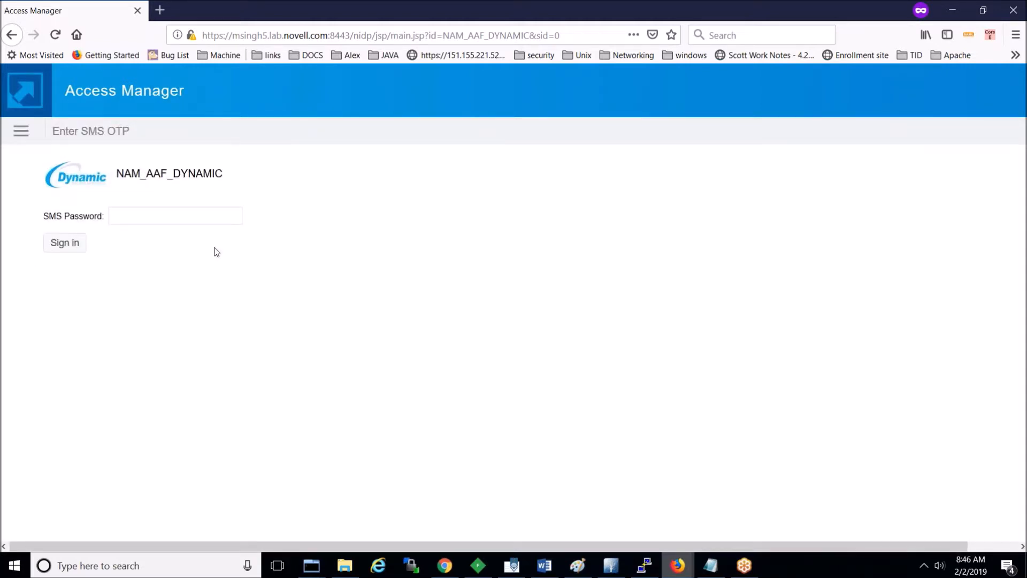
pyautogui.write('••••••')
pyautogui.click(72, 245)
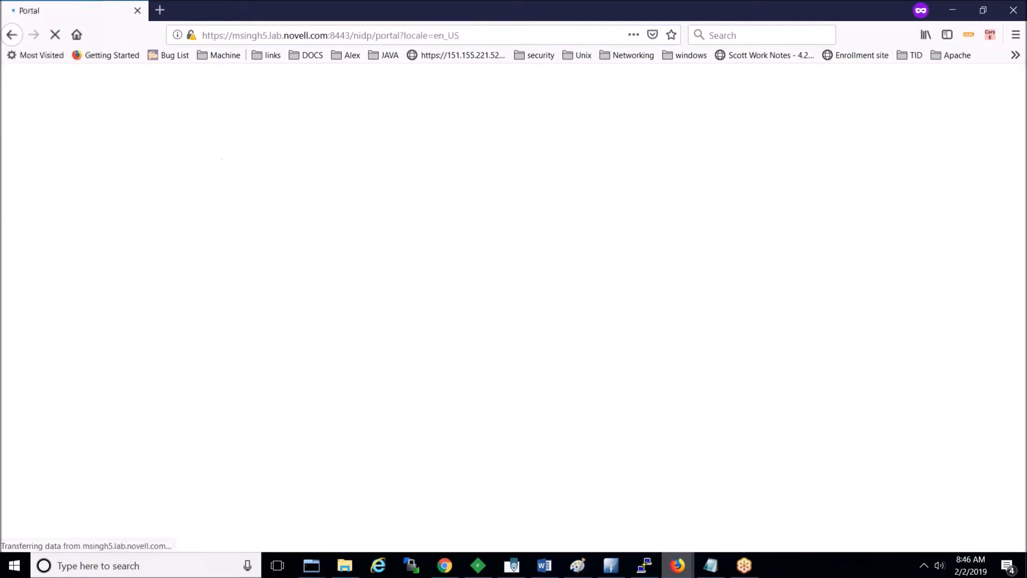
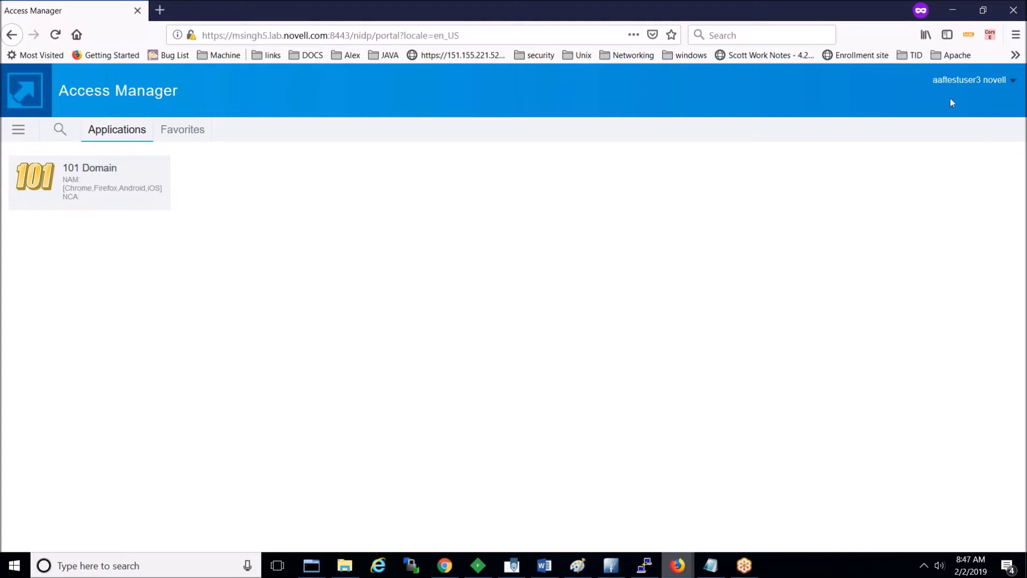
# Step: Log the test user out from the portal's user-name menu, then return to the administration console
pyautogui.click(995, 81)
pyautogui.click(990, 112)
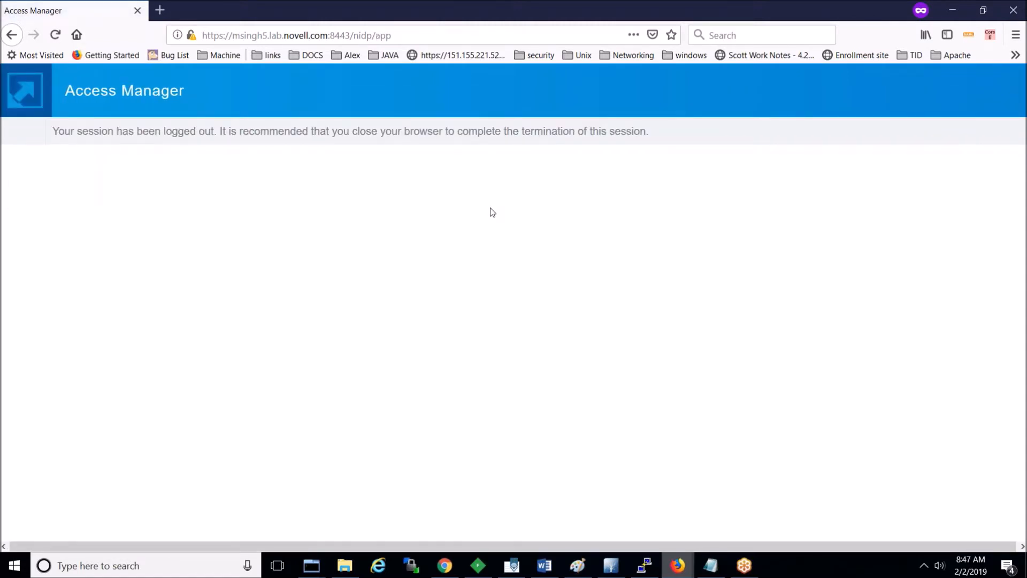
pyautogui.moveTo(678, 566)
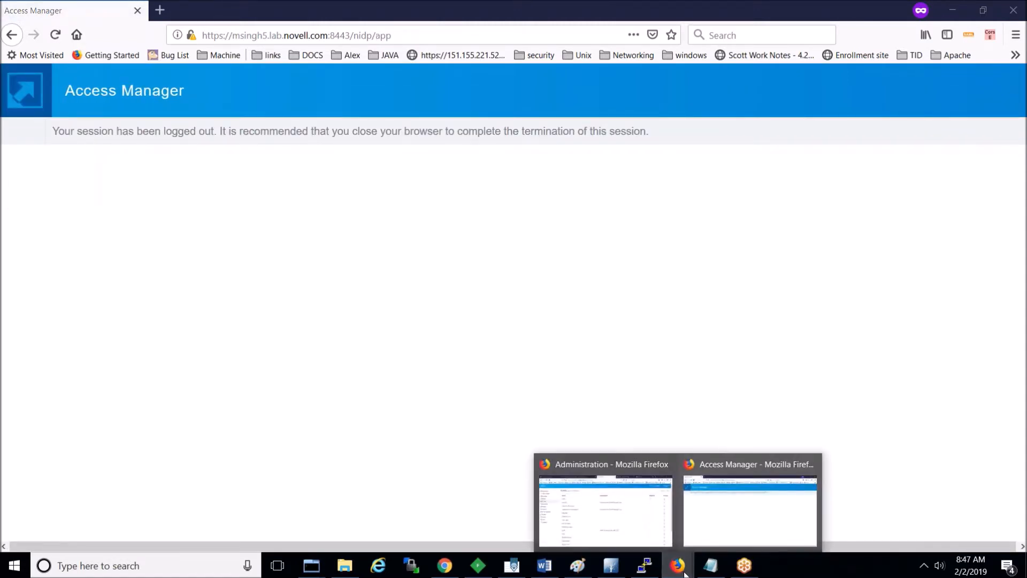
pyautogui.click(626, 517)
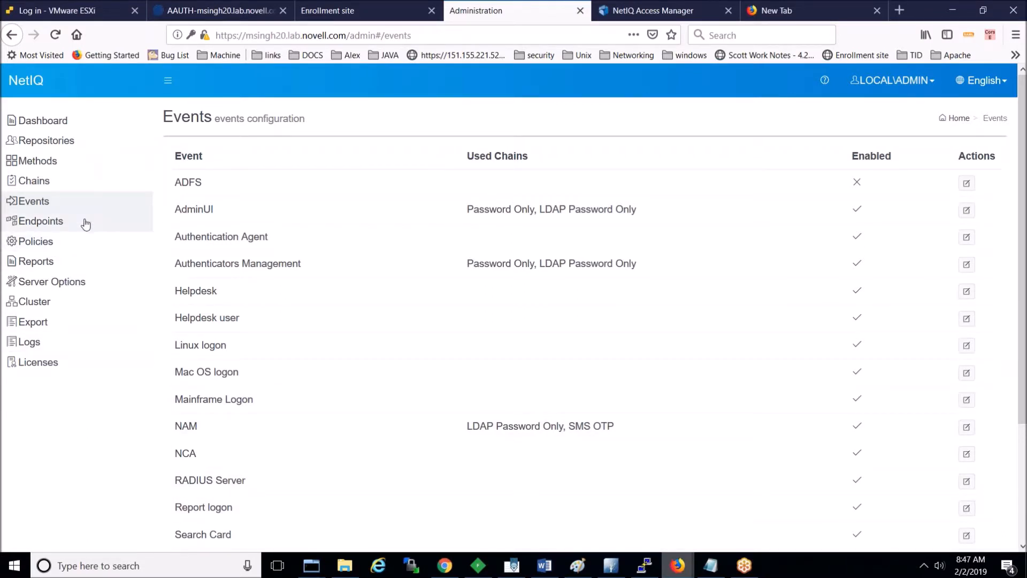
# Step: Visit Endpoints, return to the Events list, and start a new event with Add
pyautogui.click(40, 226)
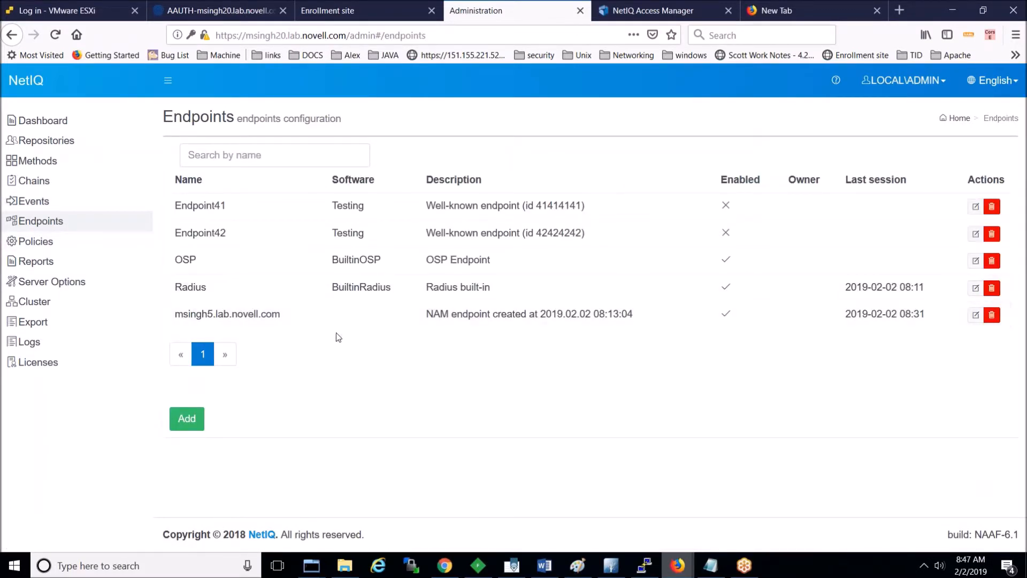
pyautogui.click(47, 207)
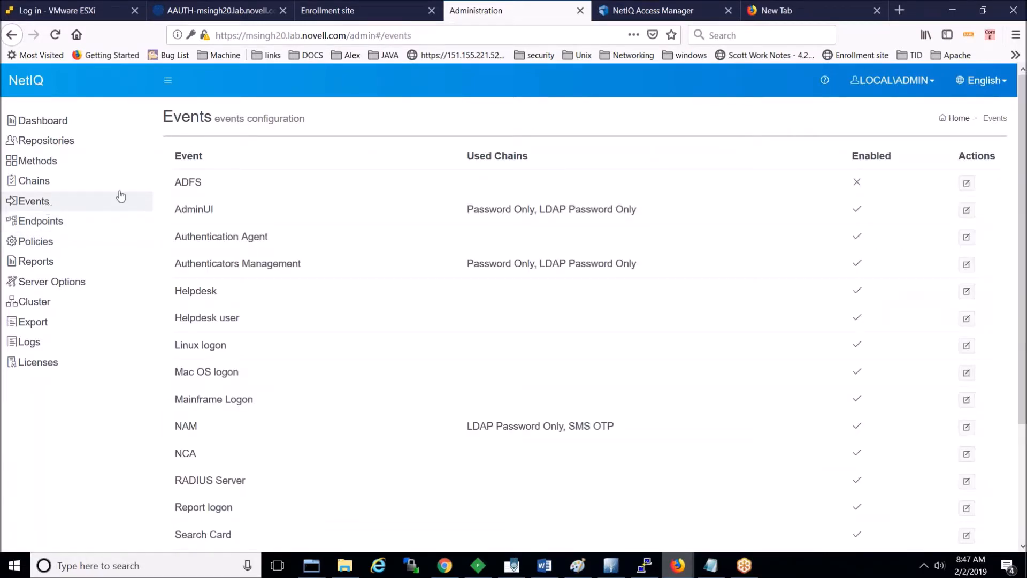
pyautogui.scroll(-2, 121, 195)
pyautogui.moveTo(1022, 235); pyautogui.dragTo(1022, 292)
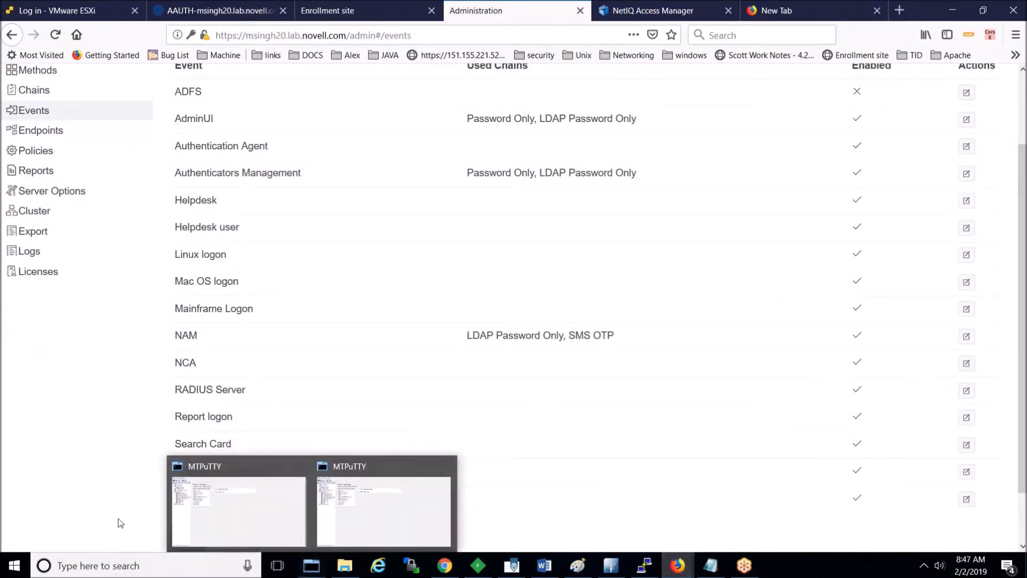
pyautogui.click(188, 544)
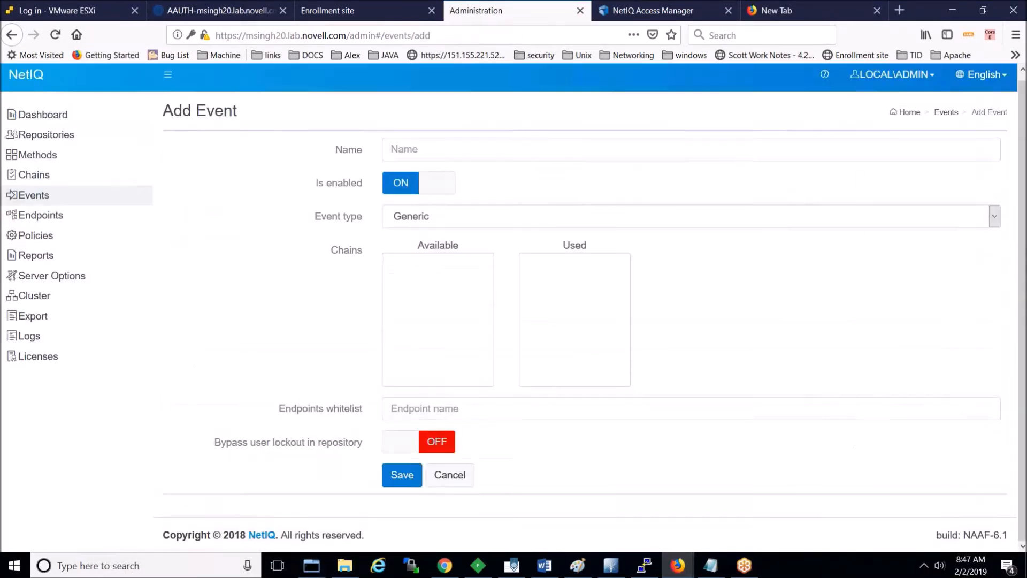
# Step: Name the new event AAF_NAM_OAUTH and set its type to OAuth2
pyautogui.click(473, 151)
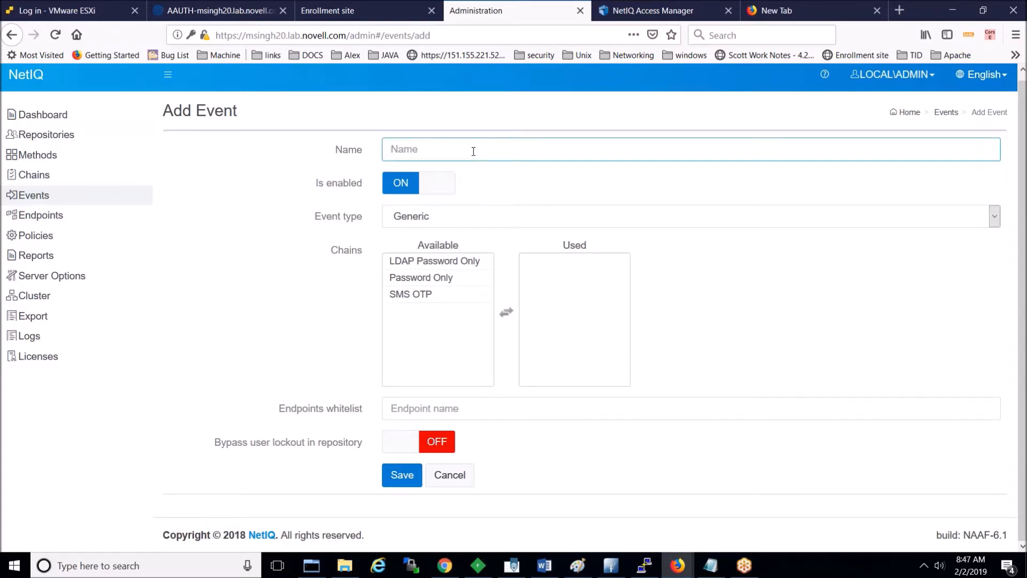
pyautogui.write('AAF_NAM_OAUTH')
pyautogui.click(551, 219)
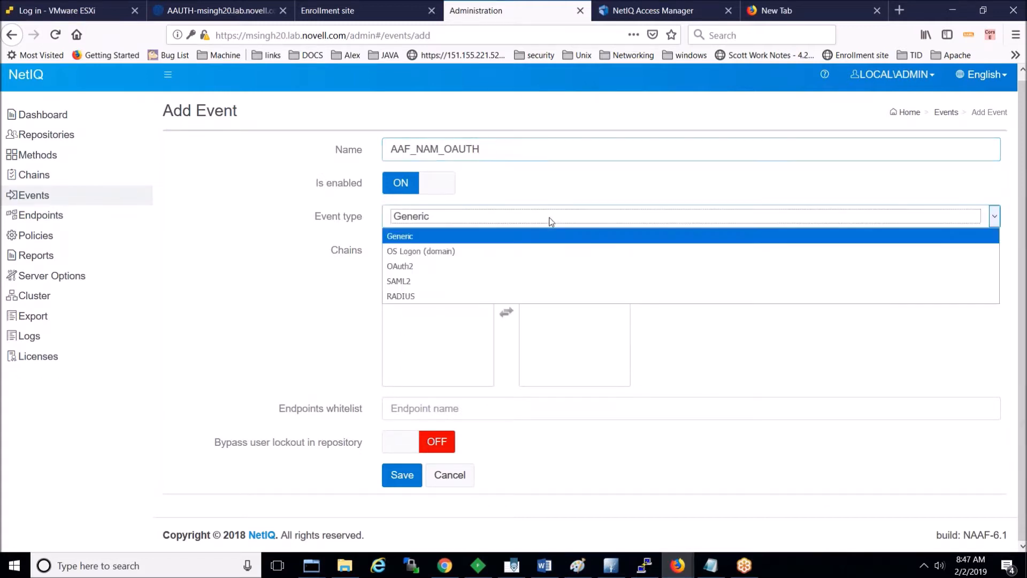
pyautogui.click(557, 267)
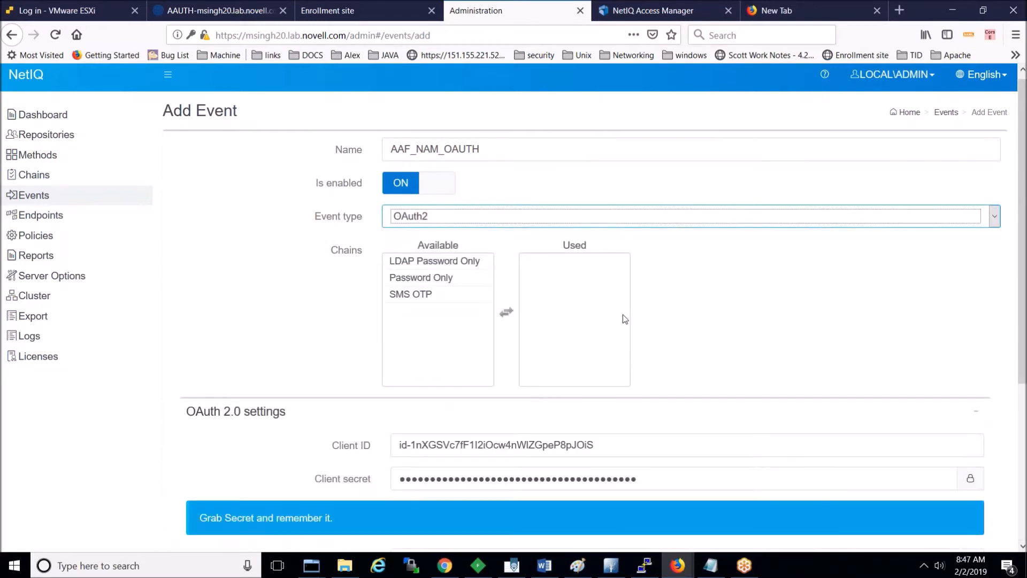
# Step: Reveal the client secret and copy the Client ID into Notepad, replacing the old notes
pyautogui.click(1023, 545)
pyautogui.click(1023, 545)
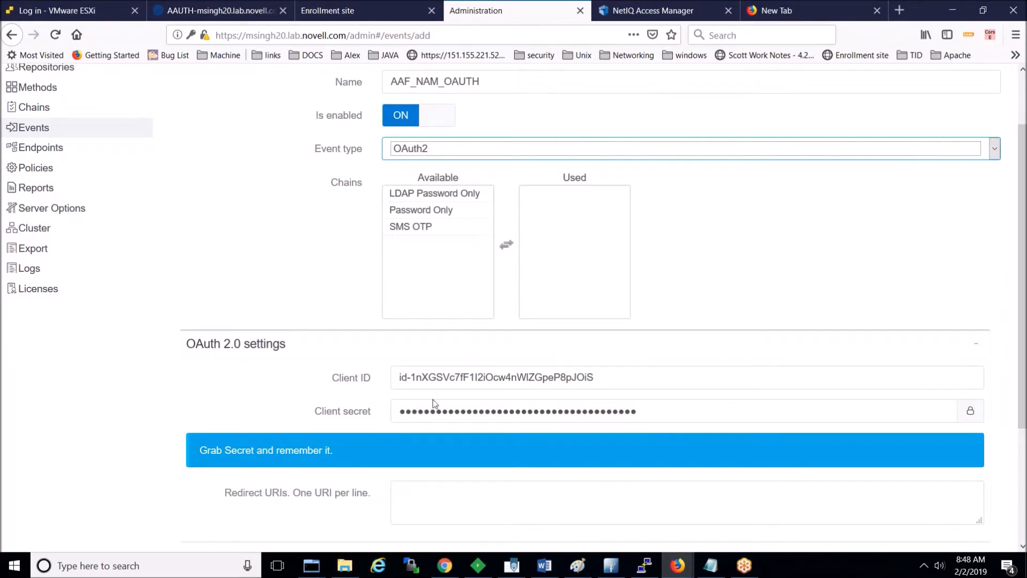
pyautogui.click(969, 412)
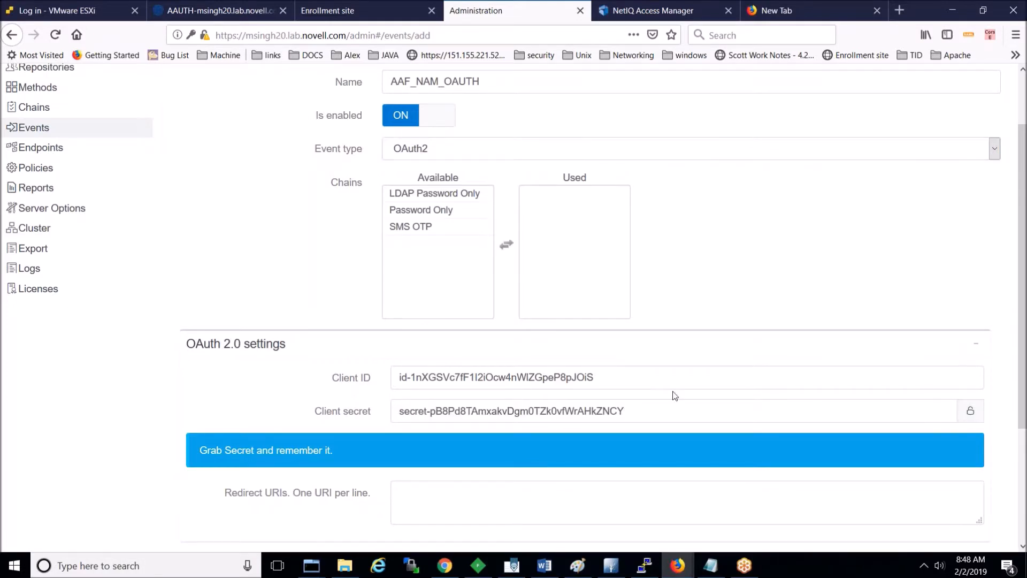
pyautogui.doubleClick(644, 382)
pyautogui.click(643, 383)
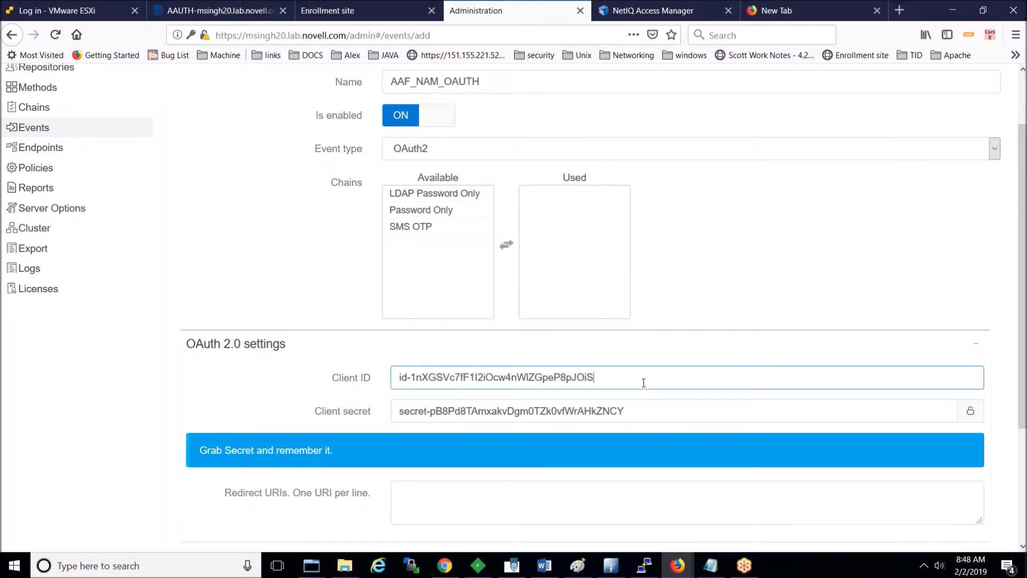
pyautogui.hotkey('shift', 'Left')
pyautogui.hotkey('shift', 'Left')
pyautogui.hotkey('shift', 'Left')
pyautogui.hotkey('shift', 'Left')
pyautogui.hotkey('shift', 'Left')
pyautogui.hotkey('shift', 'Left')
pyautogui.hotkey('shift', 'Left')
pyautogui.hotkey('shift', 'Left')
pyautogui.hotkey('shift', 'Left')
pyautogui.hotkey('shift', 'Left')
pyautogui.hotkey('shift', 'Left')
pyautogui.hotkey('shift', 'Left')
pyautogui.hotkey('shift', 'Left')
pyautogui.hotkey('shift', 'Left')
pyautogui.hotkey('shift', 'Left')
pyautogui.hotkey('shift', 'Left')
pyautogui.hotkey('shift', 'Left')
pyautogui.hotkey('shift', 'Left')
pyautogui.hotkey('shift', 'Left')
pyautogui.hotkey('shift', 'Left')
pyautogui.hotkey('shift', 'Left')
pyautogui.hotkey('shift', 'Left')
pyautogui.hotkey('shift', 'Left')
pyautogui.hotkey('shift', 'Left')
pyautogui.hotkey('shift', 'Left')
pyautogui.hotkey('shift', 'Left')
pyautogui.hotkey('shift', 'Left')
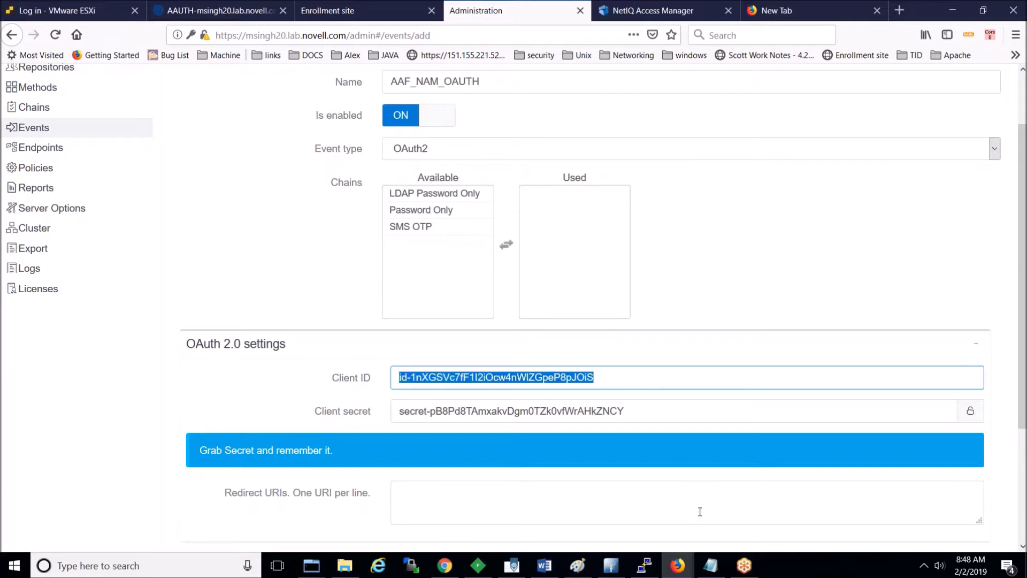
pyautogui.click(710, 566)
pyautogui.hotkey('ctrl', 'a')
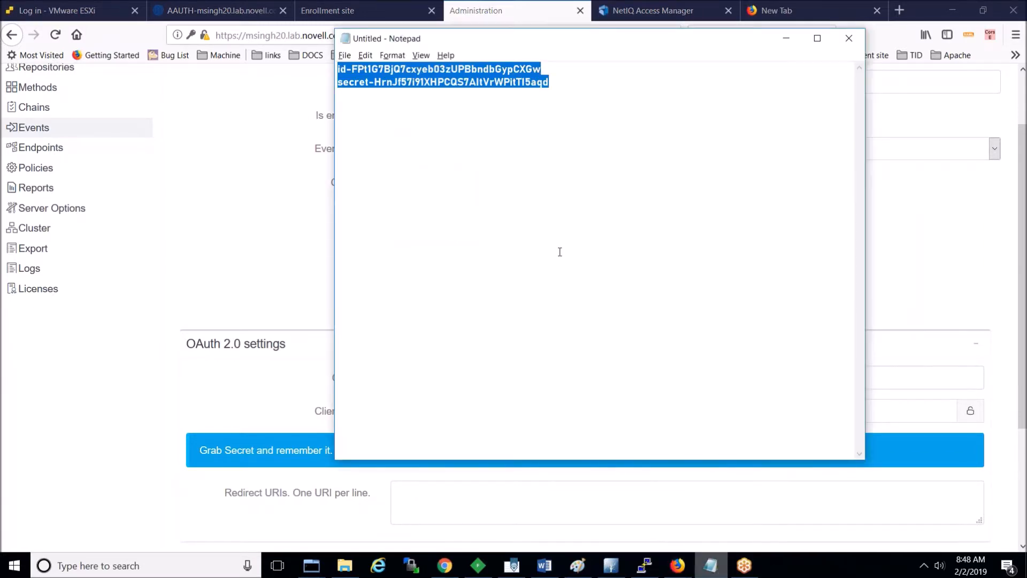
pyautogui.press('Delete')
pyautogui.write('id-1nXGSVc7fF1l2iOcw4nWlZGpeP8pJOiS')
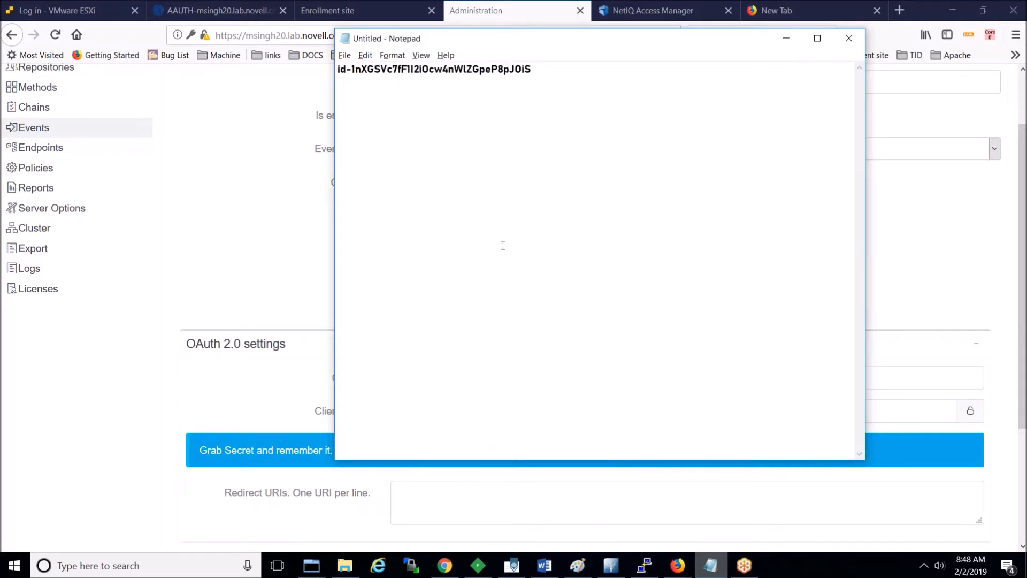
# Step: Paste the client secret on a second Notepad line, then pick the LDAP Password Only chain
pyautogui.click(163, 232)
pyautogui.hotkey('ctrl', 'shift', 'Left')
pyautogui.hotkey('ctrl', 'shift', 'Left')
pyautogui.hotkey('ctrl', 'c')
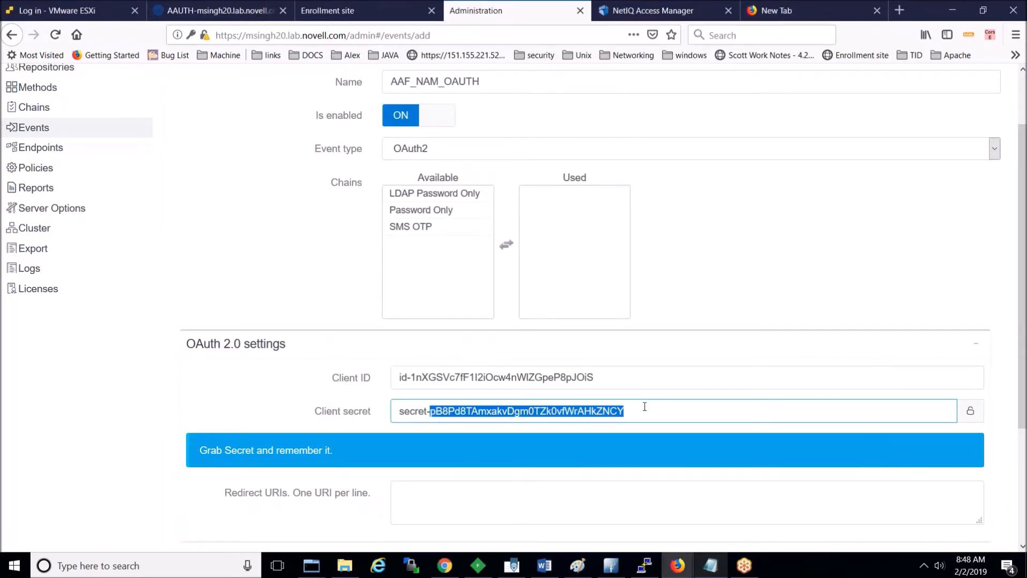
pyautogui.hotkey('alt', 'Tab')
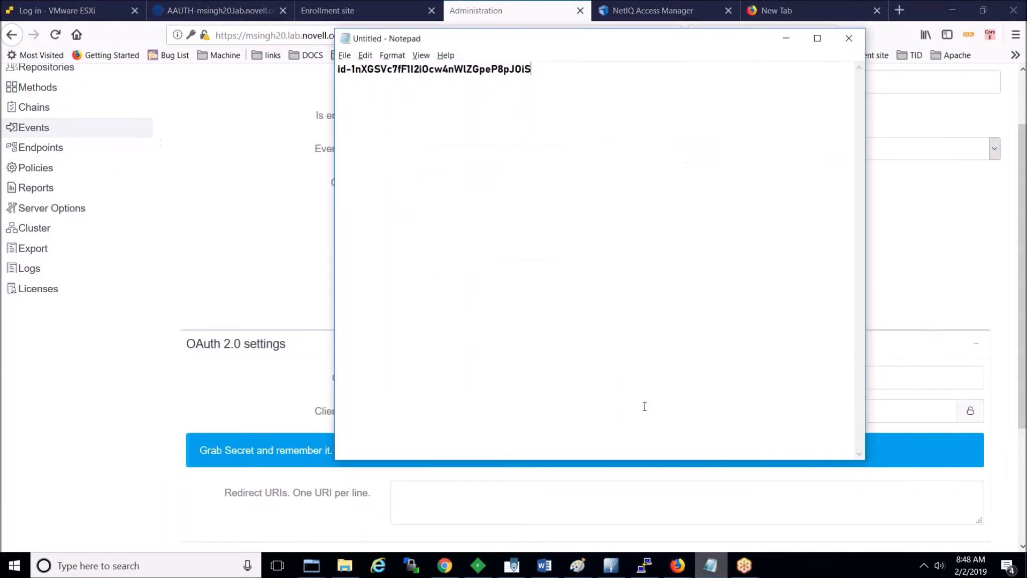
pyautogui.press('Return')
pyautogui.hotkey('ctrl', 'v')
pyautogui.click(255, 208)
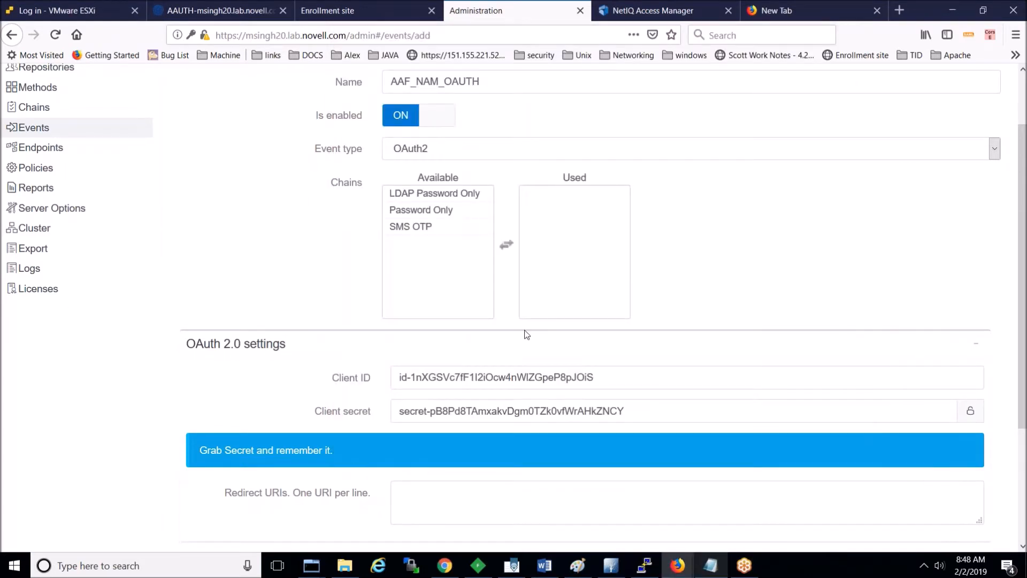
pyautogui.click(441, 199)
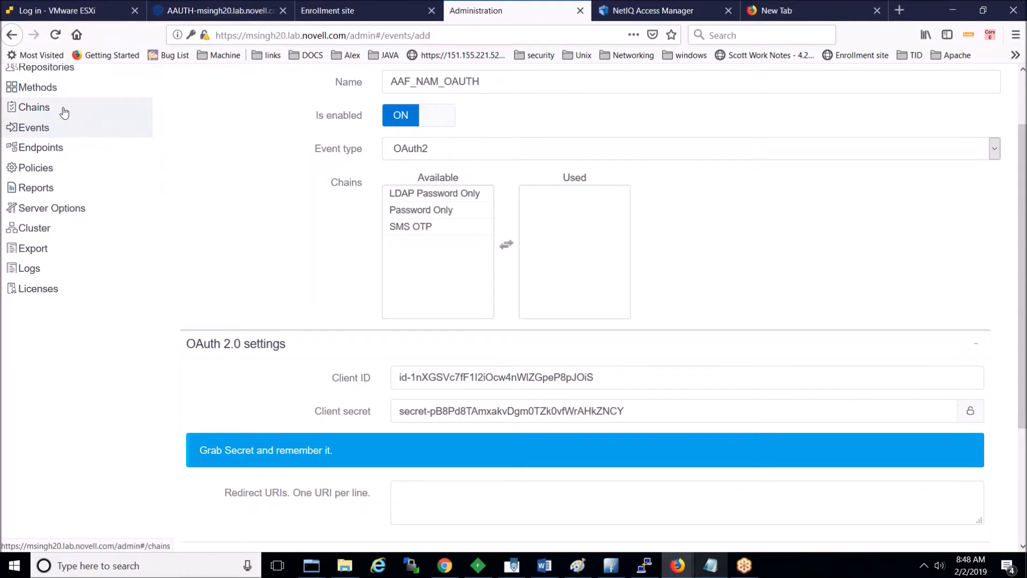
# Step: Add LDAP Password Only and SMS OTP to the event's used chains
pyautogui.click(419, 195)
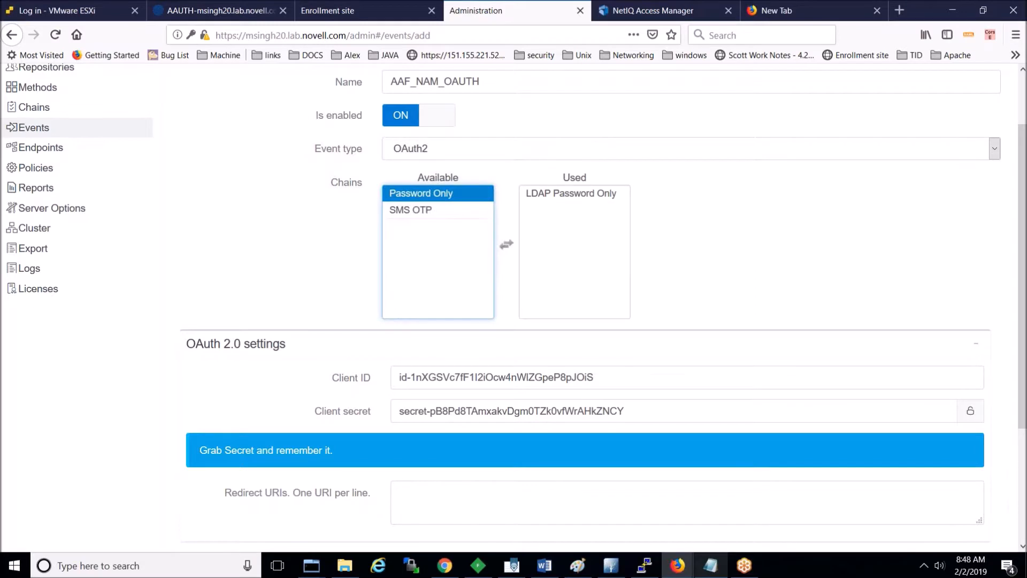
pyautogui.click(424, 211)
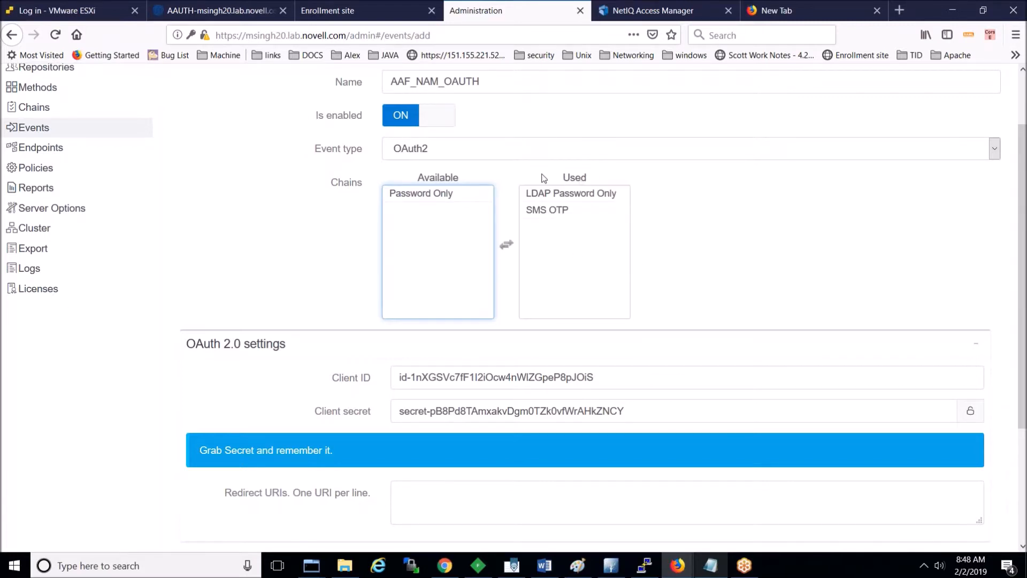
pyautogui.click(615, 214)
# Step: Enter the NAM redirect URI ending in :8443/nidp/oauth/nam/callback, checking the integration guide
pyautogui.click(428, 501)
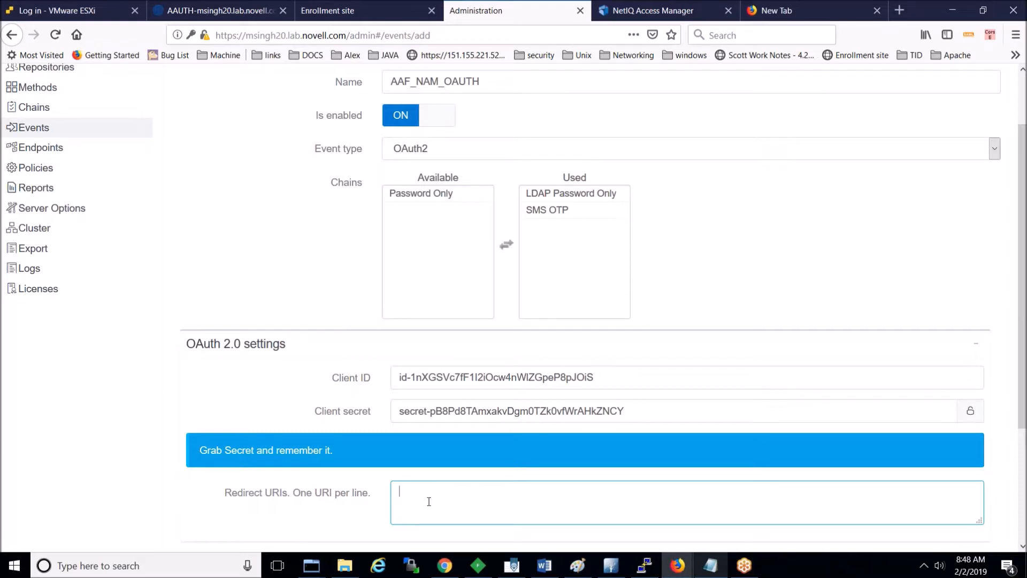
pyautogui.write('https://msingh5.lab.novell.c')
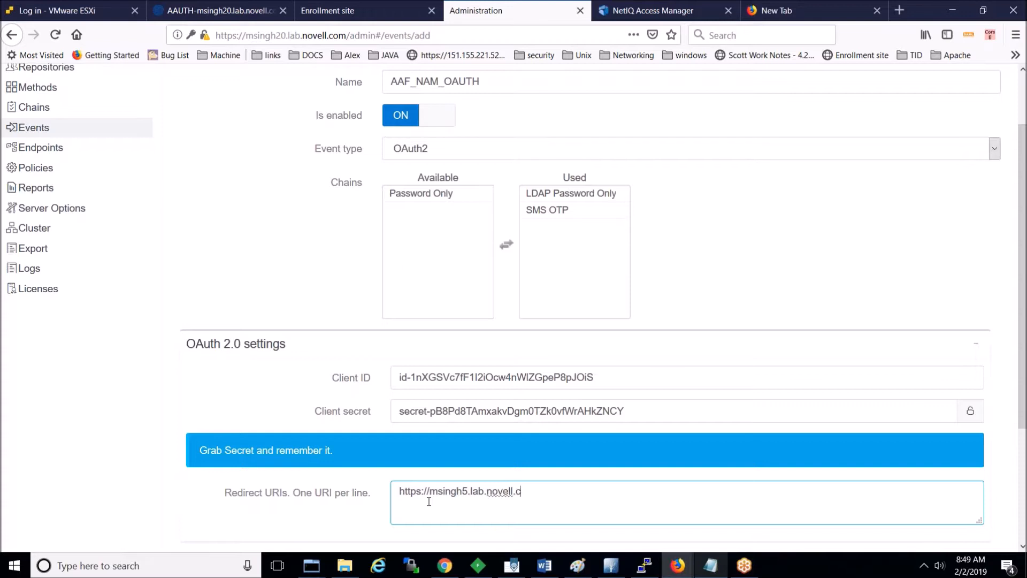
pyautogui.write('om:8443/nidp/oauth/c')
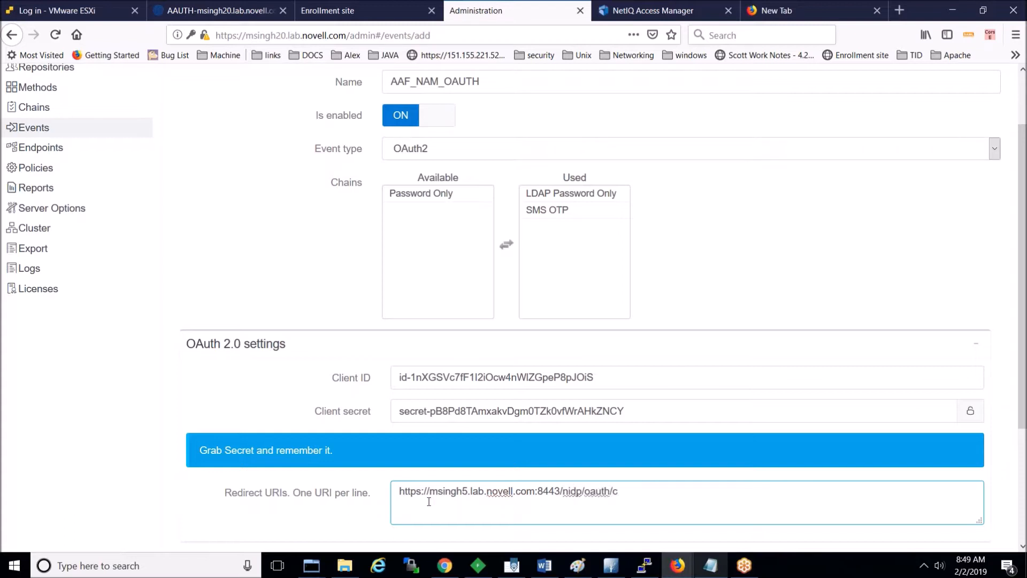
pyautogui.write('allback')
pyautogui.click(551, 568)
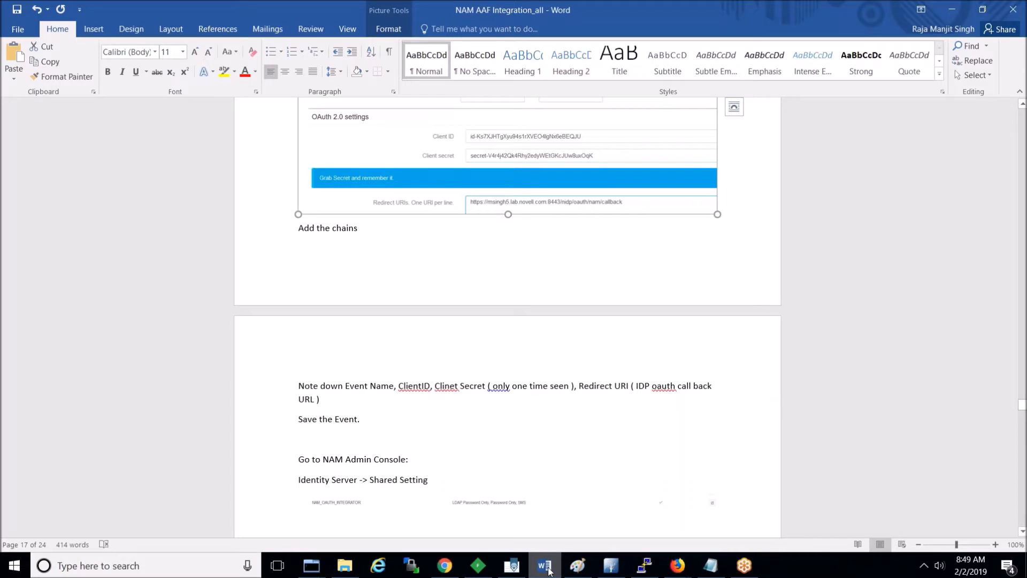
pyautogui.click(549, 571)
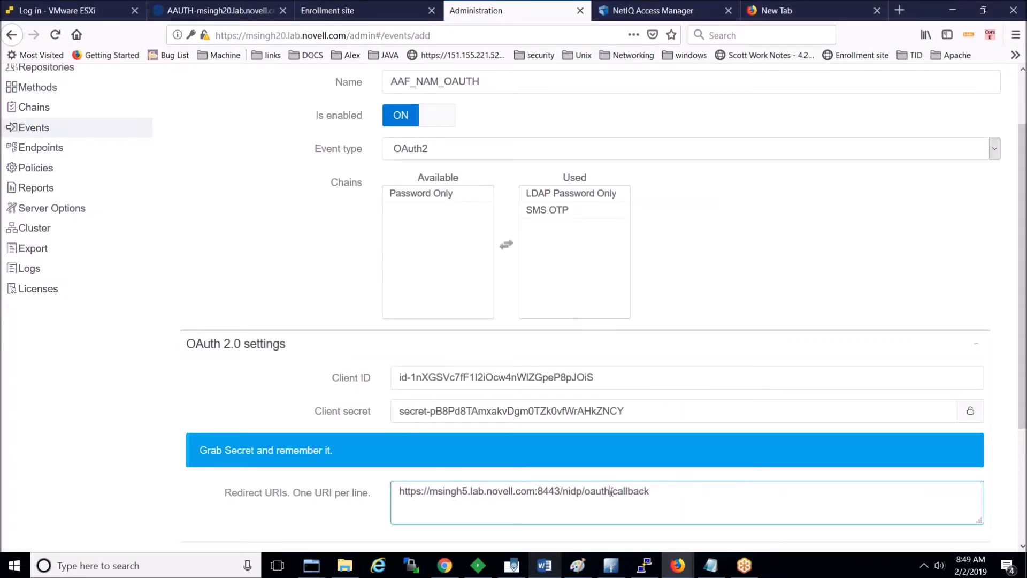
pyautogui.click(611, 492)
pyautogui.write('nam/')
# Step: Scroll to the bottom of the event form and bring up the Notepad notes with the credentials
pyautogui.click(1022, 546)
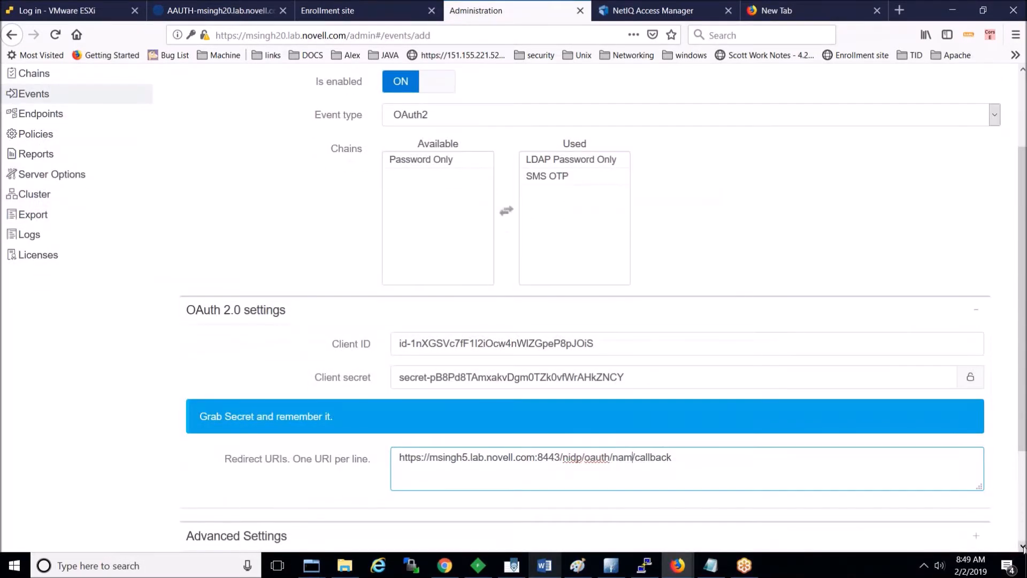
pyautogui.click(1023, 546)
pyautogui.click(1022, 546)
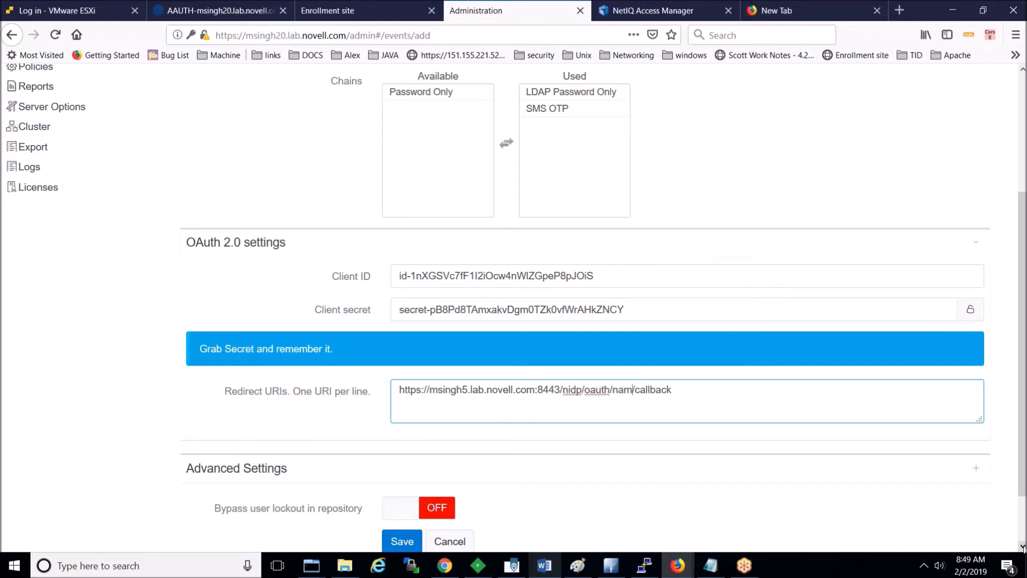
pyautogui.click(1023, 547)
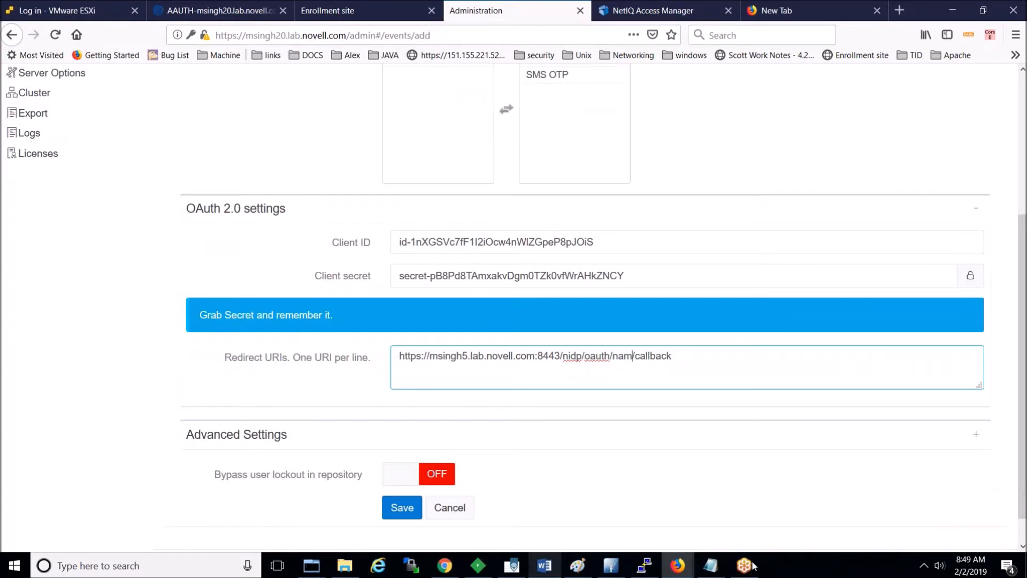
pyautogui.click(712, 566)
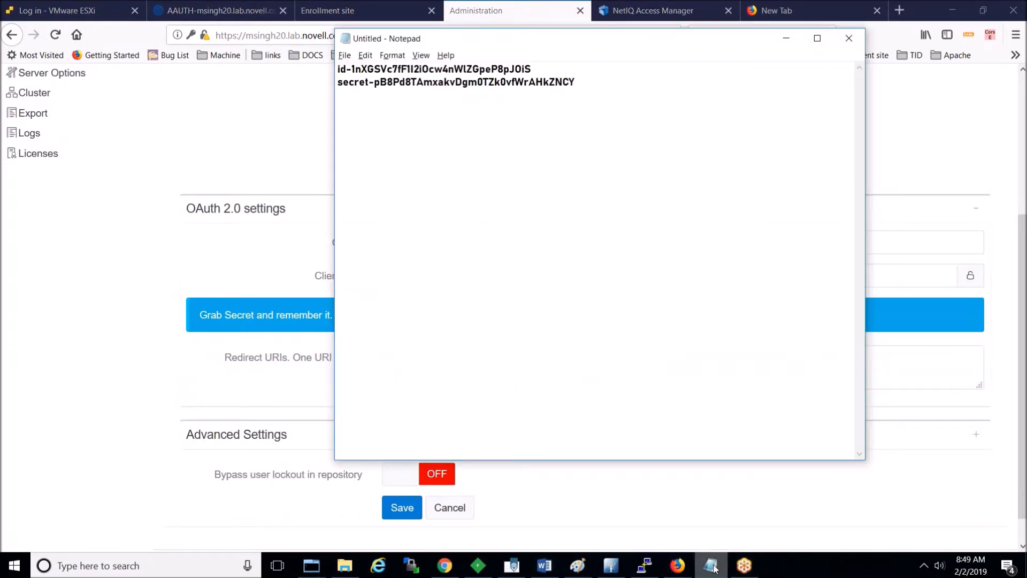
# Step: Copy the event name AAF_NAM_OAUTH into the notes below the client secret
pyautogui.click(712, 567)
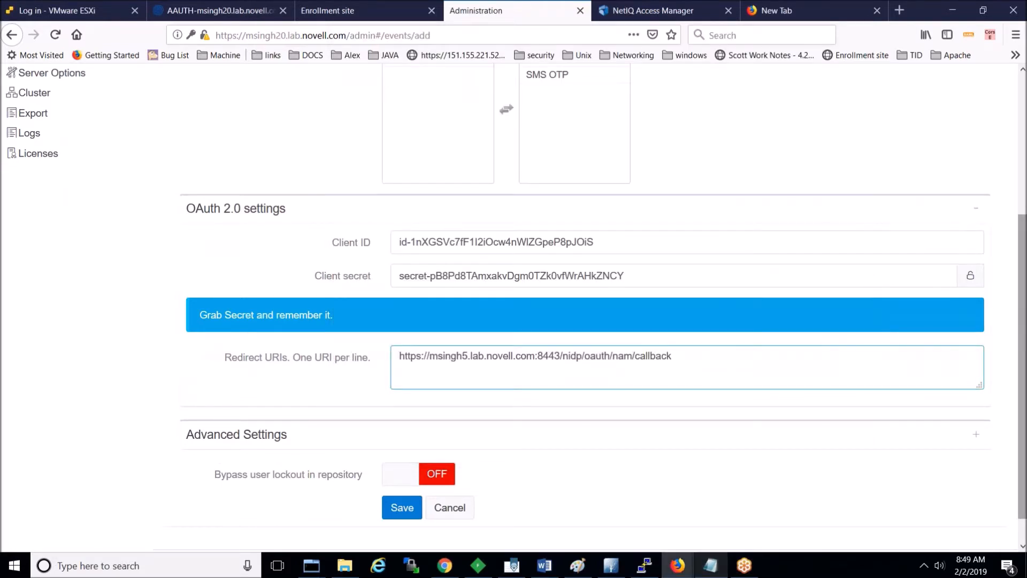
pyautogui.scroll(3, 1013, 215)
pyautogui.scroll(3, 484, 201)
pyautogui.doubleClick(482, 154)
pyautogui.hotkey('ctrl', 'c')
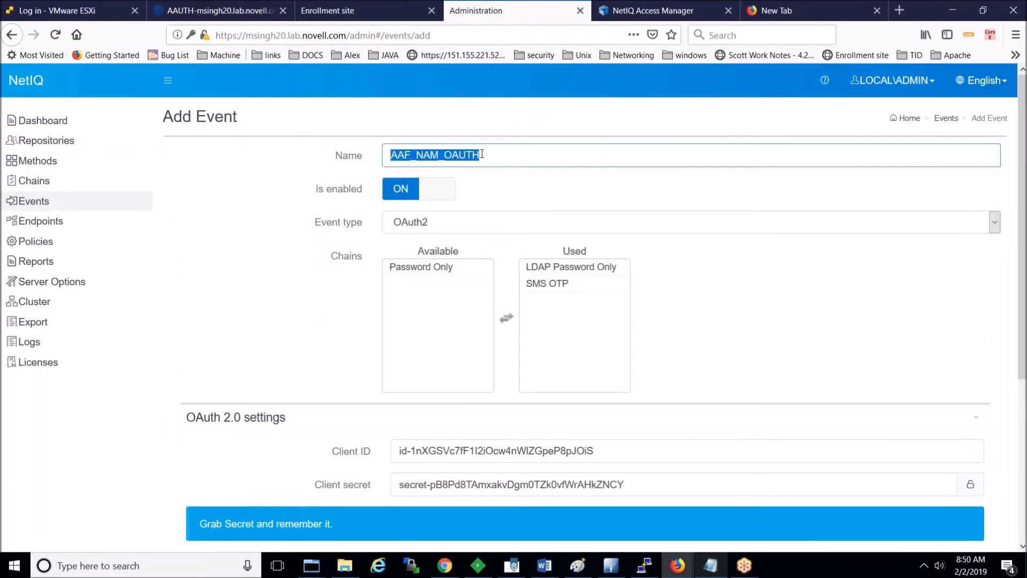
pyautogui.hotkey('alt', 'Tab')
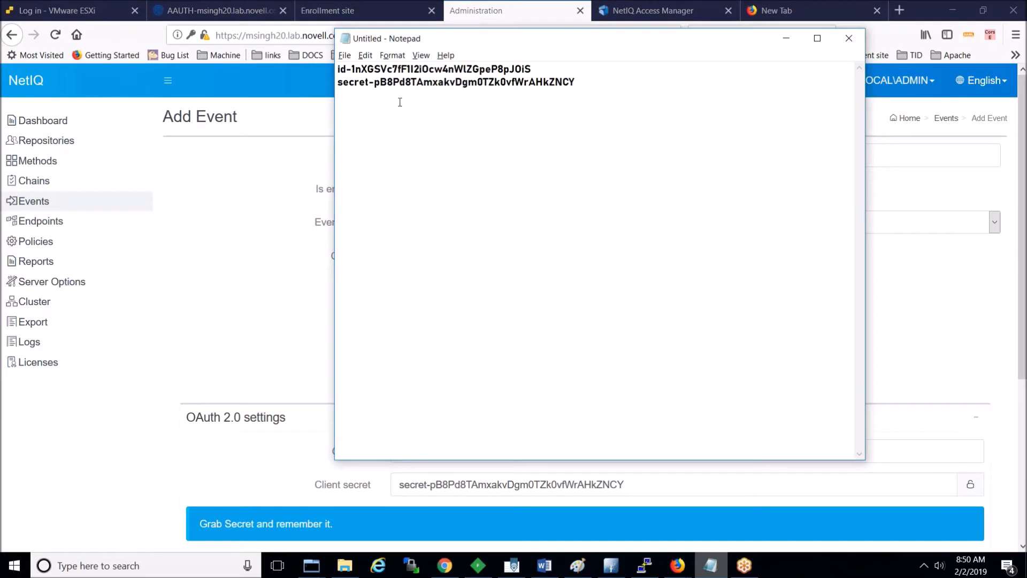
pyautogui.doubleClick(353, 84)
pyautogui.click(614, 80)
pyautogui.hotkey('ctrl', 'v')
pyautogui.hotkey('alt', 'Tab')
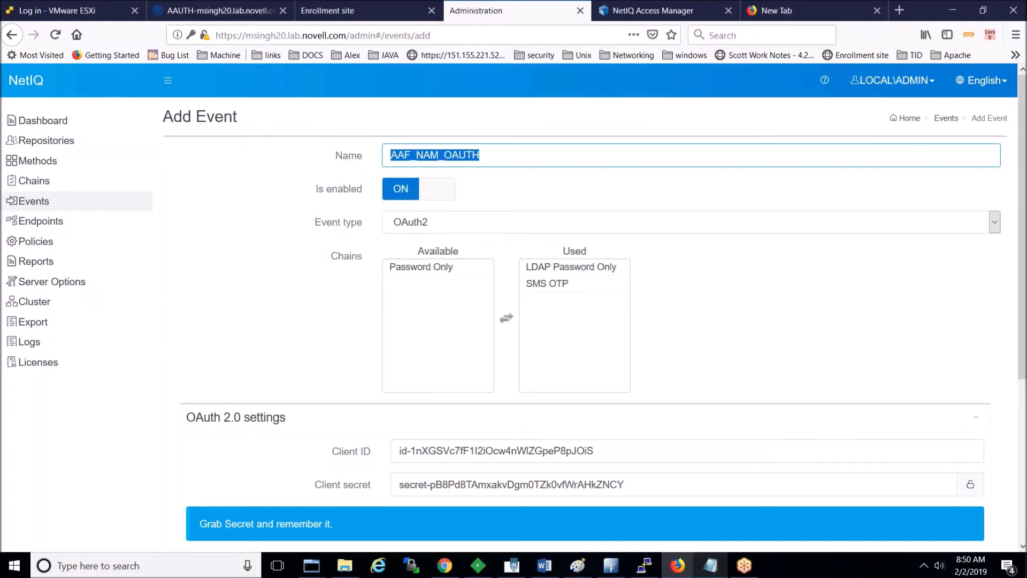
# Step: Save the new AAF_NAM_OAUTH event, then switch to the Access Manager console
pyautogui.scroll(-3, 947, 536)
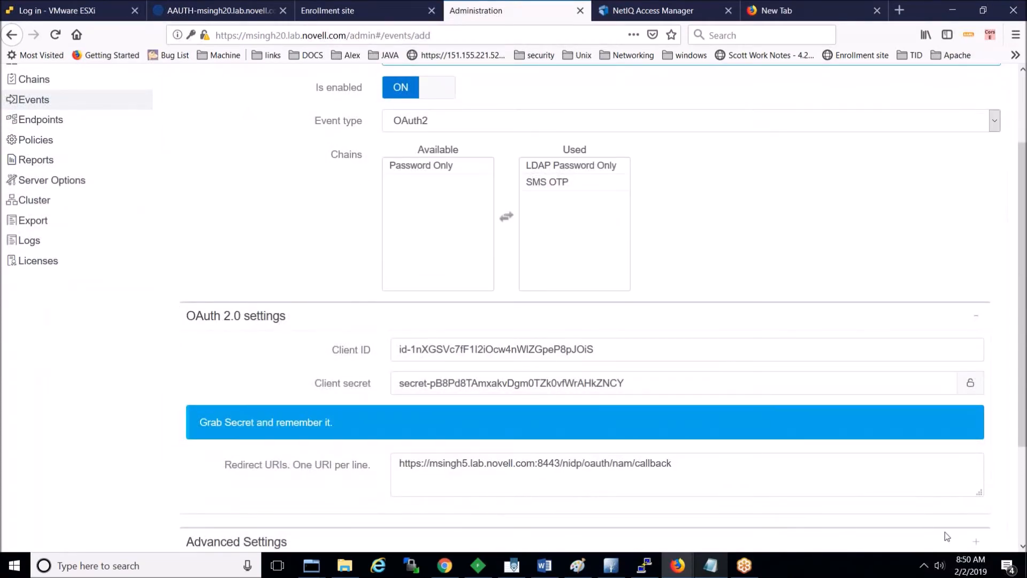
pyautogui.scroll(-2, 947, 536)
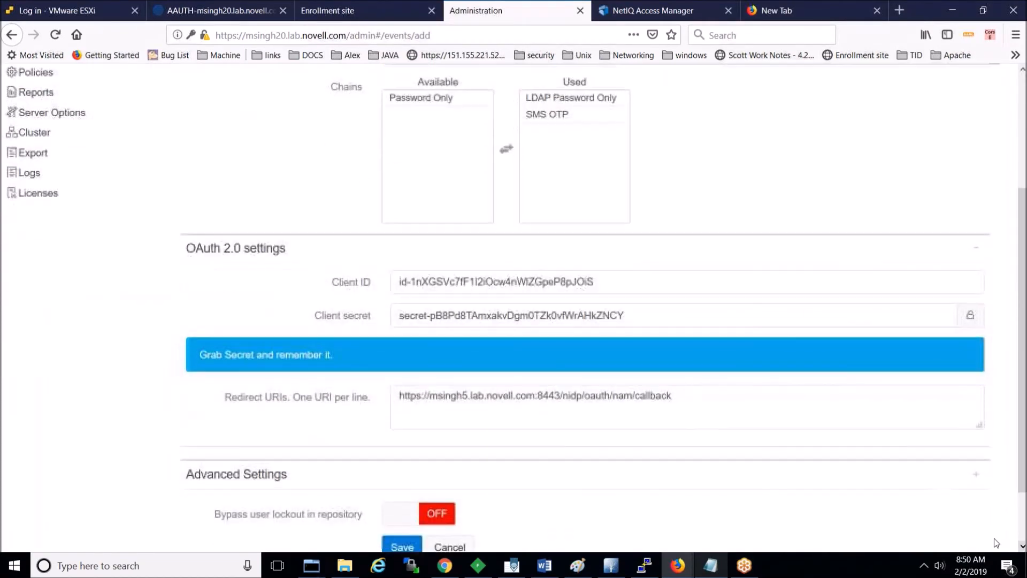
pyautogui.click(402, 546)
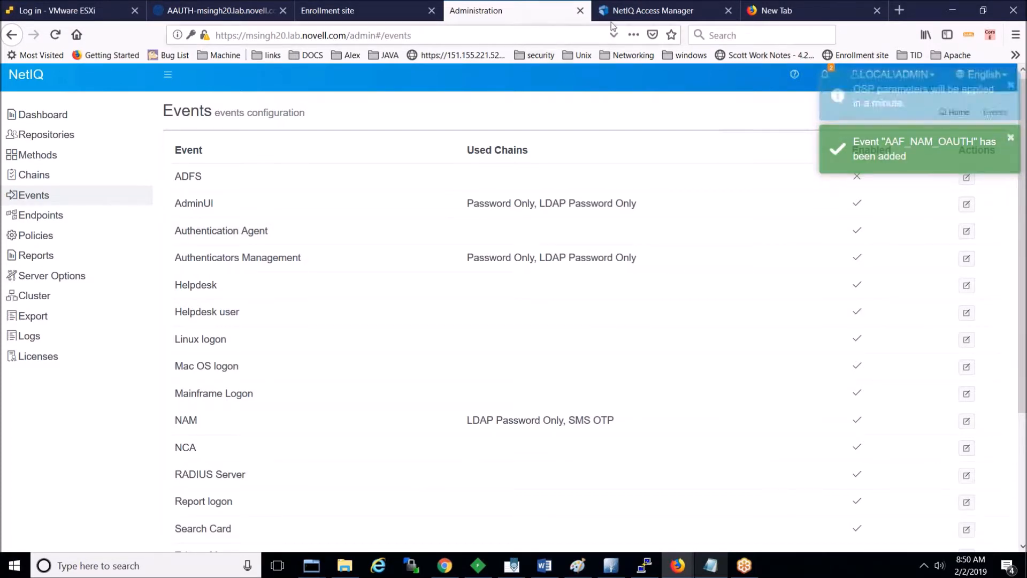
pyautogui.click(624, 13)
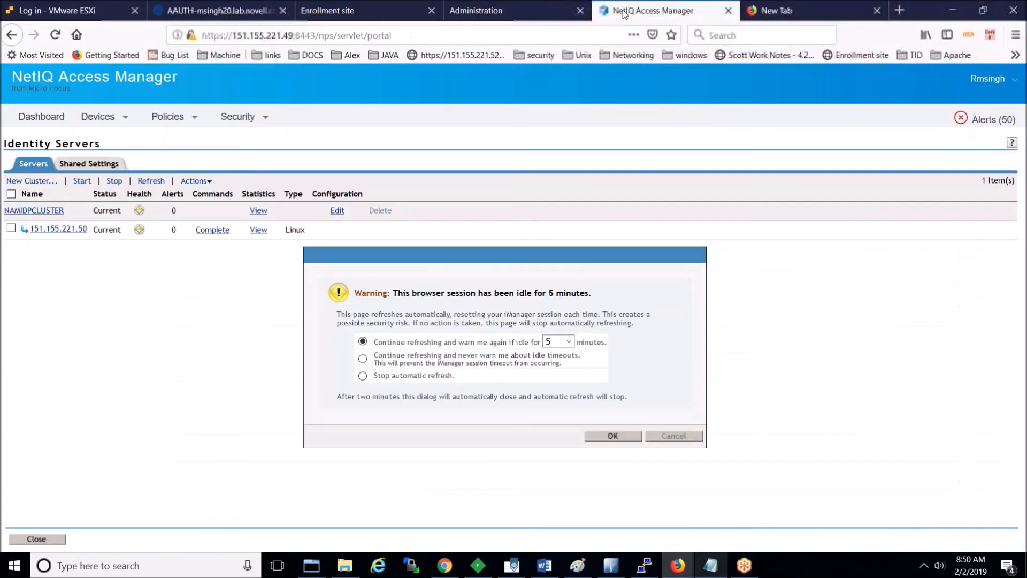
# Step: In Shared Settings > Advanced Authentication, keep OAuth enabled and change the event name to AAF_NAM_OAUTH
pyautogui.click(615, 436)
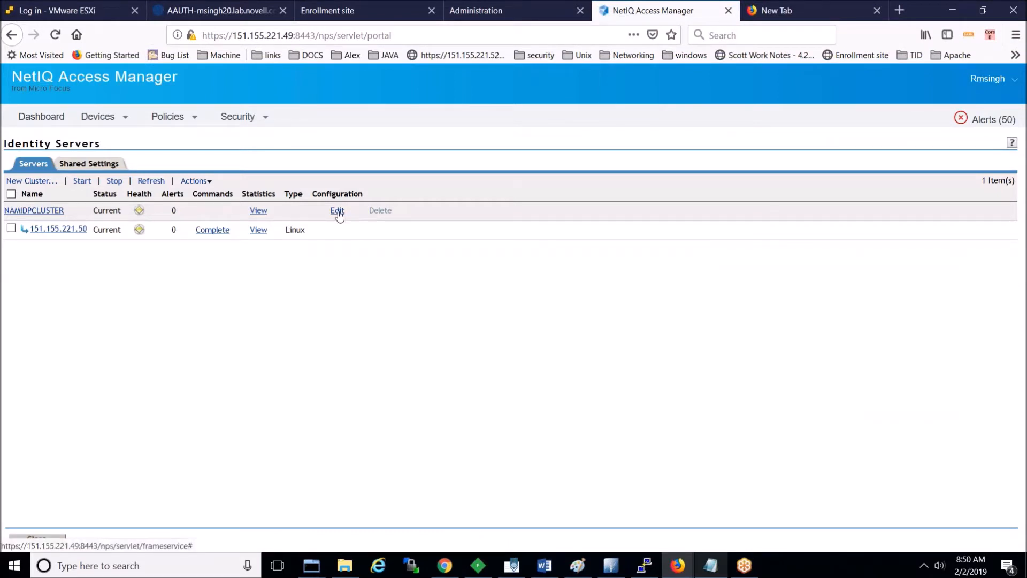
pyautogui.click(87, 161)
pyautogui.click(604, 181)
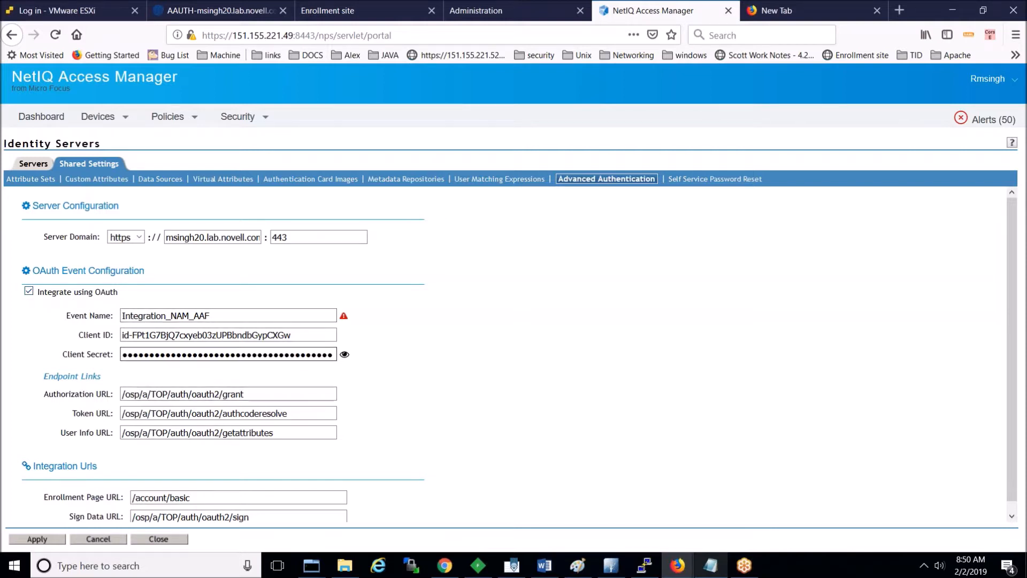
pyautogui.click(29, 293)
pyautogui.click(29, 292)
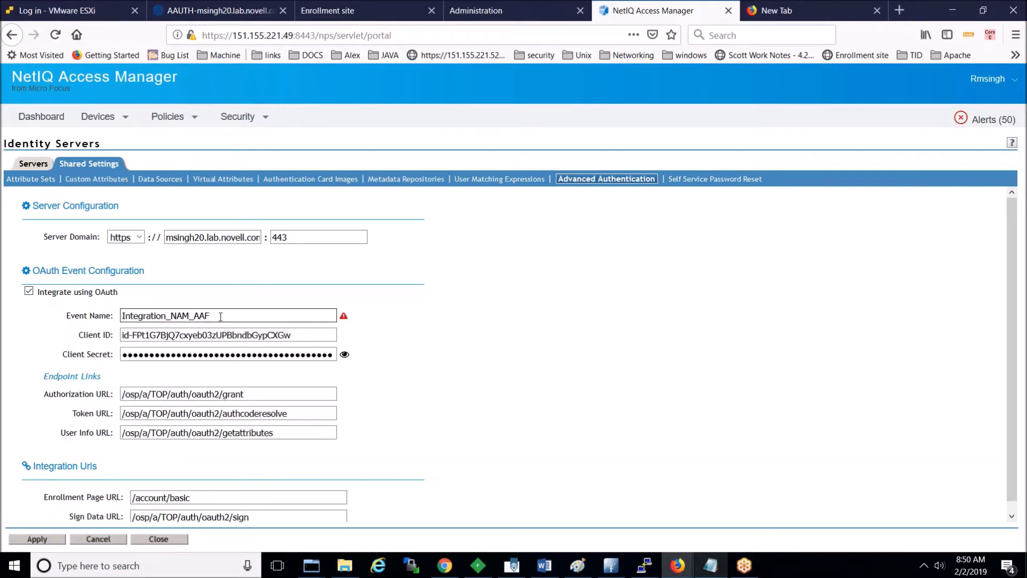
pyautogui.doubleClick(221, 316)
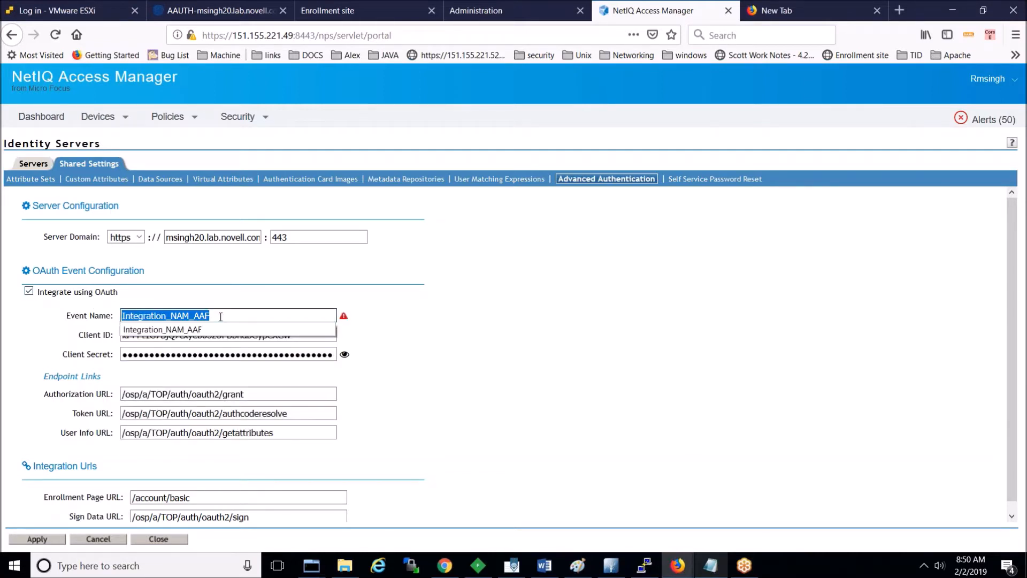
pyautogui.hotkey('ctrl', 'v')
# Step: Replace the old client ID with the new one copied from Notepad
pyautogui.click(301, 336)
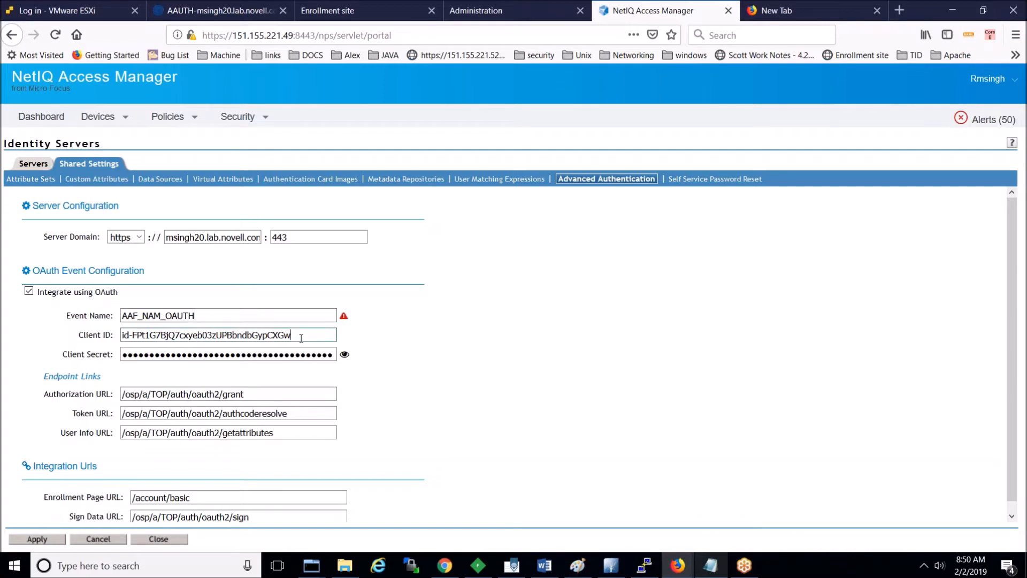
pyautogui.doubleClick(301, 338)
pyautogui.press('BackSpace')
pyautogui.press('BackSpace')
pyautogui.press('BackSpace')
pyautogui.press('BackSpace')
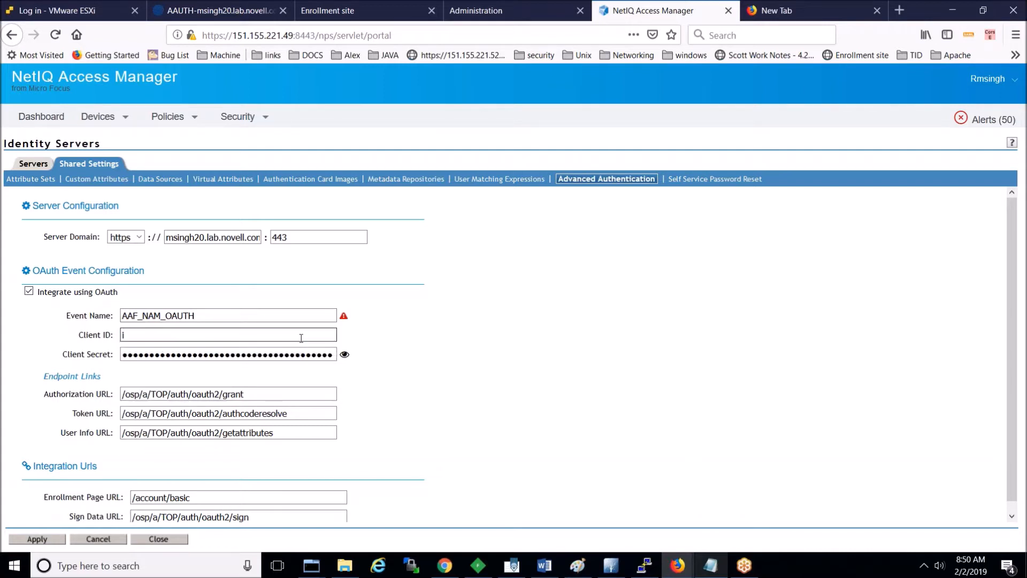
pyautogui.click(719, 572)
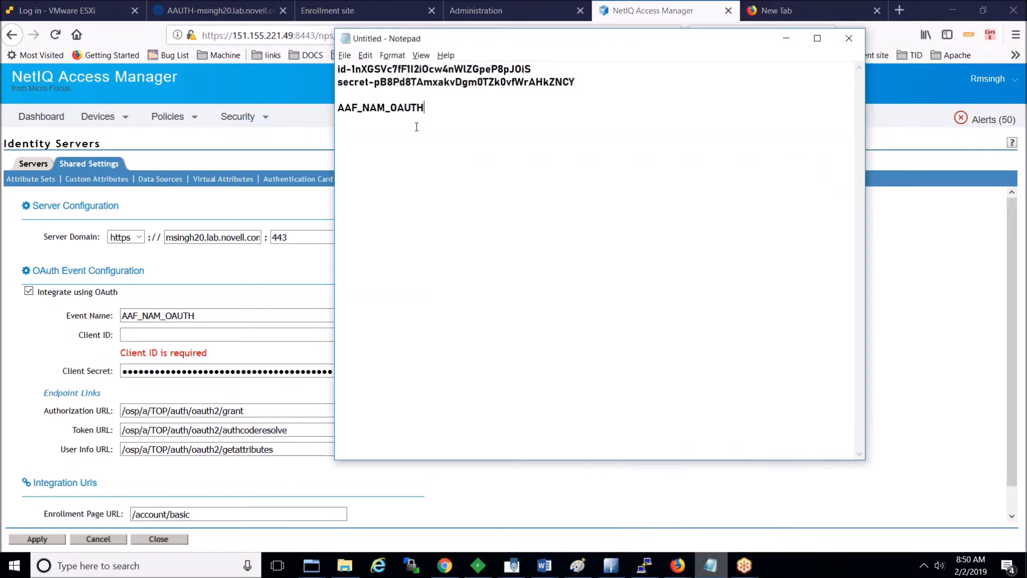
pyautogui.moveTo(532, 69); pyautogui.dragTo(336, 72)
pyautogui.hotkey('ctrl', 'c')
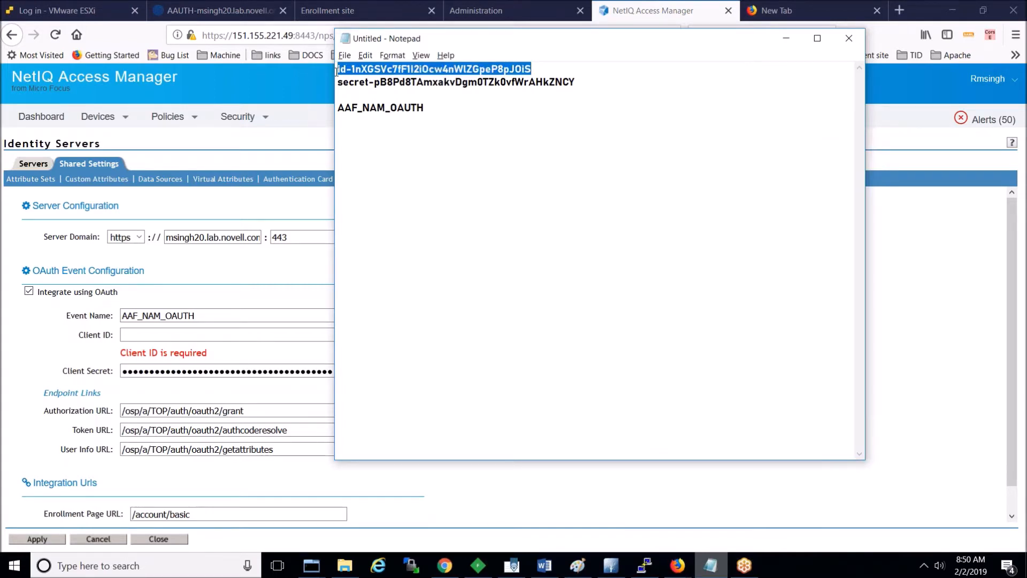
pyautogui.click(175, 335)
pyautogui.hotkey('ctrl', 'v')
# Step: Replace the old client secret with the new one from Notepad and apply the settings
pyautogui.click(208, 356)
pyautogui.doubleClick(208, 355)
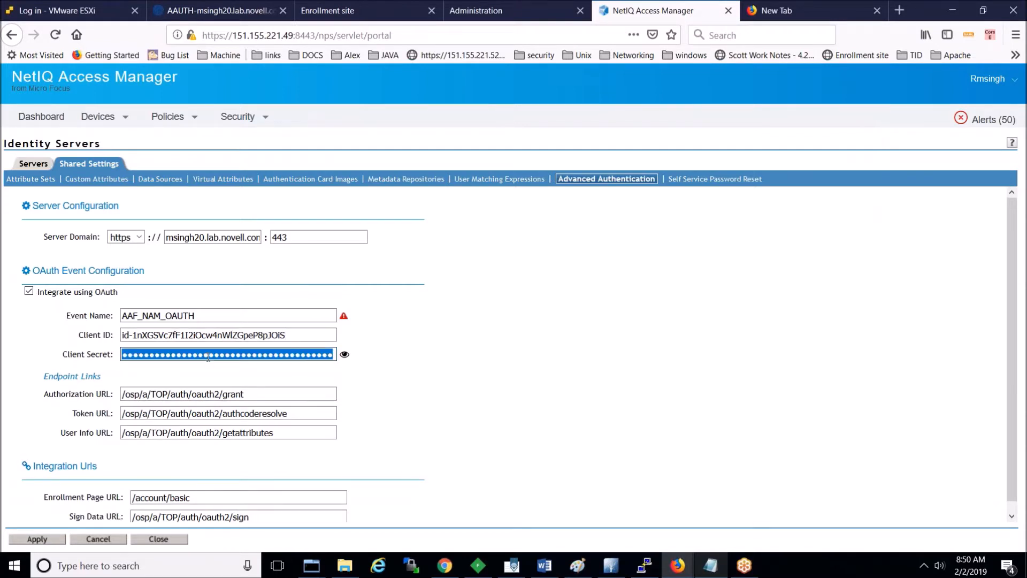
pyautogui.press('BackSpace')
pyautogui.hotkey('alt', 'Tab')
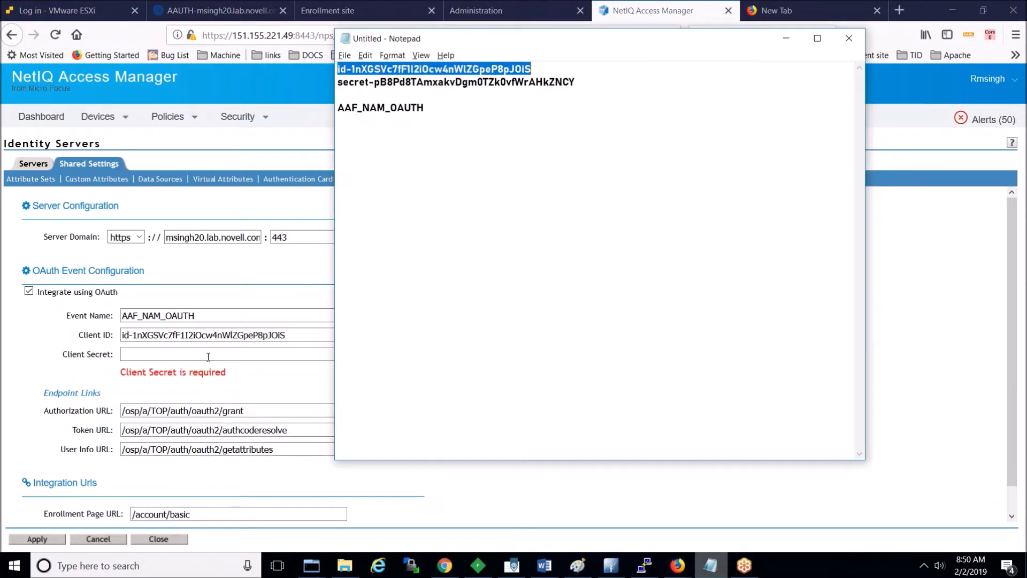
pyautogui.doubleClick(434, 84)
pyautogui.click(435, 84)
pyautogui.doubleClick(435, 84)
pyautogui.click(434, 84)
pyautogui.click(580, 81)
pyautogui.hotkey('shift', 'Left')
pyautogui.hotkey('shift', 'Left')
pyautogui.hotkey('shift', 'Left')
pyautogui.hotkey('shift', 'Left')
pyautogui.hotkey('shift', 'Left')
pyautogui.hotkey('shift', 'Left')
pyautogui.hotkey('shift', 'Left')
pyautogui.hotkey('shift', 'Left')
pyautogui.hotkey('shift', 'Left')
pyautogui.hotkey('shift', 'Left')
pyautogui.hotkey('shift', 'Left')
pyautogui.hotkey('shift', 'Left')
pyautogui.hotkey('shift', 'Left')
pyautogui.hotkey('shift', 'Left')
pyautogui.hotkey('shift', 'Left')
pyautogui.hotkey('shift', 'Left')
pyautogui.hotkey('shift', 'Left')
pyautogui.hotkey('shift', 'Left')
pyautogui.hotkey('shift', 'Left')
pyautogui.hotkey('shift', 'Left')
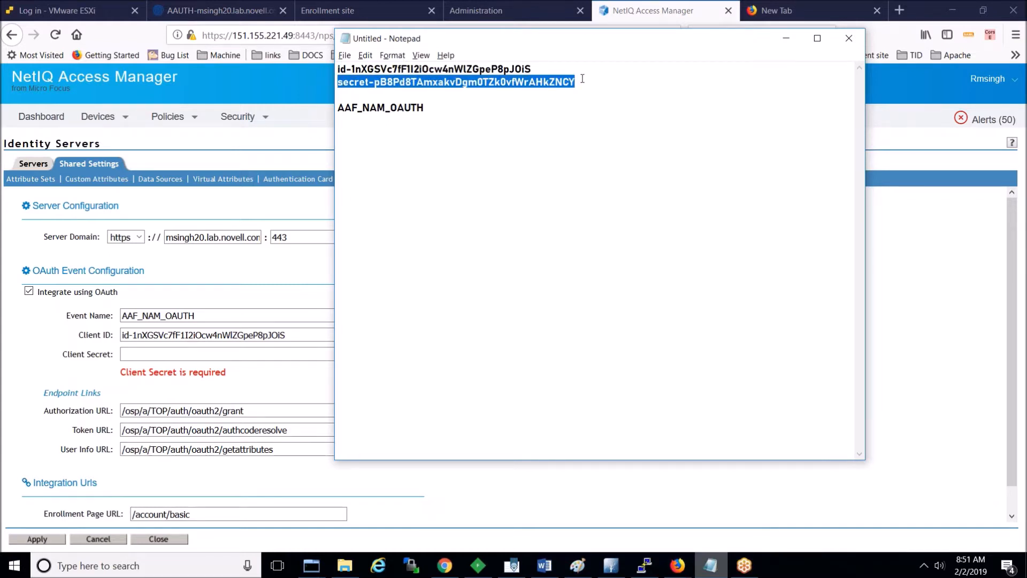
pyautogui.click(194, 352)
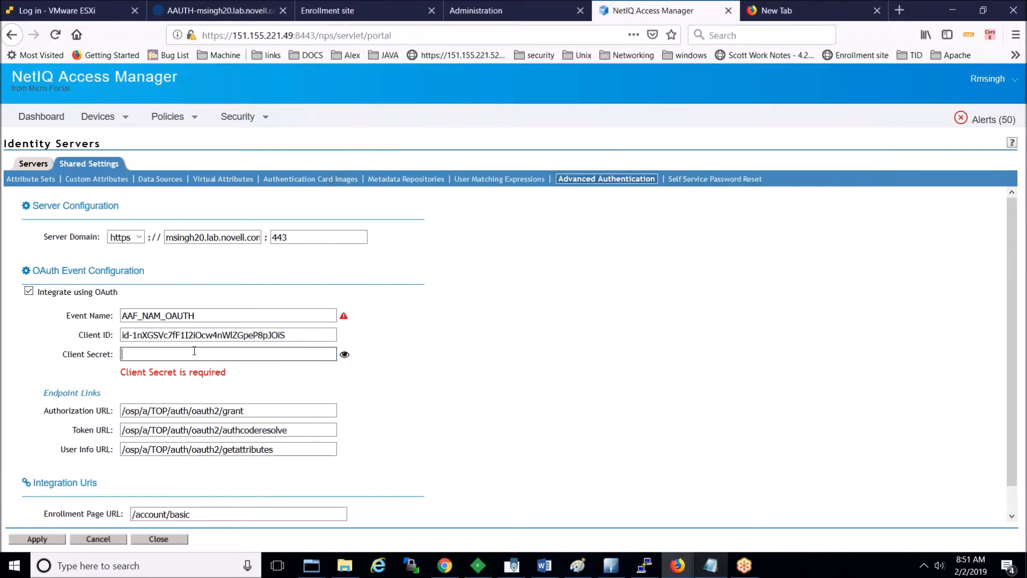
pyautogui.hotkey('ctrl', 'v')
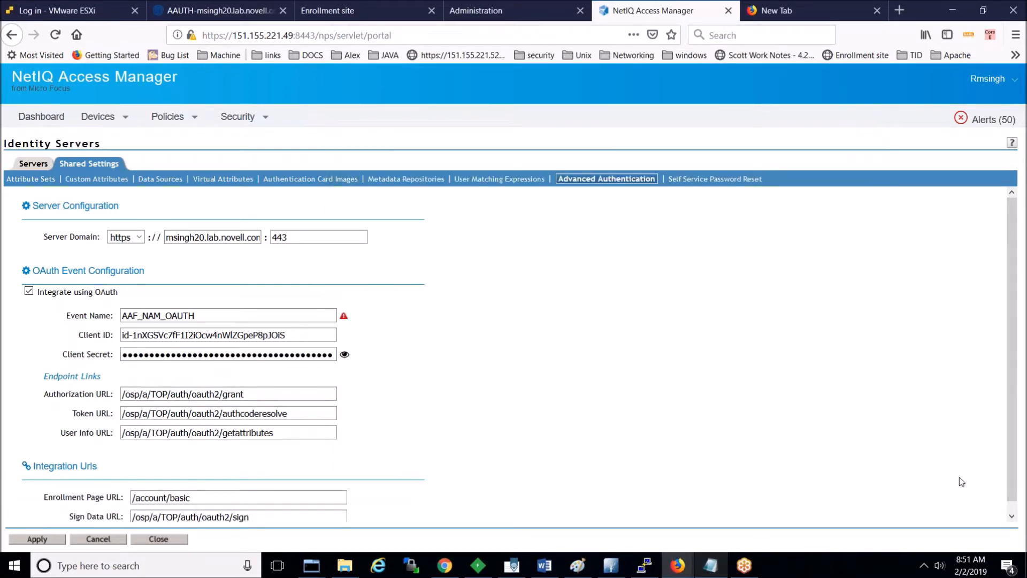
pyautogui.click(1011, 517)
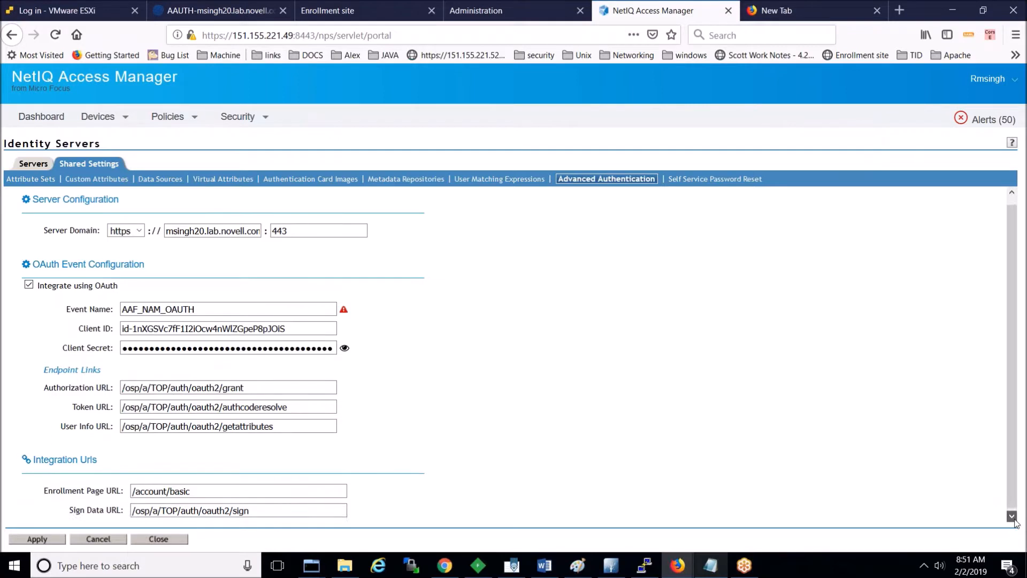
pyautogui.click(42, 542)
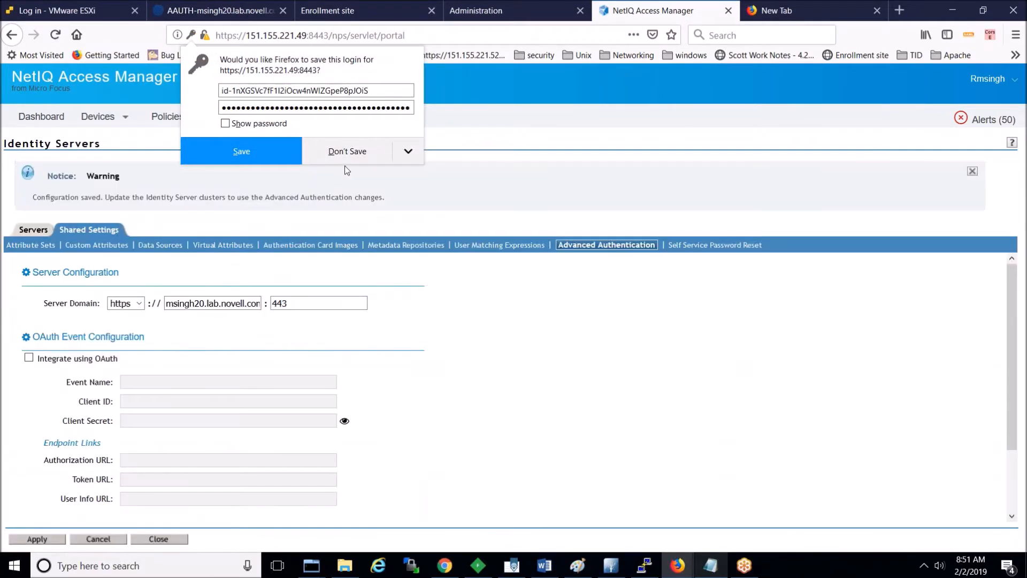
# Step: Push the configuration update to the identity server cluster and refresh until its status shows Current
pyautogui.click(348, 152)
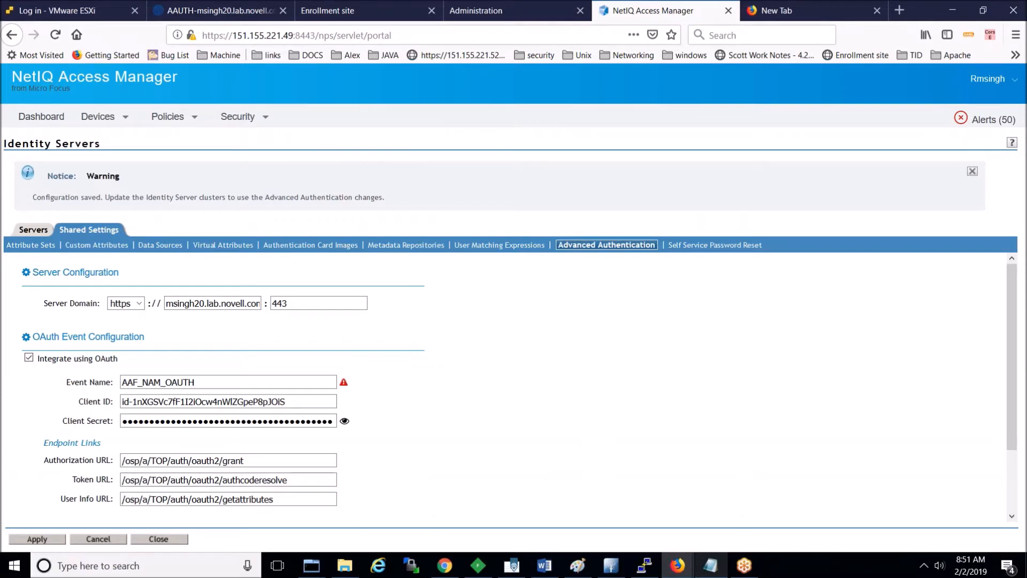
pyautogui.doubleClick(155, 199)
pyautogui.click(111, 119)
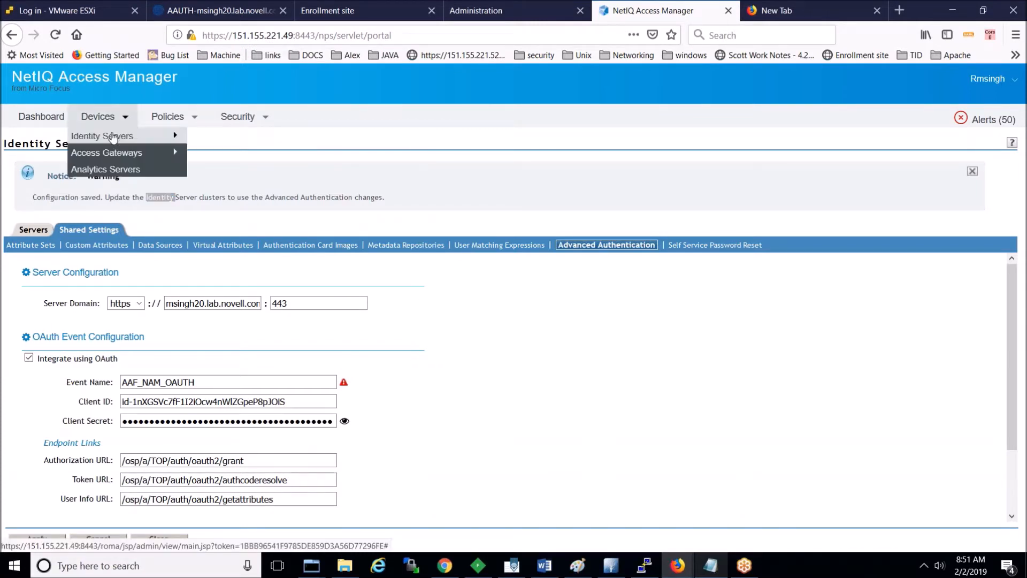
pyautogui.click(113, 138)
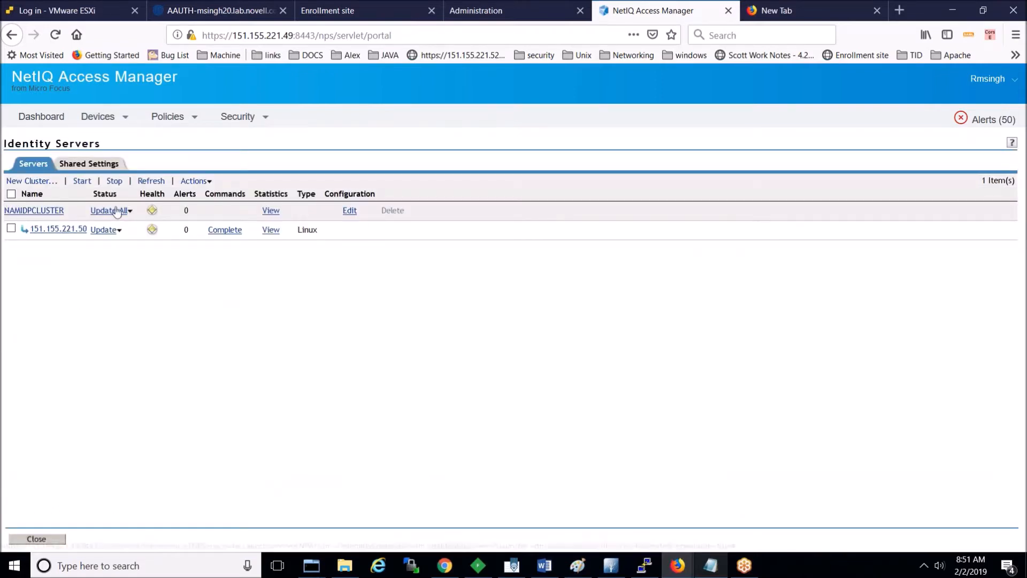
pyautogui.click(115, 210)
pyautogui.click(206, 326)
pyautogui.click(154, 182)
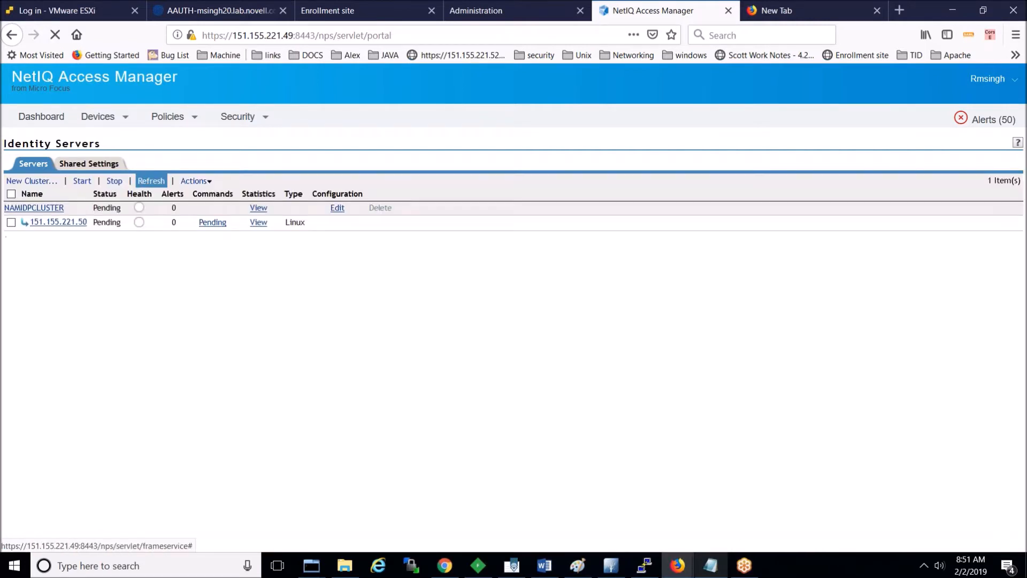
pyautogui.click(153, 182)
pyautogui.click(152, 181)
pyautogui.click(152, 181)
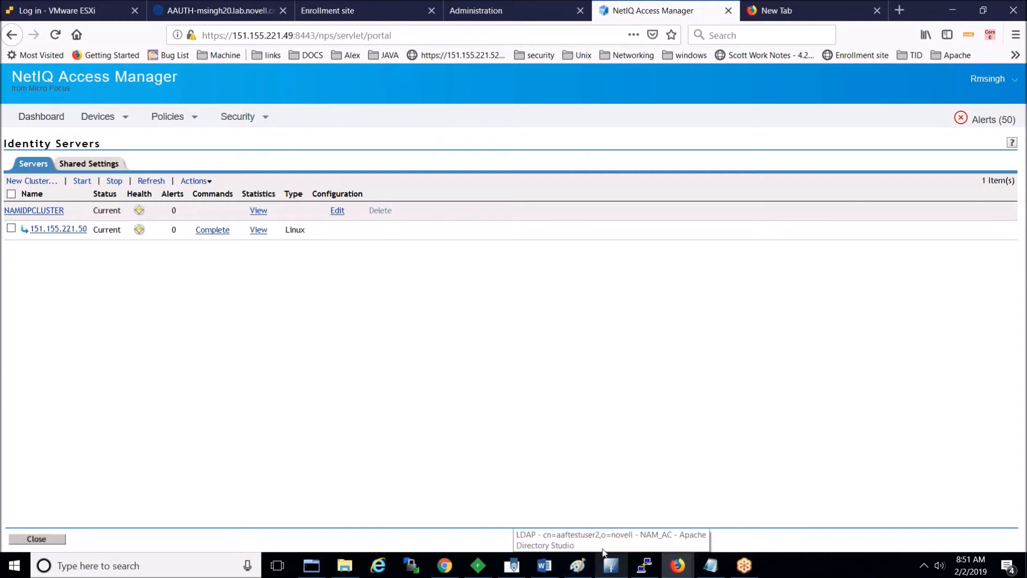
# Step: Open Shared Settings > Advanced Authentication, then switch to Apache Directory Studio
pyautogui.click(115, 170)
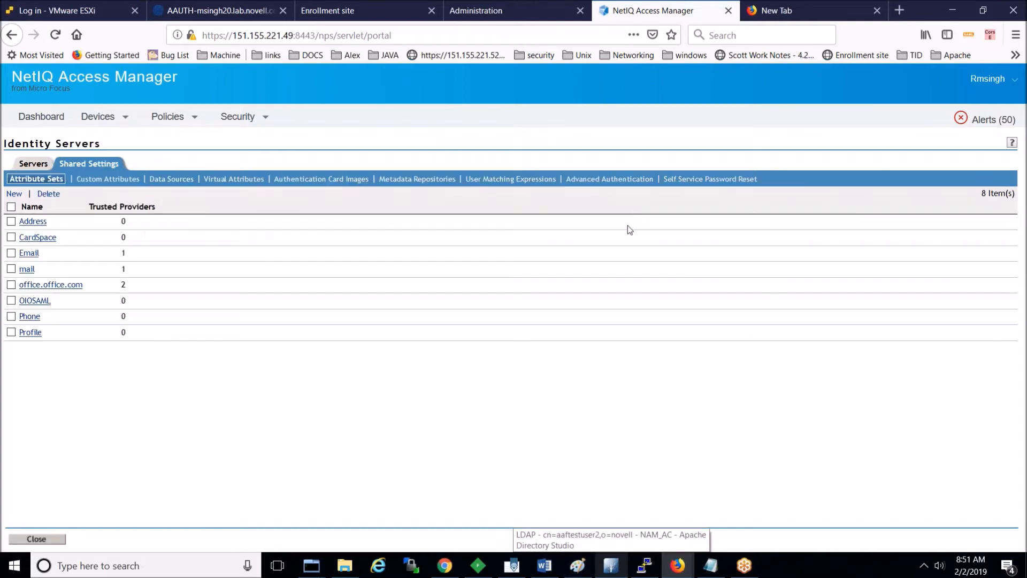
pyautogui.click(630, 182)
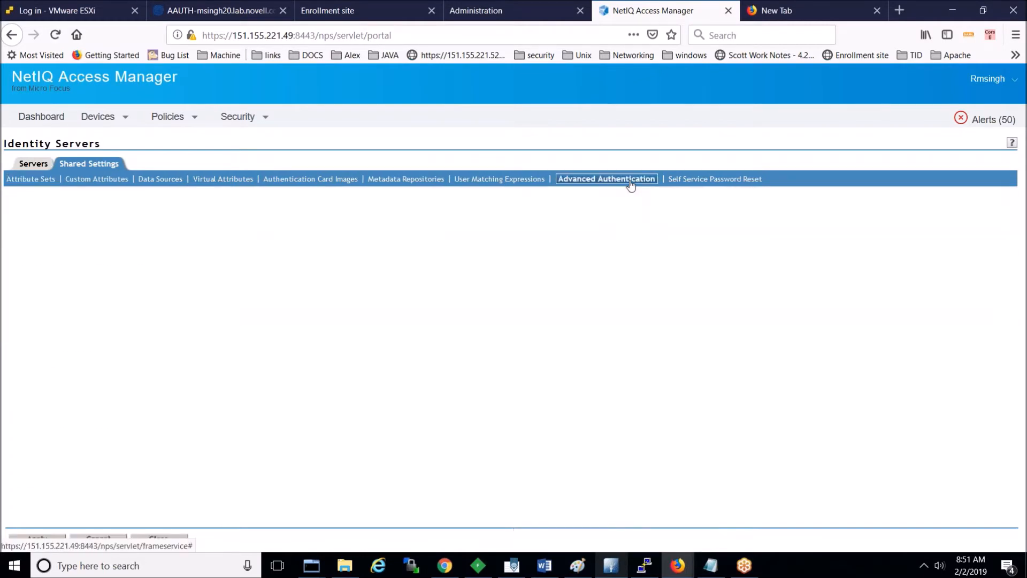
pyautogui.click(612, 565)
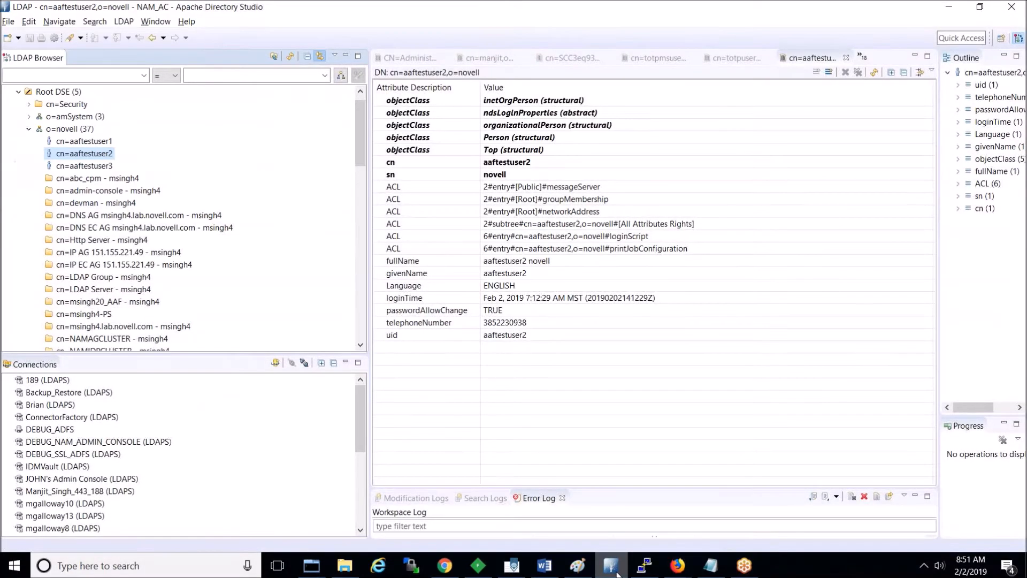
# Step: Browse o=novell > ou=accessManagerContainer > cn=nids and reload the cn=nids entry
pyautogui.click(75, 129)
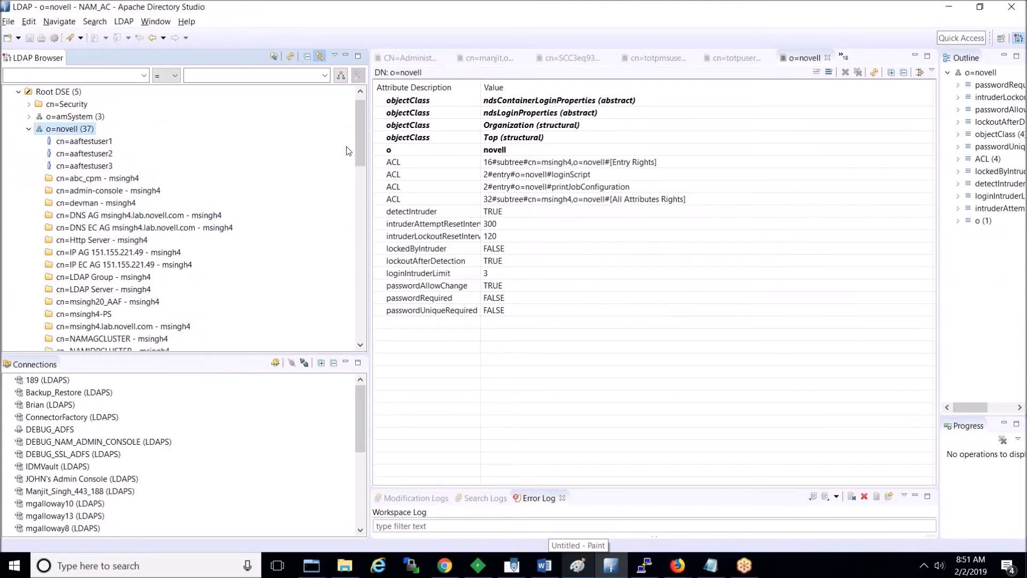
pyautogui.moveTo(364, 140); pyautogui.dragTo(366, 248)
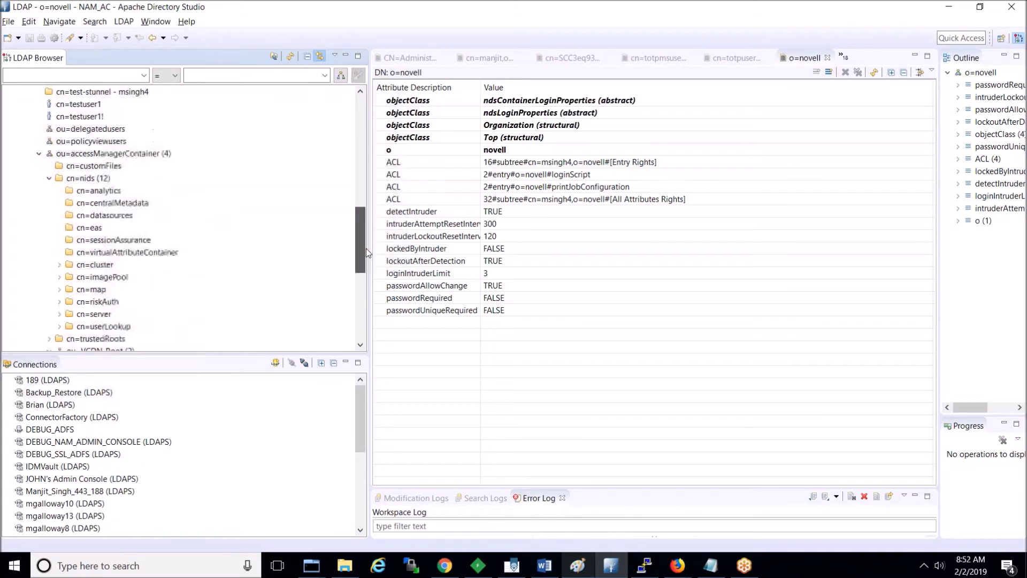
pyautogui.click(109, 141)
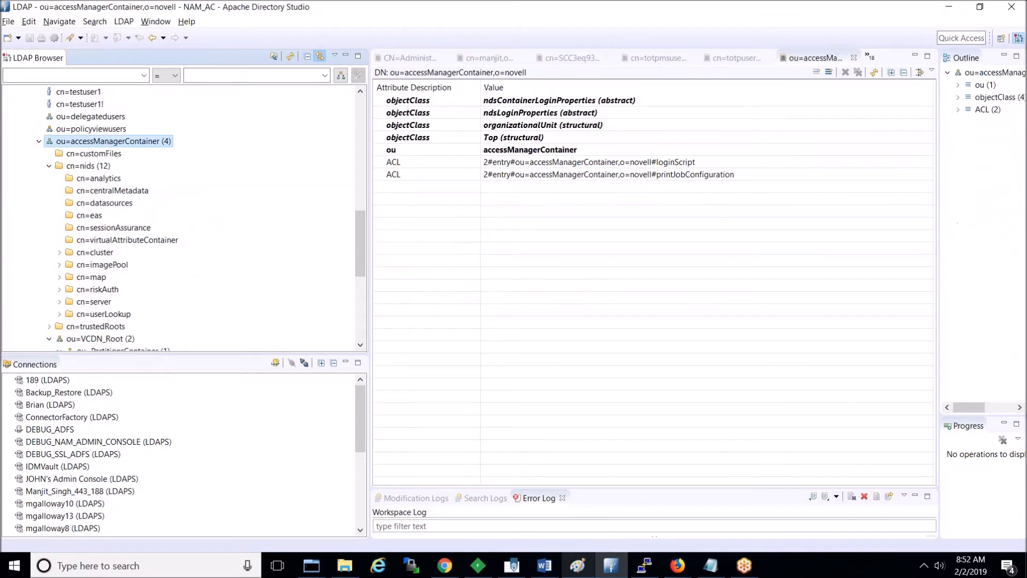
pyautogui.click(100, 167)
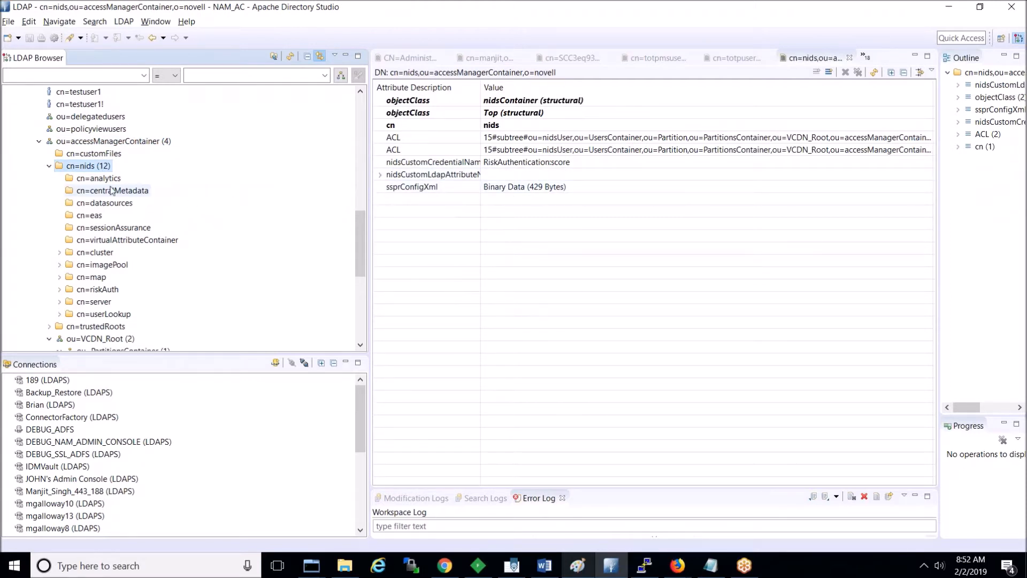
pyautogui.rightClick(91, 169)
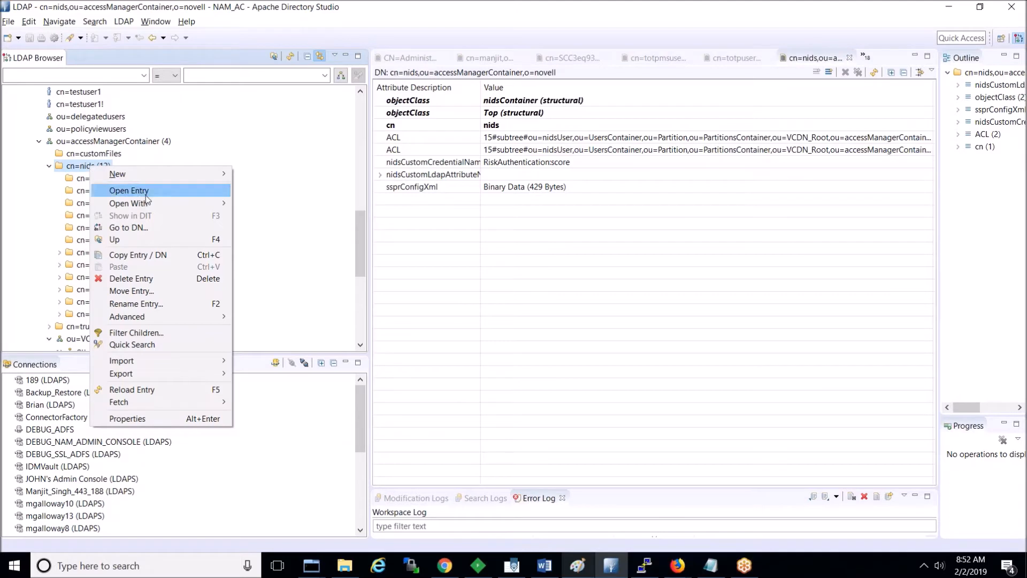
pyautogui.click(140, 388)
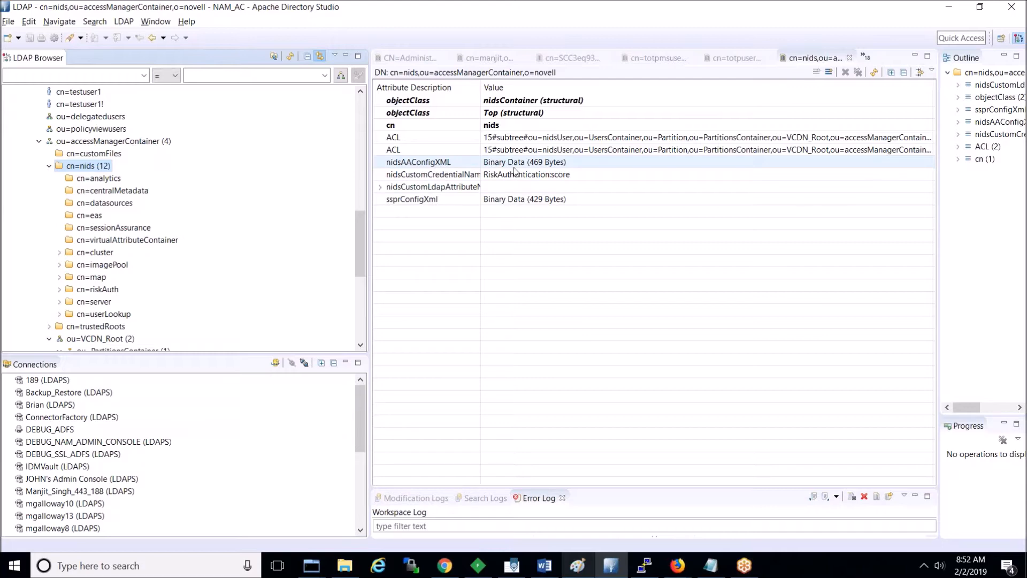
# Step: View the nidsAAConfigXML value as text, then close both dialogs without changes
pyautogui.doubleClick(530, 163)
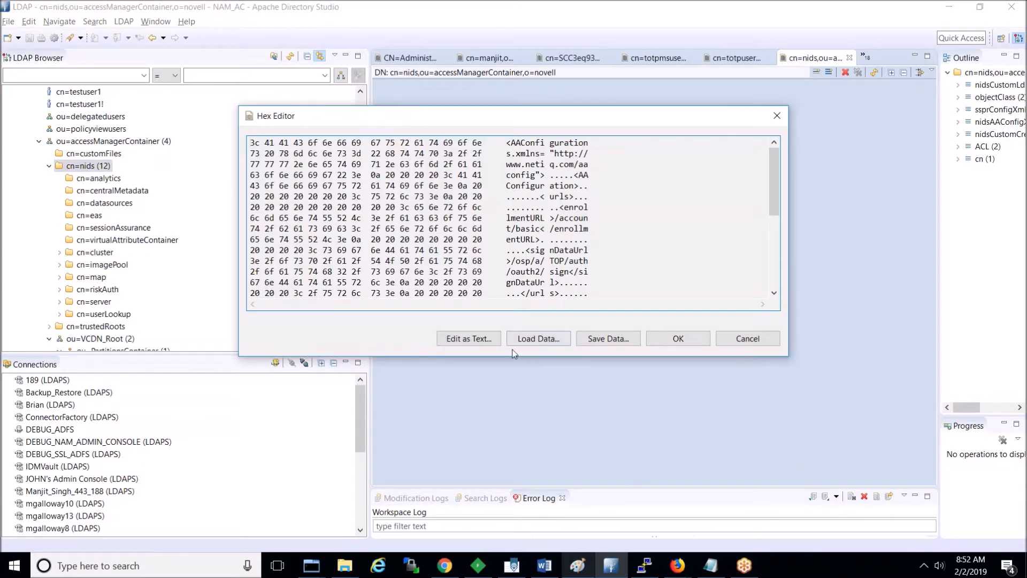
pyautogui.click(481, 337)
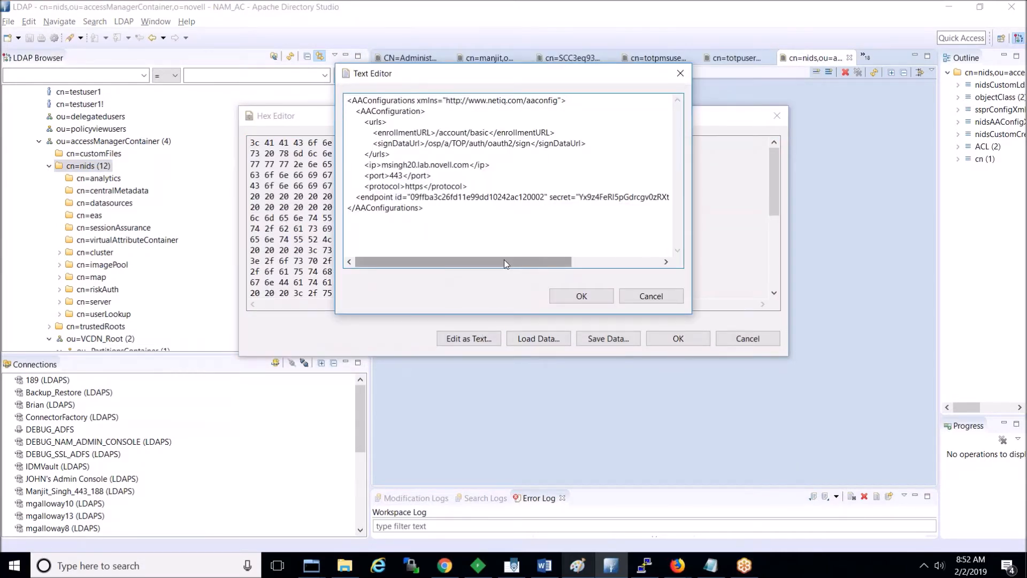
pyautogui.moveTo(501, 260); pyautogui.dragTo(592, 262)
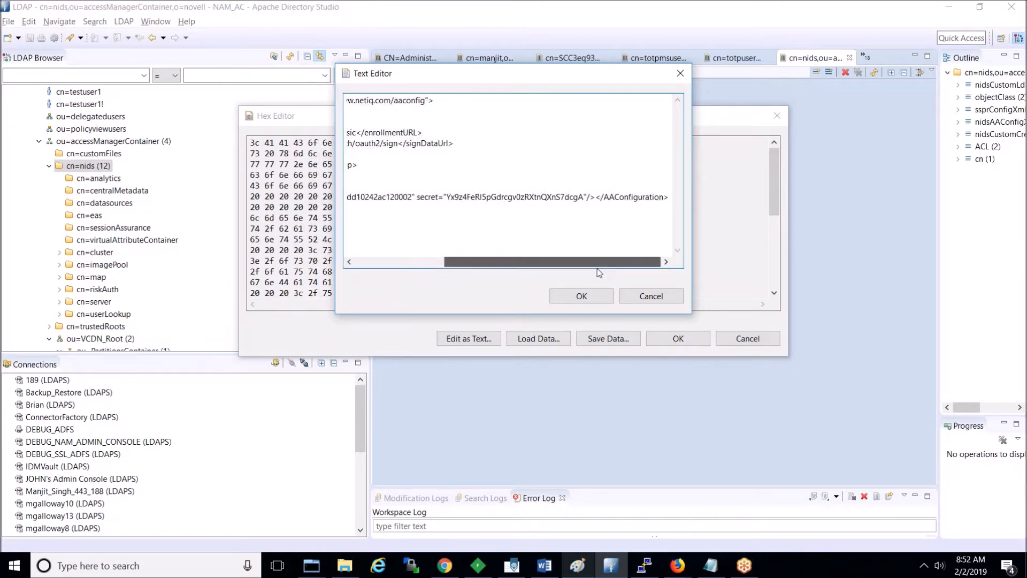
pyautogui.click(648, 296)
pyautogui.click(724, 339)
# Step: Cancel the Advanced Authentication edits and open NAMIDPCLUSTER's Local > Classes list
pyautogui.hotkey('alt', 'Tab')
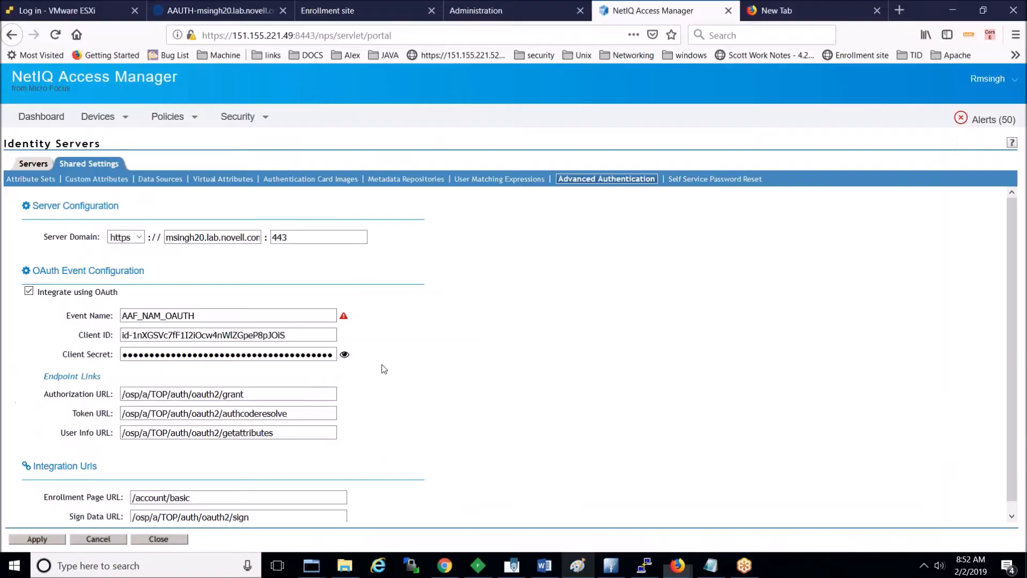
pyautogui.hotkey('alt', 'Tab')
pyautogui.hotkey('alt', 'Tab')
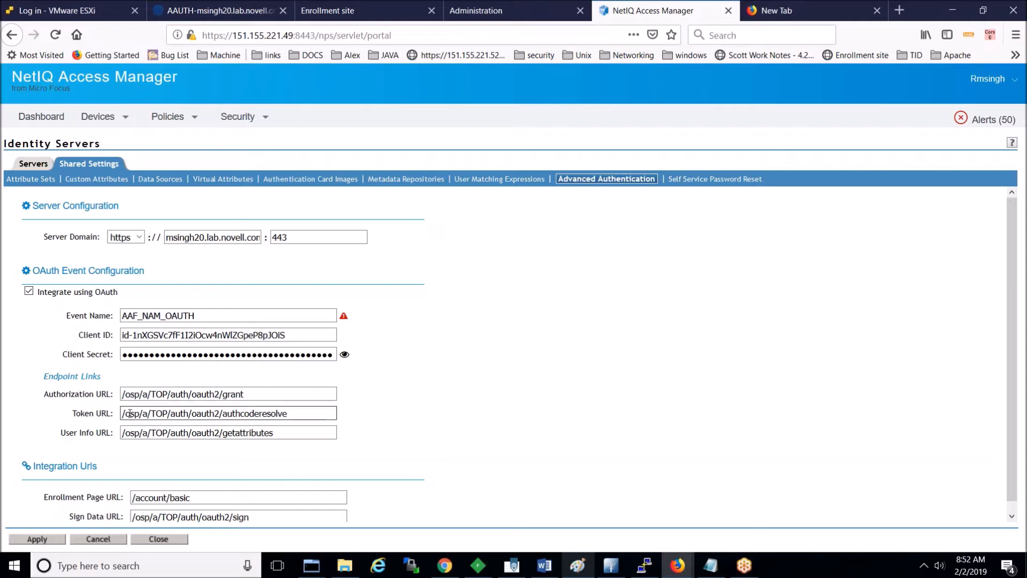
pyautogui.click(79, 541)
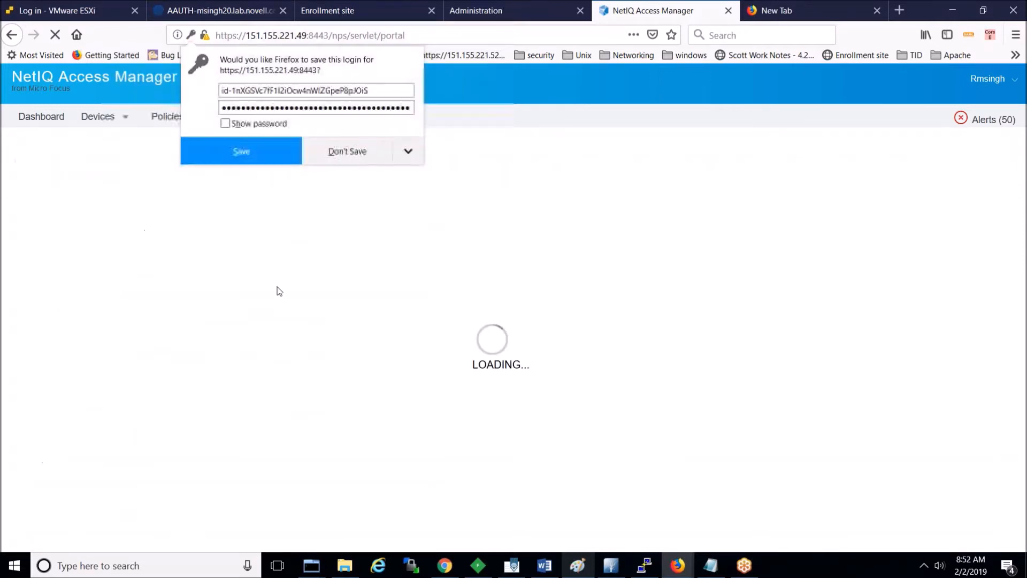
pyautogui.click(98, 116)
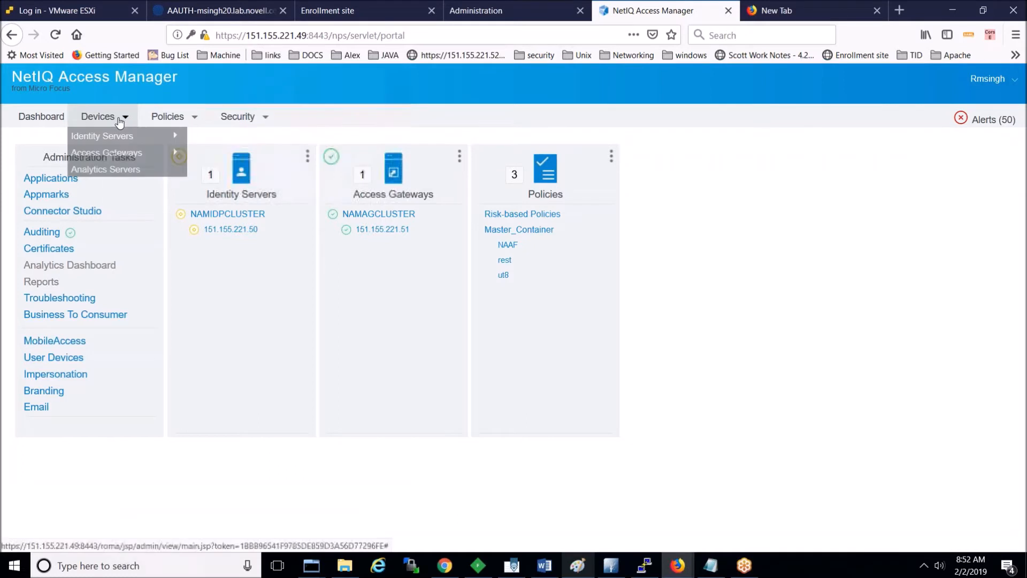
pyautogui.moveTo(171, 136)
pyautogui.click(209, 137)
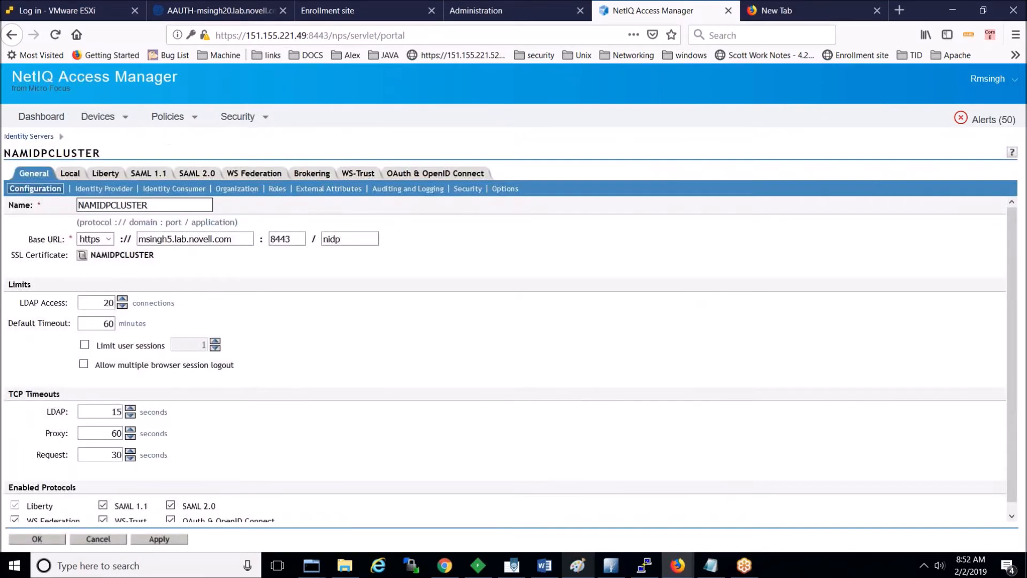
pyautogui.click(71, 173)
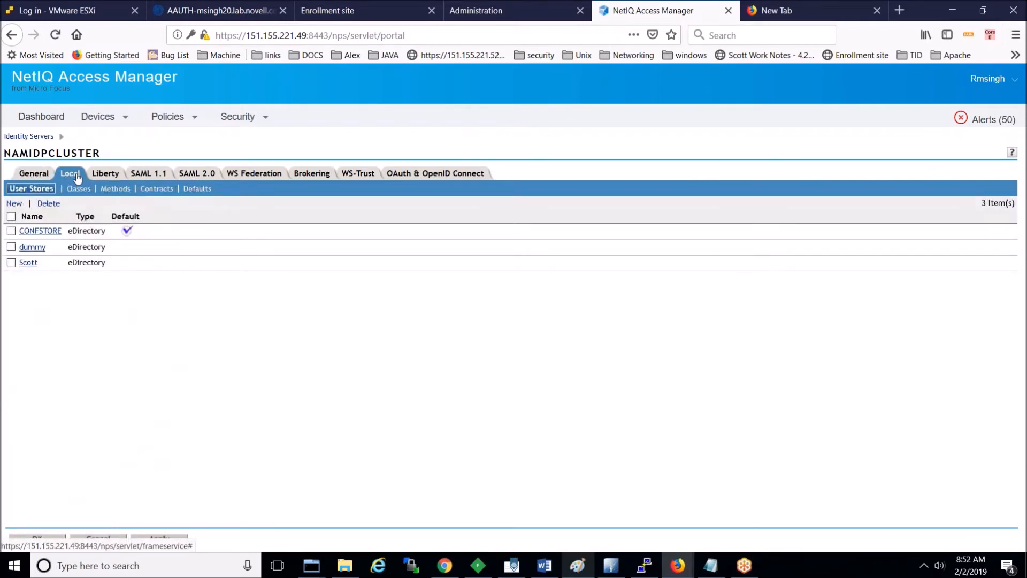
pyautogui.click(83, 190)
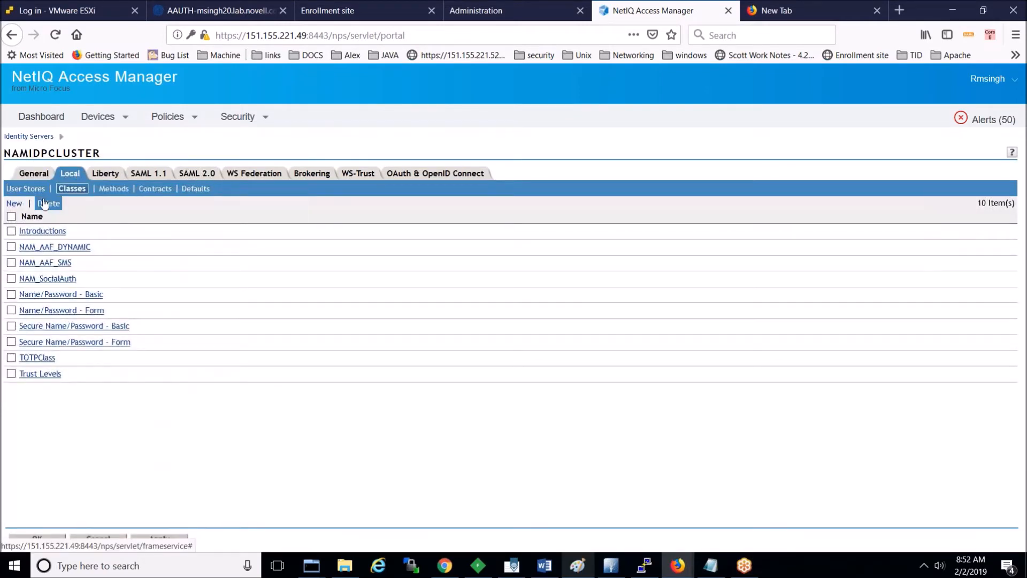
# Step: Define a new class named NAM_AAF_OAuth using the Advanced Authentication Generic Class
pyautogui.click(14, 204)
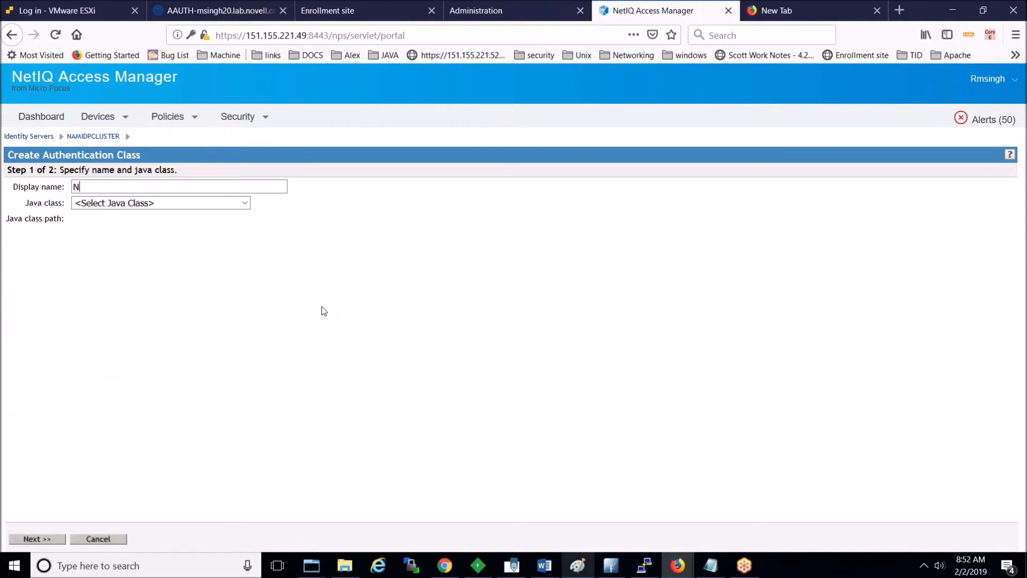
pyautogui.write('N')
pyautogui.press('Down')
pyautogui.press('Return')
pyautogui.press('BackSpace')
pyautogui.press('BackSpace')
pyautogui.press('BackSpace')
pyautogui.press('BackSpace')
pyautogui.press('BackSpace')
pyautogui.press('BackSpace')
pyautogui.press('BackSpace')
pyautogui.write('G')
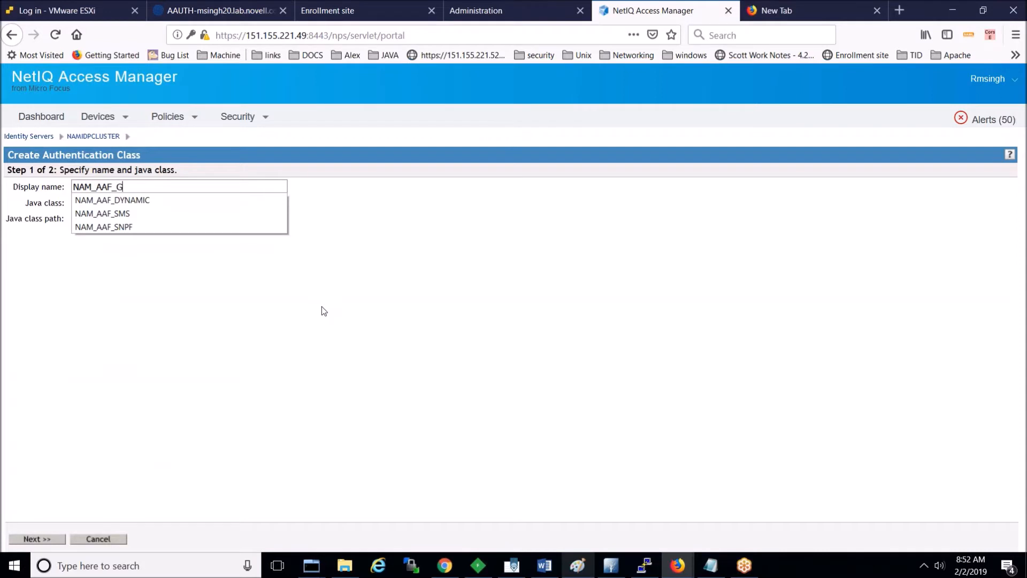
pyautogui.write('ener')
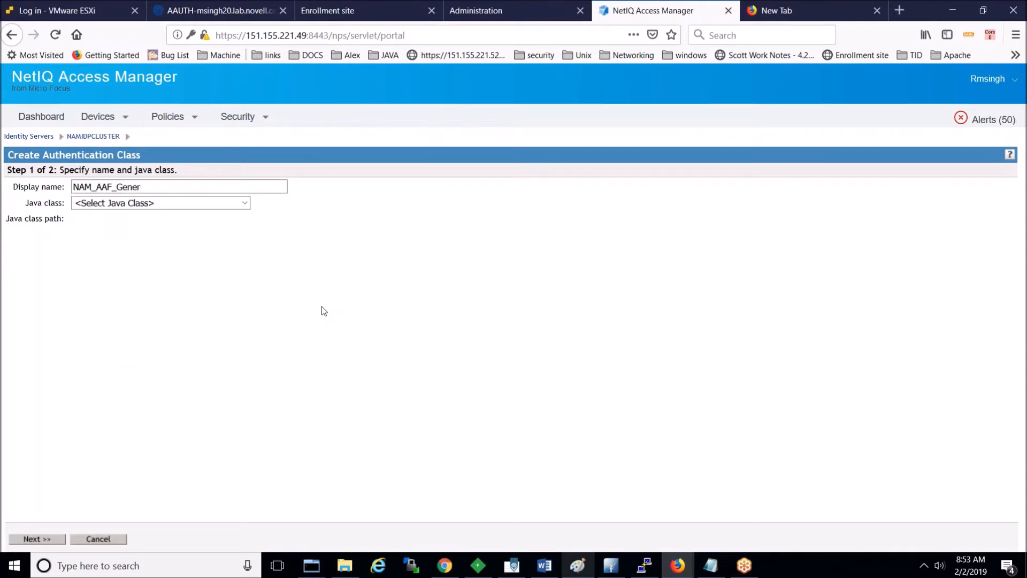
pyautogui.write('ic')
pyautogui.click(203, 203)
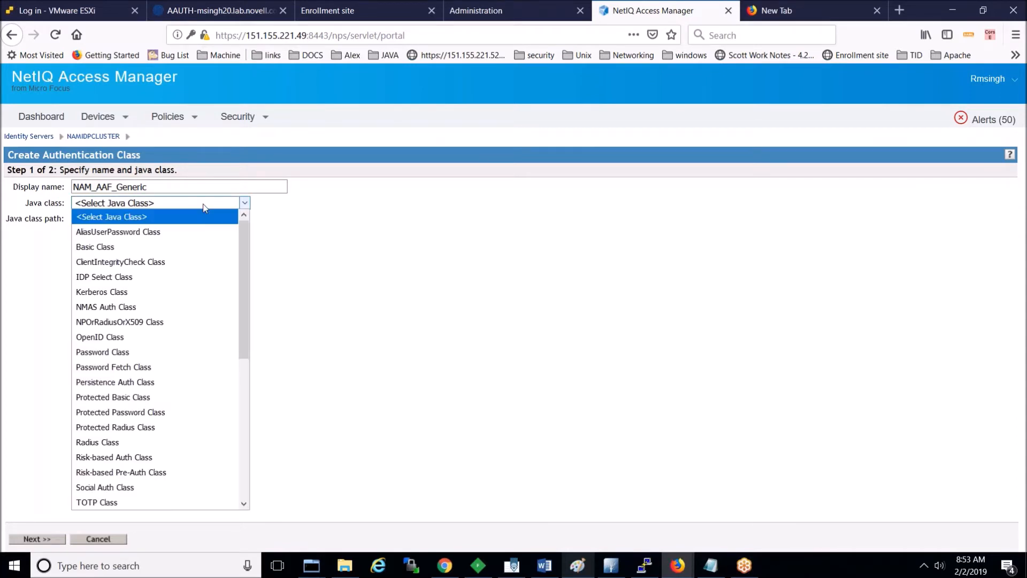
pyautogui.scroll(-4, 181, 444)
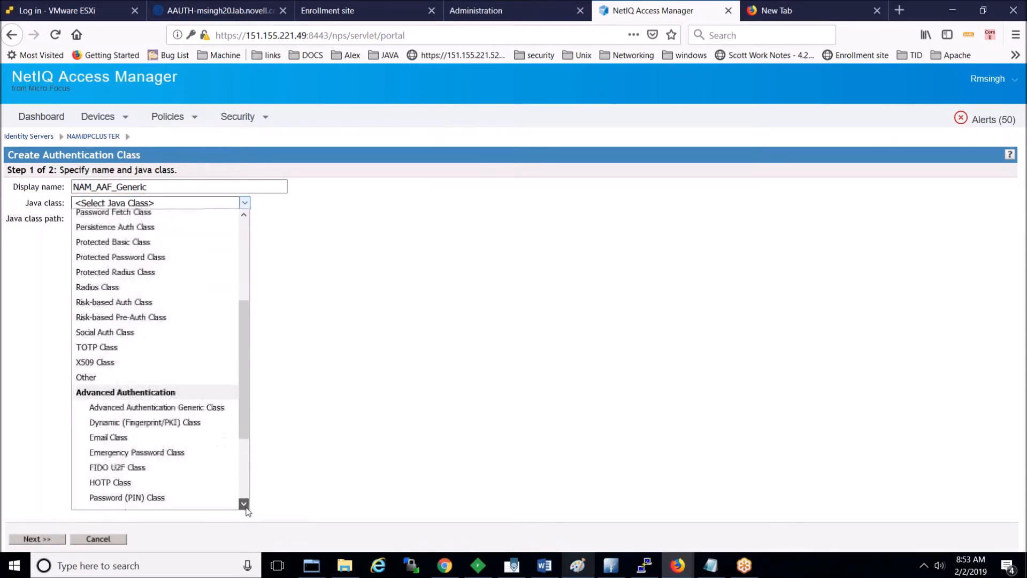
pyautogui.click(188, 377)
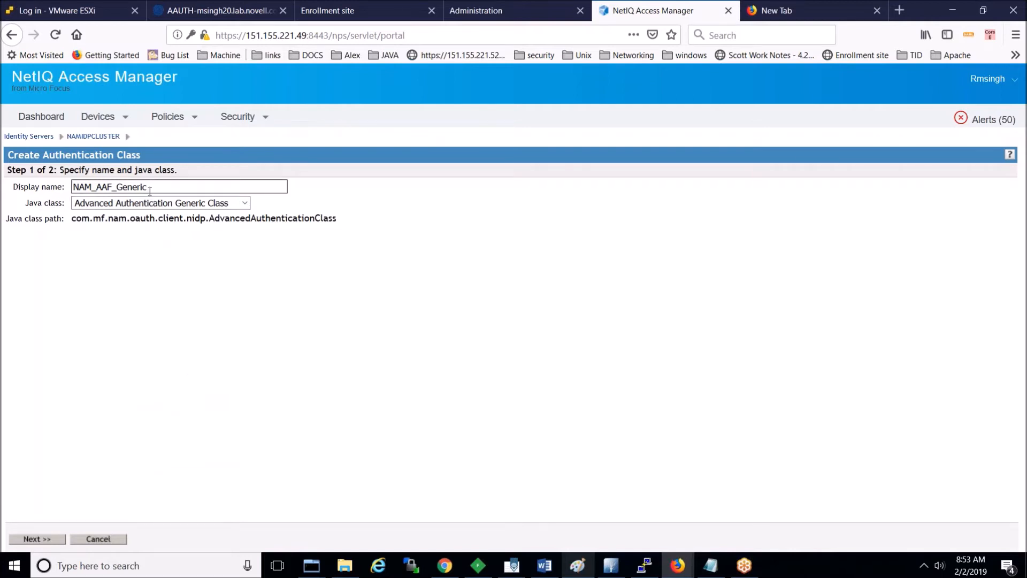
pyautogui.press('BackSpace')
pyautogui.press('BackSpace')
pyautogui.press('BackSpace')
pyautogui.press('BackSpace')
pyautogui.press('BackSpace')
pyautogui.press('BackSpace')
pyautogui.press('BackSpace')
pyautogui.write('OAuth')
# Step: Continue to step 2 and submit the NAM_AAF_OAuth class properties
pyautogui.doubleClick(165, 187)
pyautogui.hotkey('ctrl', 'c')
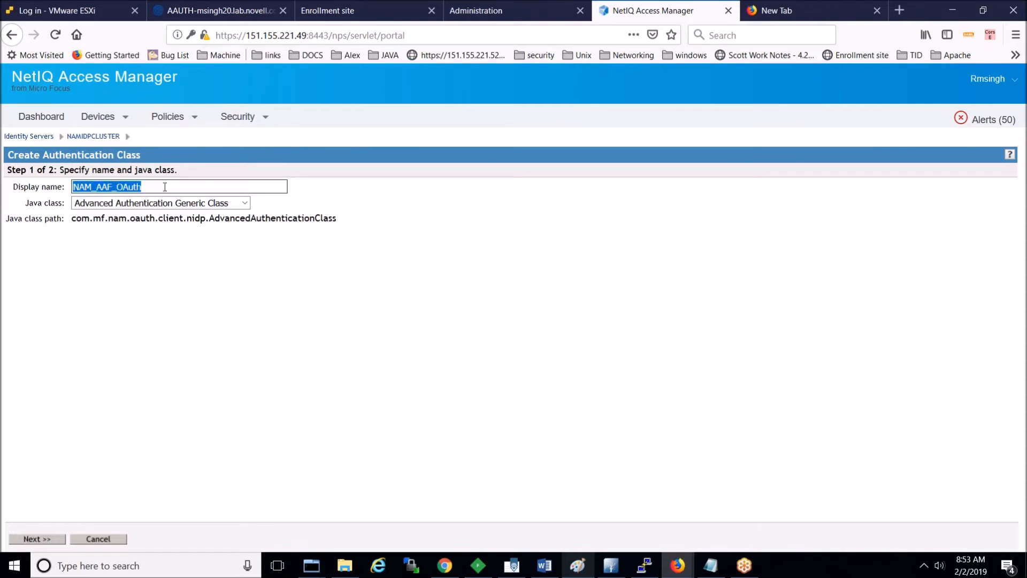
pyautogui.click(50, 539)
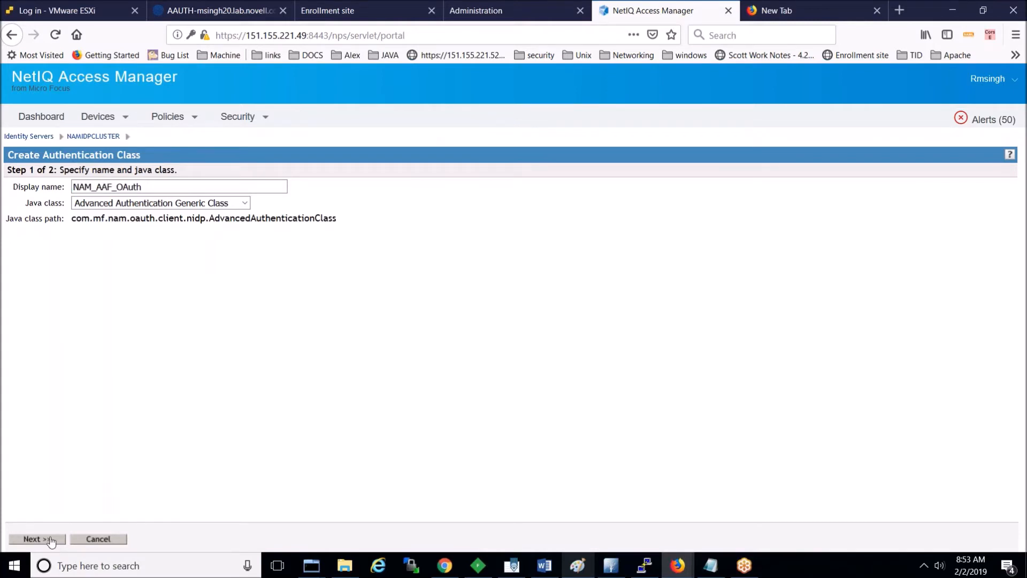
pyautogui.click(89, 540)
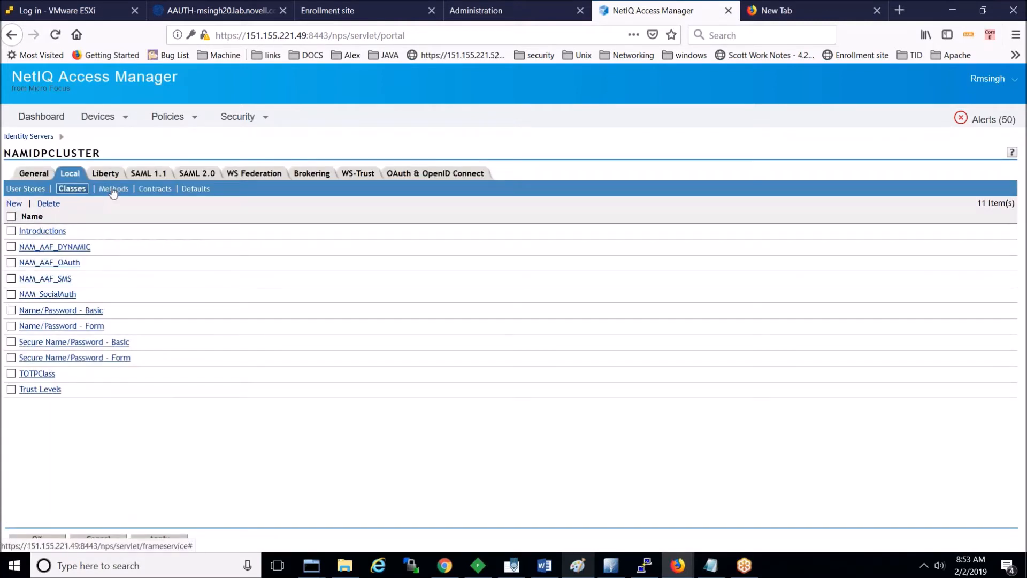
# Step: Create a new authentication method named NAM_AAF_OAuth with class NAM_AAF_OAuth
pyautogui.click(113, 191)
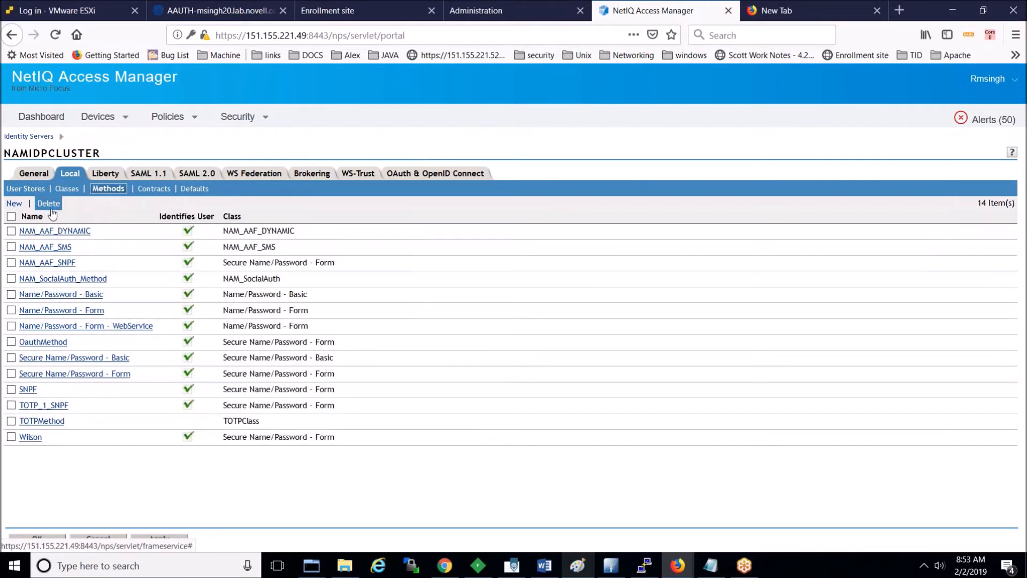
pyautogui.click(20, 205)
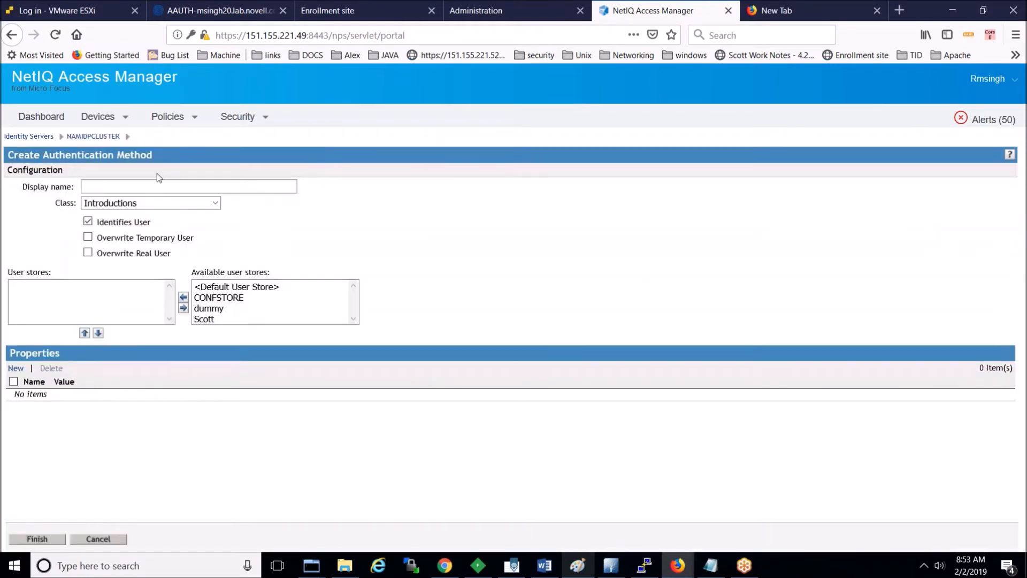
pyautogui.hotkey('ctrl', 'v')
pyautogui.click(530, 259)
pyautogui.click(214, 204)
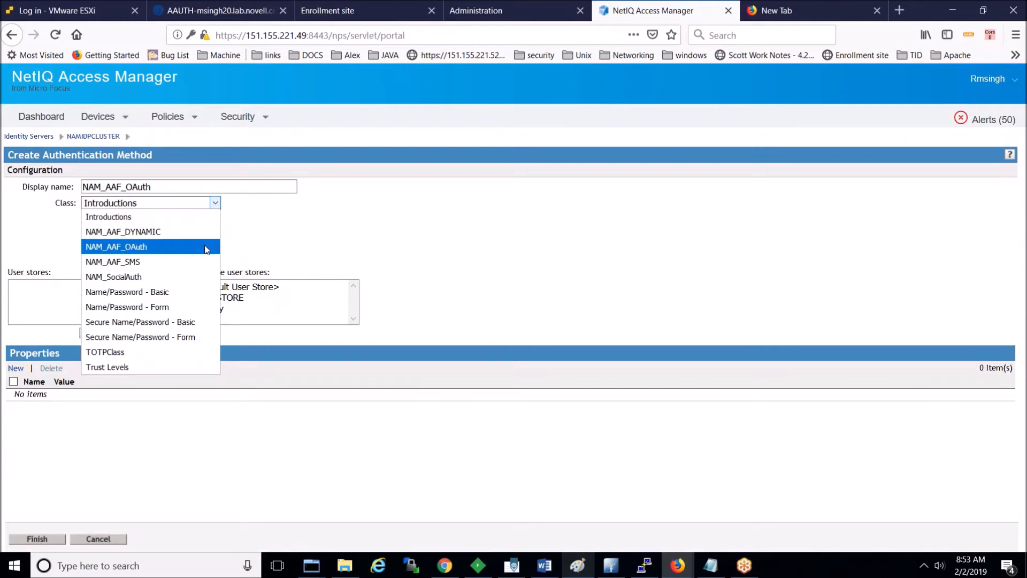
pyautogui.click(279, 238)
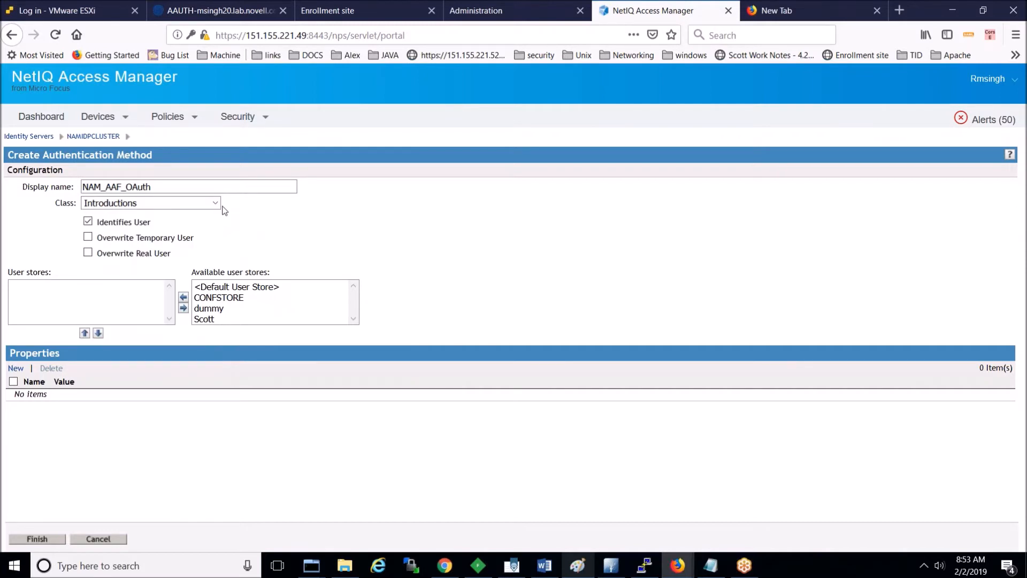
pyautogui.click(214, 205)
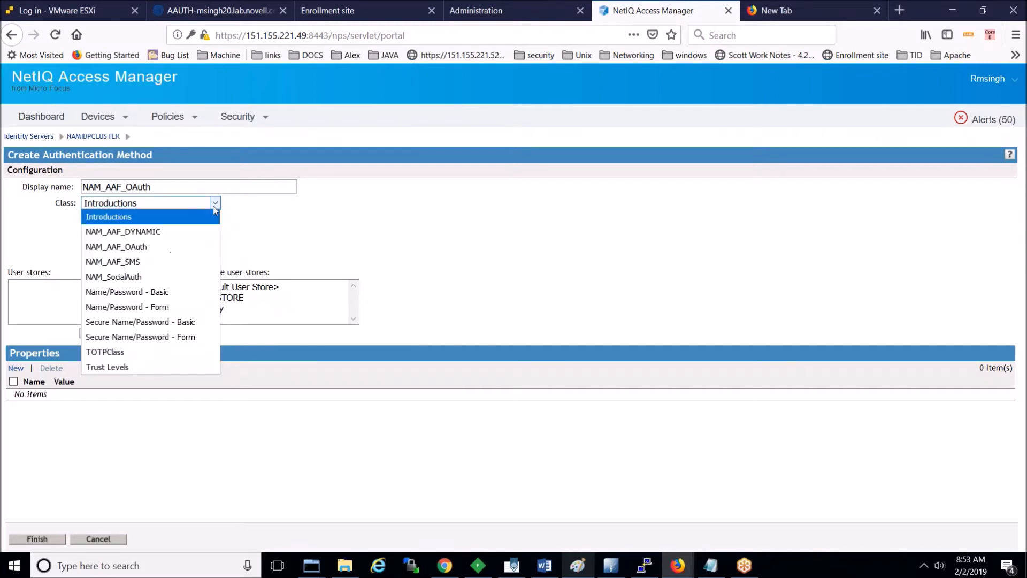
pyautogui.click(185, 247)
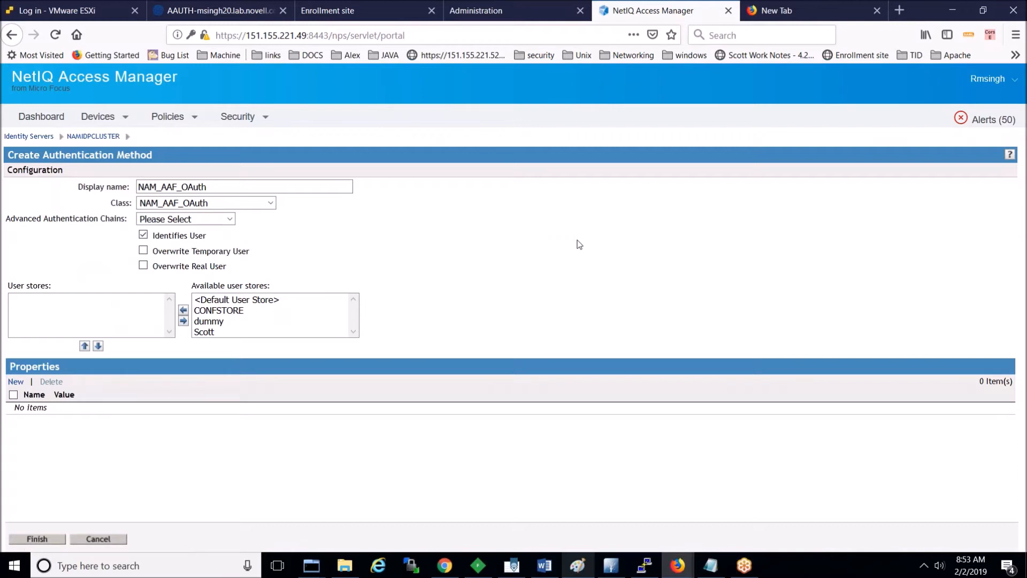
# Step: Open the Advanced Authentication chains list, then check the Advanced Authentication event configuration
pyautogui.doubleClick(21, 221)
pyautogui.tripleClick(79, 225)
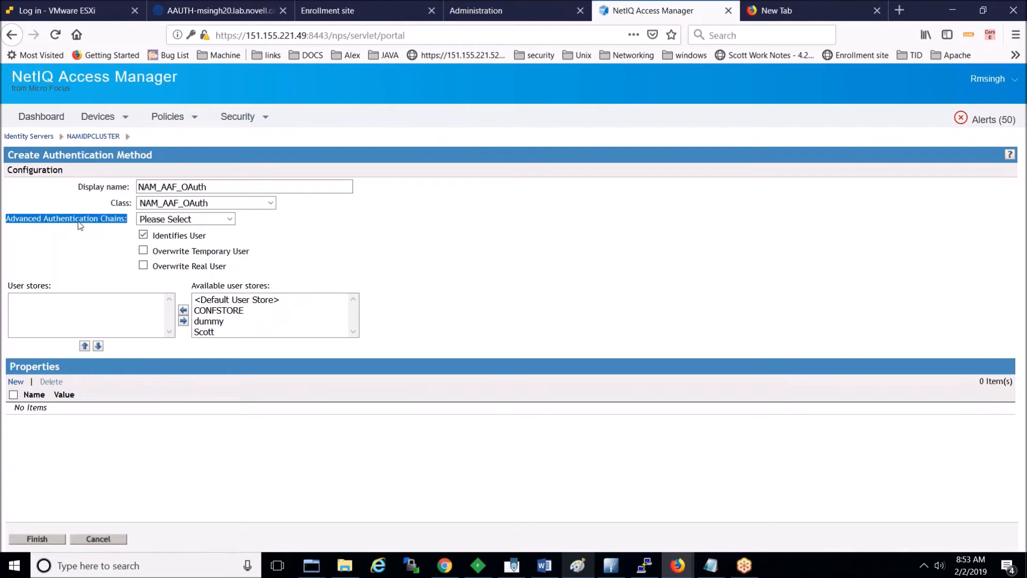
pyautogui.click(230, 218)
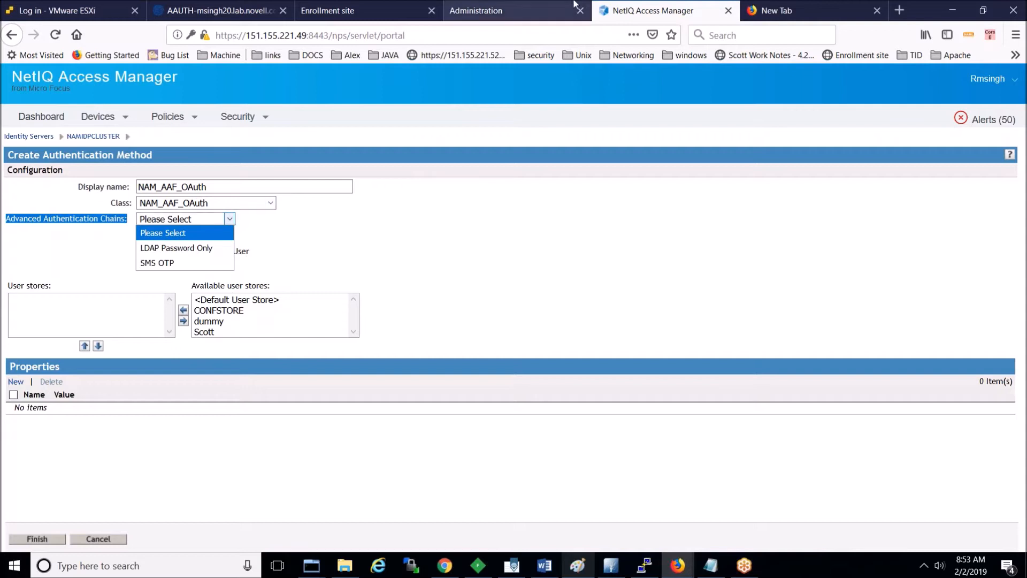
pyautogui.click(476, 10)
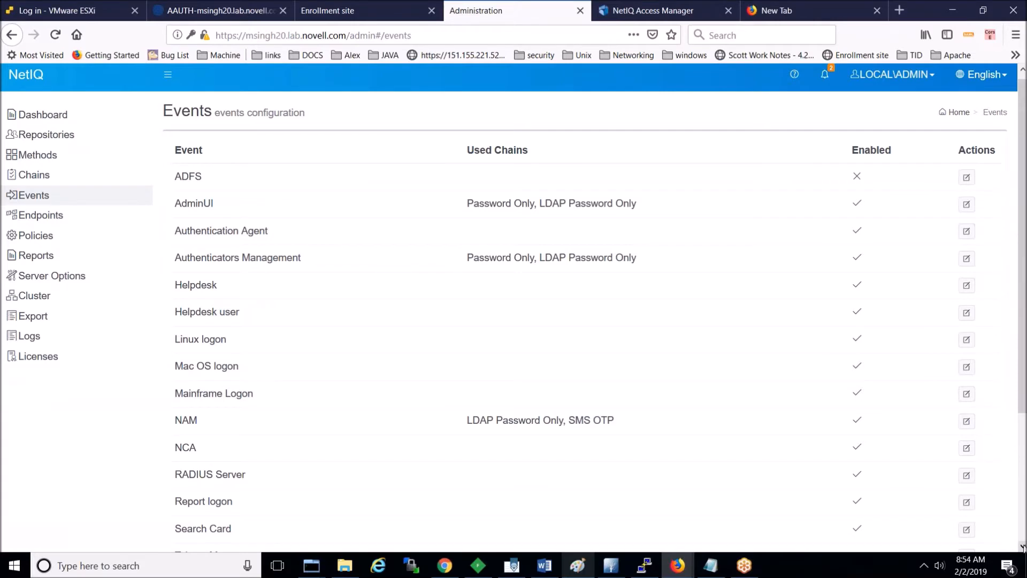
# Step: Check the AAF_NAM_OAUTH event's chains and the enrolled authenticators, then return to the method form
pyautogui.scroll(-5, 518, 470)
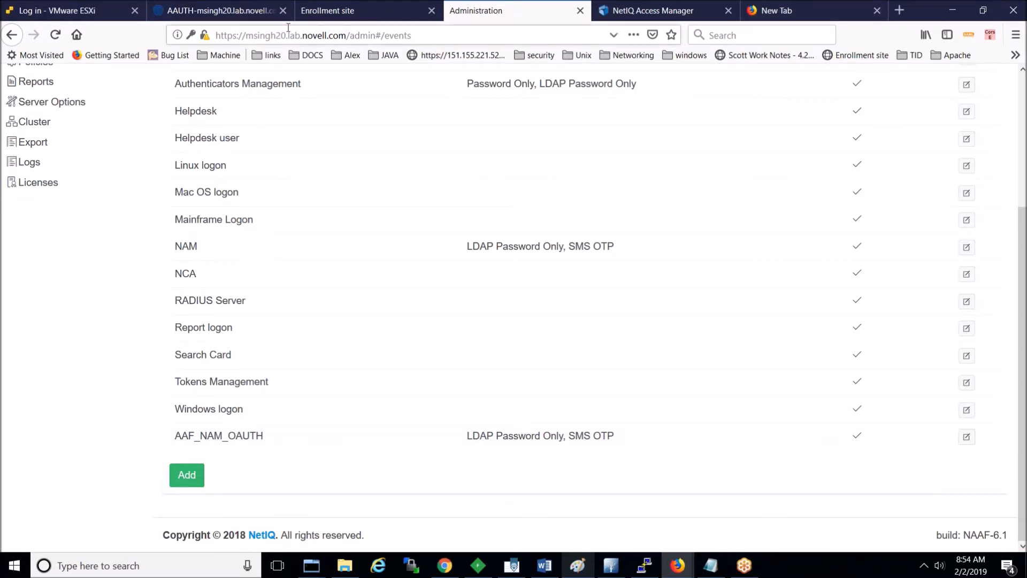
pyautogui.click(332, 11)
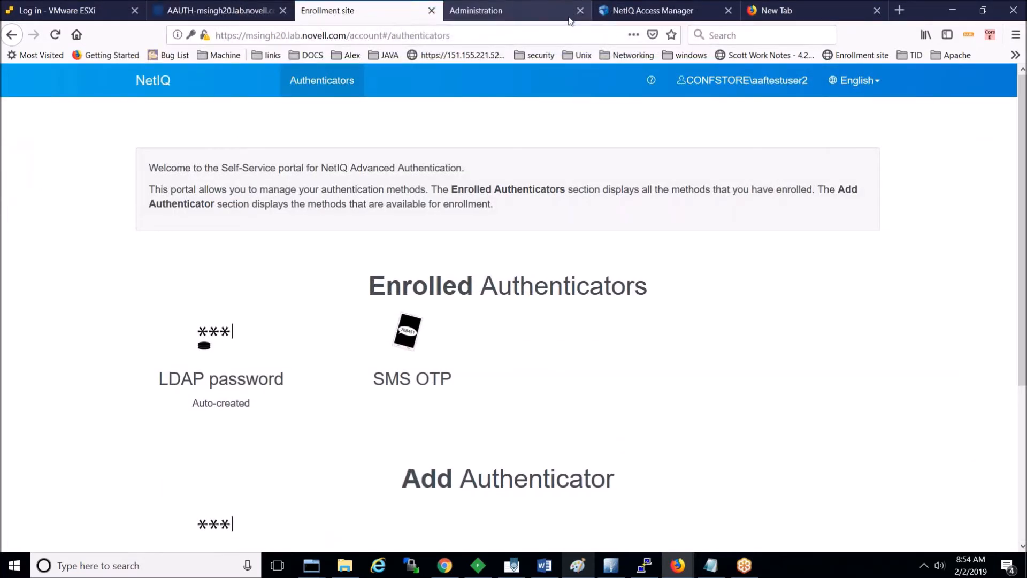
pyautogui.click(654, 11)
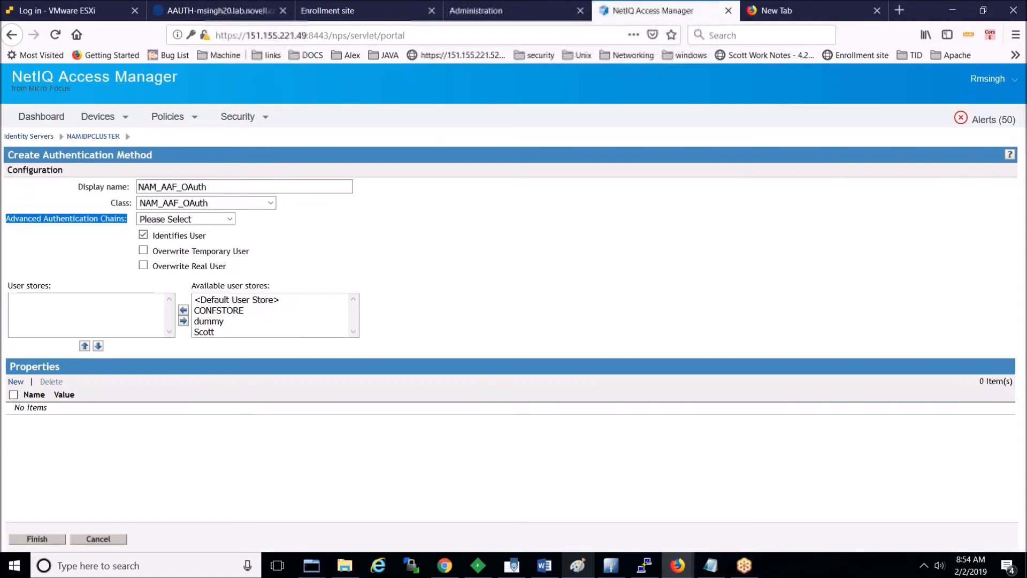
# Step: Leave the chain unset, add CONFSTORE as the user store, and cancel adding a property
pyautogui.click(232, 220)
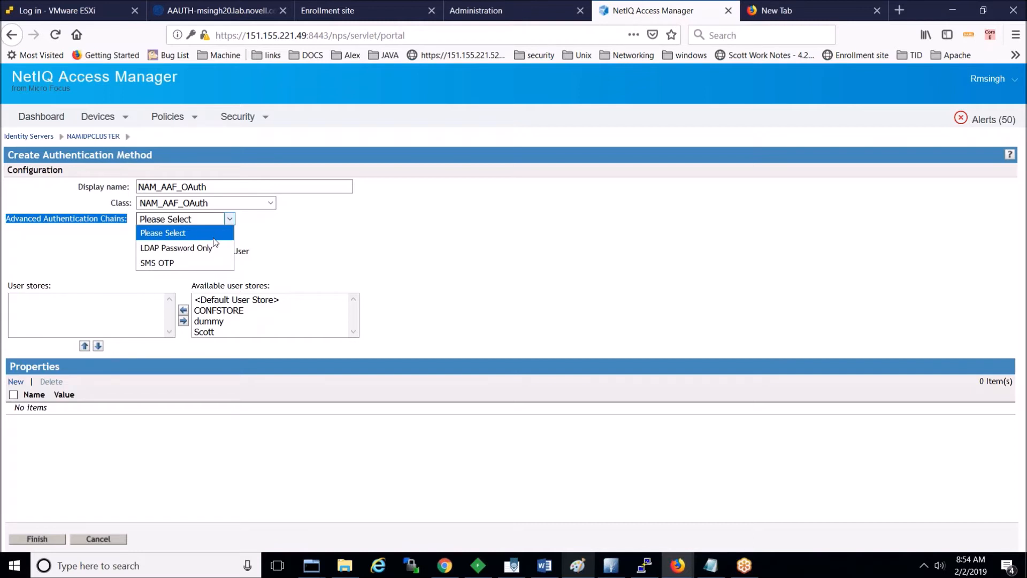
pyautogui.click(308, 240)
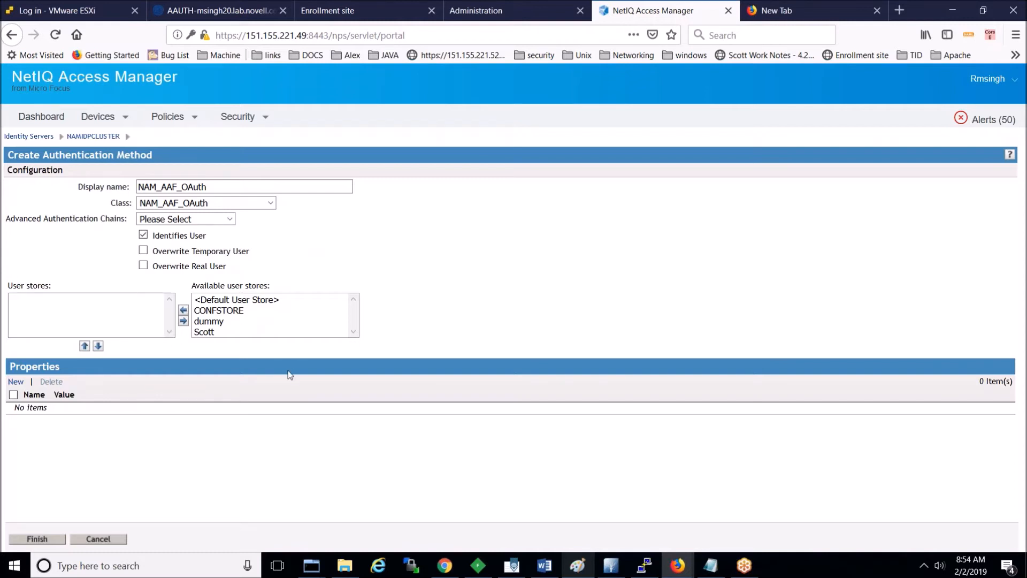
pyautogui.doubleClick(222, 310)
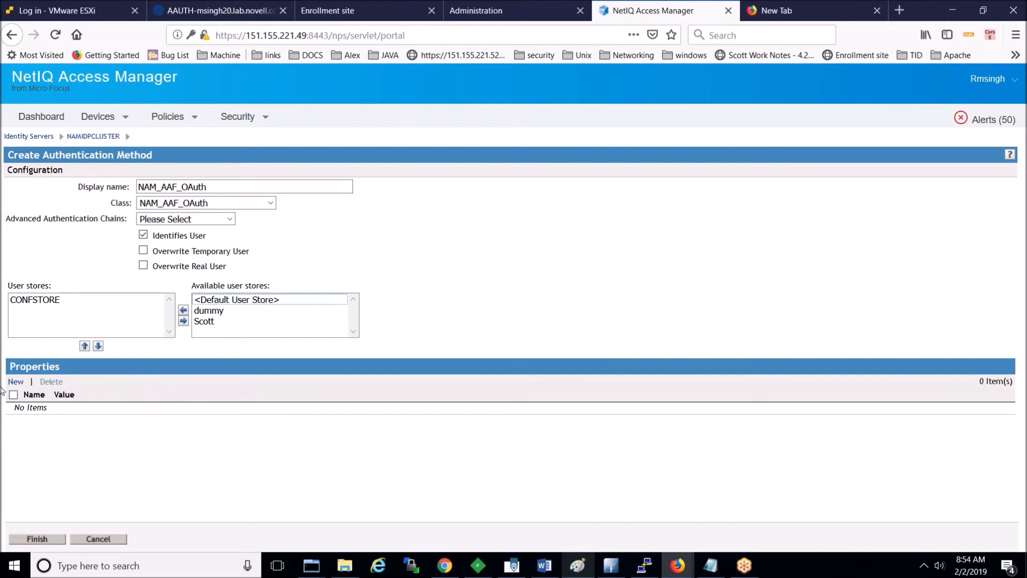
pyautogui.click(22, 387)
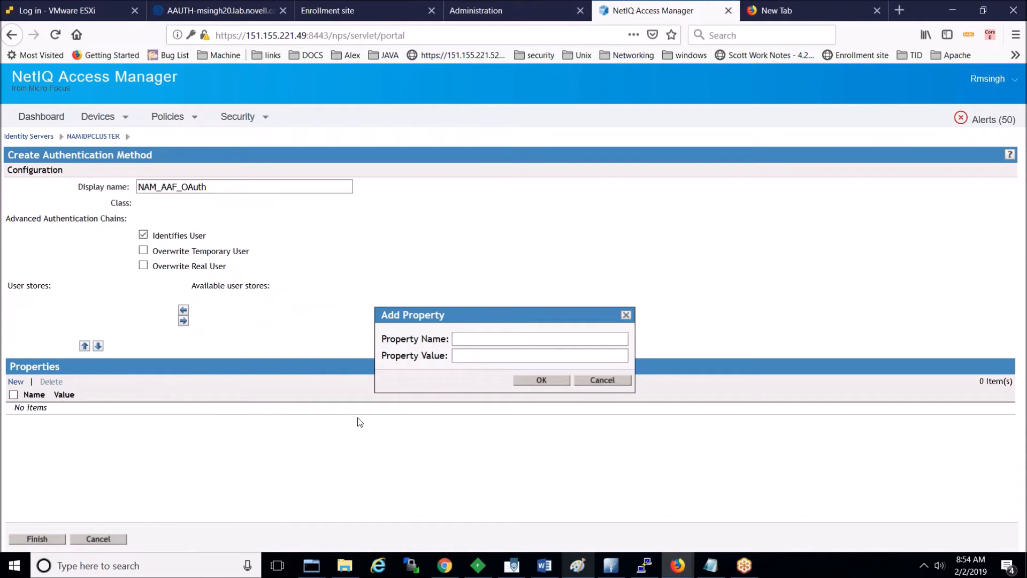
pyautogui.click(612, 381)
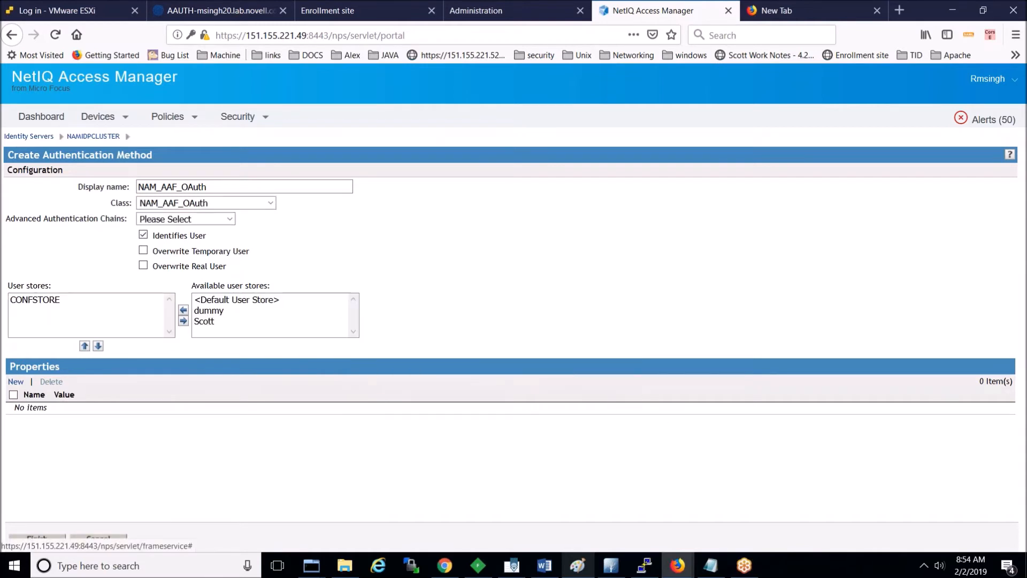
# Step: Save the method and start contract NAM_AAF_OAuth with URI uri/NAM_AAF_OAuth
pyautogui.click(38, 540)
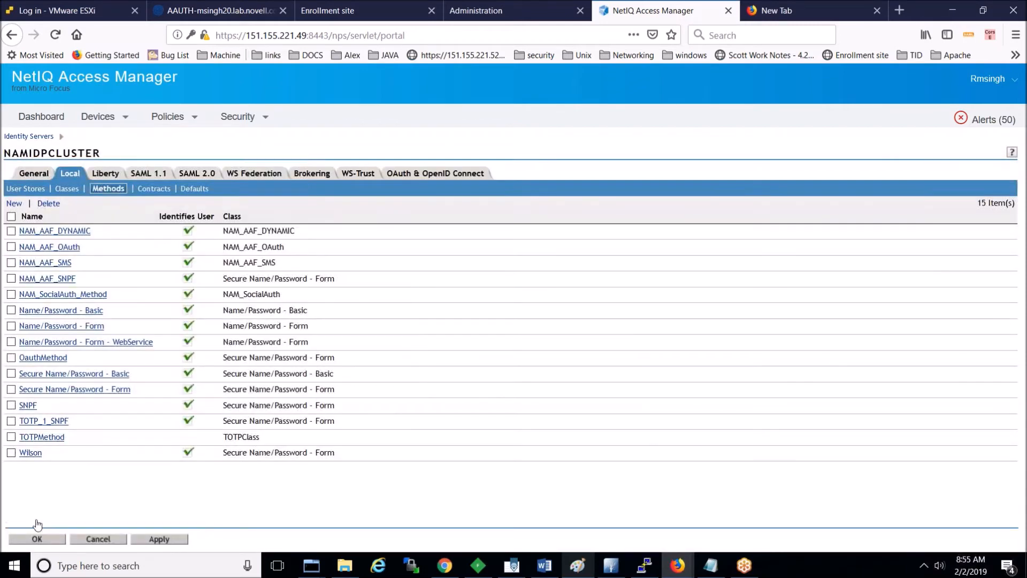
pyautogui.click(151, 190)
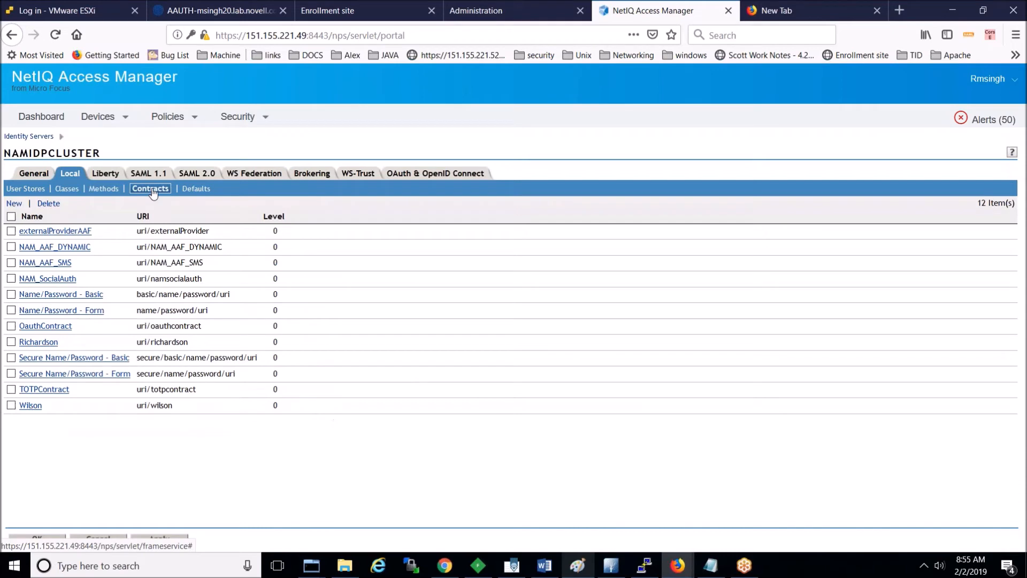
pyautogui.click(15, 206)
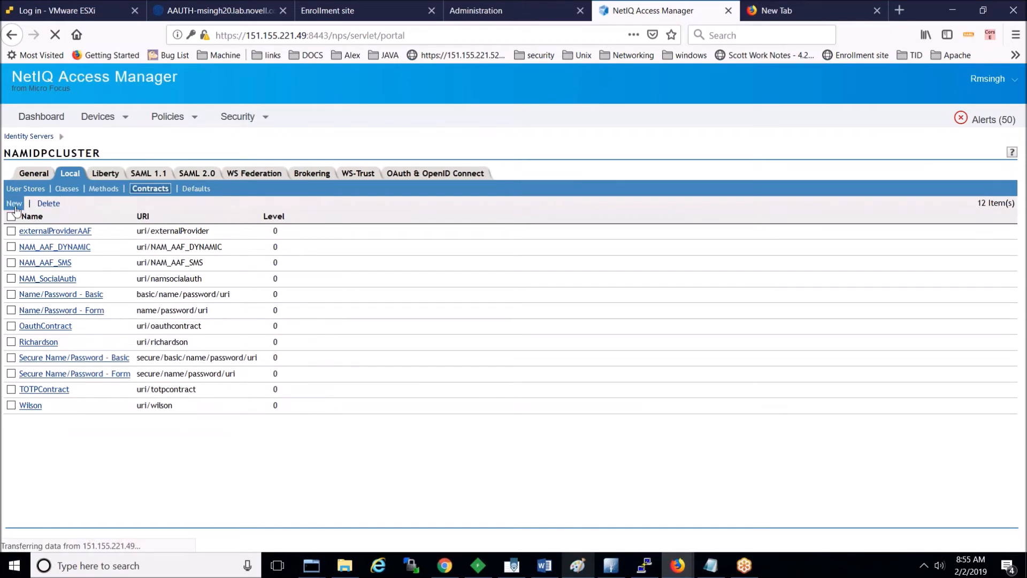
pyautogui.write('NAM_AAF_OAuth')
pyautogui.press('Tab')
pyautogui.write('uri/')
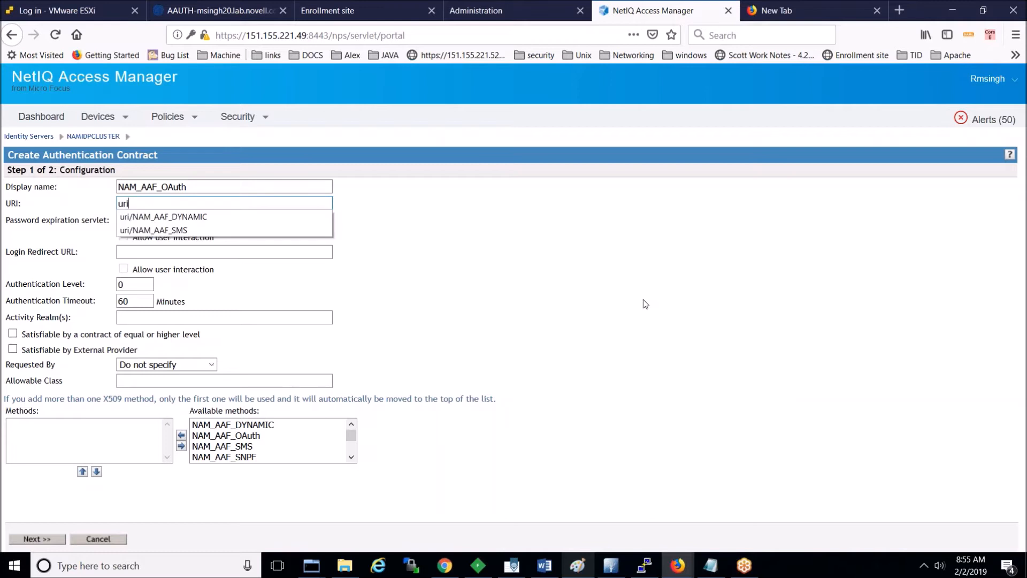
pyautogui.write('NAM_AAF_OAuth')
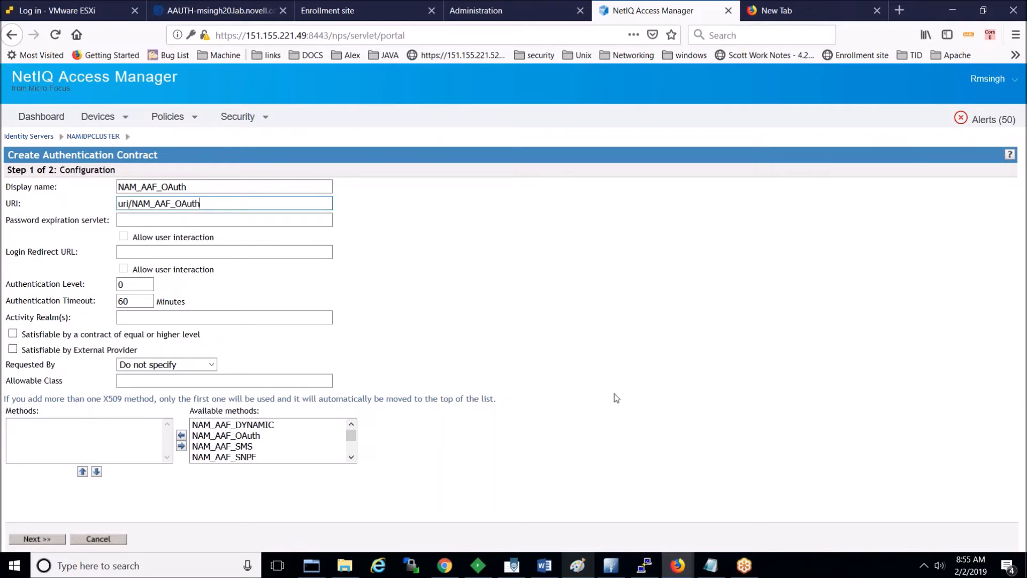
# Step: Add NAM_AAF_SNPF and NAM_AAF_OAuth to the contract's methods and continue to the card step
pyautogui.click(1012, 17)
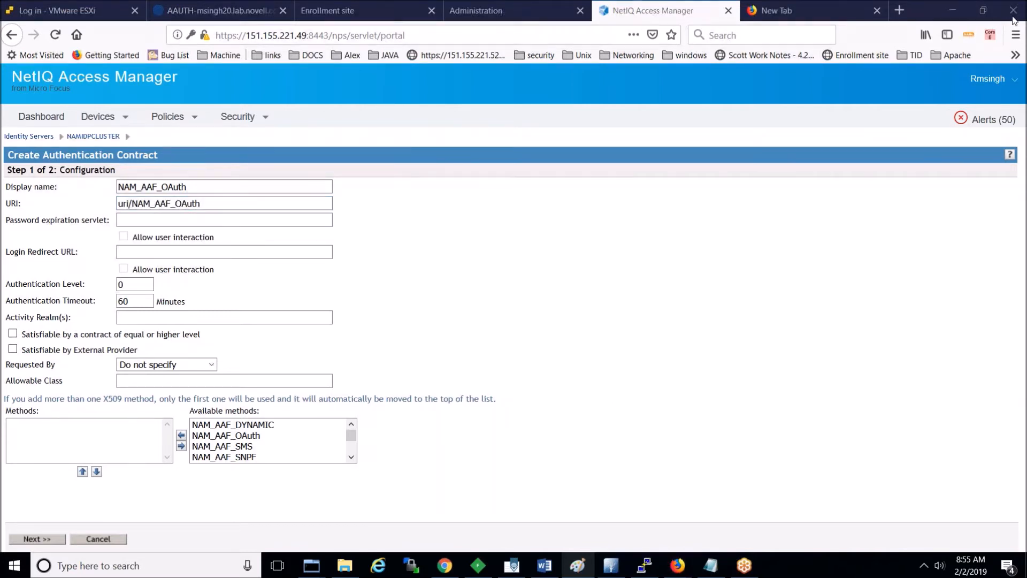
pyautogui.click(492, 296)
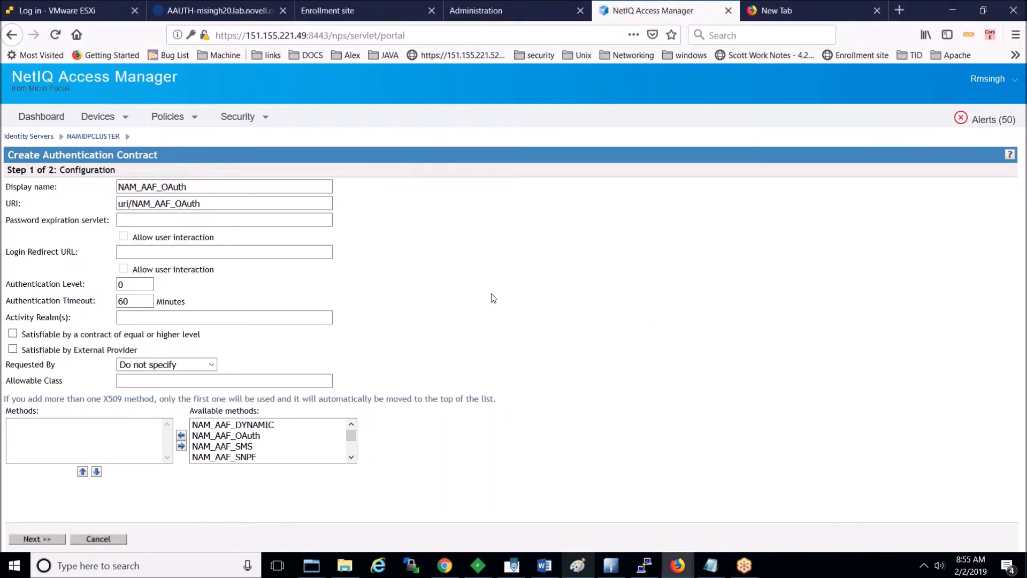
pyautogui.click(1010, 35)
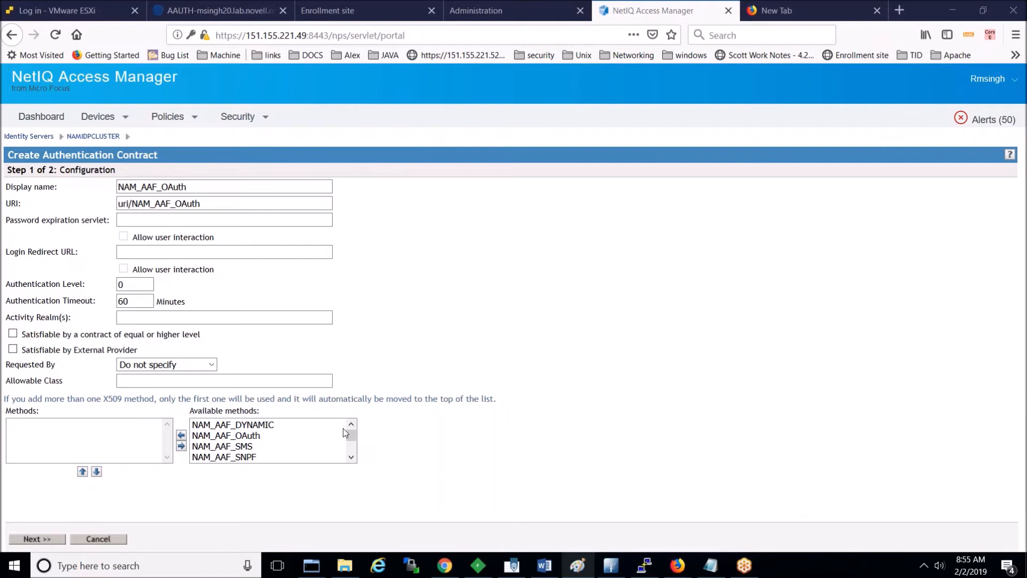
pyautogui.doubleClick(248, 457)
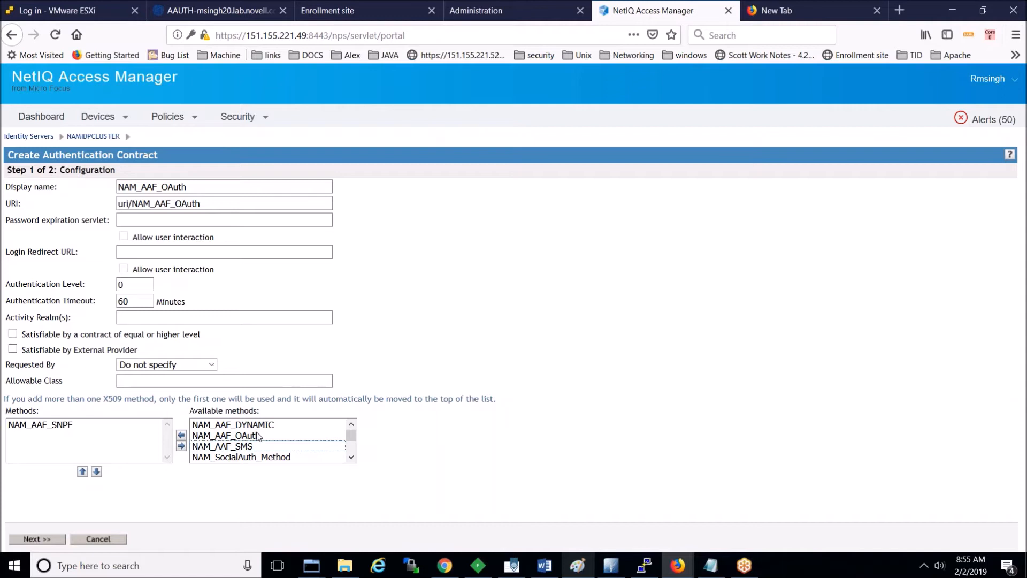
pyautogui.click(258, 436)
pyautogui.doubleClick(258, 436)
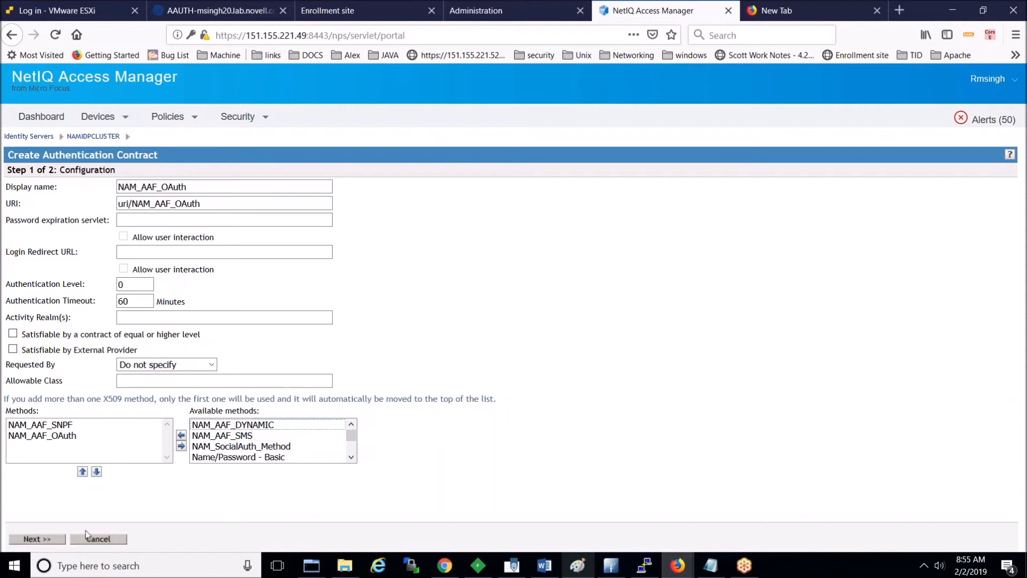
pyautogui.click(56, 539)
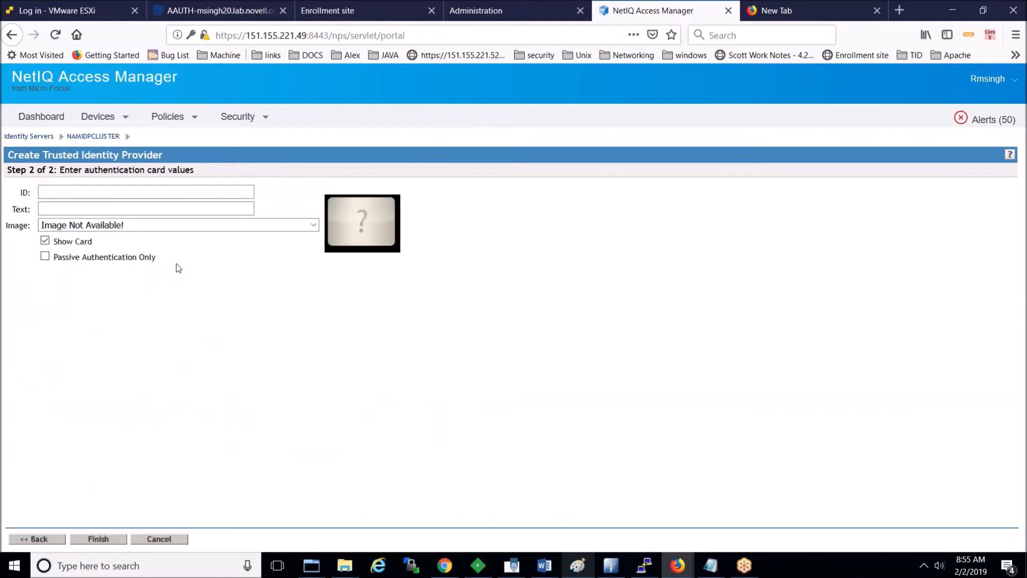
# Step: Set card ID and text to NAM_AAF_OAuth, choose the NAM_AAF_Generic_Class_Contract image, and finish
pyautogui.write('NAM_AAF_OAuth')
pyautogui.write('NAM_AAF_OAuth')
pyautogui.press('BackSpace')
pyautogui.press('BackSpace')
pyautogui.press('BackSpace')
pyautogui.press('BackSpace')
pyautogui.press('BackSpace')
pyautogui.press('BackSpace')
pyautogui.press('BackSpace')
pyautogui.press('BackSpace')
pyautogui.press('BackSpace')
pyautogui.press('BackSpace')
pyautogui.press('BackSpace')
pyautogui.press('BackSpace')
pyautogui.press('BackSpace')
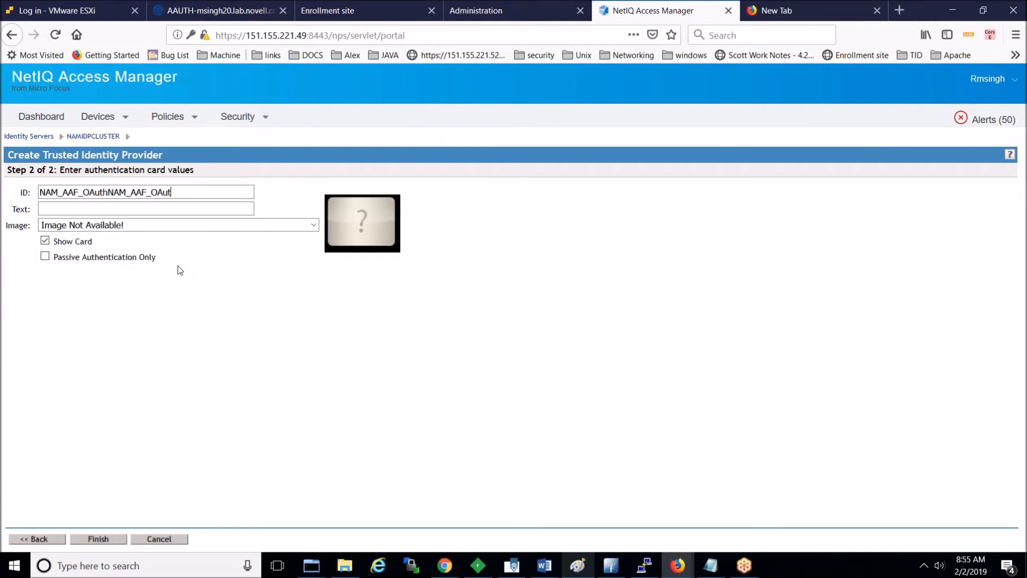
pyautogui.press('Tab')
pyautogui.write('NAM_AAF_OAuth')
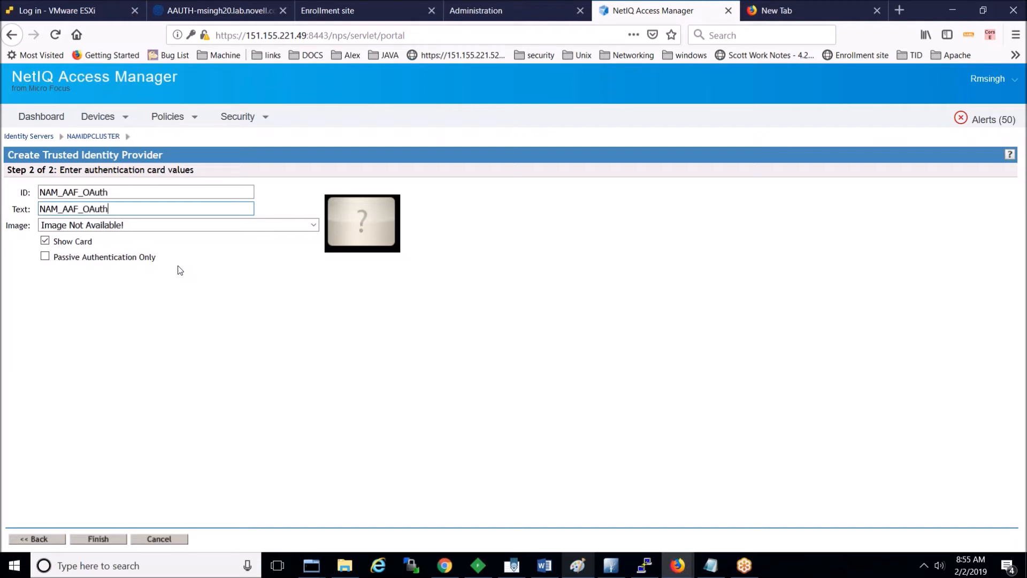
pyautogui.click(285, 223)
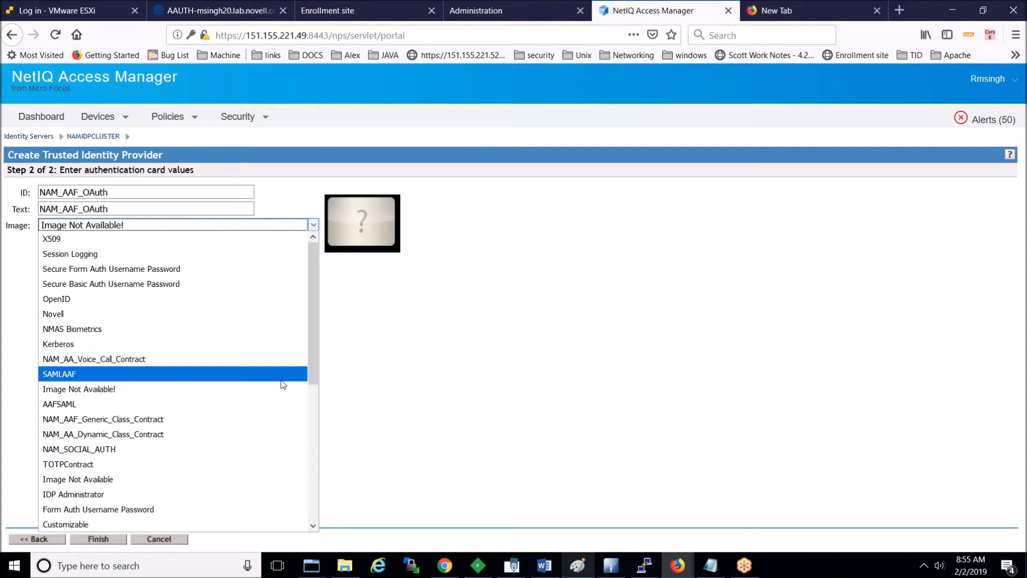
pyautogui.click(282, 423)
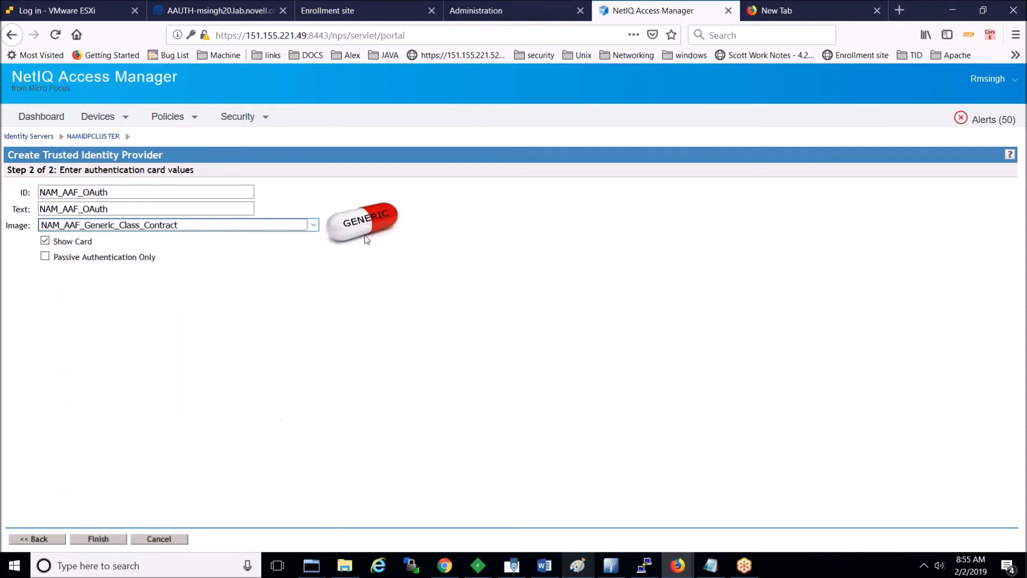
pyautogui.click(96, 540)
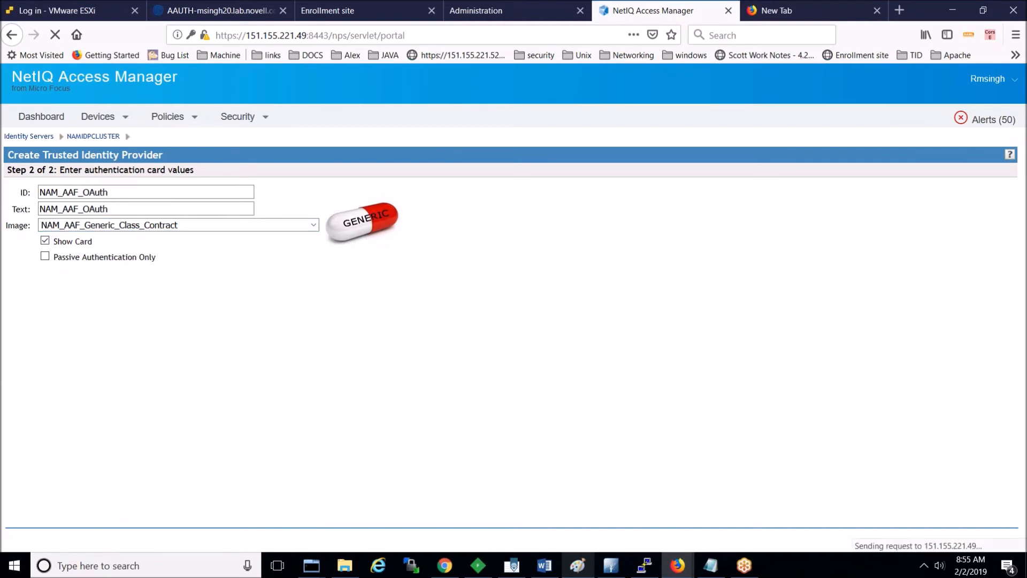
# Step: Save the contracts, update all NAMIDPCLUSTER servers, and refresh until both show Current
pyautogui.click(60, 540)
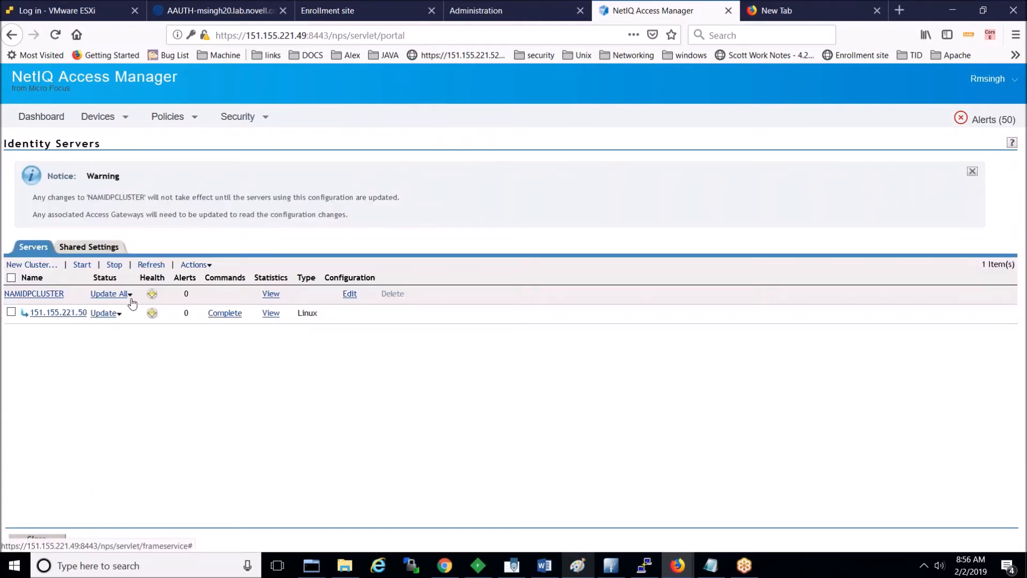
pyautogui.click(128, 296)
pyautogui.click(206, 410)
pyautogui.click(157, 267)
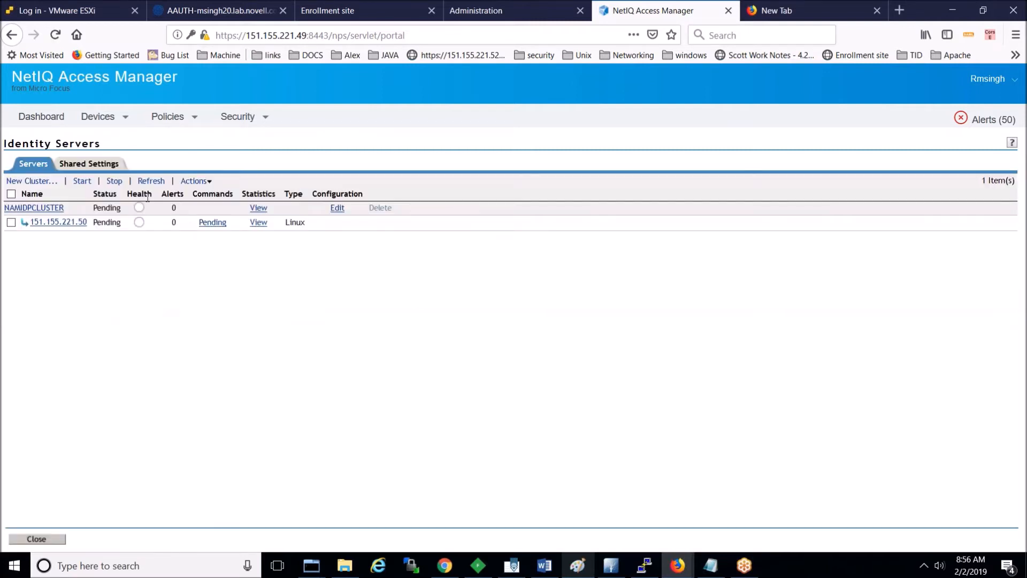
pyautogui.click(151, 181)
pyautogui.click(151, 181)
pyautogui.click(152, 184)
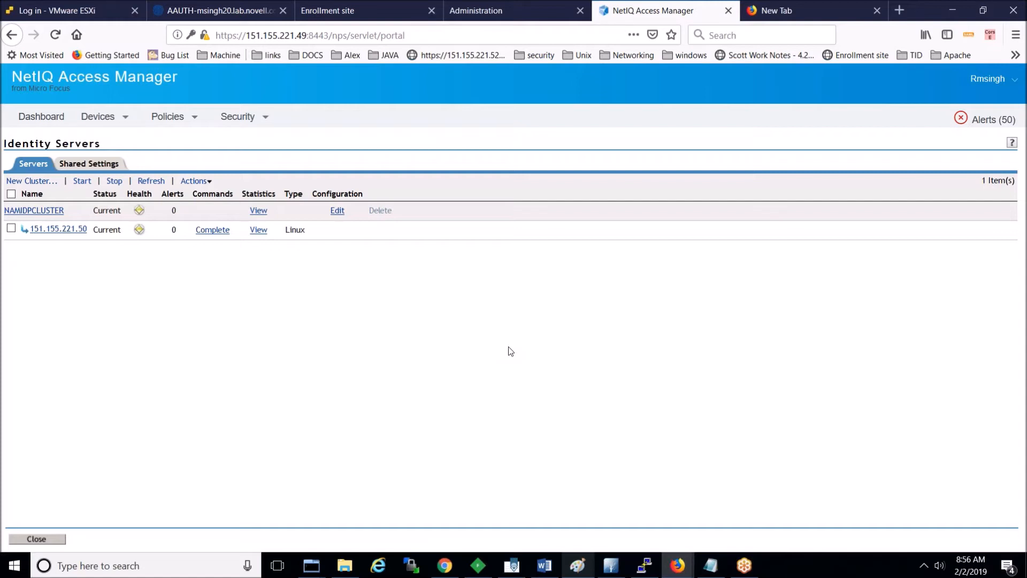
pyautogui.click(445, 566)
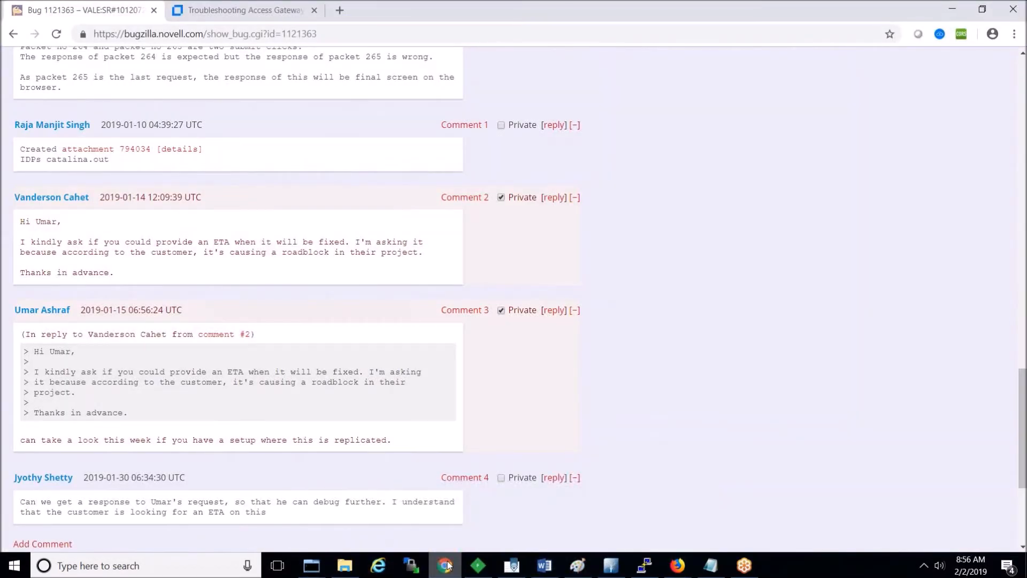
# Step: Remove all captured Fiddler sessions, then open a new private Chrome window
pyautogui.click(477, 566)
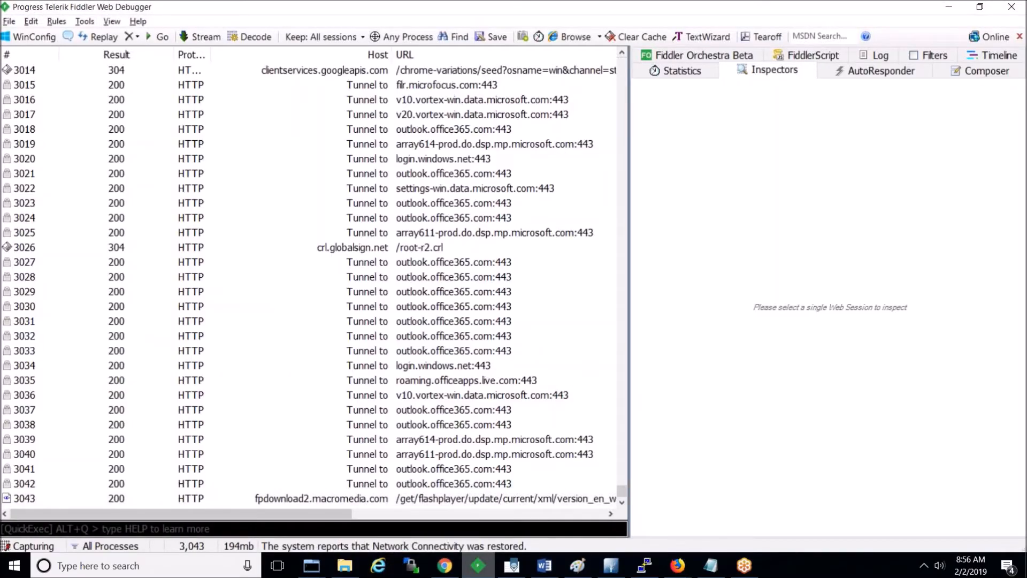
pyautogui.click(454, 351)
pyautogui.hotkey('ctrl', 'x')
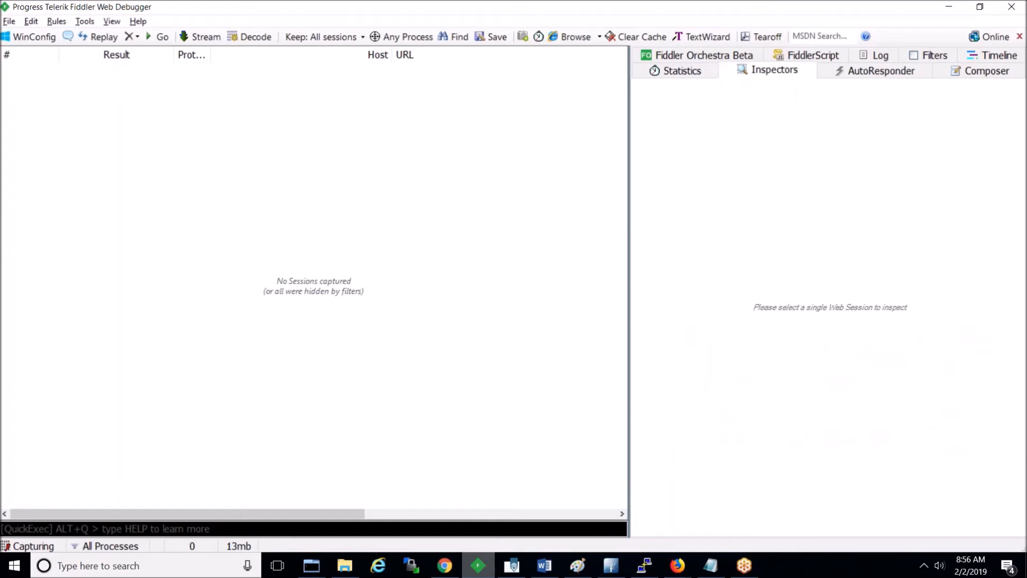
pyautogui.click(444, 566)
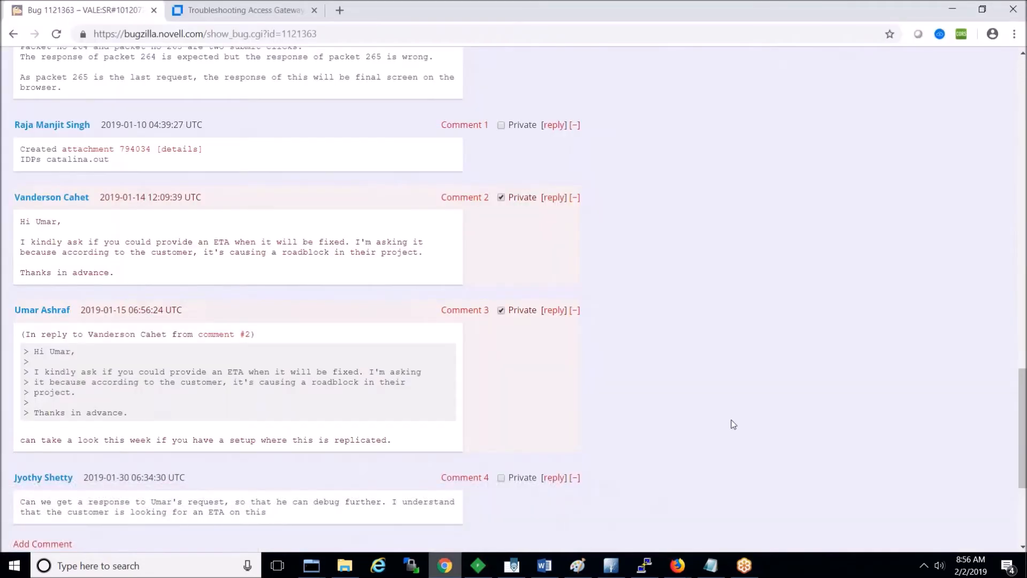
pyautogui.hotkey('ctrl', 'shift', 'n')
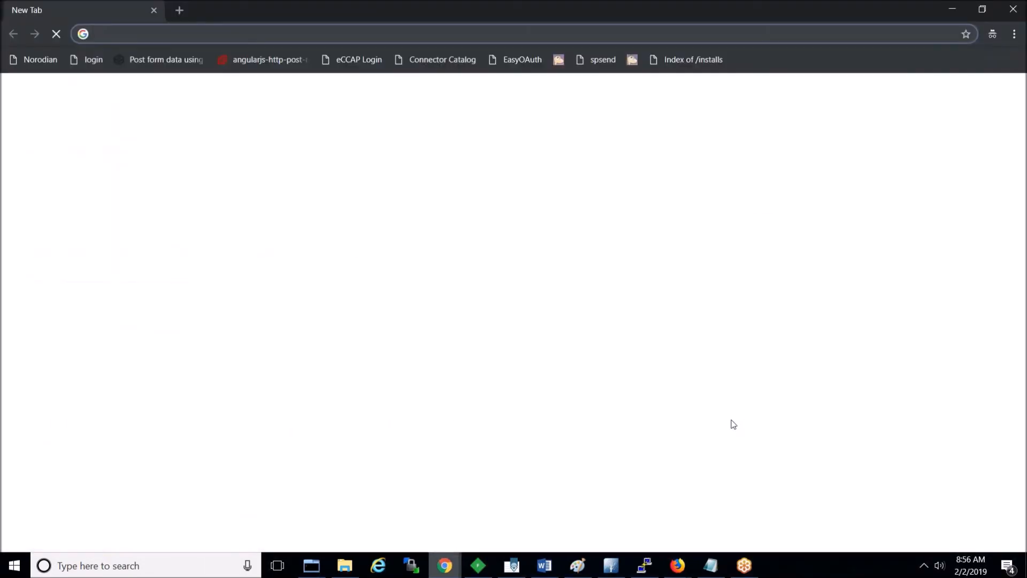
# Step: Load the portal address and choose the NAM_AAF_OAuth login method
pyautogui.write('msingh5.lab.novell.com:8443/nidp/')
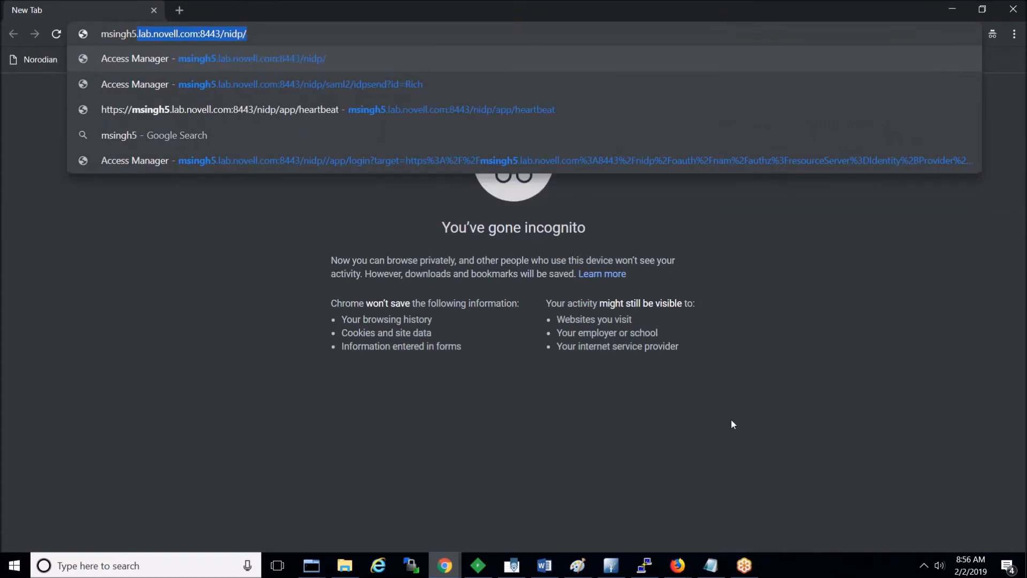
pyautogui.press('Return')
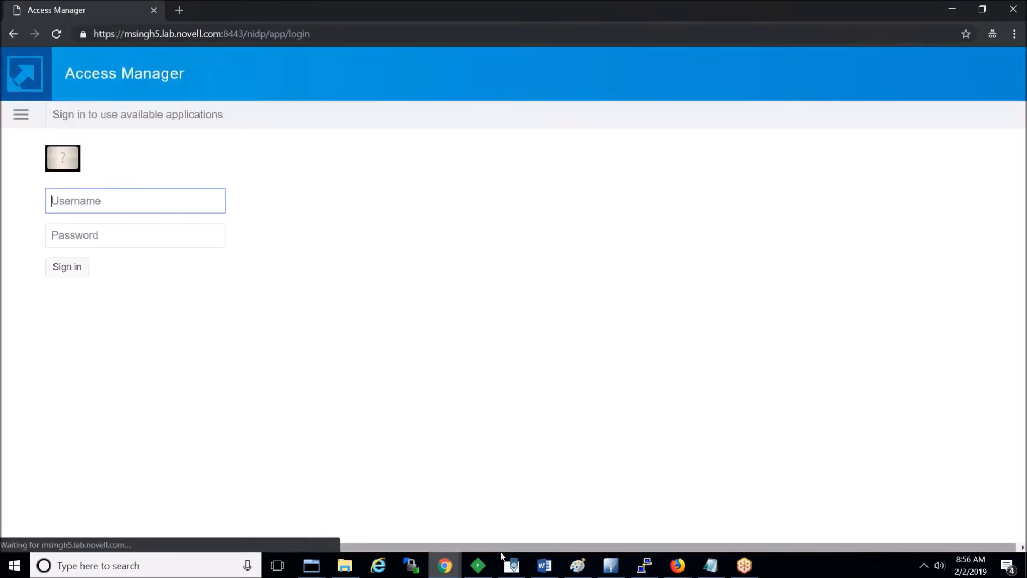
pyautogui.click(480, 566)
pyautogui.click(482, 567)
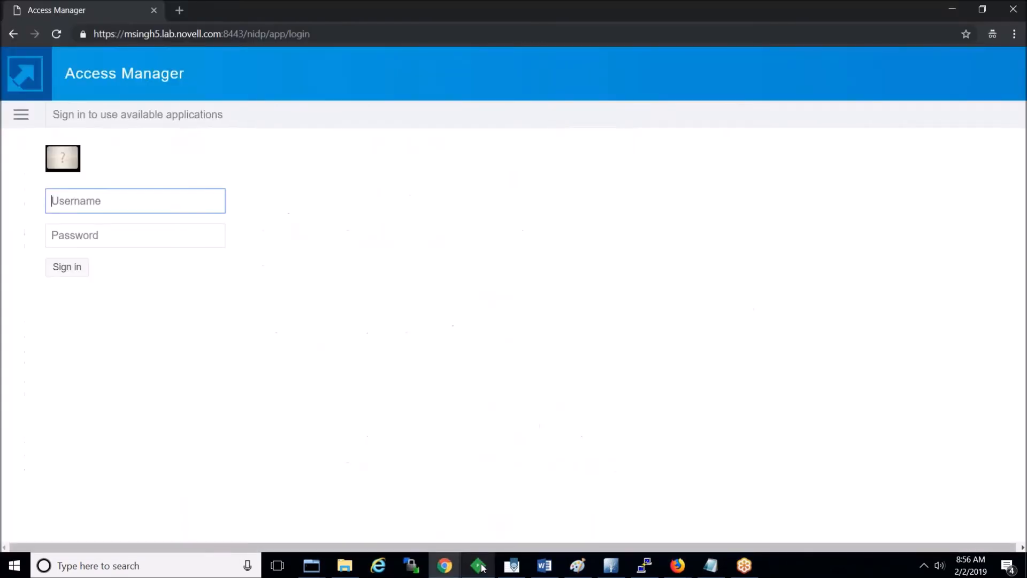
pyautogui.click(23, 121)
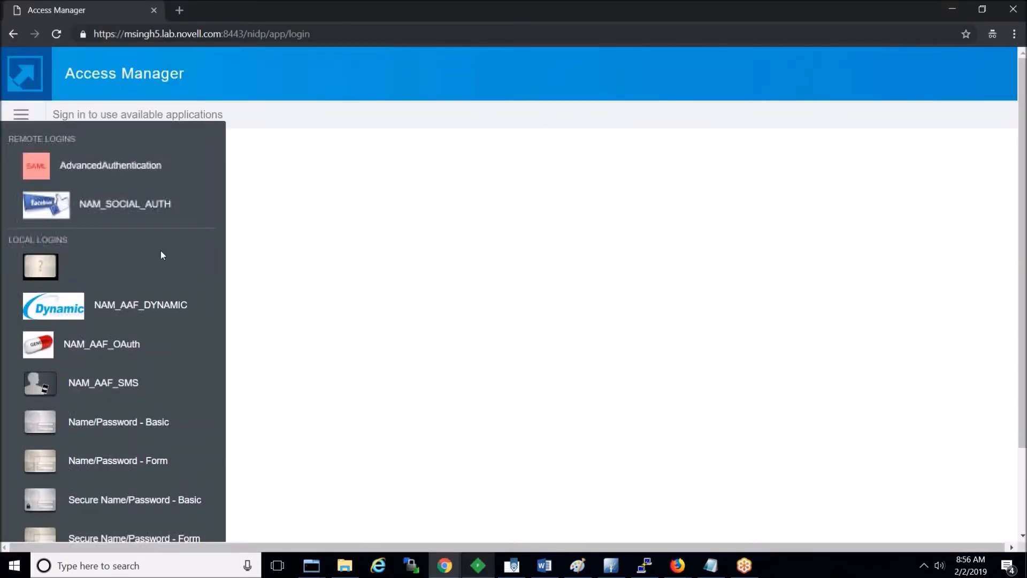
pyautogui.click(79, 349)
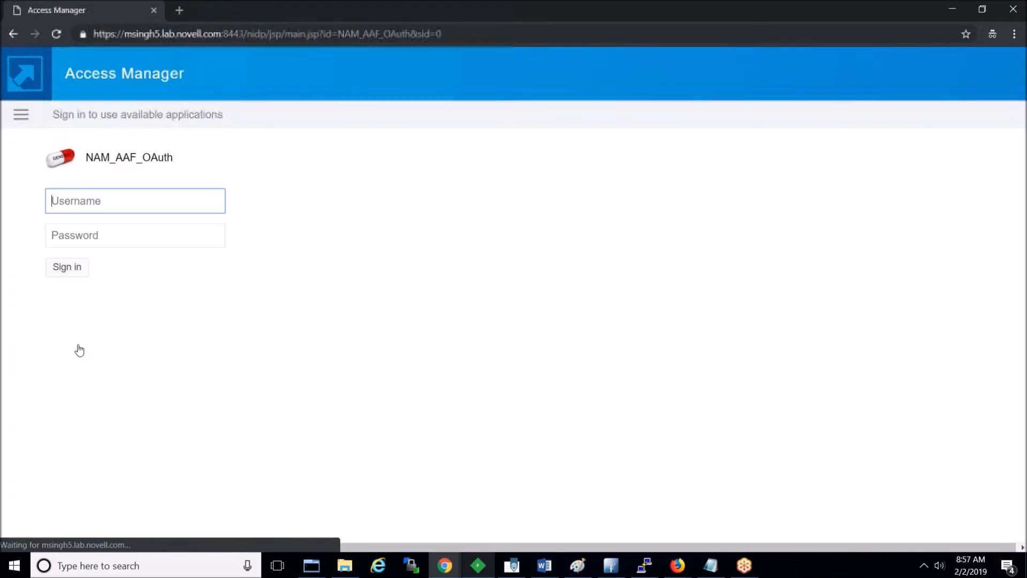
# Step: Sign in with the test user's username and password, then switch to Fiddler
pyautogui.write('a')
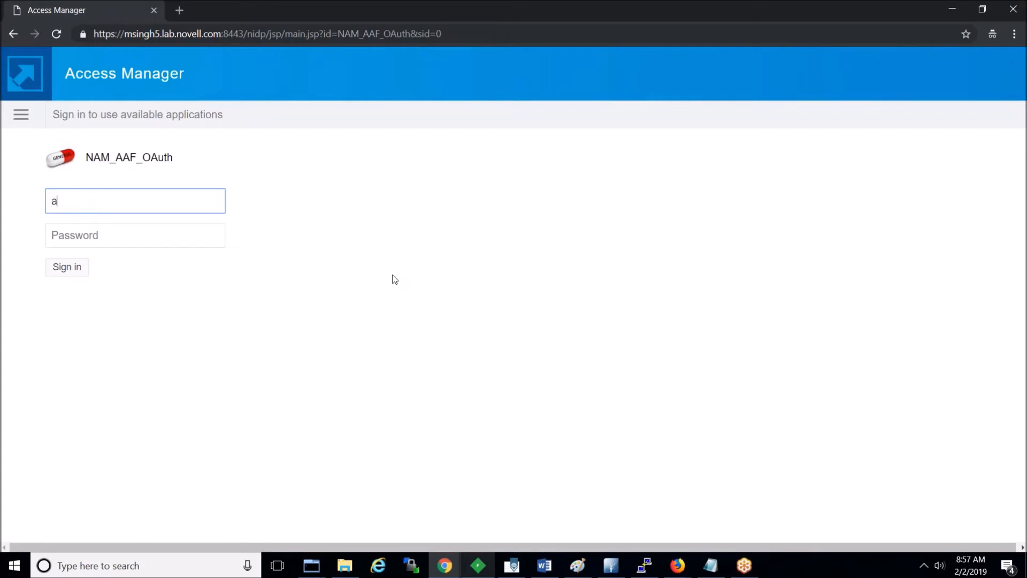
pyautogui.write('aftestuser3')
pyautogui.press('Tab')
pyautogui.write('******')
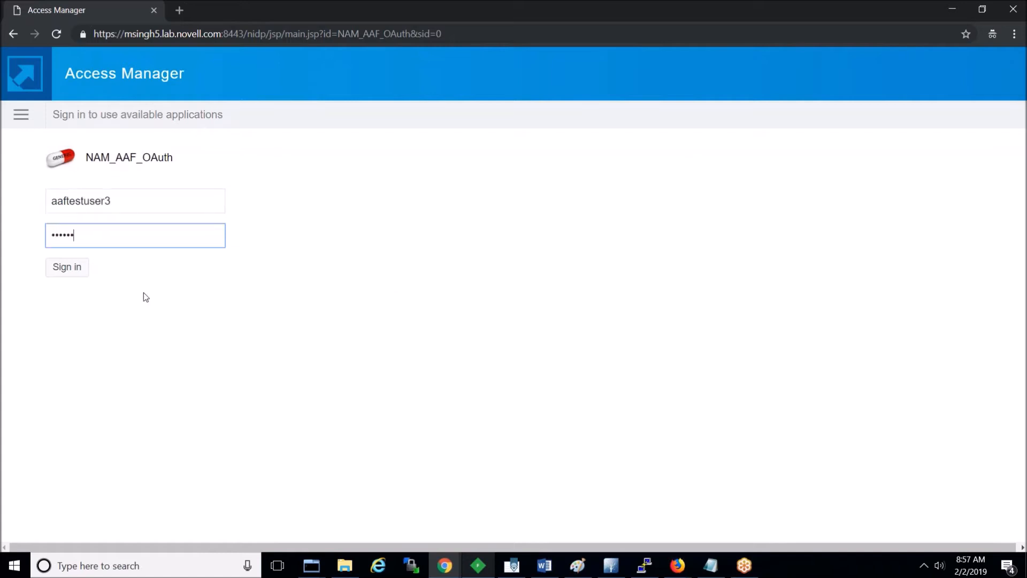
pyautogui.click(79, 272)
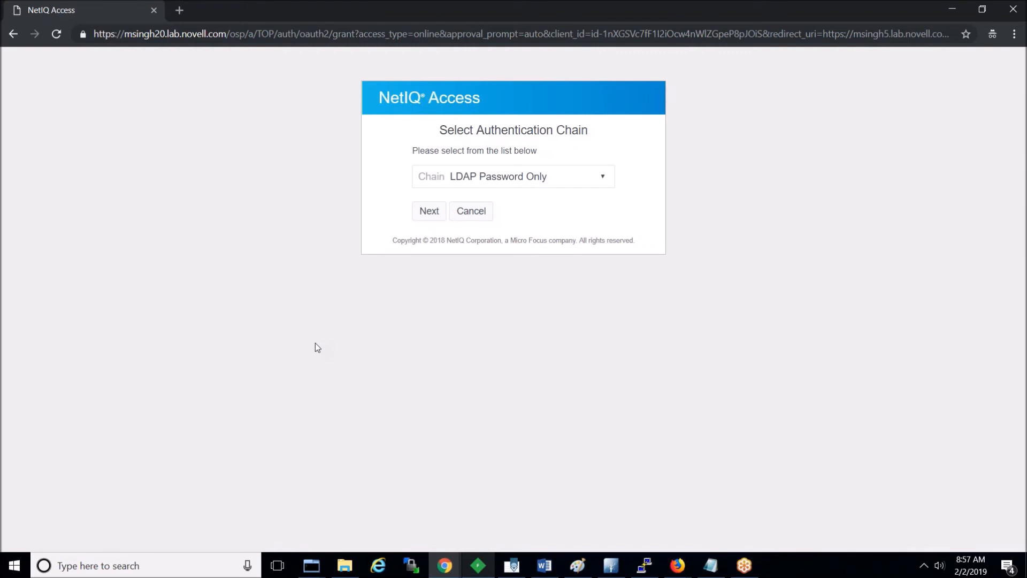
pyautogui.doubleClick(156, 34)
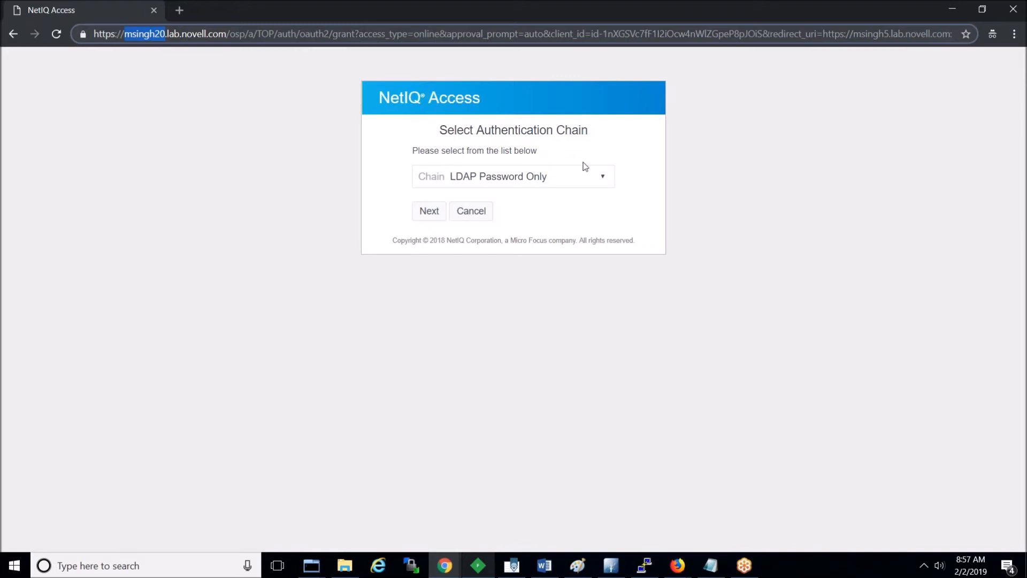
pyautogui.click(509, 508)
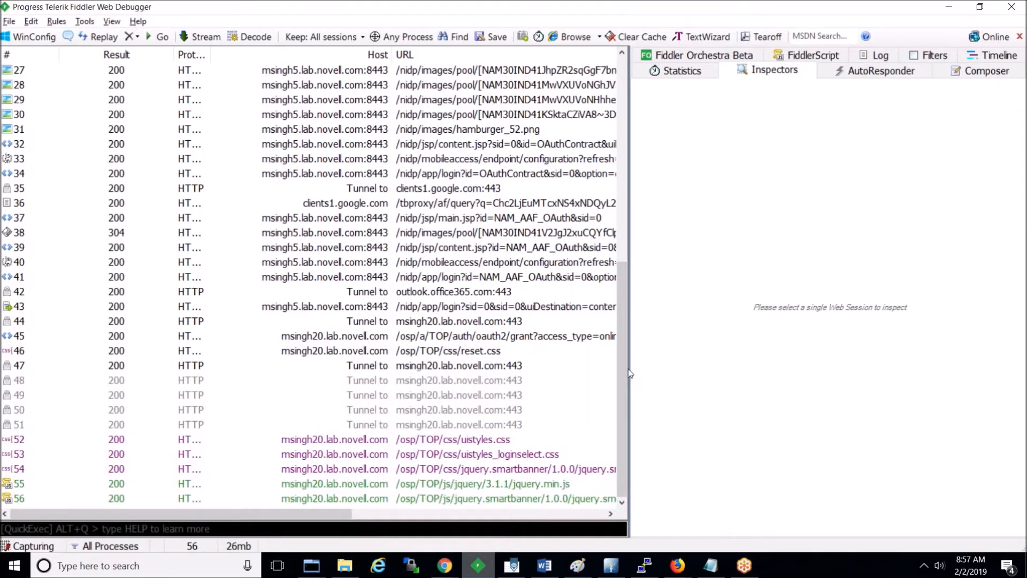
# Step: Widen the panes and inspect session 43's submitted login form fields and response headers
pyautogui.moveTo(629, 369); pyautogui.dragTo(794, 359)
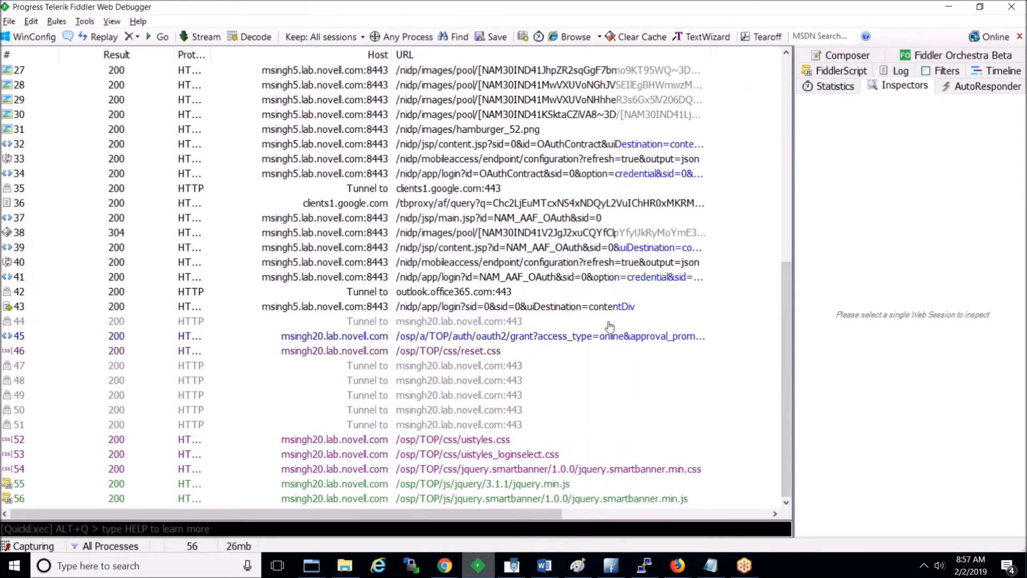
pyautogui.click(500, 312)
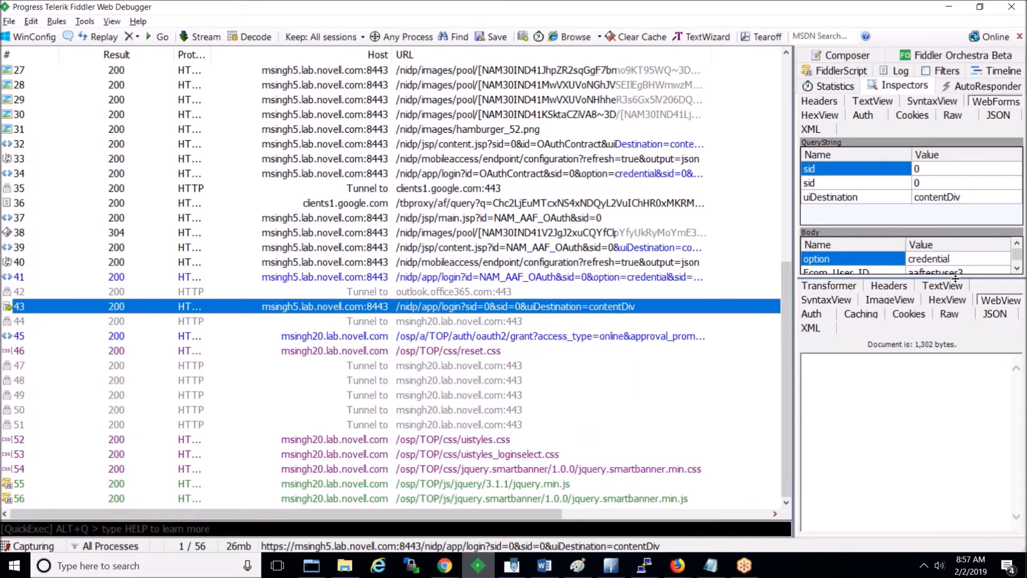
pyautogui.moveTo(956, 278); pyautogui.dragTo(951, 344)
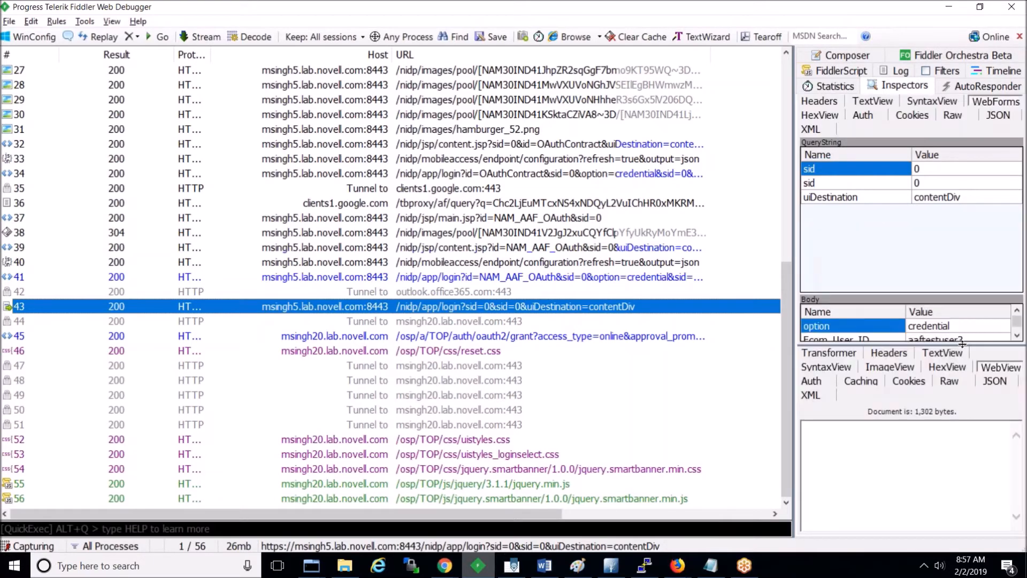
pyautogui.moveTo(957, 293); pyautogui.dragTo(953, 245)
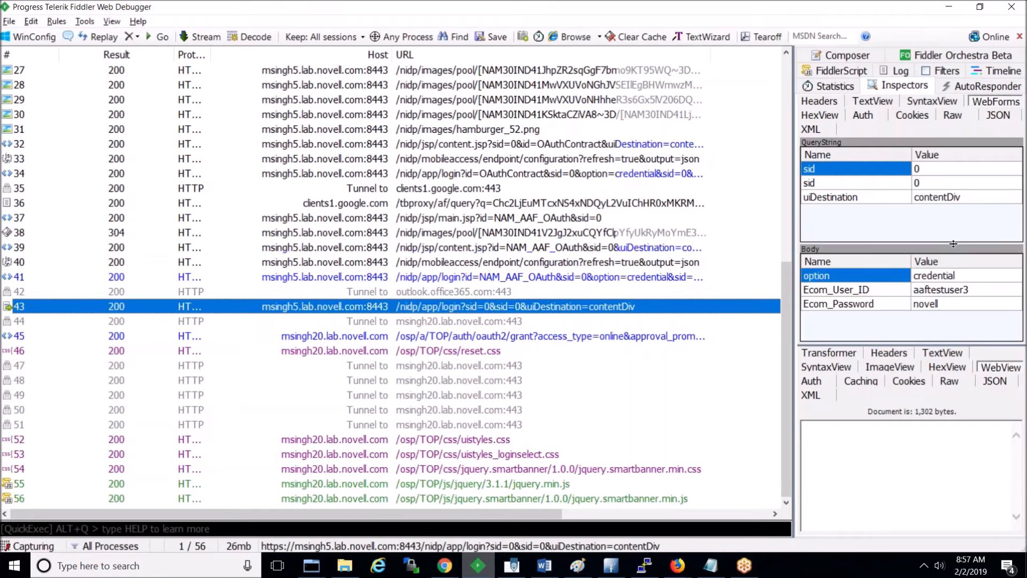
pyautogui.click(932, 294)
pyautogui.click(932, 303)
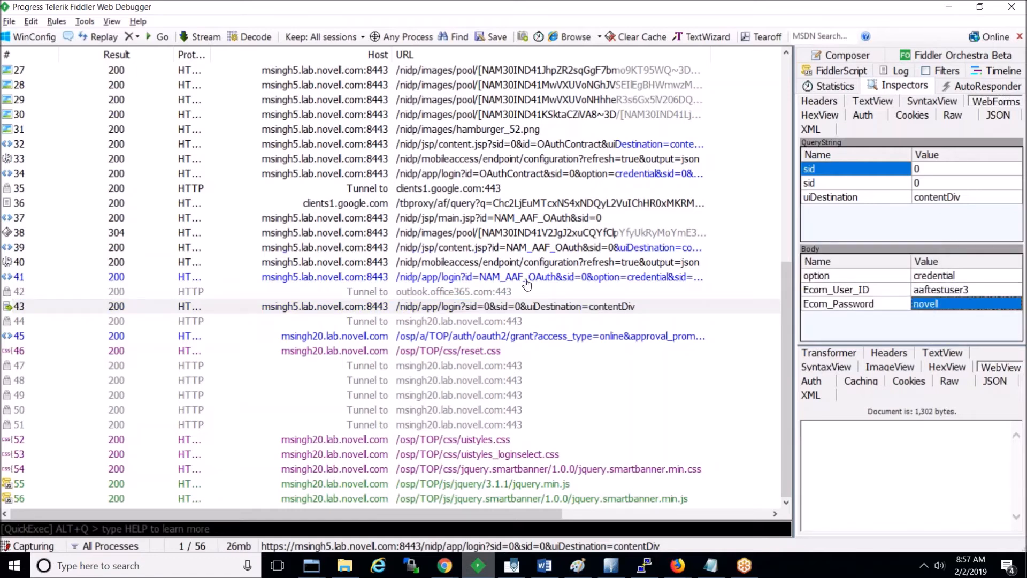
pyautogui.click(497, 308)
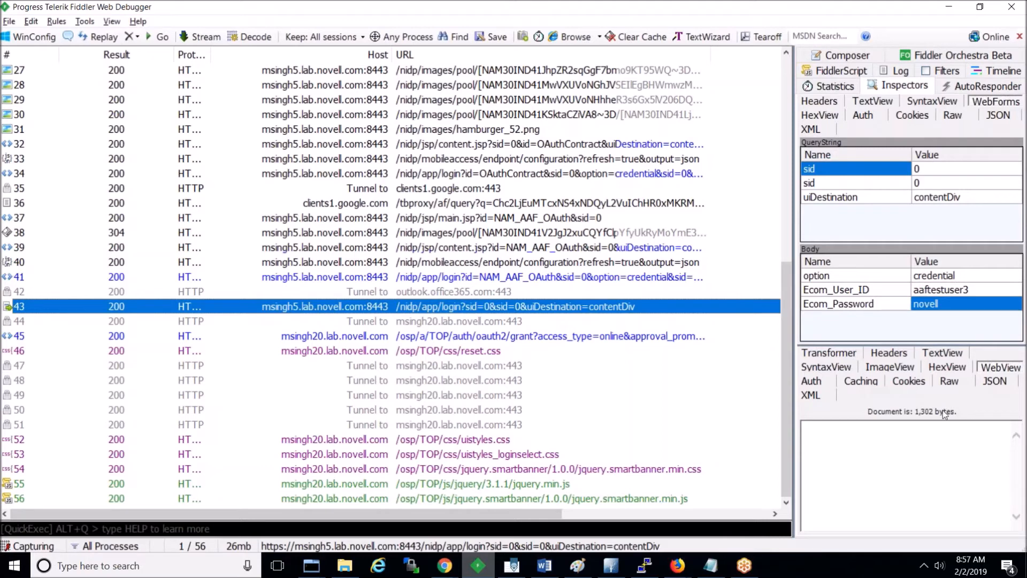
pyautogui.click(889, 352)
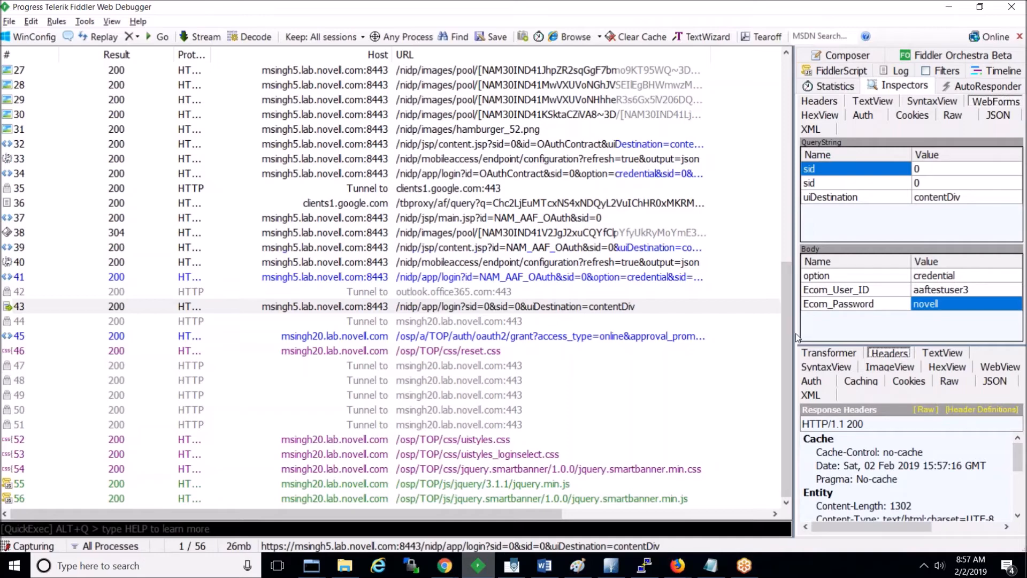
pyautogui.moveTo(796, 336); pyautogui.dragTo(717, 339)
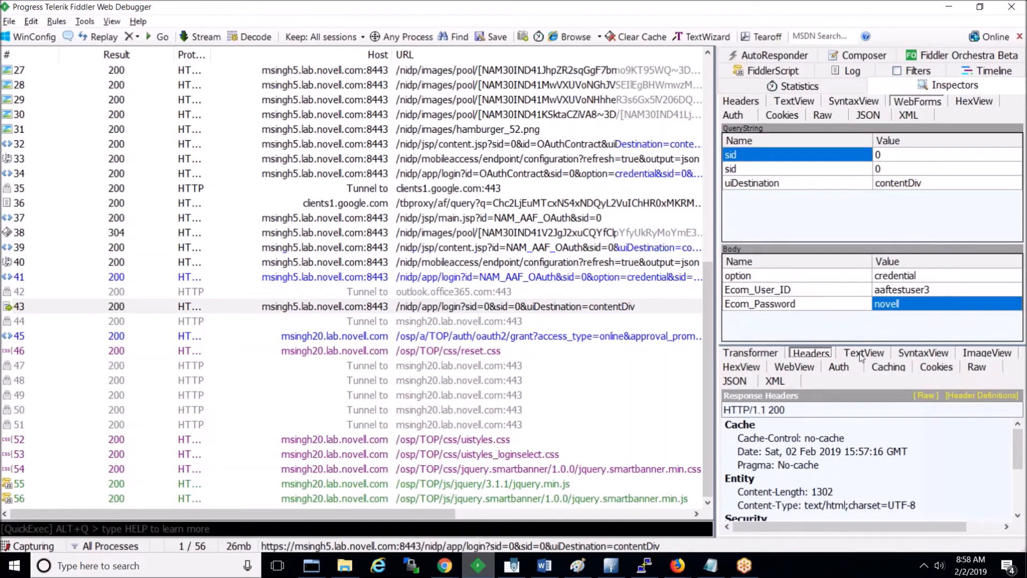
# Step: Review the response's form action and client_id in SyntaxView, then inspect session 45's oauth2 grant request
pyautogui.click(916, 354)
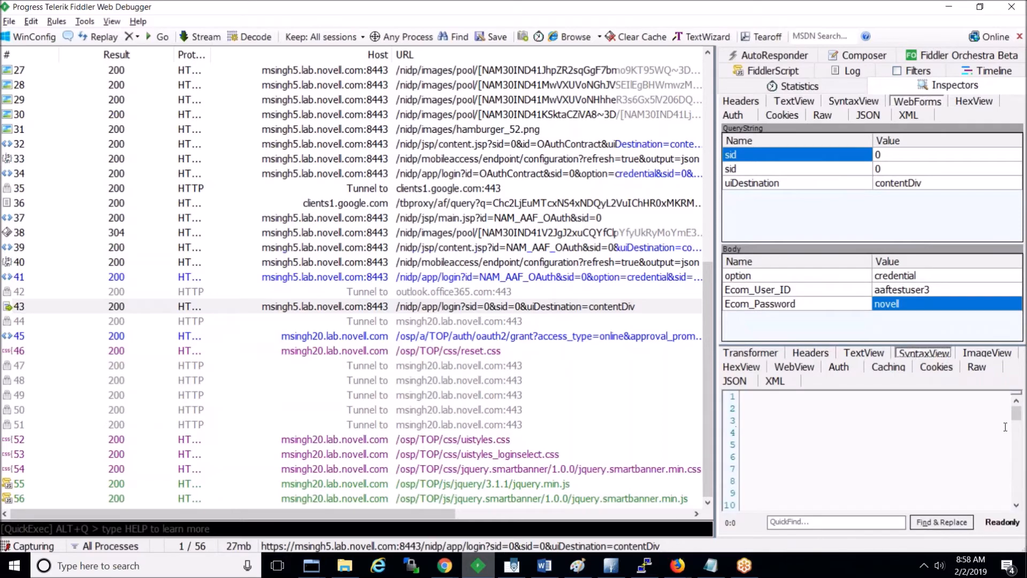
pyautogui.moveTo(1016, 413); pyautogui.dragTo(1017, 455)
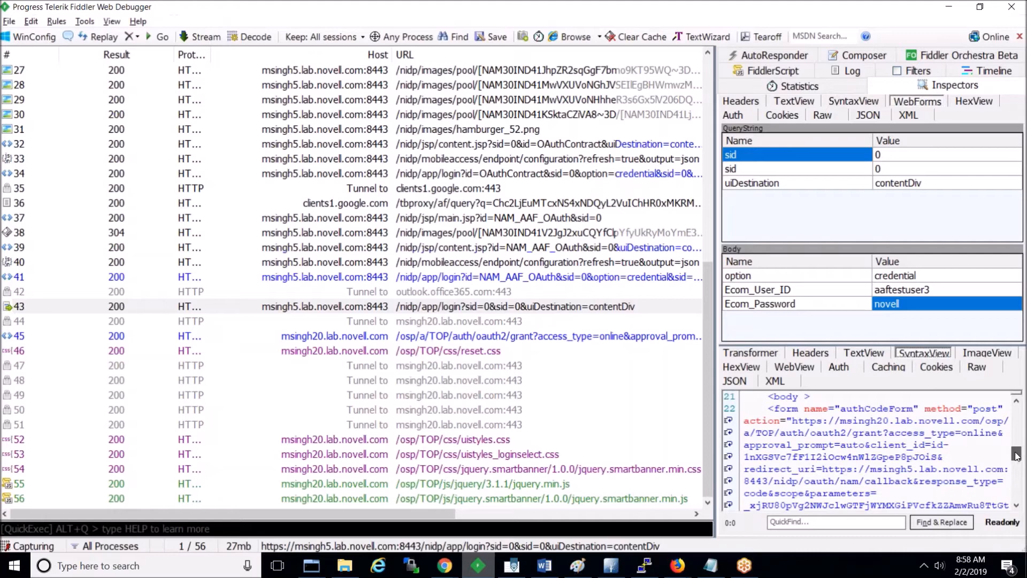
pyautogui.moveTo(1016, 455); pyautogui.dragTo(1017, 459)
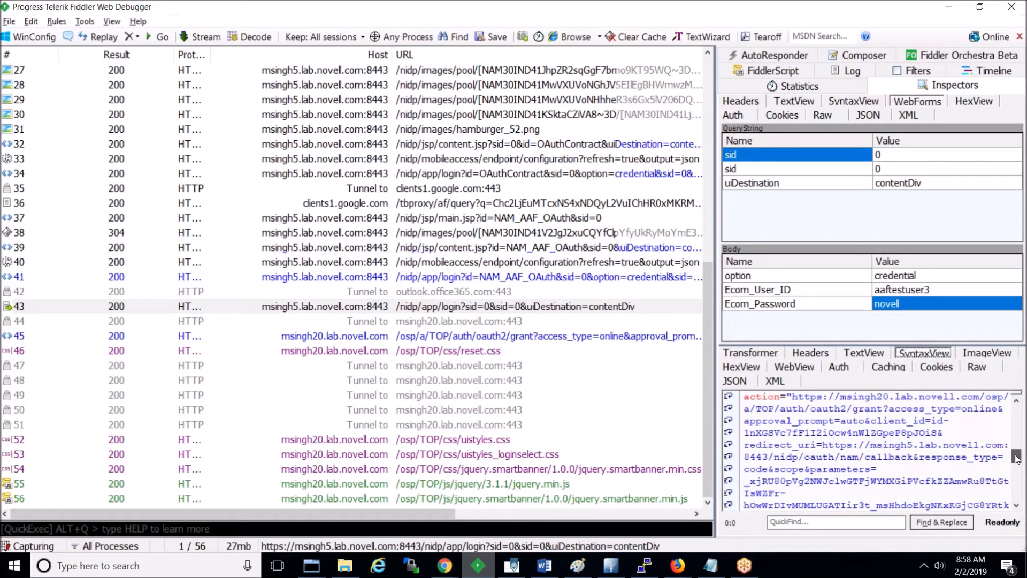
pyautogui.click(855, 445)
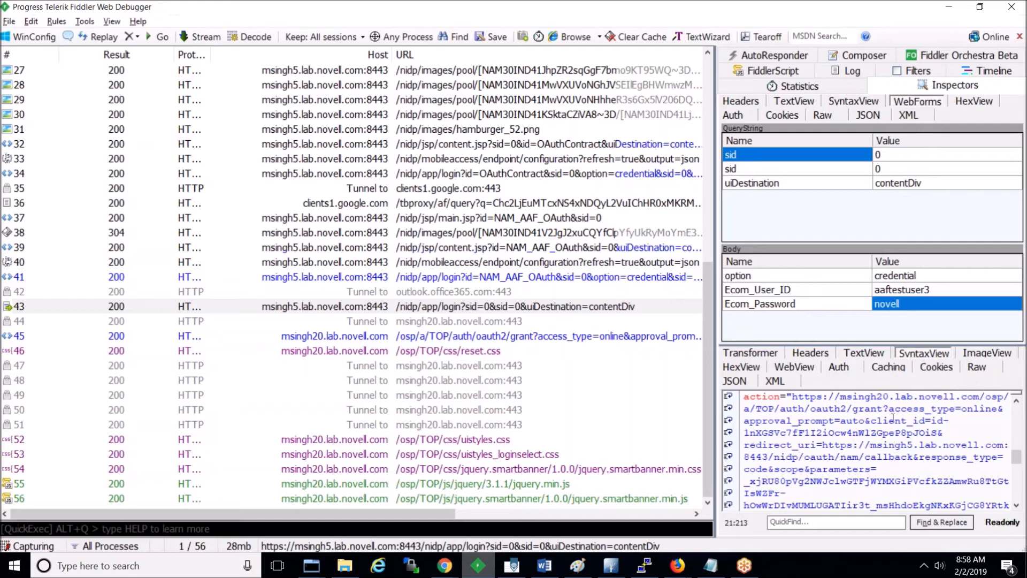
pyautogui.doubleClick(795, 433)
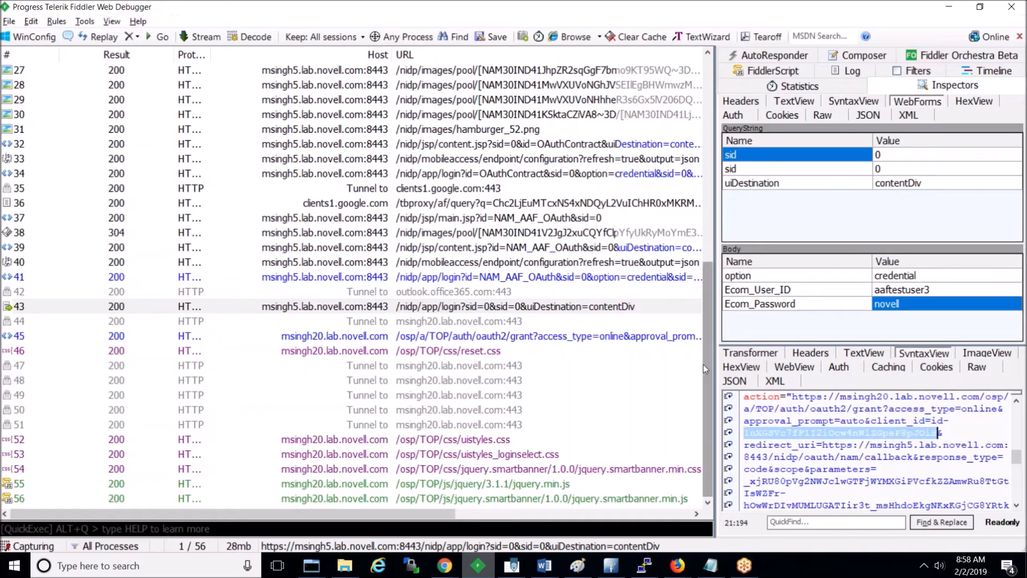
pyautogui.moveTo(714, 364); pyautogui.dragTo(686, 362)
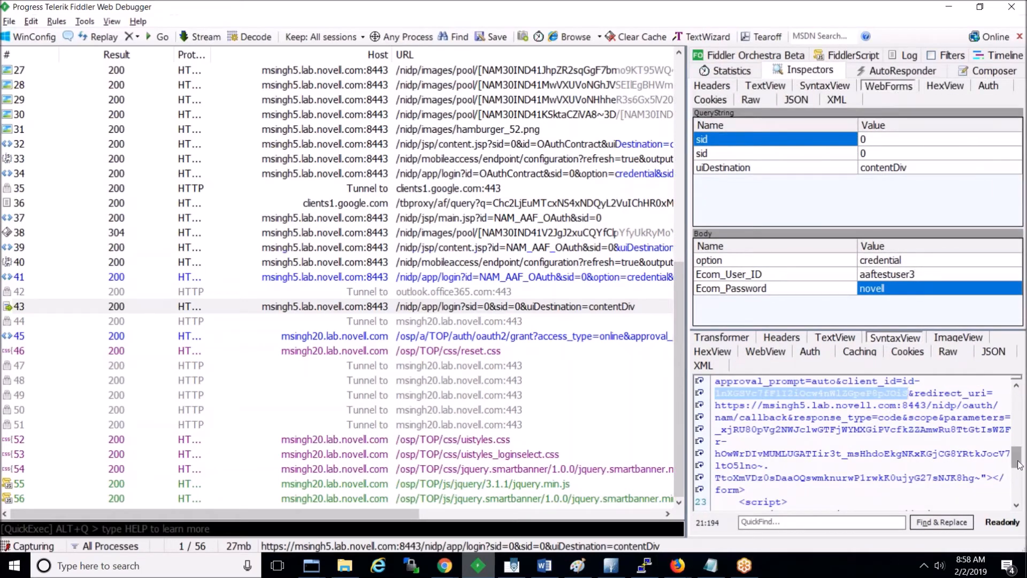
pyautogui.moveTo(1020, 464); pyautogui.dragTo(1014, 488)
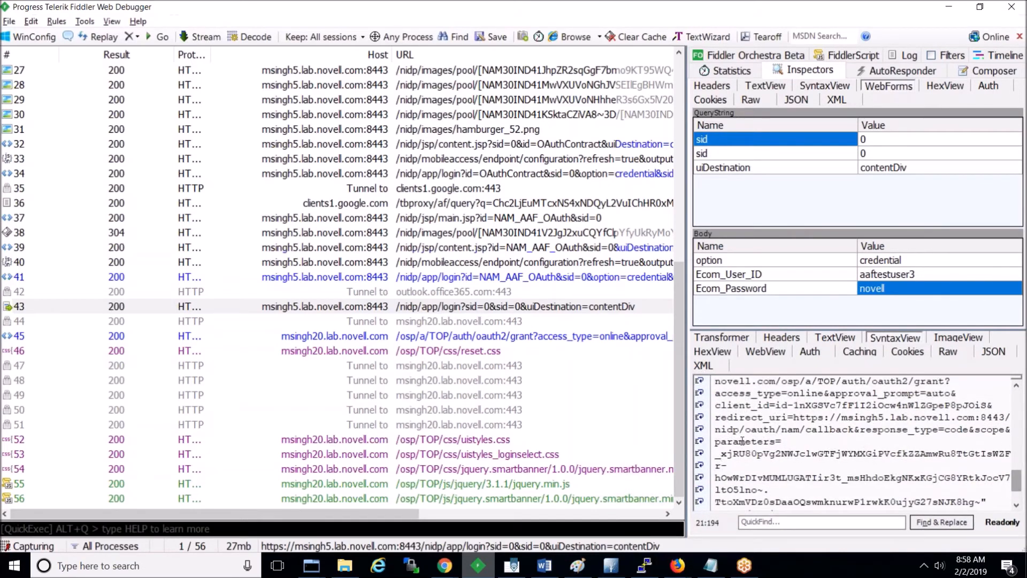
pyautogui.click(466, 337)
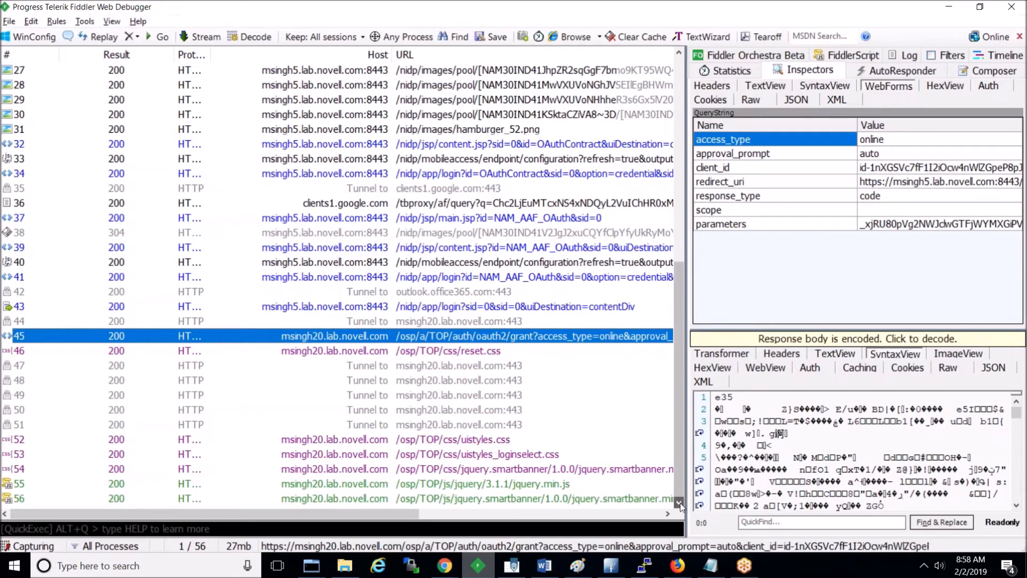
pyautogui.hotkey('alt', 'Tab')
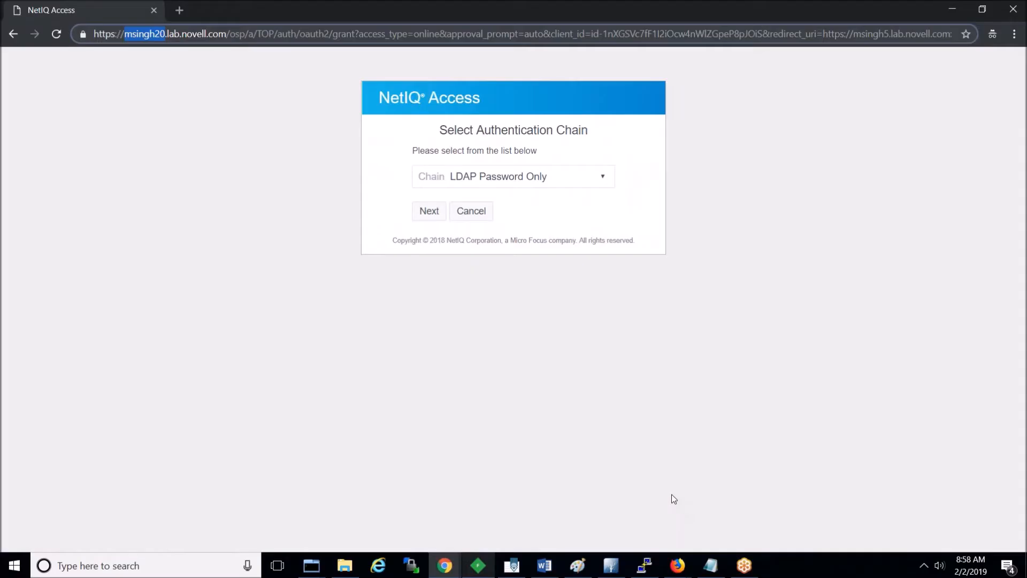
# Step: Pick the SMS chain in Advanced Authentication and submit the texted one-time code to reach the portal
pyautogui.click(603, 179)
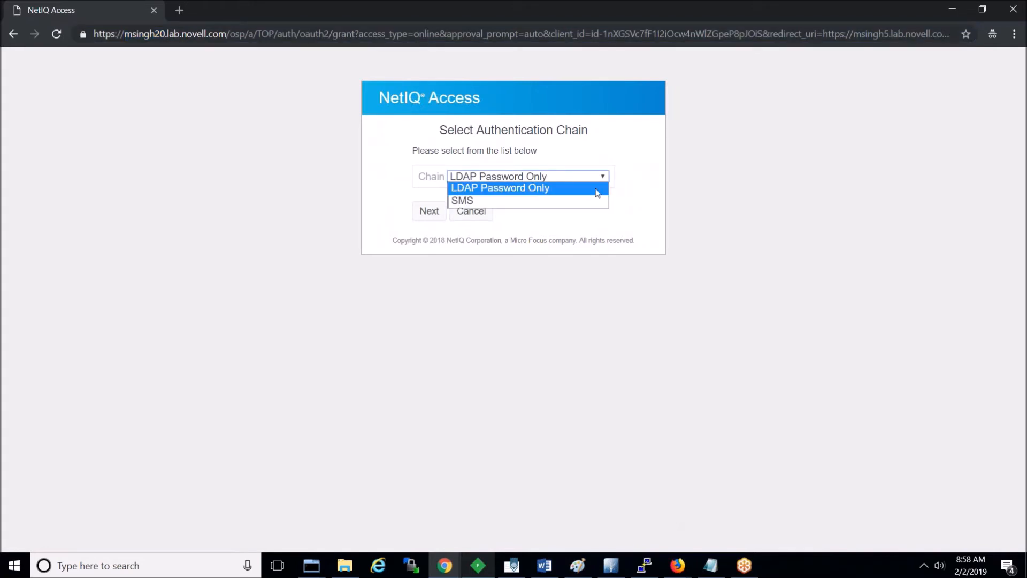
pyautogui.click(591, 202)
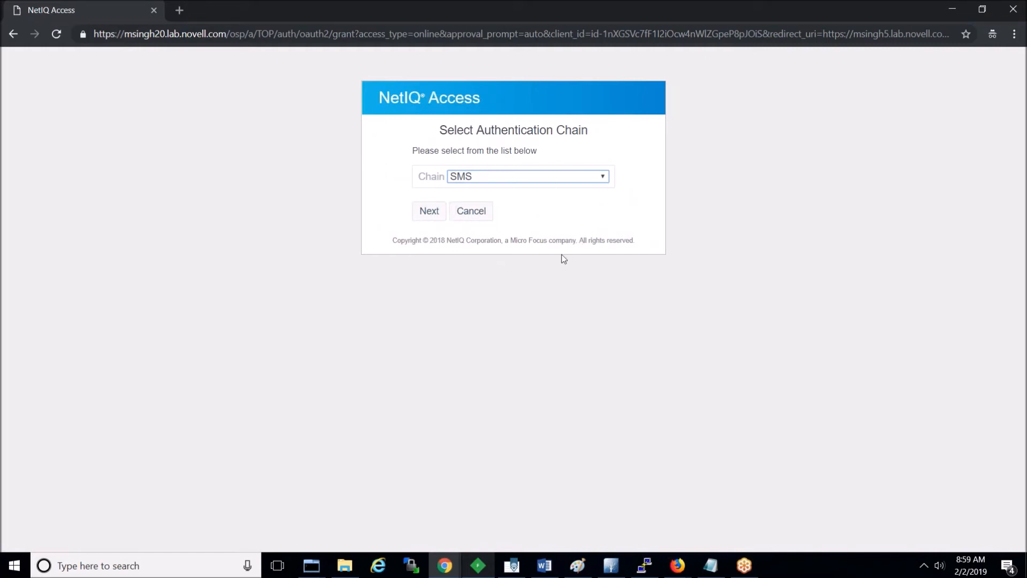
pyautogui.click(581, 182)
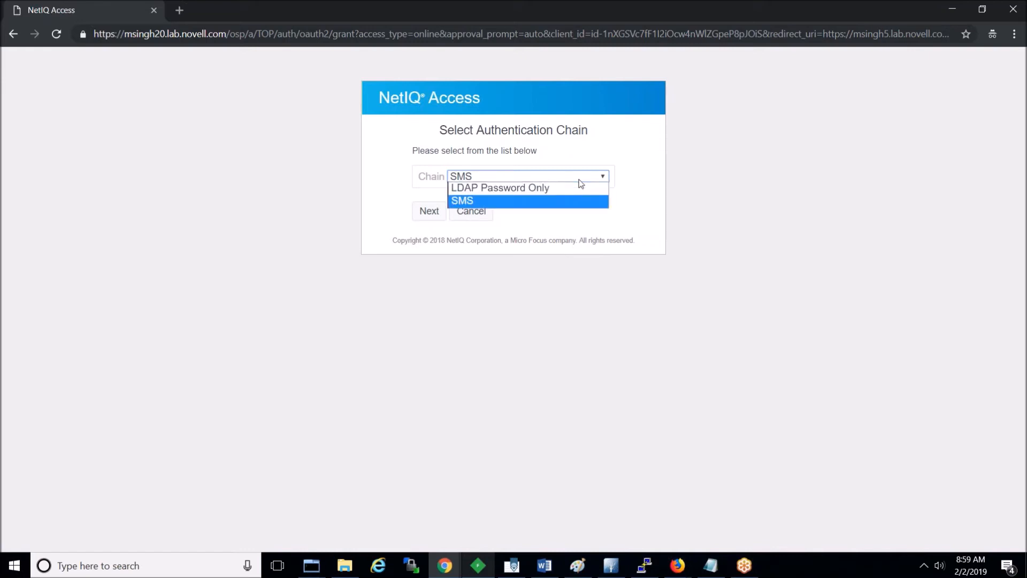
pyautogui.click(575, 201)
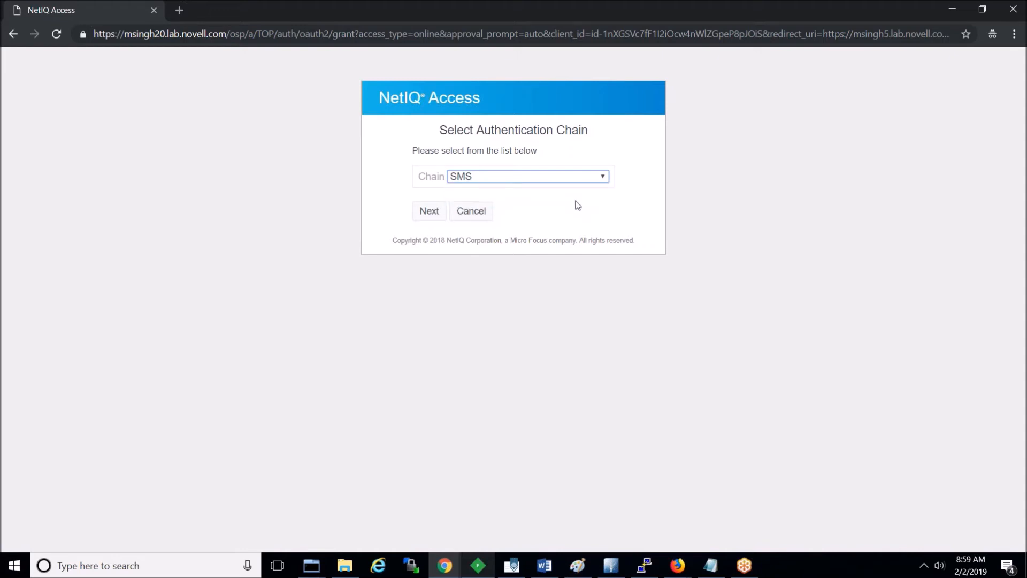
pyautogui.click(428, 214)
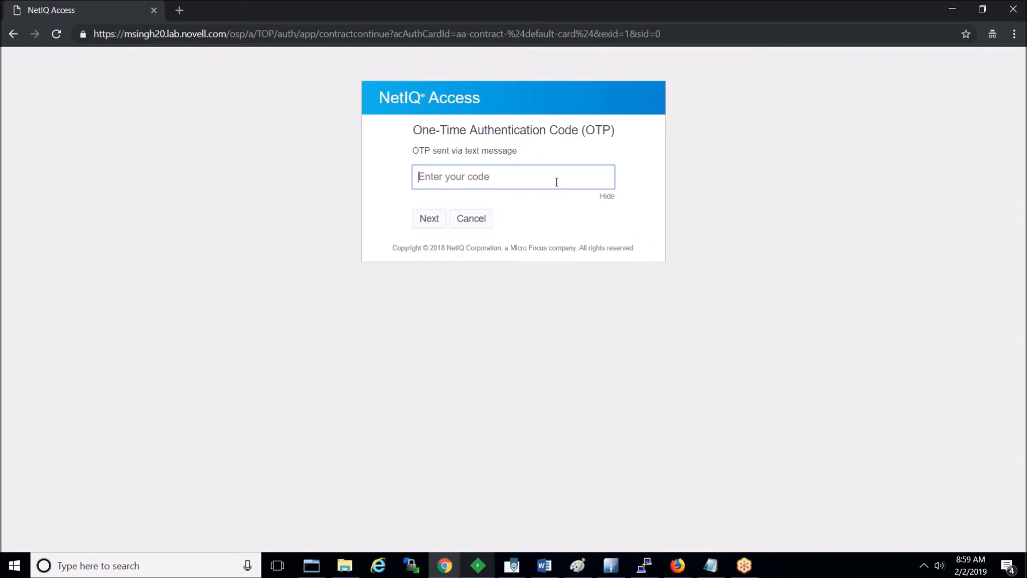
pyautogui.write('398154')
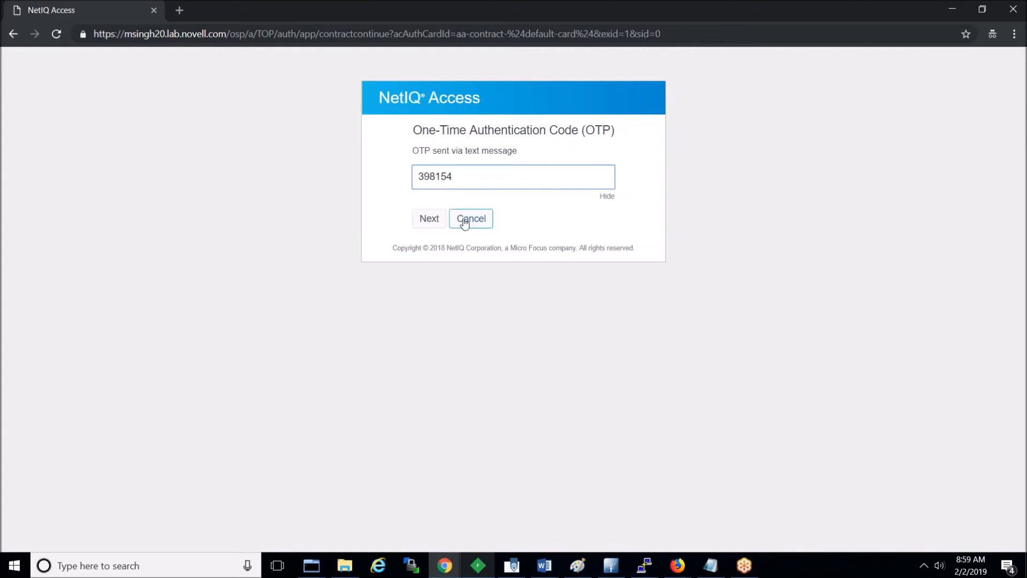
pyautogui.click(430, 219)
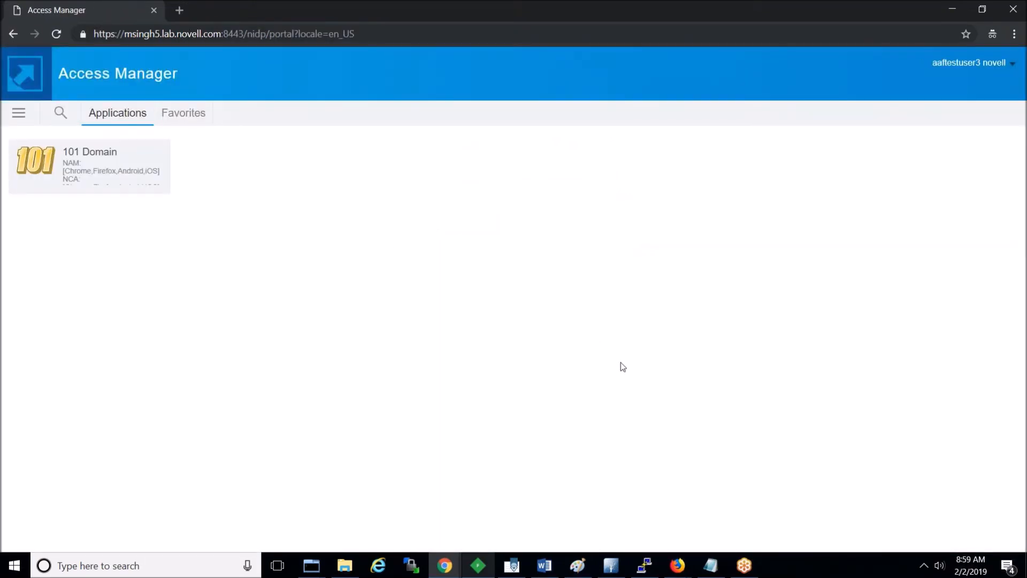
# Step: In Fiddler, verify the contractcontinue request posted SMS_OTP:1 and the nffc code, then return to Firefox
pyautogui.click(478, 565)
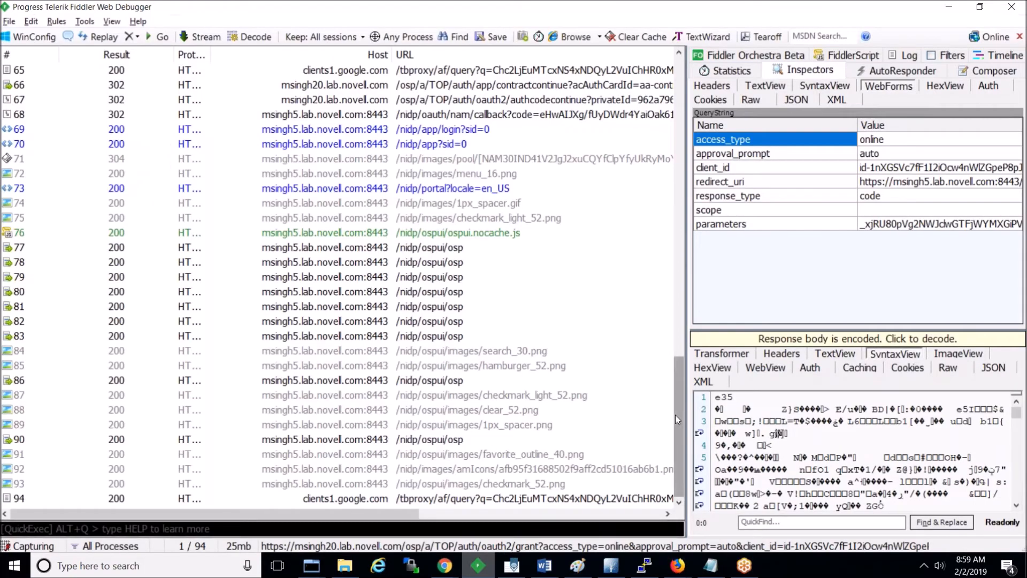
pyautogui.click(425, 191)
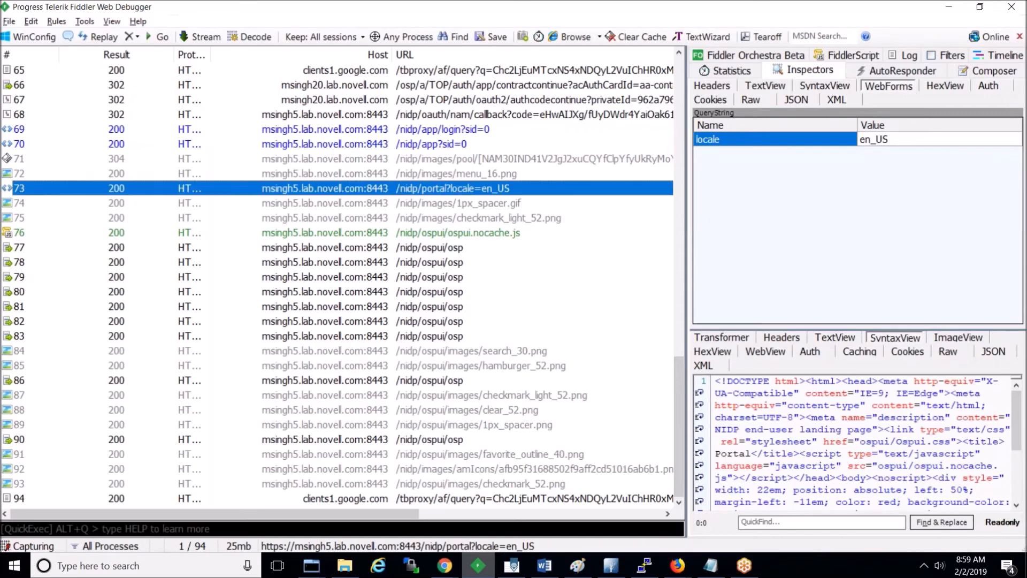
pyautogui.click(445, 85)
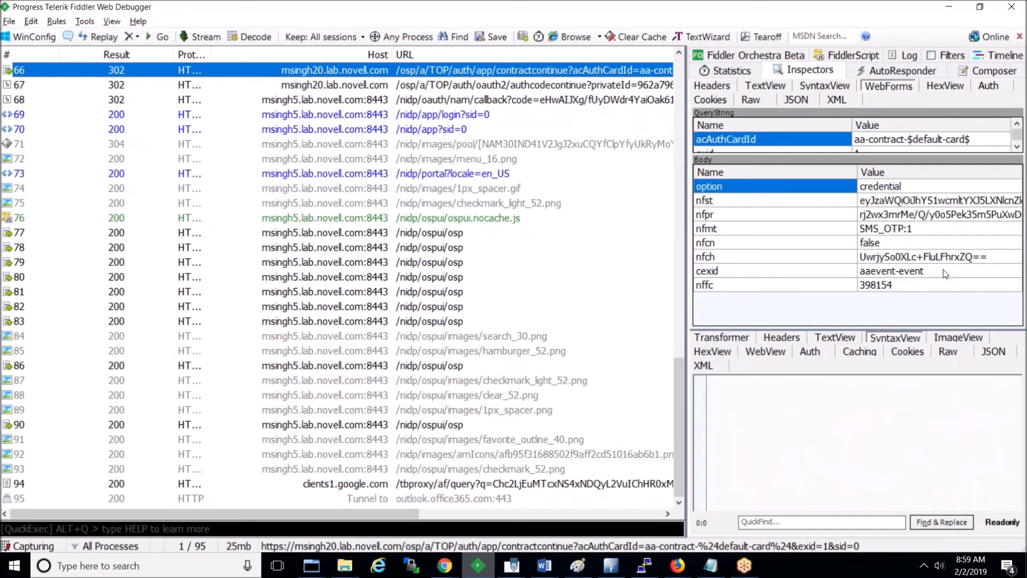
pyautogui.click(892, 289)
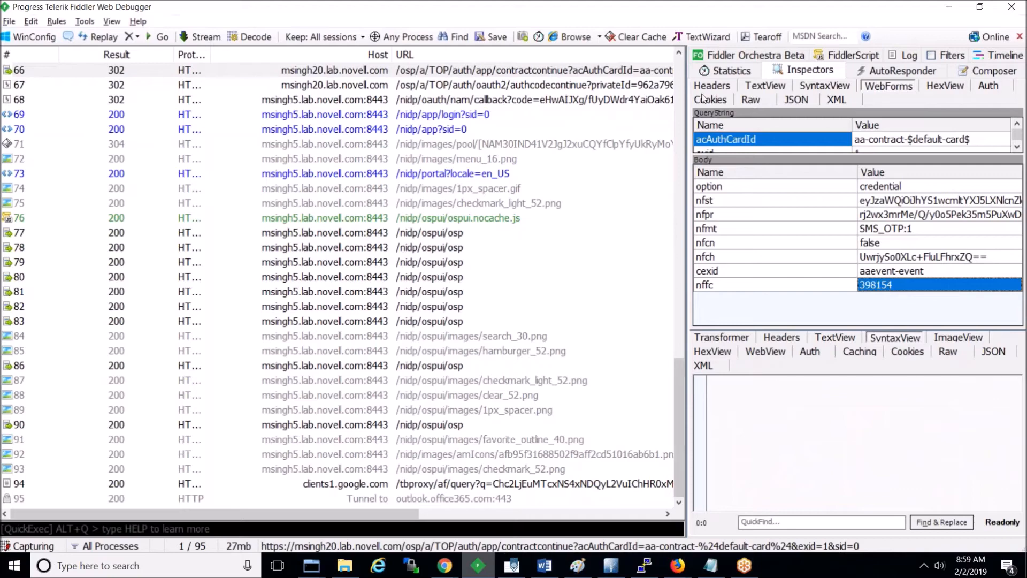
pyautogui.click(679, 54)
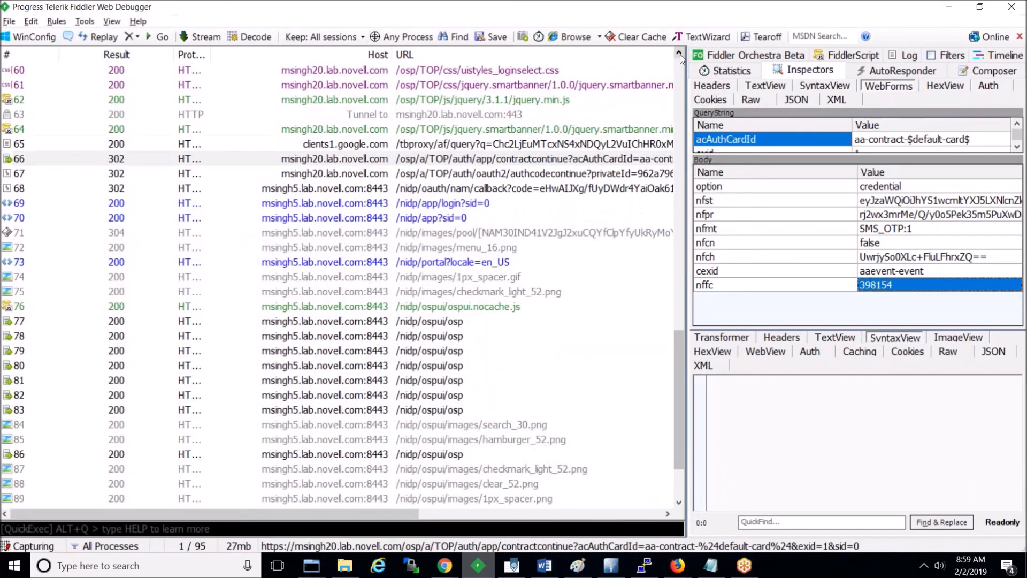
pyautogui.click(680, 54)
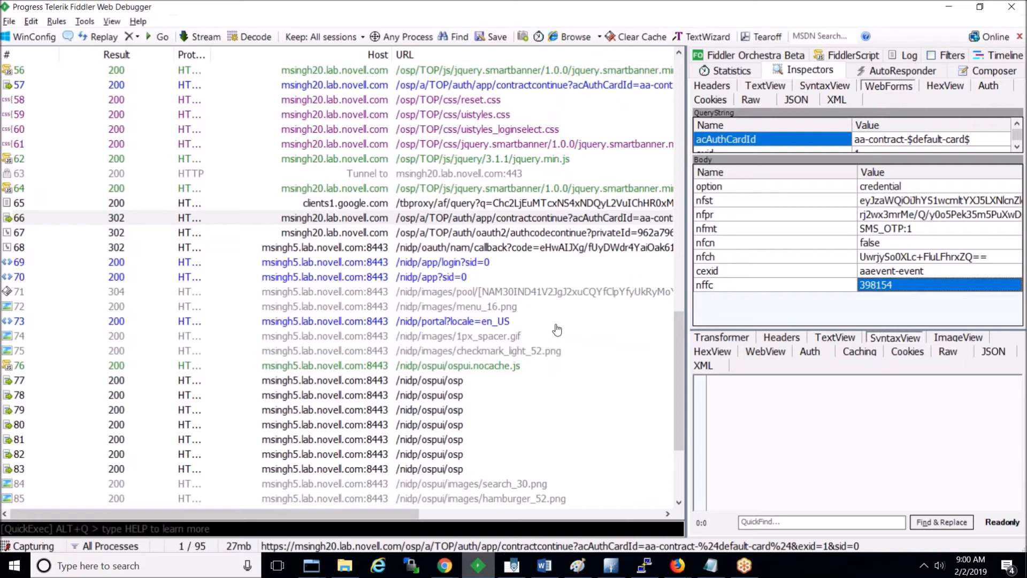
pyautogui.click(675, 568)
pyautogui.click(715, 542)
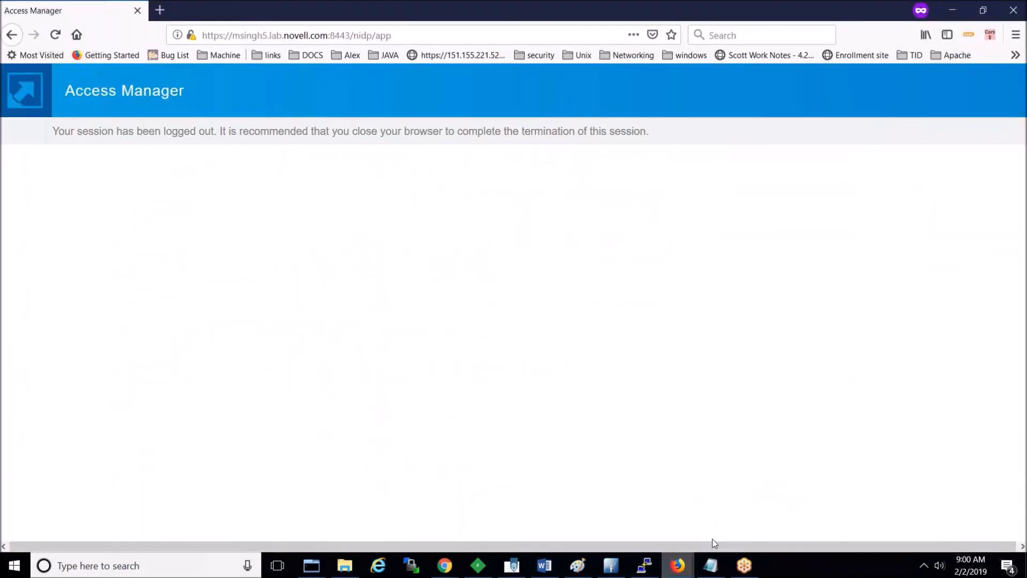
# Step: Close the logged-out Access Manager portal window, leaving the admin console in view
pyautogui.moveTo(677, 566)
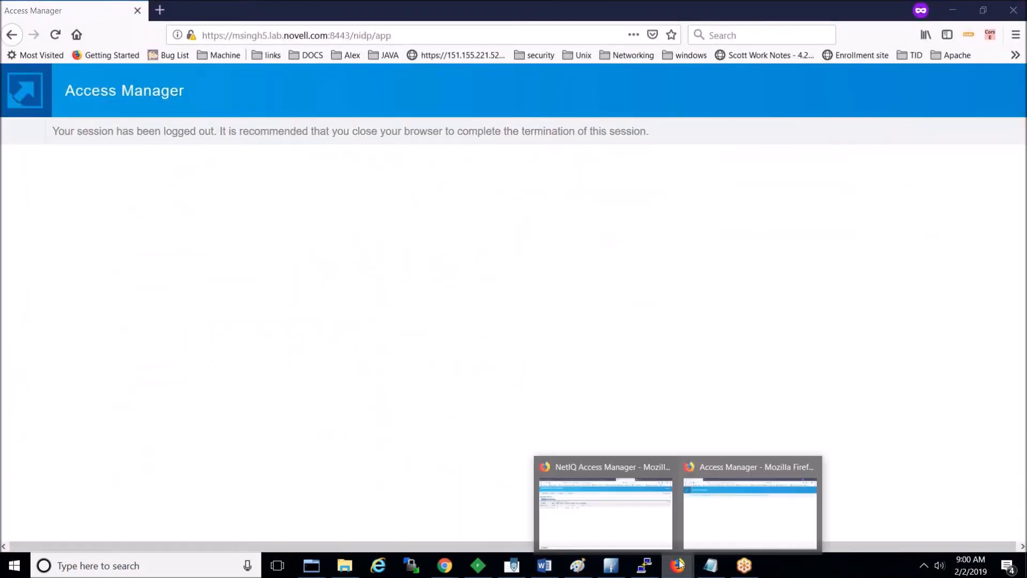
pyautogui.click(621, 518)
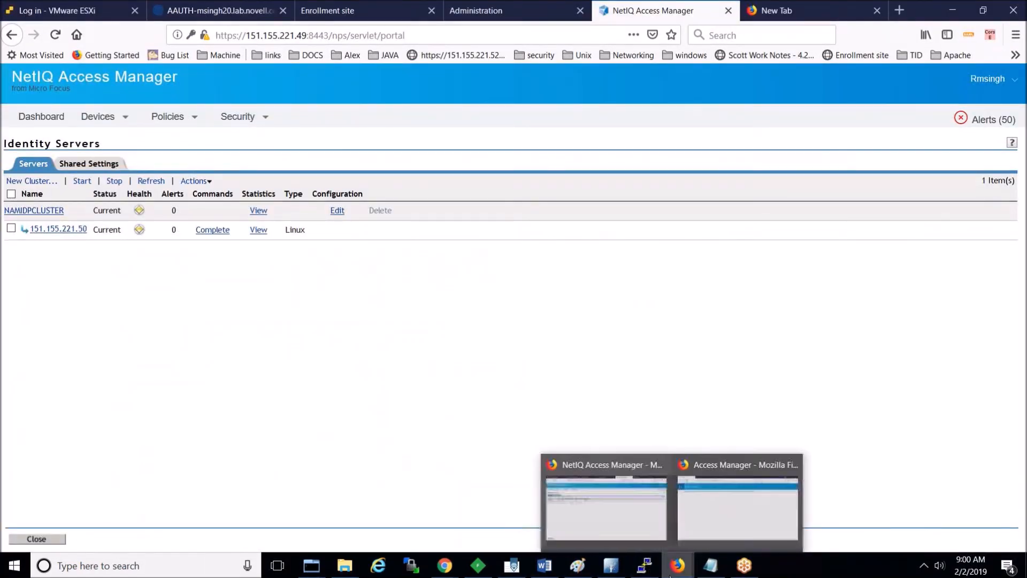
pyautogui.click(733, 520)
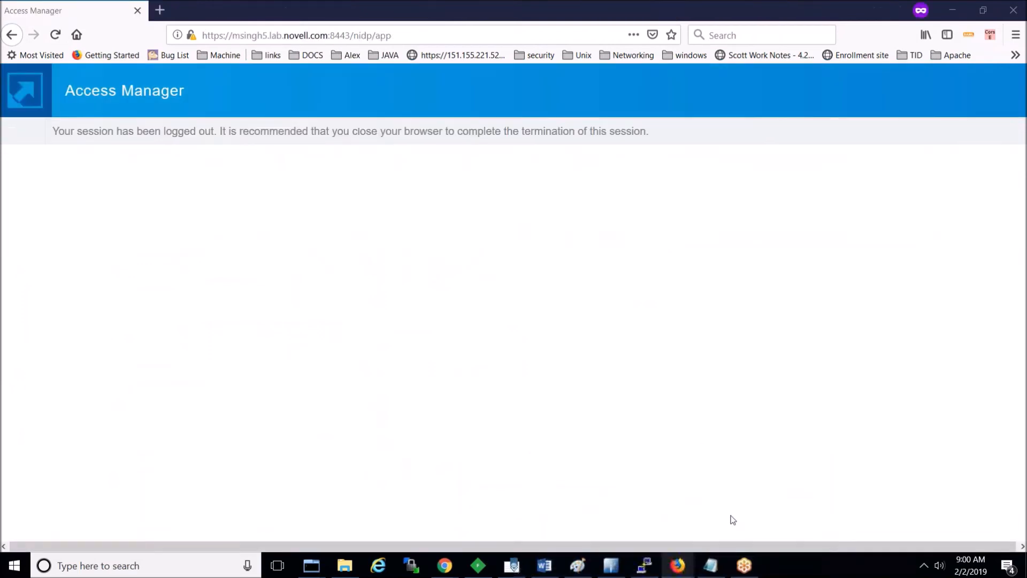
pyautogui.doubleClick(633, 4)
pyautogui.moveTo(701, 11); pyautogui.dragTo(480, 155)
pyautogui.click(789, 154)
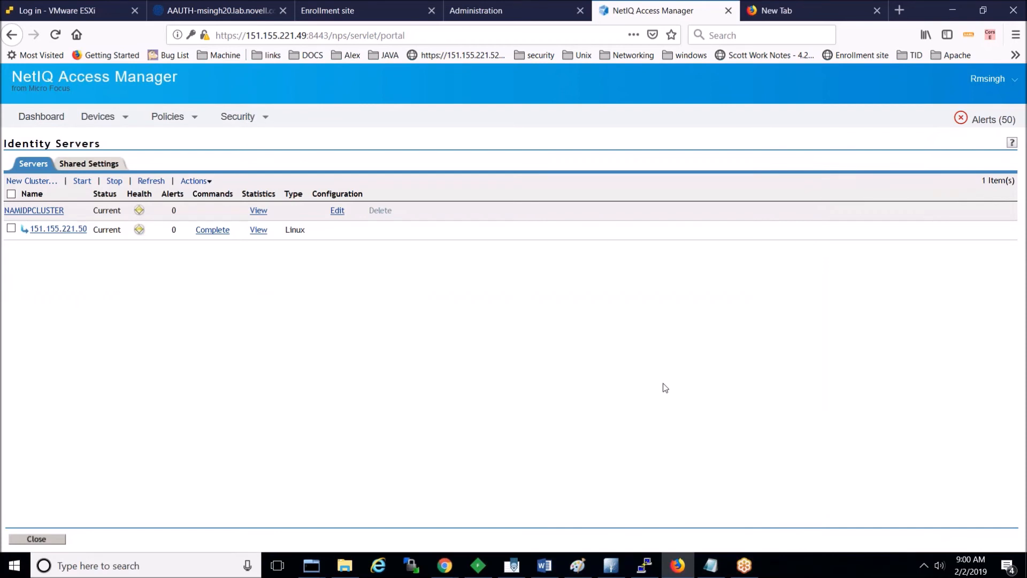
# Step: Set NAMIDPCLUSTER's NAM_AAF_OAuth method to the LDAP Password Only chain and save
pyautogui.click(337, 211)
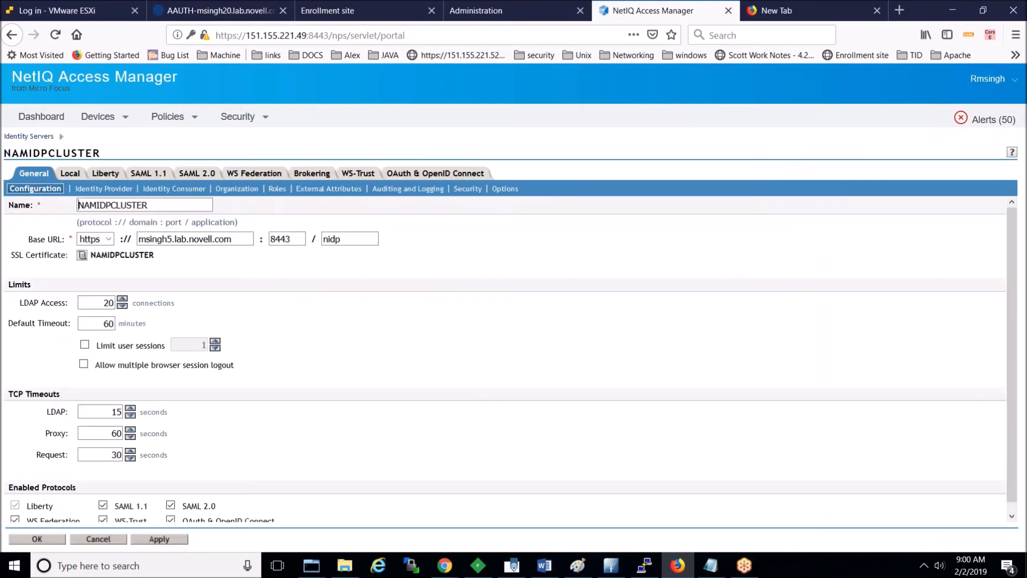
pyautogui.click(70, 174)
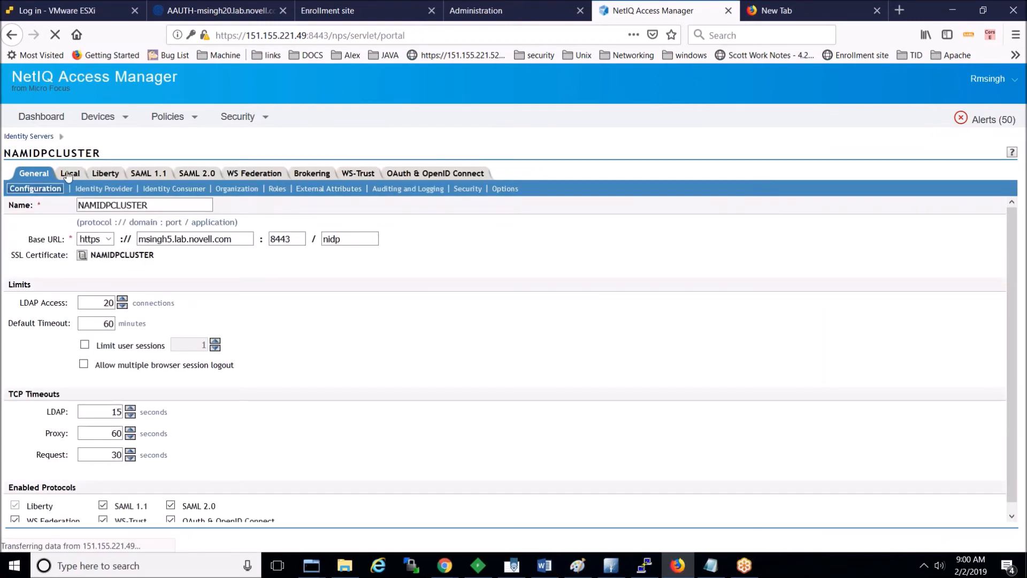
pyautogui.click(114, 190)
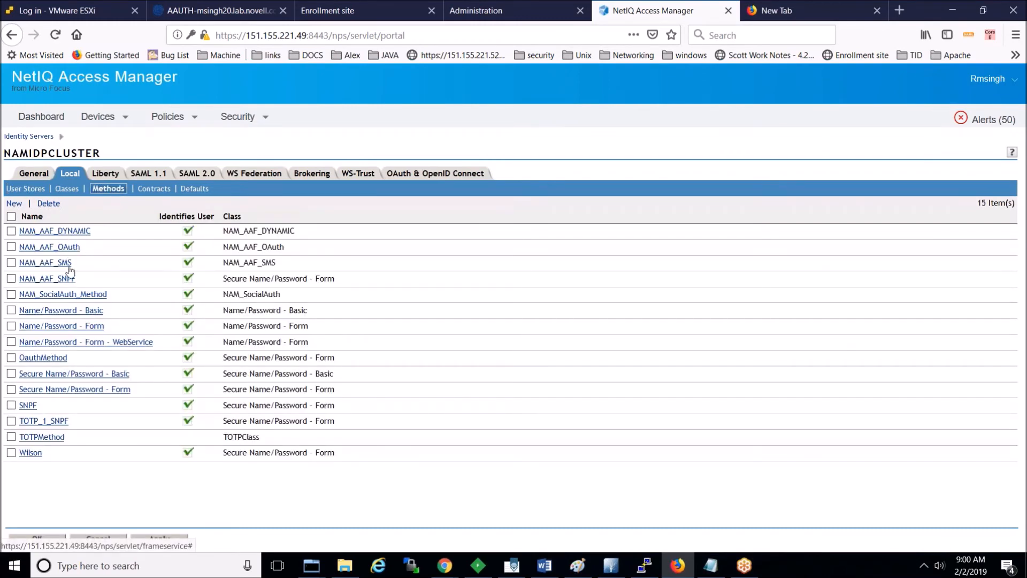
pyautogui.click(65, 249)
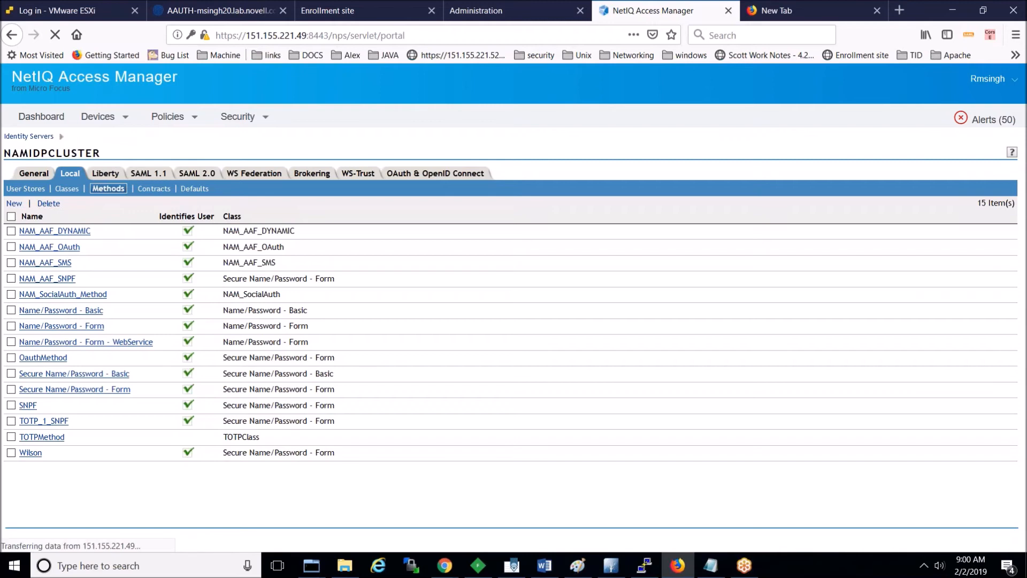
pyautogui.click(230, 206)
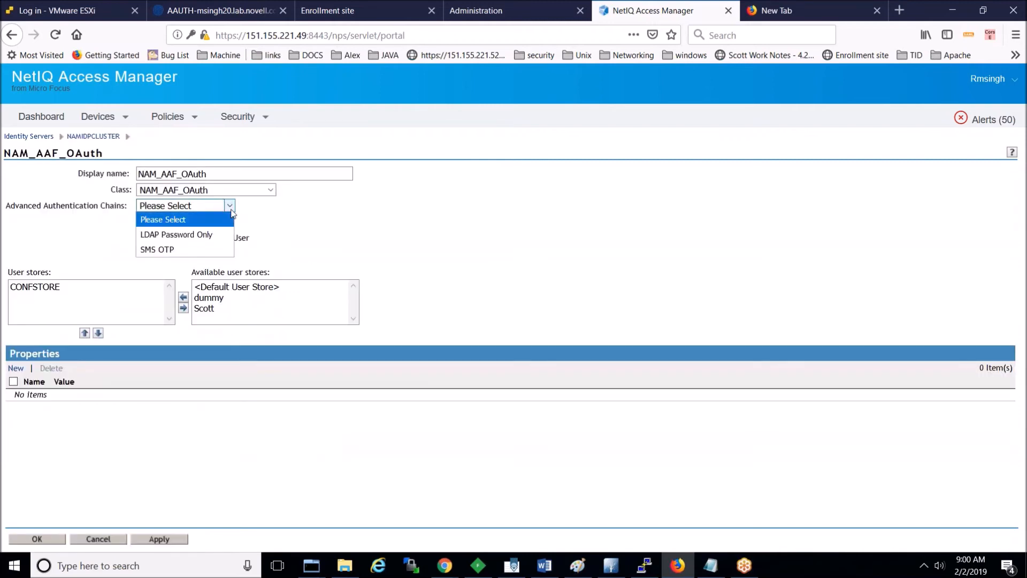
pyautogui.click(219, 234)
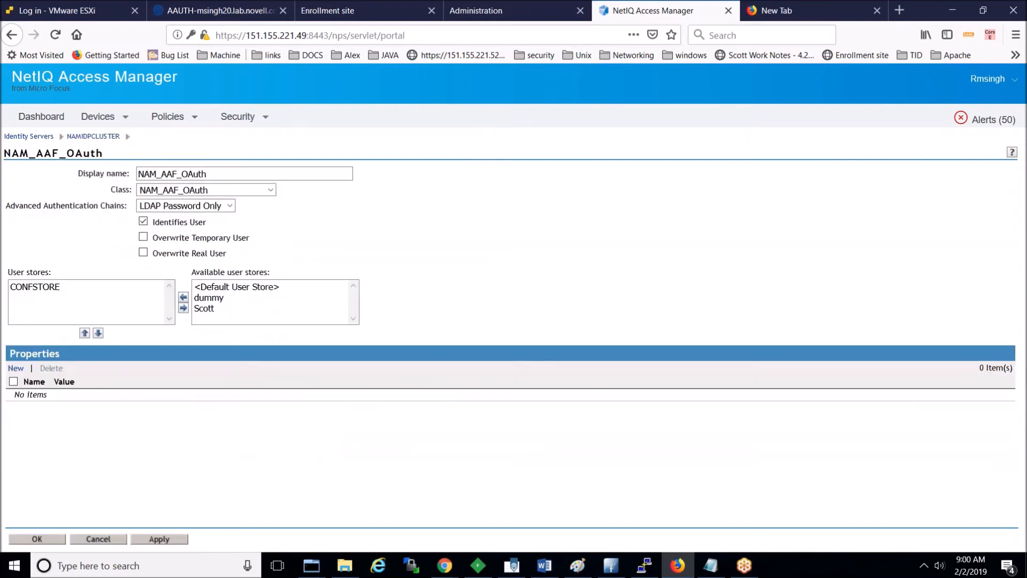
pyautogui.click(37, 539)
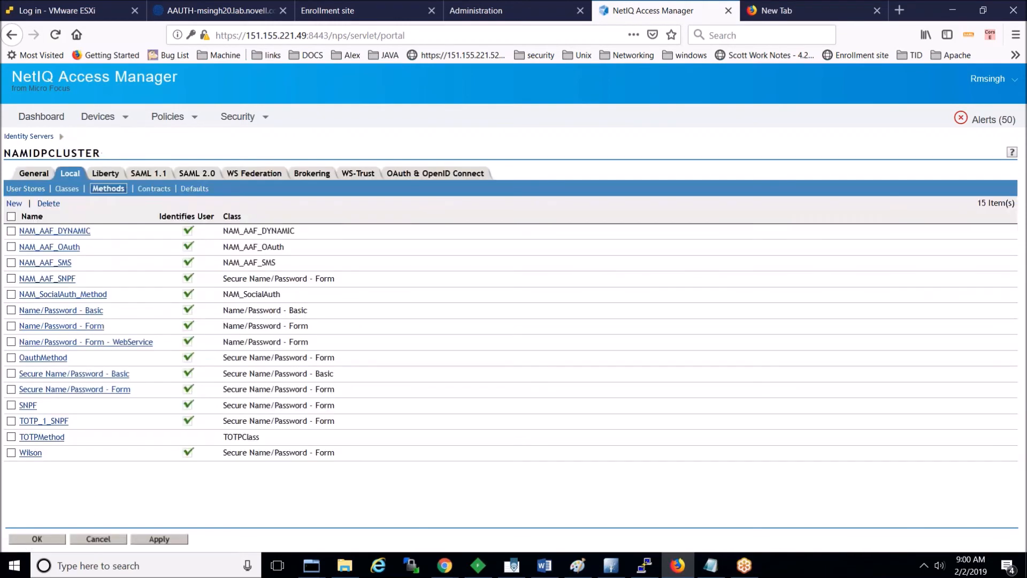
pyautogui.click(37, 539)
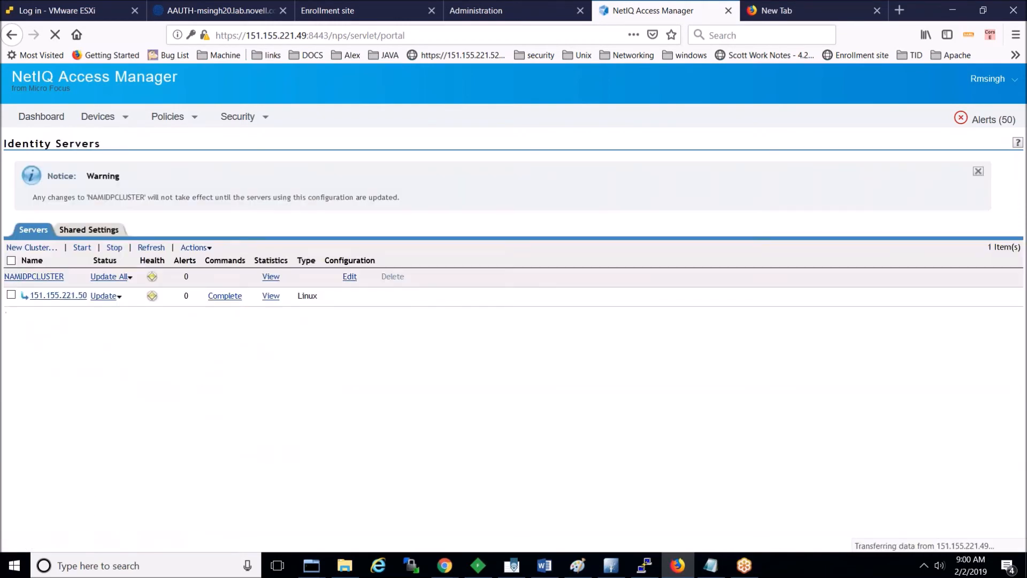
# Step: Update all NAMIDPCLUSTER servers with the full configuration and refresh their status
pyautogui.click(115, 276)
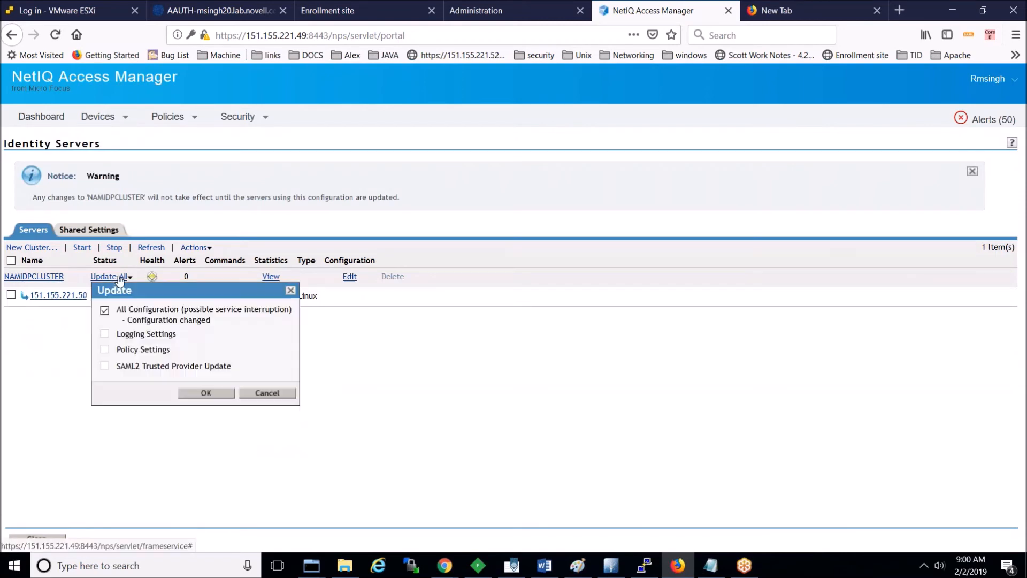
pyautogui.click(202, 393)
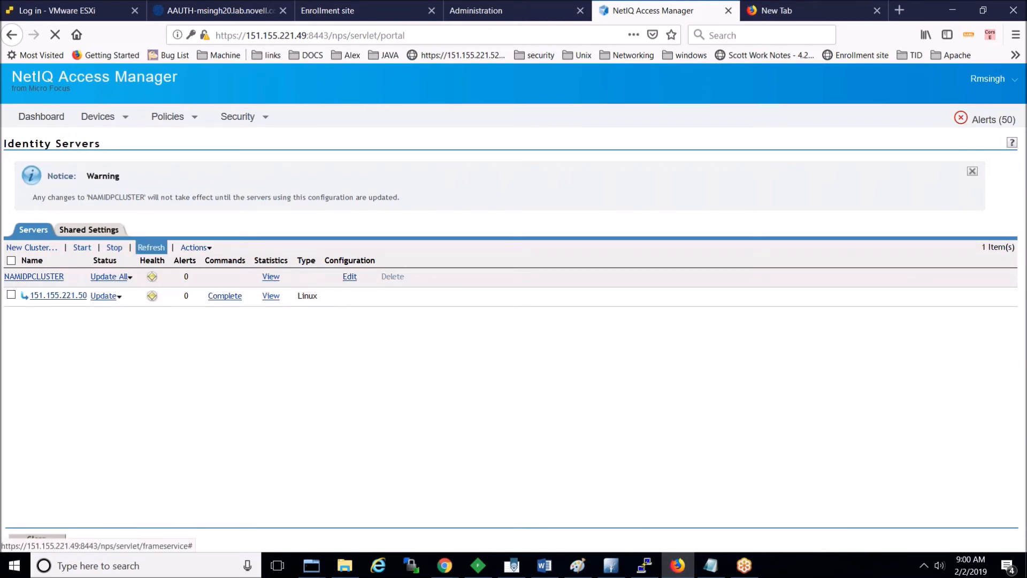
pyautogui.click(152, 247)
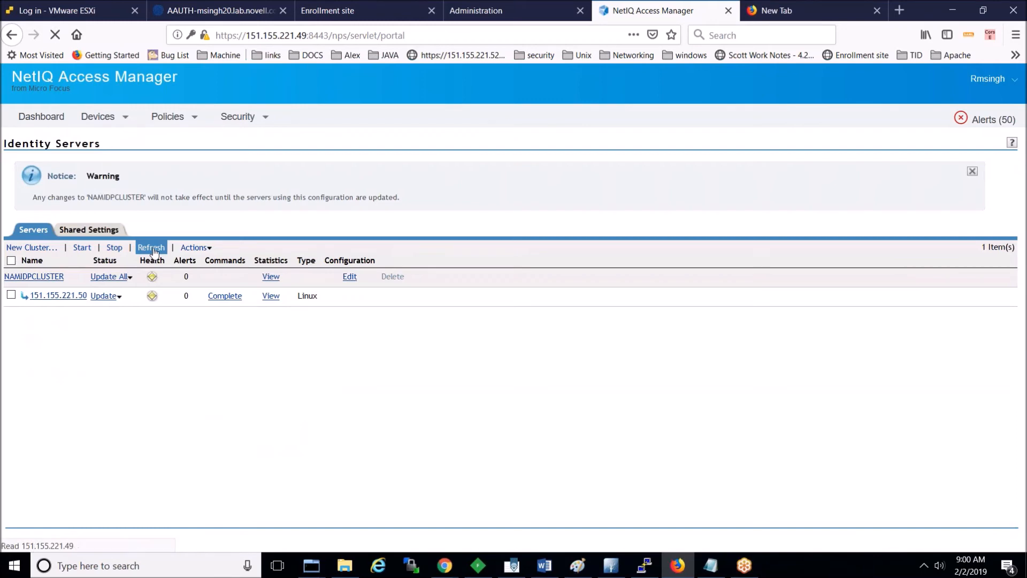
pyautogui.click(152, 180)
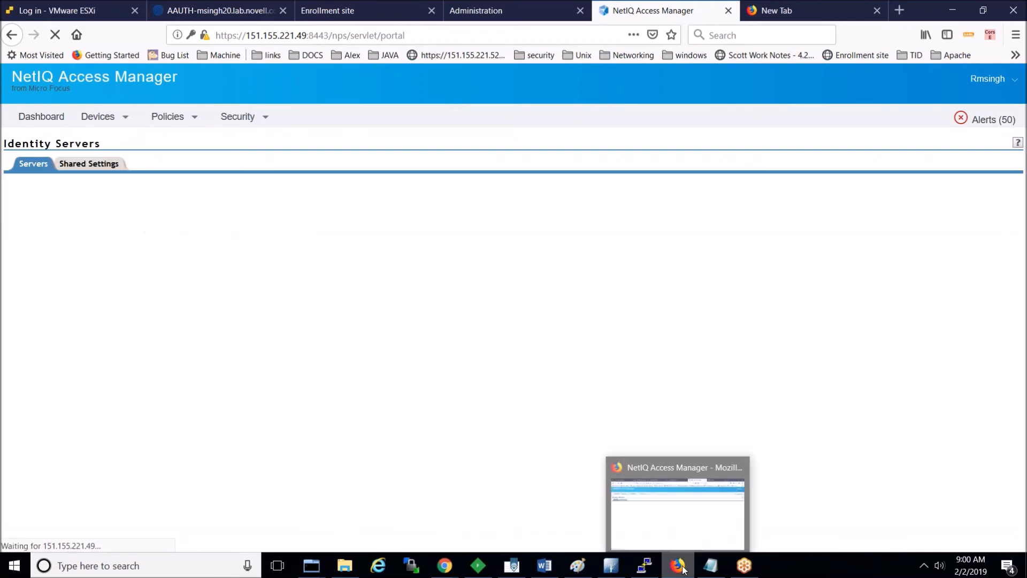
# Step: Log out of the signed-in Access Manager user portal in the browser
pyautogui.moveTo(443, 572)
pyautogui.click(471, 470)
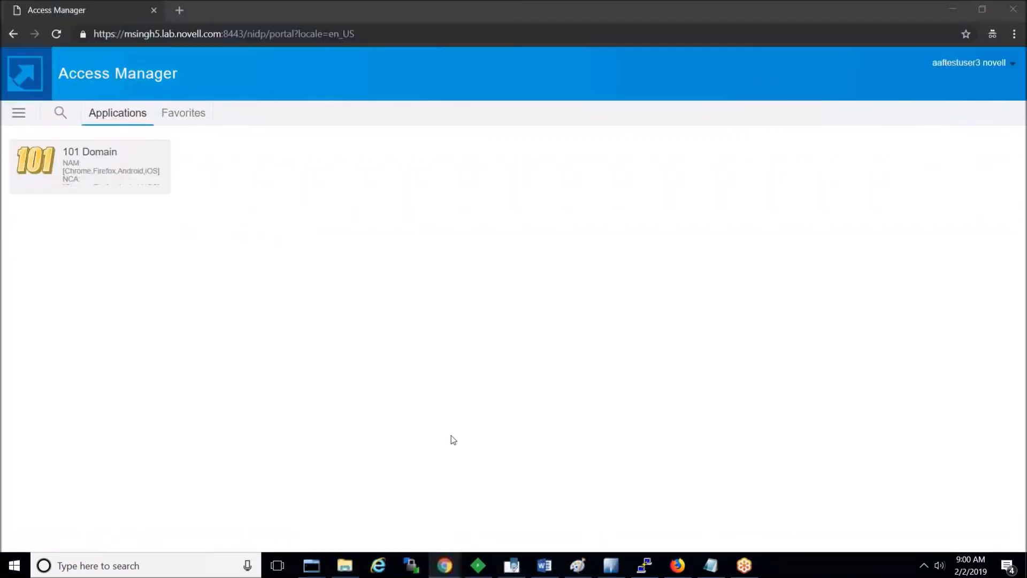
pyautogui.click(1014, 67)
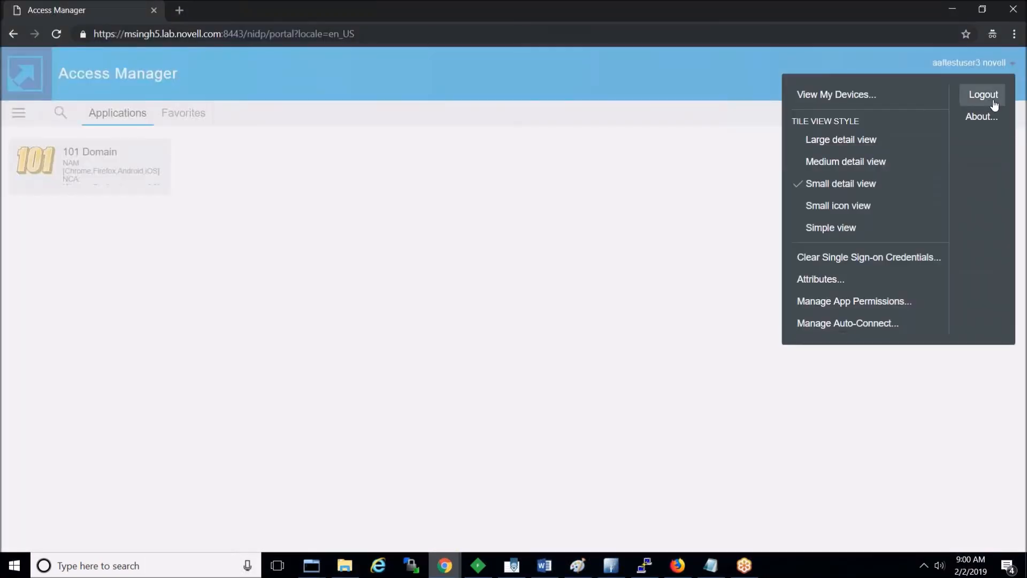
pyautogui.click(990, 95)
# Step: Clear all captured Fiddler sessions and reload the portal sign-in page
pyautogui.click(478, 566)
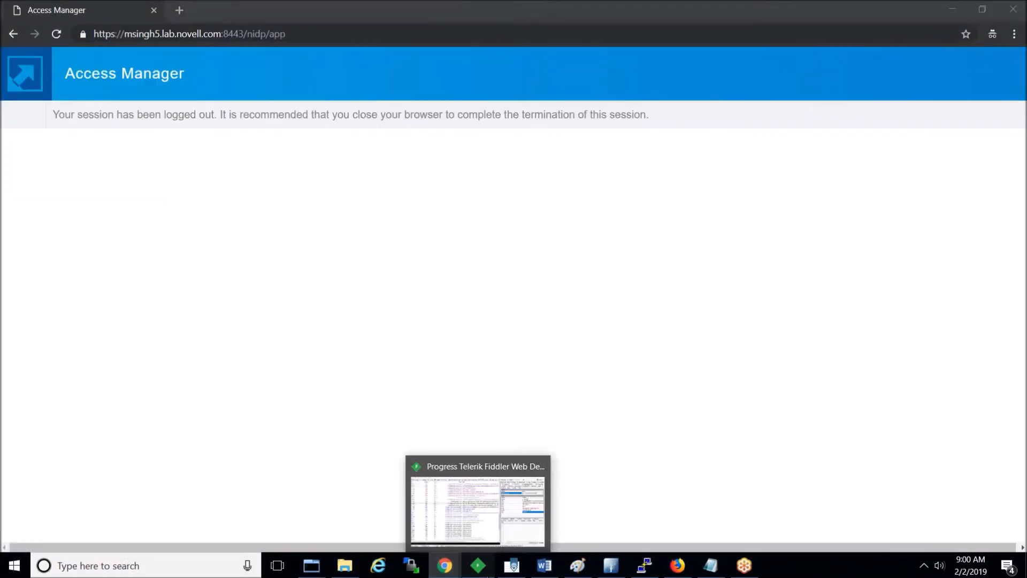
pyautogui.click(430, 307)
pyautogui.hotkey('ctrl', 'a')
pyautogui.press('Delete')
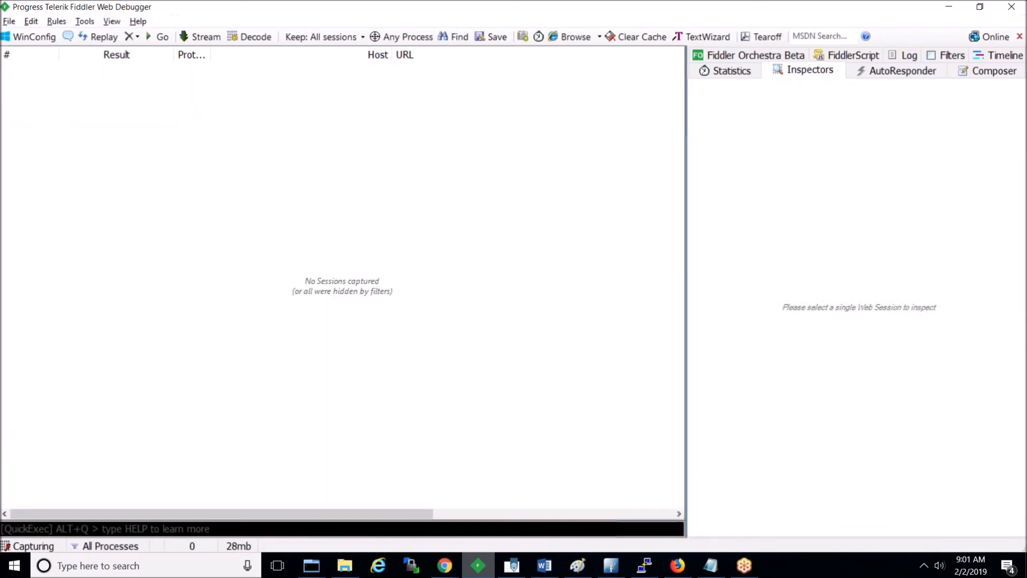
pyautogui.hotkey('alt', 'Tab')
pyautogui.click(302, 39)
pyautogui.press('Return')
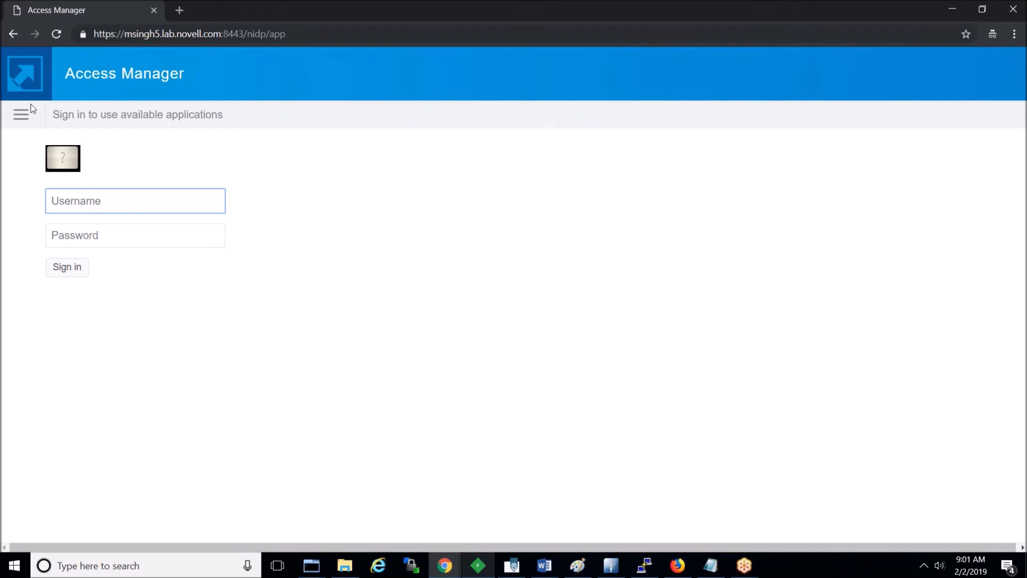
# Step: Sign in via the NAM_AAF_OAuth login with the test account's credentials, then log out
pyautogui.click(21, 114)
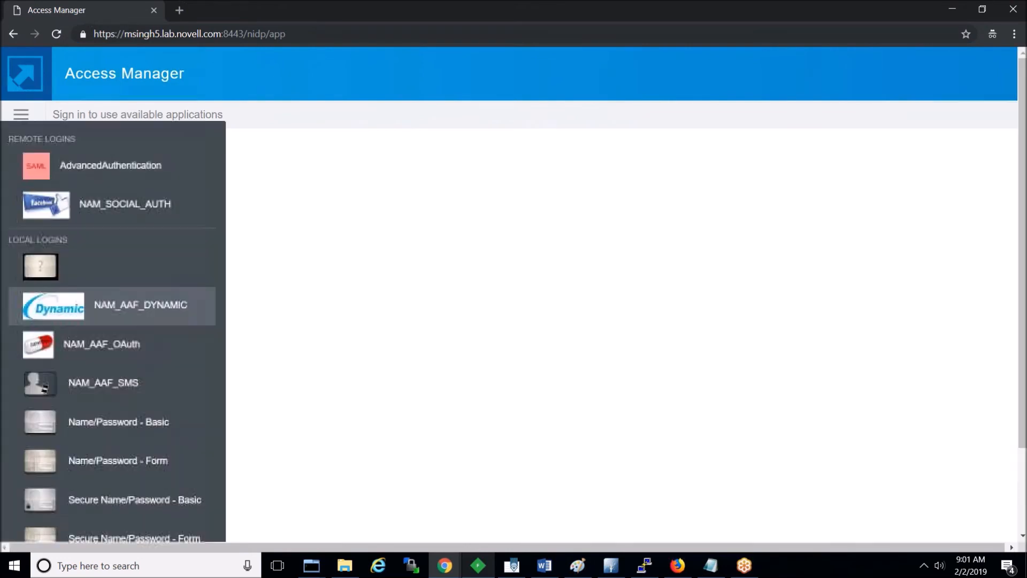
pyautogui.click(107, 351)
pyautogui.write('aa')
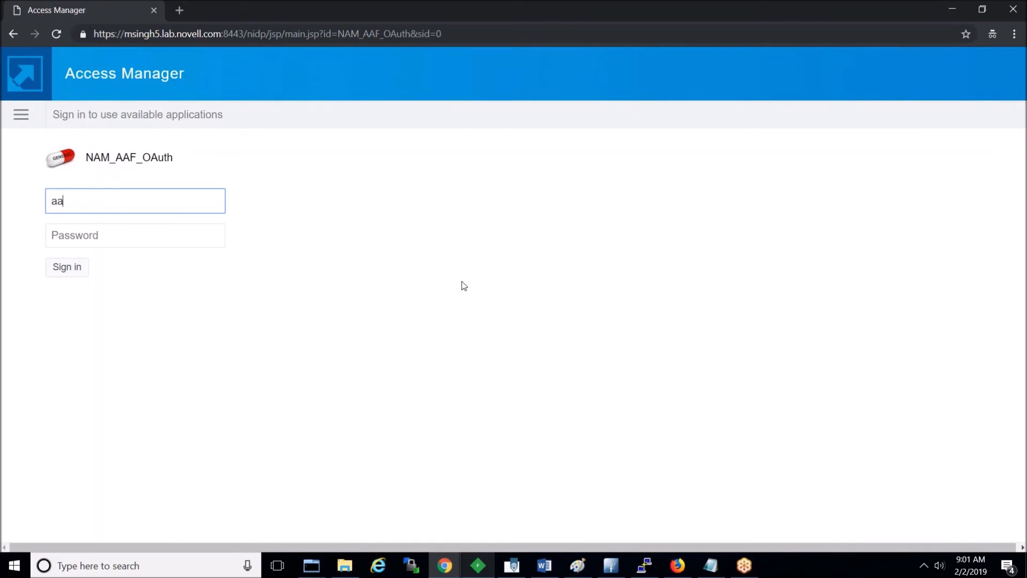
pyautogui.write('ftestuser3')
pyautogui.press('Tab')
pyautogui.write('novell')
pyautogui.press('Return')
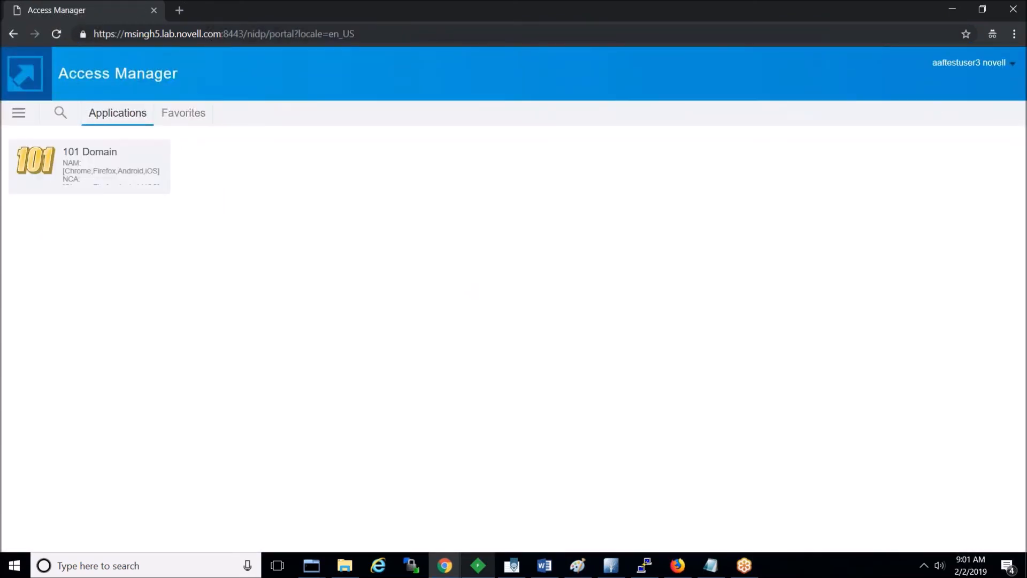
pyautogui.click(1008, 67)
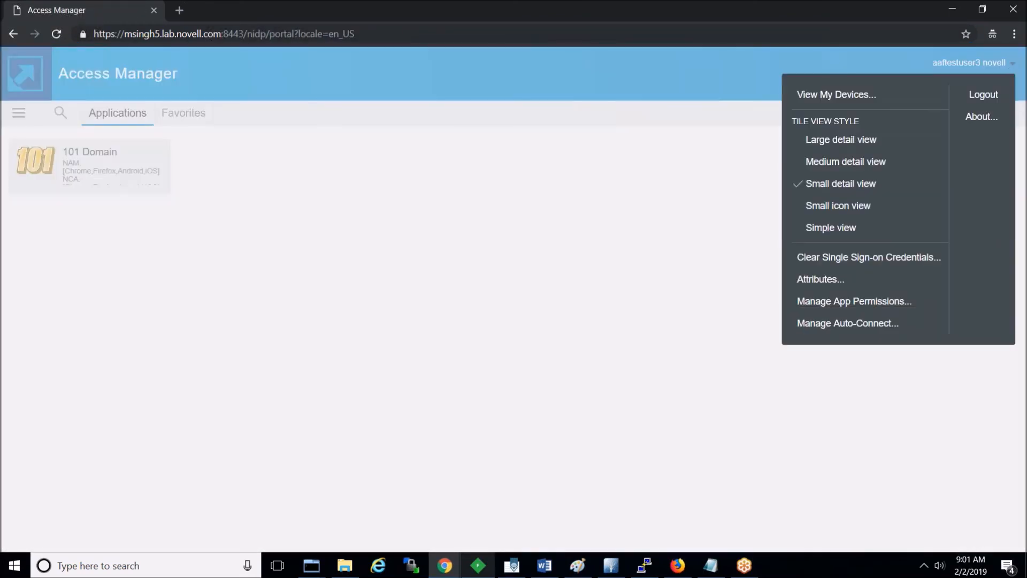
pyautogui.click(991, 97)
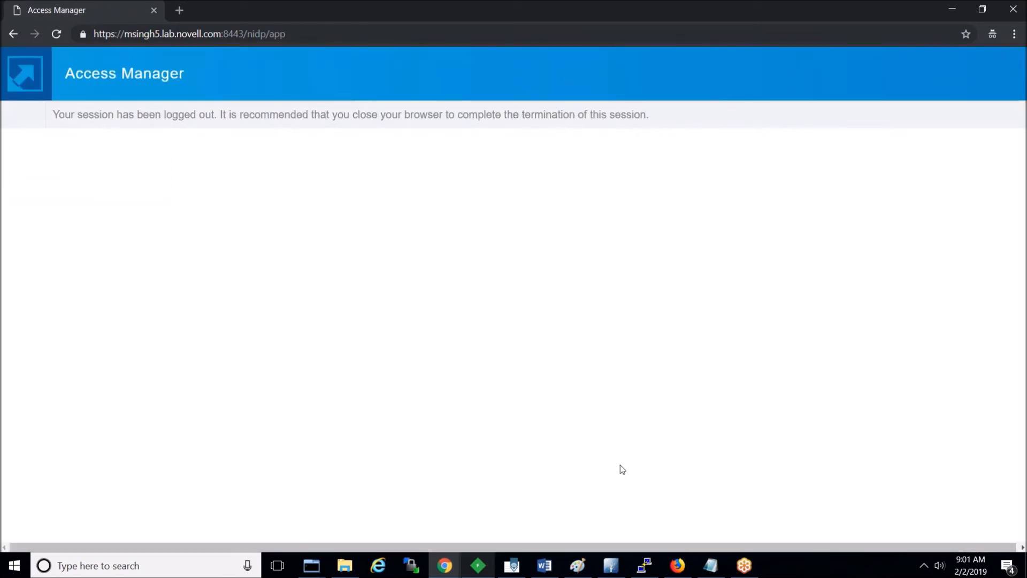
# Step: Reload the portal and sign in through NAM_AAF_OAuth with the test account's username and password
pyautogui.click(300, 33)
pyautogui.press('Return')
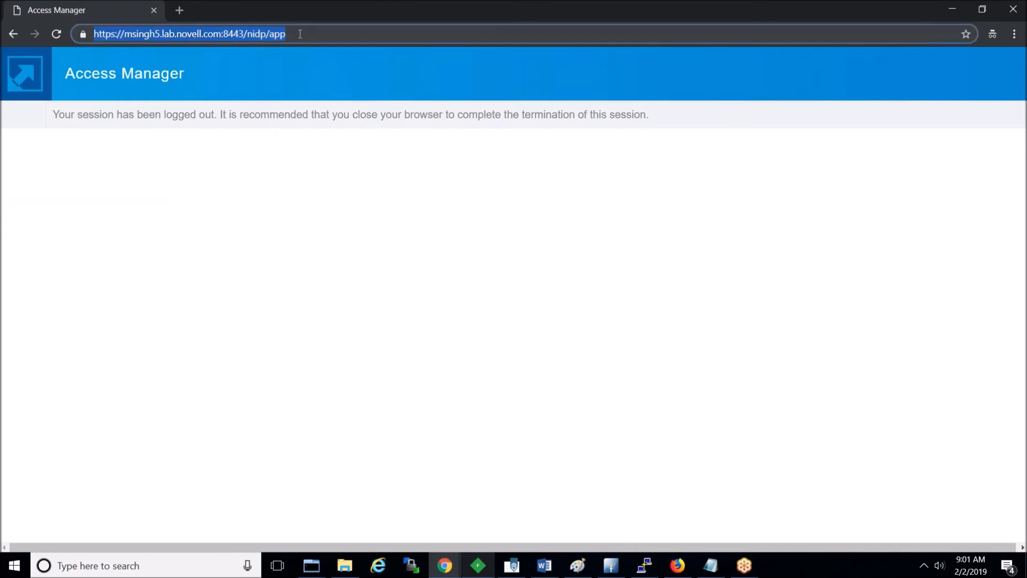
pyautogui.click(22, 117)
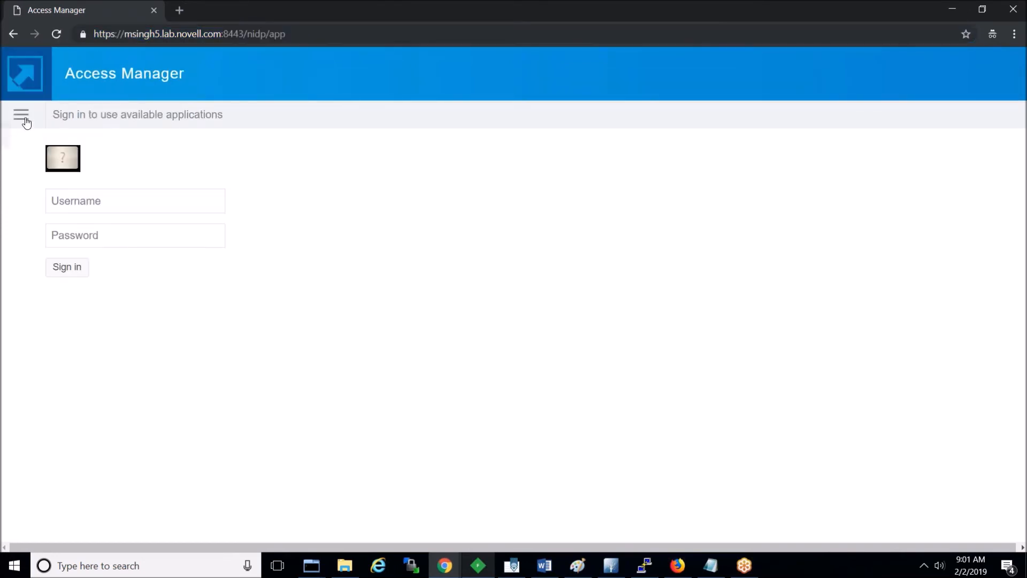
pyautogui.click(122, 348)
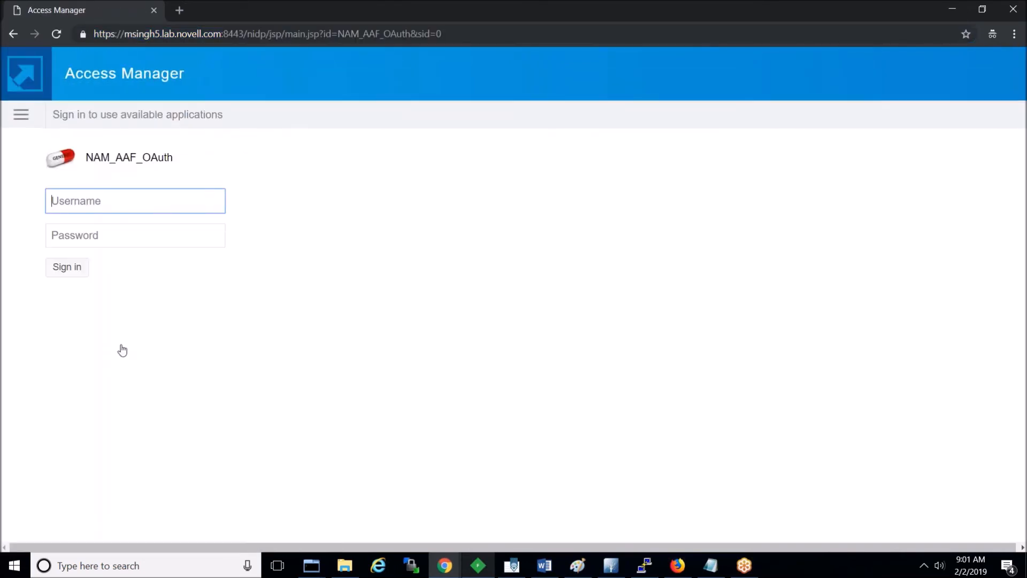
pyautogui.write('aaftestuser3')
pyautogui.press('Tab')
pyautogui.write('n')
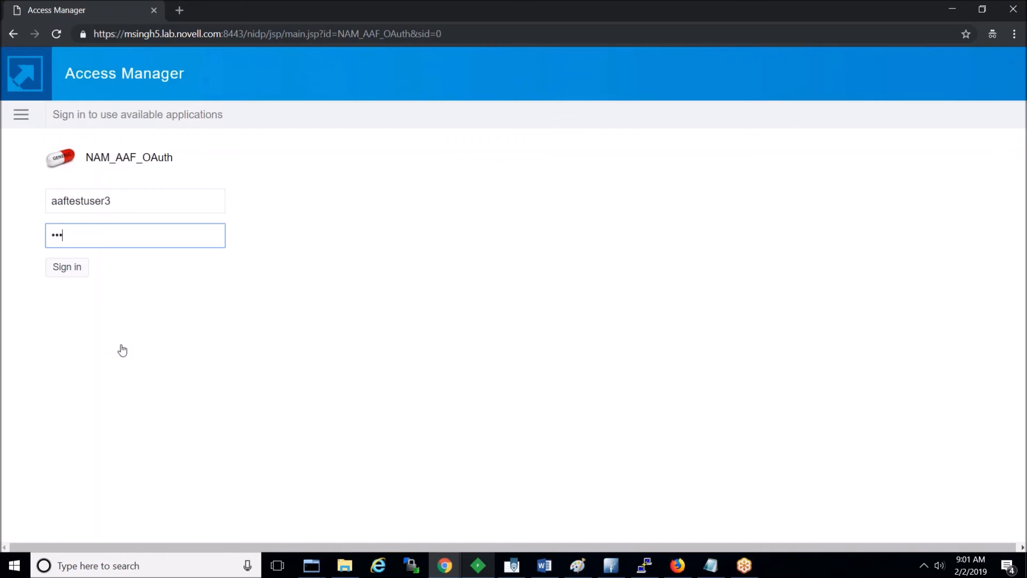
pyautogui.click(71, 269)
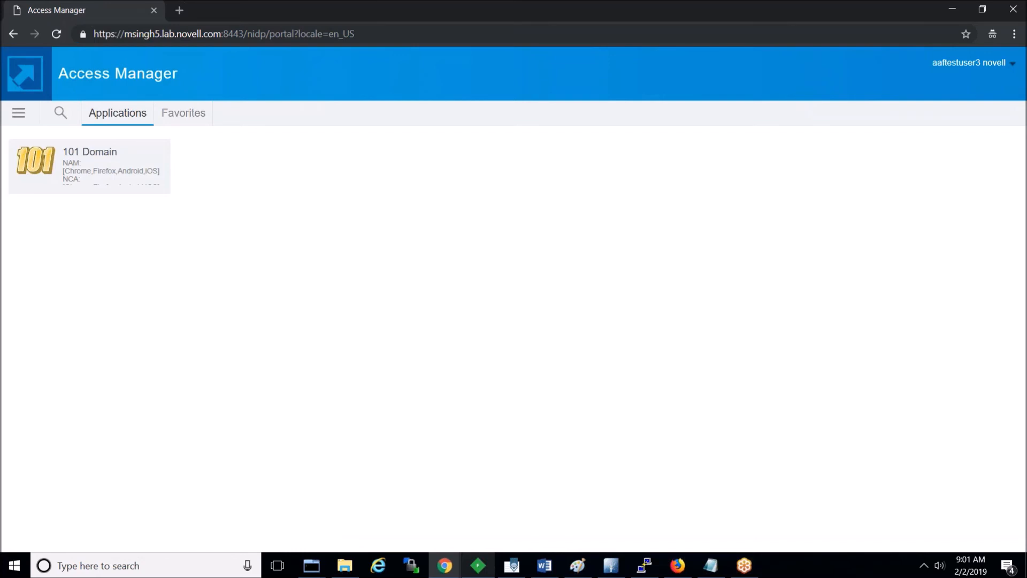
# Step: Log out of the 101 Domain portal and switch over to Fiddler
pyautogui.click(1009, 65)
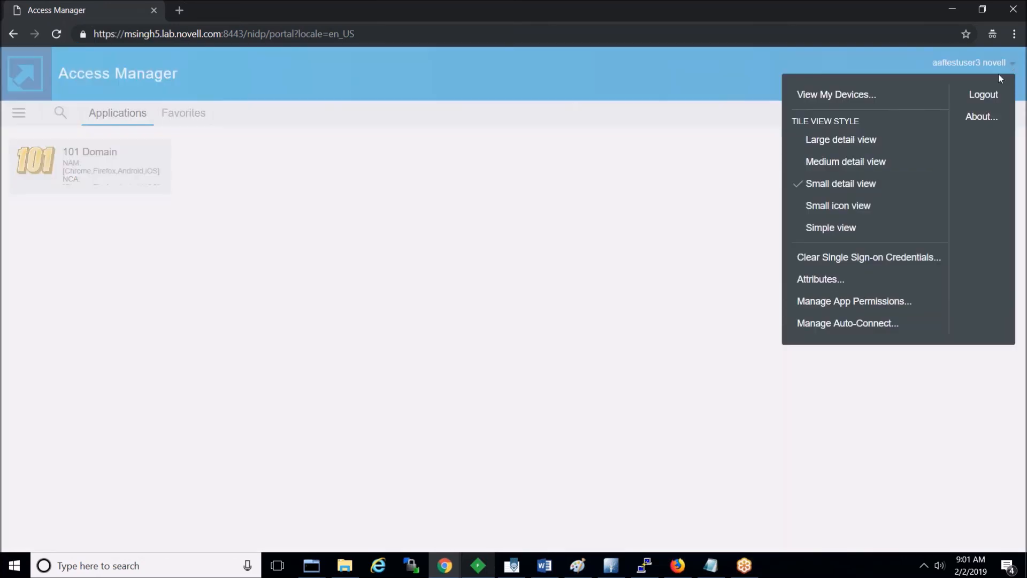
pyautogui.click(990, 94)
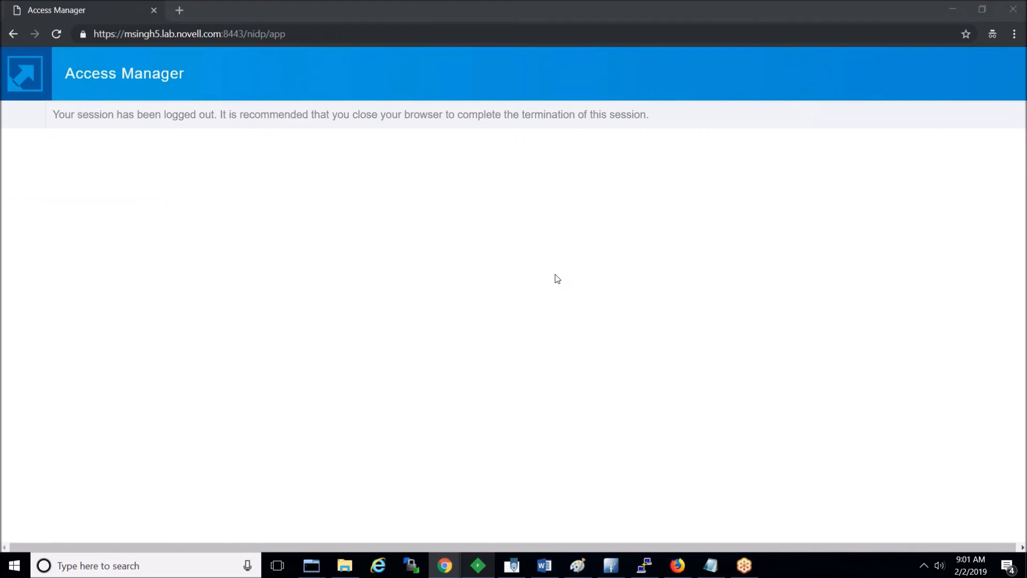
pyautogui.hotkey('alt', 'Tab')
pyautogui.hotkey('alt', 'Tab')
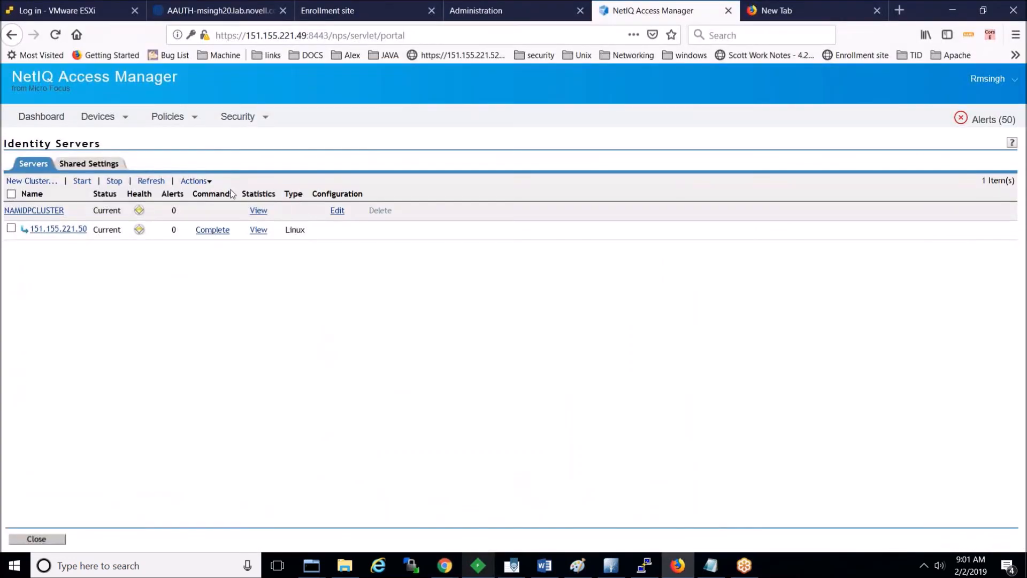
# Step: Open NAMIDPCLUSTER's NAM_AAF_OAuth authentication contract and close it without saving
pyautogui.click(334, 214)
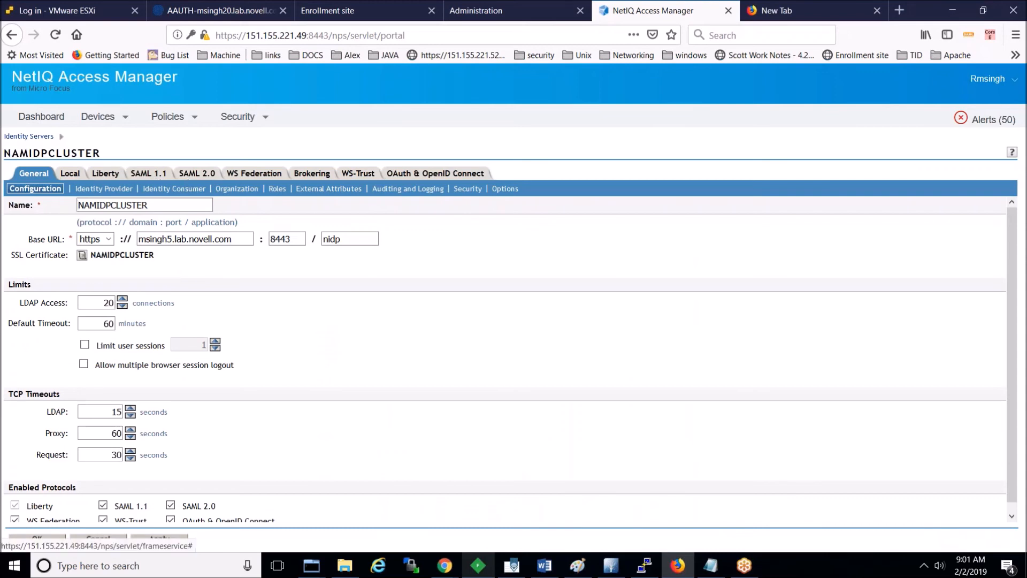
pyautogui.click(78, 176)
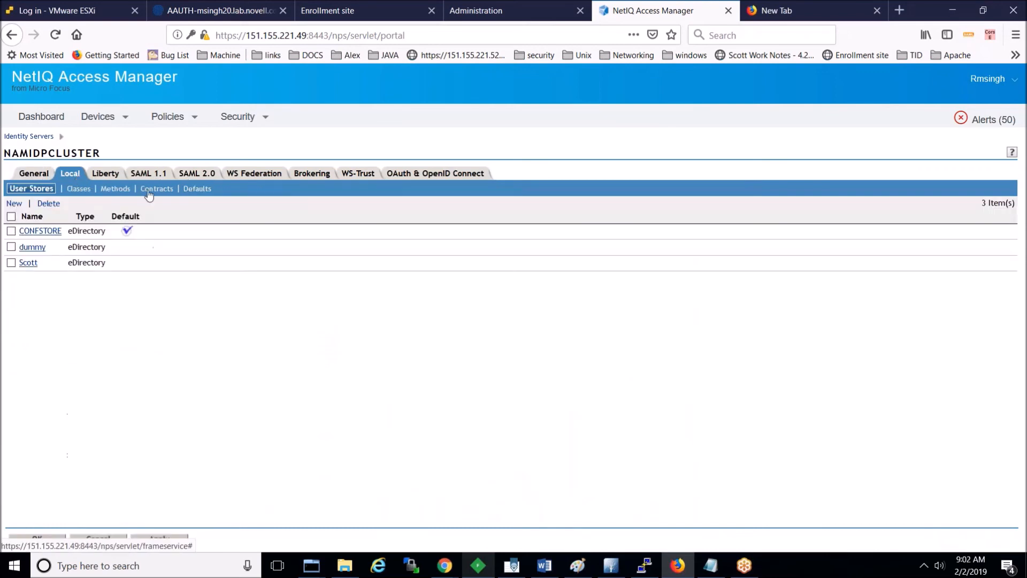
pyautogui.click(149, 191)
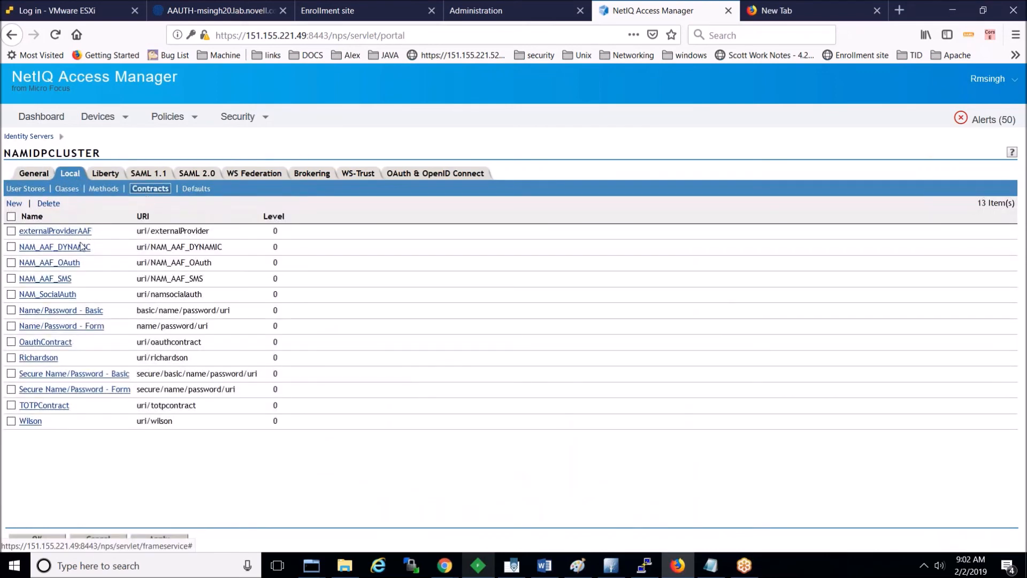
pyautogui.click(63, 263)
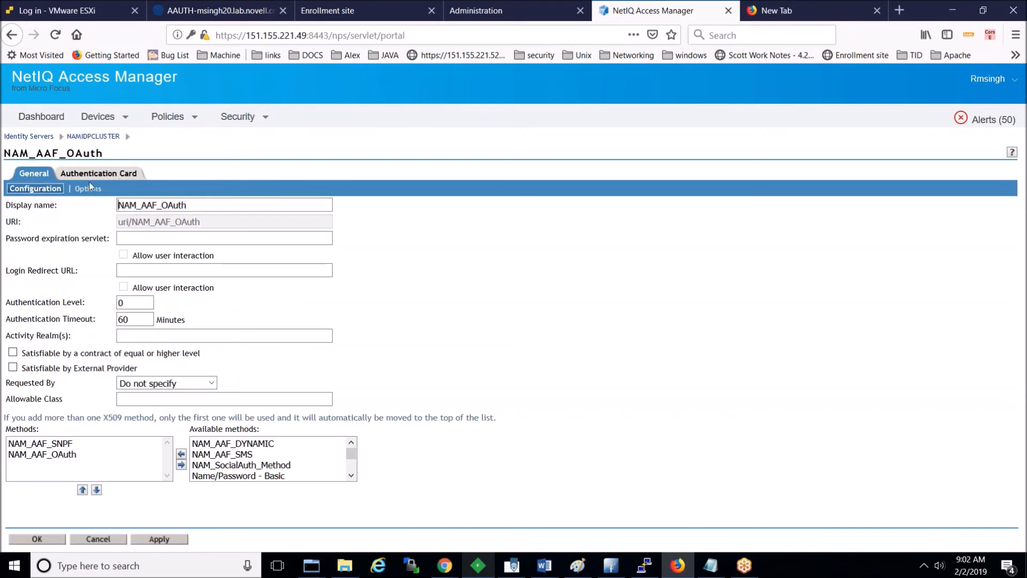
pyautogui.click(99, 539)
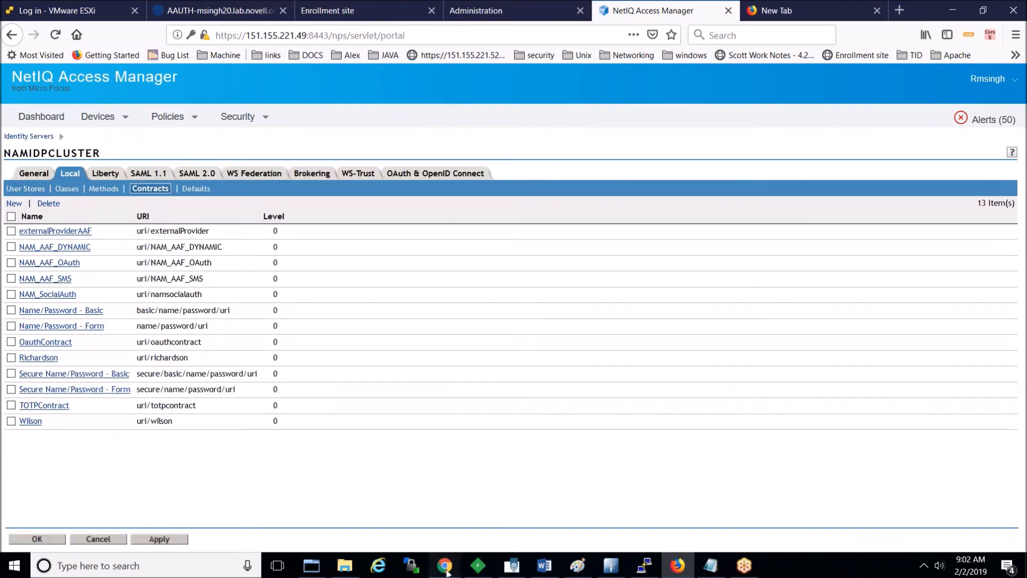
# Step: Close the leftover logged-out Access Manager window and return to the admin console
pyautogui.moveTo(444, 566)
pyautogui.click(422, 516)
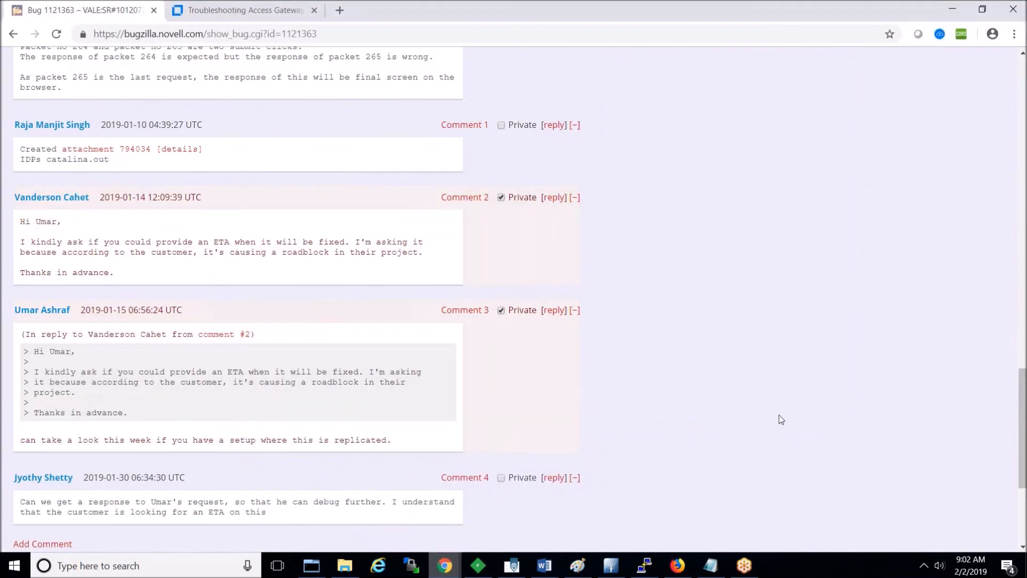
pyautogui.hotkey('alt', 'Tab')
pyautogui.moveTo(445, 566)
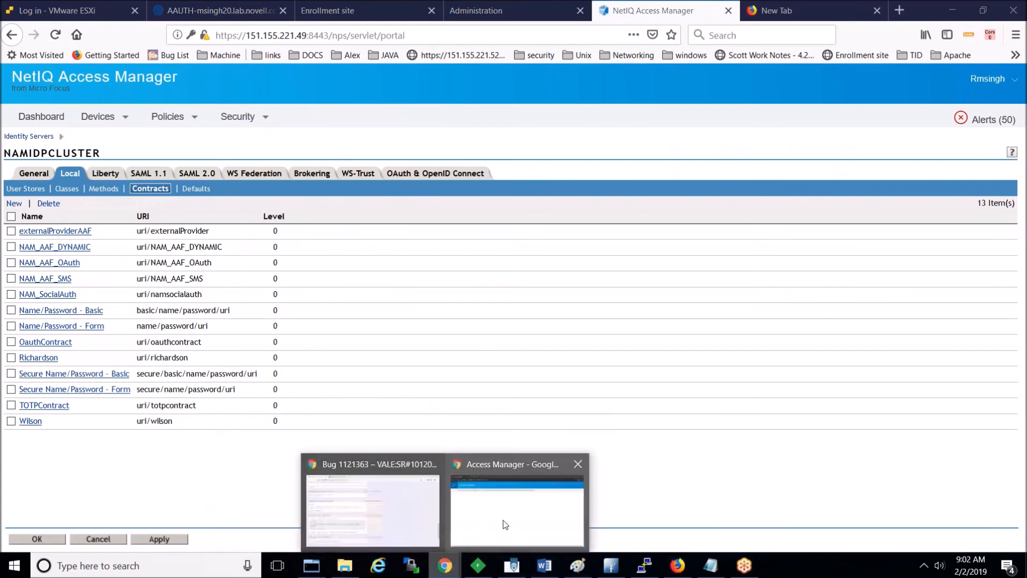
pyautogui.click(503, 526)
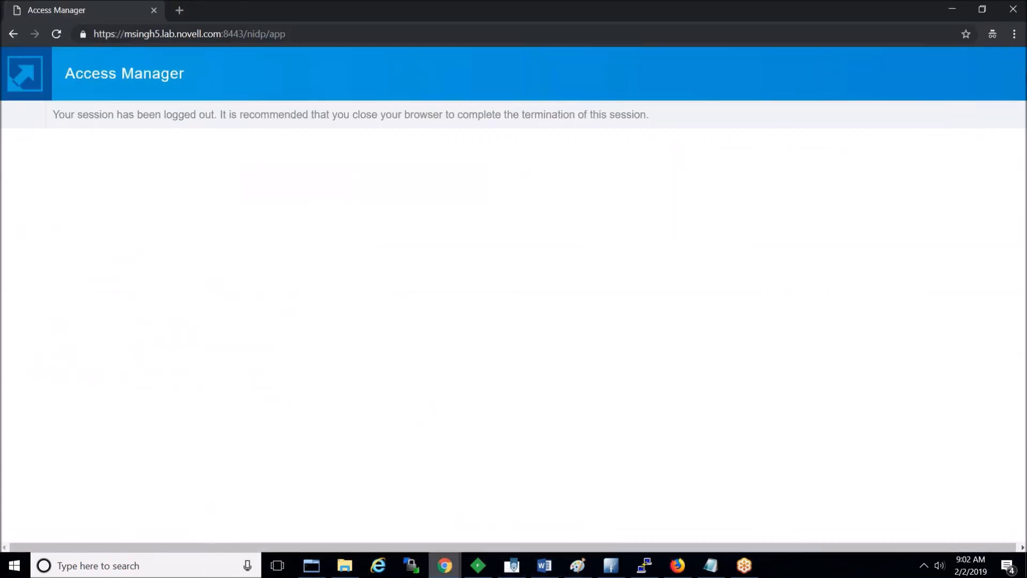
pyautogui.doubleClick(714, 4)
pyautogui.moveTo(708, 17); pyautogui.dragTo(601, 110)
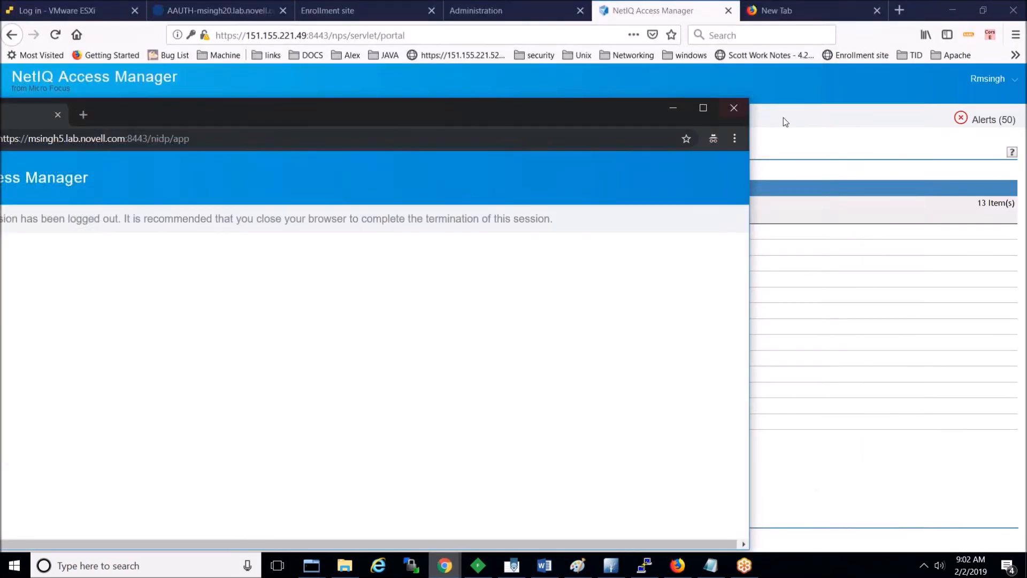
pyautogui.click(734, 109)
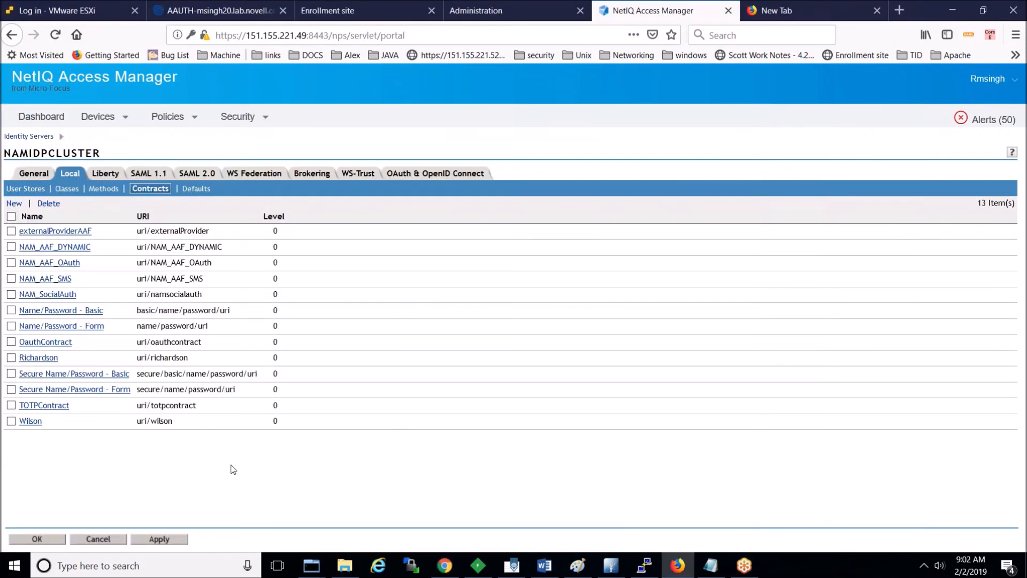
# Step: Change the NAM_AAF_OAuth method's Advanced Authentication chain to SMS OTP and save it
pyautogui.click(49, 262)
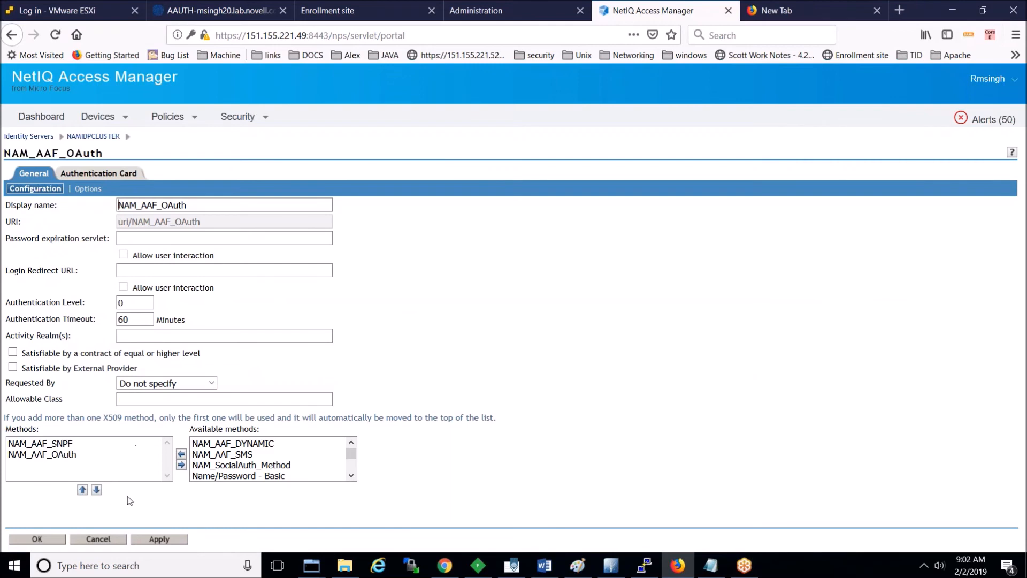
pyautogui.click(98, 538)
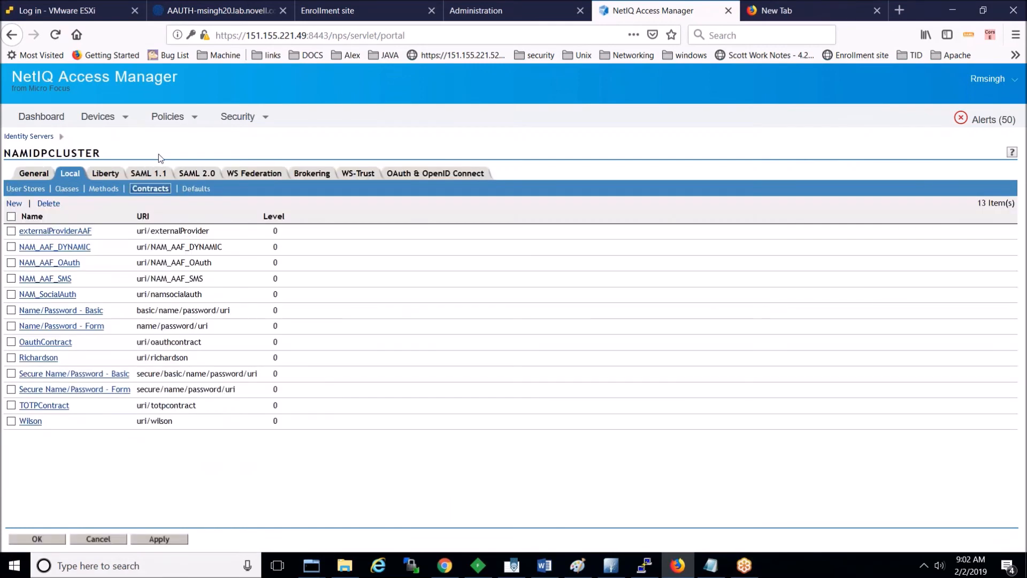
pyautogui.click(97, 190)
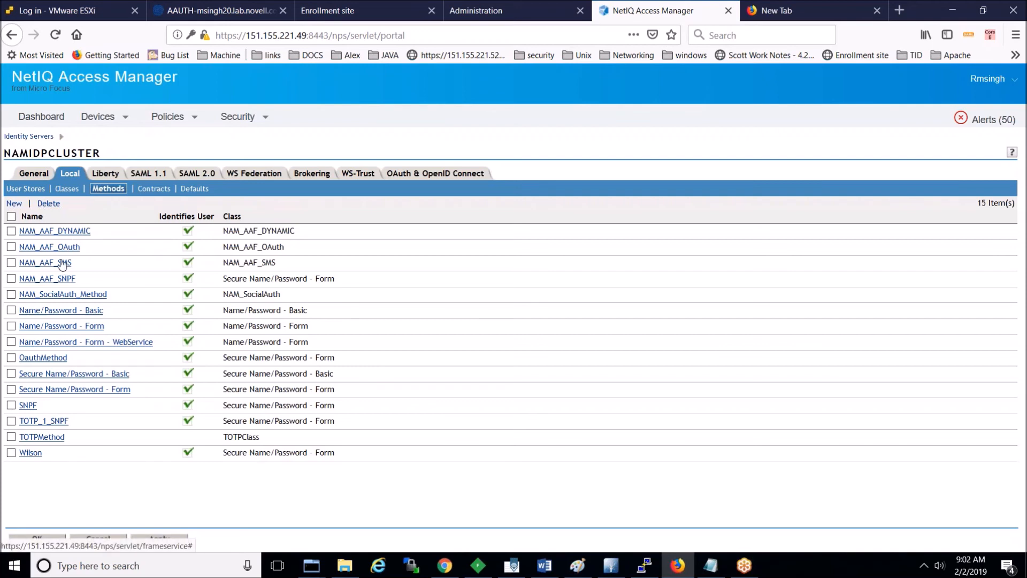
pyautogui.click(60, 247)
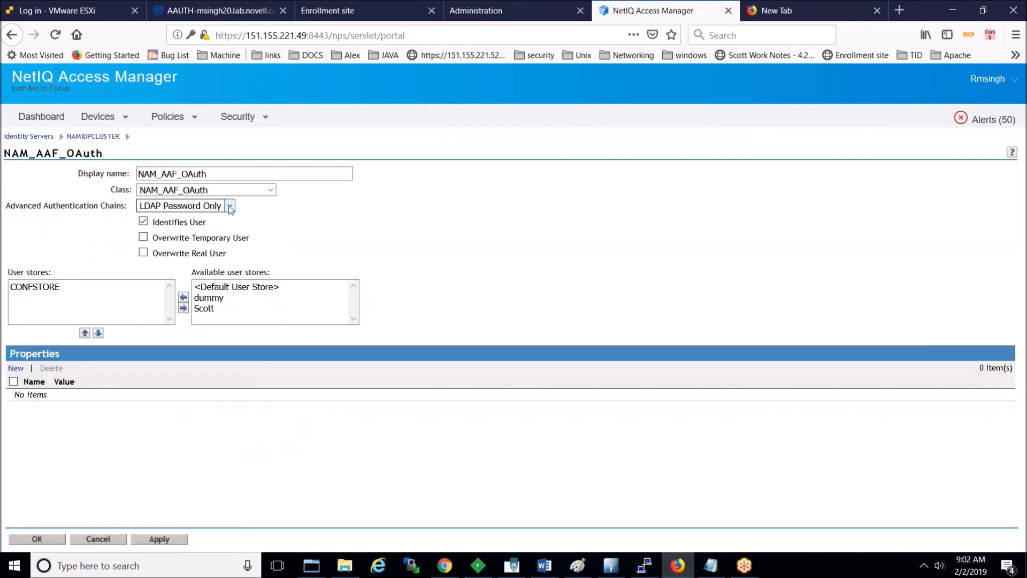
pyautogui.click(230, 206)
pyautogui.click(160, 249)
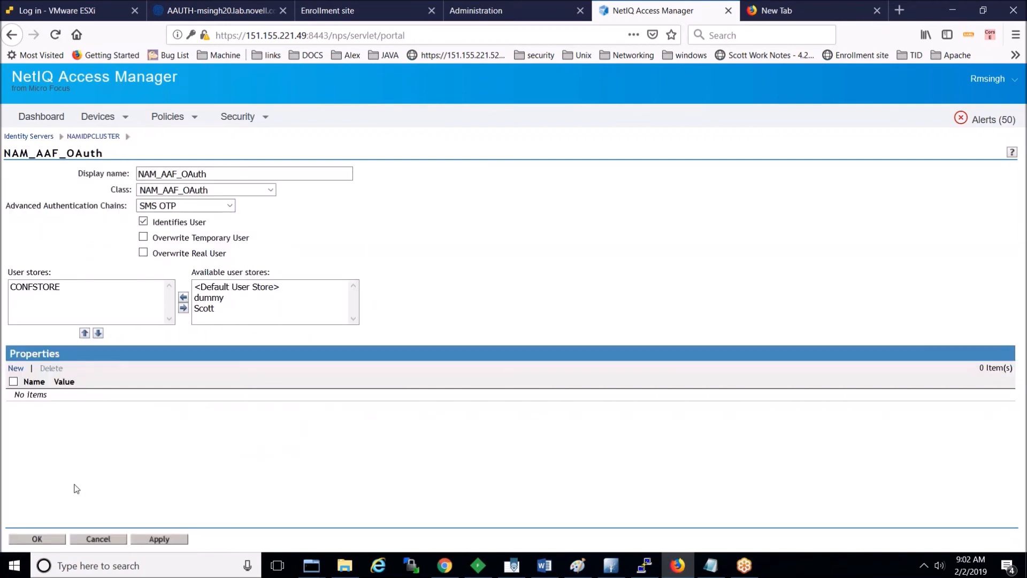
pyautogui.click(35, 538)
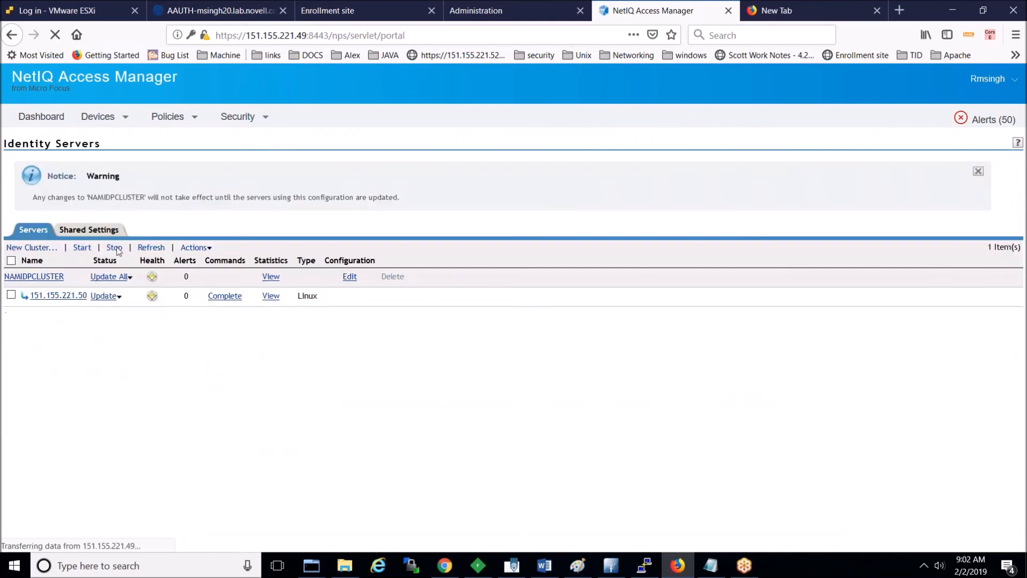
# Step: Run Update All on NAMIDPCLUSTER with All Configuration and refresh until the servers show Current
pyautogui.click(130, 278)
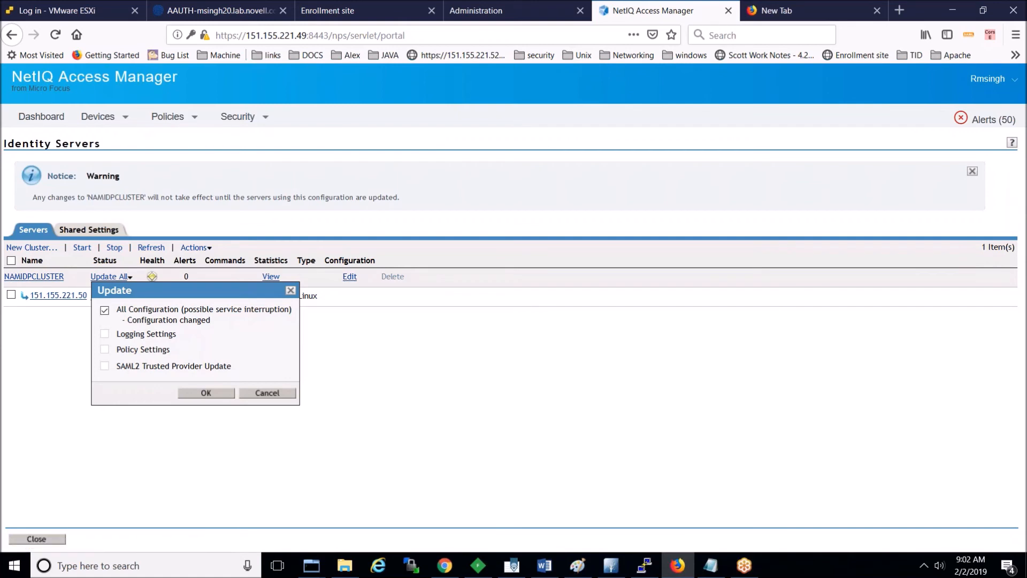
pyautogui.click(202, 392)
pyautogui.moveTo(163, 261); pyautogui.dragTo(140, 248)
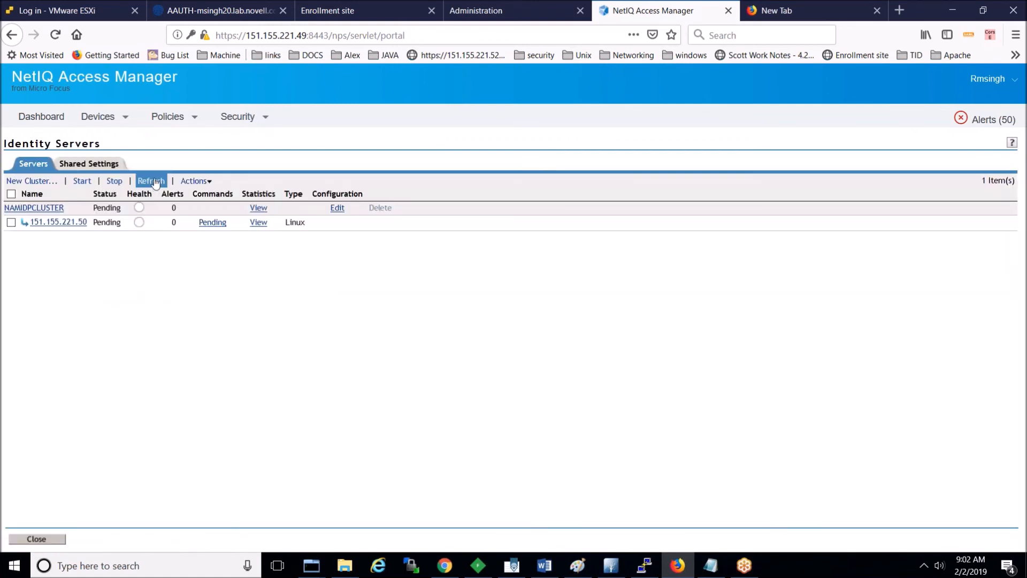
pyautogui.click(154, 182)
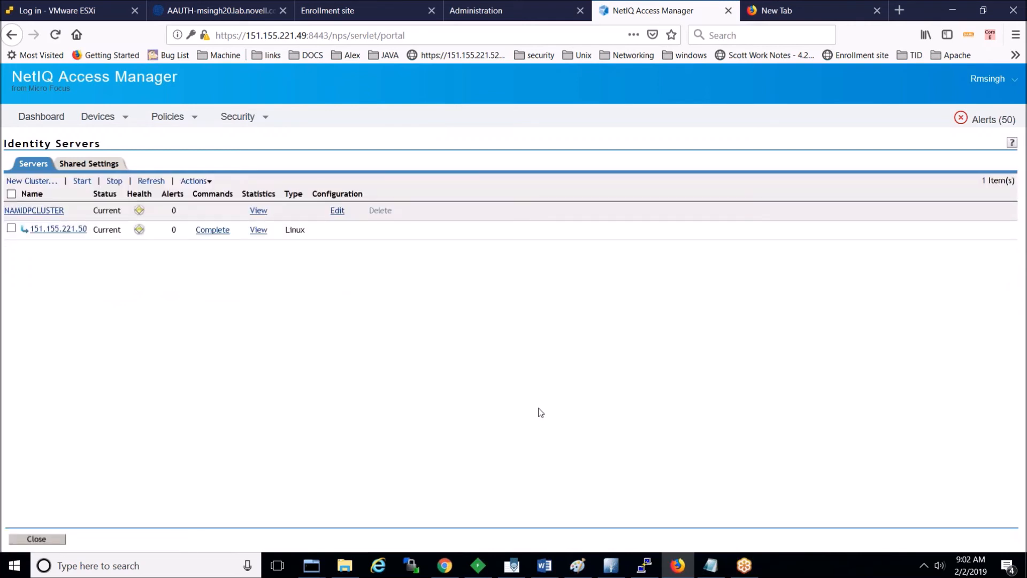
pyautogui.click(445, 565)
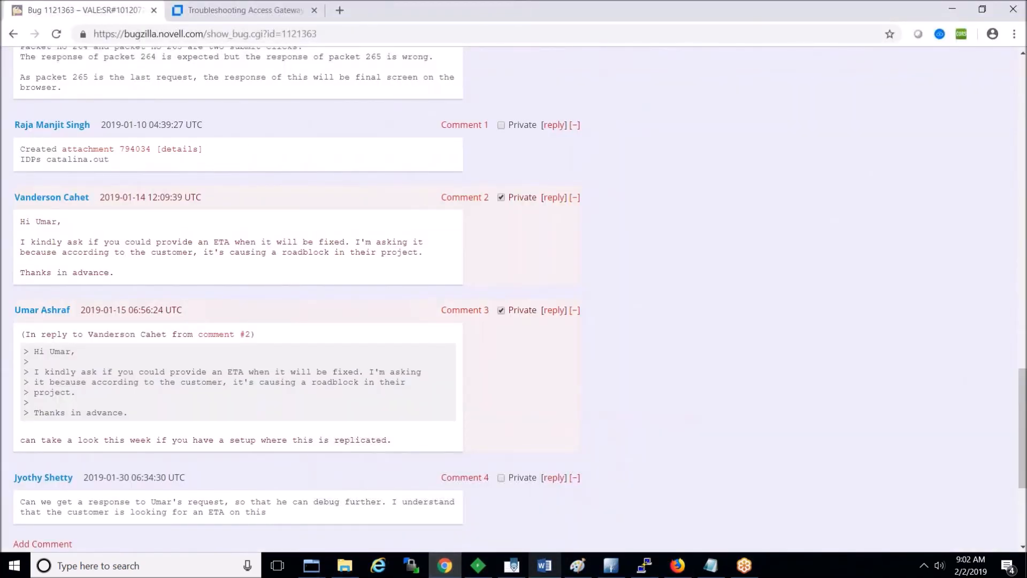
pyautogui.click(677, 565)
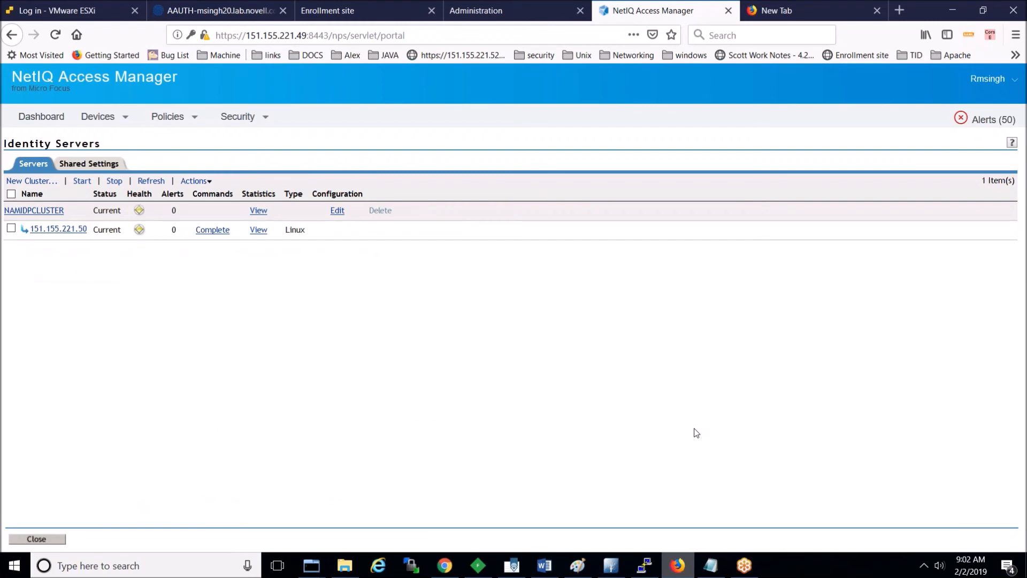
# Step: In a private window, open the msingh5 /nidp portal and choose the NAM_AAF_OAuth login
pyautogui.hotkey('ctrl', 'shift', 'p')
pyautogui.write('msingh')
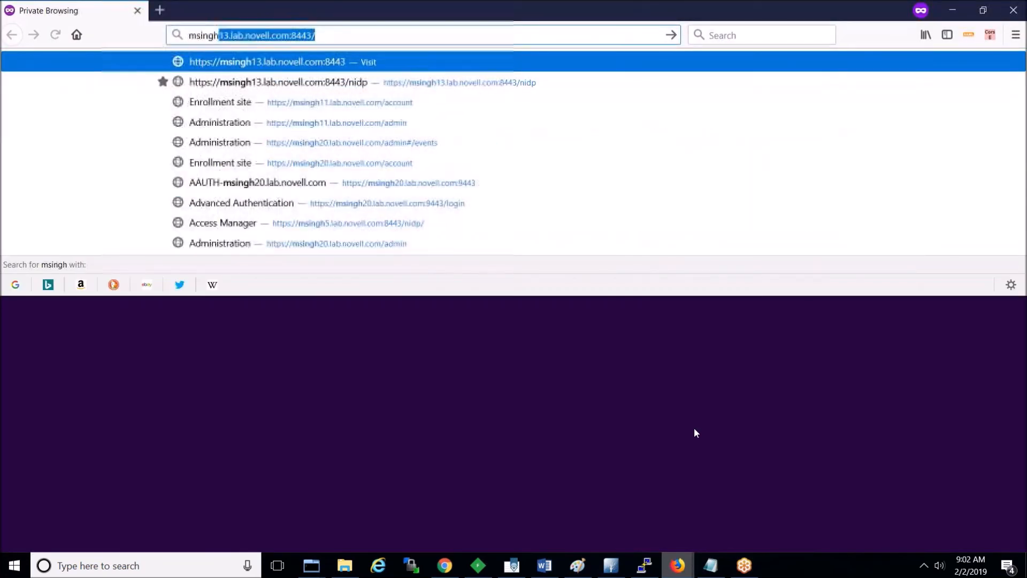
pyautogui.write('5')
pyautogui.press('Down')
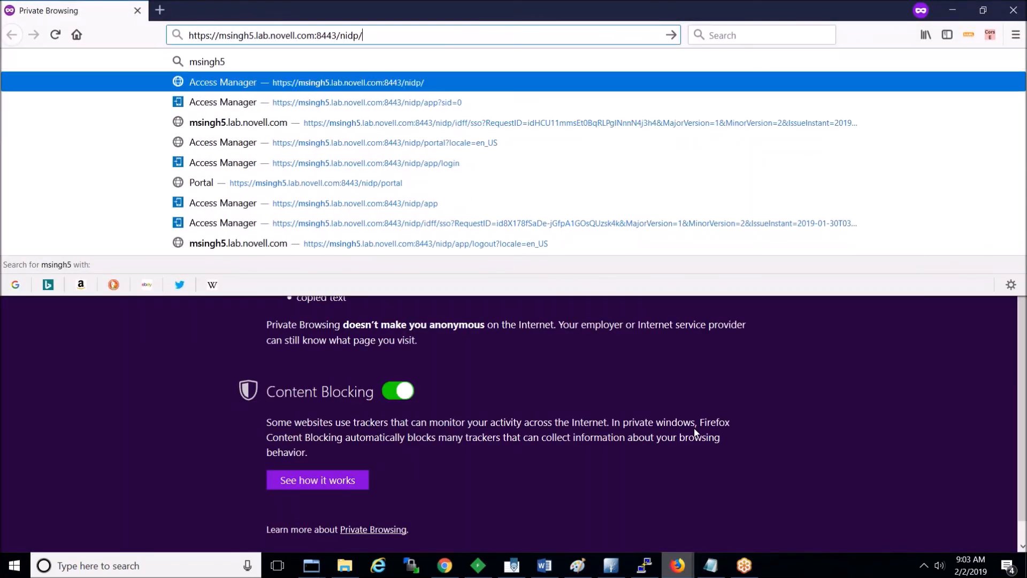
pyautogui.press('Return')
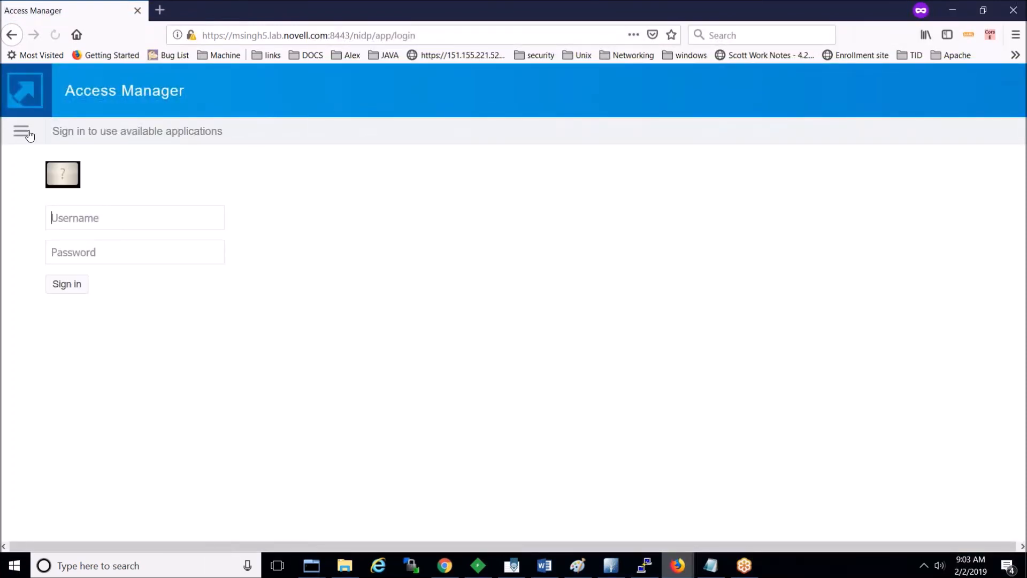
pyautogui.click(22, 131)
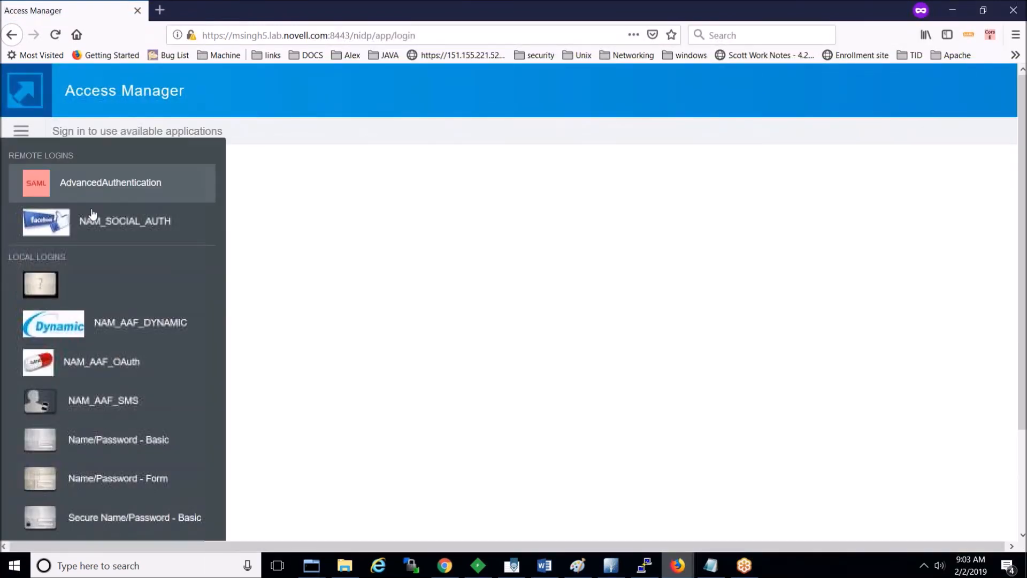
pyautogui.click(89, 368)
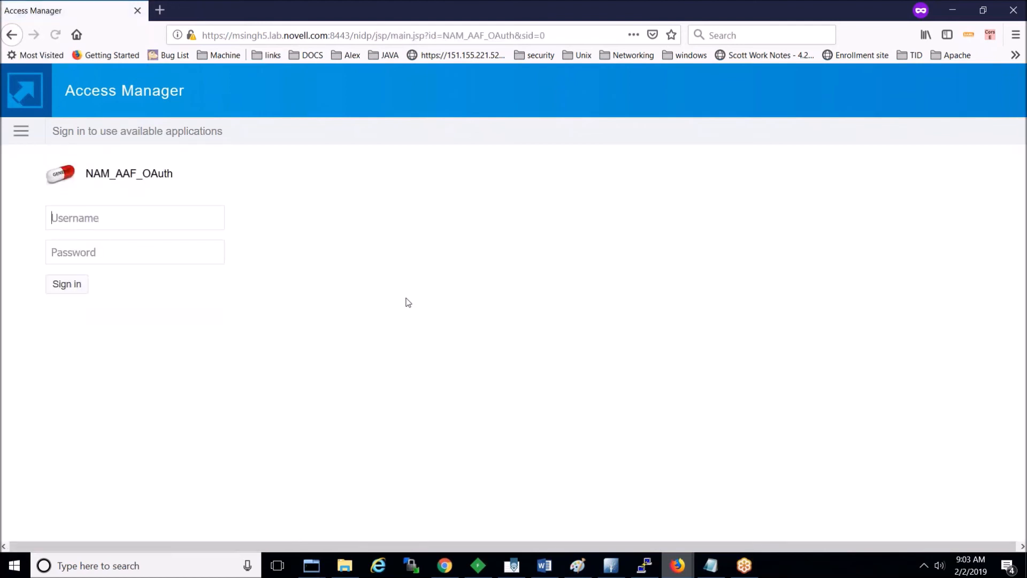
# Step: Enter the test account's username and password, then submit the SMS one-time code
pyautogui.write('aaftesy')
pyautogui.press('BackSpace')
pyautogui.write('tuser3')
pyautogui.press('Tab')
pyautogui.write('••••••')
pyautogui.press('Return')
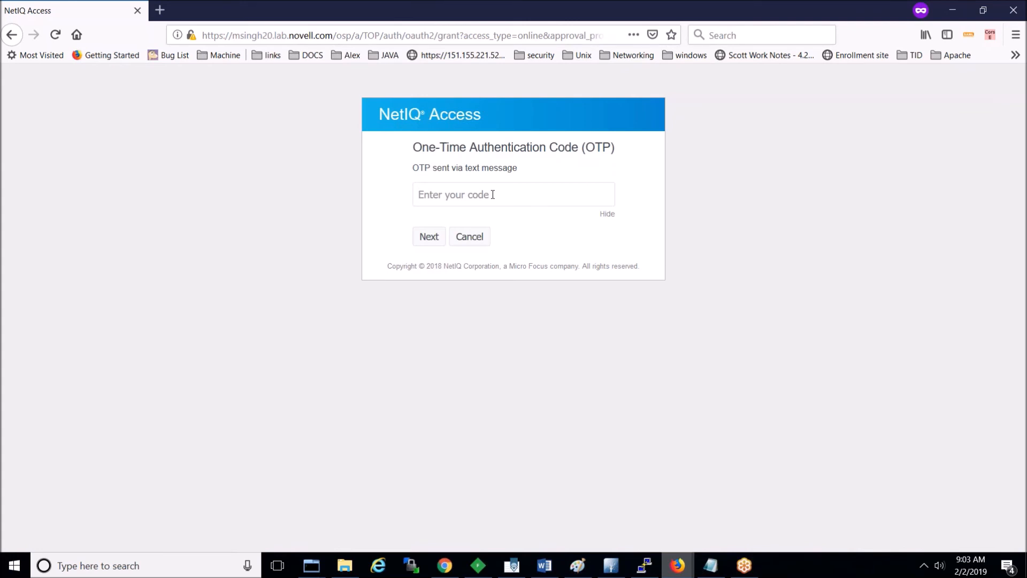
pyautogui.write('368609')
pyautogui.click(428, 237)
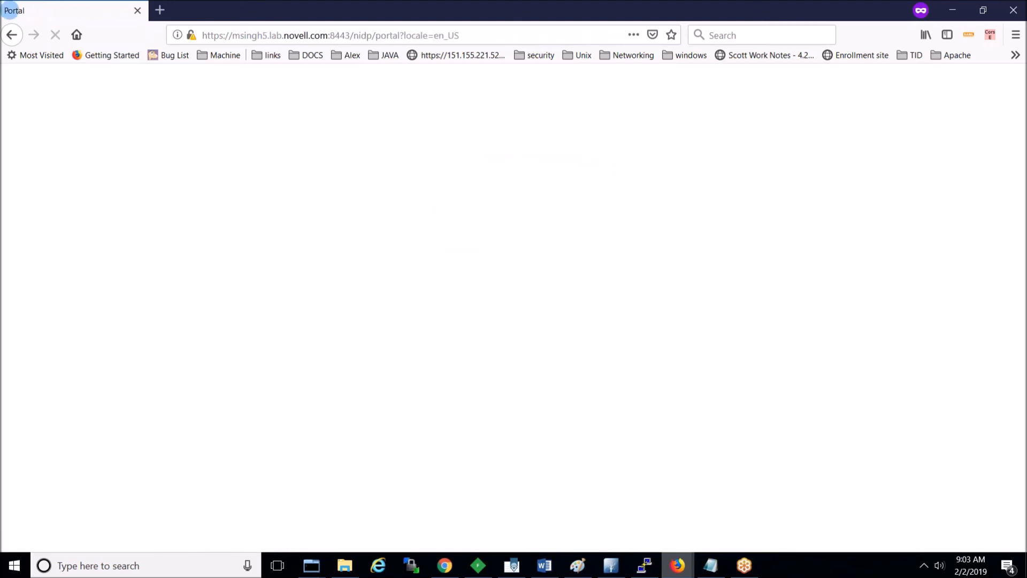